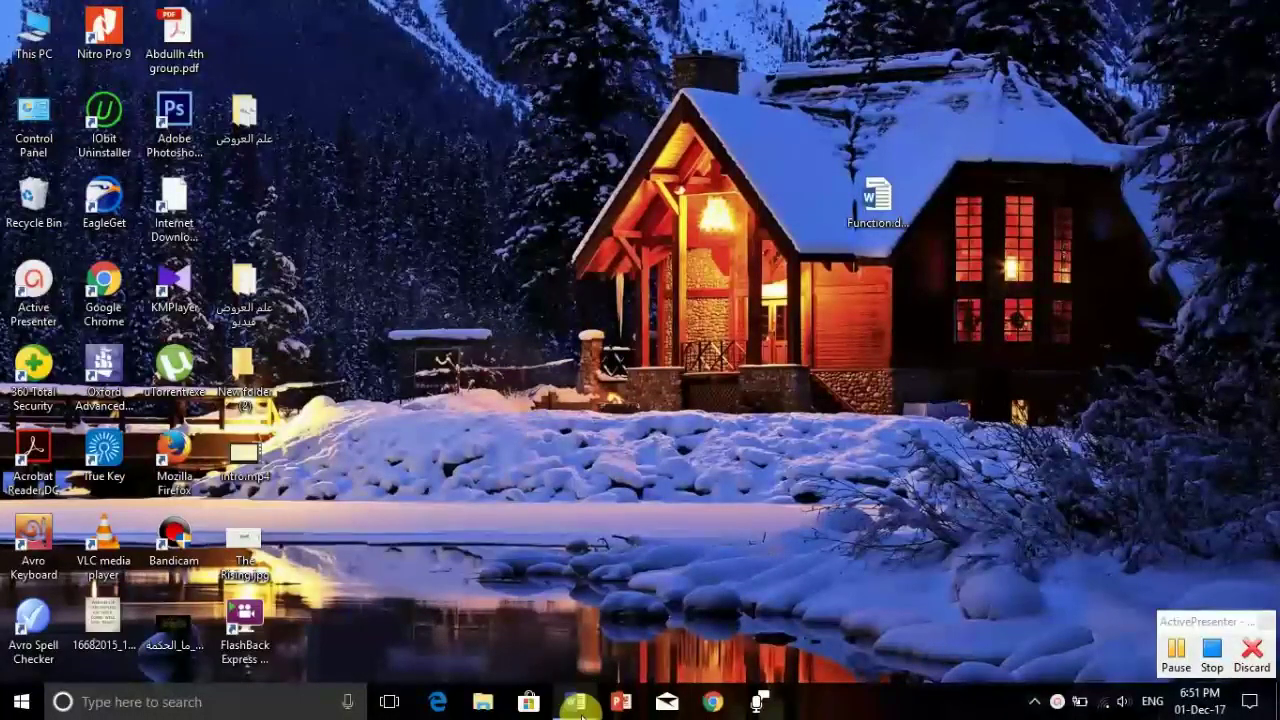
# Check the 'Equation.' line in Function.docx, then minimize Word and open This PC.
pyautogui.moveTo(578, 704)
pyautogui.click(648, 612)
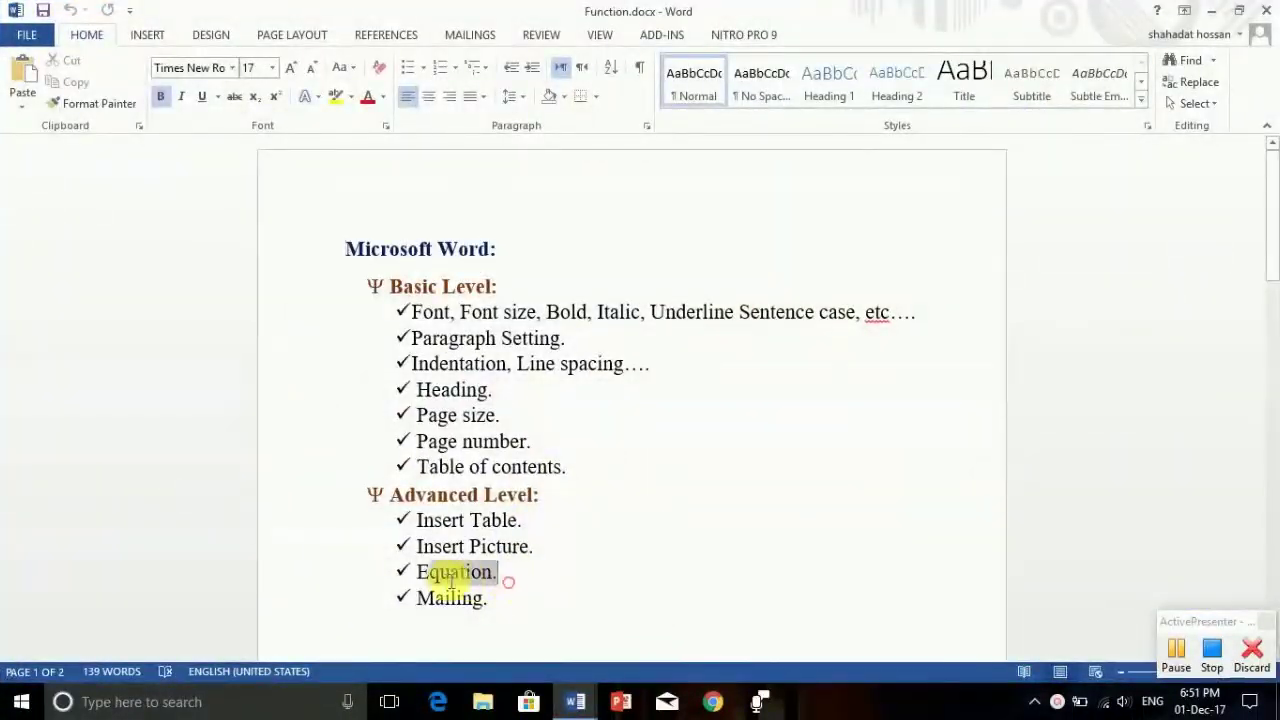
pyautogui.moveTo(416, 572); pyautogui.dragTo(500, 575)
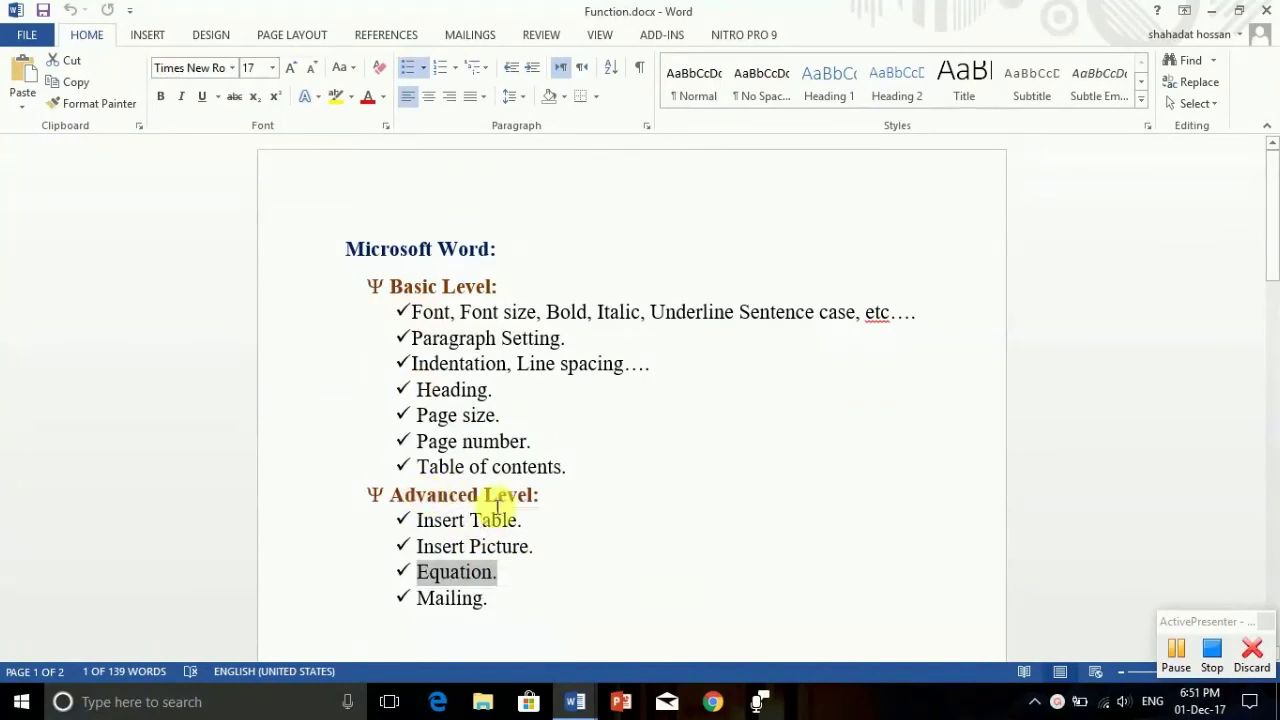
pyautogui.click(511, 573)
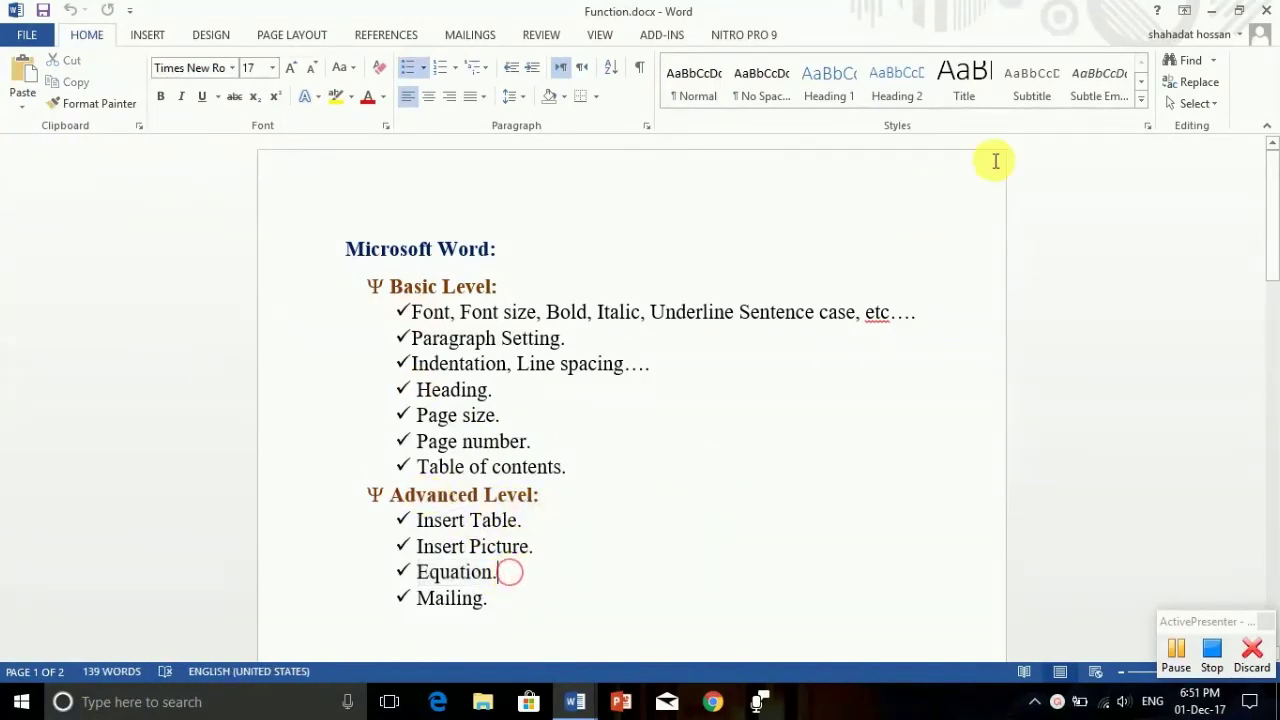
pyautogui.click(1216, 9)
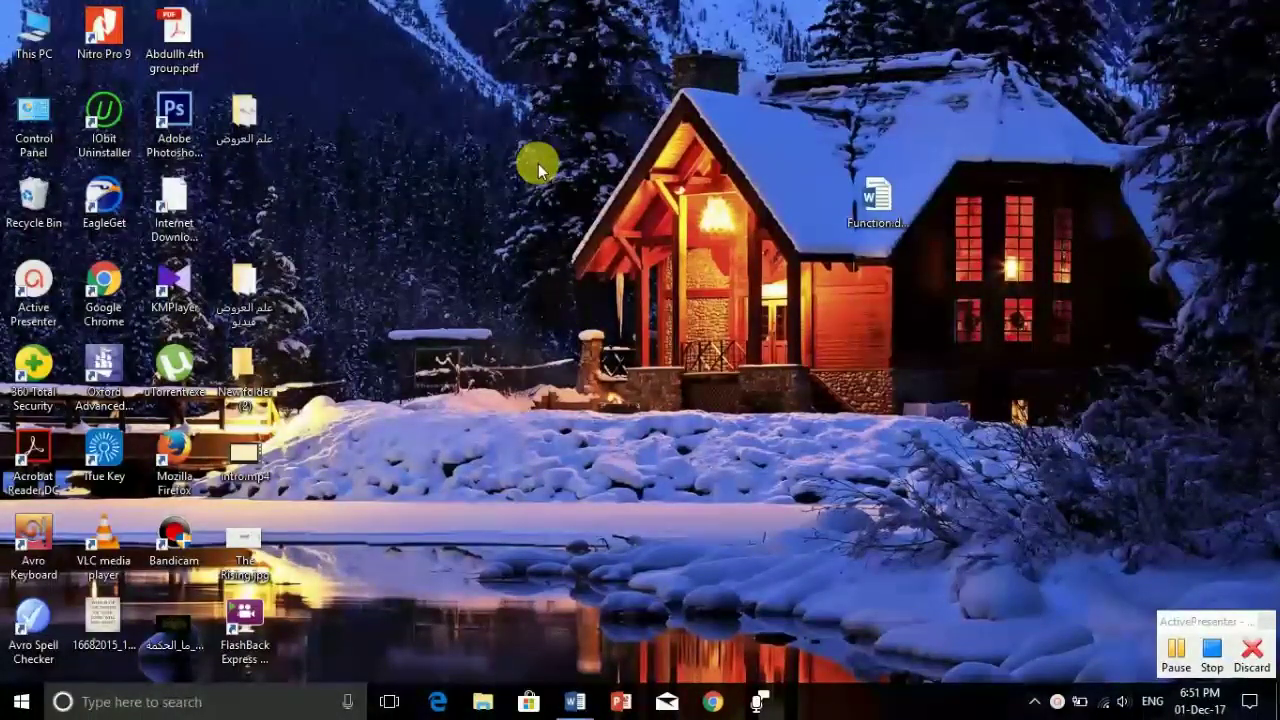
pyautogui.doubleClick(33, 32)
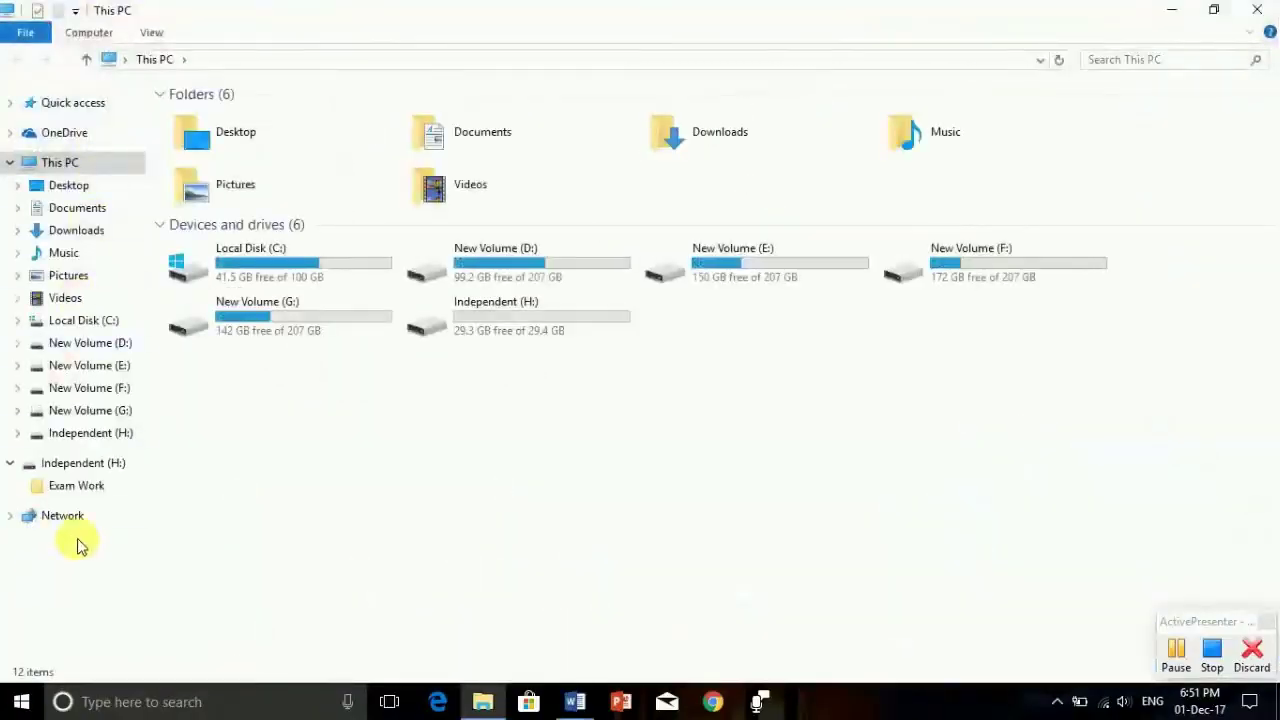
# Go to Independent (H:) > Exam Work and select New Microsoft Word Document.docx.
pyautogui.click(90, 468)
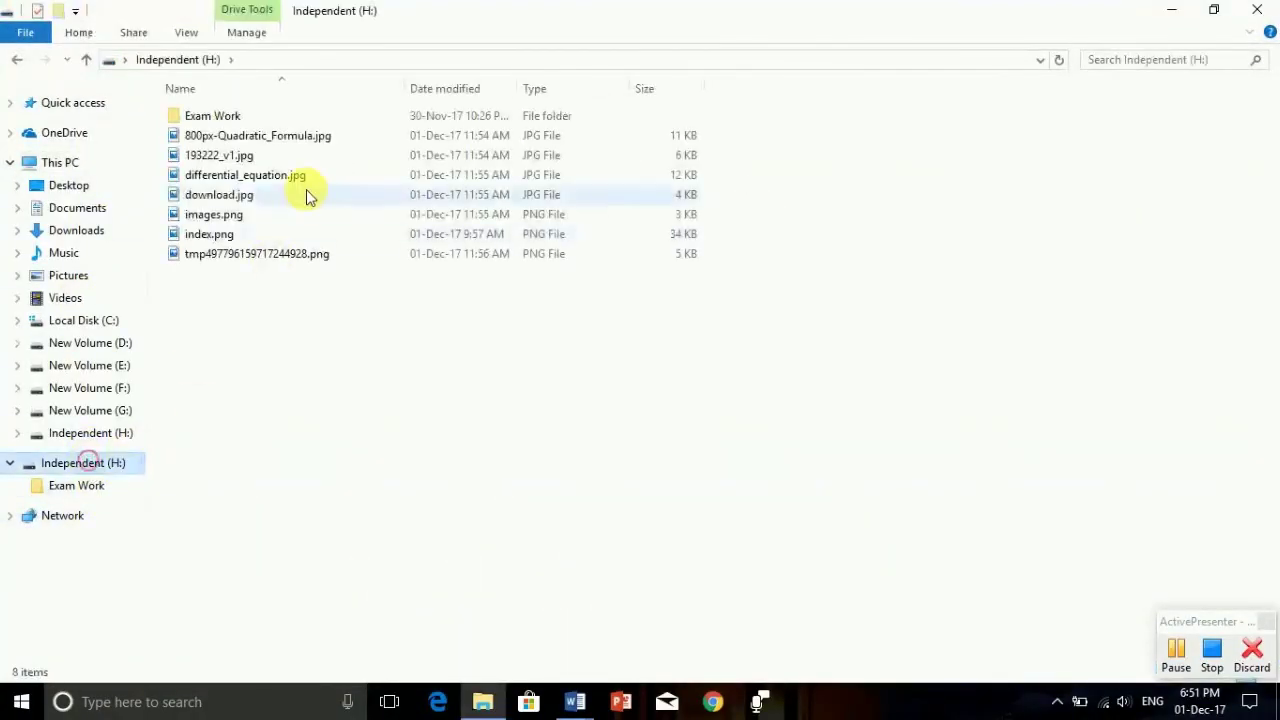
pyautogui.doubleClick(264, 117)
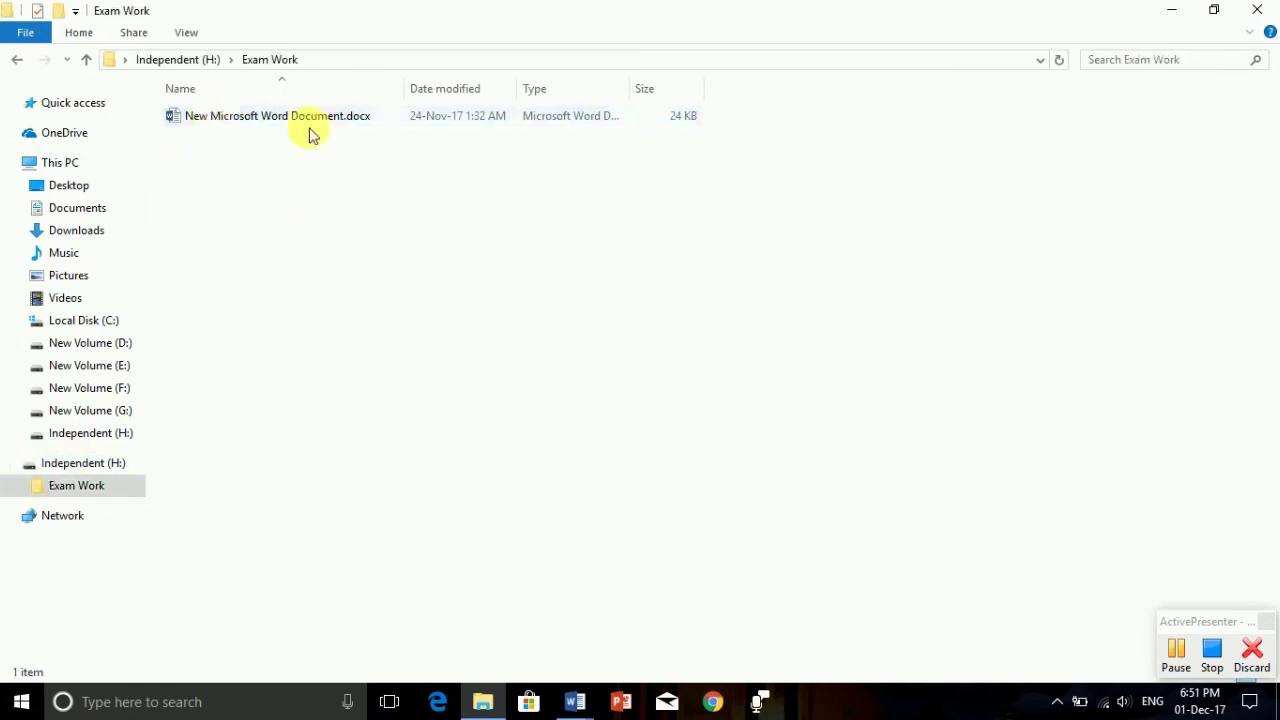
pyautogui.click(269, 126)
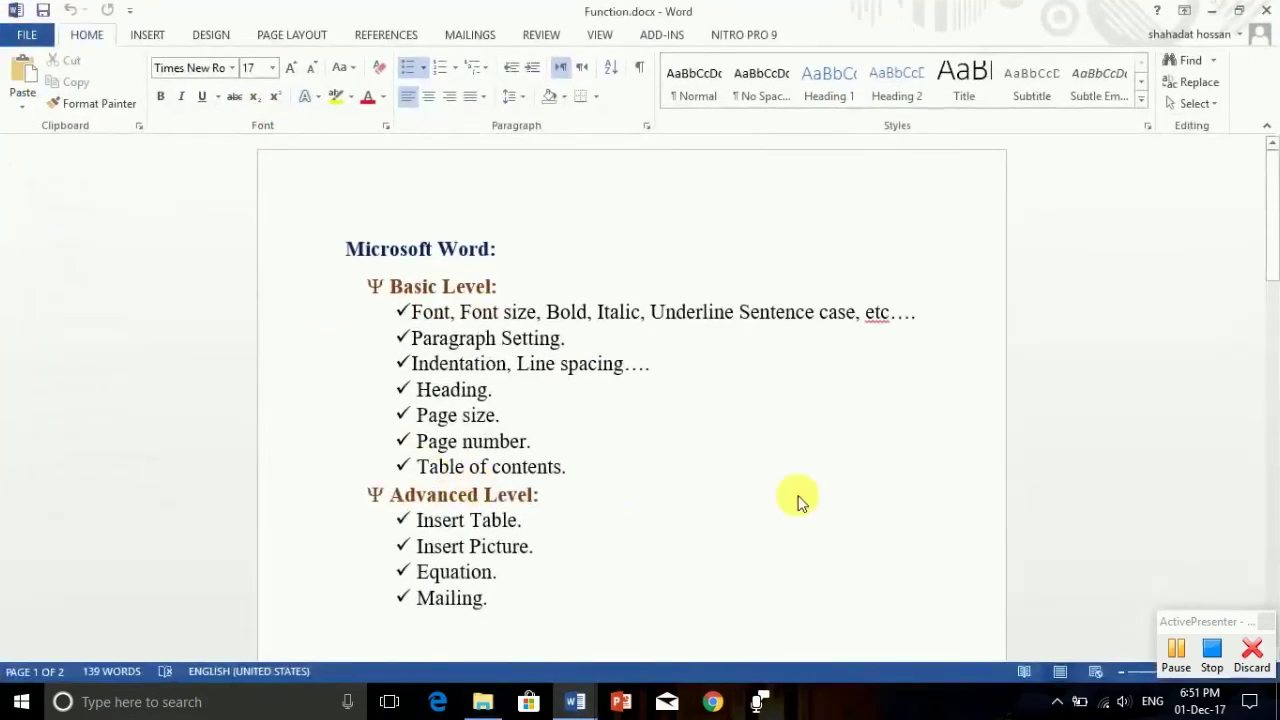
# Switch to New Microsoft Word Document.docx and scroll down to the sample equations on page 5.
pyautogui.moveTo(585, 705)
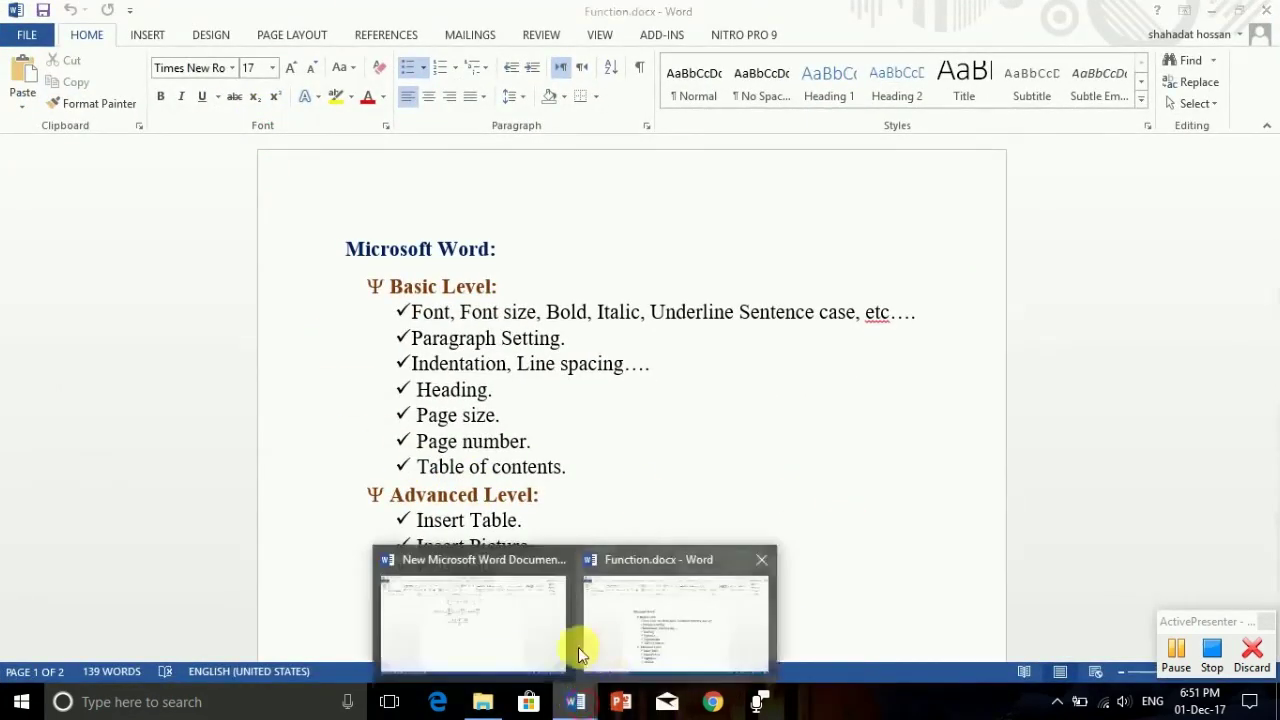
pyautogui.click(516, 636)
pyautogui.scroll(10, 628, 410)
pyautogui.scroll(10, 600, 406)
pyautogui.scroll(10, 580, 409)
pyautogui.scroll(10, 510, 428)
pyautogui.scroll(5, 510, 428)
pyautogui.scroll(5, 509, 423)
pyautogui.scroll(5, 514, 414)
pyautogui.scroll(5, 509, 371)
pyautogui.scroll(-5, 510, 480)
pyautogui.scroll(-5, 500, 420)
pyautogui.scroll(-5, 500, 428)
pyautogui.scroll(-5, 506, 445)
pyautogui.scroll(-5, 505, 453)
pyautogui.scroll(-5, 505, 460)
pyautogui.scroll(-4, 508, 468)
pyautogui.scroll(3, 510, 460)
pyautogui.scroll(3, 505, 455)
pyautogui.scroll(-3, 500, 457)
pyautogui.scroll(3, 498, 457)
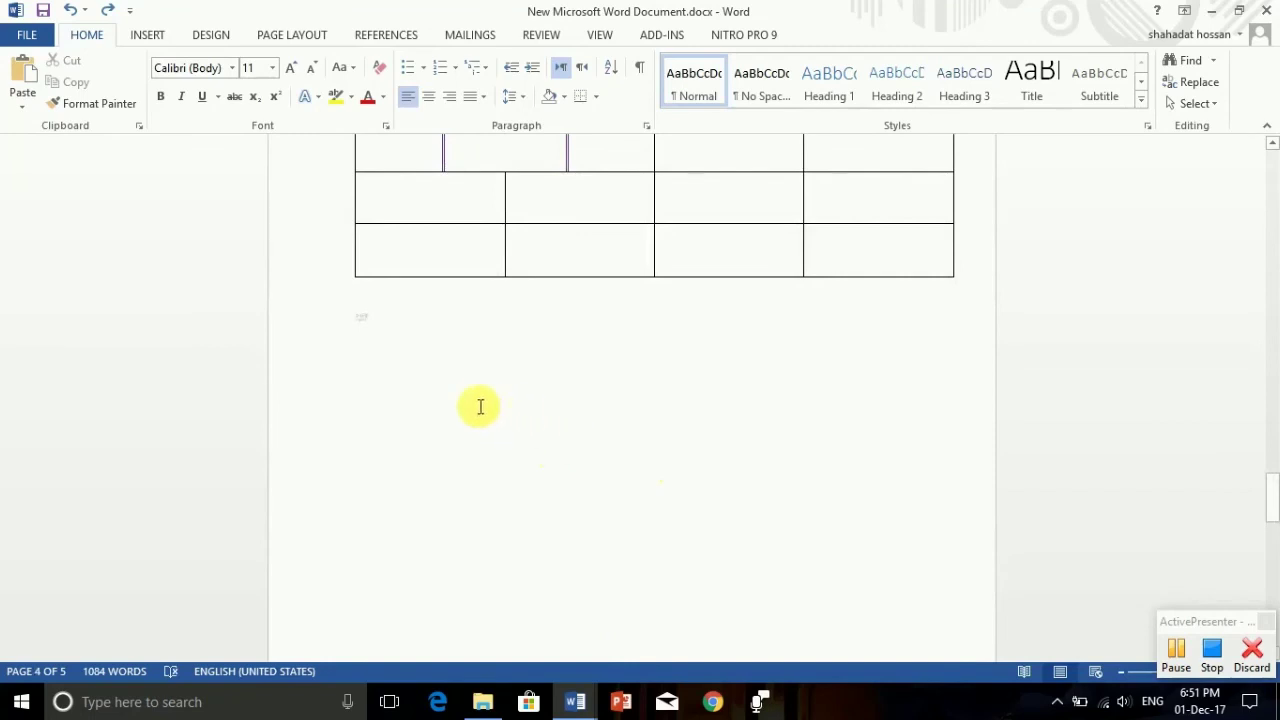
pyautogui.scroll(3, 498, 369)
pyautogui.scroll(1, 497, 357)
pyautogui.scroll(-1, 497, 377)
pyautogui.scroll(-3, 500, 395)
pyautogui.scroll(-2, 504, 385)
pyautogui.scroll(-2, 504, 385)
pyautogui.scroll(-2, 502, 386)
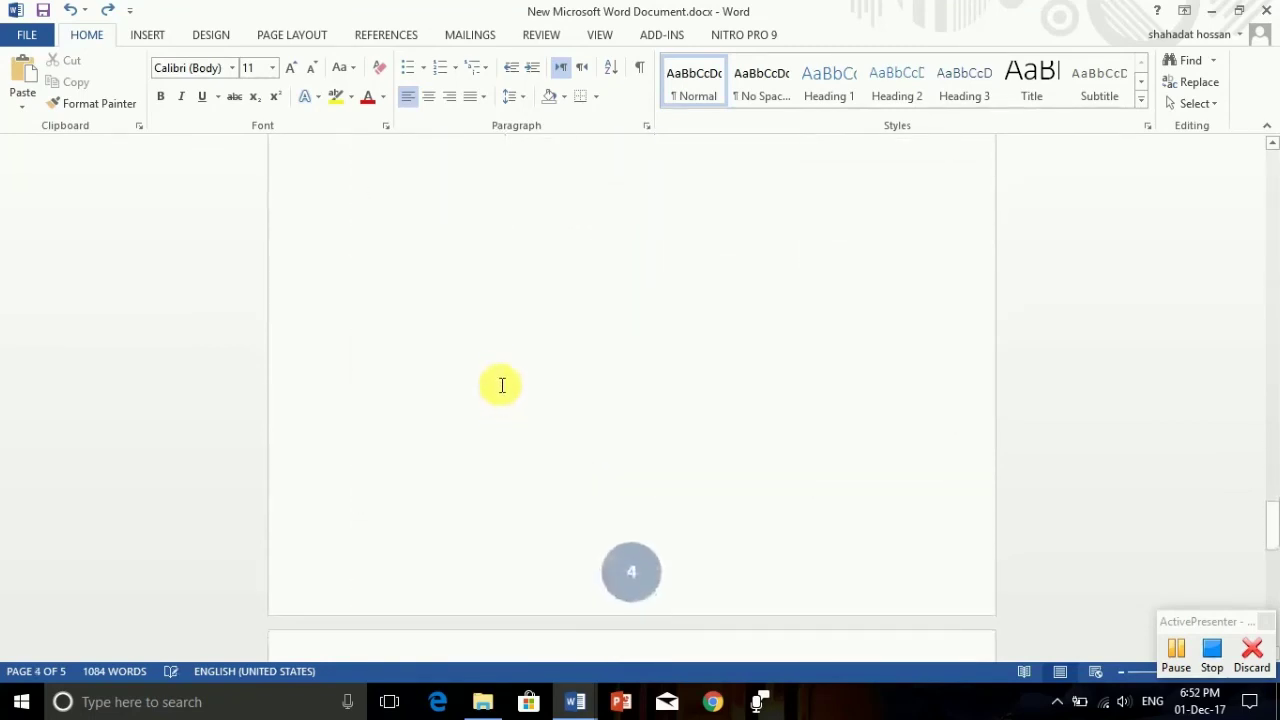
pyautogui.scroll(-2, 540, 300)
pyautogui.scroll(-1, 558, 283)
pyautogui.scroll(-1, 570, 275)
pyautogui.scroll(-2, 578, 315)
# Select the e^iπ+1=0 equation and the integral line, then place the cursor below the integral.
pyautogui.click(432, 294)
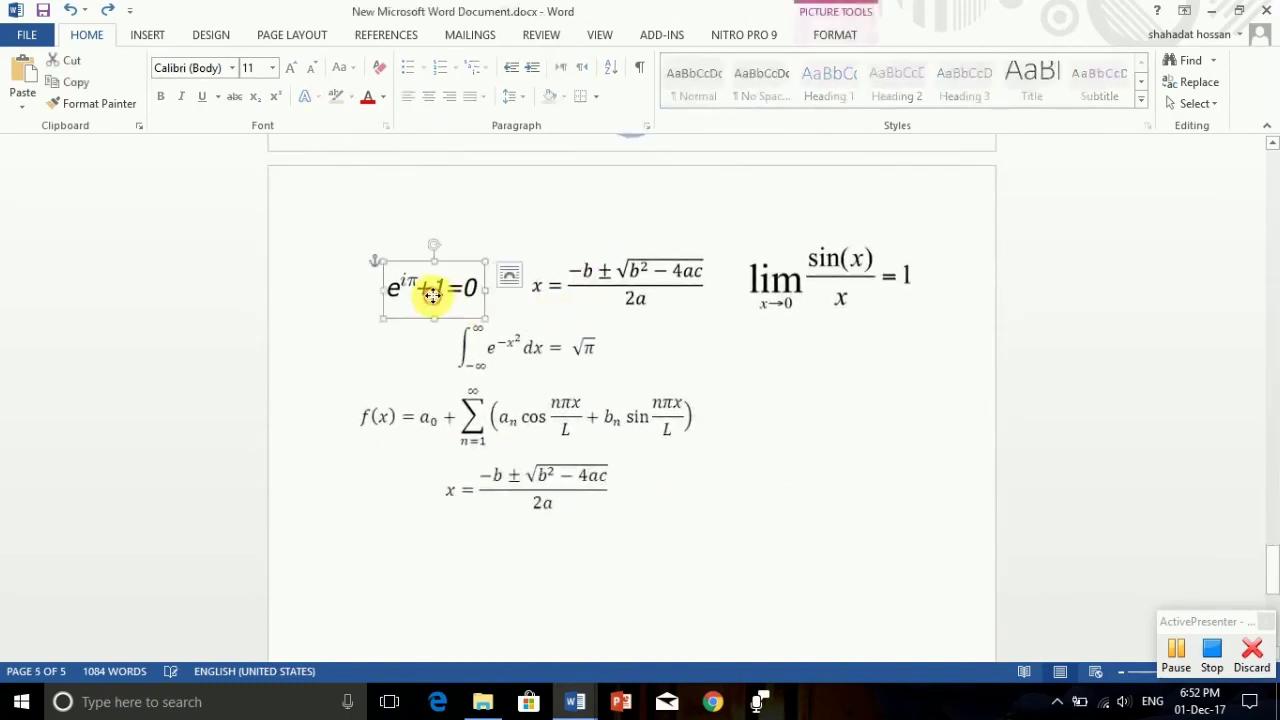
pyautogui.click(310, 340)
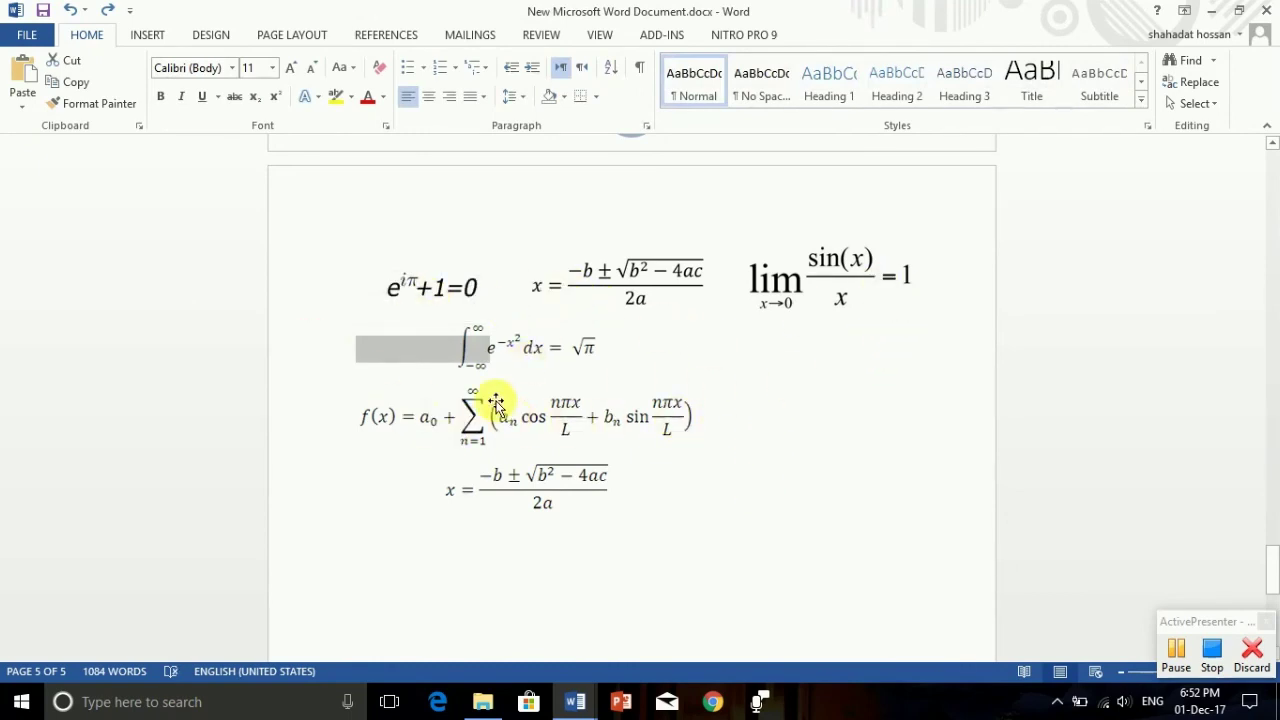
pyautogui.scroll(-2, 654, 580)
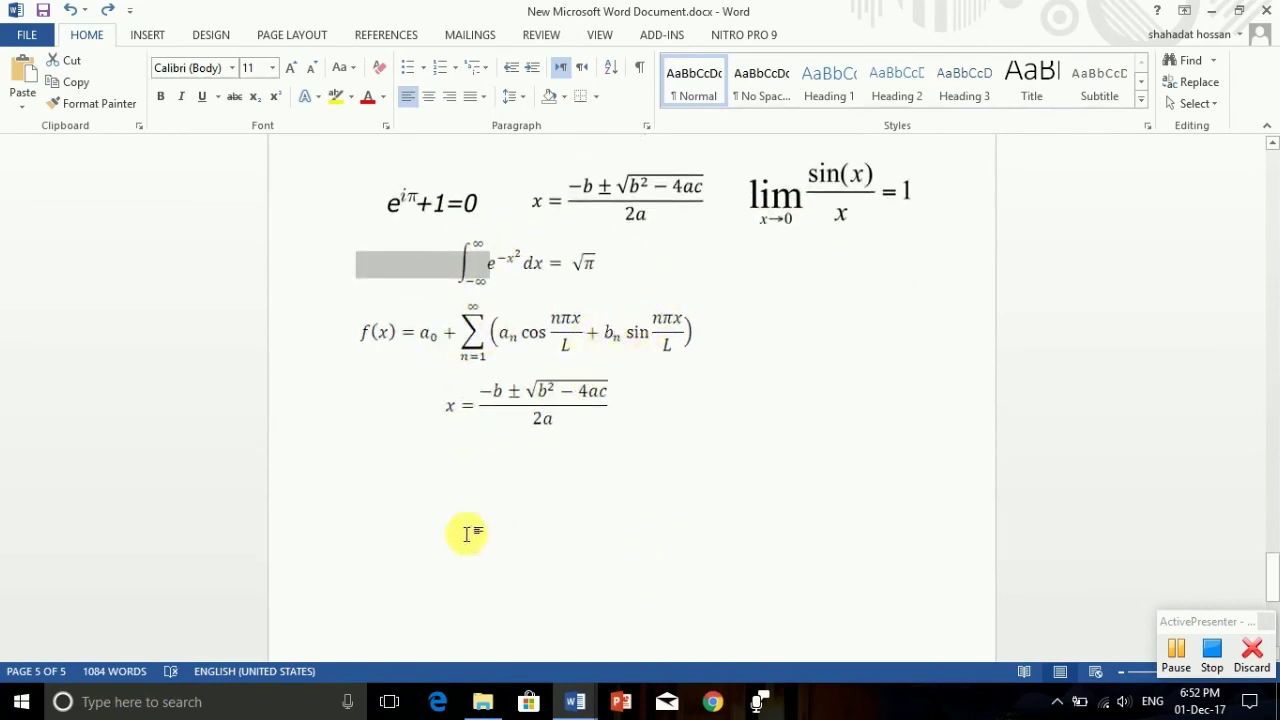
pyautogui.click(399, 520)
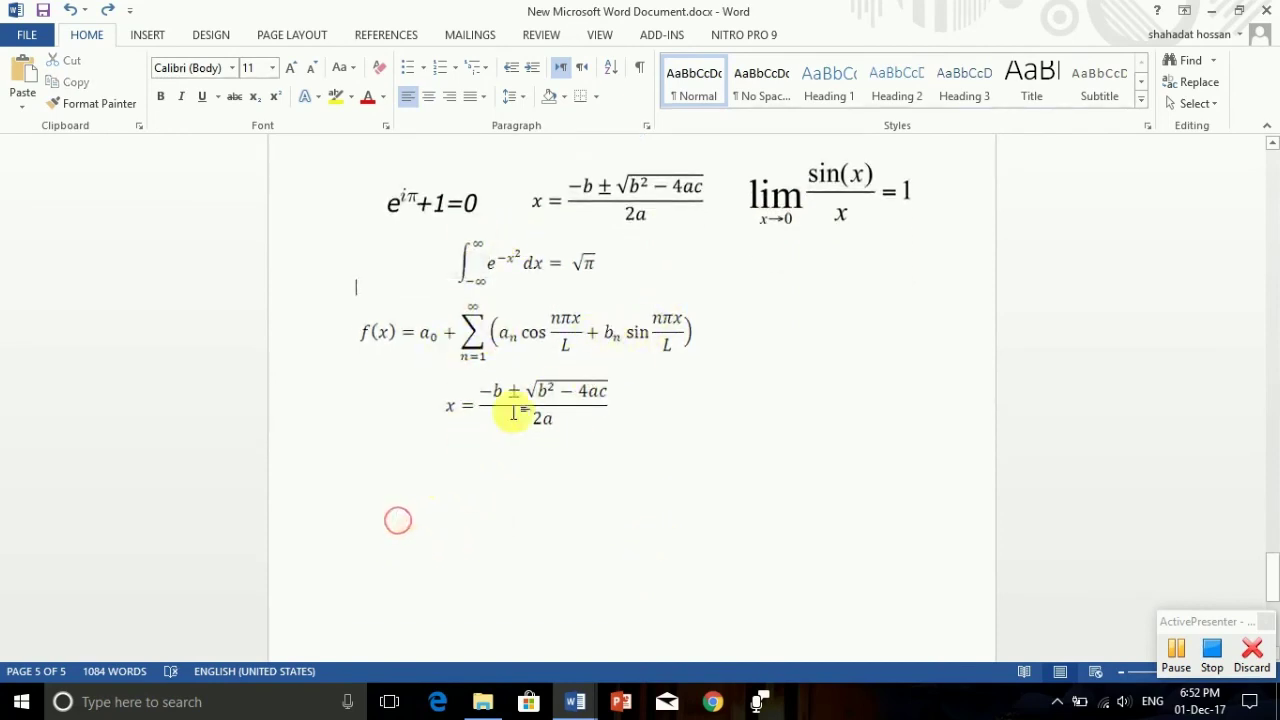
# Insert a blank equation at the document's end and enlarge its font with Ctrl+].
pyautogui.hotkey('ctrl', 'End')
pyautogui.click(146, 34)
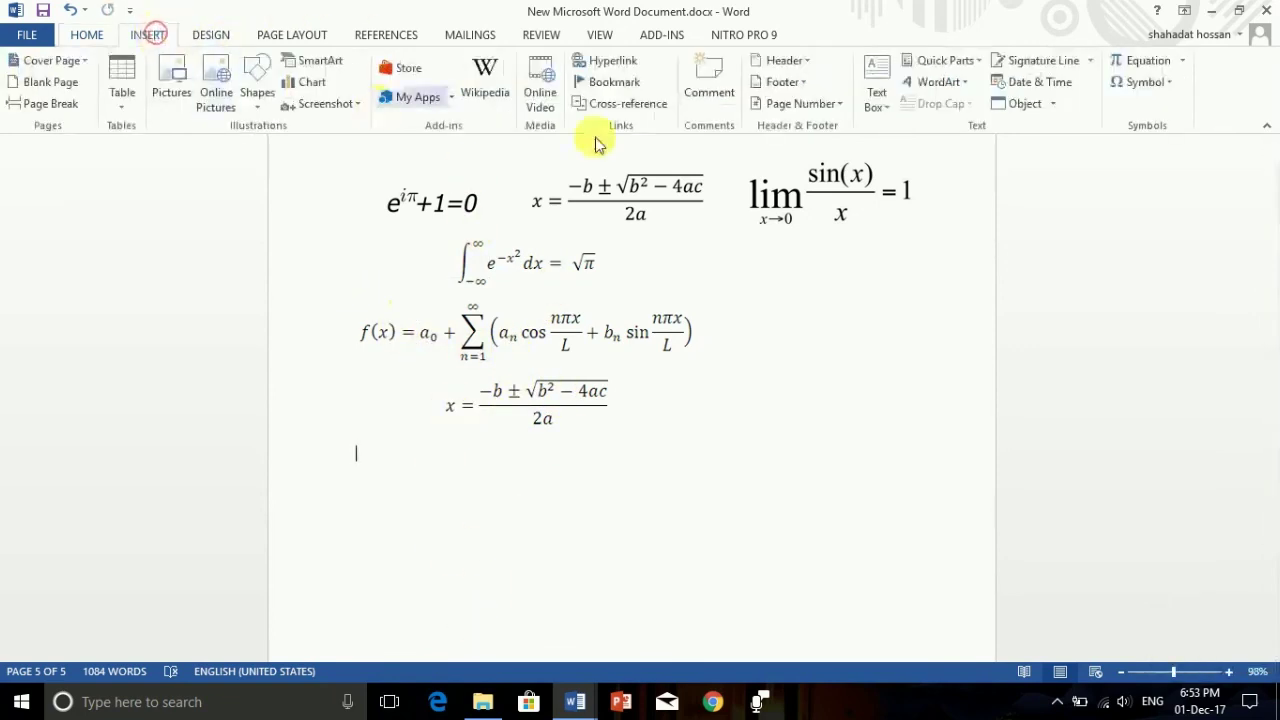
pyautogui.click(1155, 68)
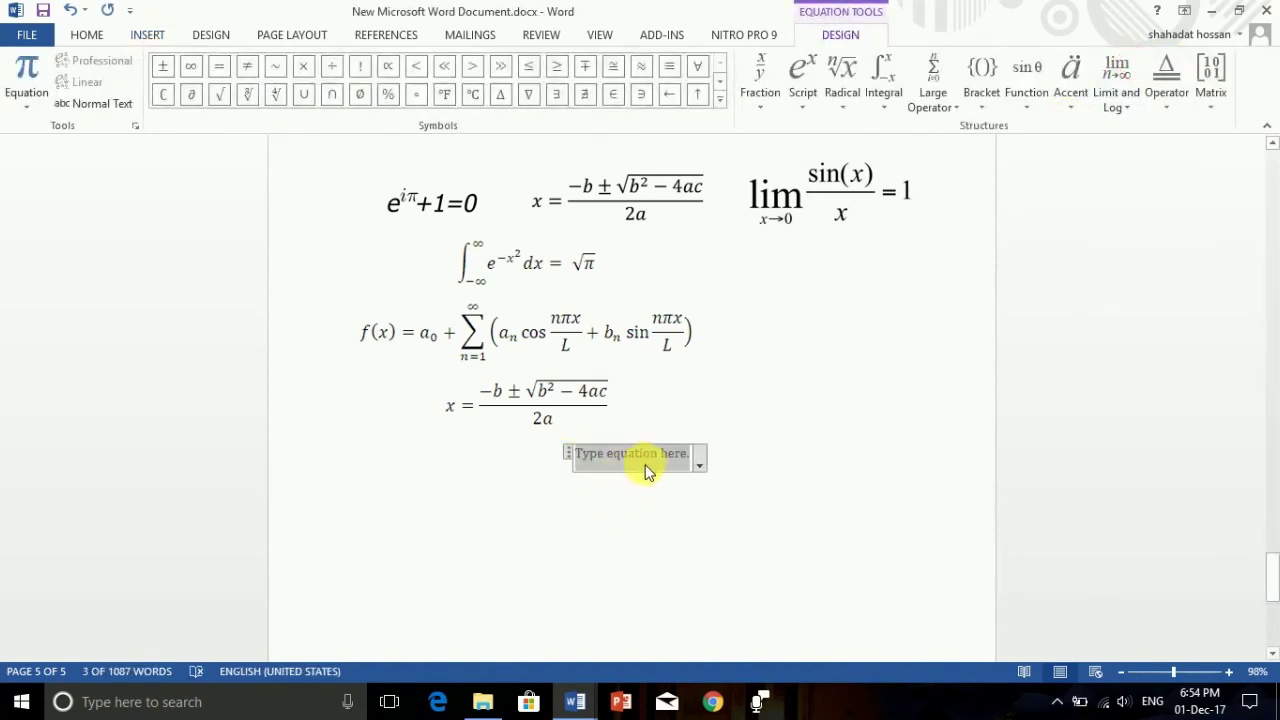
pyautogui.write('dkdka')
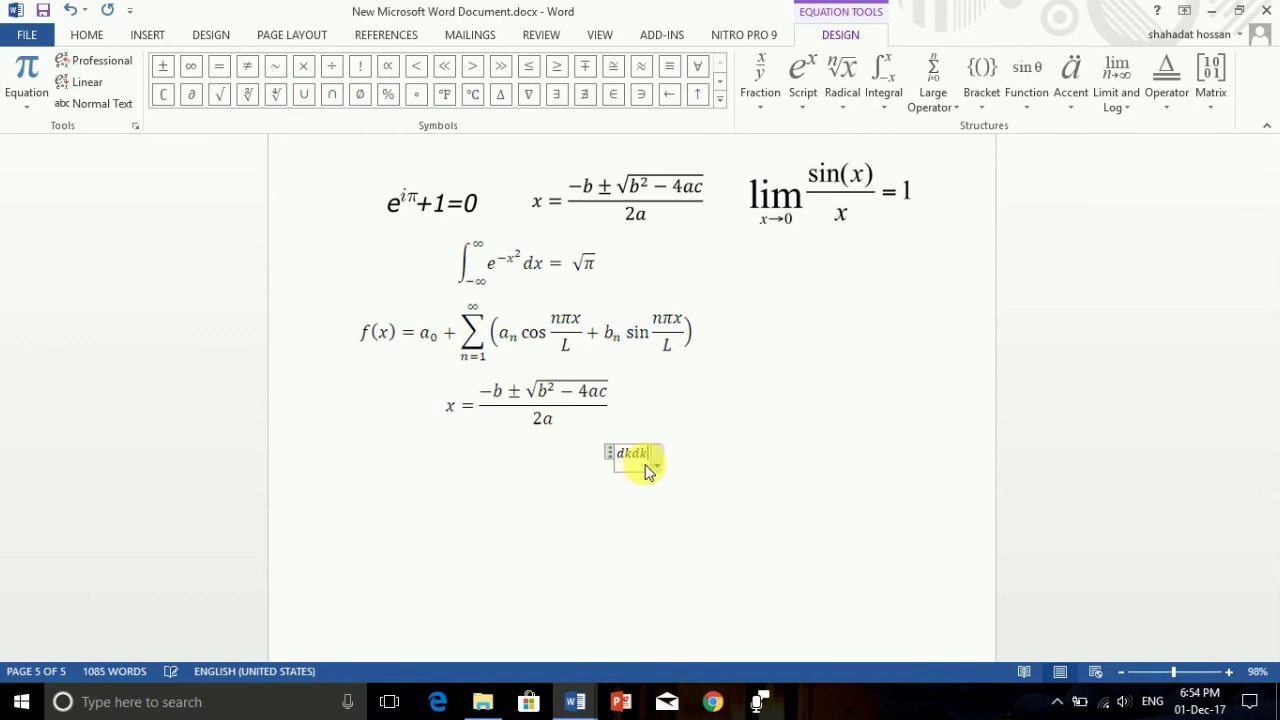
pyautogui.hotkey('ctrl', 'a')
pyautogui.press('BackSpace')
pyautogui.press('BackSpace')
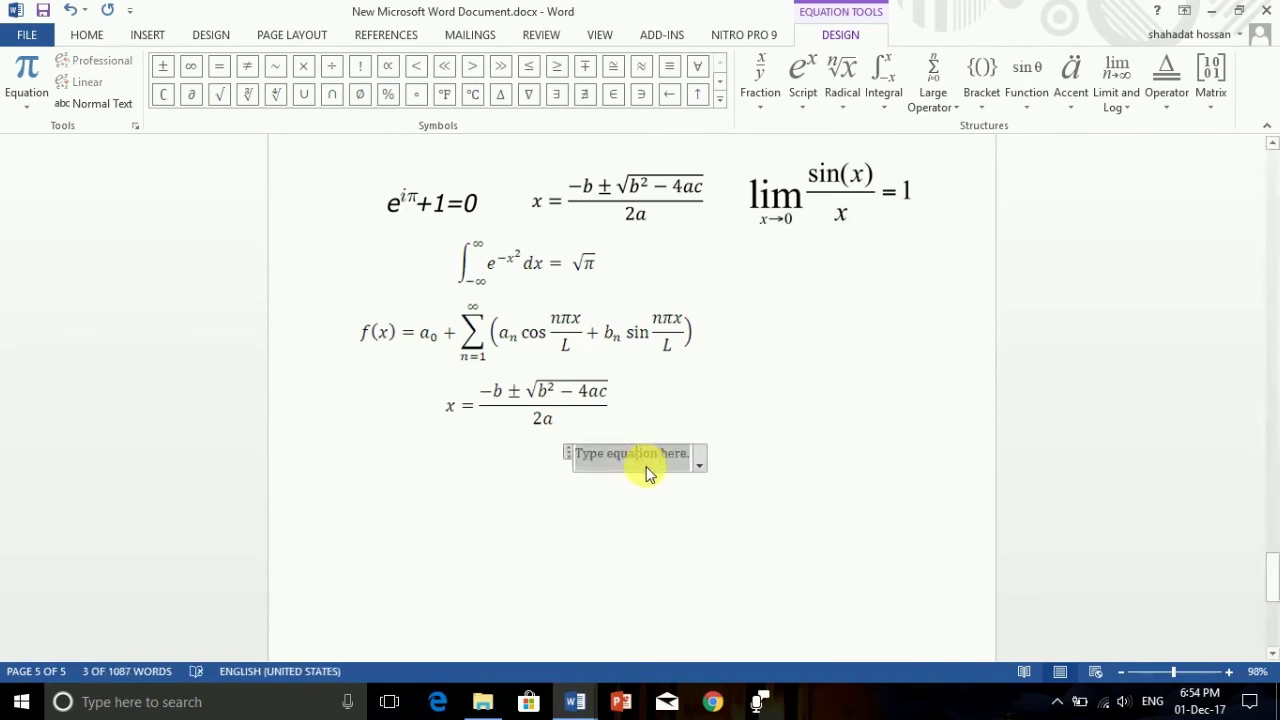
pyautogui.hotkey('ctrl', ']')
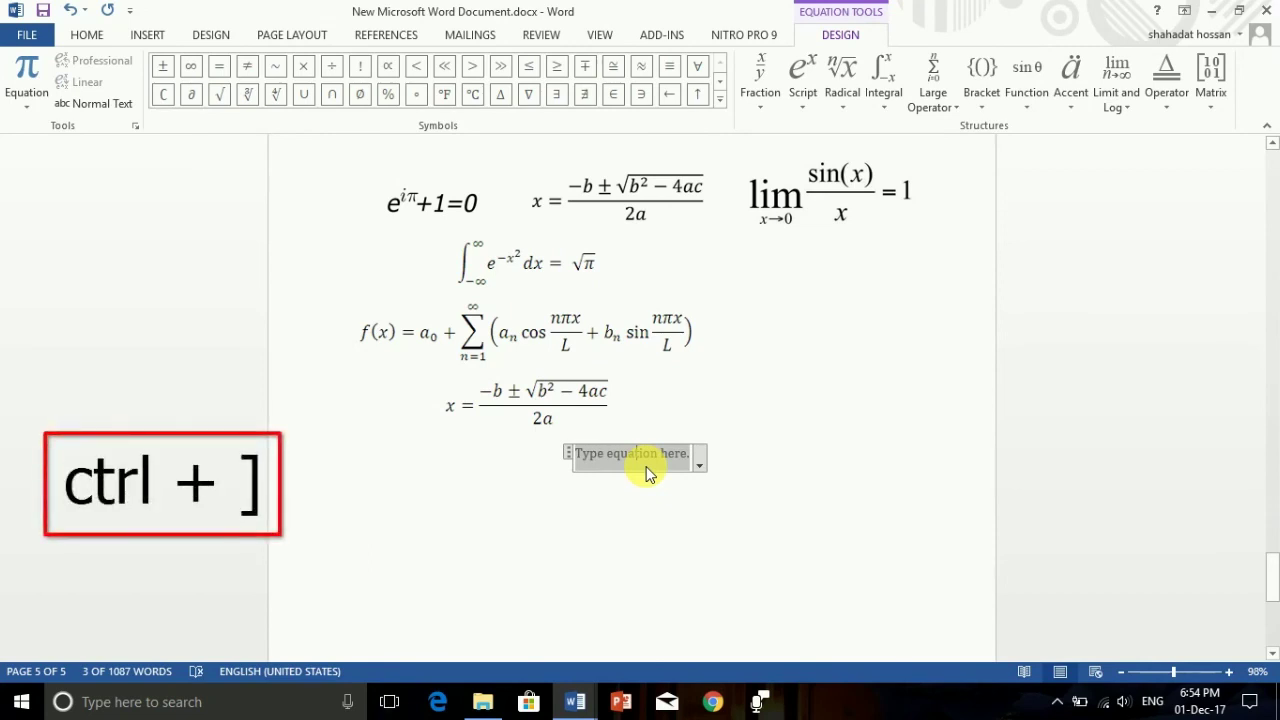
pyautogui.hotkey('ctrl', ']')
pyautogui.hotkey('ctrl', ']')
pyautogui.hotkey('ctrl', ']')
pyautogui.hotkey('ctrl', ']')
pyautogui.hotkey('ctrl', ']')
pyautogui.hotkey('ctrl', ']')
pyautogui.hotkey('ctrl', ']')
pyautogui.hotkey('ctrl', ']')
pyautogui.hotkey('ctrl', ']')
pyautogui.hotkey('ctrl', ']')
pyautogui.hotkey('ctrl', ']')
pyautogui.hotkey('ctrl', ']')
pyautogui.hotkey('ctrl', ']')
pyautogui.hotkey('ctrl', ']')
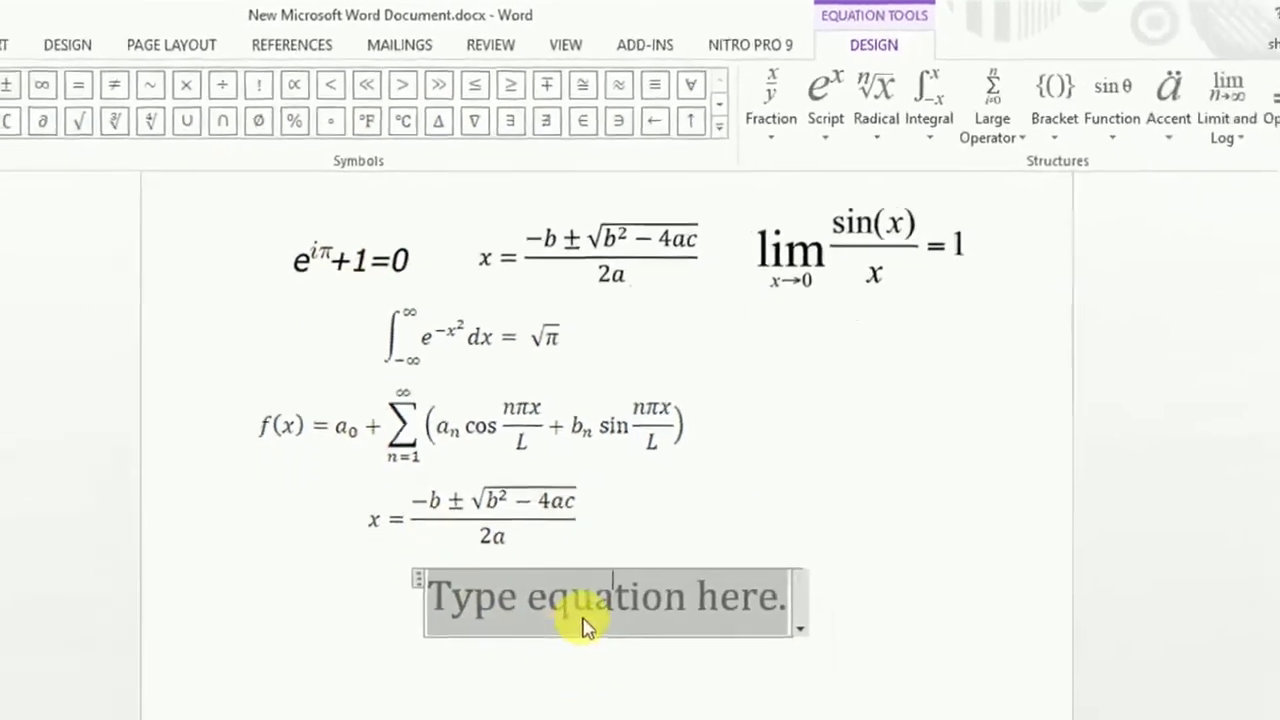
# Type the flat equation eiπ + 1 = 0, then select iπ and start deleting from the end.
pyautogui.write('e')
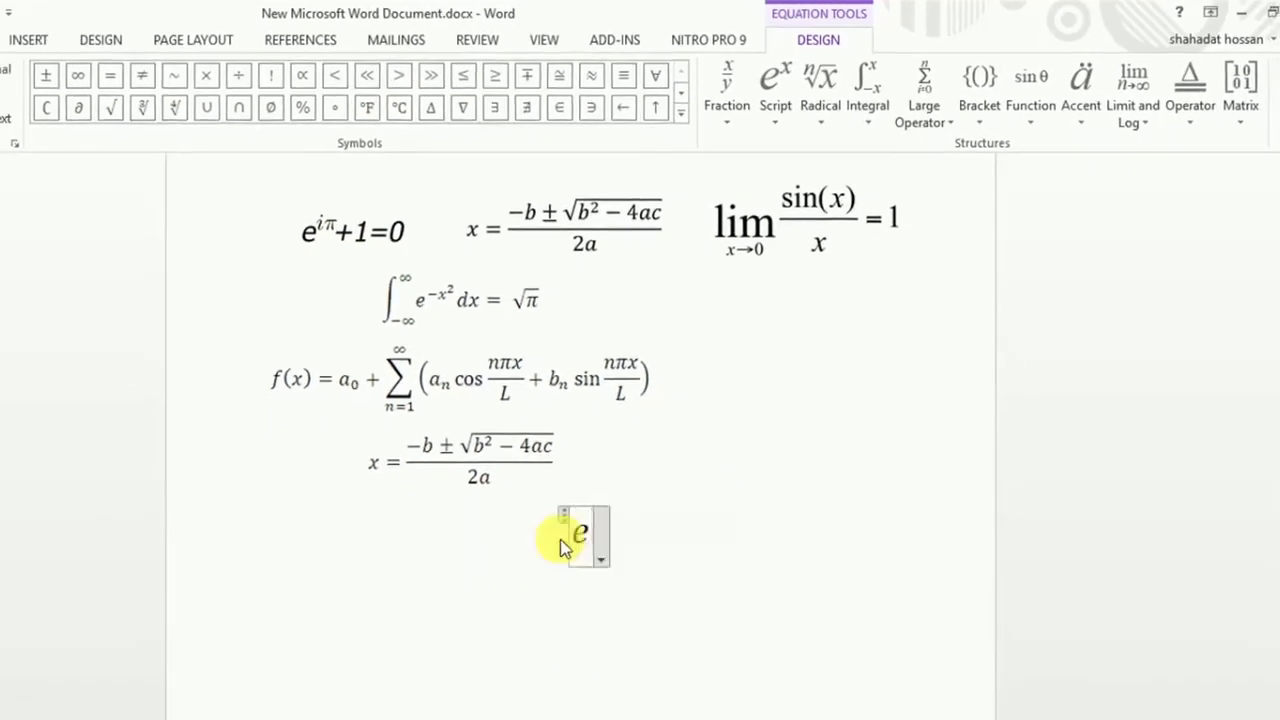
pyautogui.write('i')
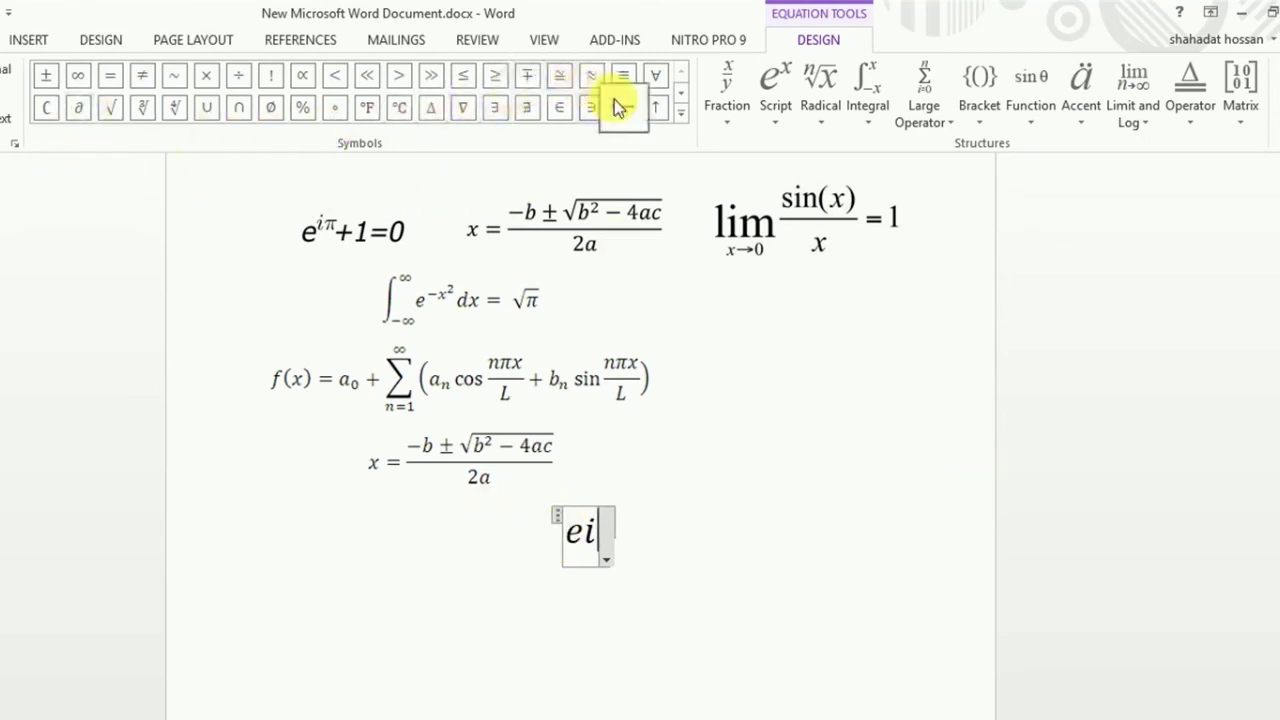
pyautogui.click(680, 122)
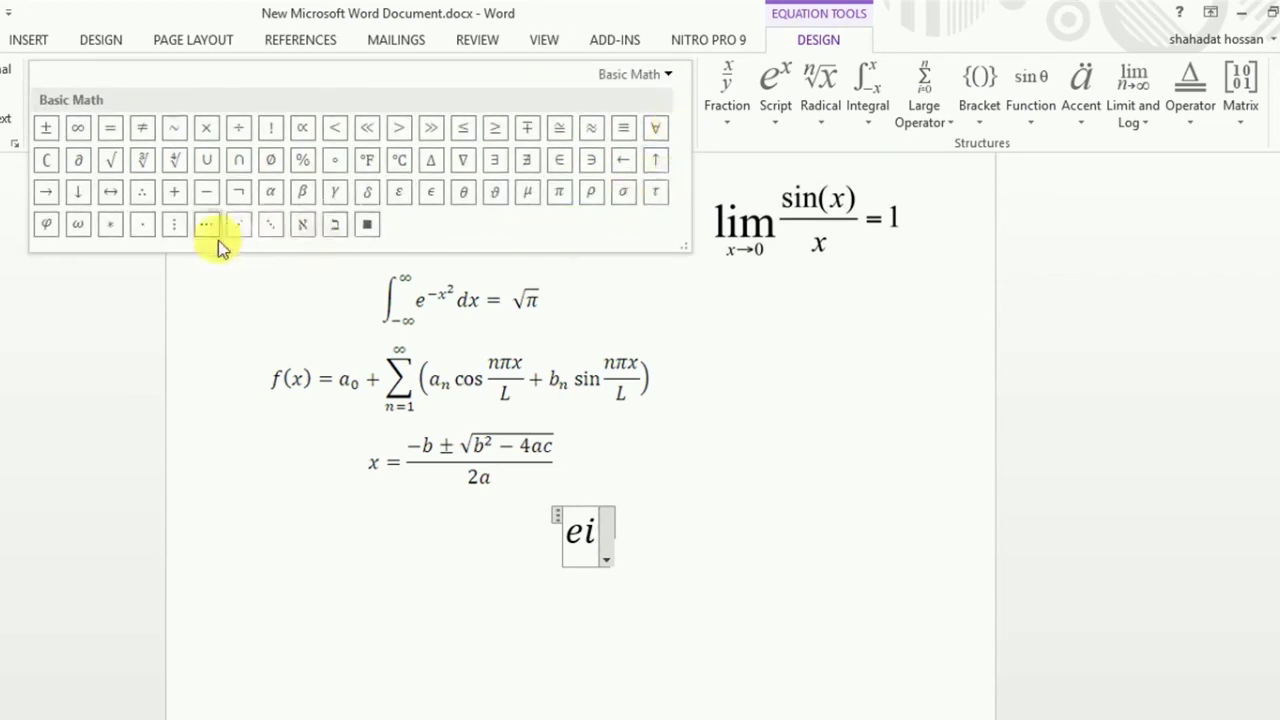
pyautogui.click(558, 192)
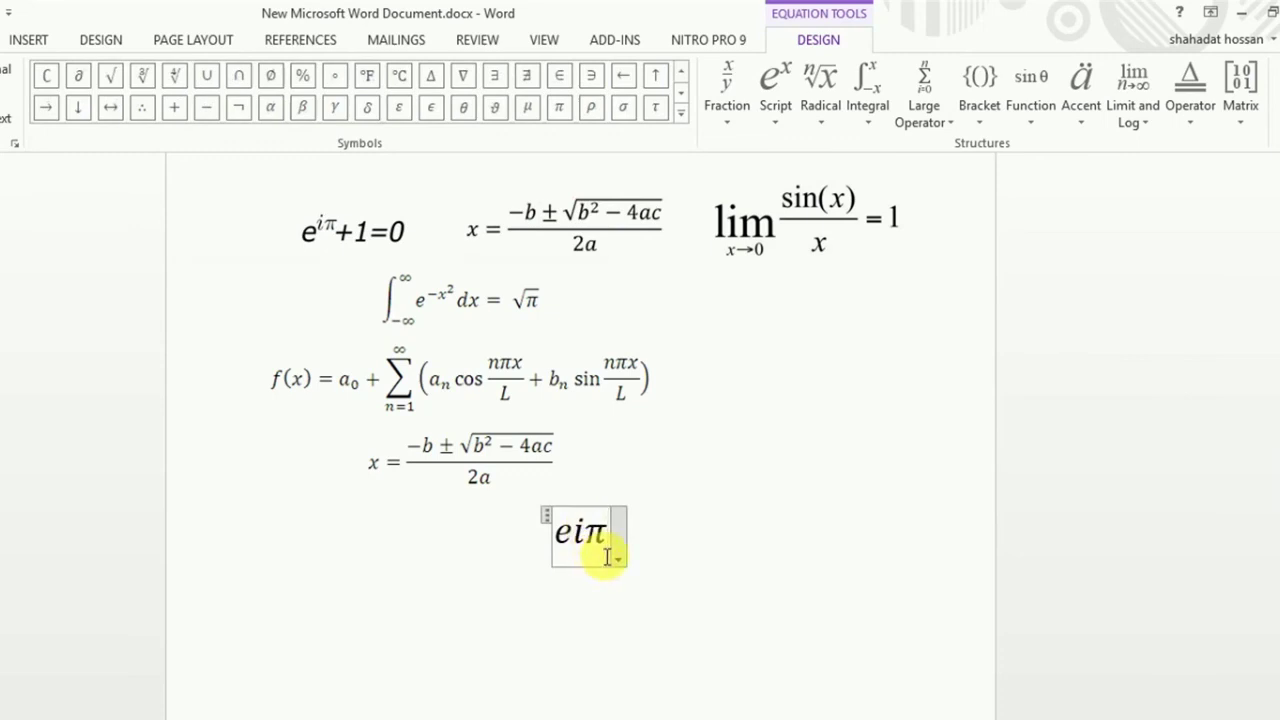
pyautogui.write(' + q ')
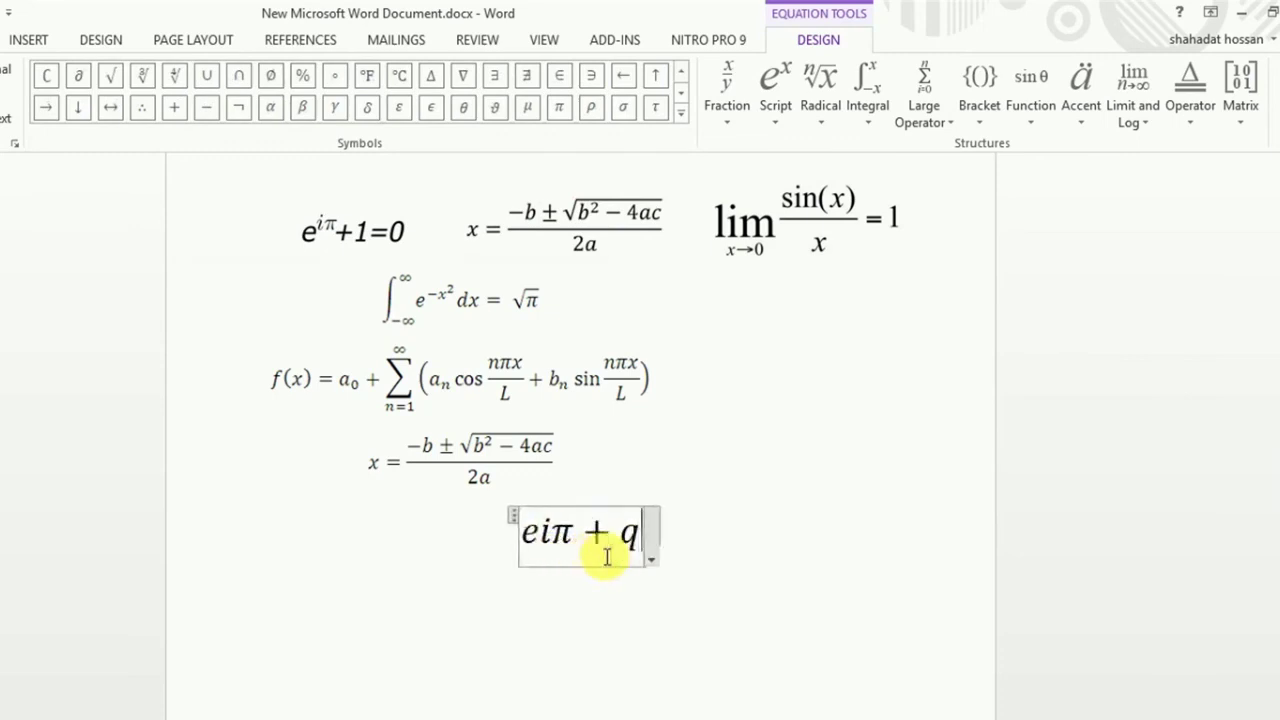
pyautogui.write('=')
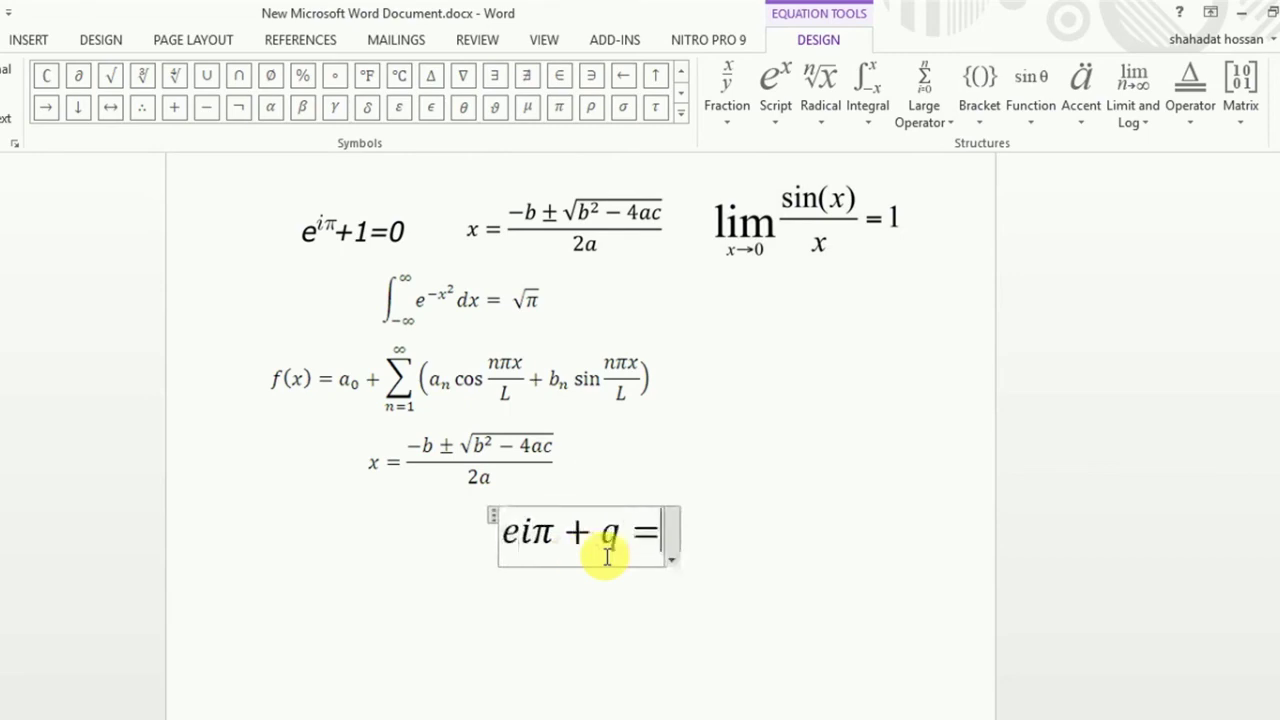
pyautogui.press('BackSpace')
pyautogui.press('BackSpace')
pyautogui.press('BackSpace')
pyautogui.write('1 ')
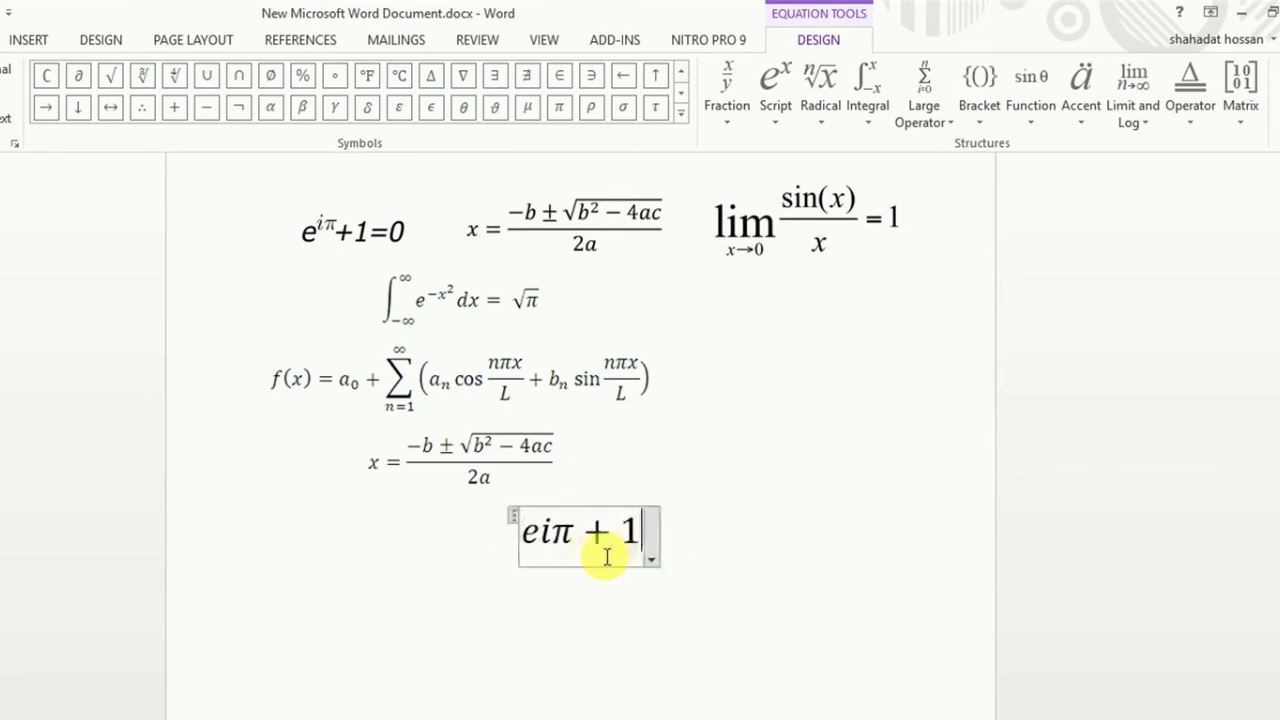
pyautogui.write('= ')
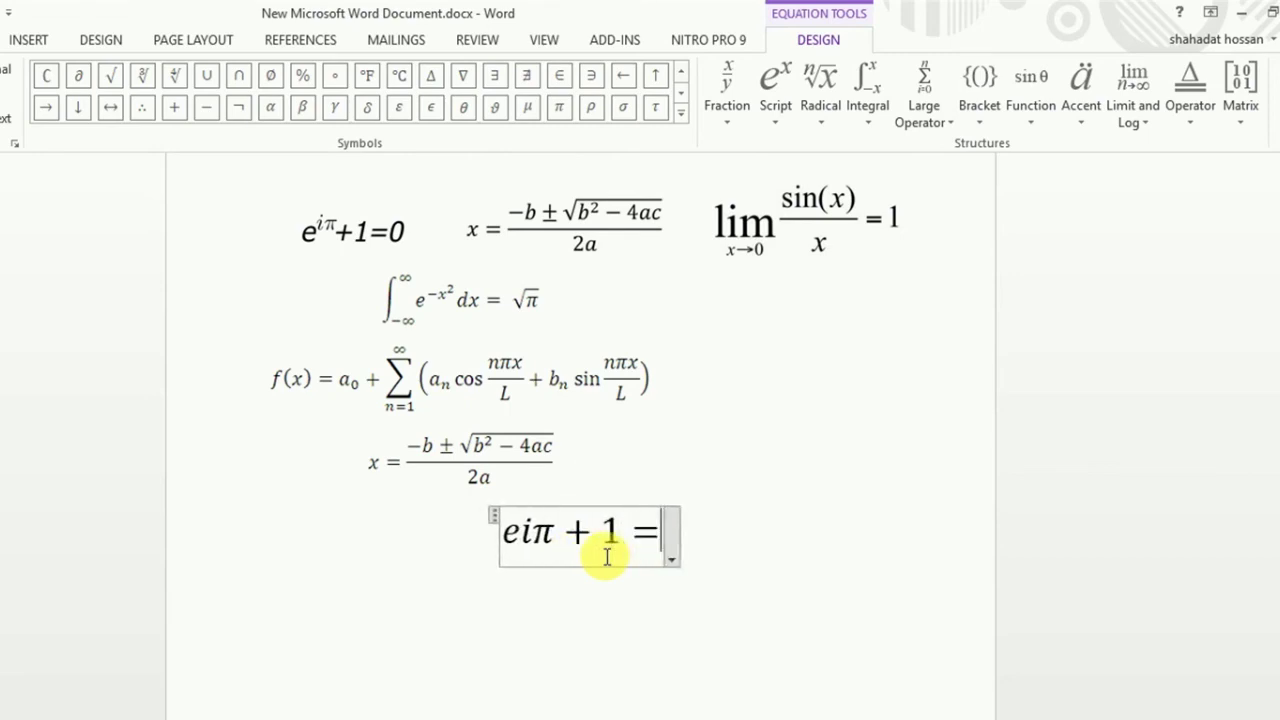
pyautogui.write('0')
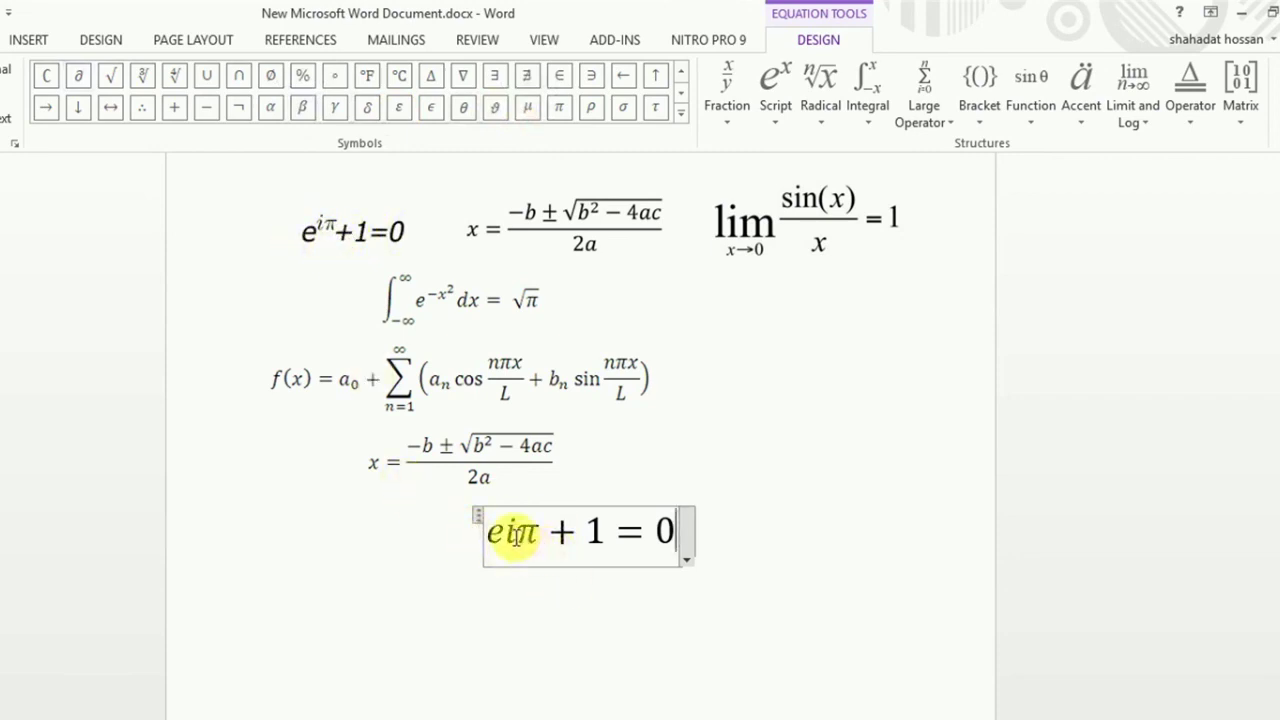
pyautogui.moveTo(512, 533); pyautogui.dragTo(540, 533)
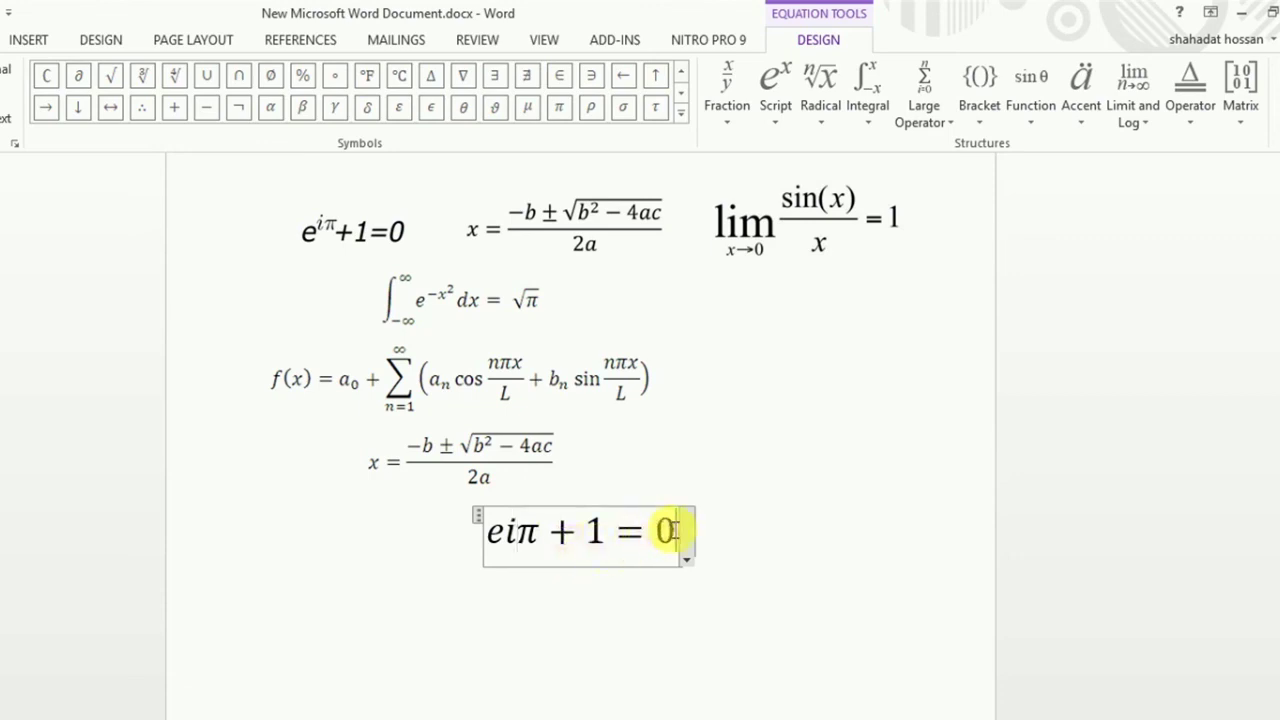
pyautogui.press('BackSpace')
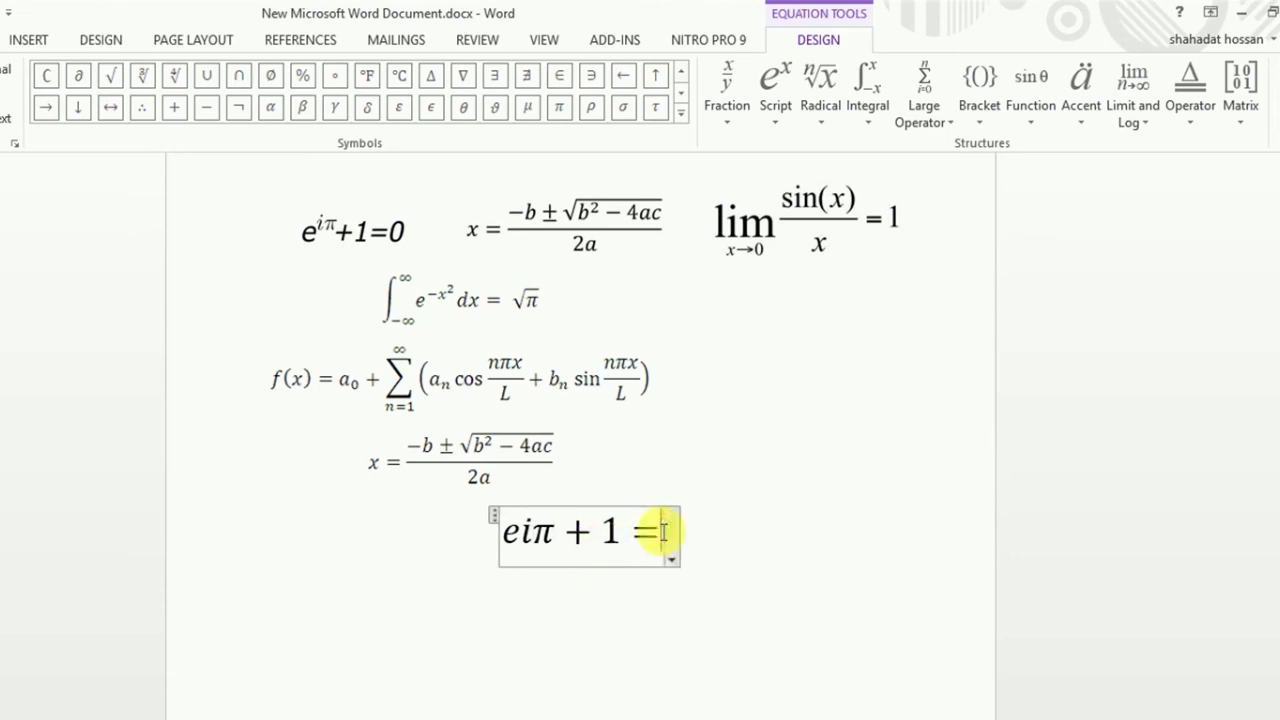
# Erase the remaining equation text and bring up the Script layouts gallery.
pyautogui.press('BackSpace')
pyautogui.press('BackSpace')
pyautogui.press('BackSpace')
pyautogui.press('BackSpace')
pyautogui.press('BackSpace')
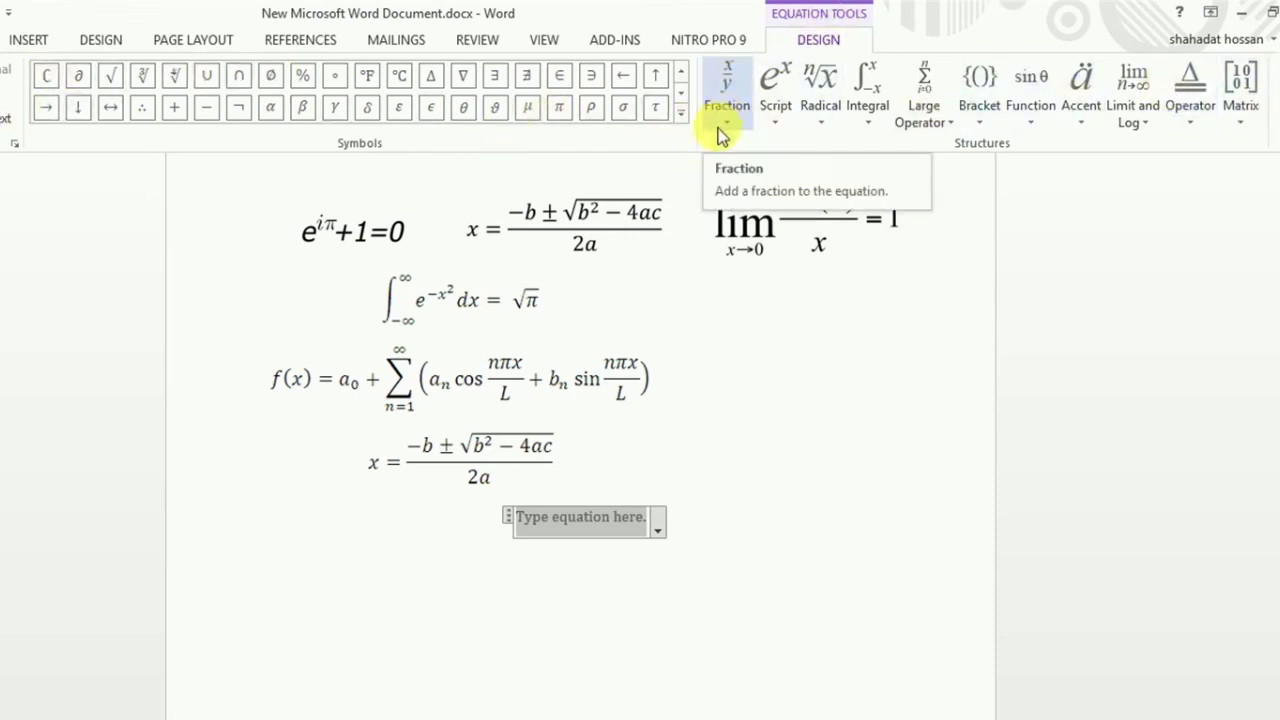
pyautogui.click(776, 120)
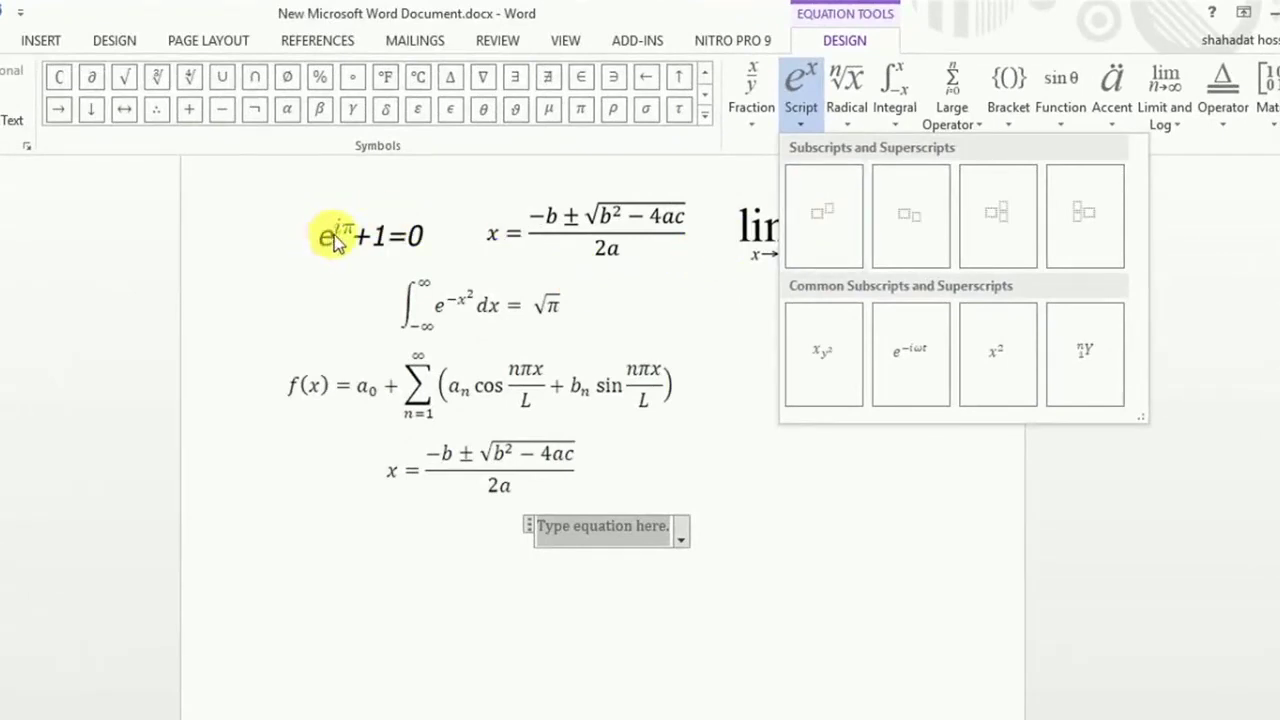
# Insert a Superscript structure with e as the base and iπ as the exponent.
pyautogui.click(818, 232)
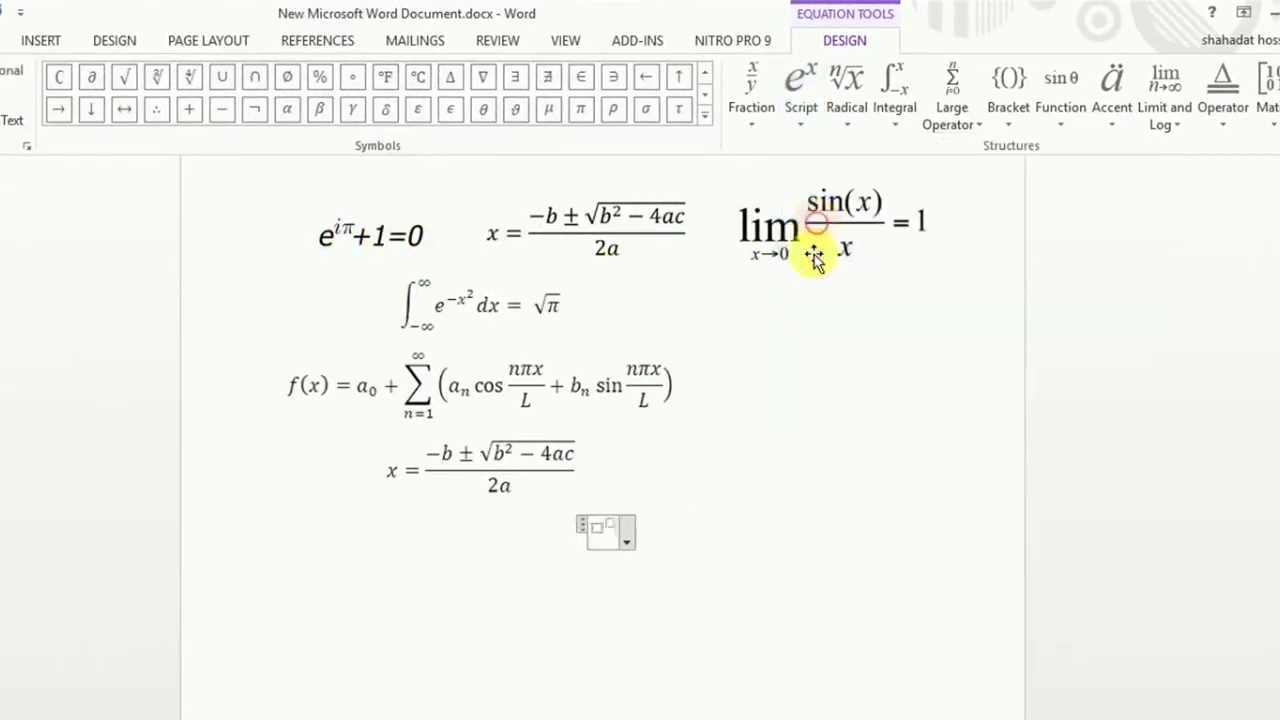
pyautogui.click(593, 535)
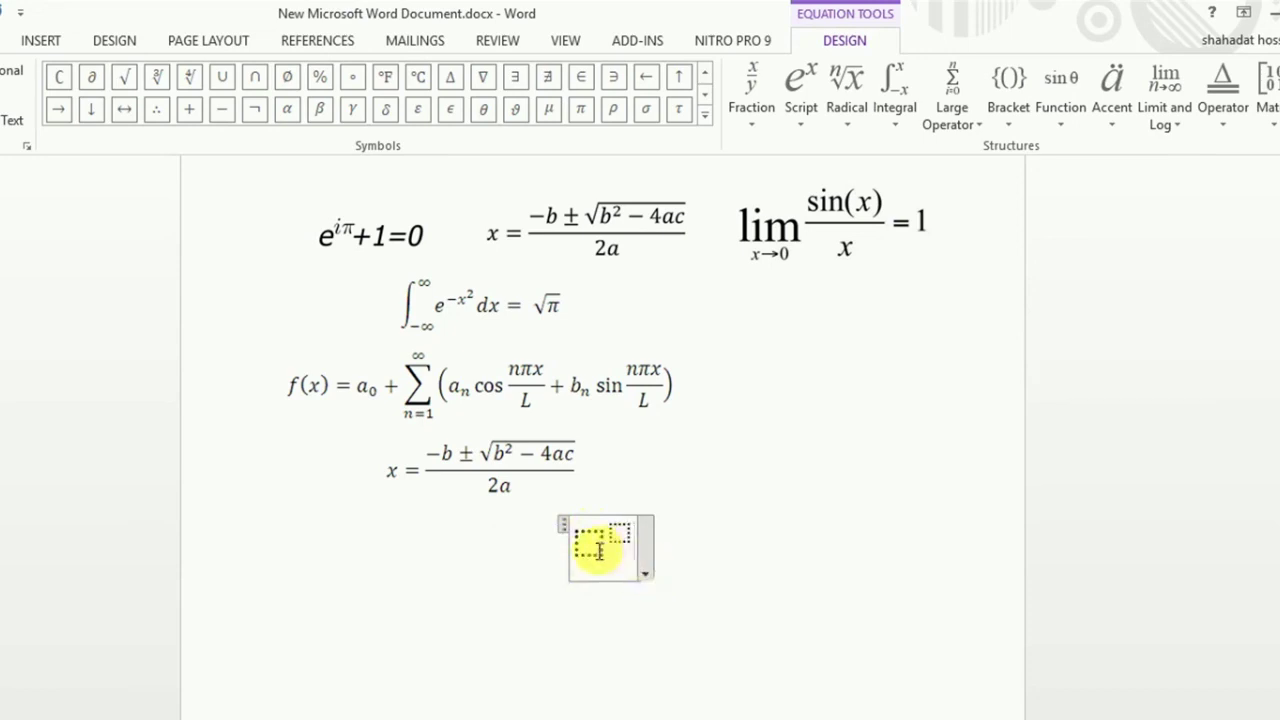
pyautogui.click(580, 541)
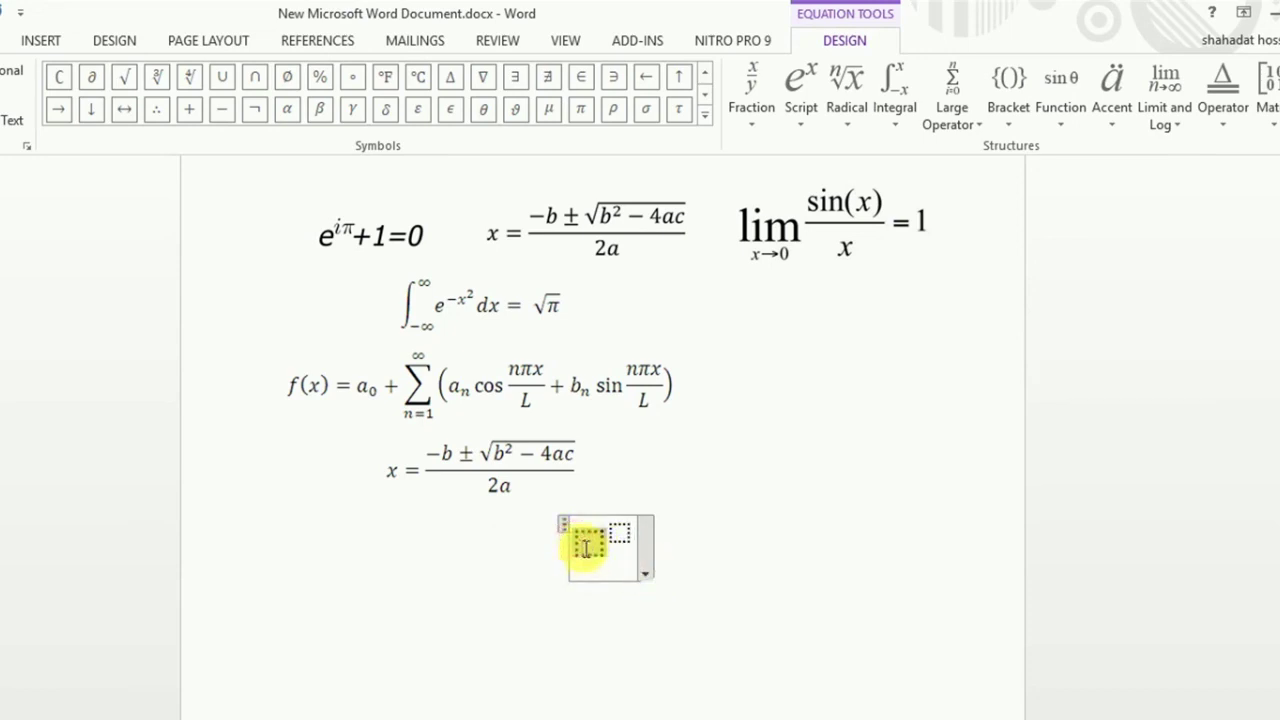
pyautogui.click(619, 539)
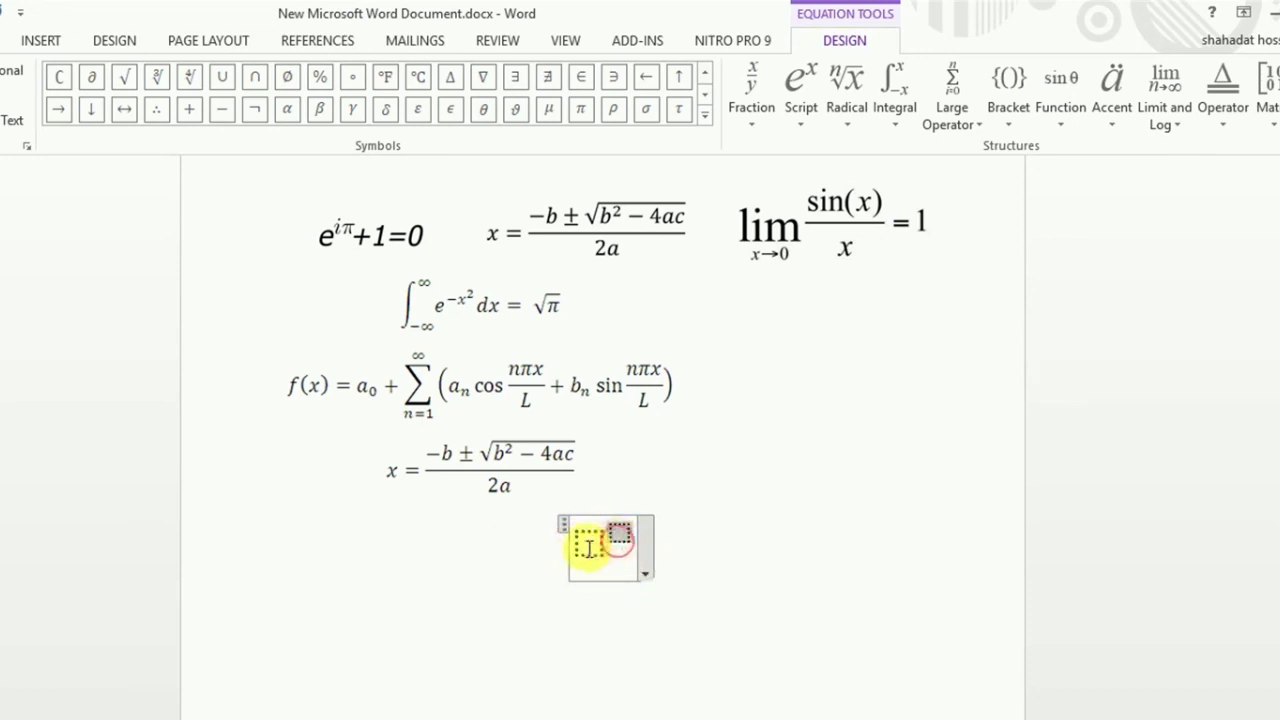
pyautogui.click(589, 548)
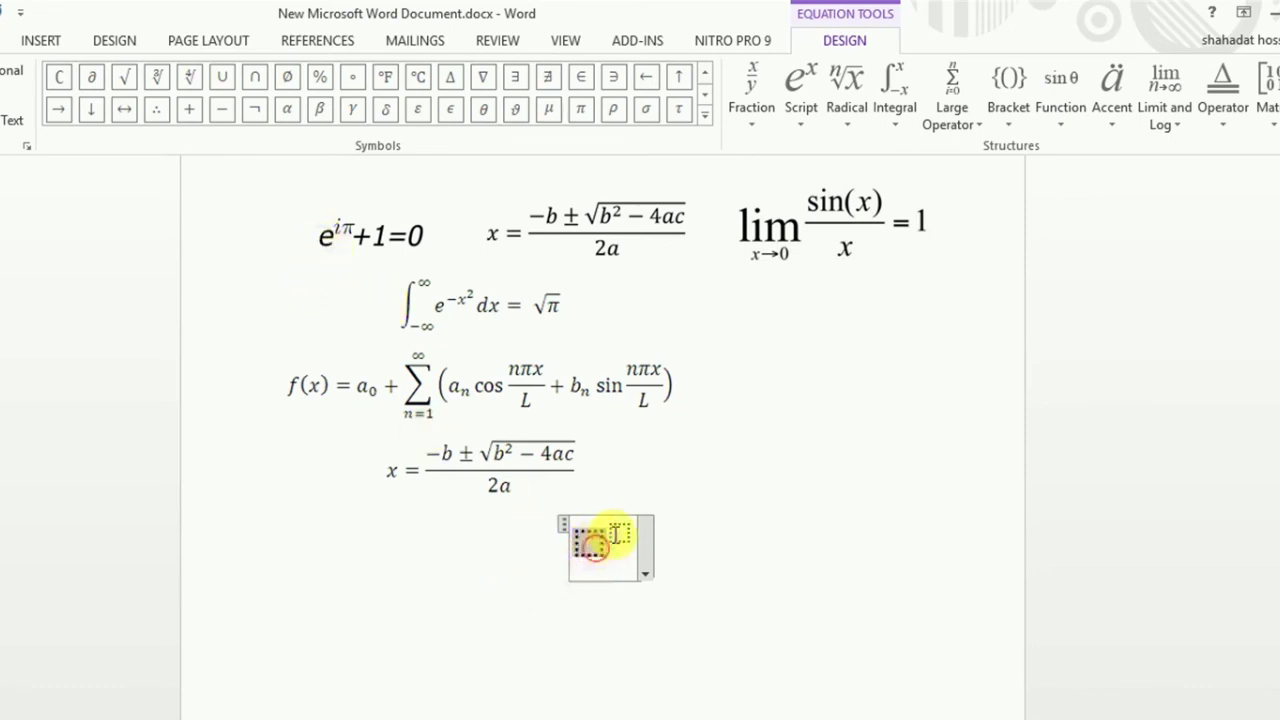
pyautogui.click(583, 546)
pyautogui.write('e')
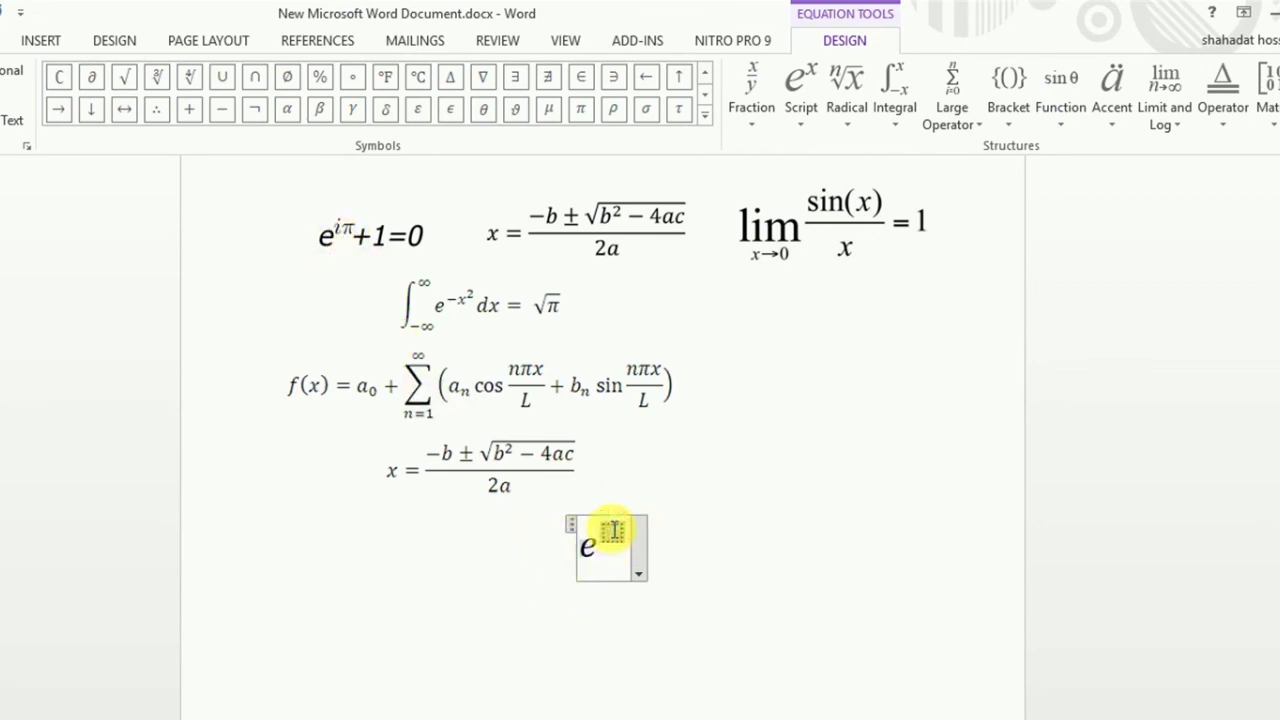
pyautogui.write('i')
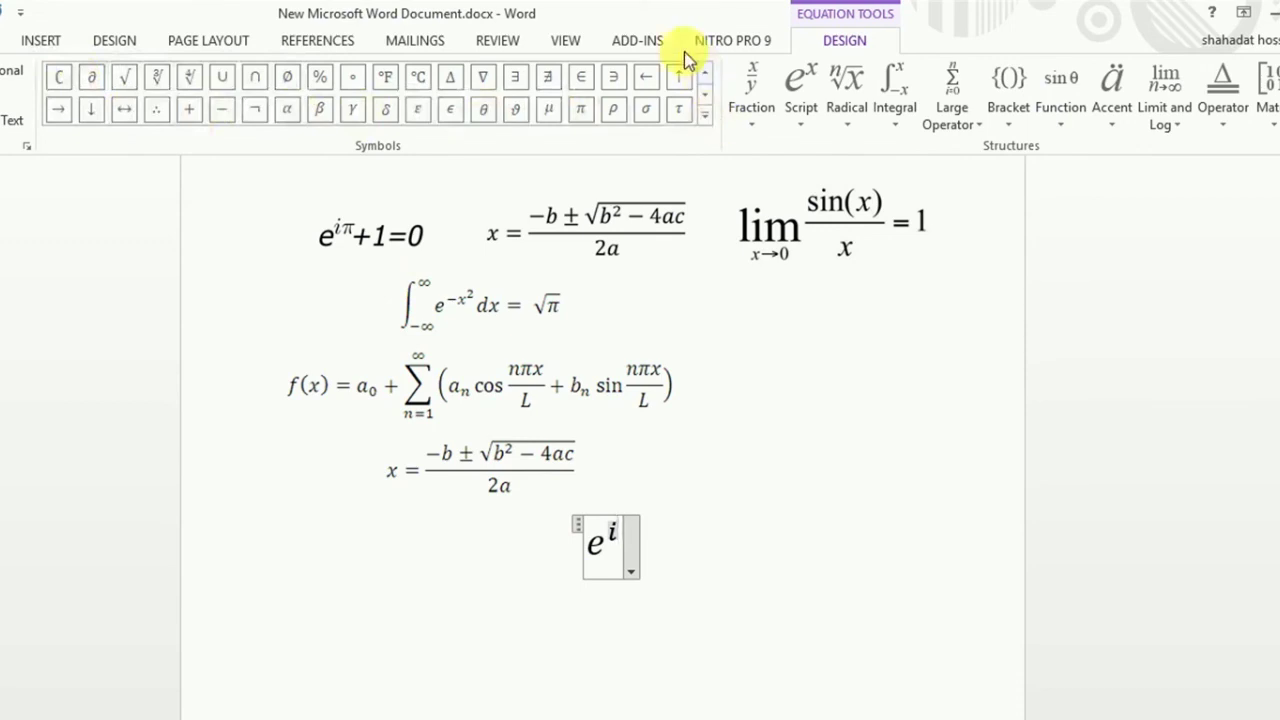
pyautogui.click(589, 112)
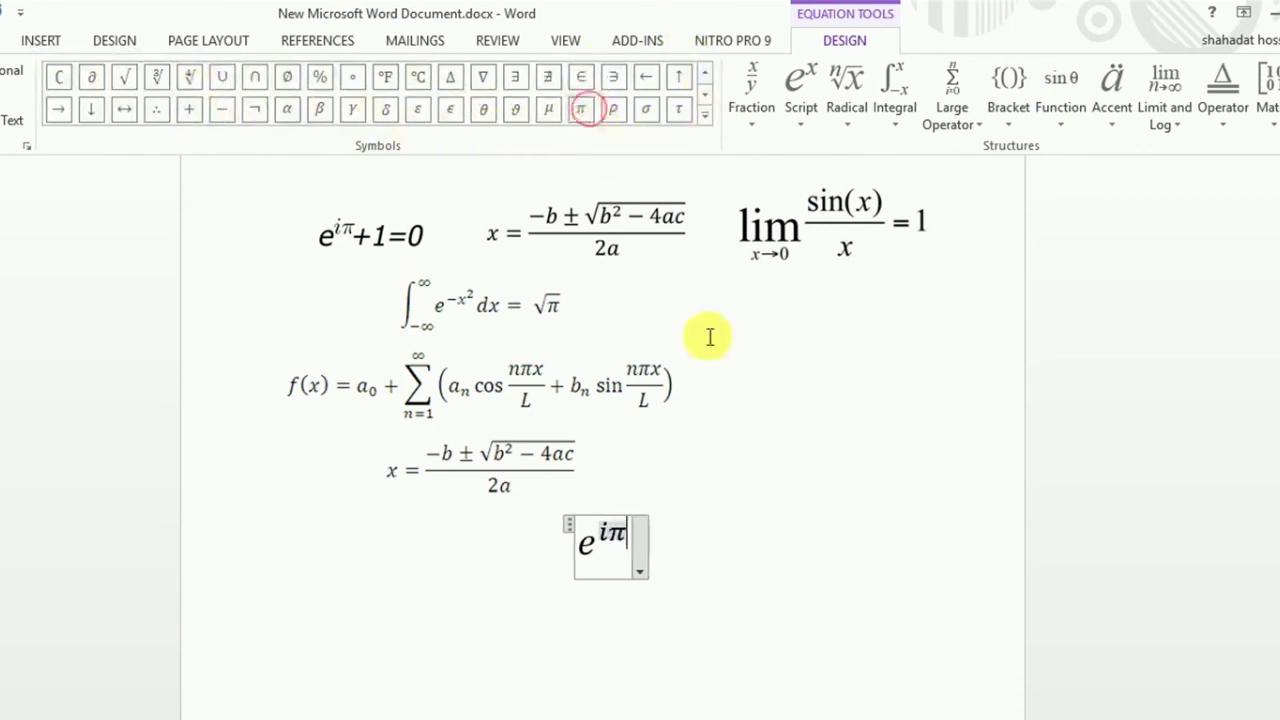
pyautogui.doubleClick(595, 555)
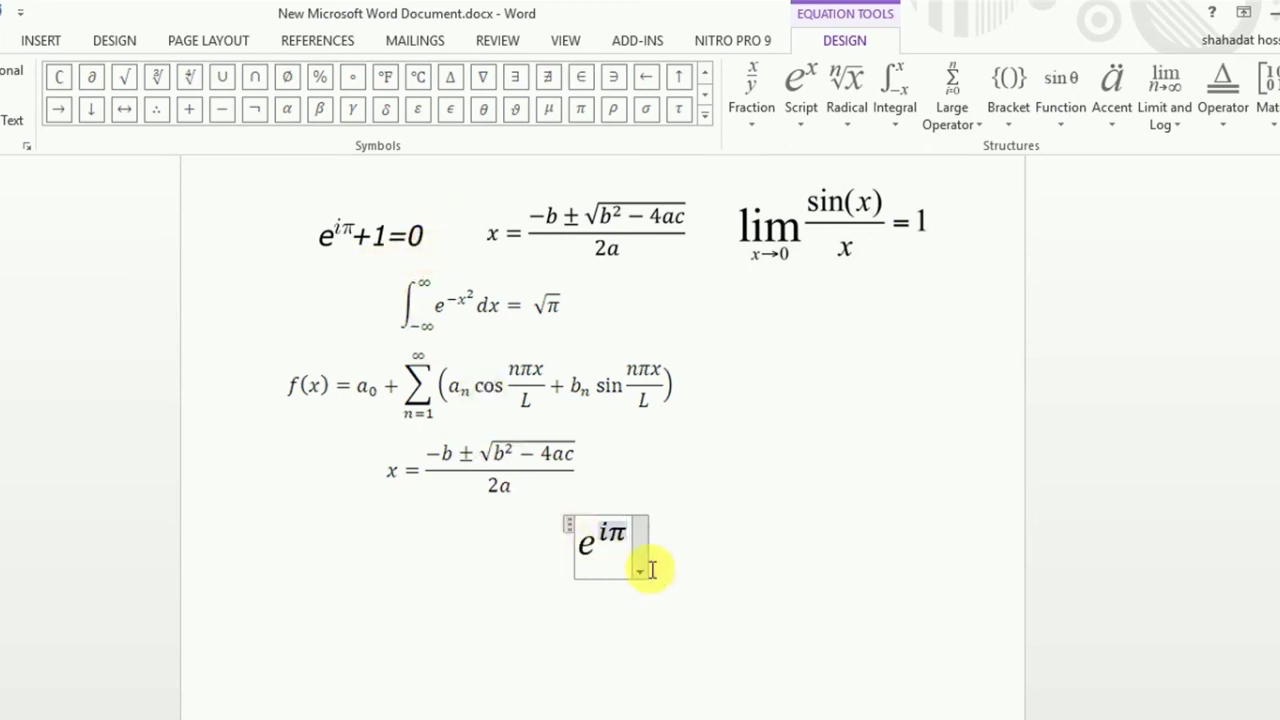
# Remove the stray plus from the exponent and type +1=0 on the baseline.
pyautogui.write('+')
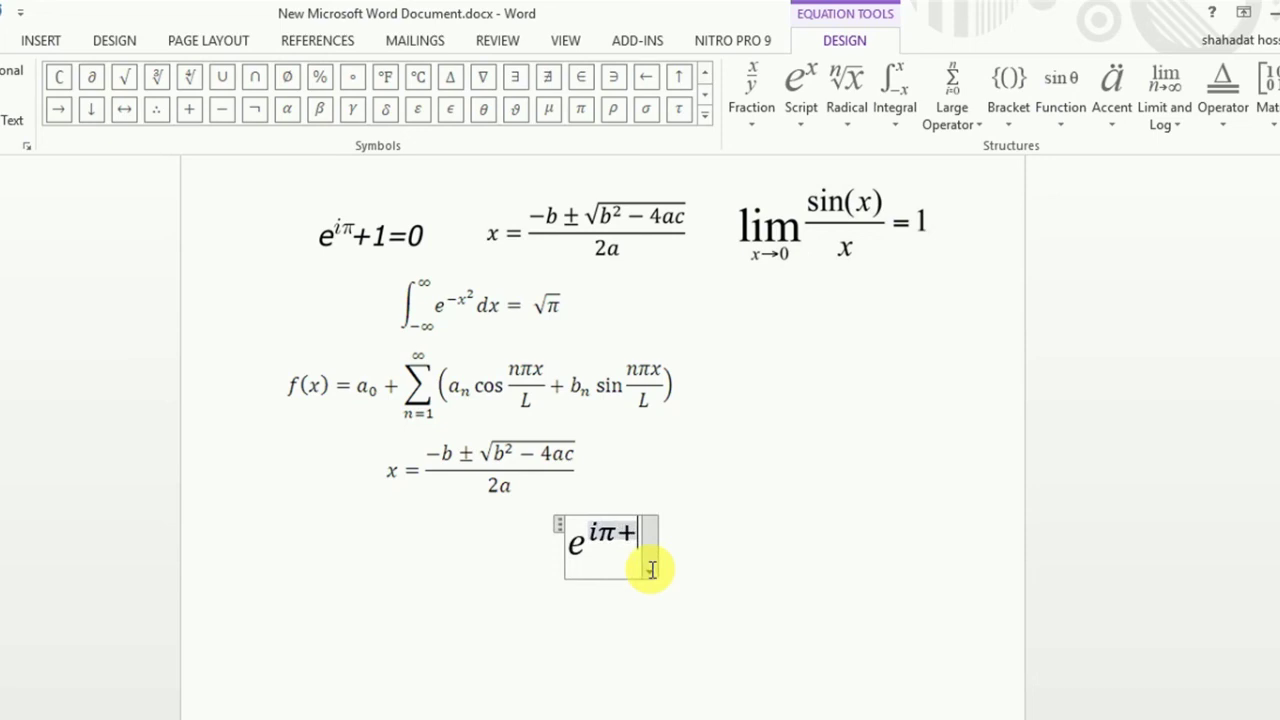
pyautogui.click(636, 548)
pyautogui.press('Left')
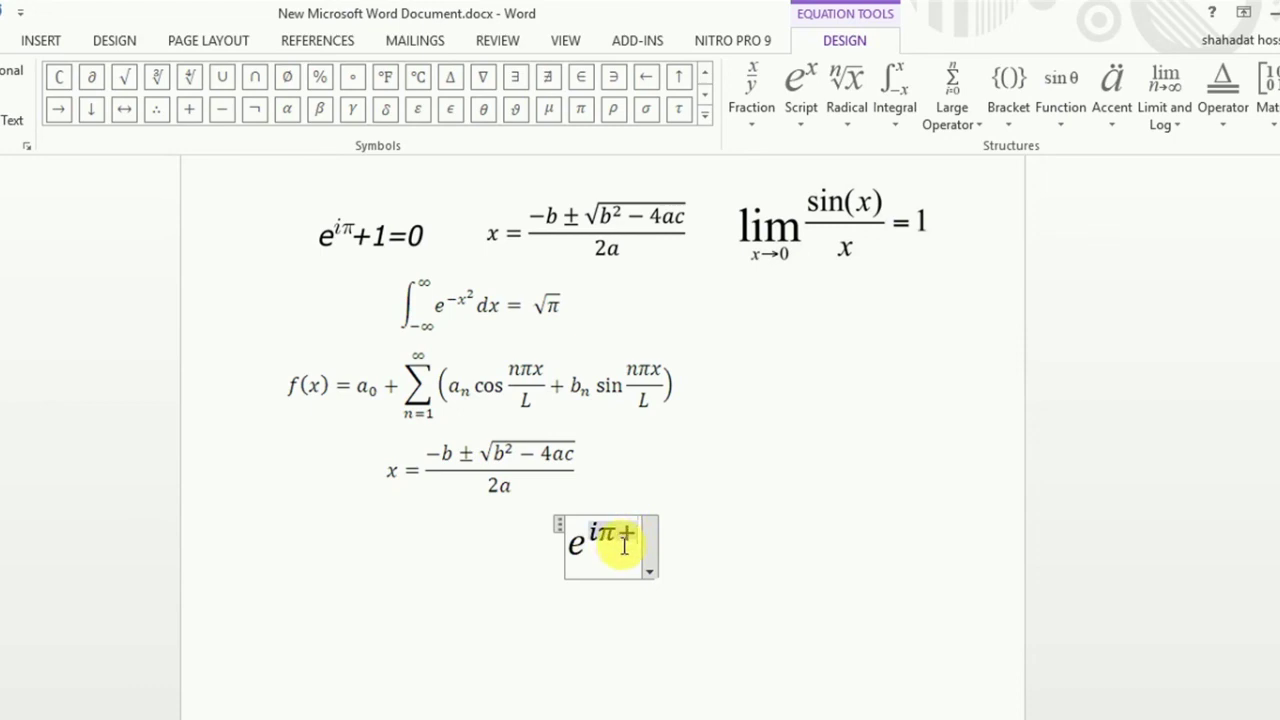
pyautogui.press('BackSpace')
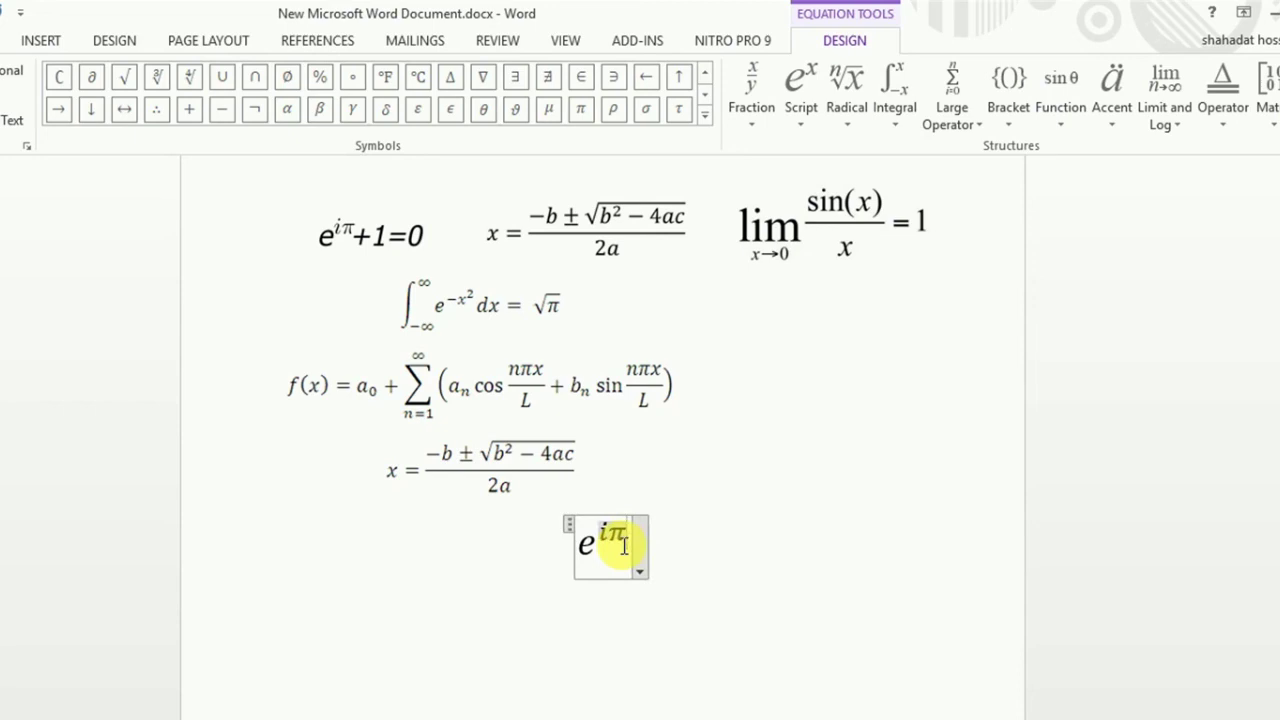
pyautogui.press('Right')
pyautogui.hotkey('ctrl', 'b')
pyautogui.press('Right')
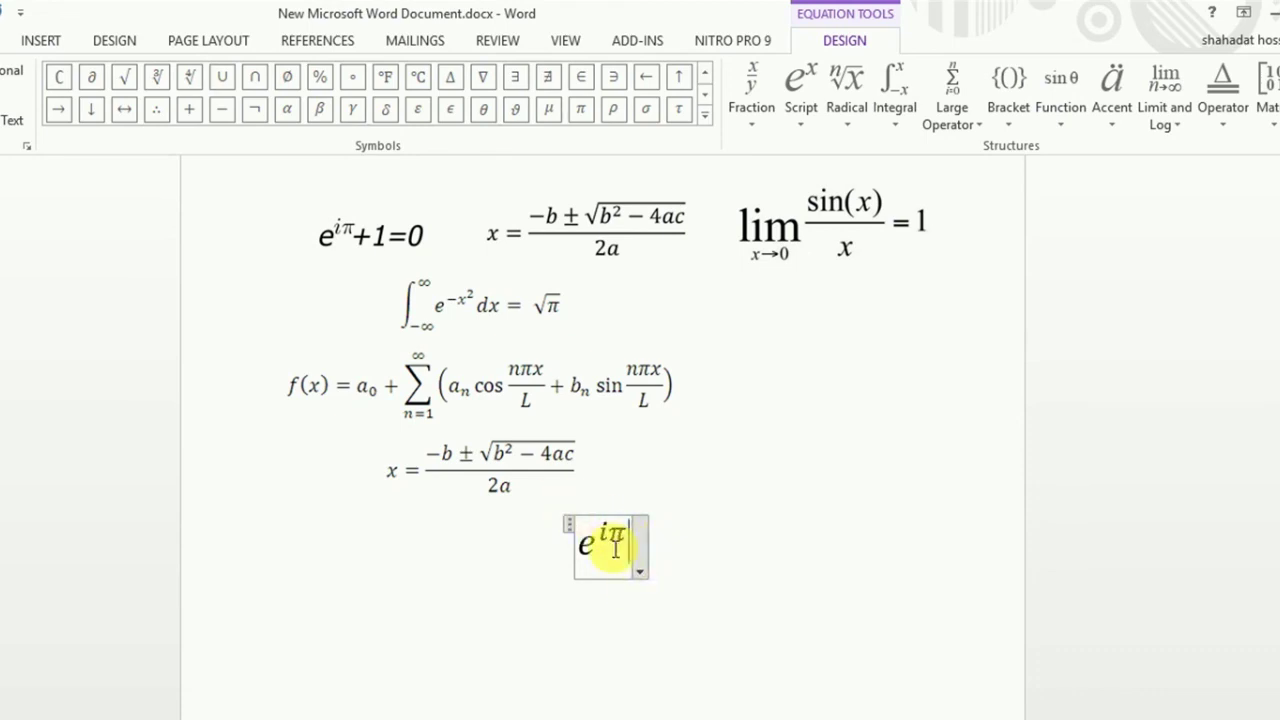
pyautogui.write('+')
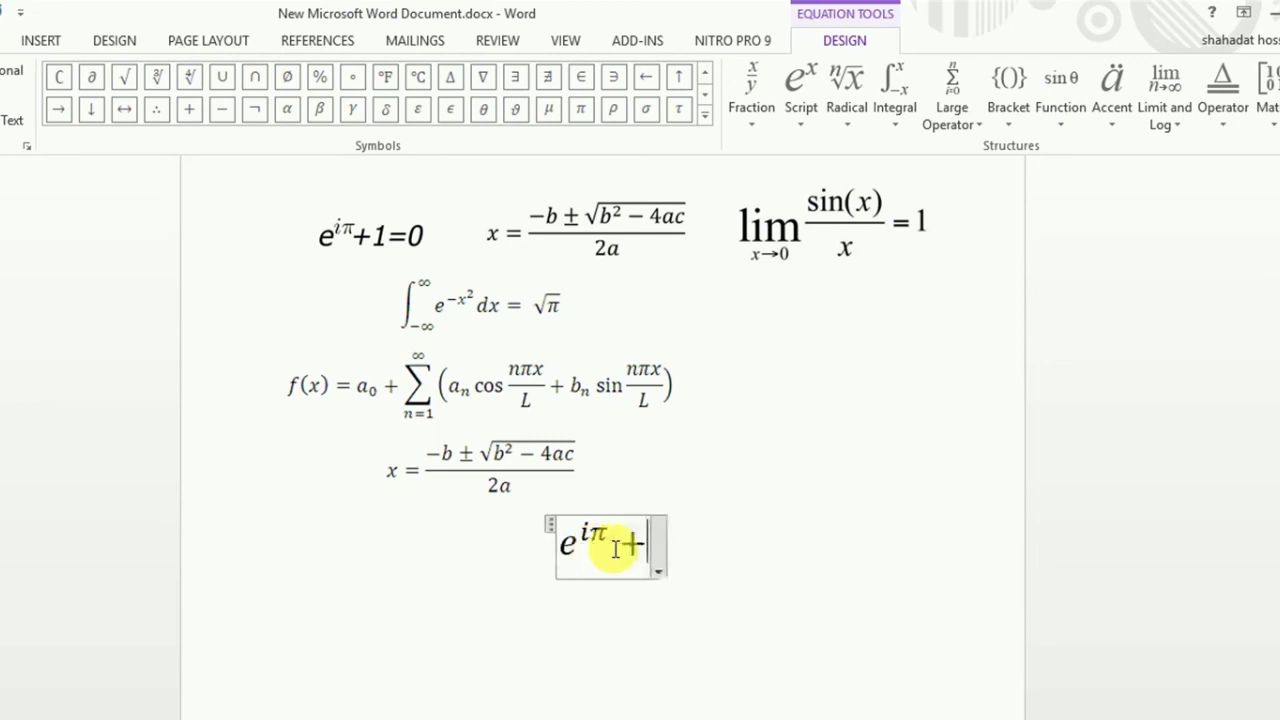
pyautogui.write('1')
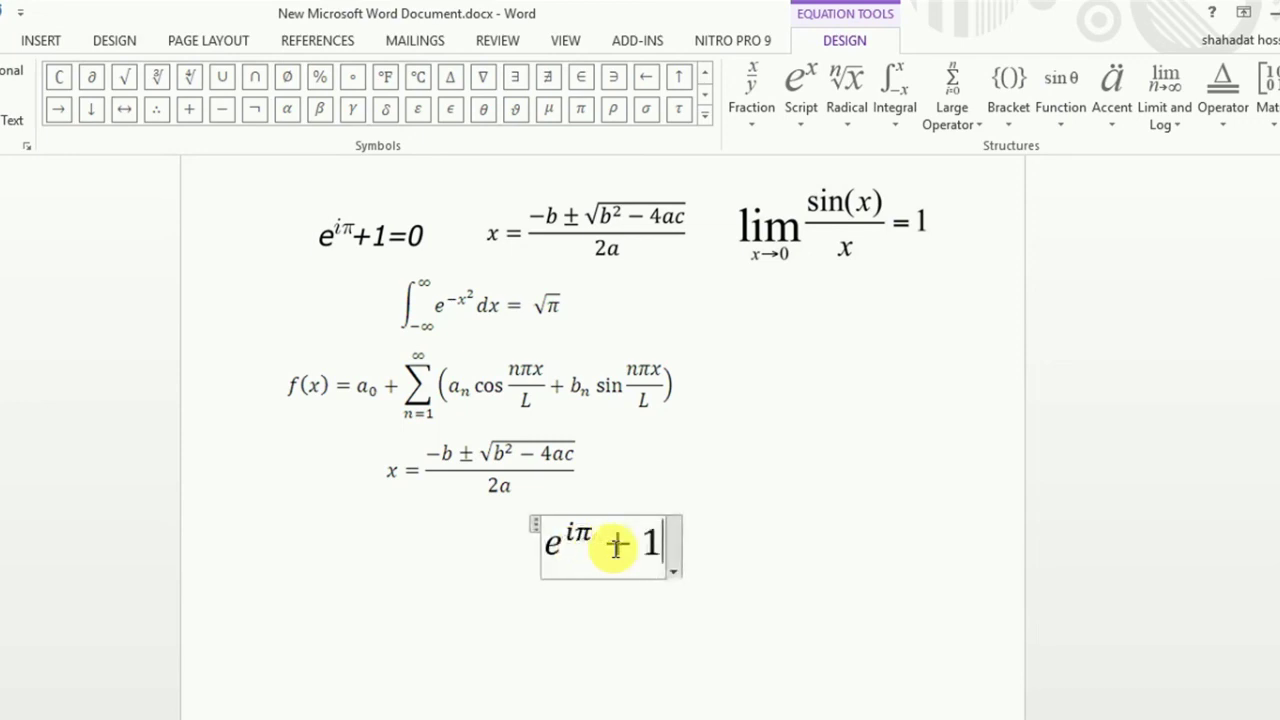
pyautogui.write(' =')
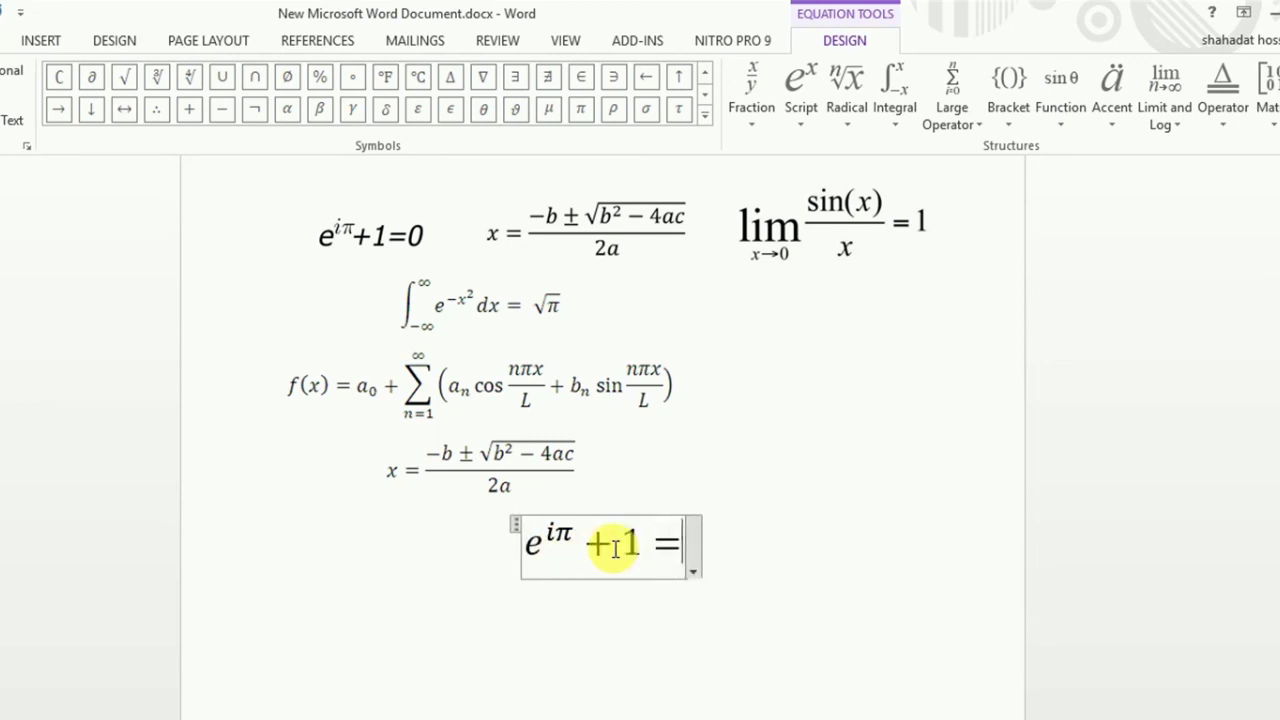
pyautogui.write('0')
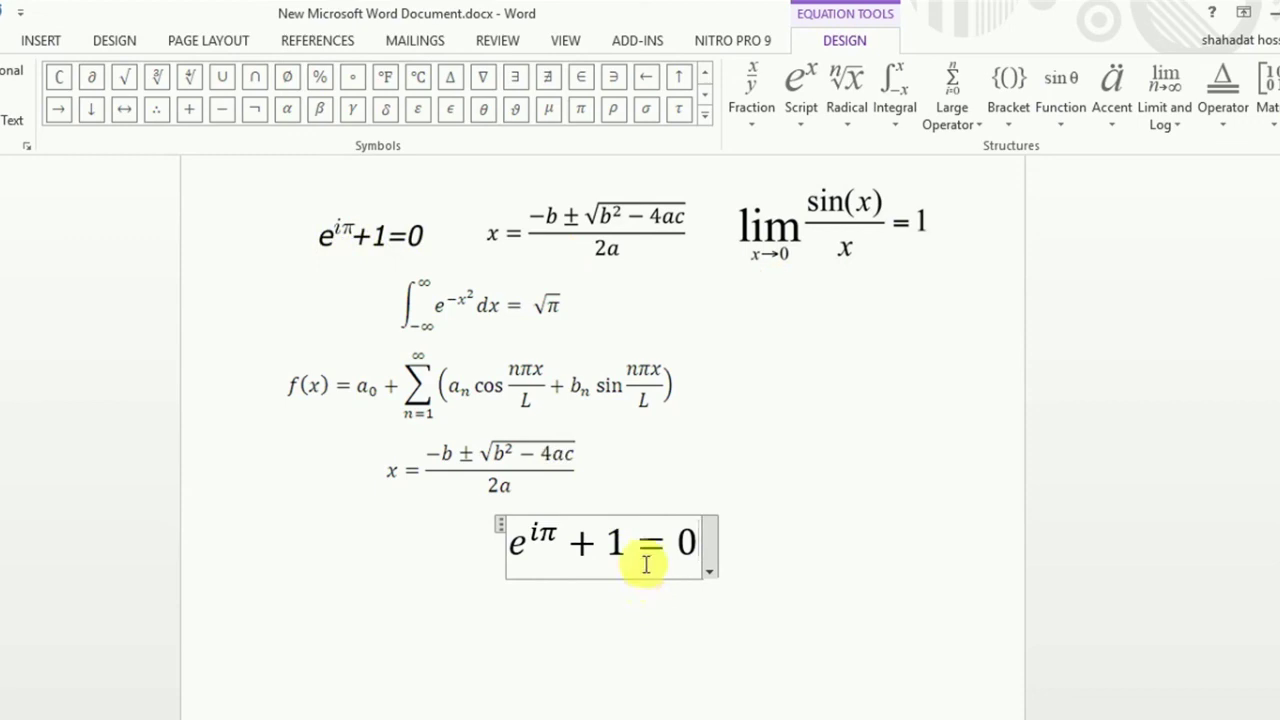
# Select the finished equation, view its options, then move below it.
pyautogui.click(499, 522)
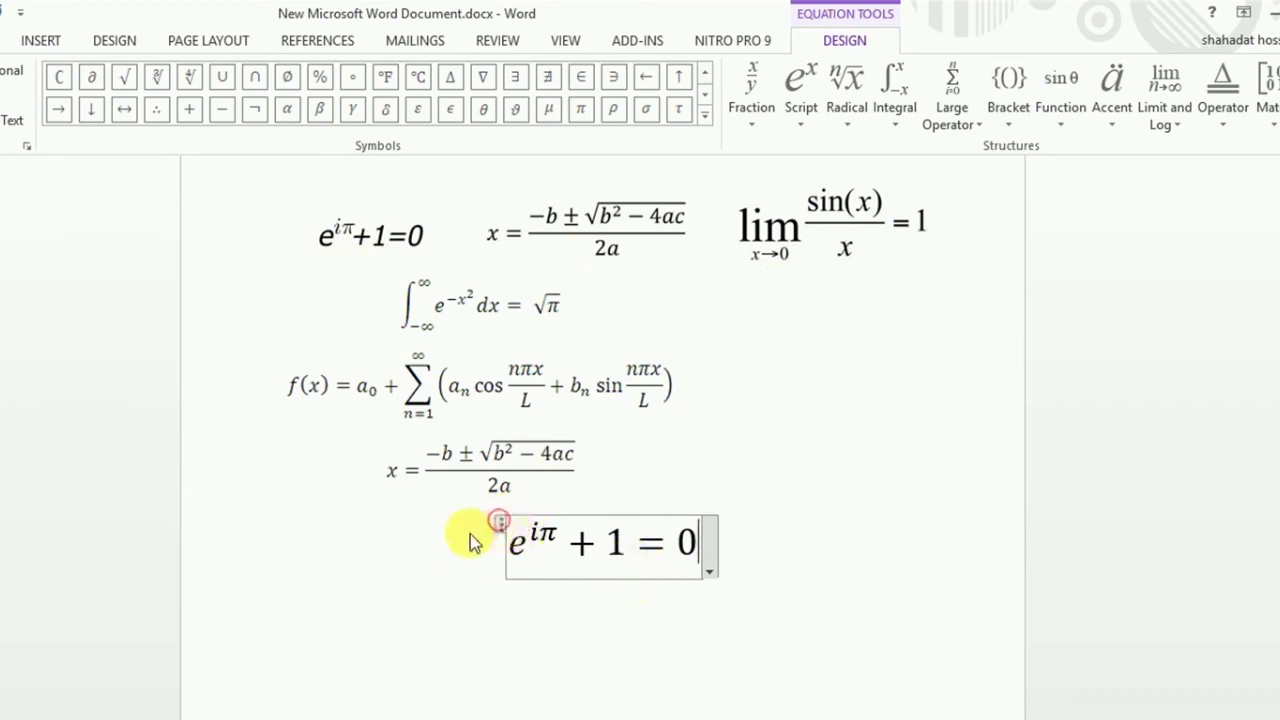
pyautogui.click(632, 570)
pyautogui.click(709, 548)
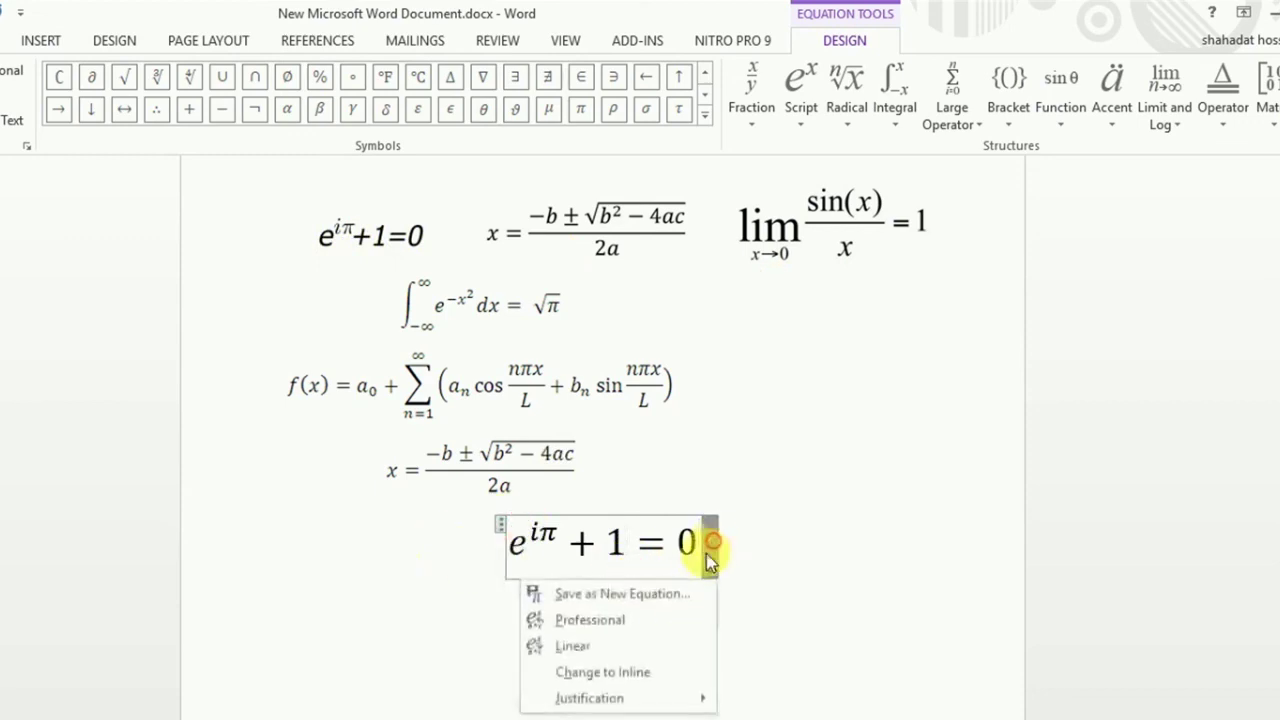
pyautogui.click(763, 528)
pyautogui.click(638, 651)
pyautogui.write('x')
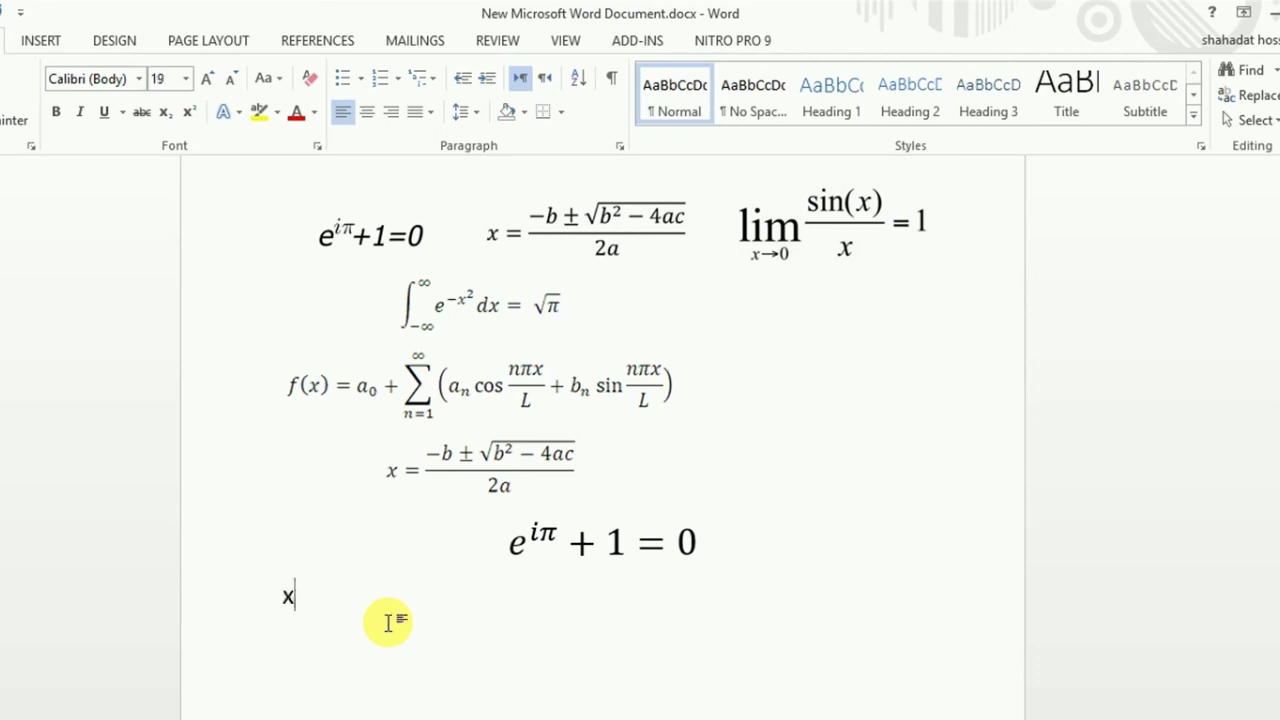
# Type =, then draw a black horizontal line after the X= label.
pyautogui.write('=')
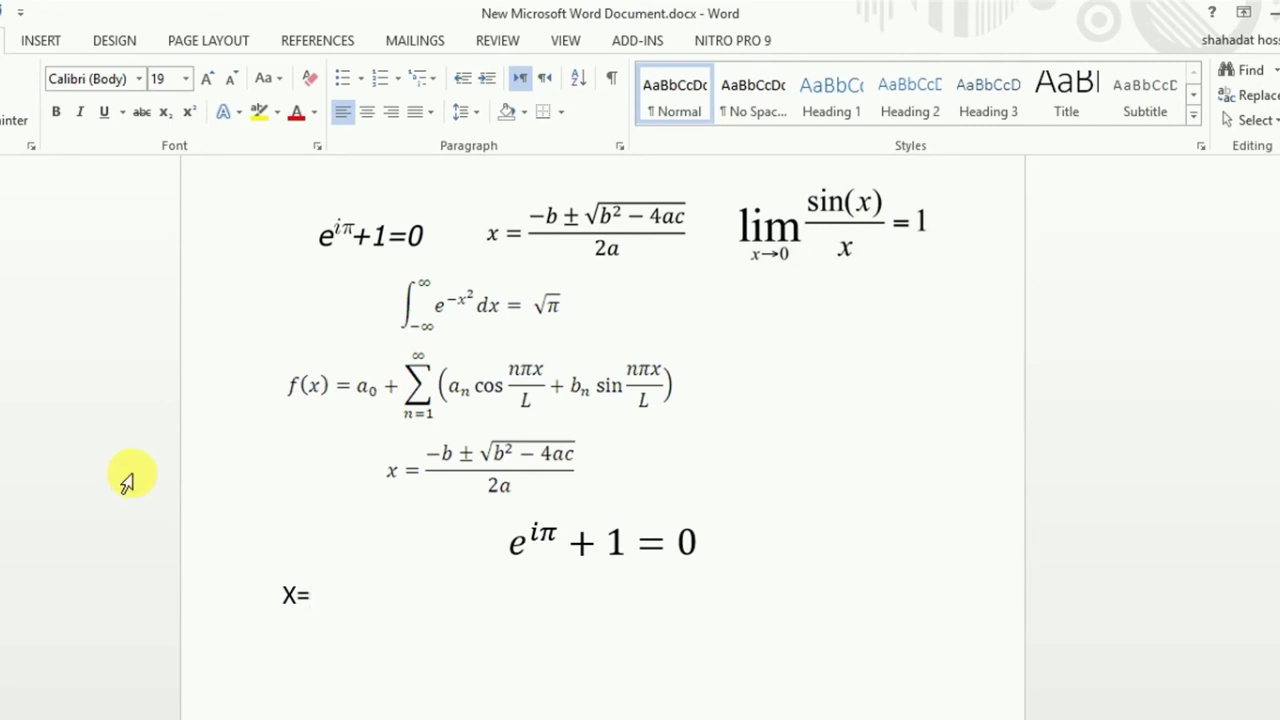
pyautogui.click(42, 42)
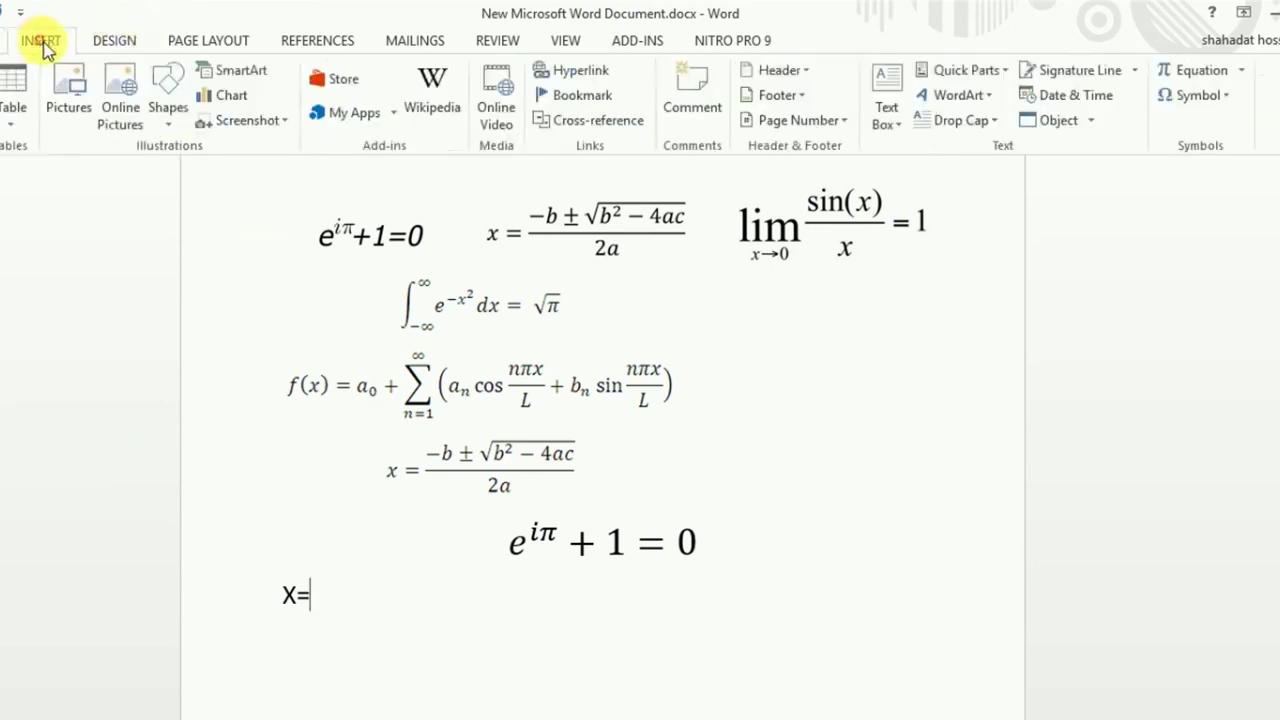
pyautogui.click(168, 106)
pyautogui.click(186, 168)
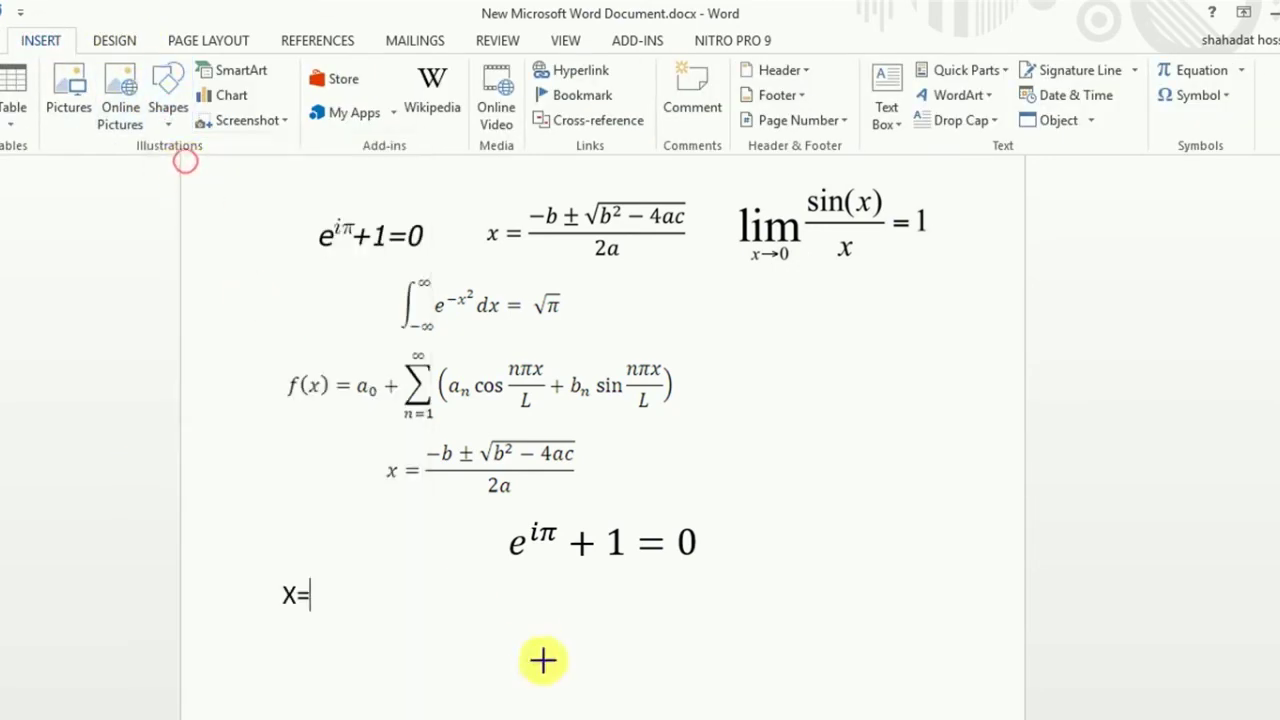
pyautogui.moveTo(320, 595); pyautogui.dragTo(573, 595)
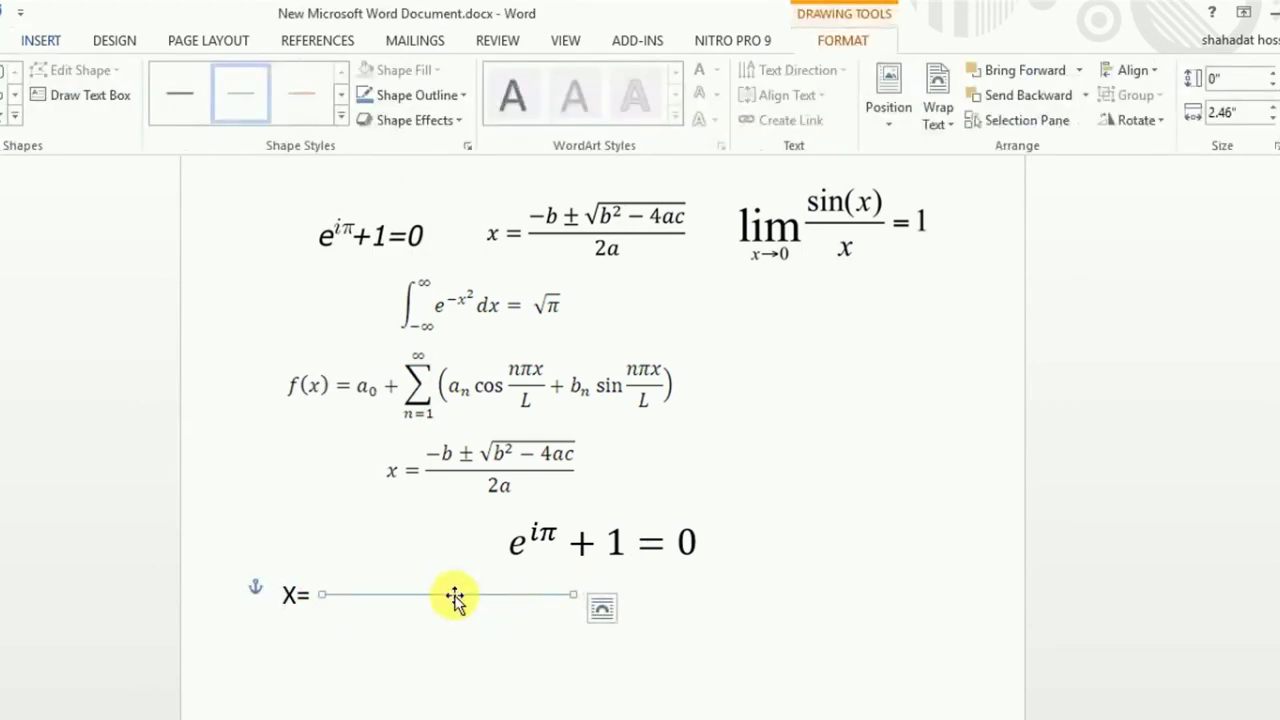
pyautogui.rightClick(456, 597)
pyautogui.click(567, 645)
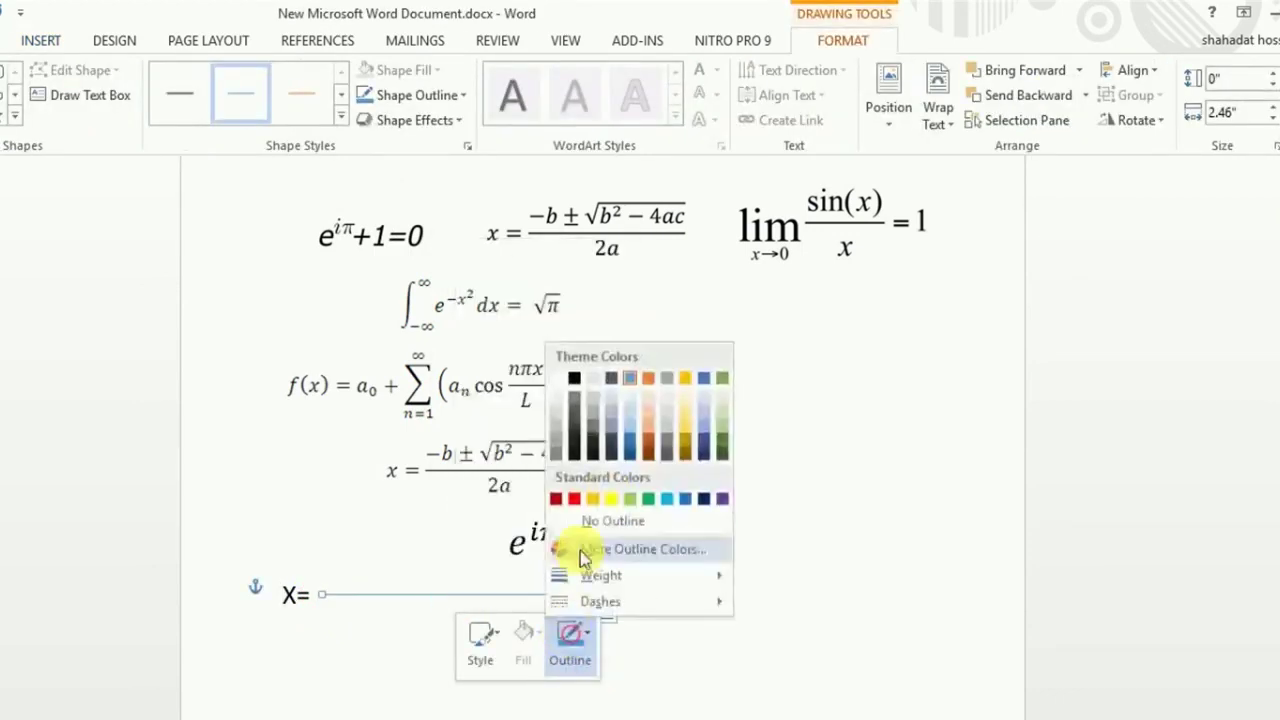
pyautogui.click(572, 380)
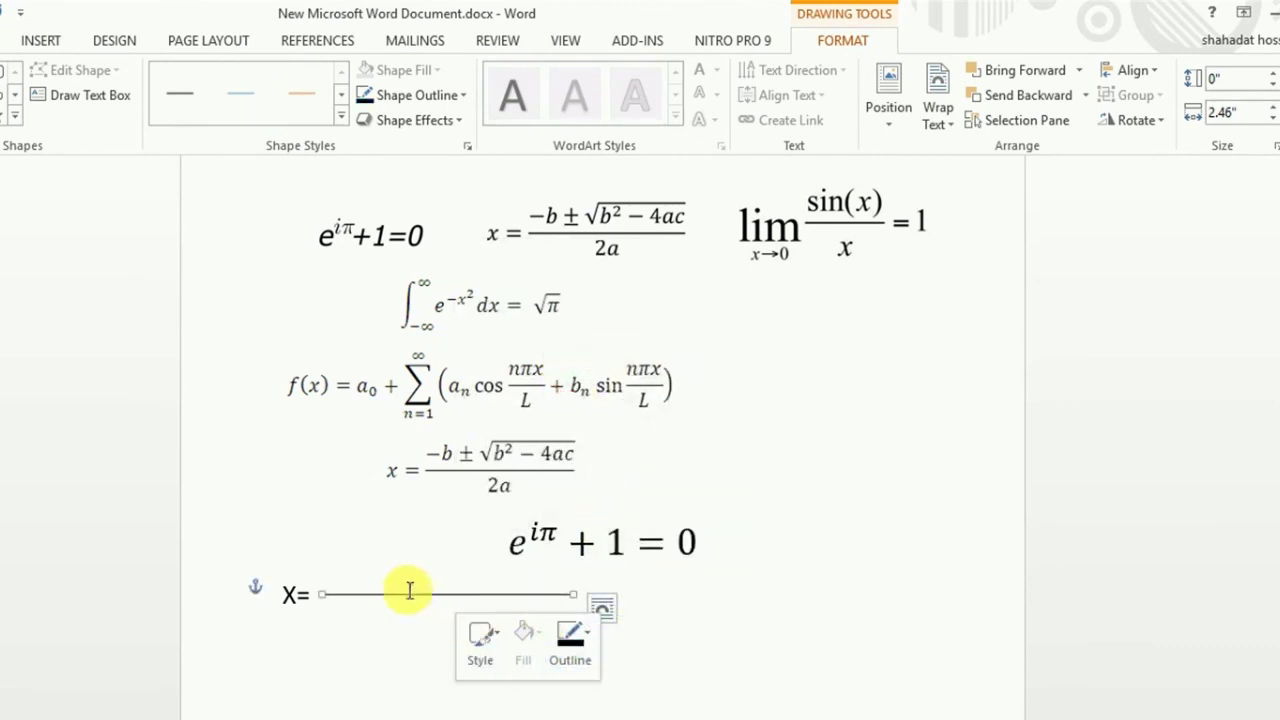
# Delete the drawn horizontal line and the X= text.
pyautogui.click(388, 570)
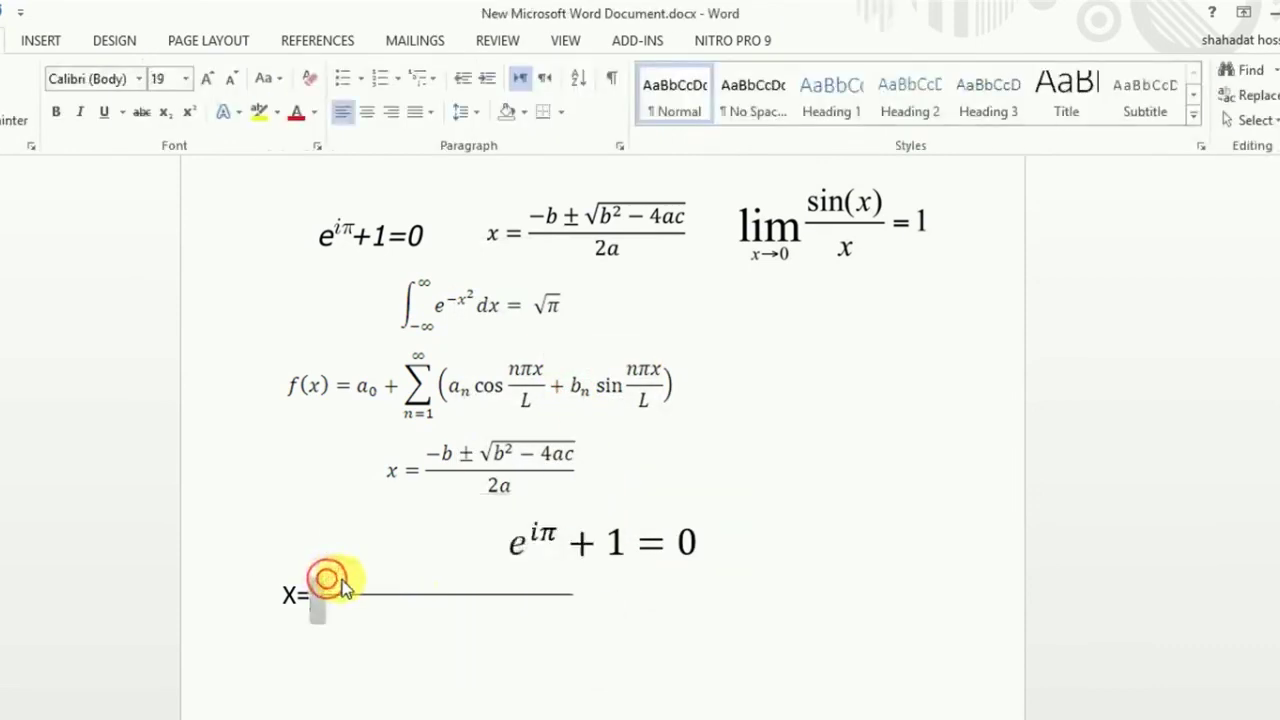
pyautogui.tripleClick(338, 580)
pyautogui.click(337, 609)
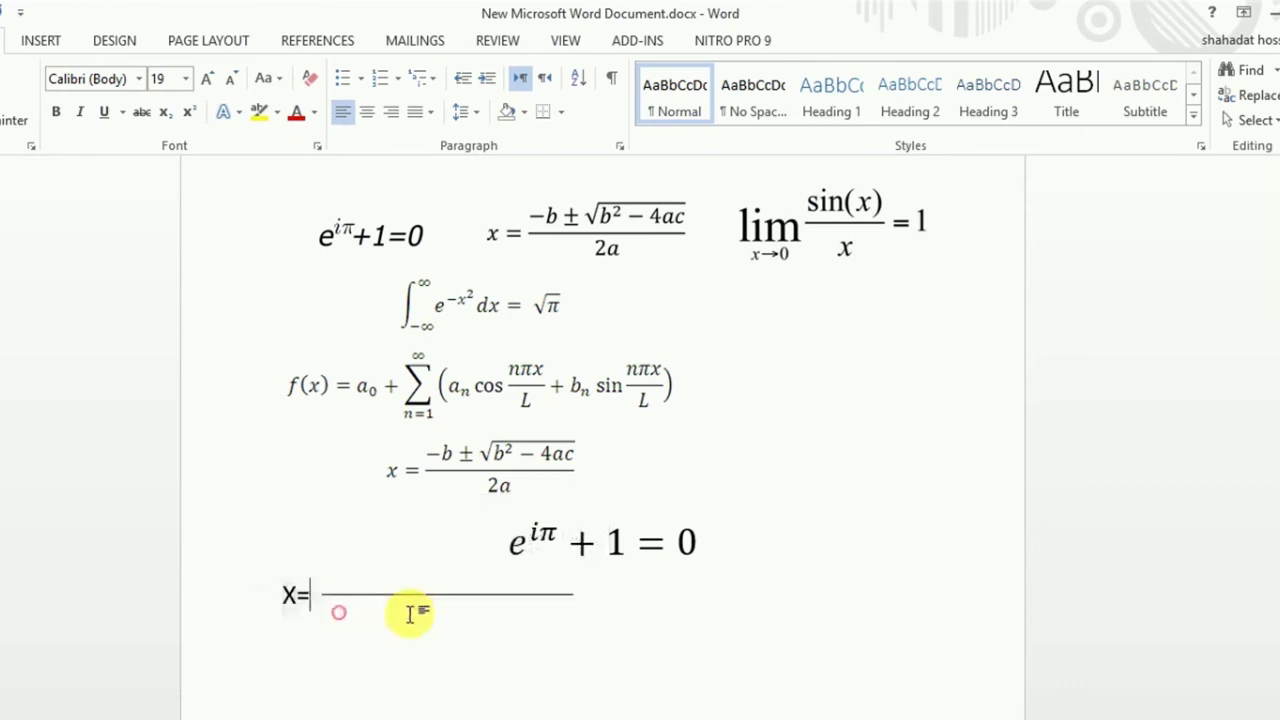
pyautogui.click(401, 591)
pyautogui.click(297, 598)
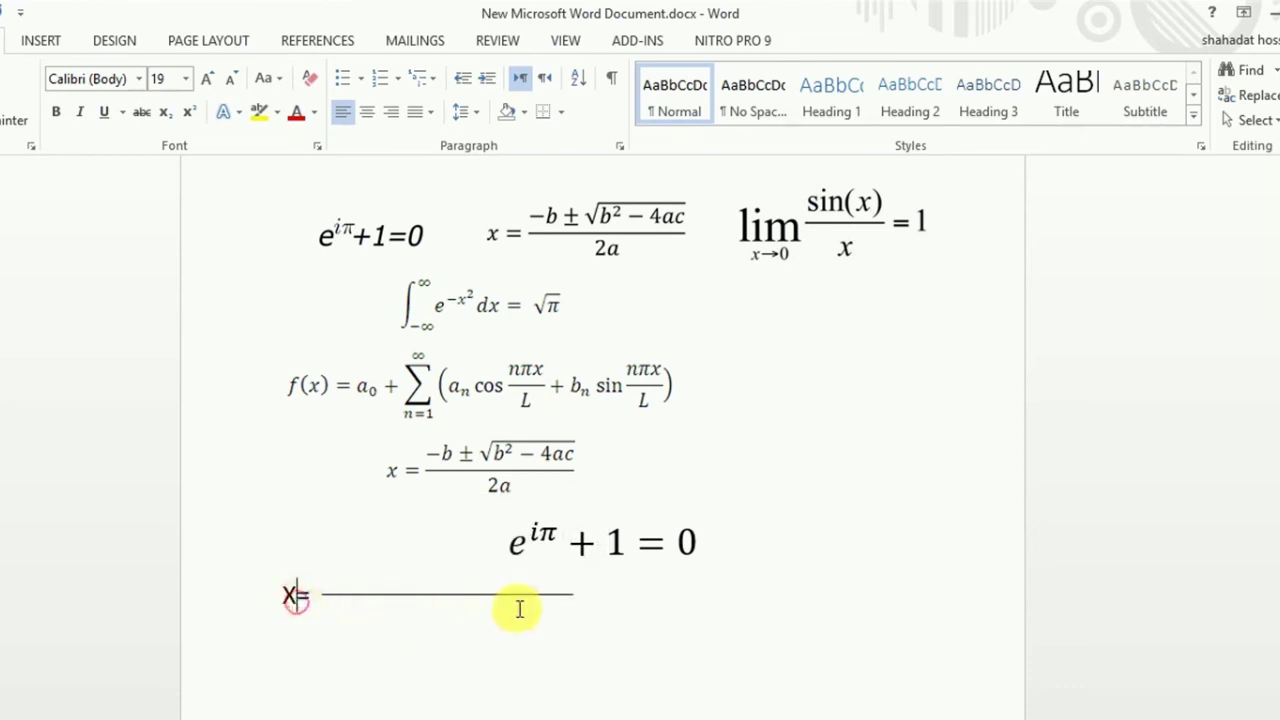
pyautogui.click(594, 600)
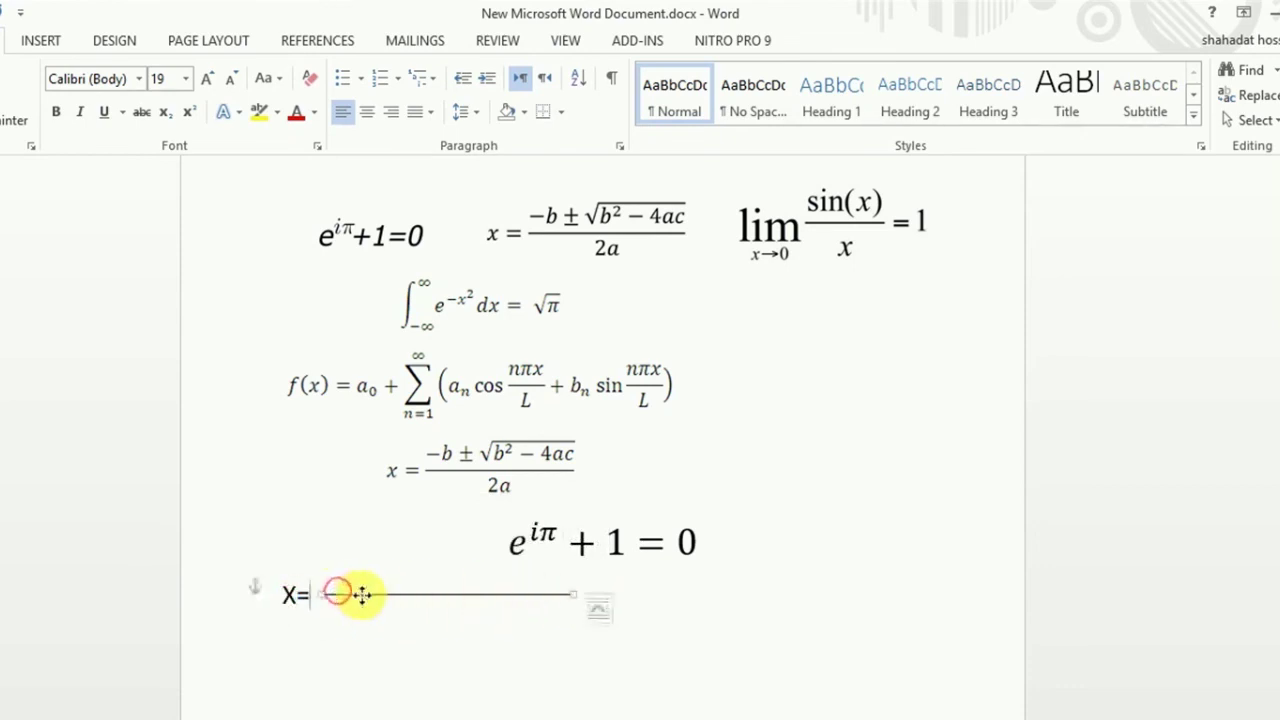
pyautogui.click(340, 594)
pyautogui.press('Delete')
pyautogui.click(287, 600)
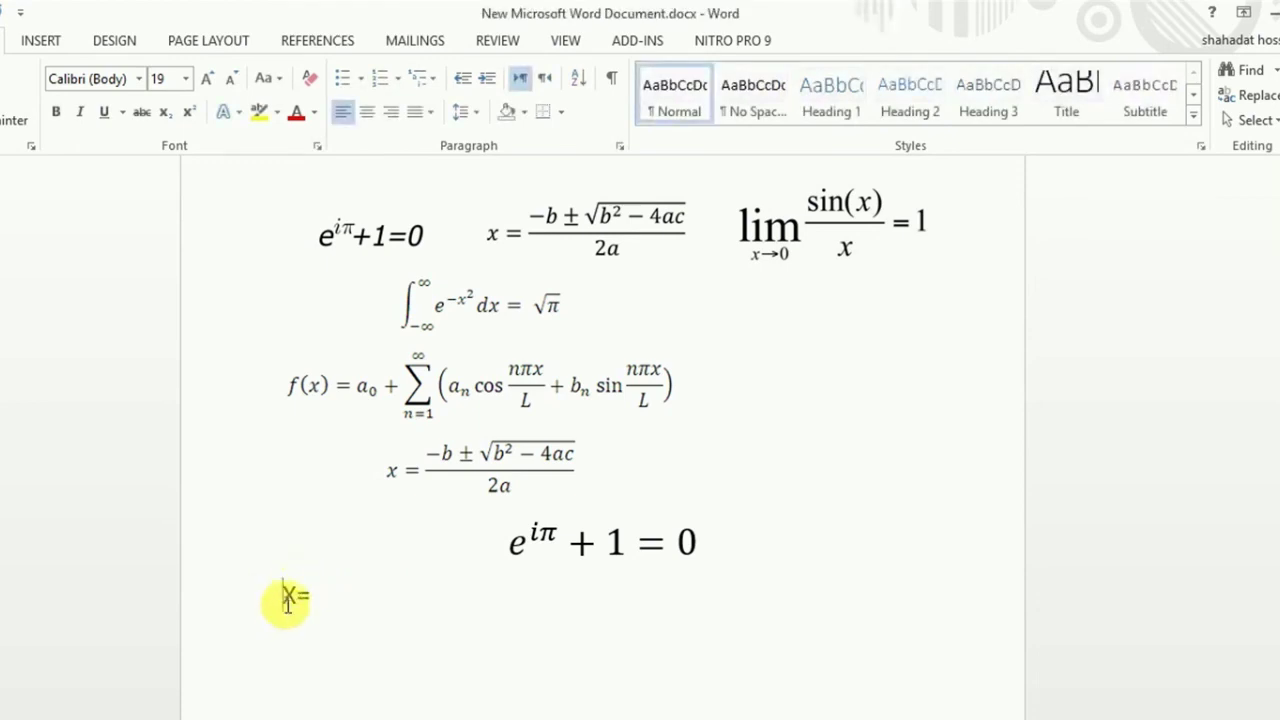
pyautogui.moveTo(323, 586); pyautogui.dragTo(266, 597)
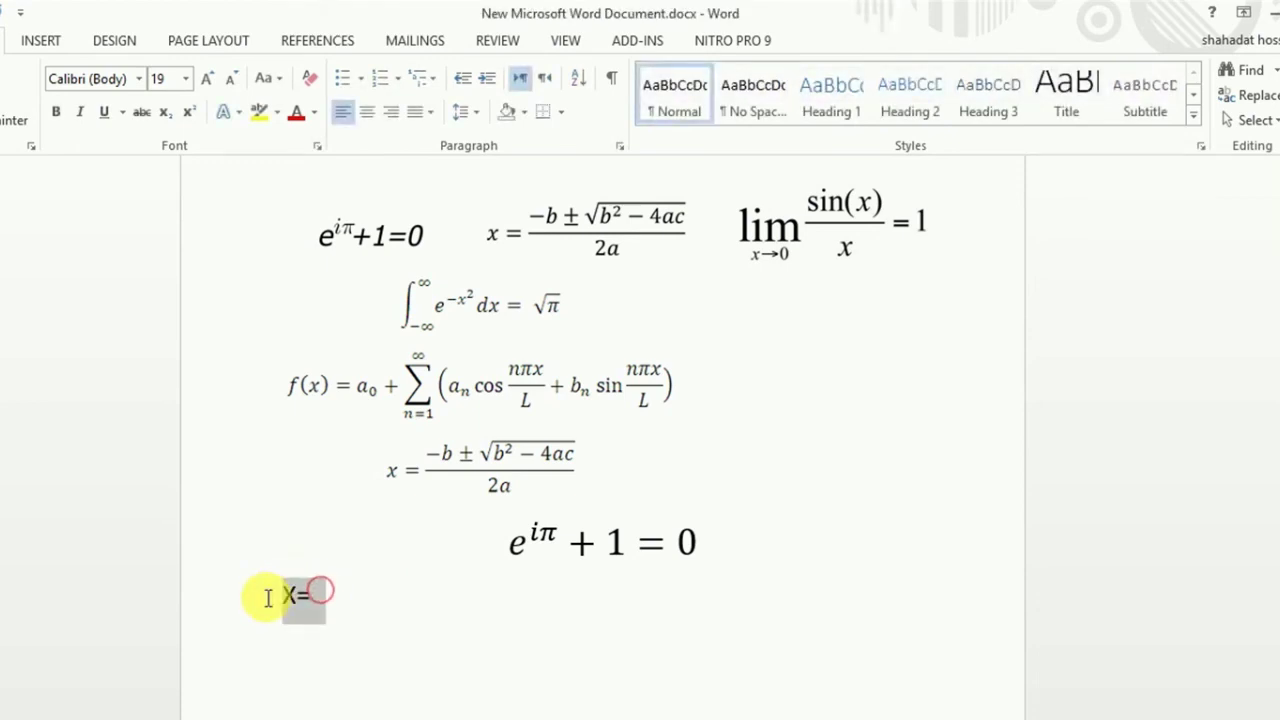
pyautogui.press('Delete')
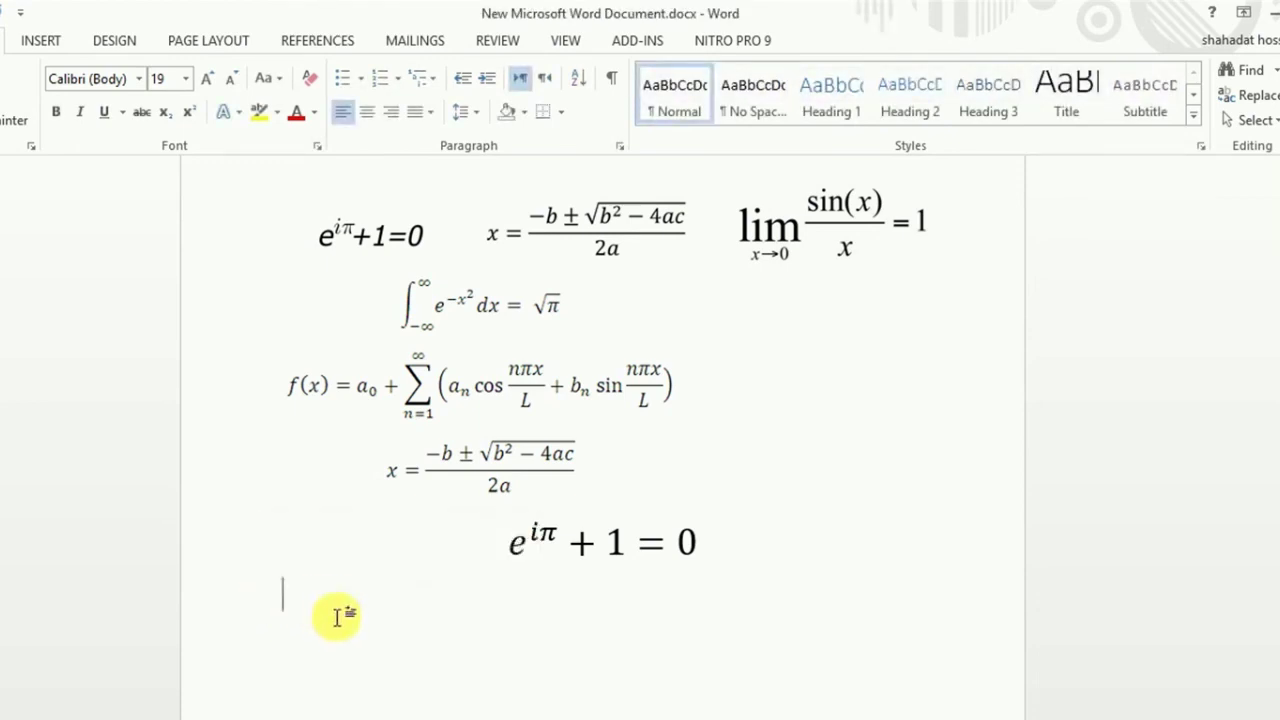
# Insert a new equation below Euler's identity, enlarge it with Ctrl+], and type x =.
pyautogui.click(41, 42)
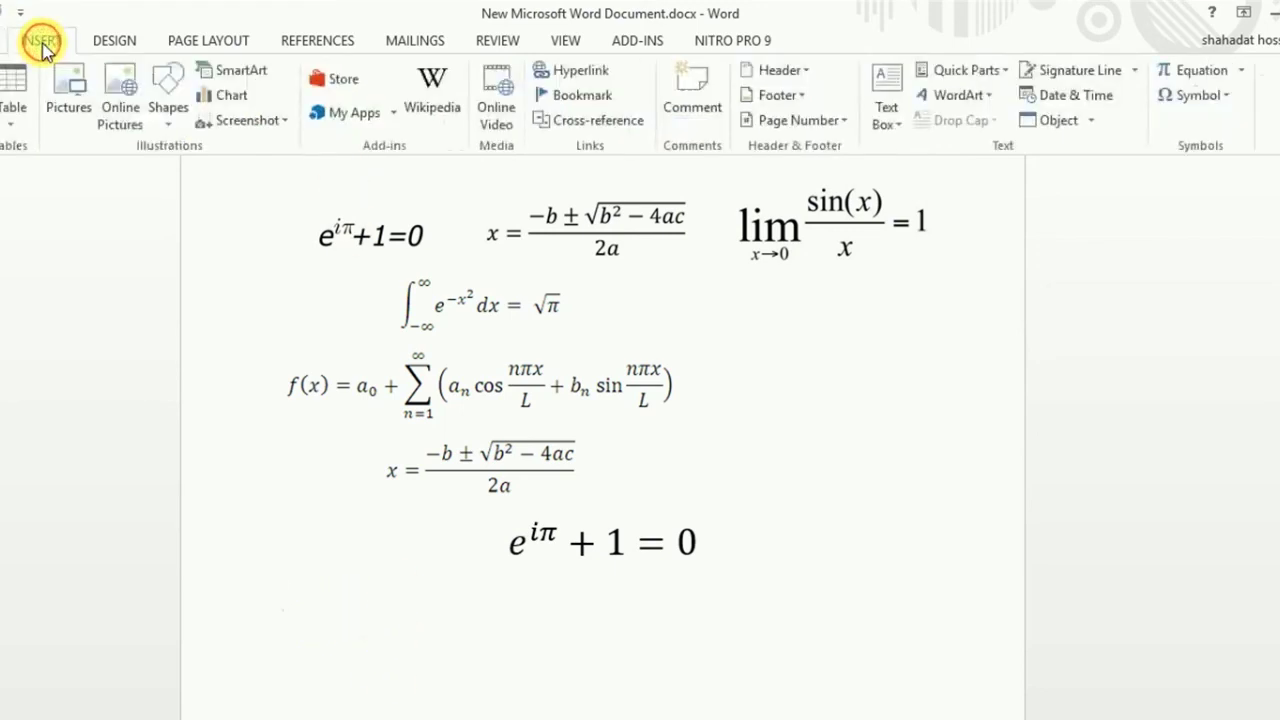
pyautogui.click(1177, 74)
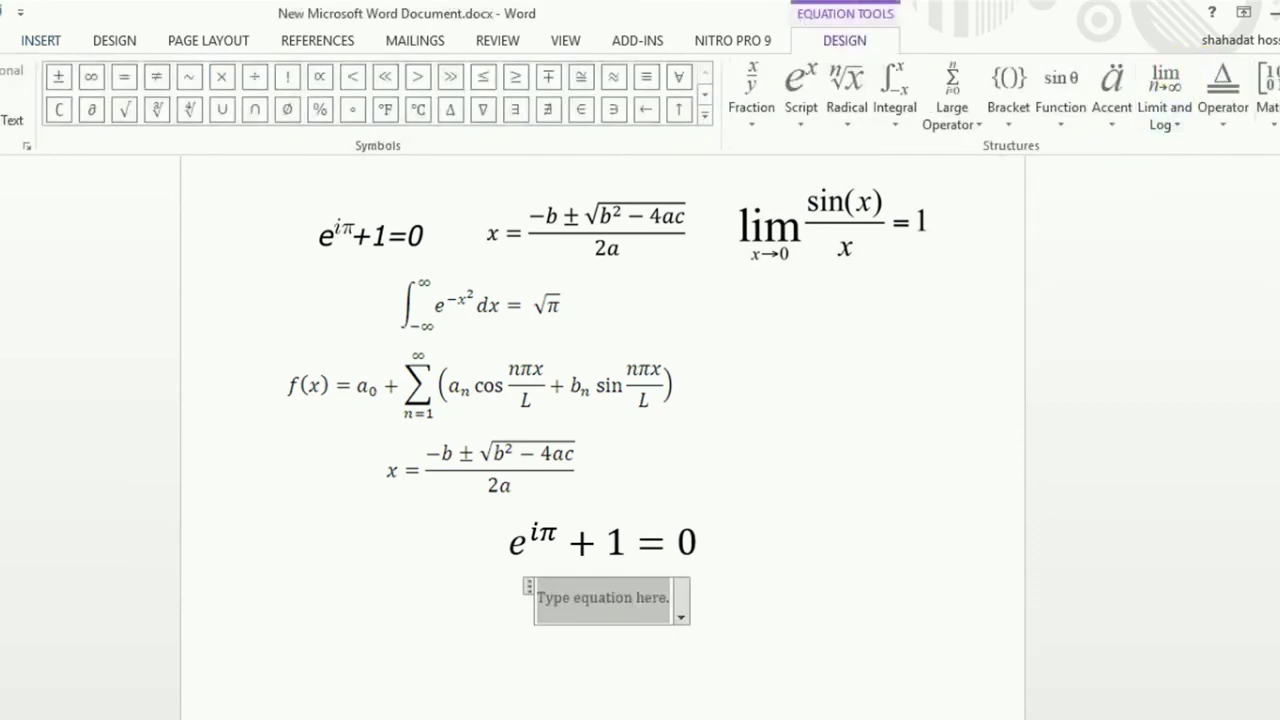
pyautogui.click(611, 606)
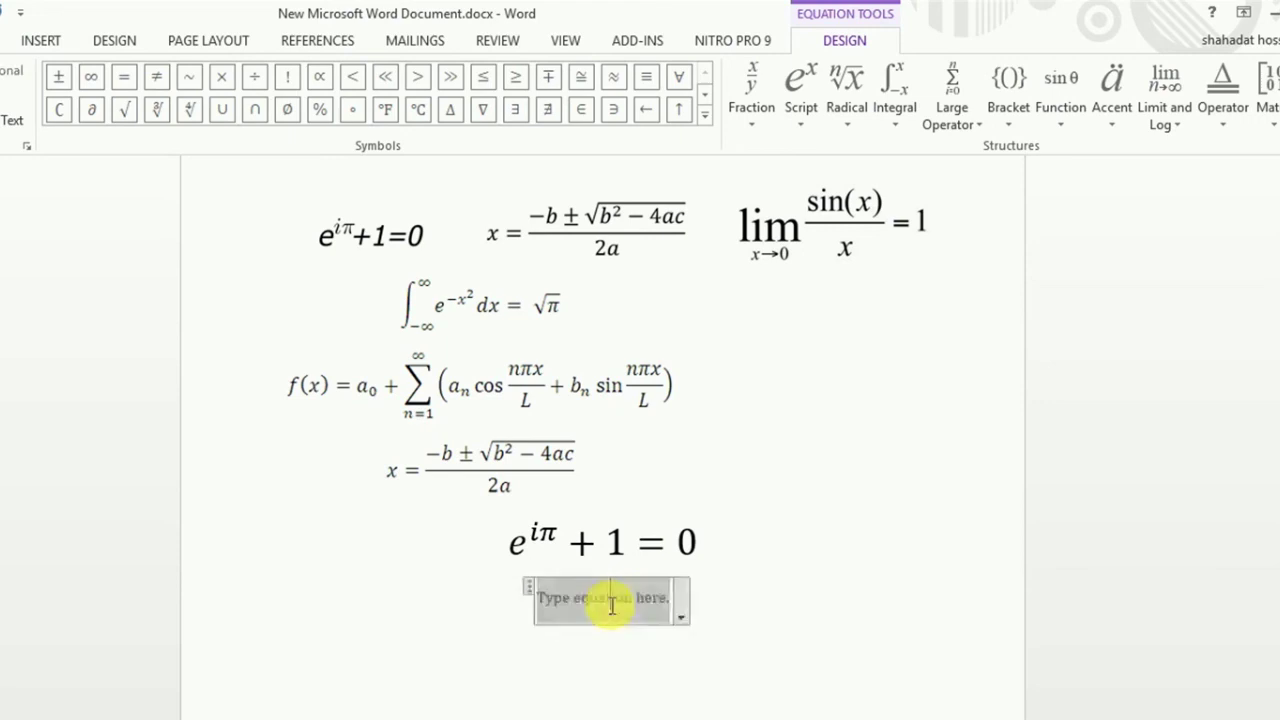
pyautogui.hotkey('ctrl', ']')
pyautogui.hotkey('ctrl', ']')
pyautogui.hotkey('ctrl', ']')
pyautogui.hotkey('ctrl', ']')
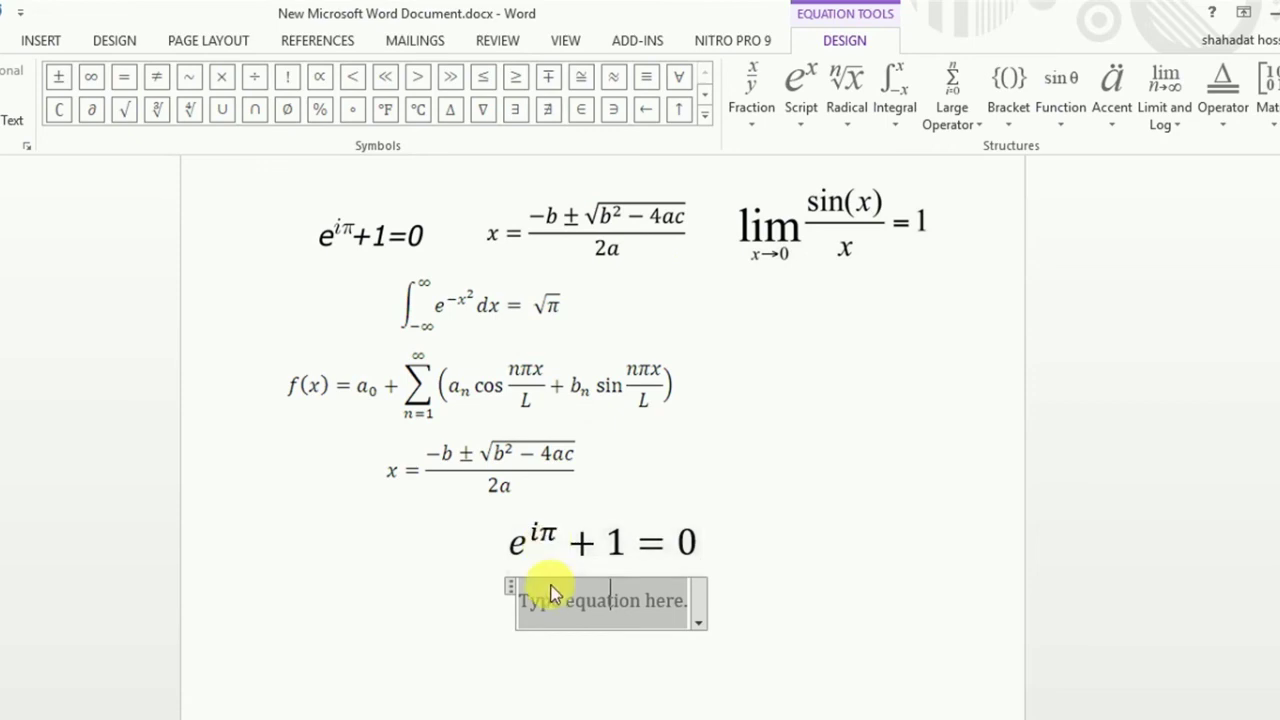
pyautogui.write('x ')
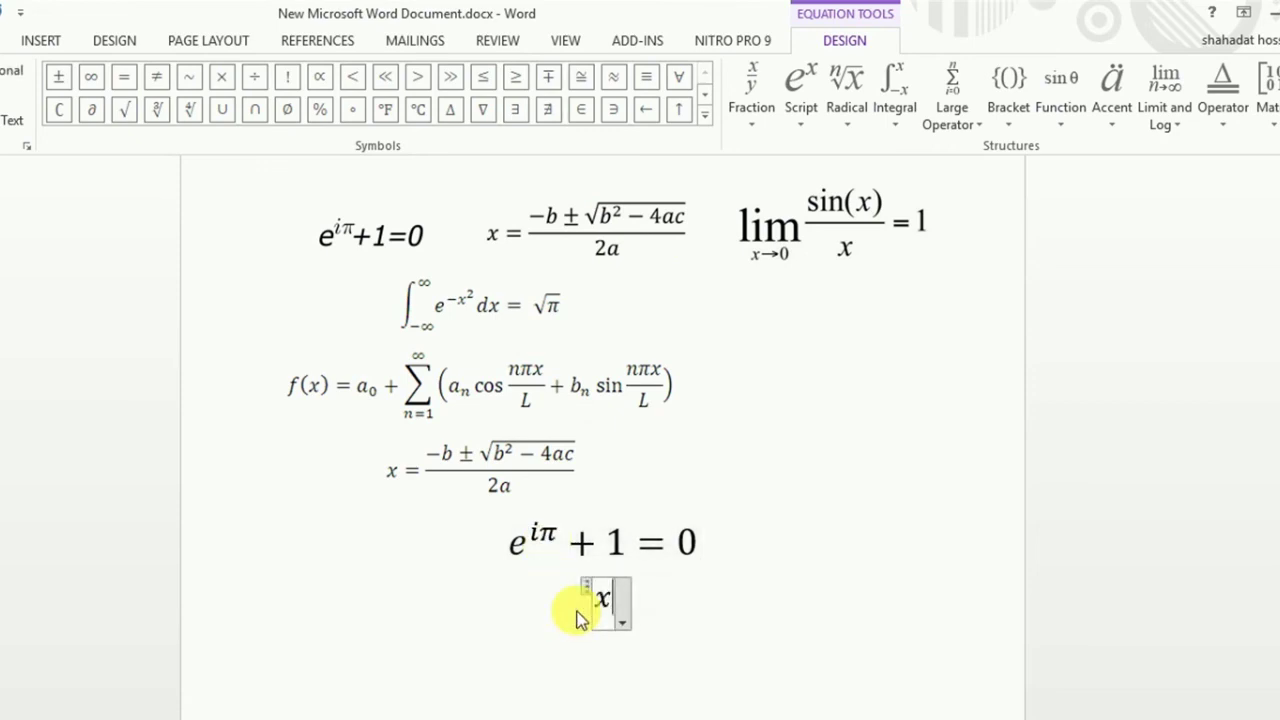
pyautogui.write('=')
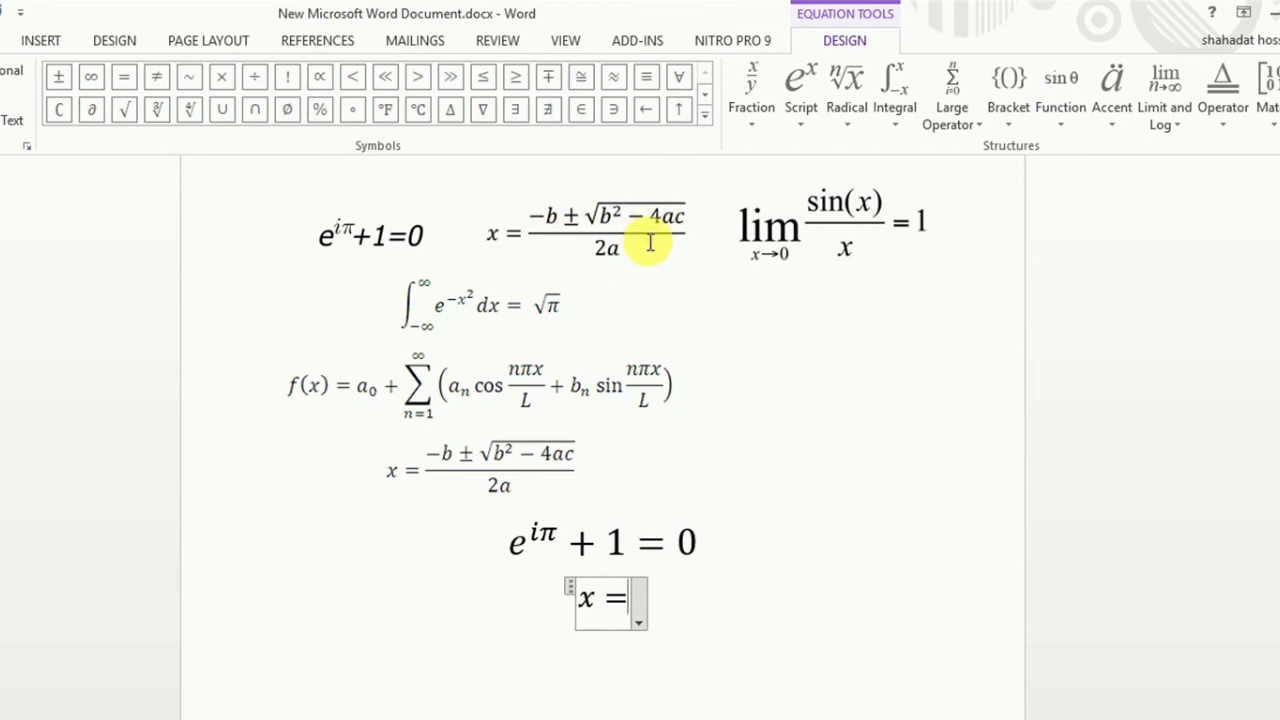
# Add a stacked fraction after x = and enter −b ± √b in its numerator.
pyautogui.click(752, 118)
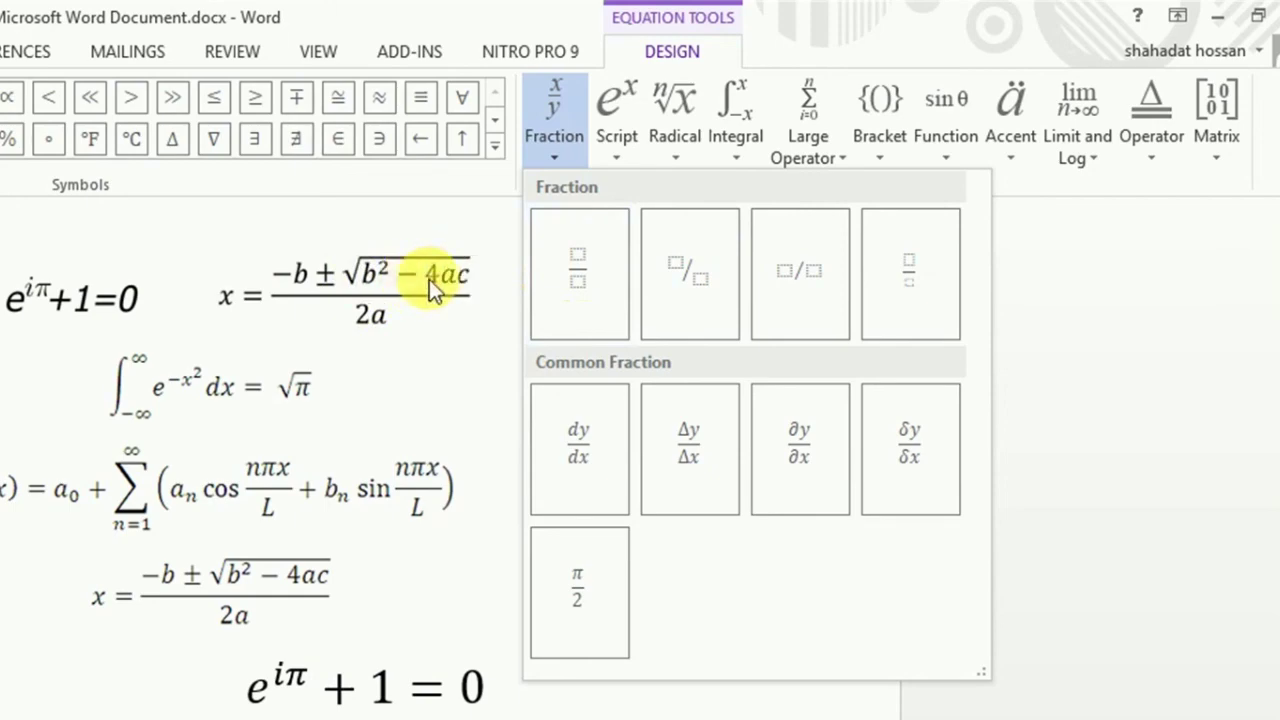
pyautogui.click(585, 268)
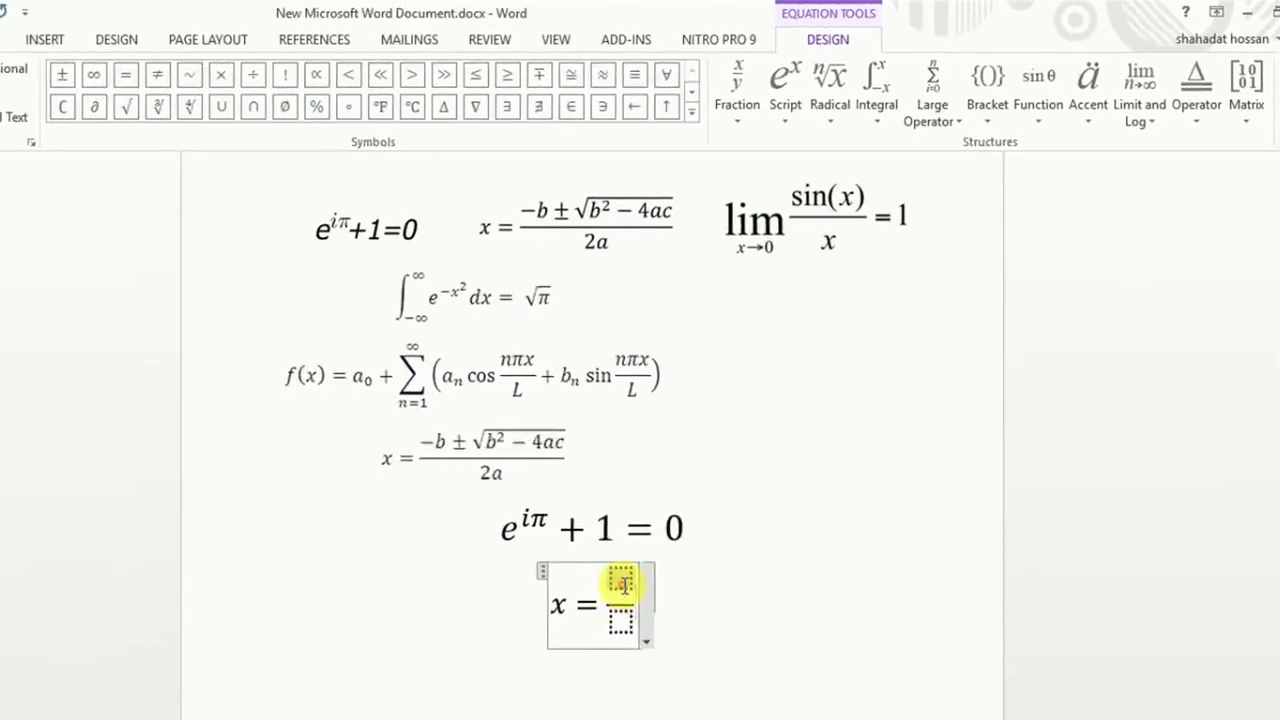
pyautogui.click(621, 582)
pyautogui.write('-')
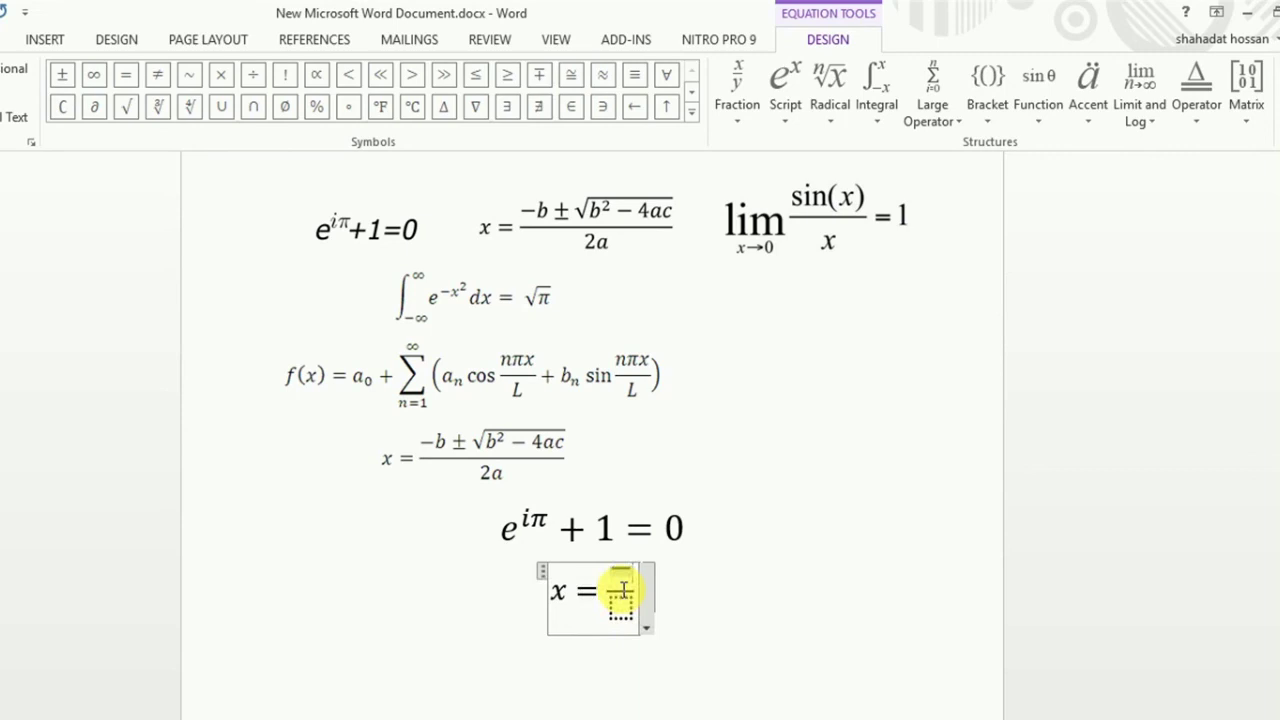
pyautogui.write('b')
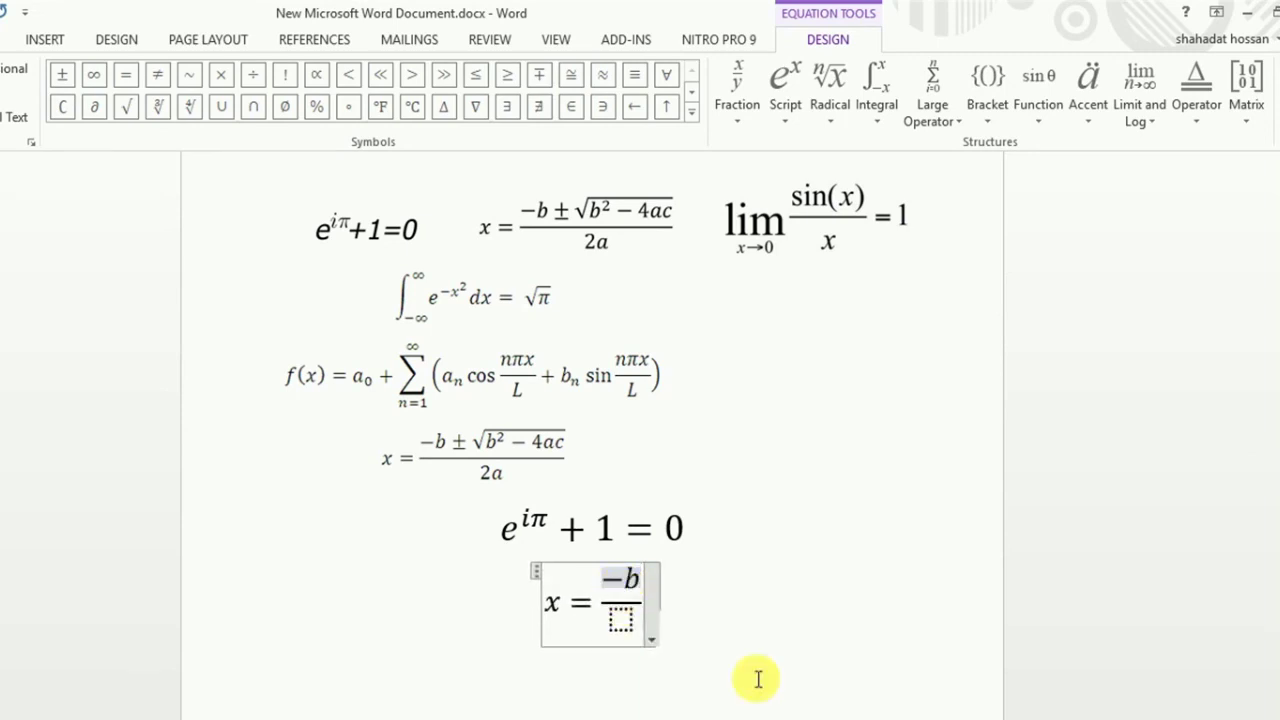
pyautogui.click(60, 76)
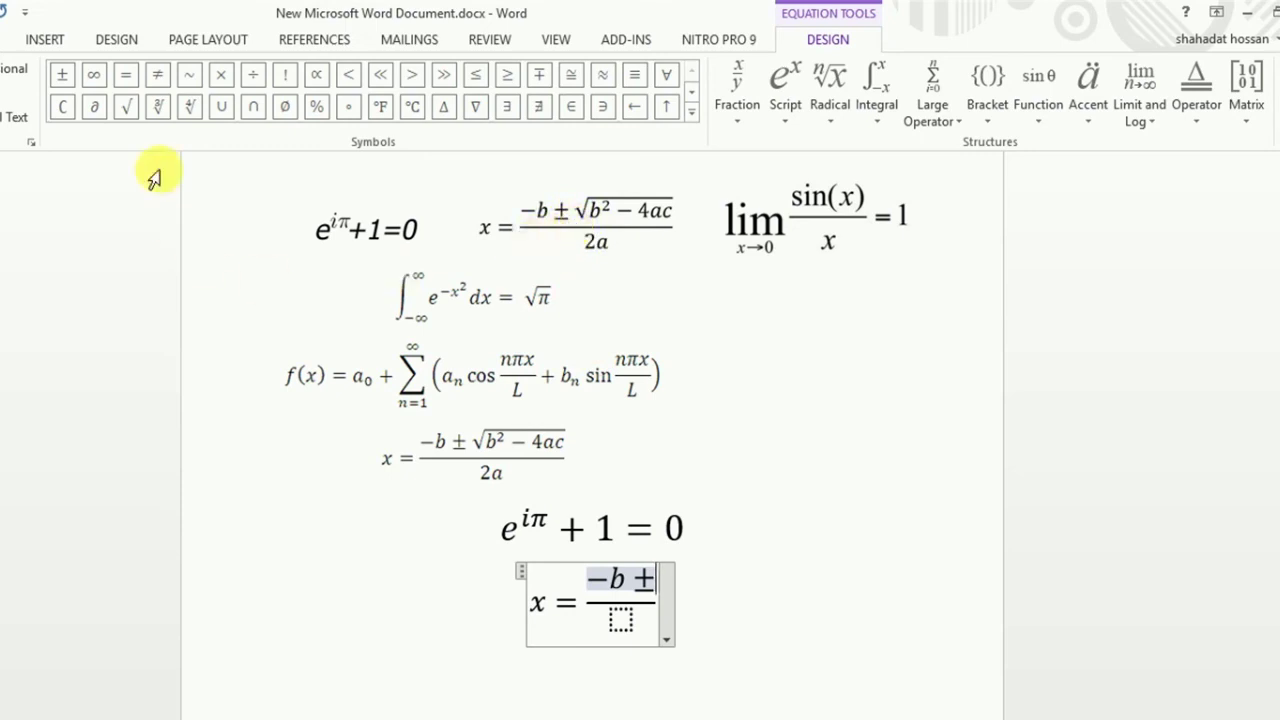
pyautogui.click(130, 112)
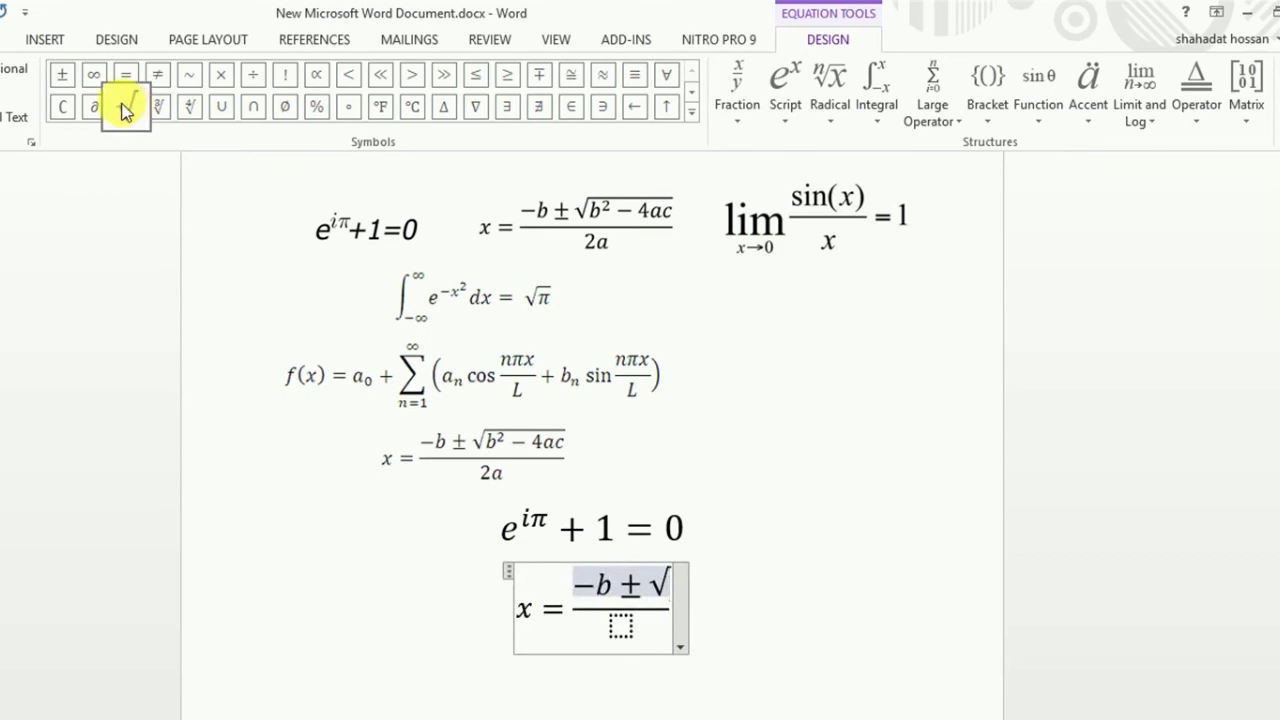
pyautogui.write('be')
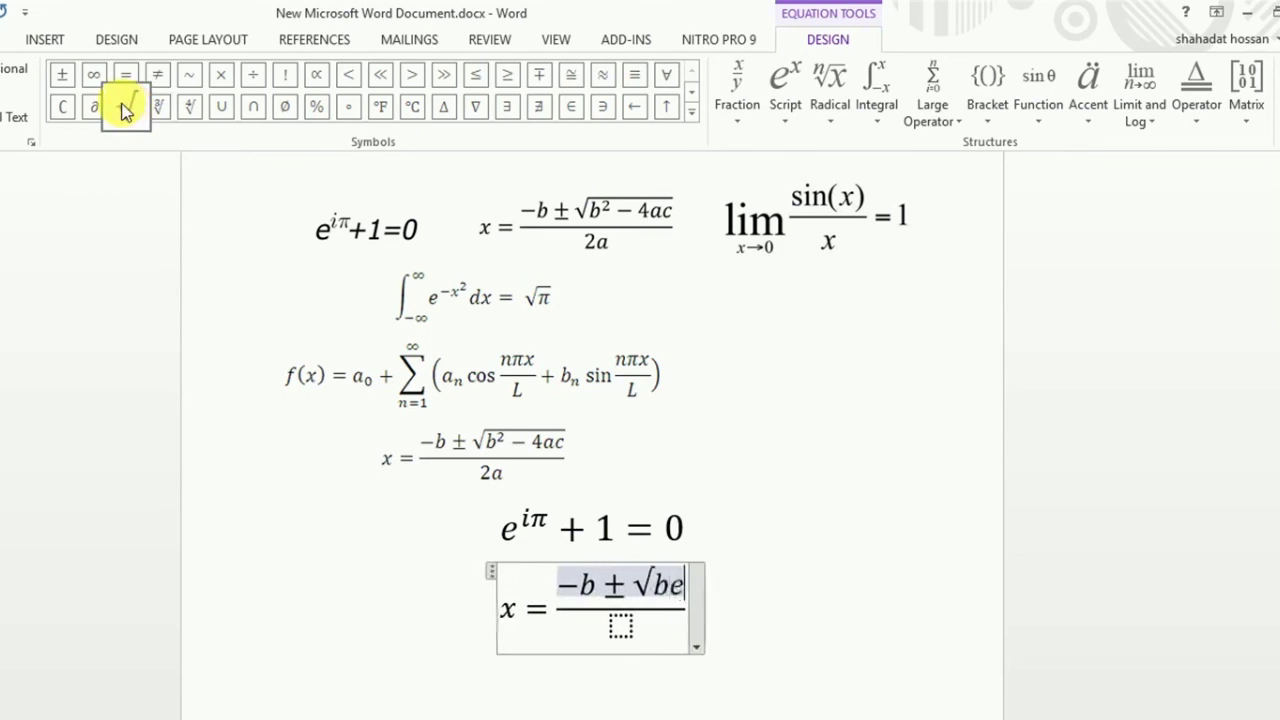
pyautogui.press('BackSpace')
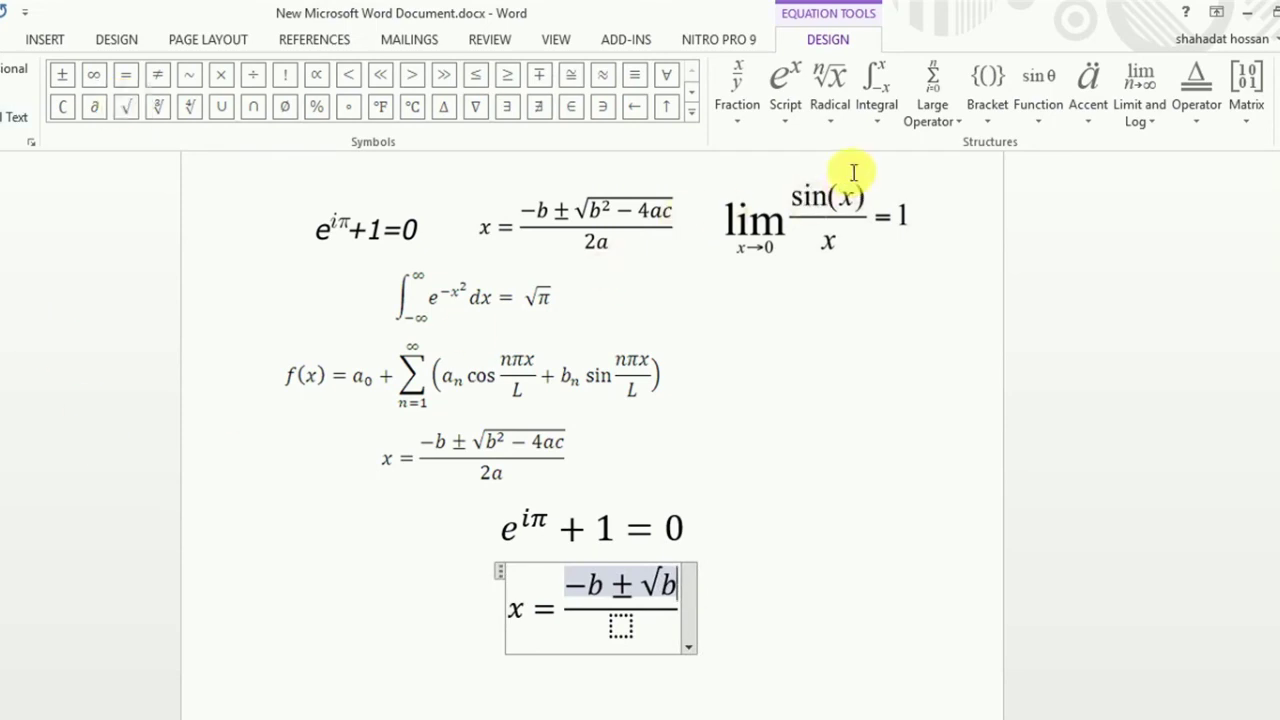
# Insert an empty square root into the numerator after −b ±, discarding a trial −4ac.
pyautogui.click(835, 121)
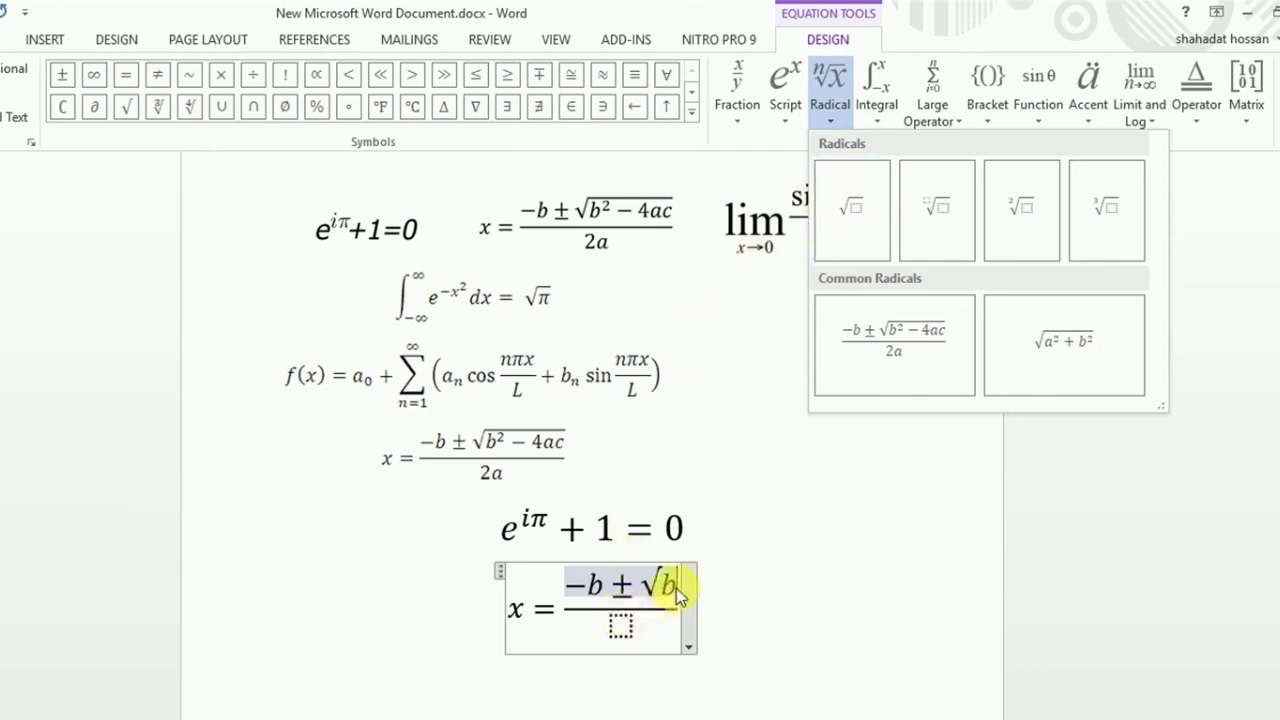
pyautogui.press('Escape')
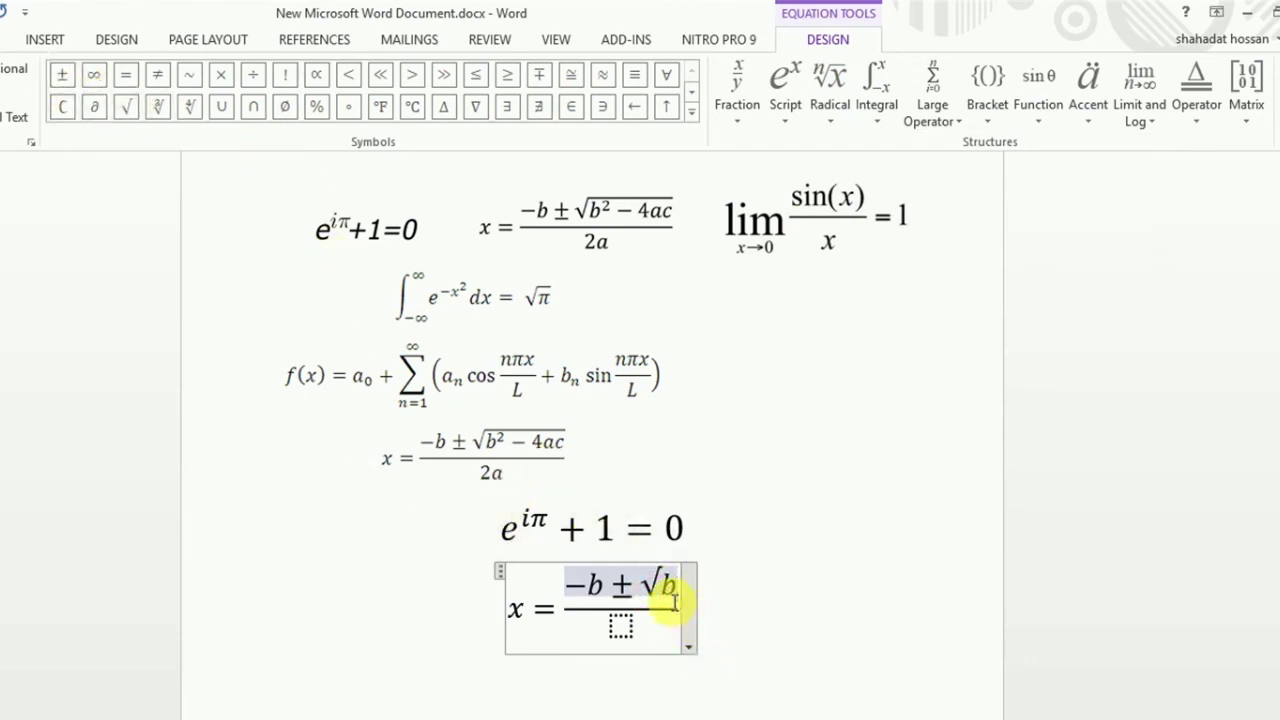
pyautogui.write('-')
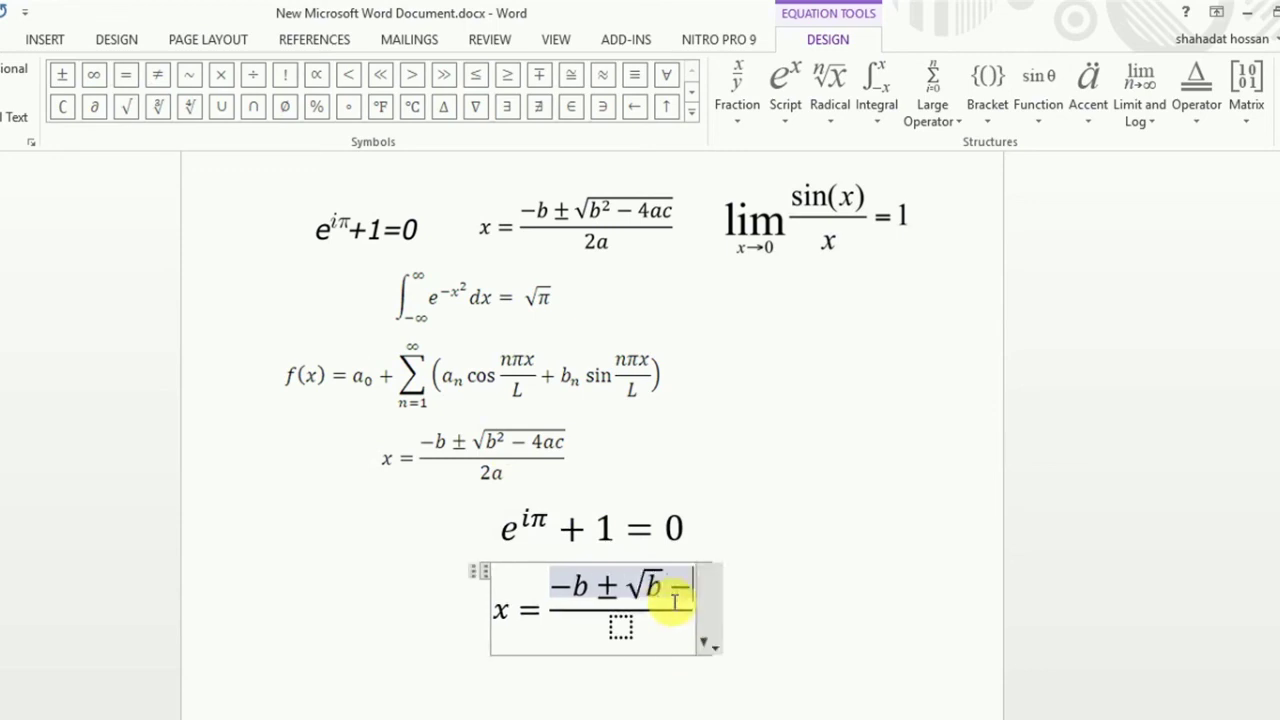
pyautogui.write('4ac')
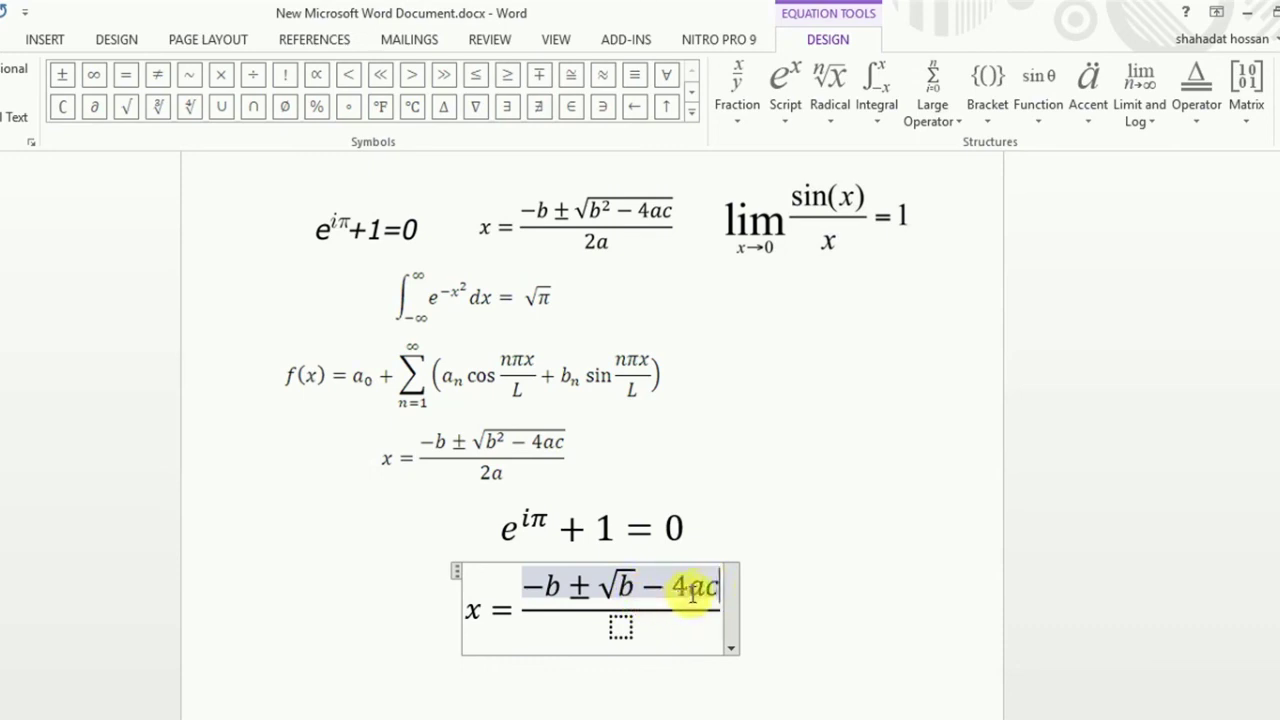
pyautogui.press('BackSpace')
pyautogui.press('BackSpace')
pyautogui.press('BackSpace')
pyautogui.press('BackSpace')
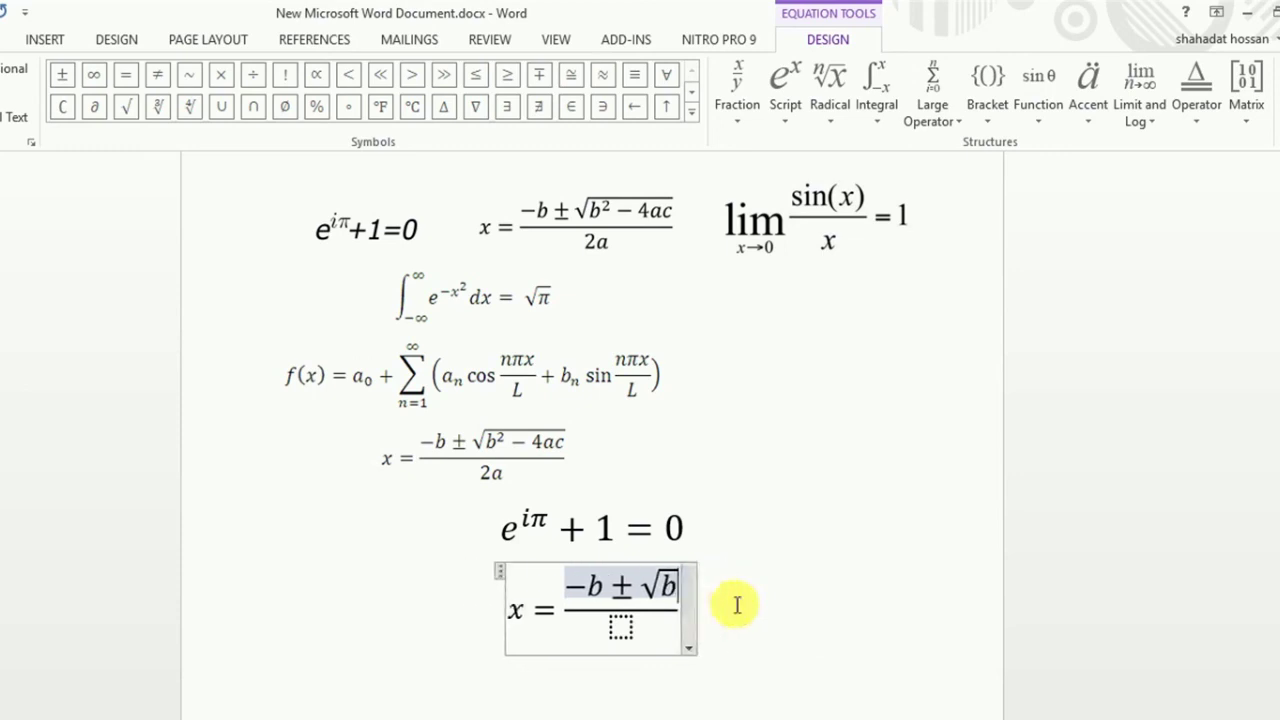
pyautogui.press('BackSpace')
pyautogui.press('BackSpace')
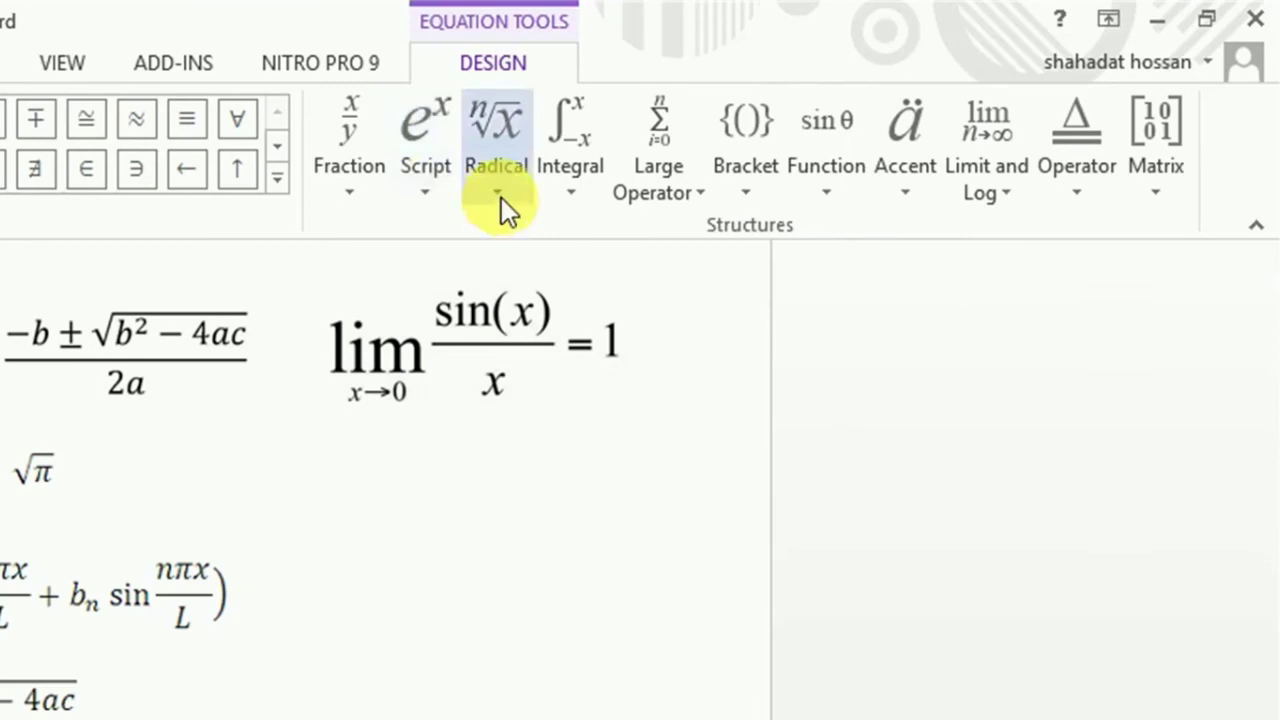
pyautogui.click(498, 192)
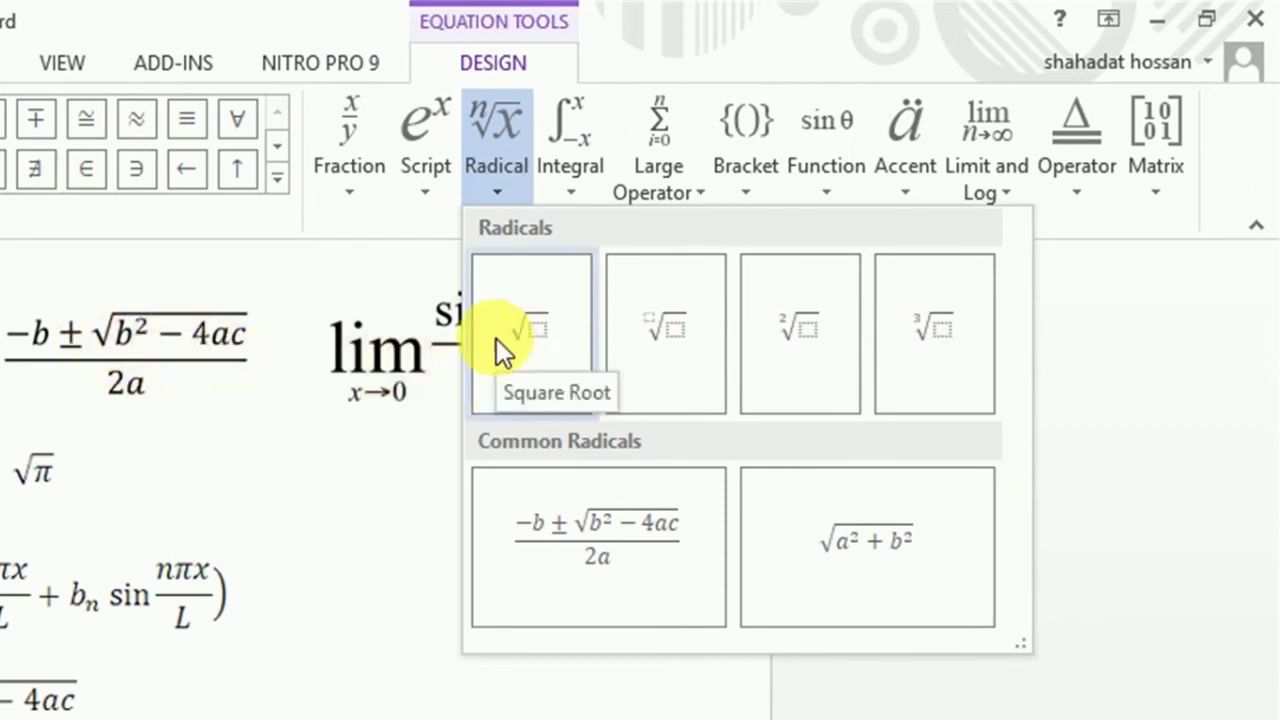
pyautogui.click(538, 318)
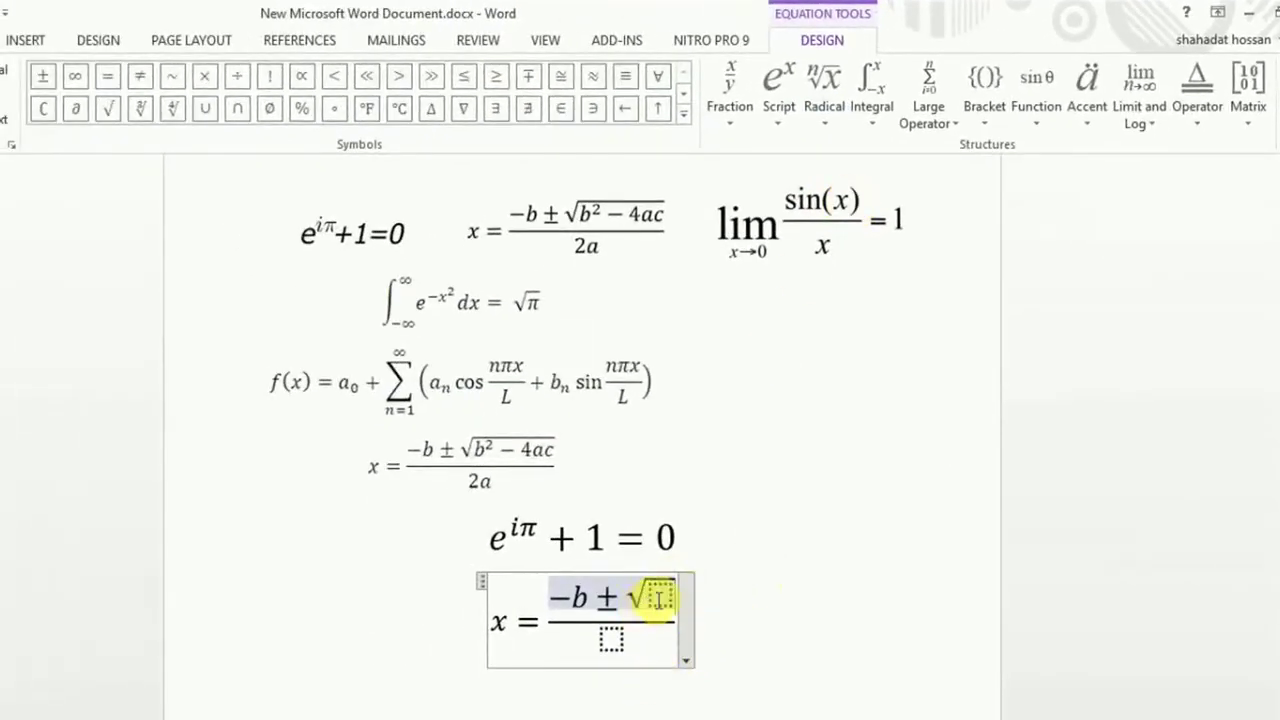
# Browse the Radical, Script and Fraction galleries, then put the cursor inside the empty square root.
pyautogui.click(840, 120)
pyautogui.click(775, 120)
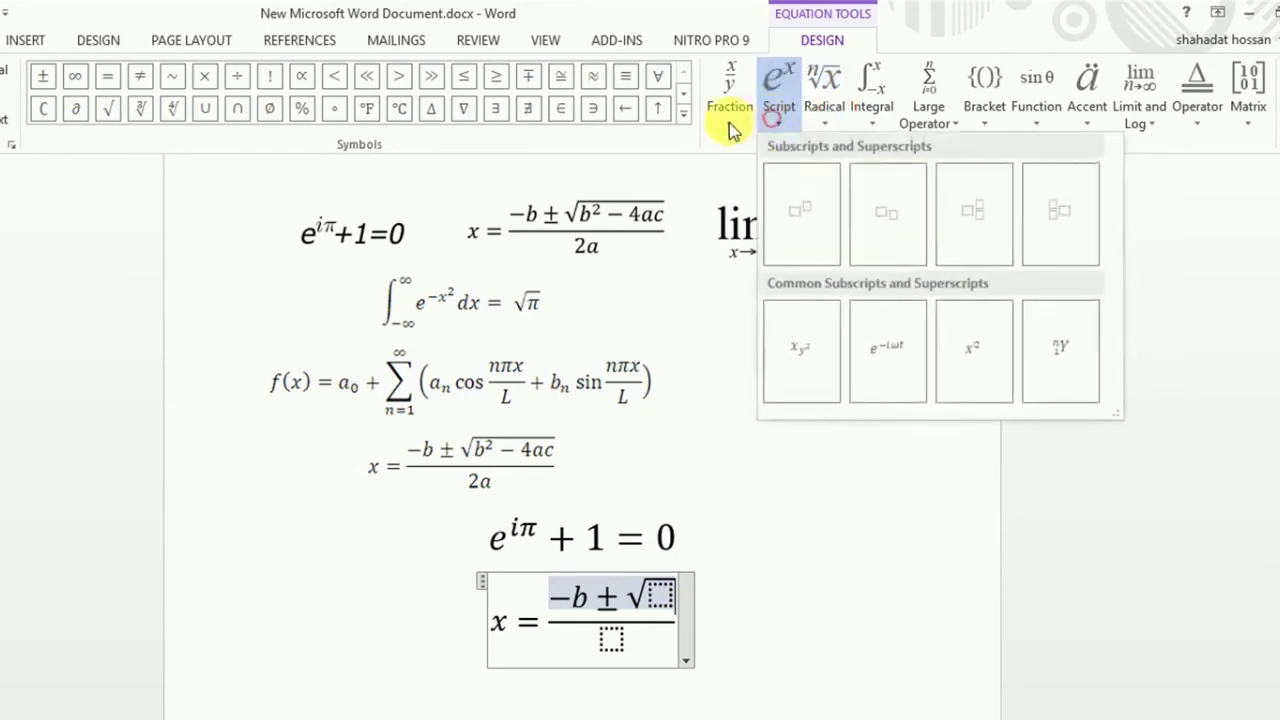
pyautogui.click(722, 122)
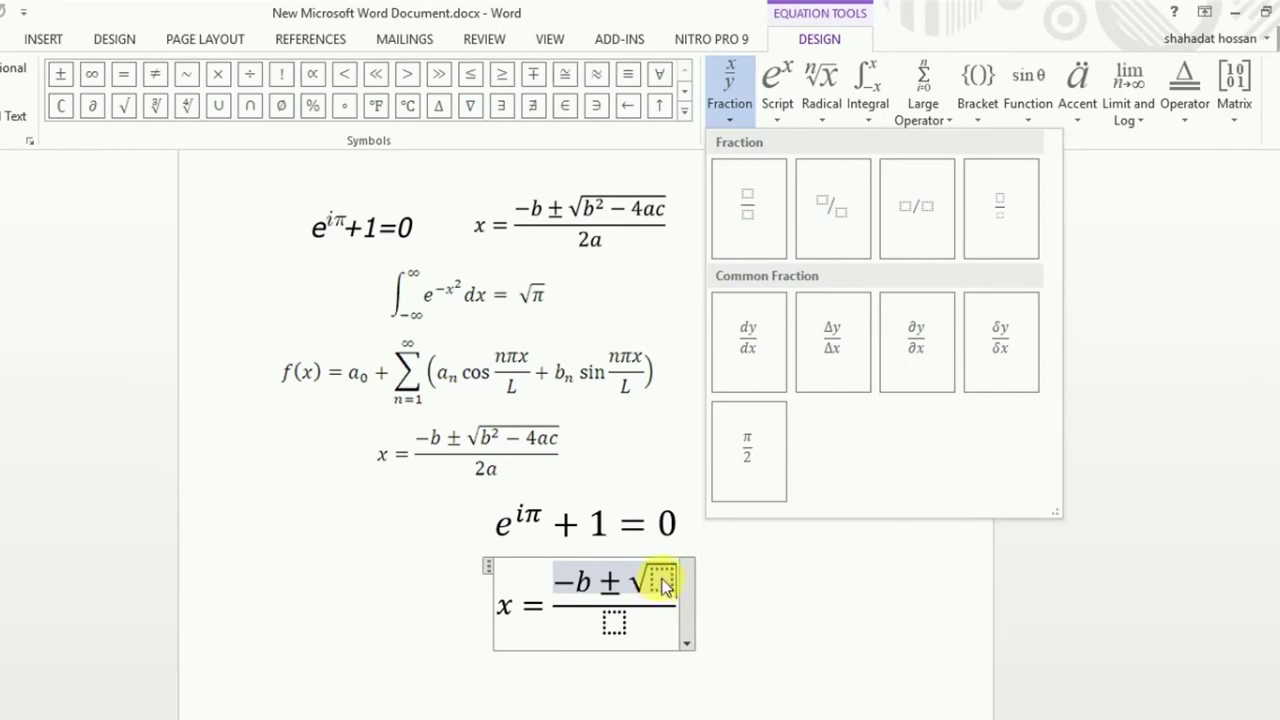
pyautogui.press('Escape')
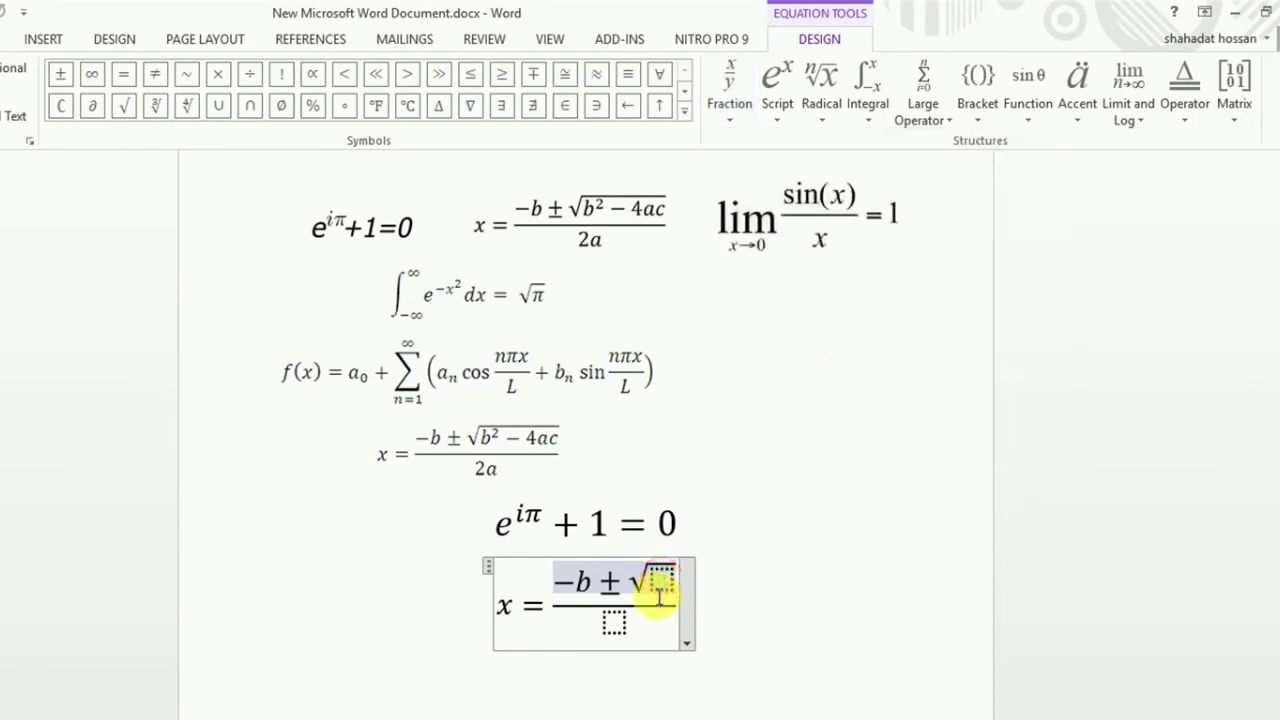
pyautogui.click(662, 580)
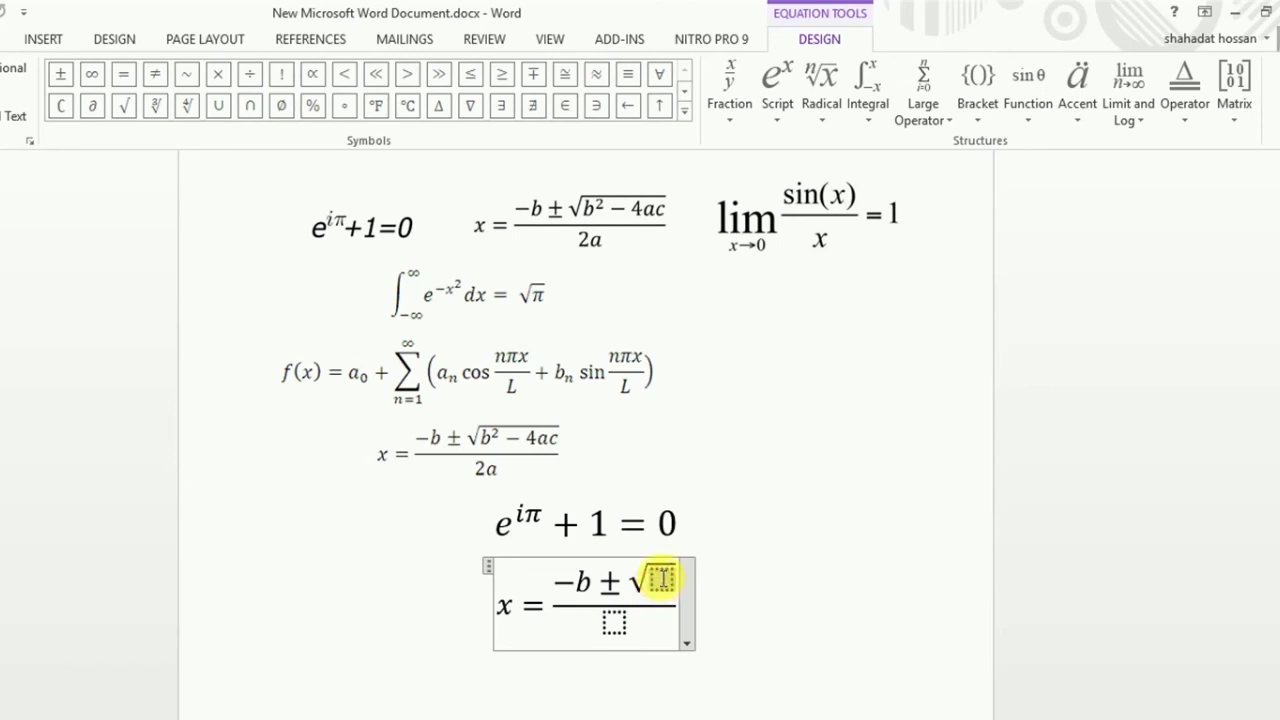
pyautogui.write('b')
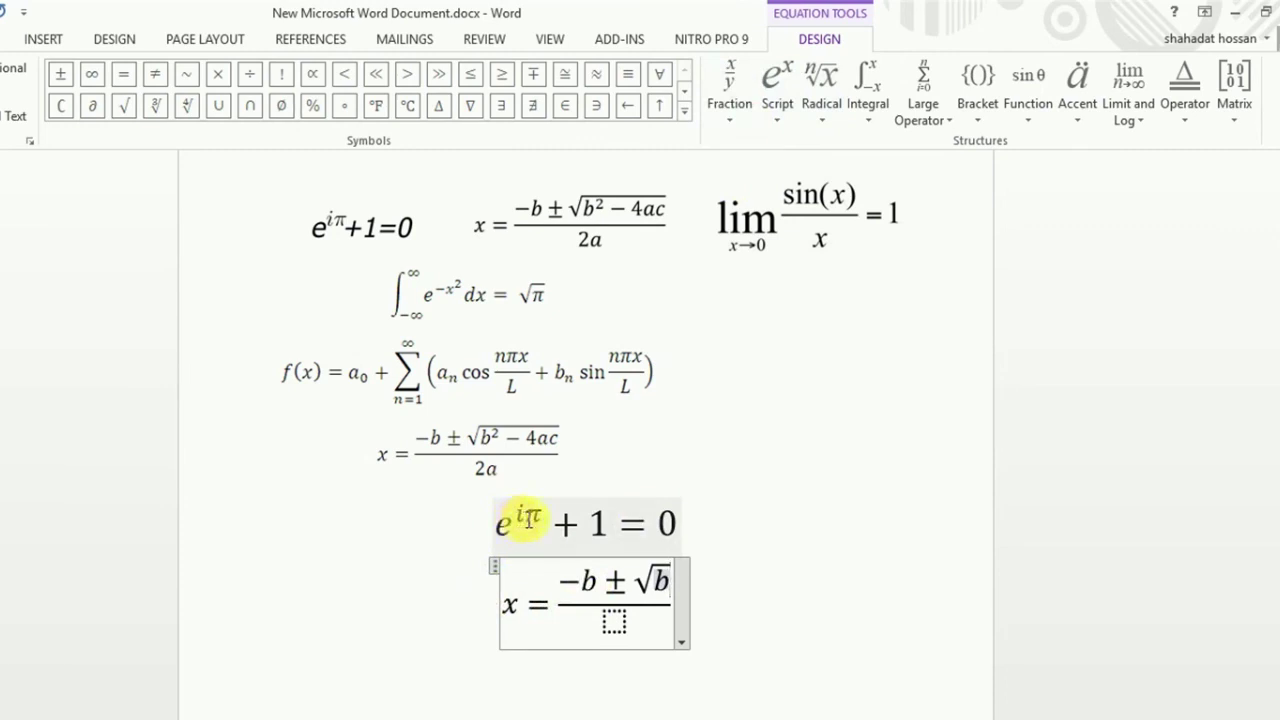
pyautogui.click(777, 113)
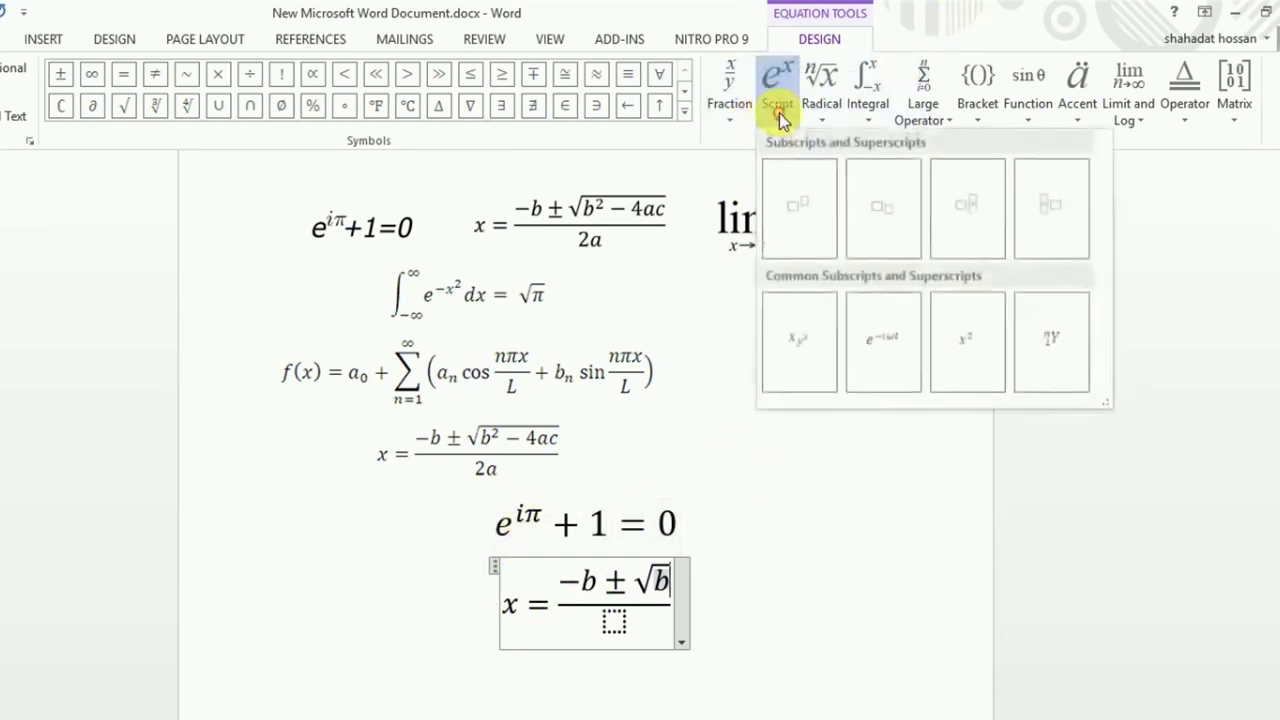
pyautogui.click(797, 212)
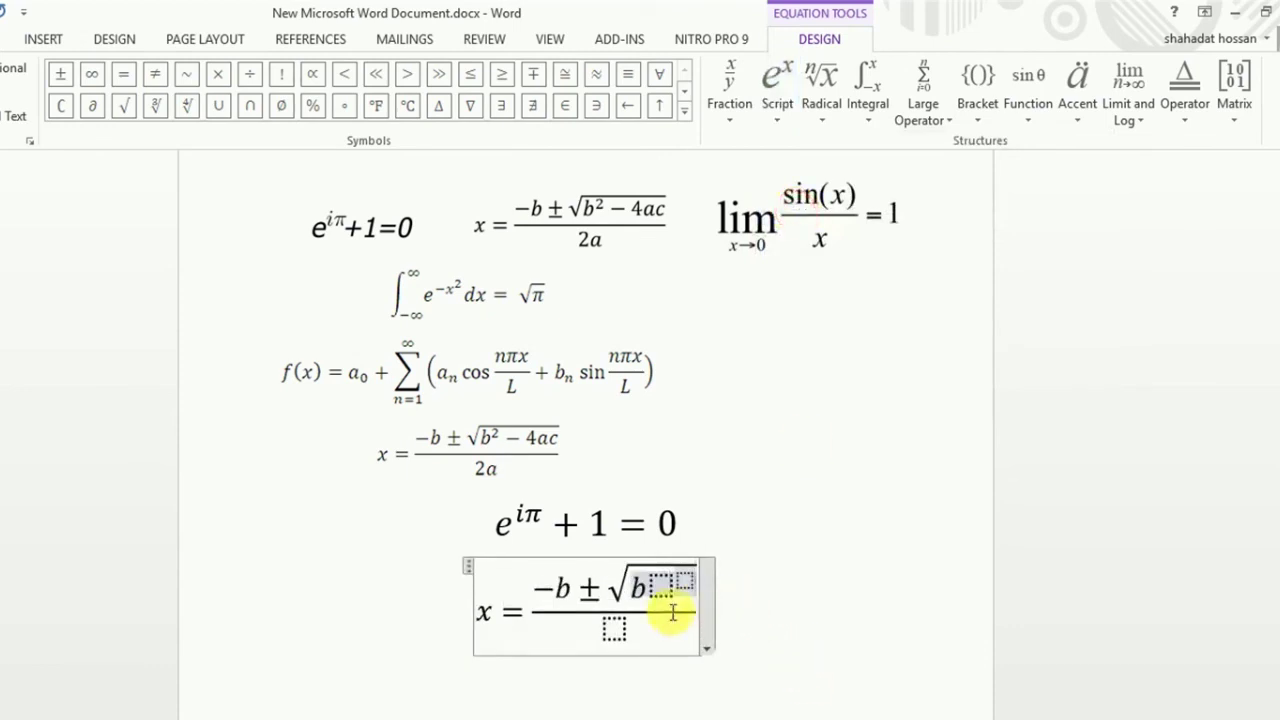
pyautogui.click(660, 588)
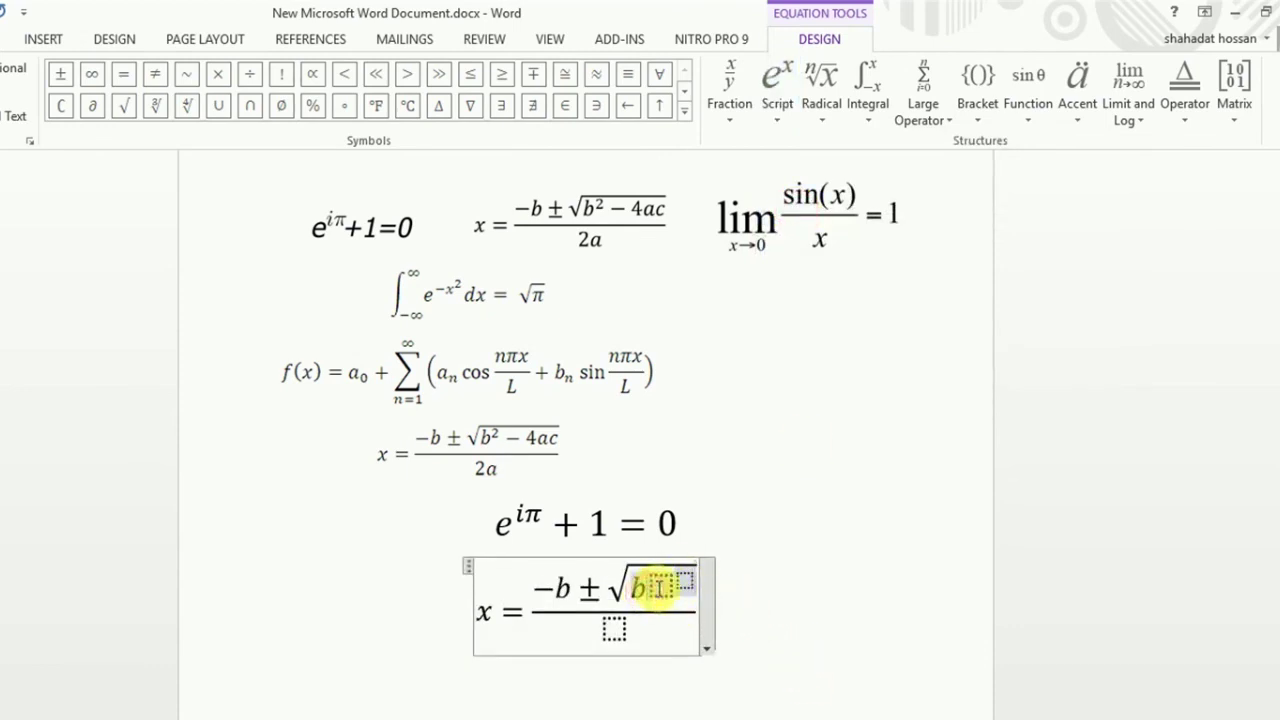
pyautogui.press('BackSpace')
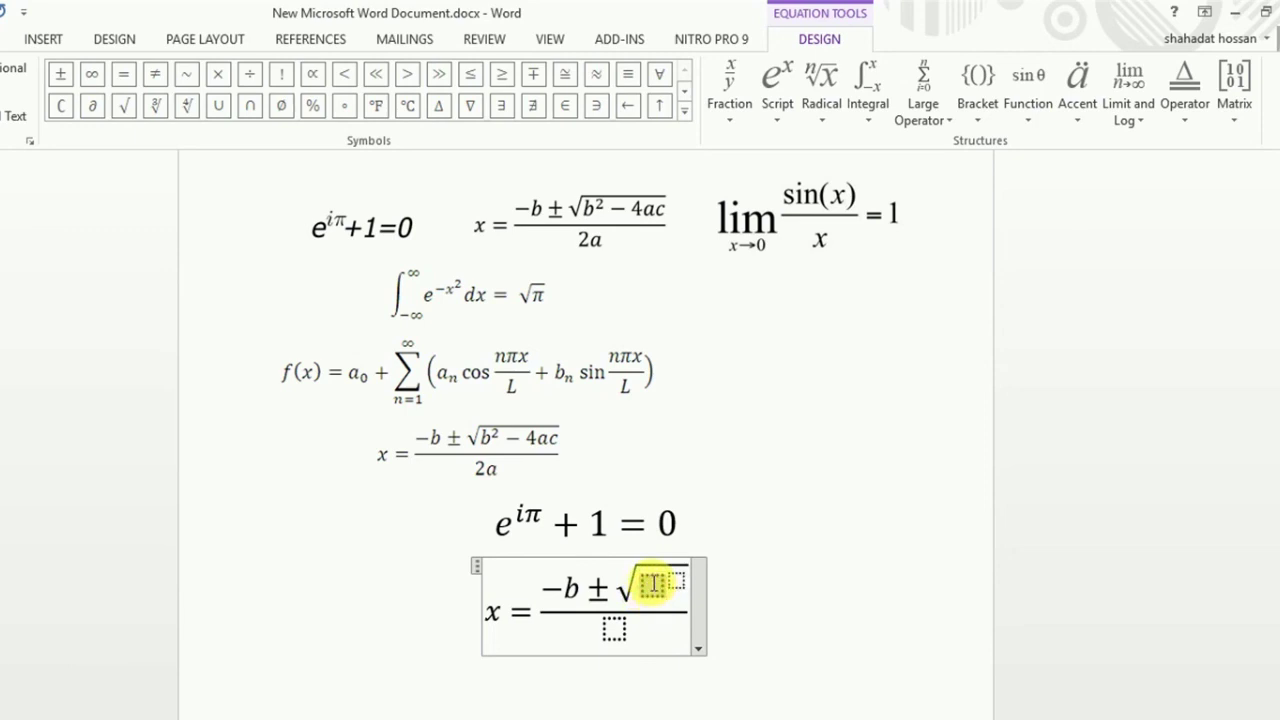
pyautogui.write('b')
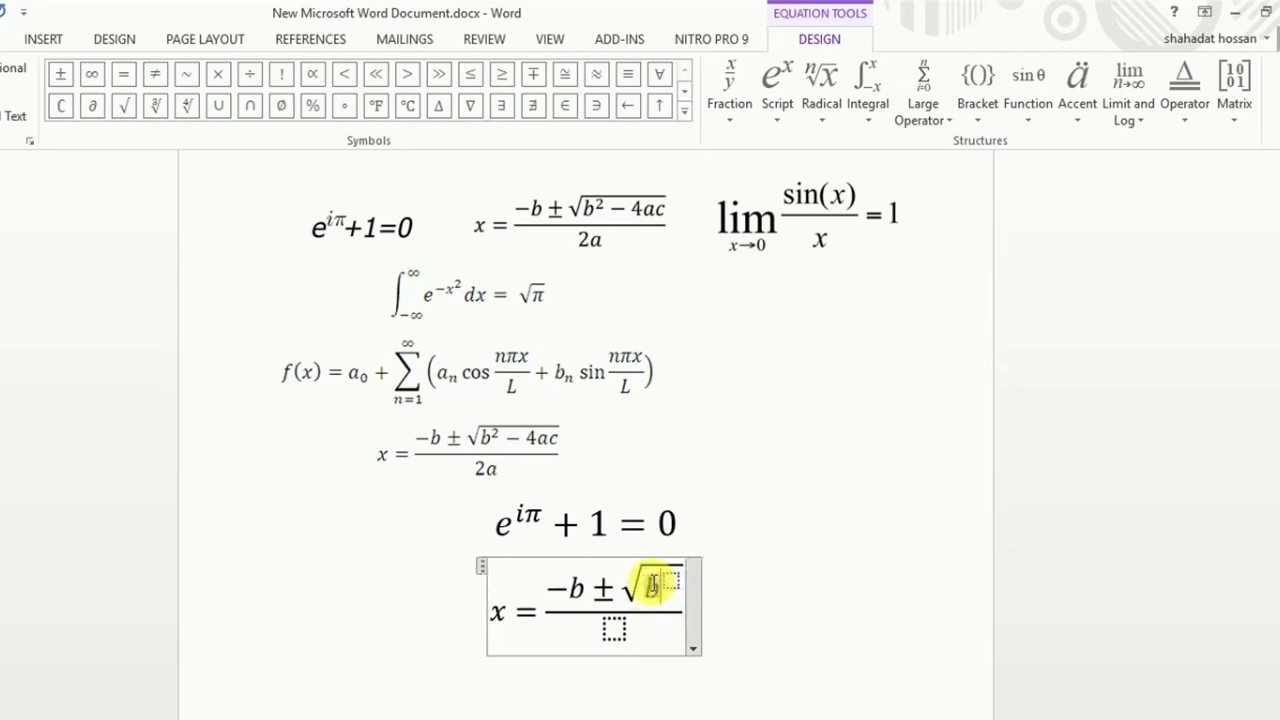
pyautogui.click(672, 580)
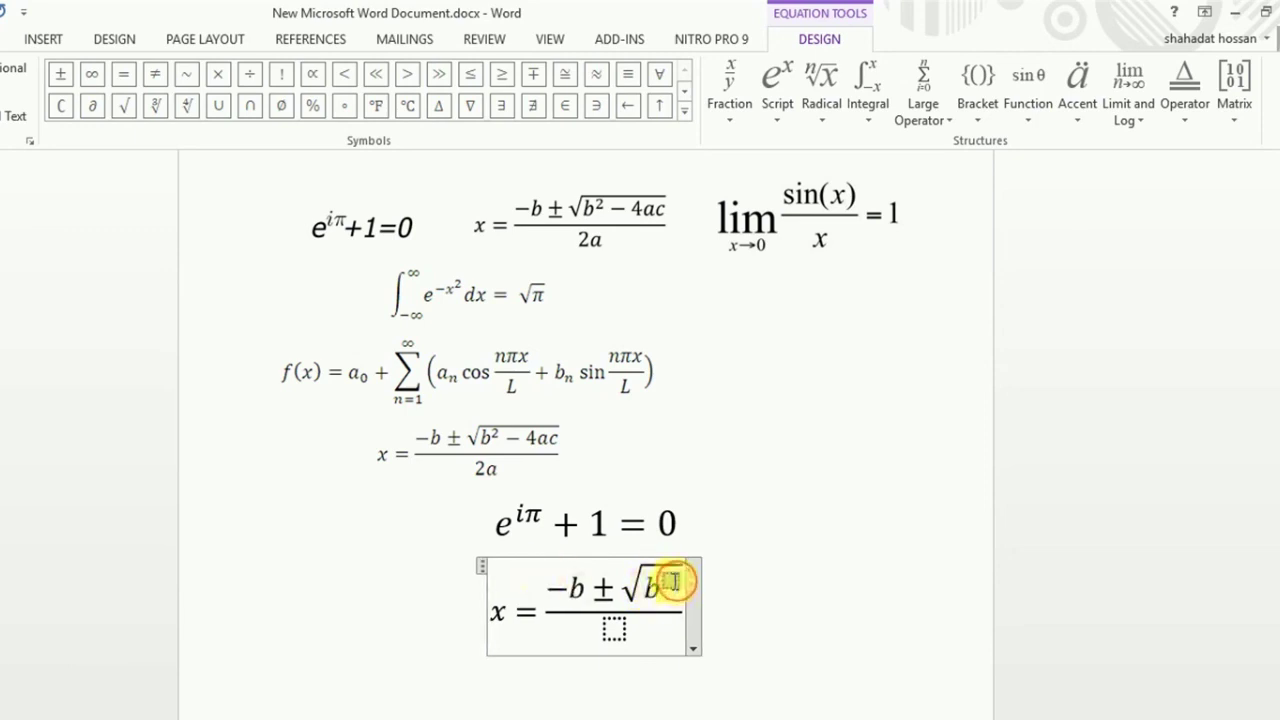
pyautogui.write('2')
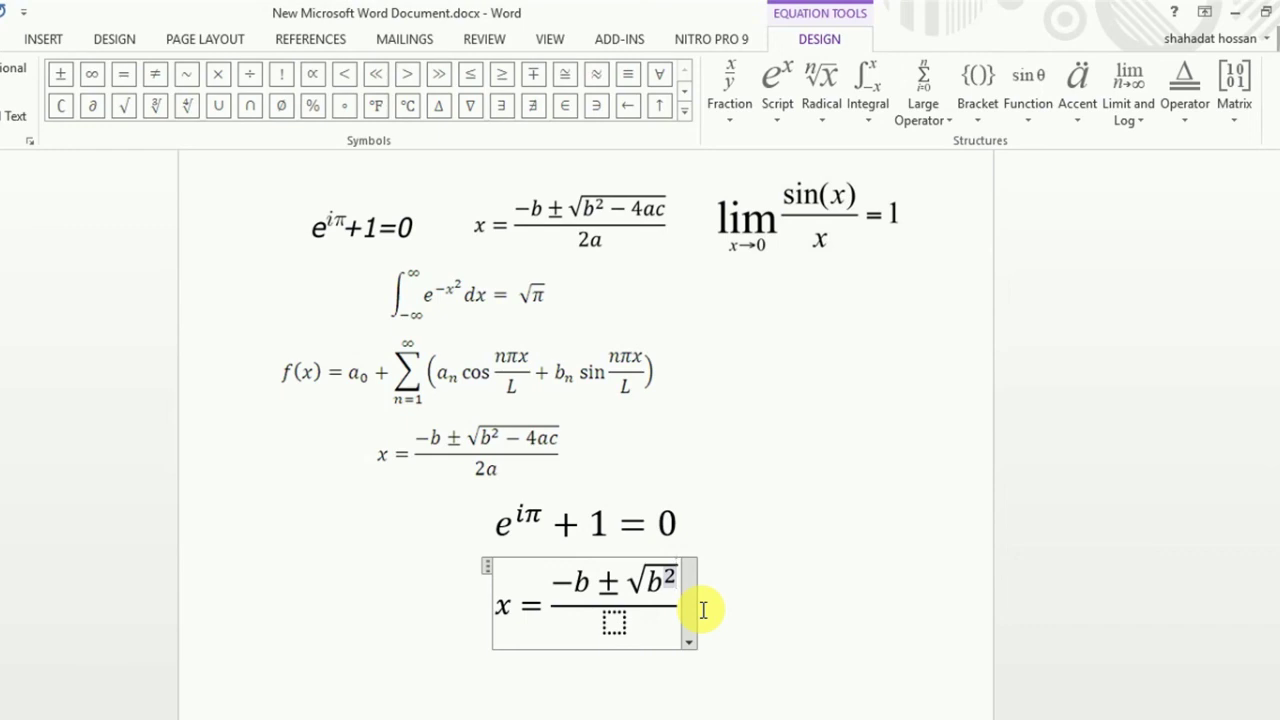
pyautogui.write('-')
pyautogui.write('4ac')
pyautogui.press('BackSpace')
pyautogui.press('BackSpace')
pyautogui.press('BackSpace')
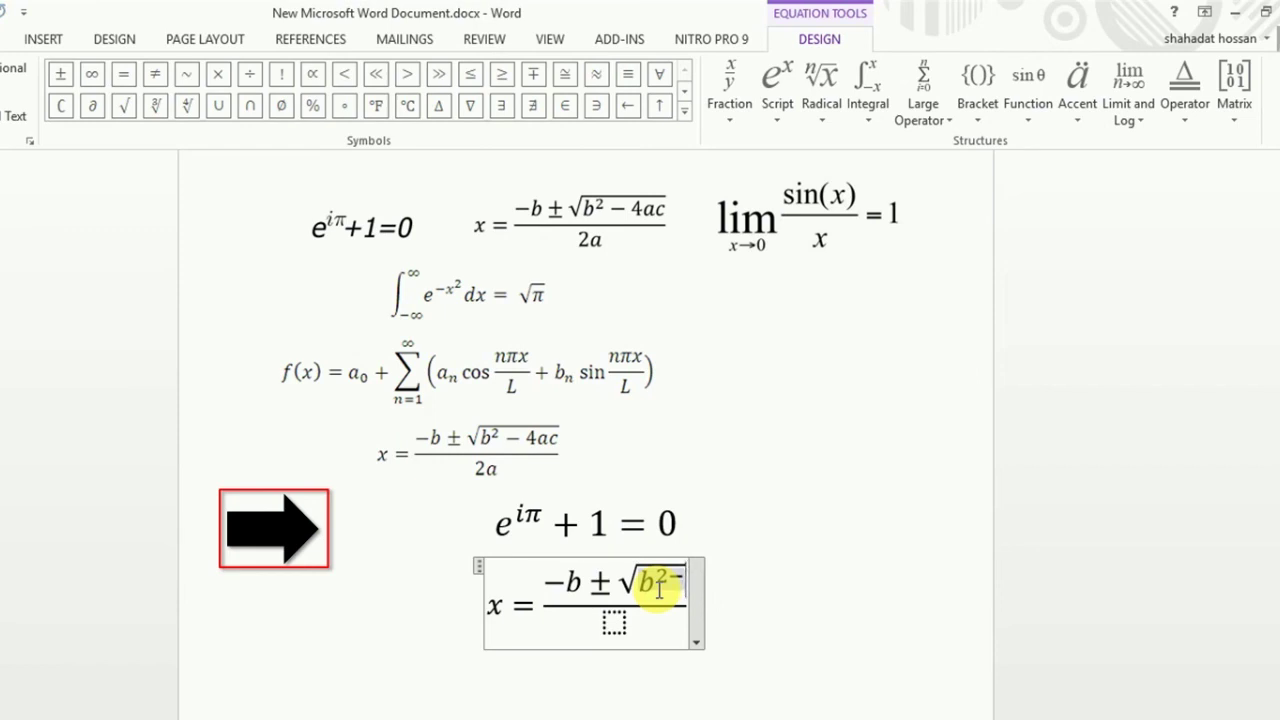
pyautogui.press('BackSpace')
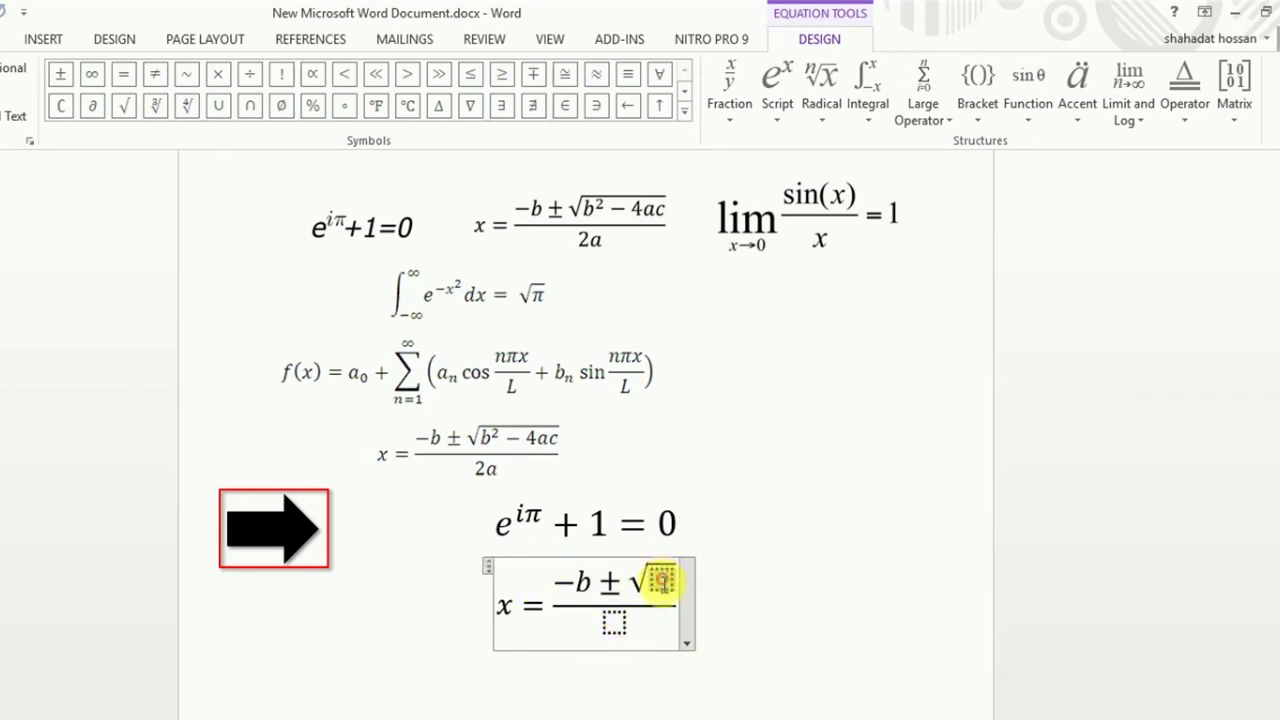
# Fill the square root with b² − 4ac, using a superscript structure for b².
pyautogui.click(787, 117)
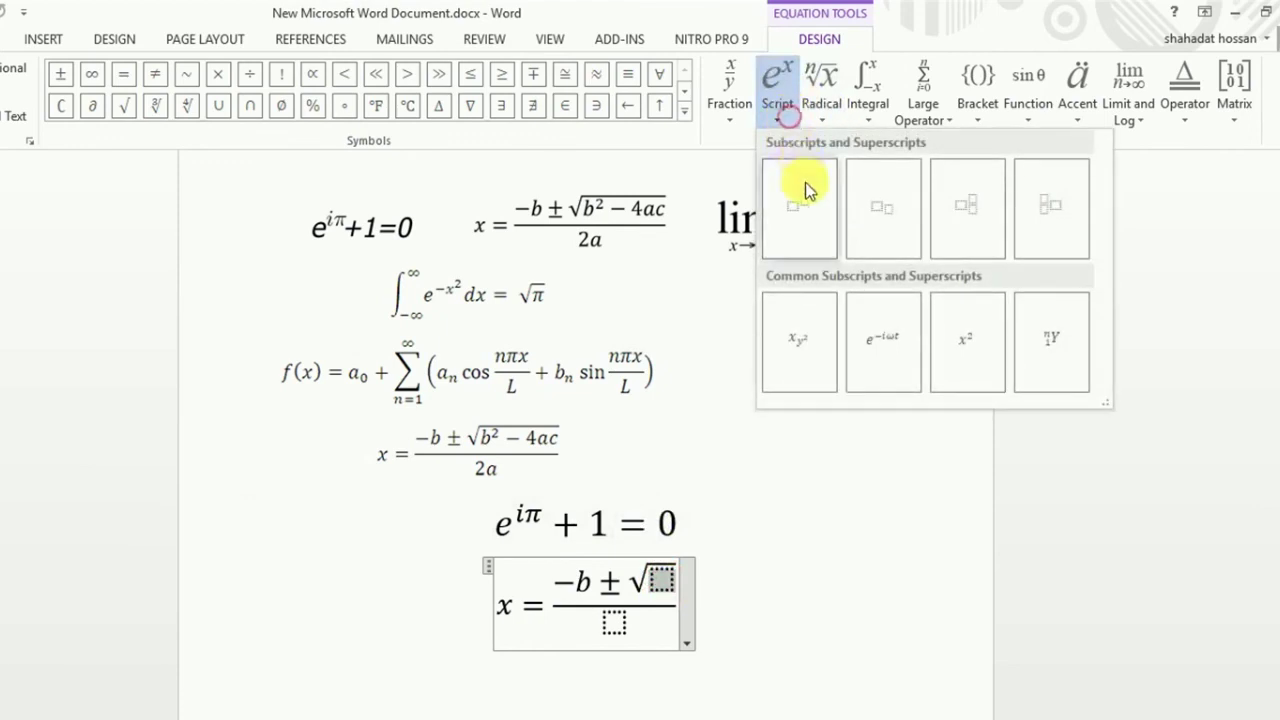
pyautogui.click(808, 183)
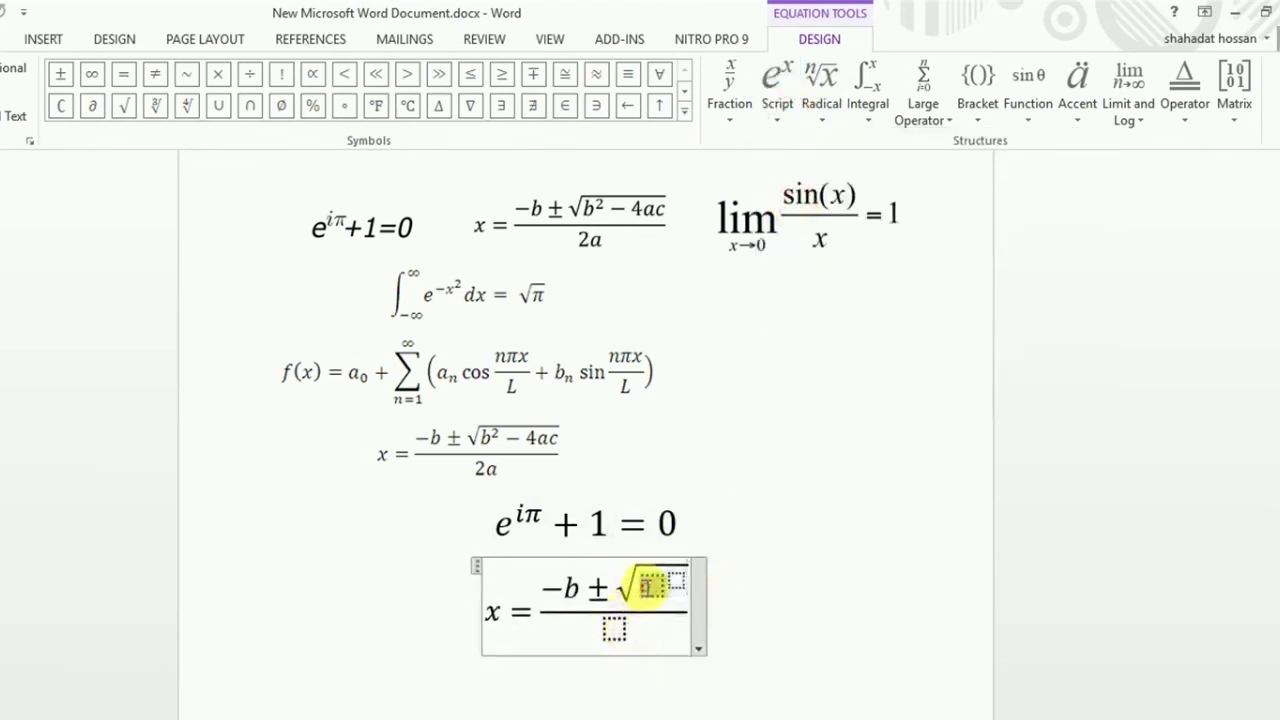
pyautogui.write('b')
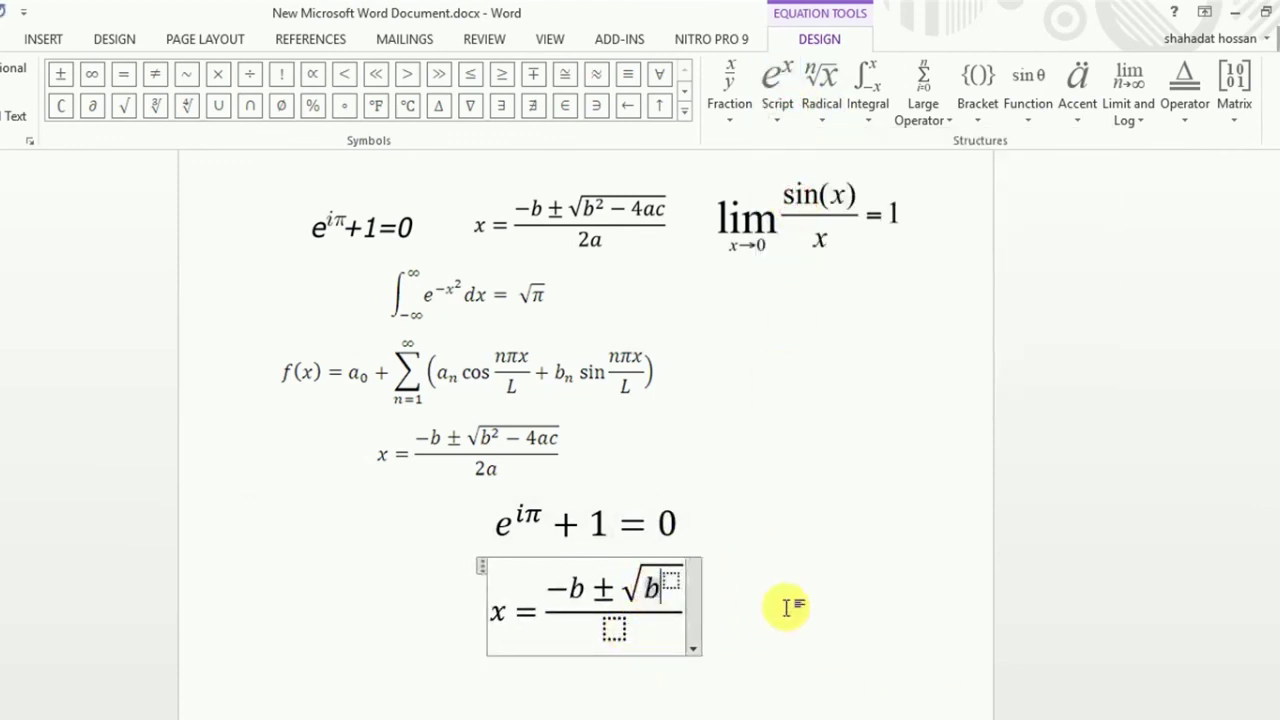
pyautogui.click(670, 582)
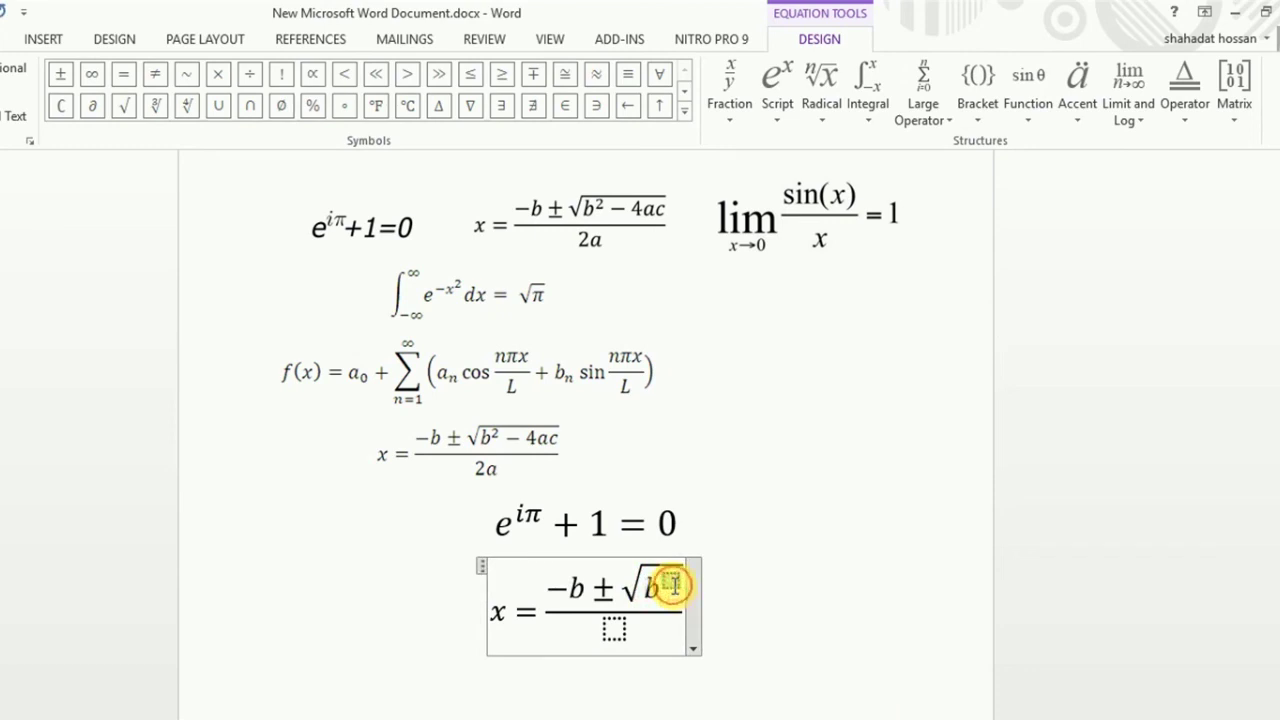
pyautogui.write('2')
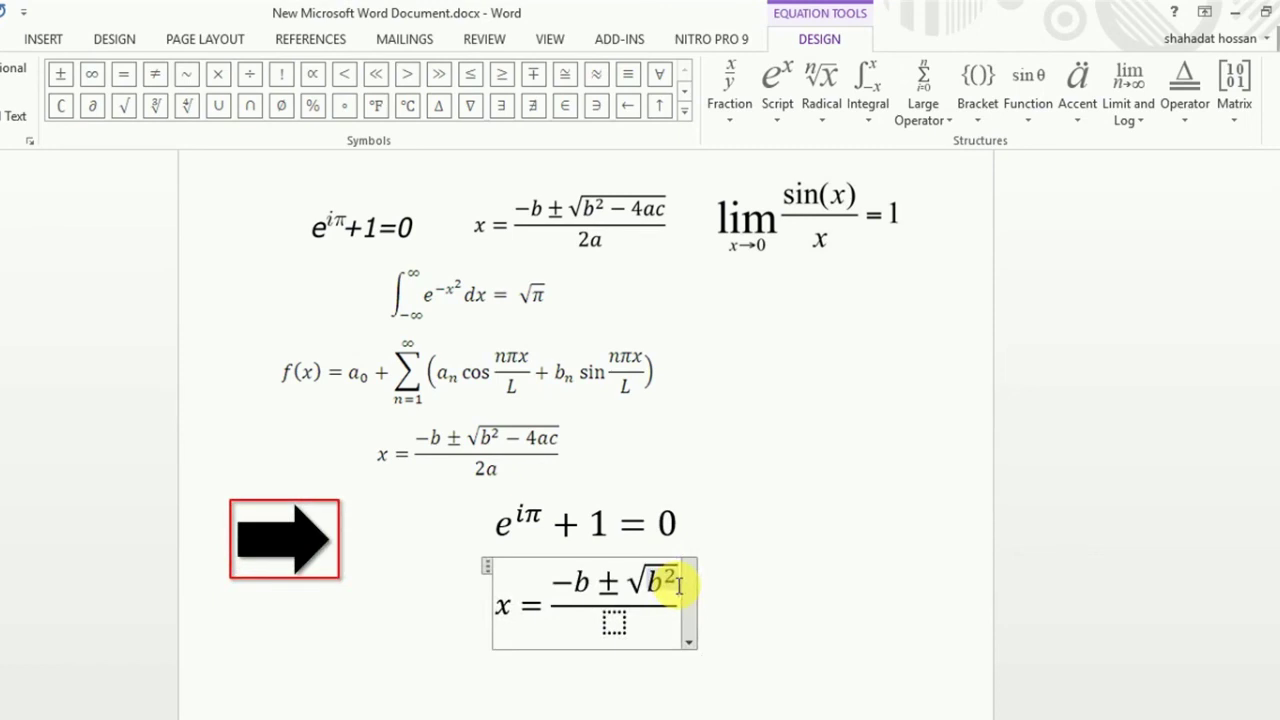
pyautogui.write('-')
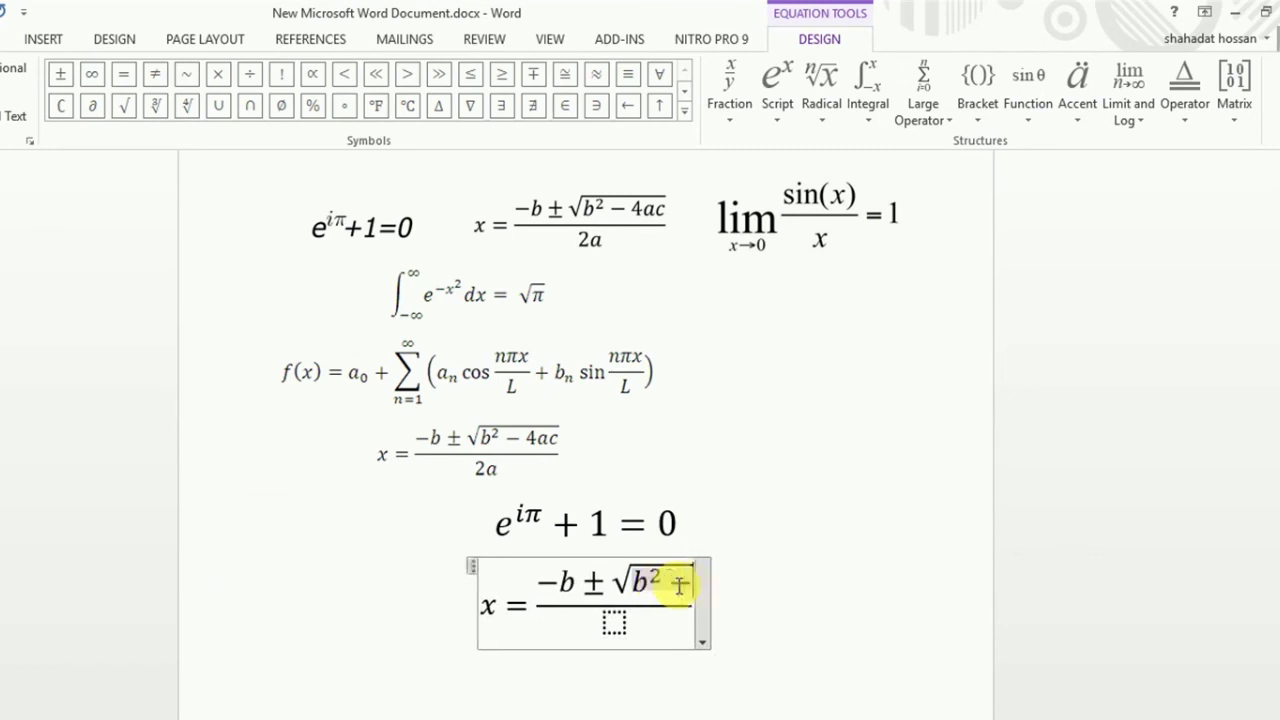
pyautogui.write('4ac')
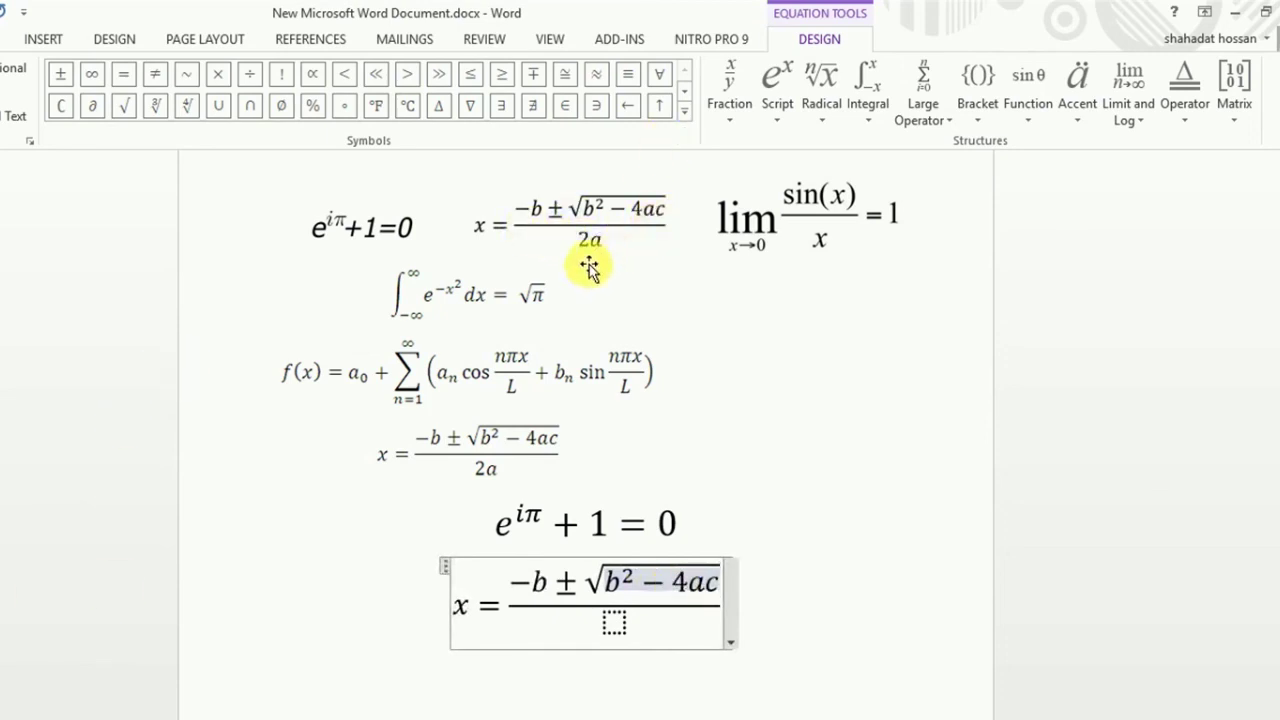
pyautogui.click(725, 100)
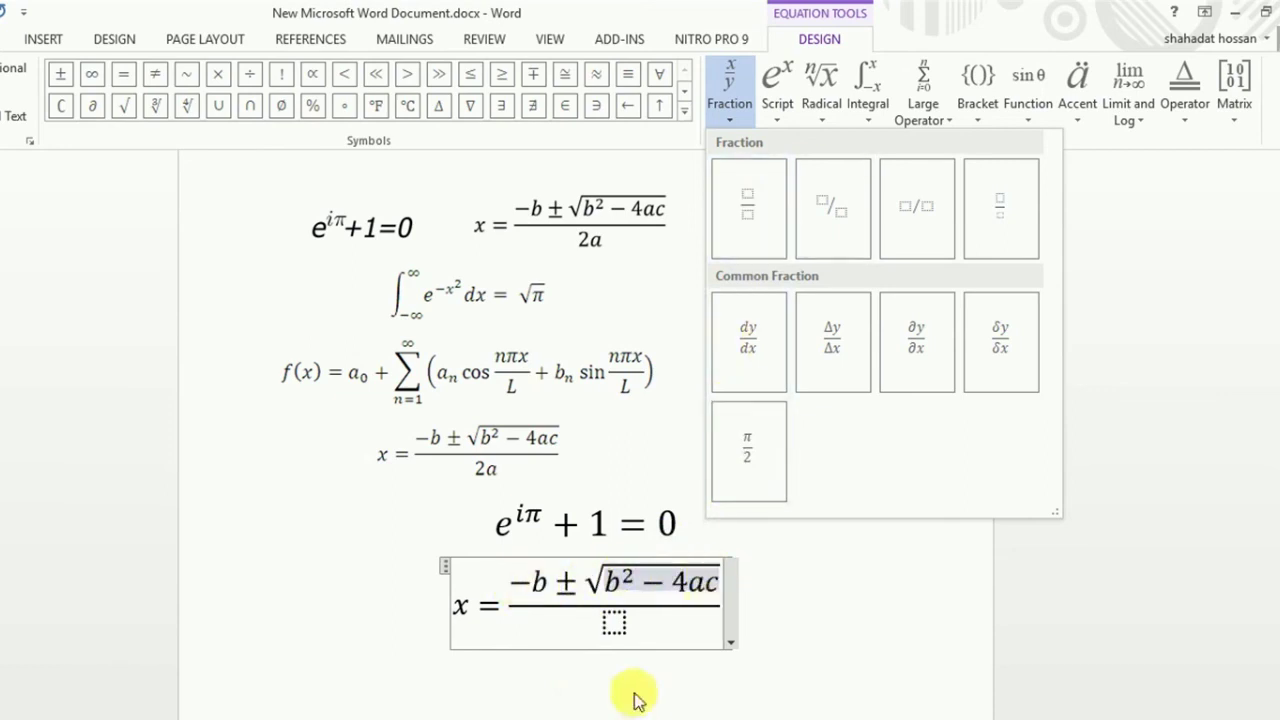
# Enter 2a as the denominator, then place the cursor inside b² − 4ac under the root.
pyautogui.click(613, 622)
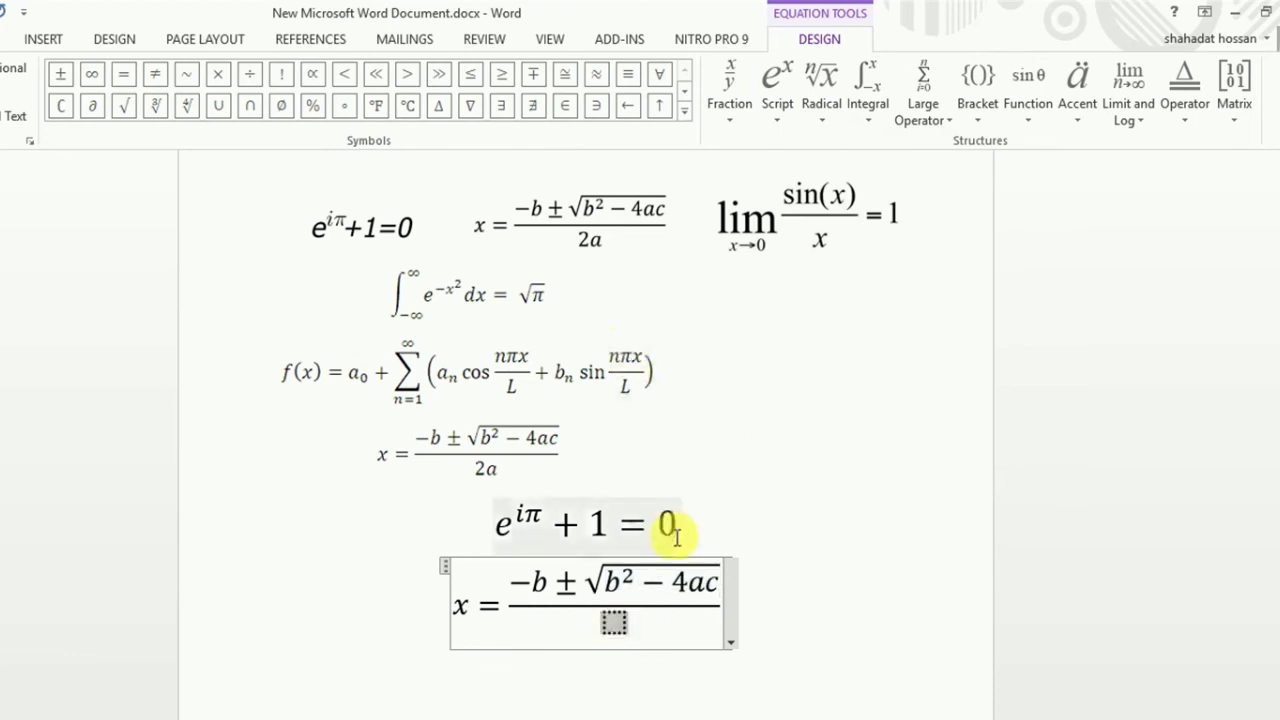
pyautogui.write('2a')
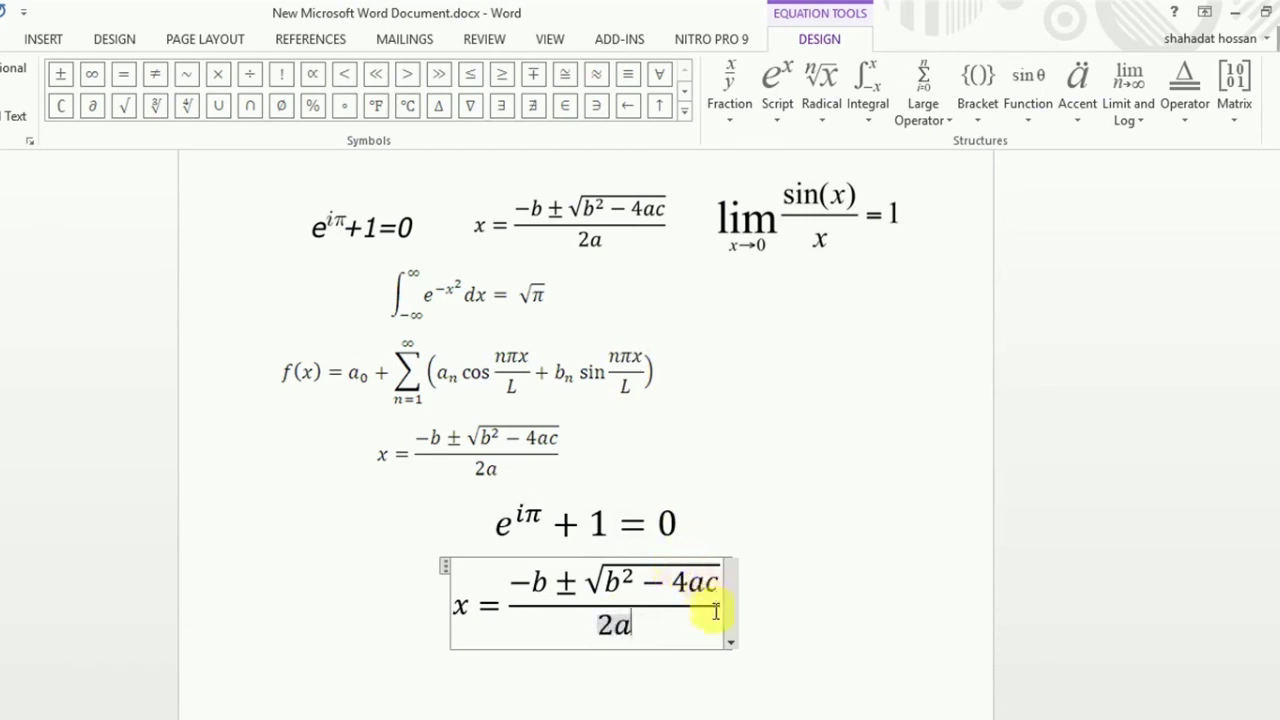
pyautogui.click(589, 588)
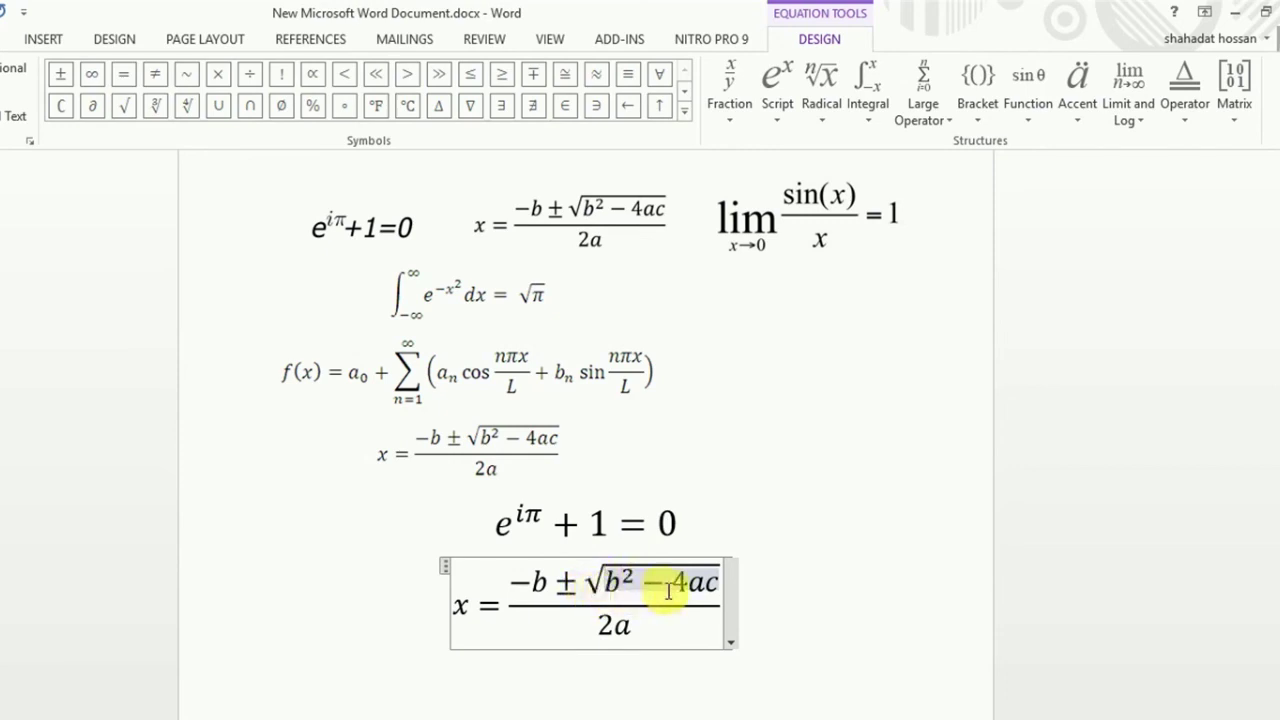
pyautogui.click(720, 585)
# Replace √(b² − 4ac) with an empty radical that has a root-index slot.
pyautogui.doubleClick(718, 582)
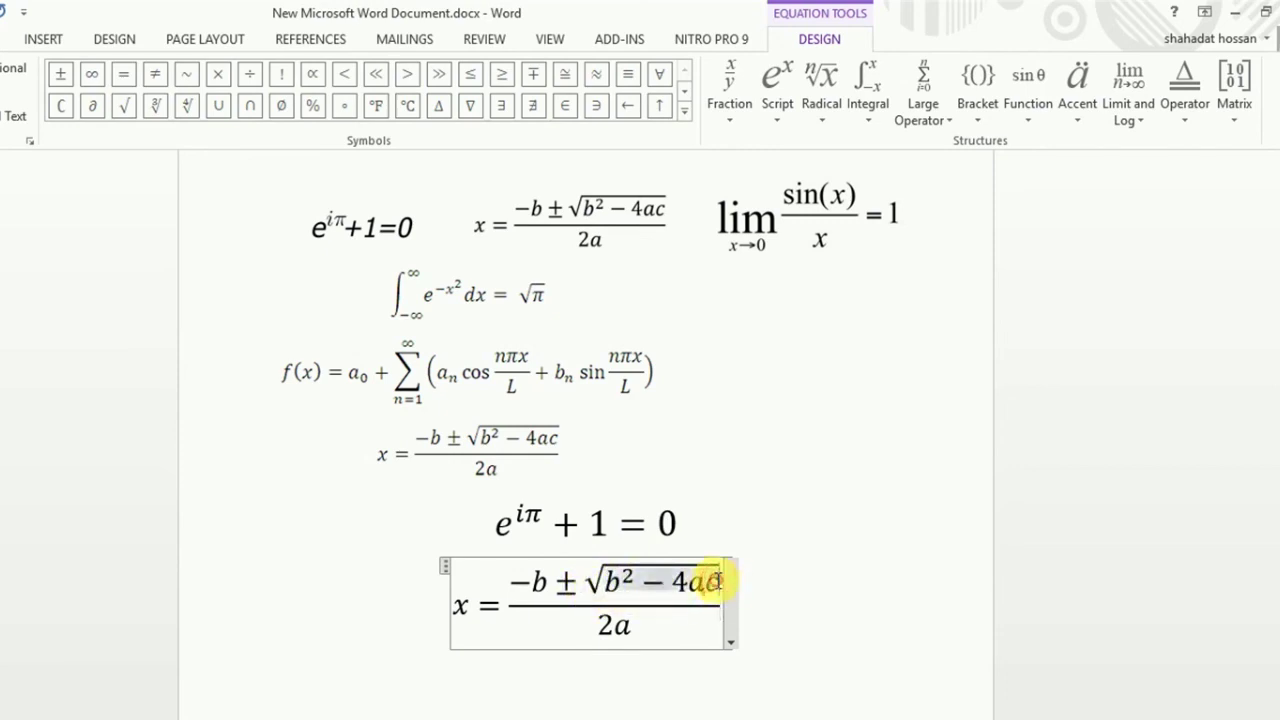
pyautogui.press('BackSpace')
pyautogui.press('BackSpace')
pyautogui.press('BackSpace')
pyautogui.press('BackSpace')
pyautogui.press('BackSpace')
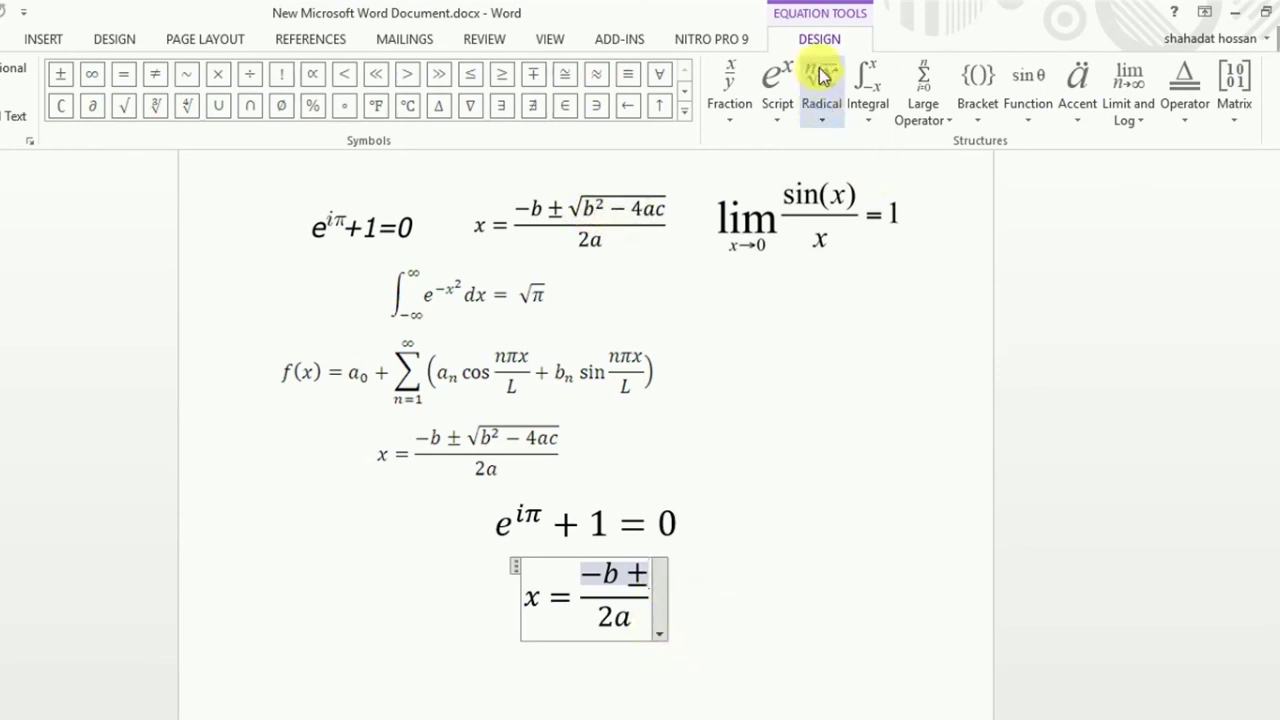
pyautogui.click(820, 114)
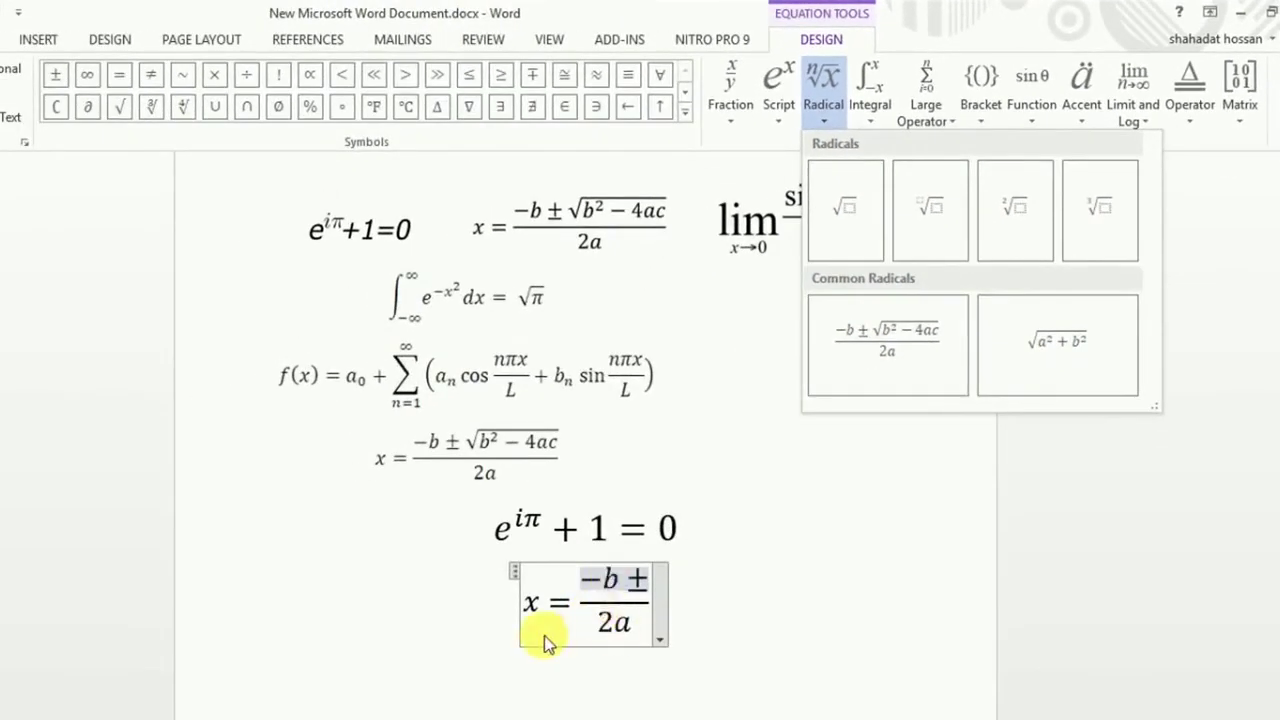
pyautogui.click(933, 208)
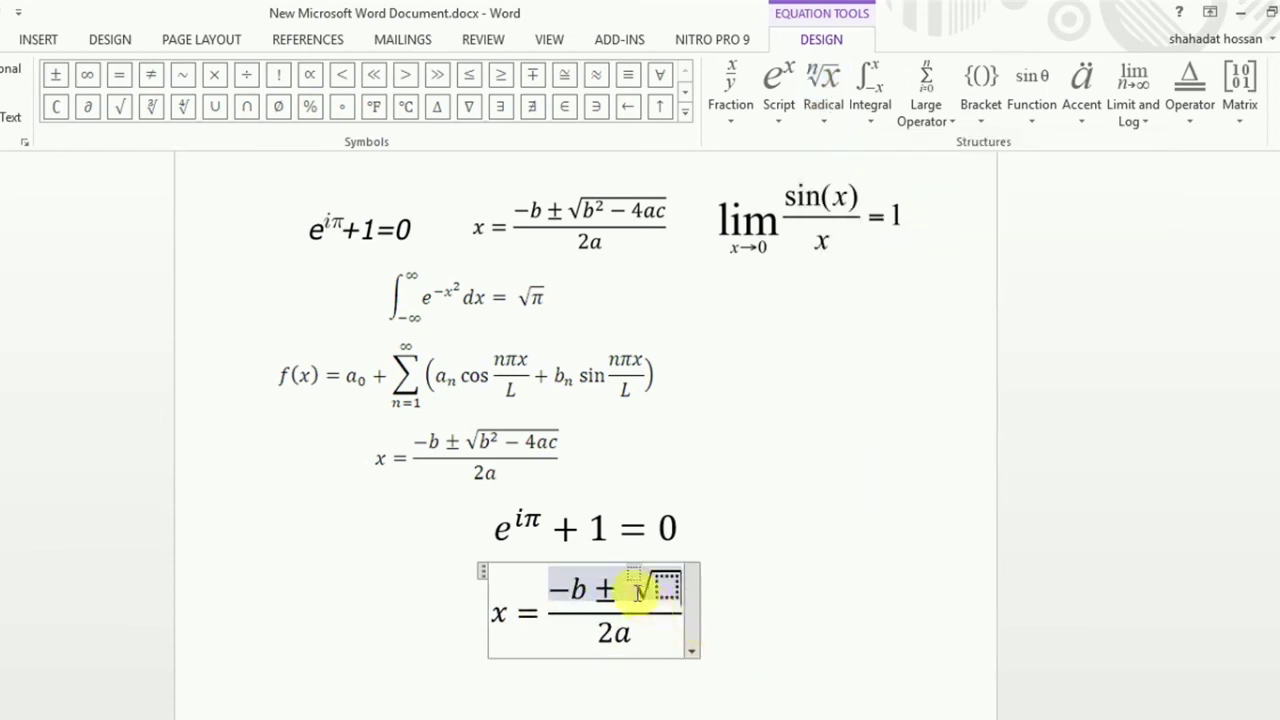
# Set the radical's degree to 3 and start the radicand with b.
pyautogui.click(634, 575)
pyautogui.click(666, 585)
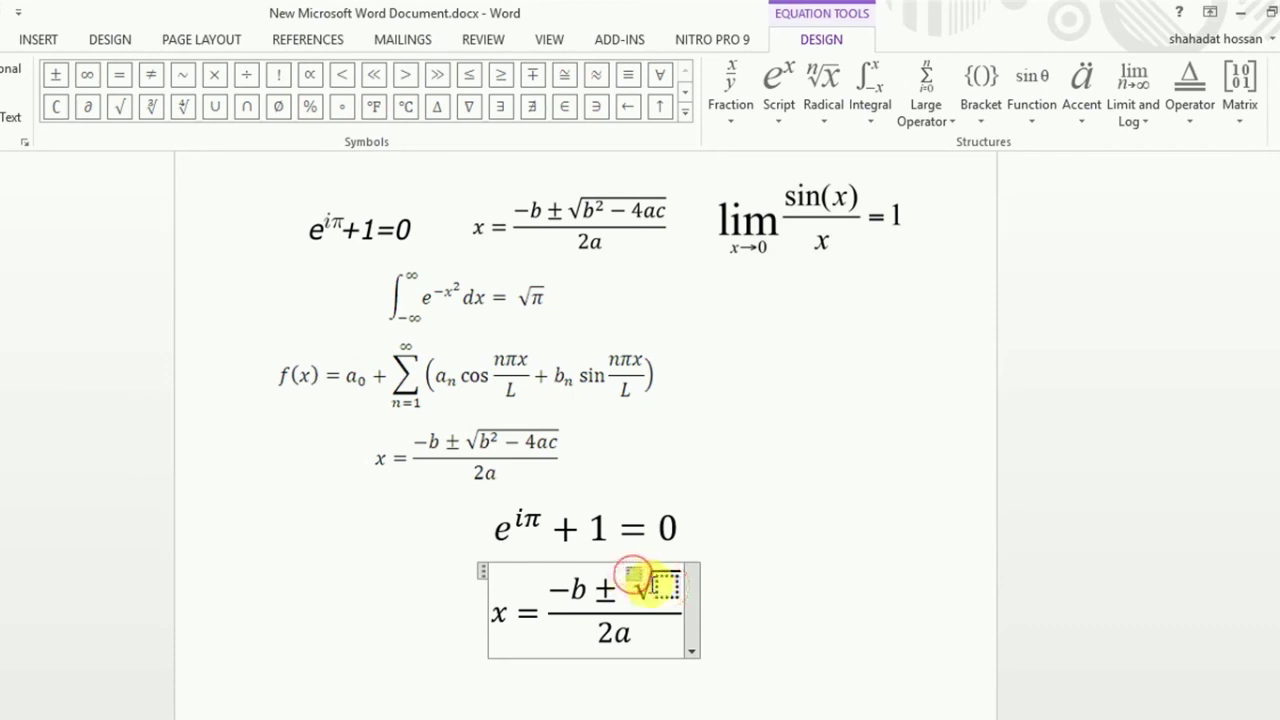
pyautogui.write('23')
pyautogui.press('BackSpace')
pyautogui.press('BackSpace')
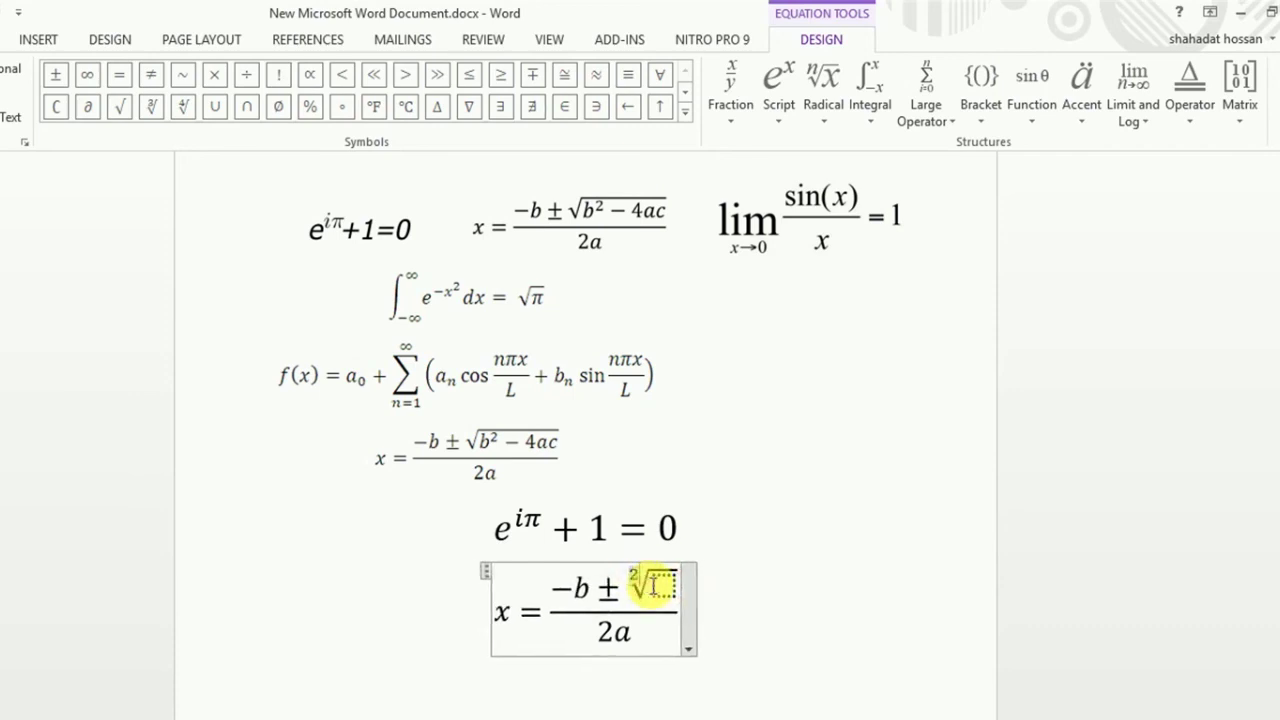
pyautogui.write('3')
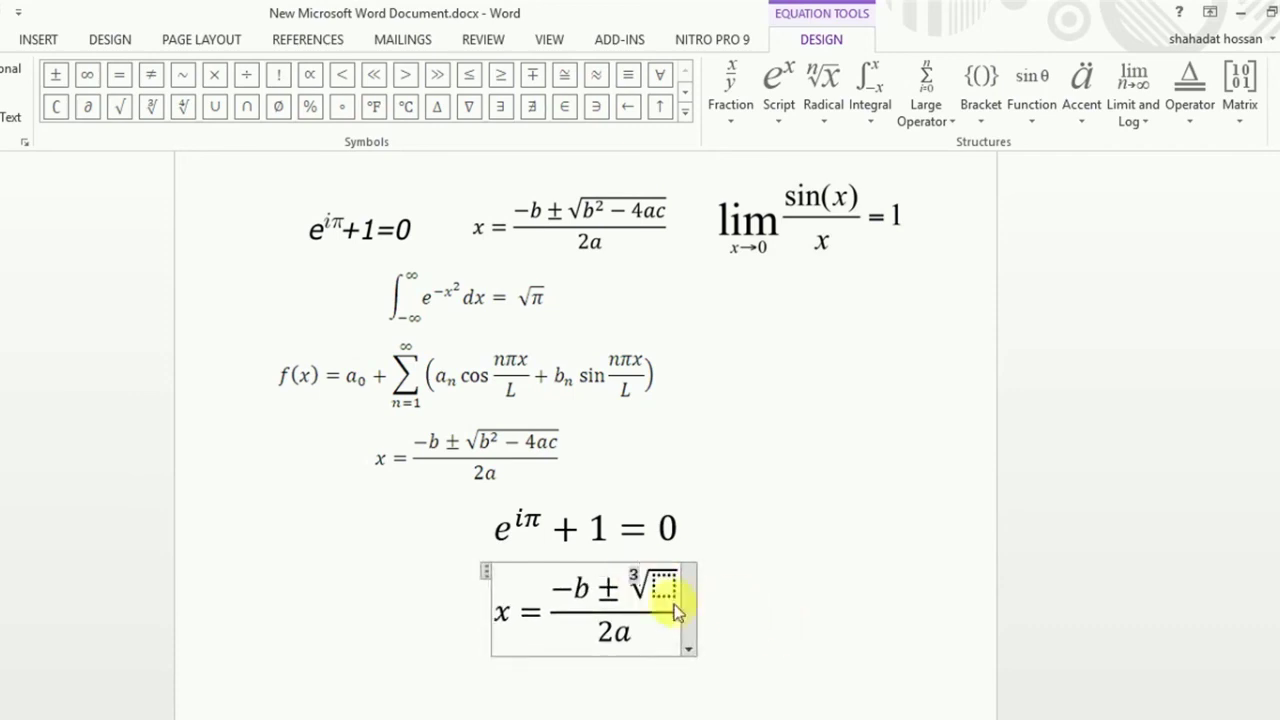
pyautogui.click(656, 585)
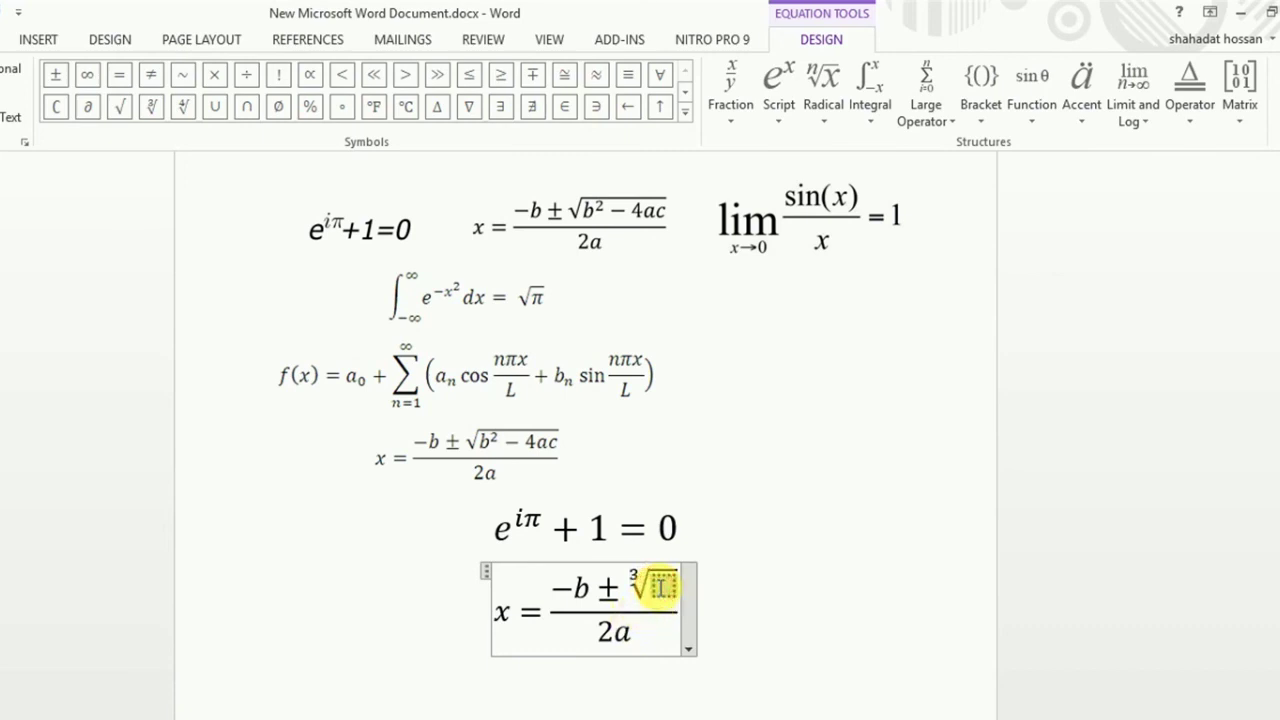
pyautogui.write('b')
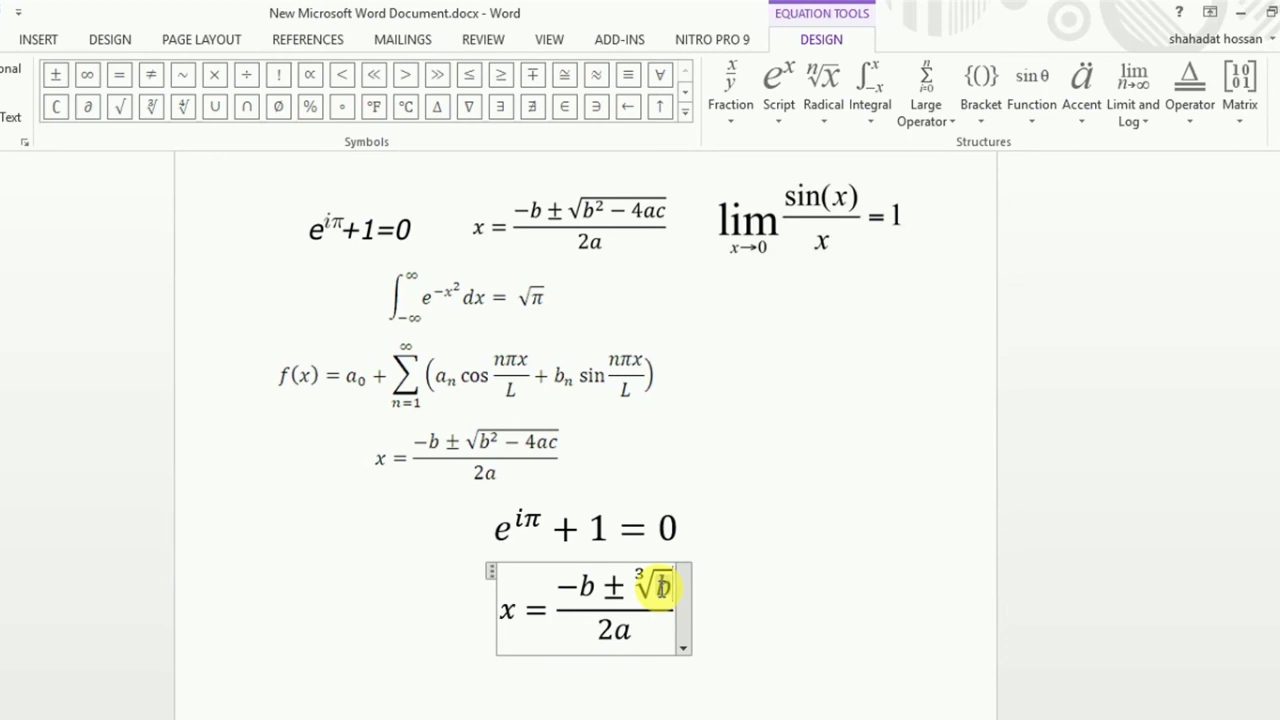
# Complete the cube root's radicand as b² − 4ac using a superscript structure.
pyautogui.click(790, 120)
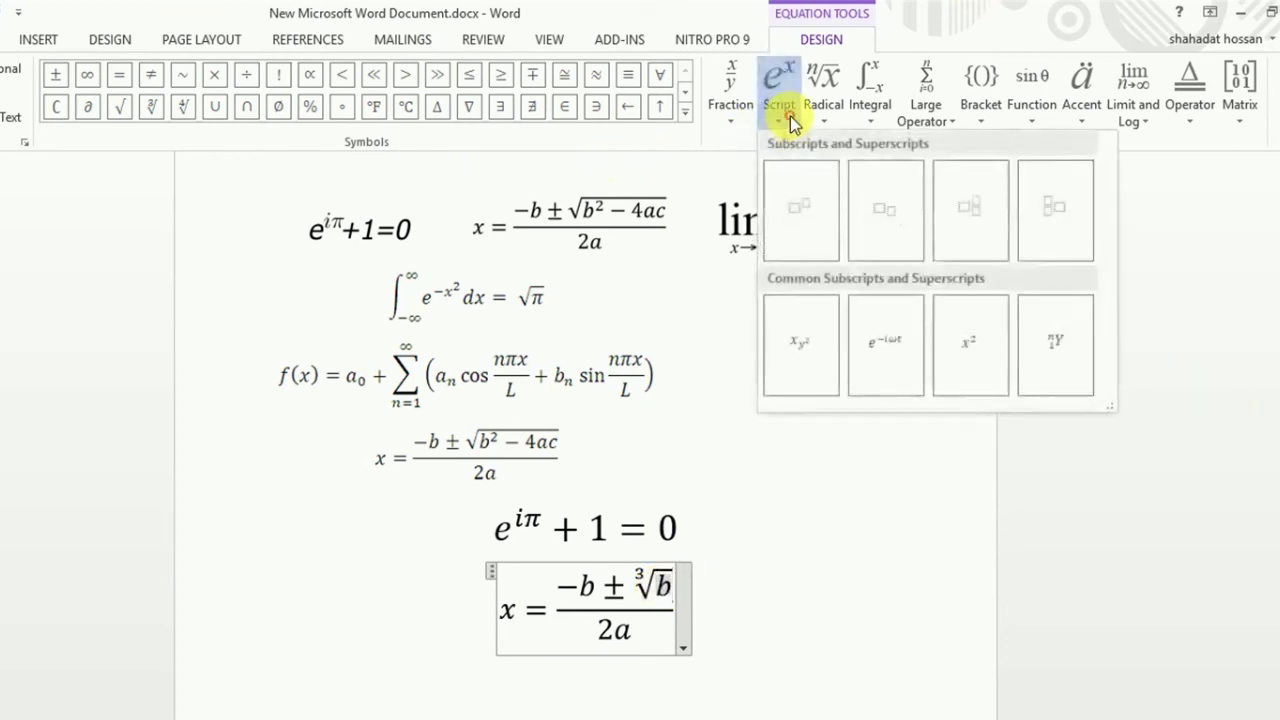
pyautogui.click(804, 218)
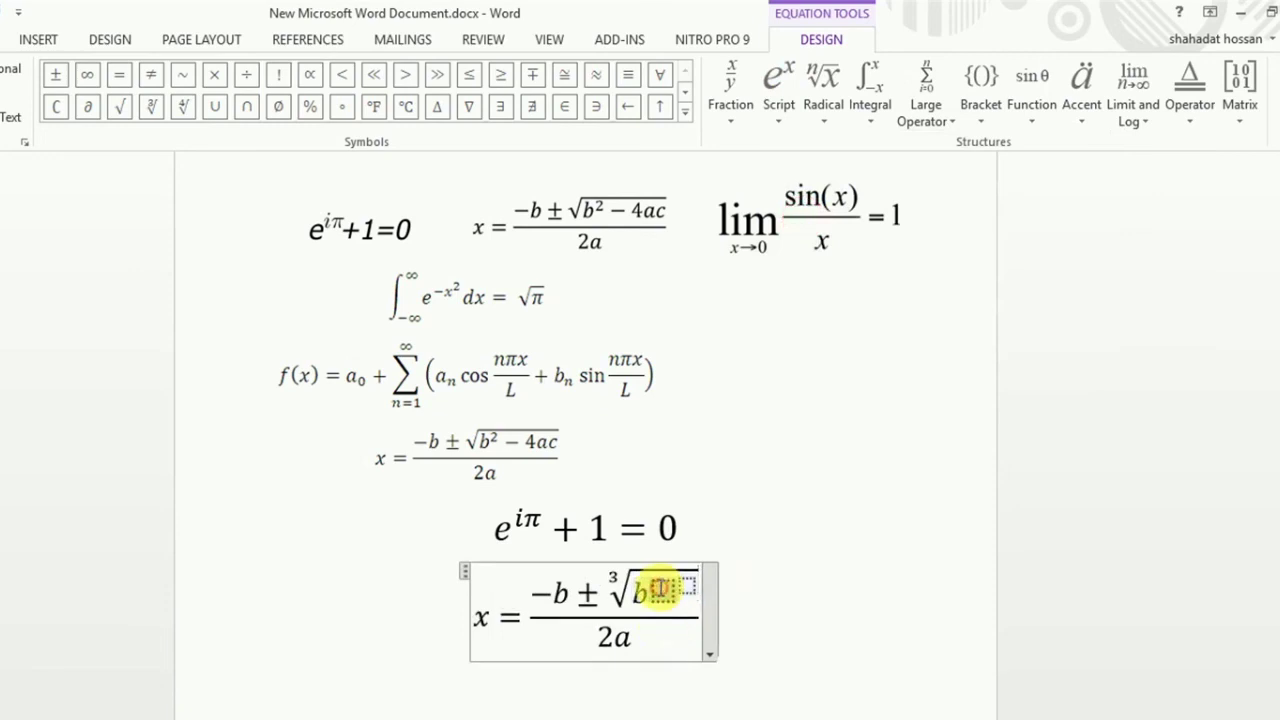
pyautogui.write('b²')
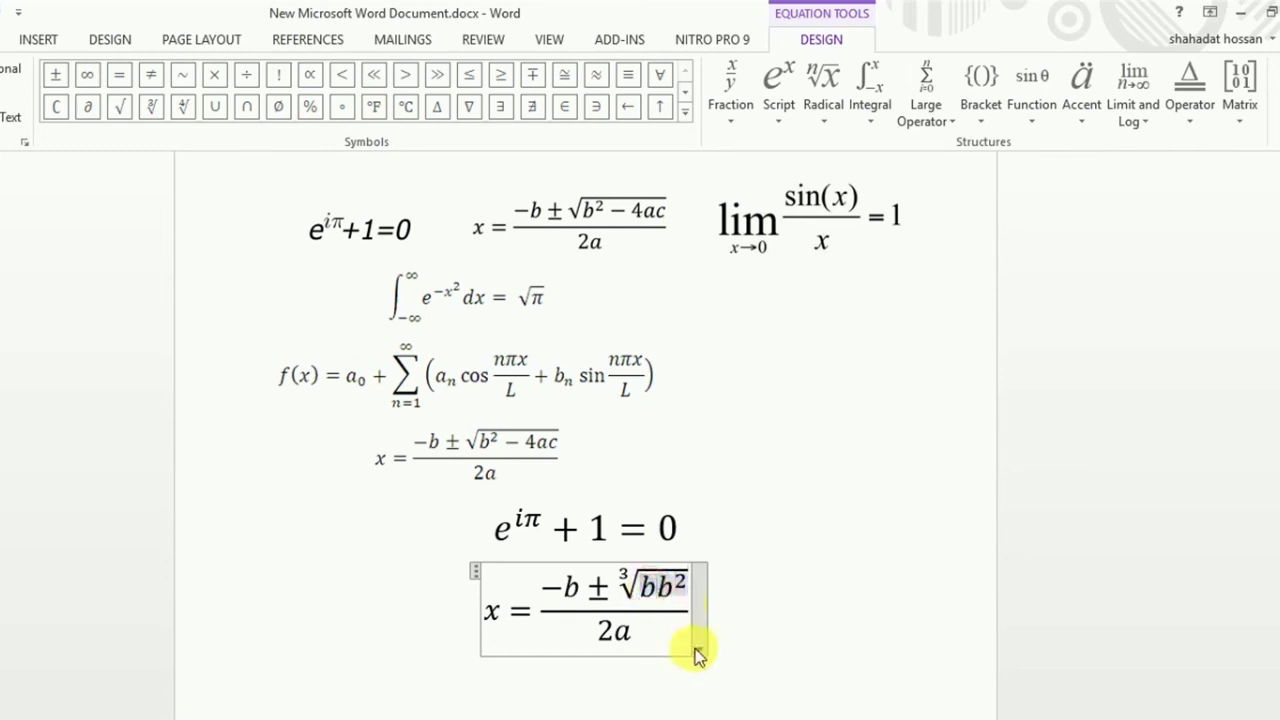
pyautogui.press('BackSpace')
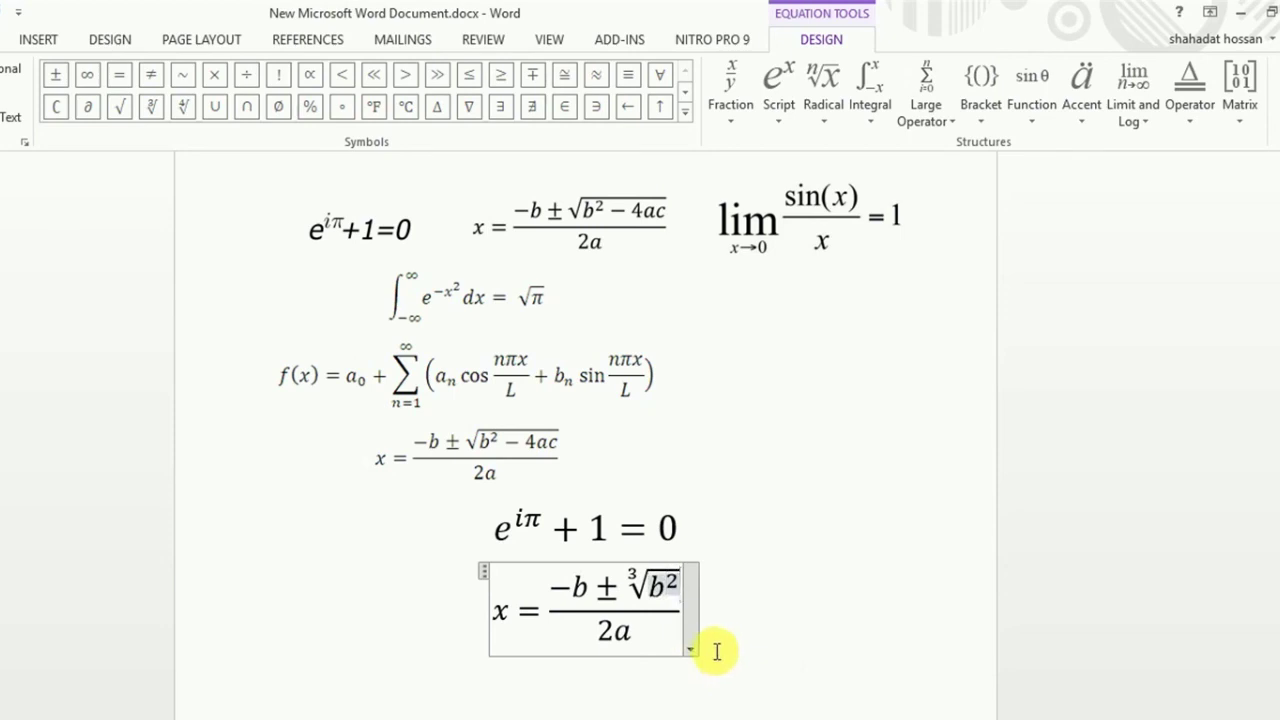
pyautogui.write('-t')
pyautogui.press('BackSpace')
pyautogui.write('4ac')
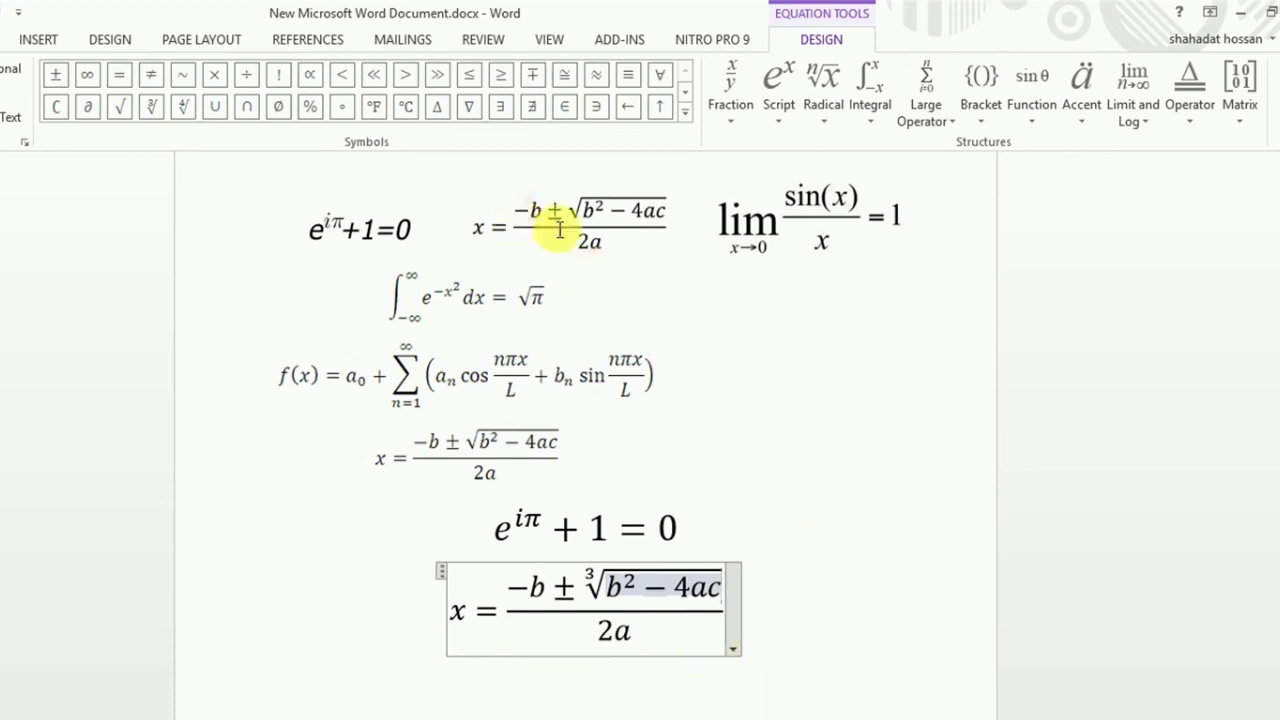
pyautogui.click(810, 606)
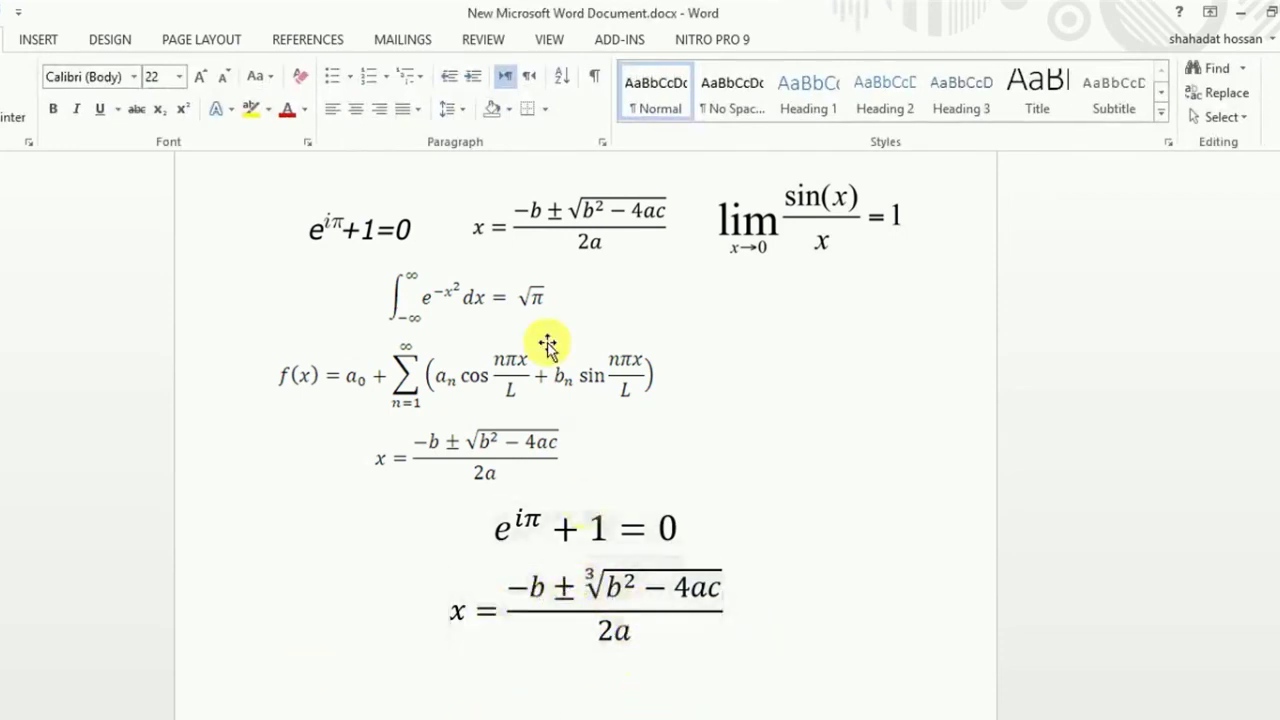
# Drag the lim sin(x)/x = 1 picture down beside Euler's identity and the cube-root formula.
pyautogui.scroll(-3, 790, 548)
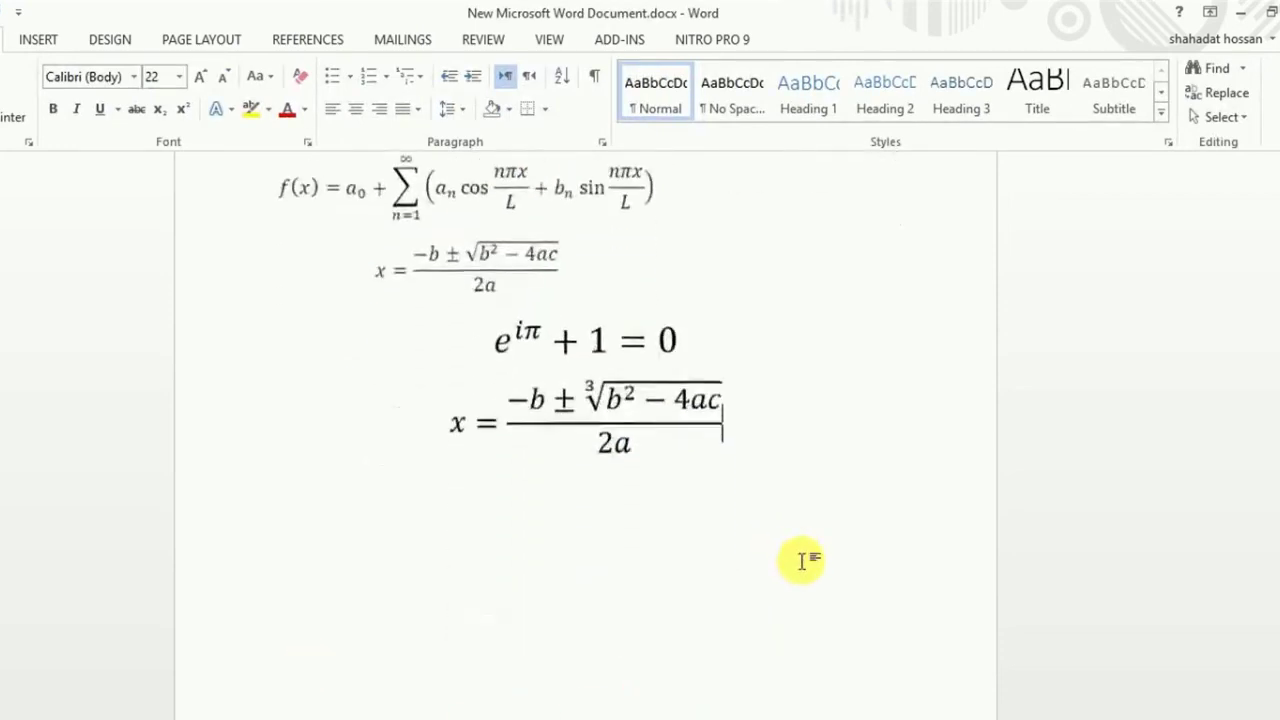
pyautogui.click(300, 522)
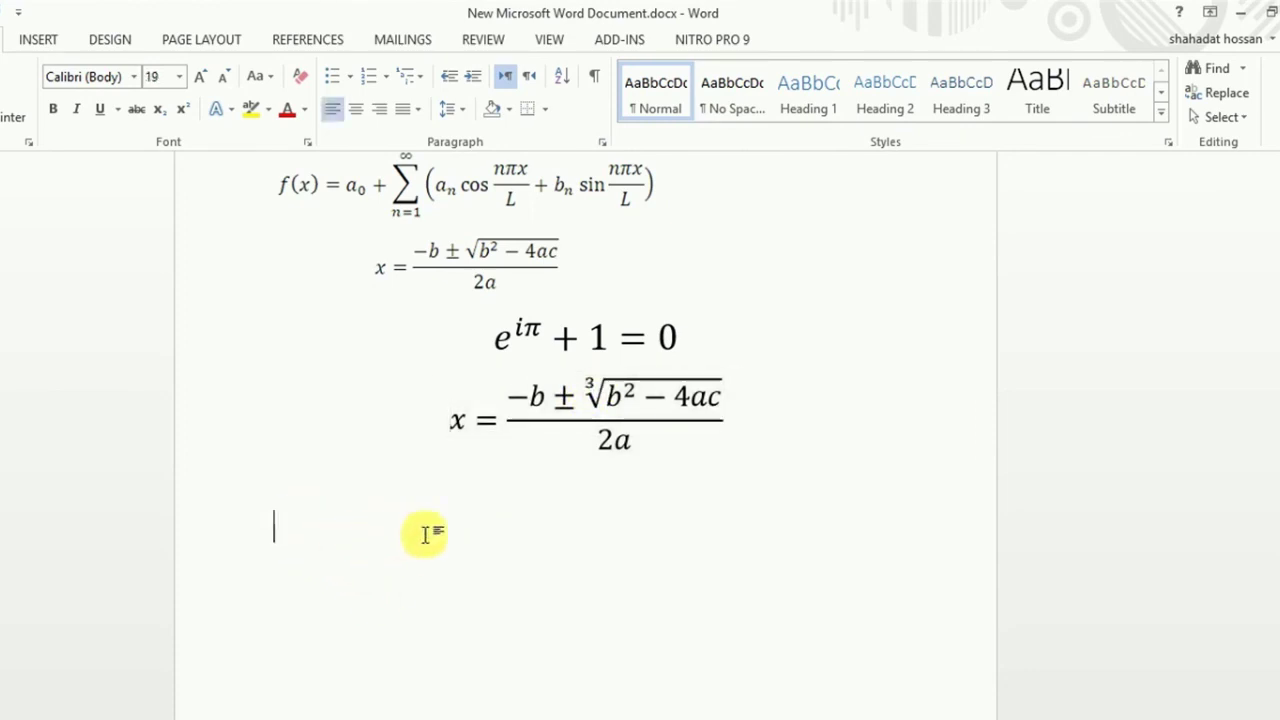
pyautogui.scroll(3, 440, 525)
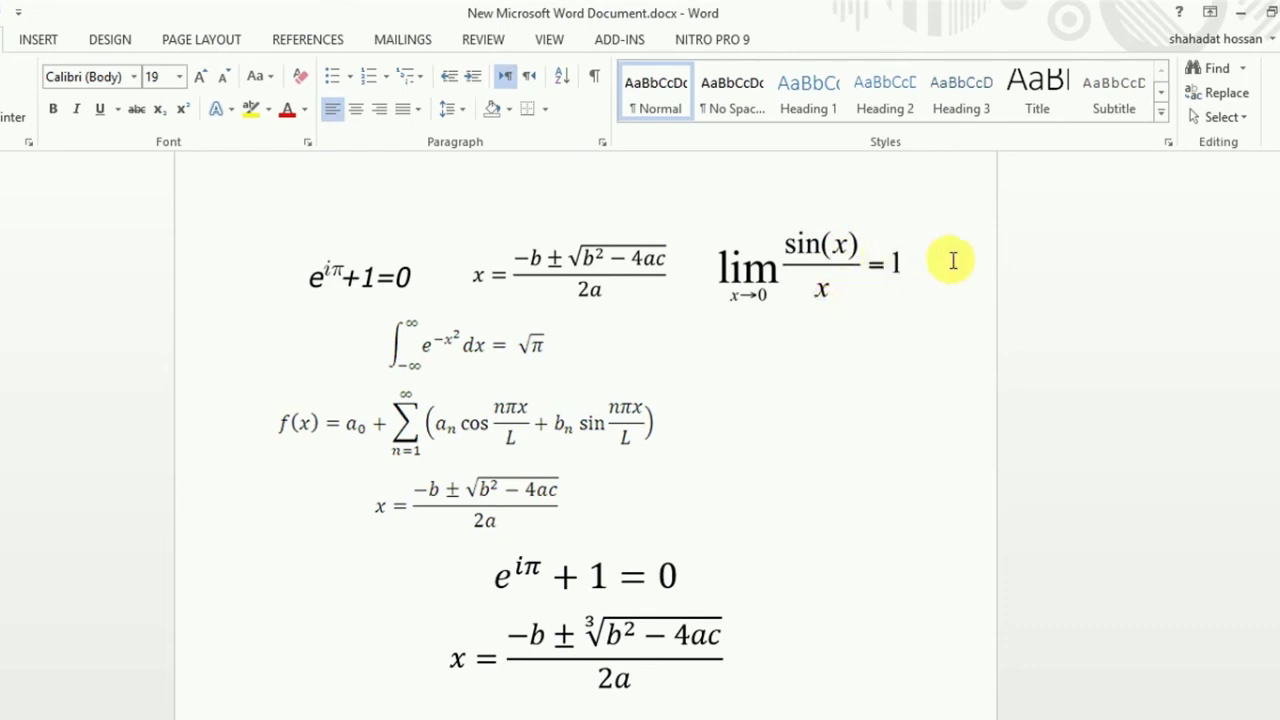
pyautogui.scroll(-2, 777, 326)
pyautogui.scroll(1, 830, 236)
pyautogui.scroll(-3, 777, 300)
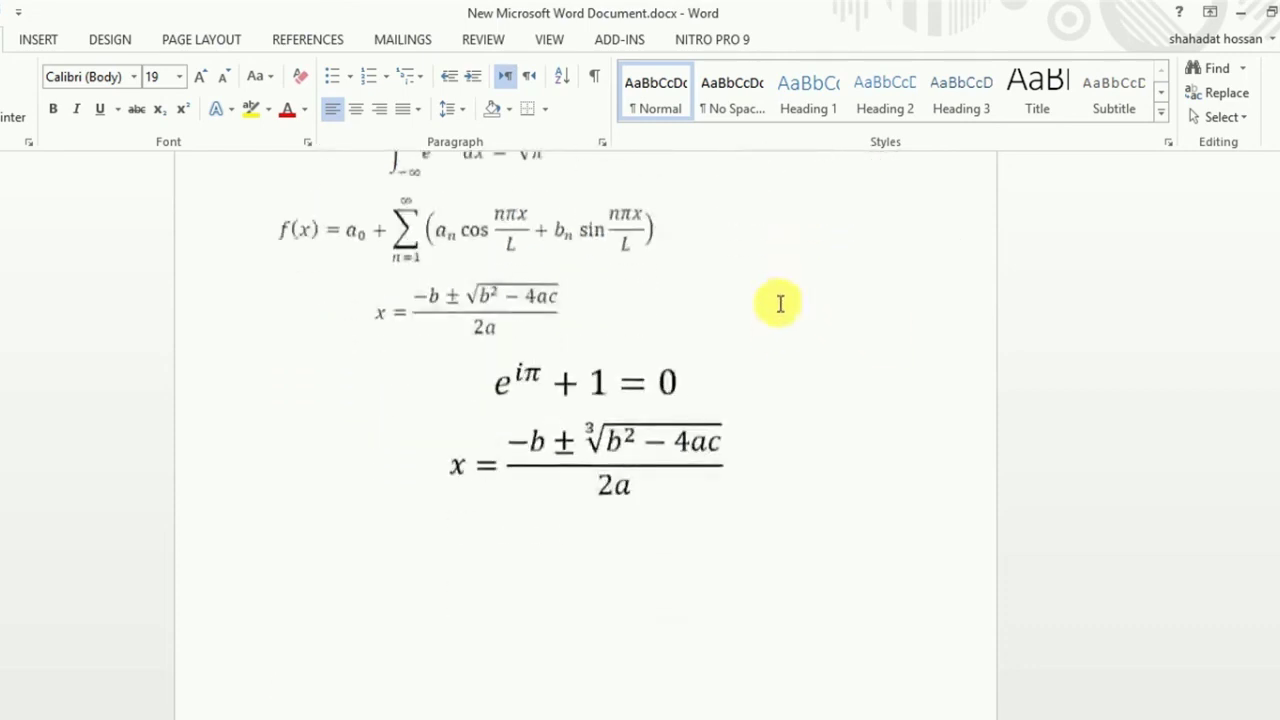
pyautogui.scroll(-1, 780, 305)
pyautogui.scroll(1, 778, 304)
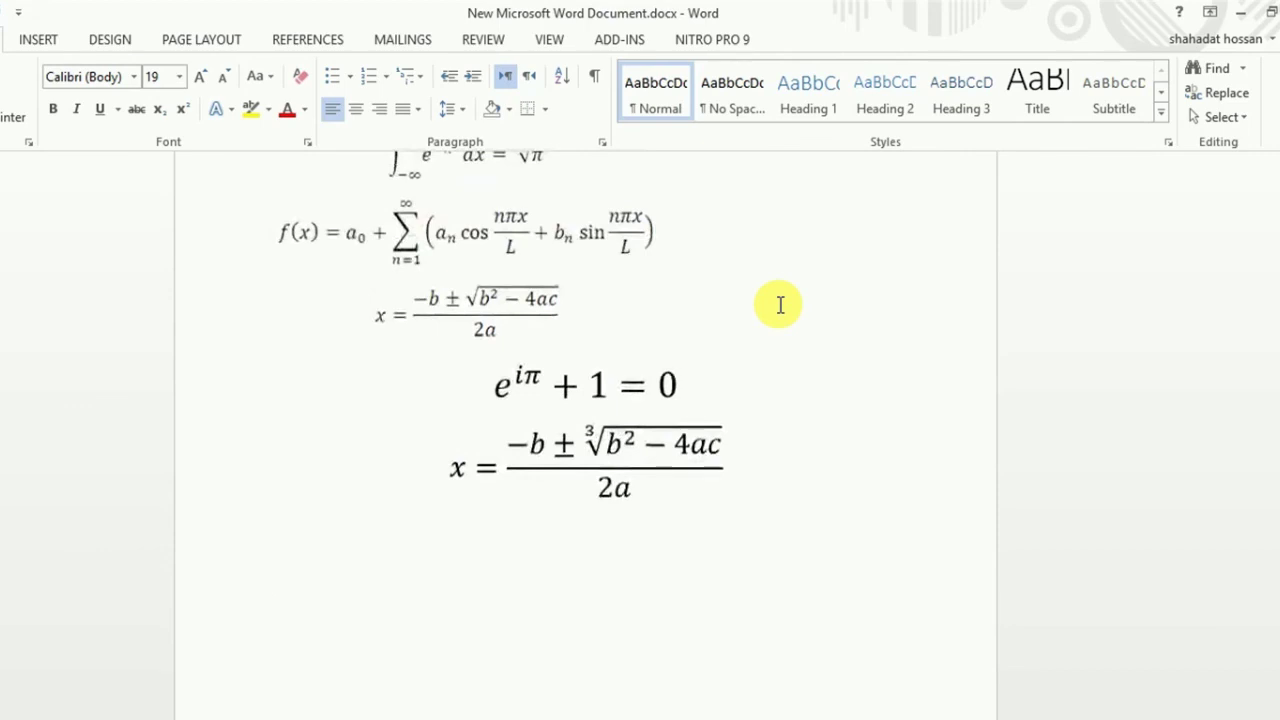
pyautogui.scroll(5, 775, 300)
pyautogui.moveTo(790, 305); pyautogui.dragTo(297, 449)
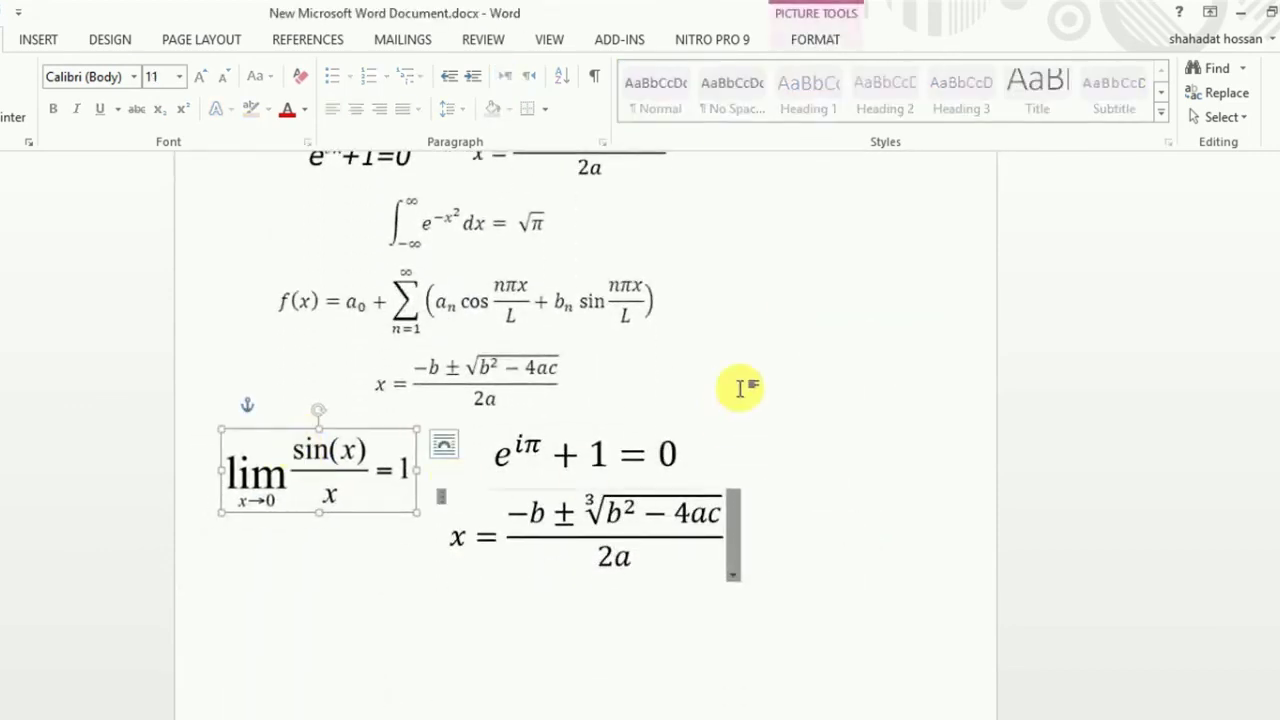
pyautogui.scroll(-2, 966, 291)
pyautogui.scroll(-2, 652, 554)
pyautogui.click(323, 507)
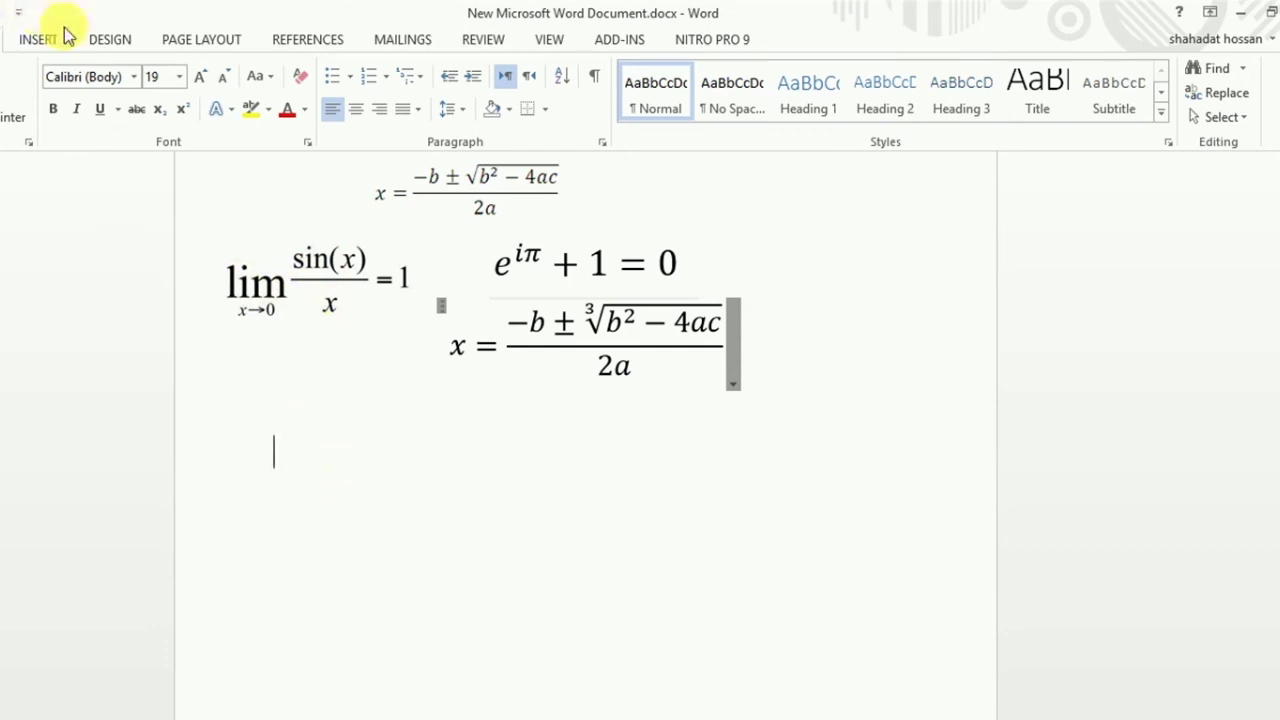
# Insert a new equation on the blank line, clearing the trial text dd and lim.
pyautogui.click(40, 44)
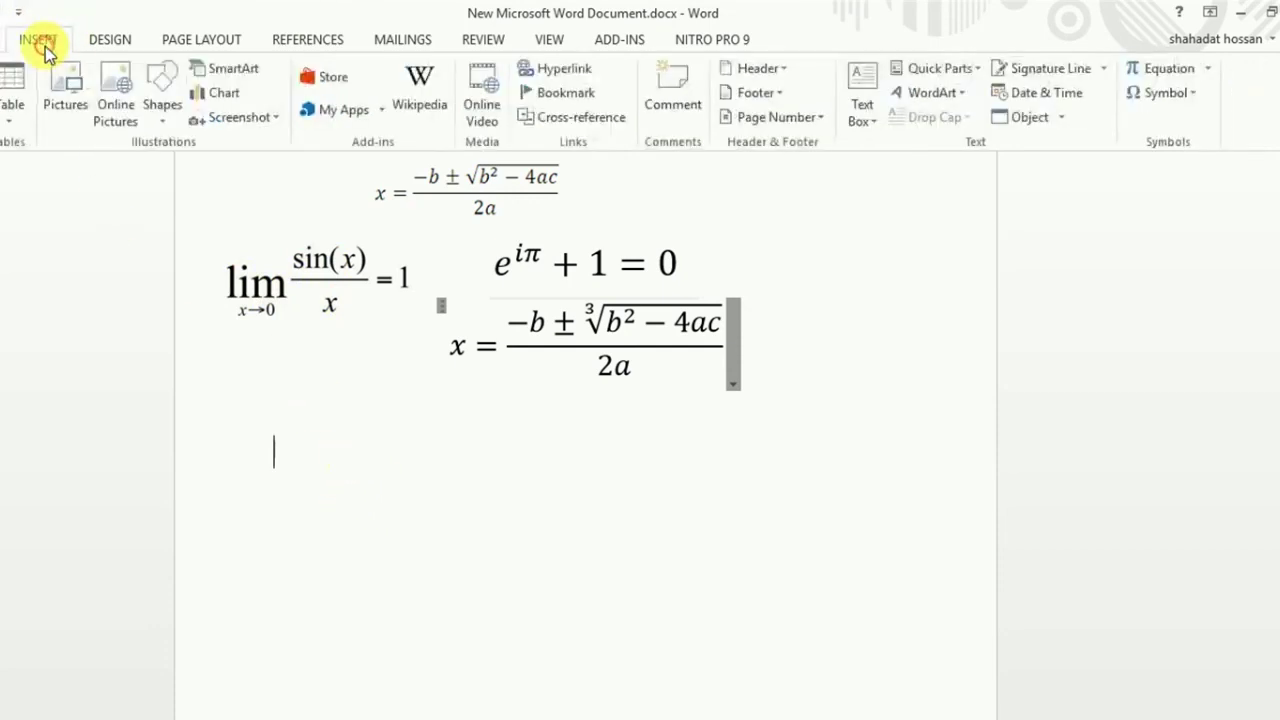
pyautogui.click(1157, 69)
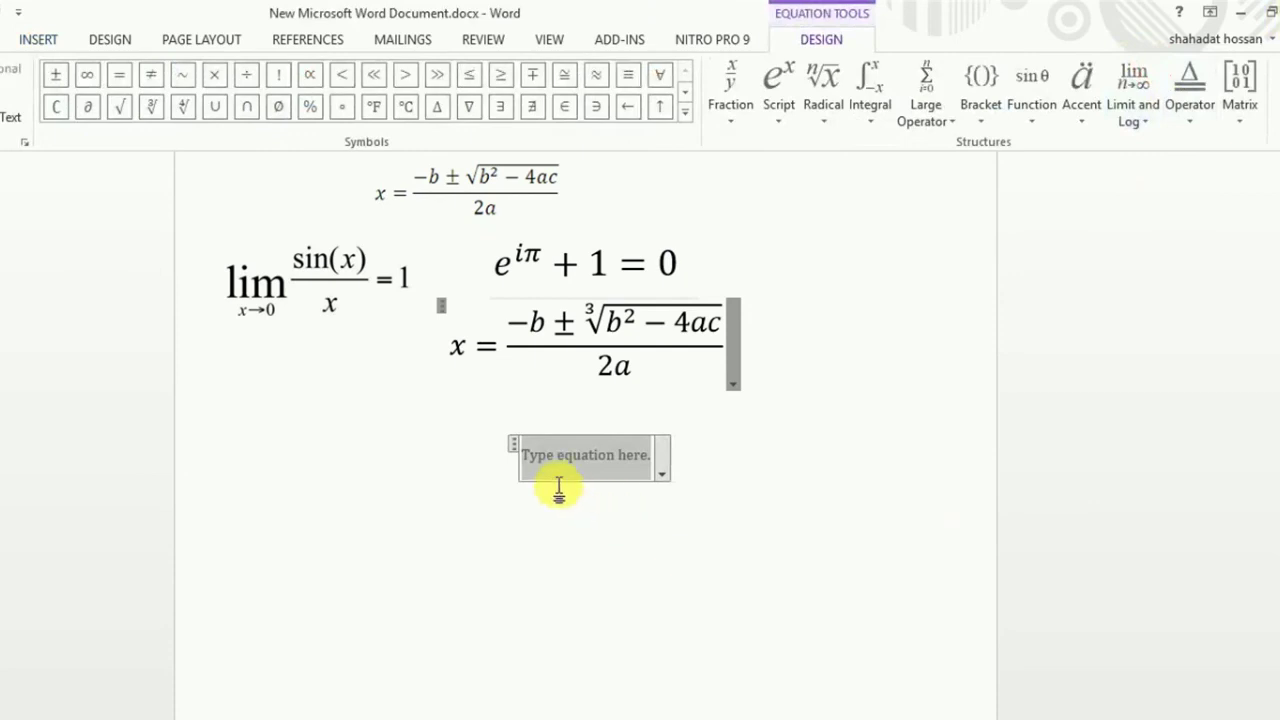
pyautogui.write('d')
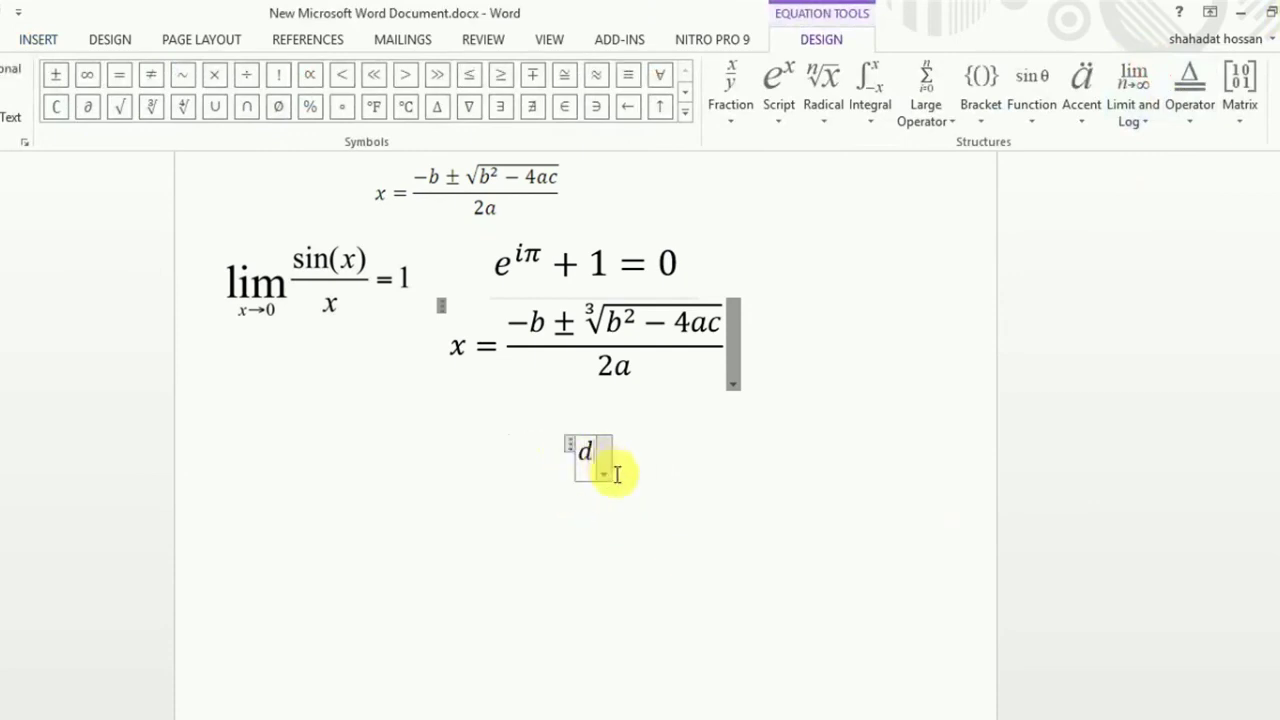
pyautogui.write('d')
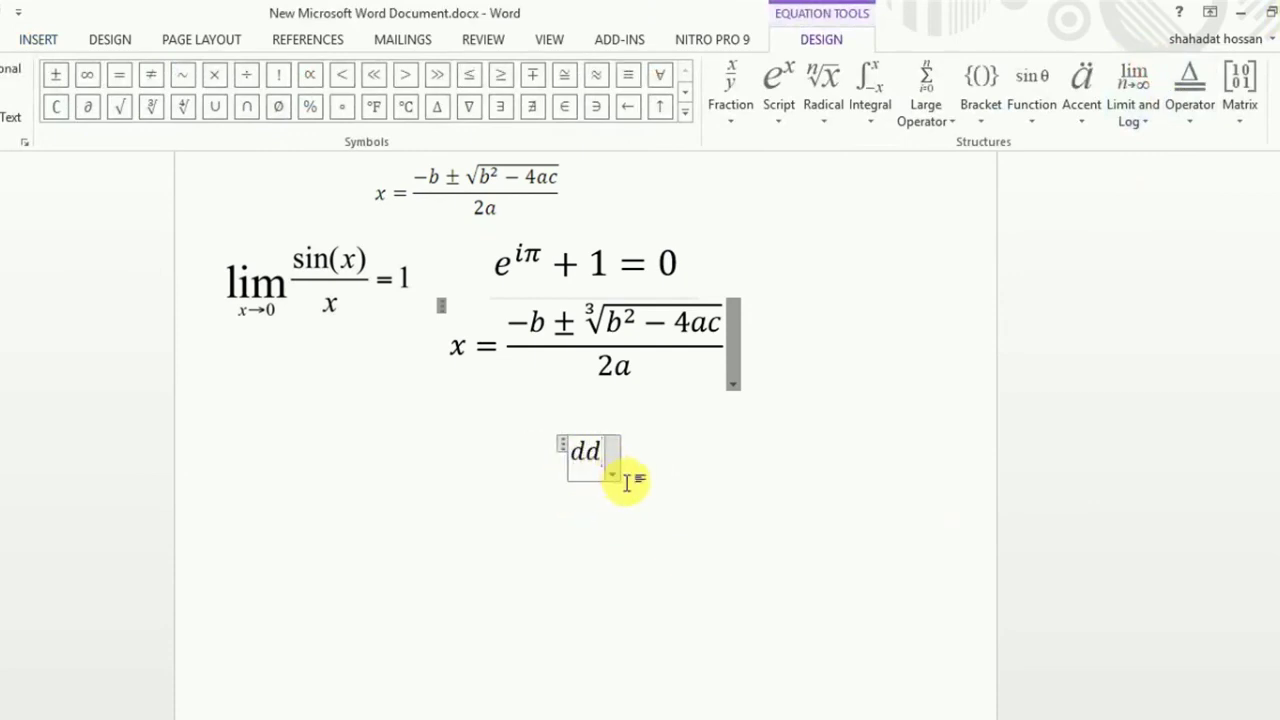
pyautogui.press('BackSpace')
pyautogui.press('BackSpace')
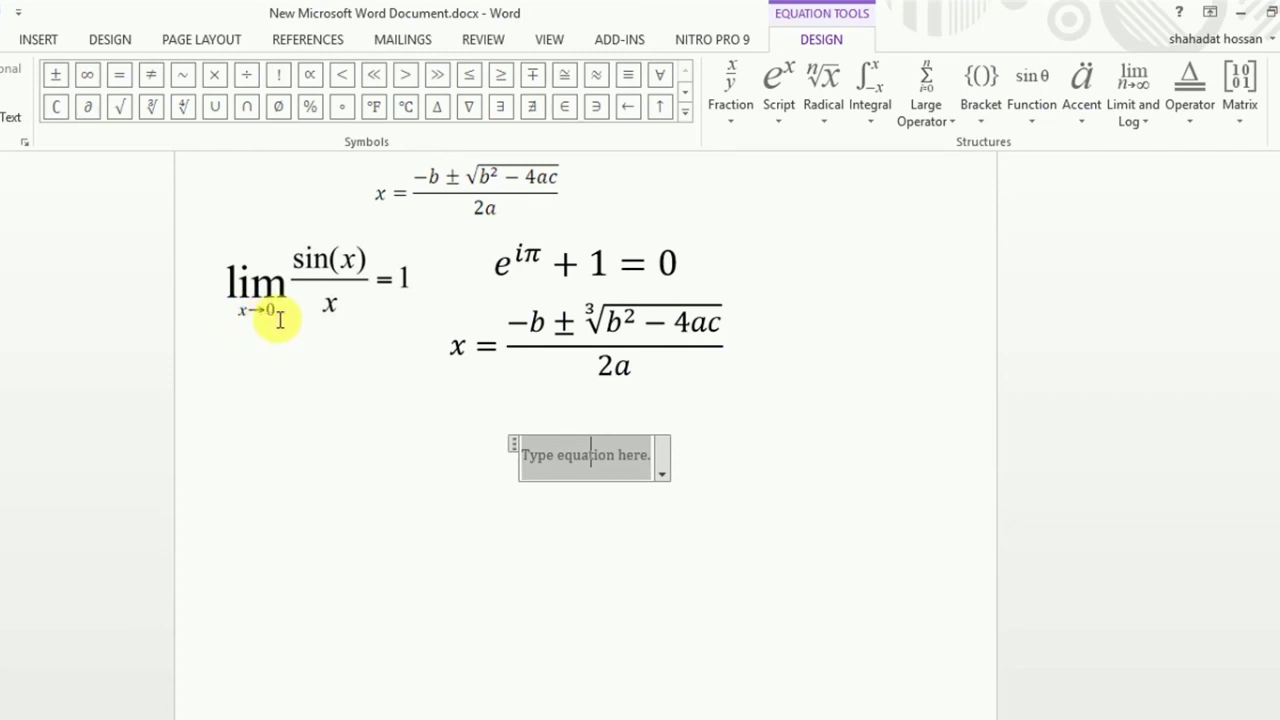
pyautogui.write('lim')
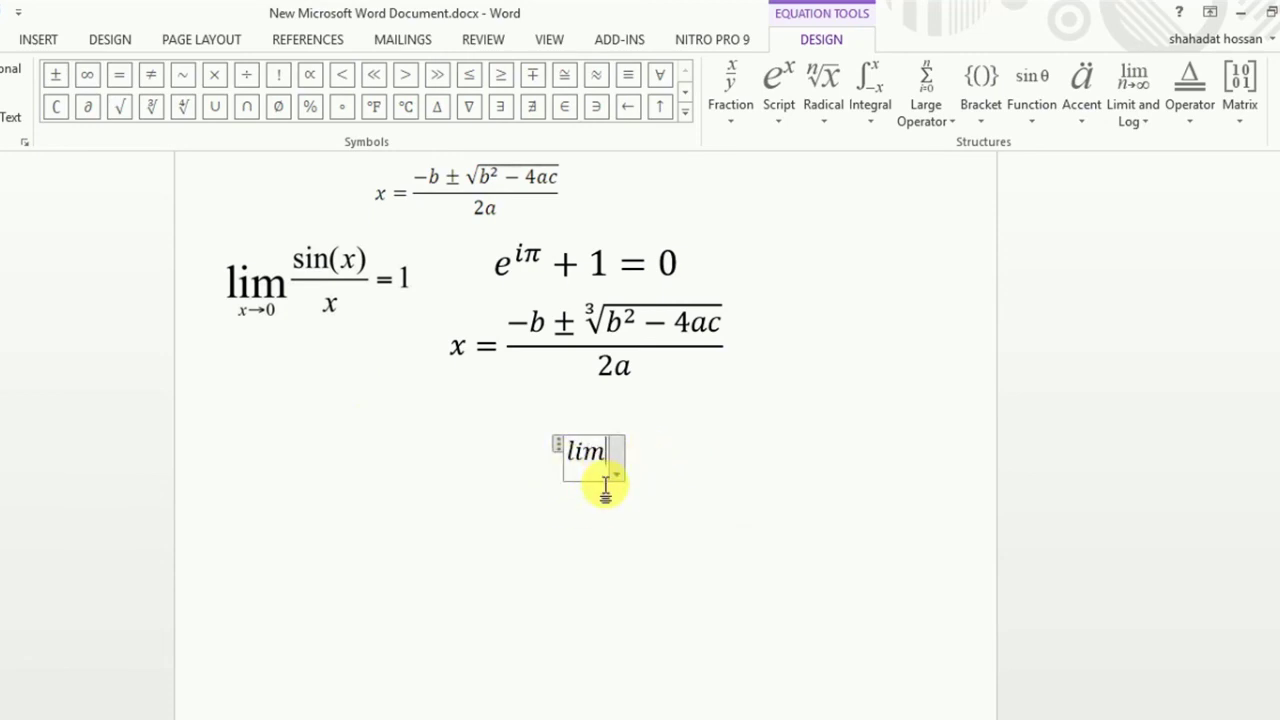
pyautogui.press('Return')
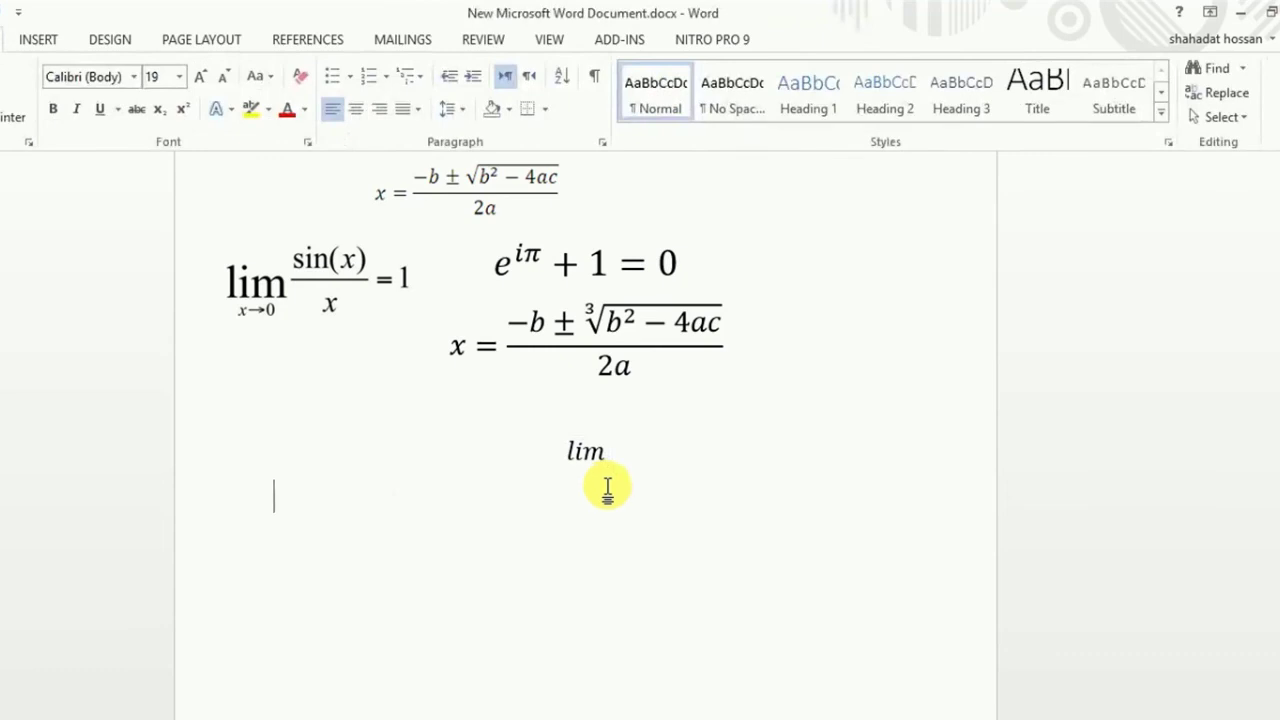
pyautogui.click(603, 451)
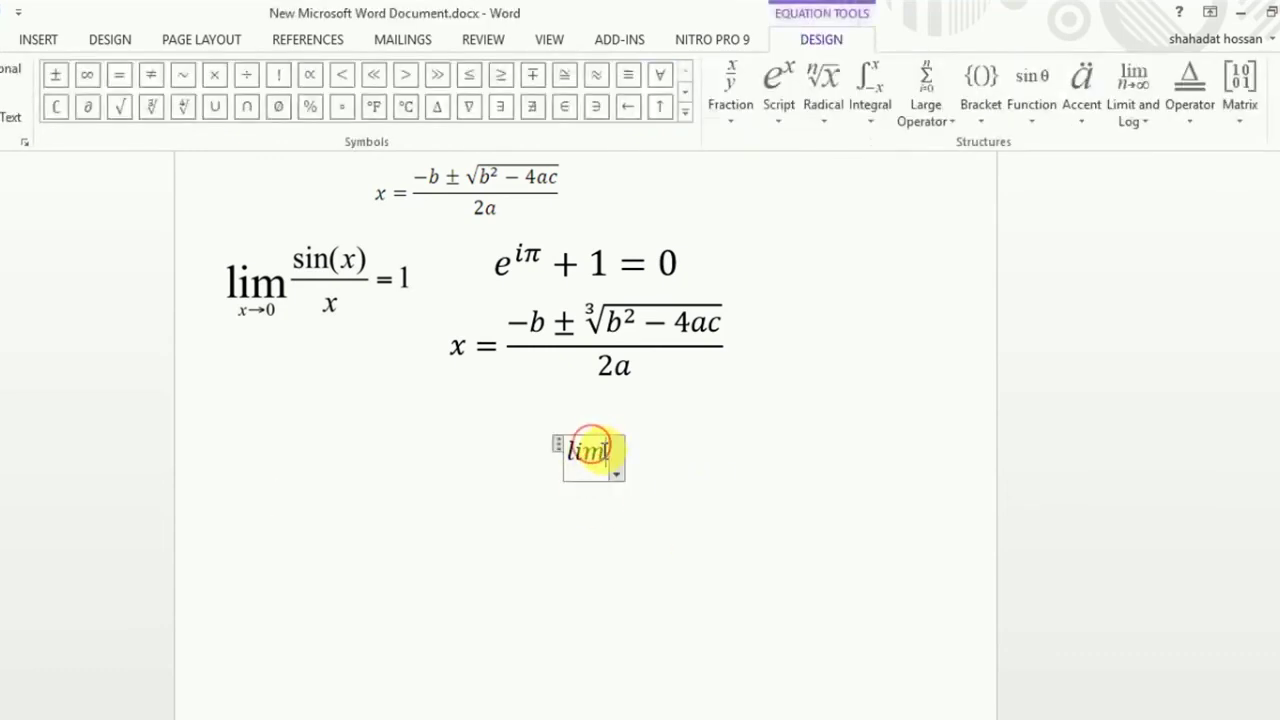
pyautogui.press('BackSpace')
pyautogui.press('BackSpace')
pyautogui.press('BackSpace')
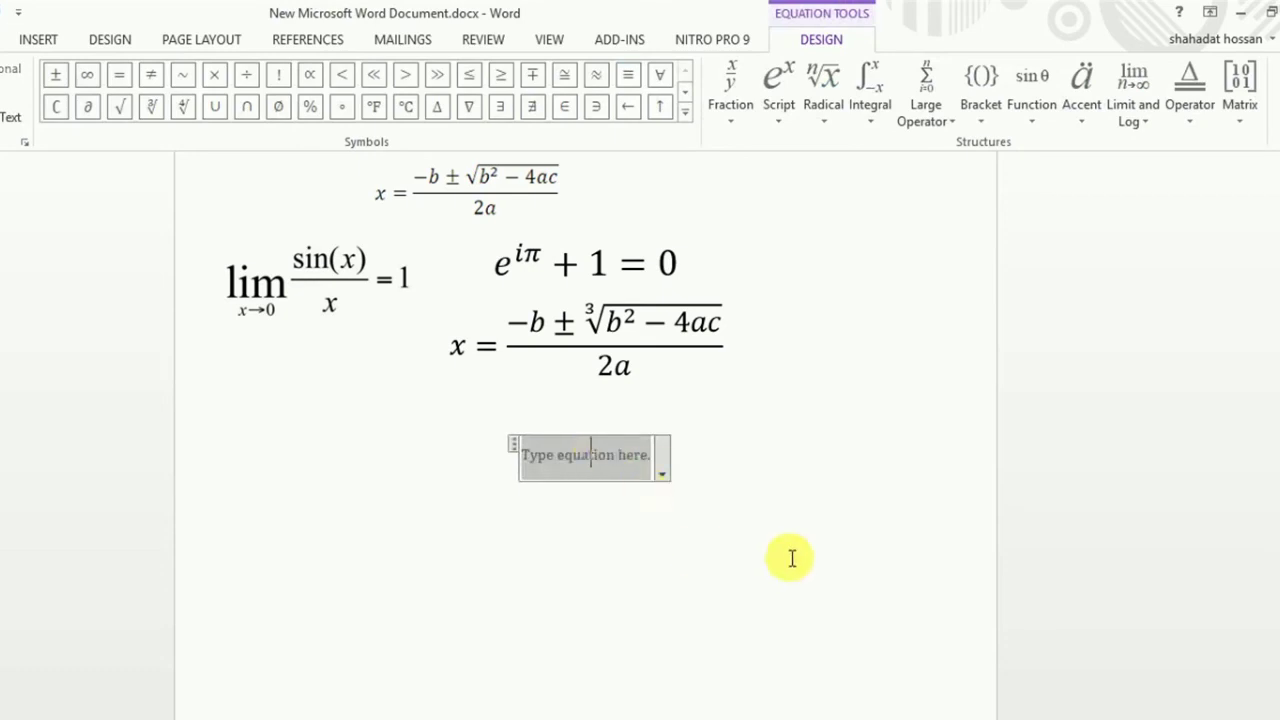
pyautogui.click(1131, 106)
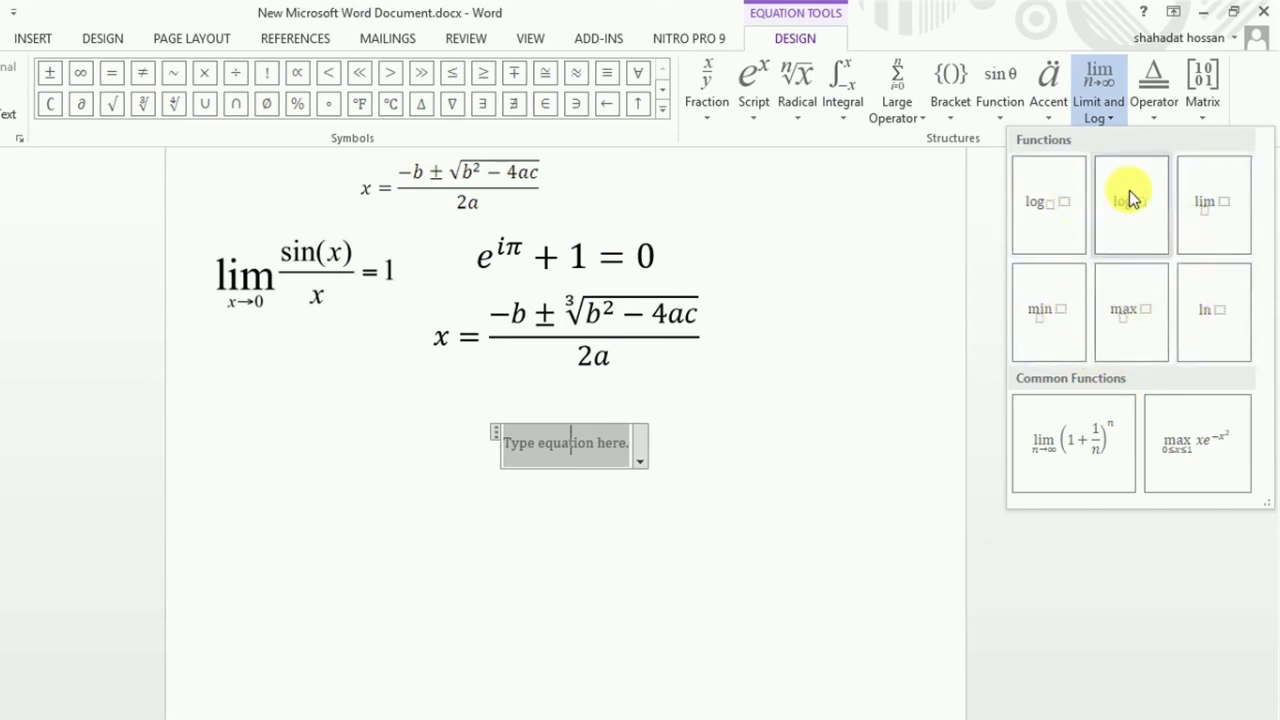
# Insert a plain lim structure from the Limit and Log gallery into the empty equation.
pyautogui.click(1110, 116)
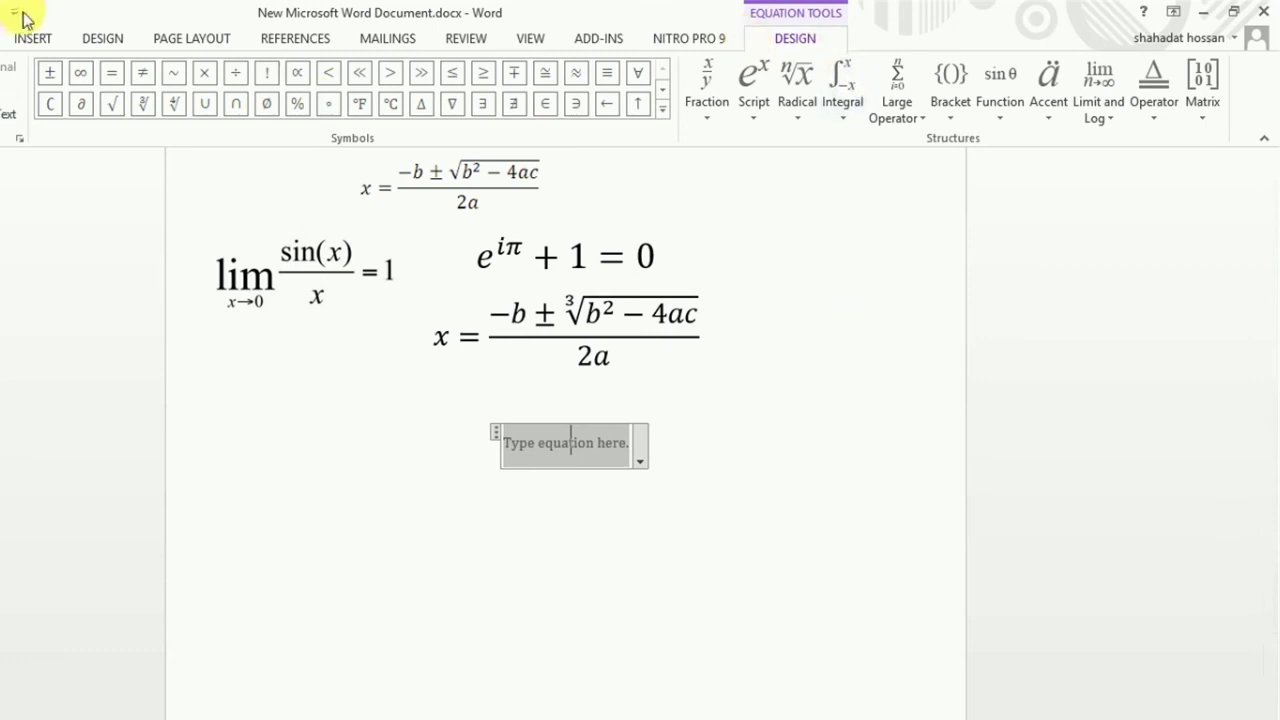
pyautogui.click(30, 38)
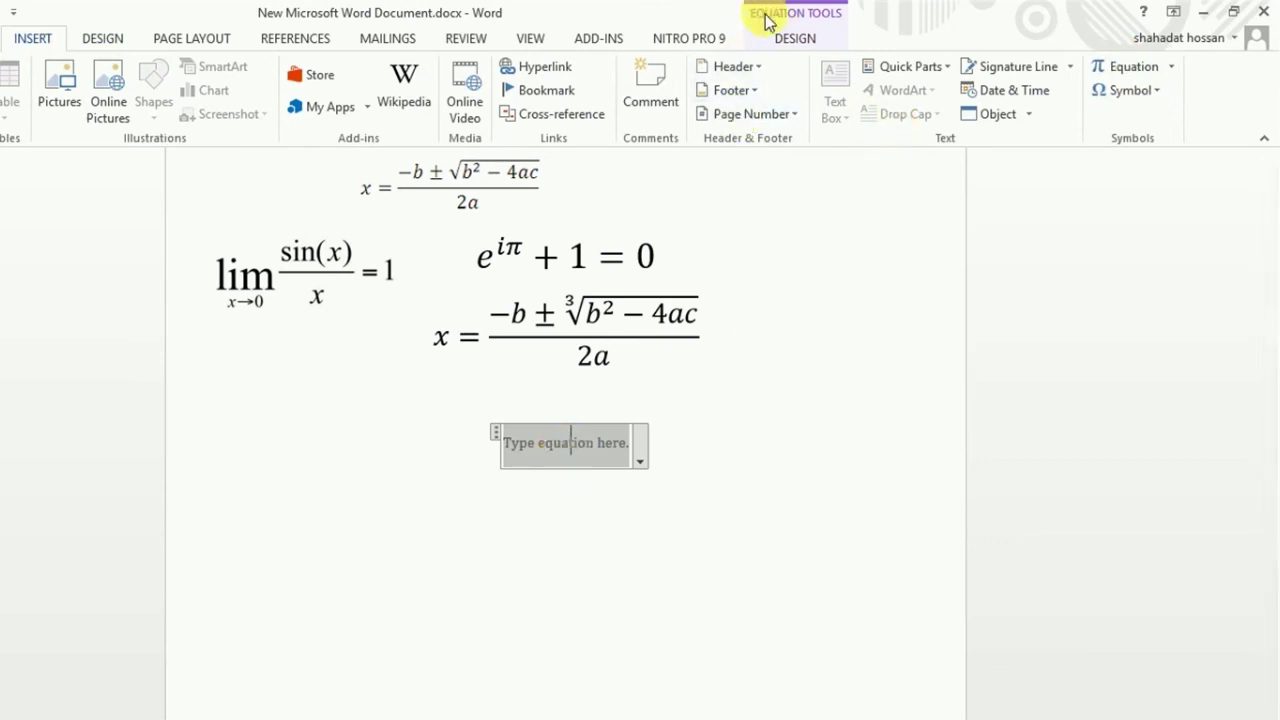
pyautogui.click(811, 40)
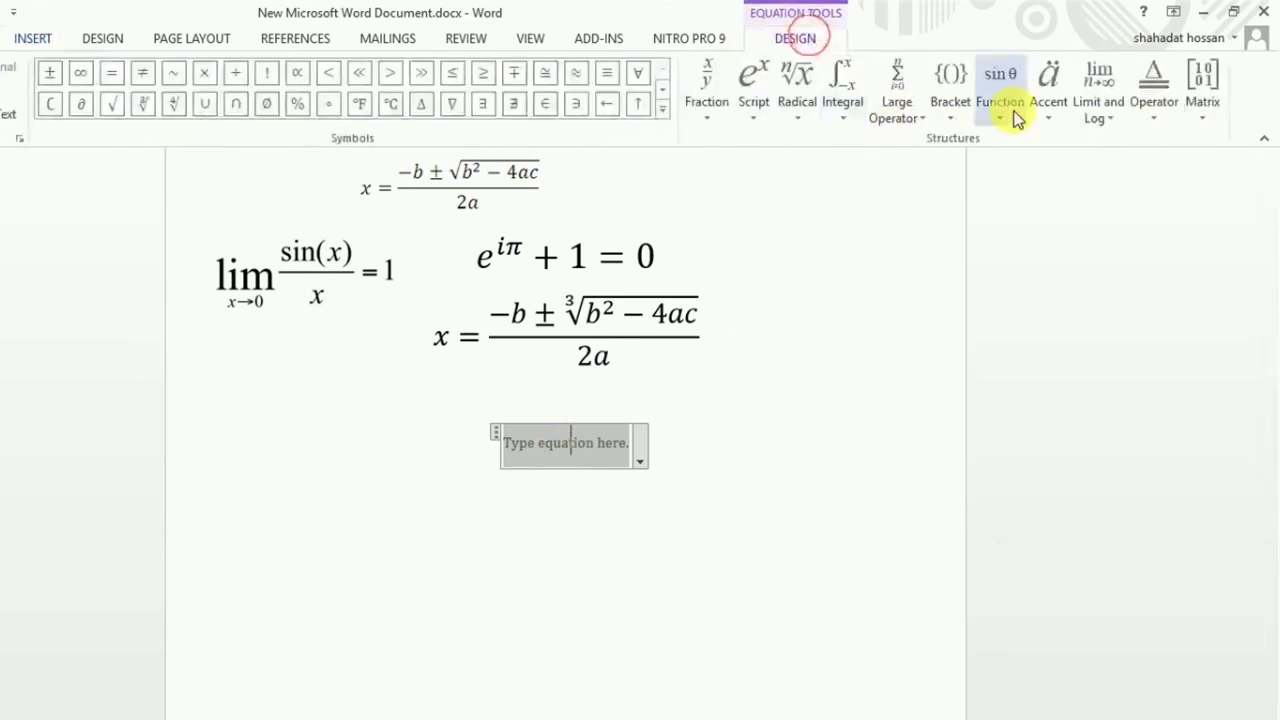
pyautogui.click(1100, 116)
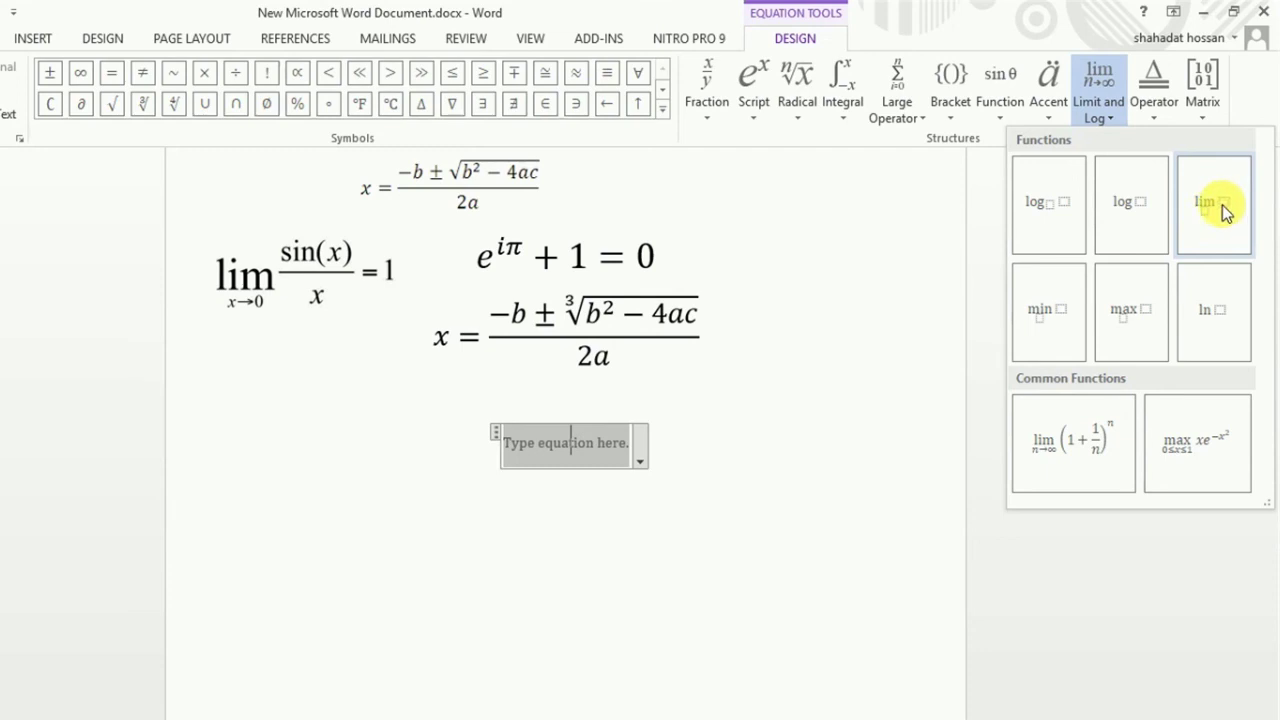
pyautogui.click(1224, 210)
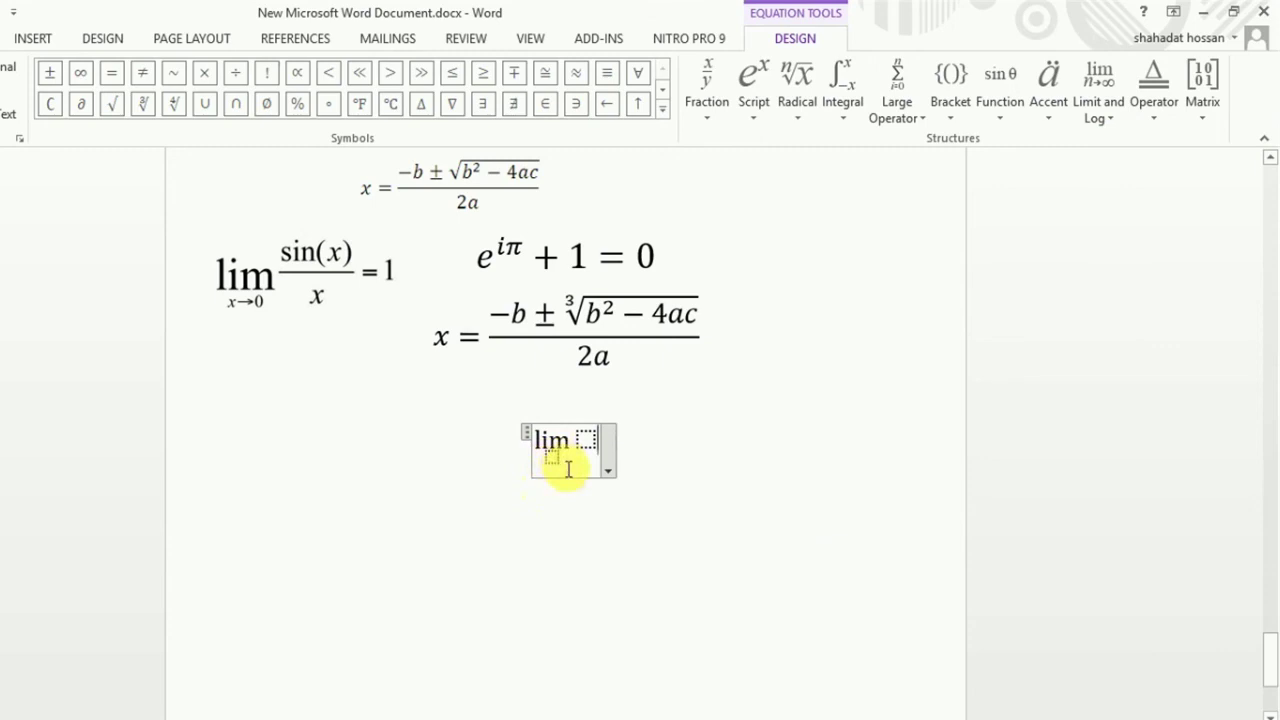
# Enlarge the equation font and set the limit's lower bound to x→0.
pyautogui.hotkey('ctrl', ']')
pyautogui.hotkey('ctrl', ']')
pyautogui.hotkey('ctrl', ']')
pyautogui.hotkey('ctrl', ']')
pyautogui.hotkey('ctrl', ']')
pyautogui.hotkey('ctrl', ']')
pyautogui.hotkey('ctrl', ']')
pyautogui.hotkey('ctrl', ']')
pyautogui.hotkey('ctrl', ']')
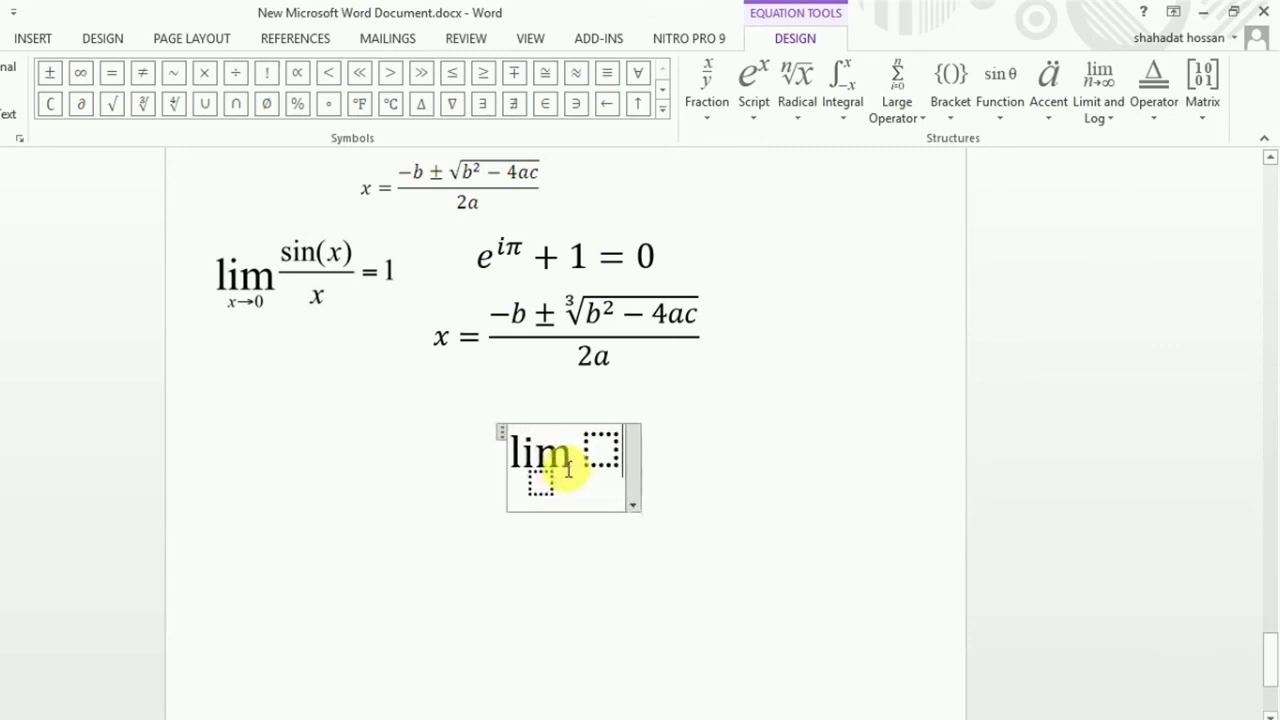
pyautogui.click(541, 487)
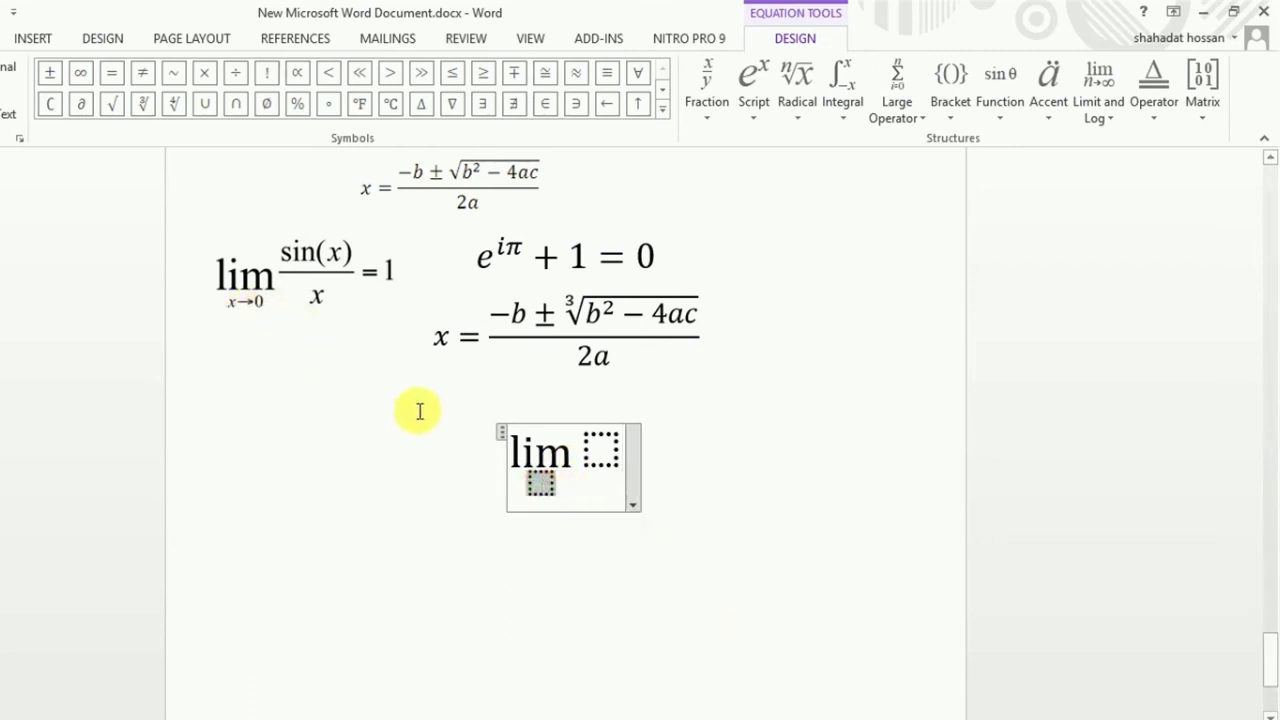
pyautogui.write('x')
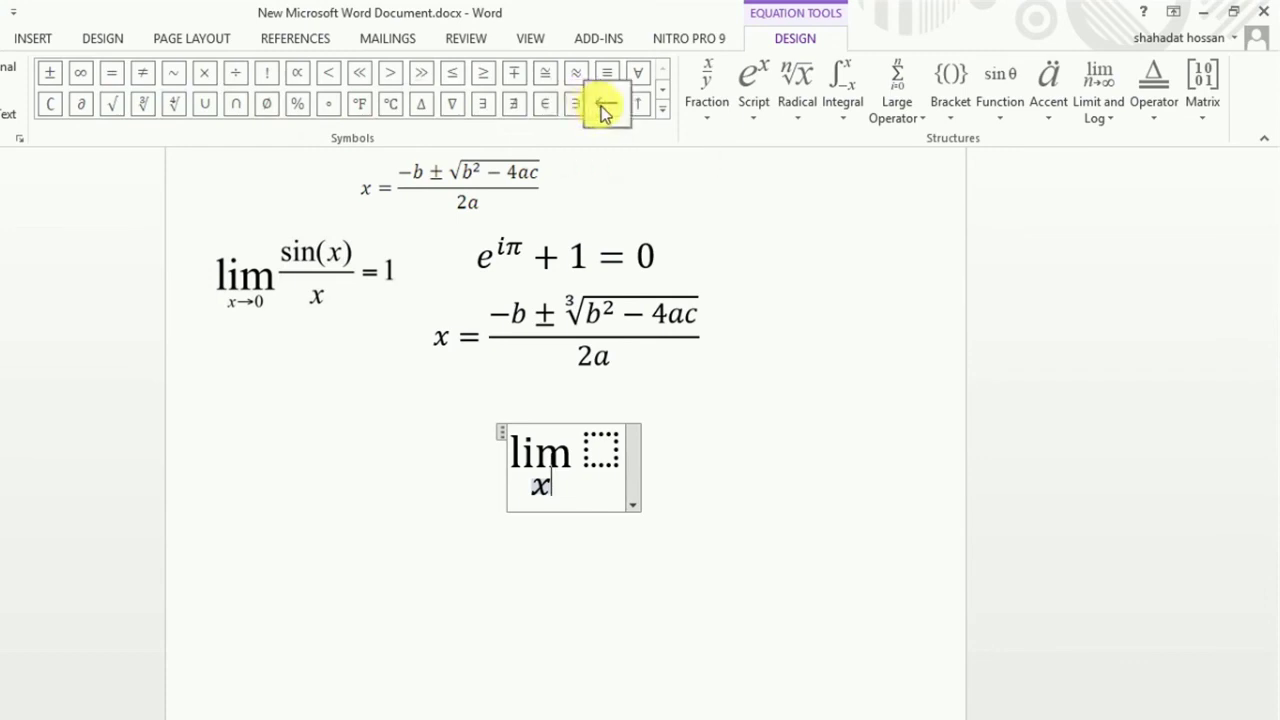
pyautogui.click(662, 110)
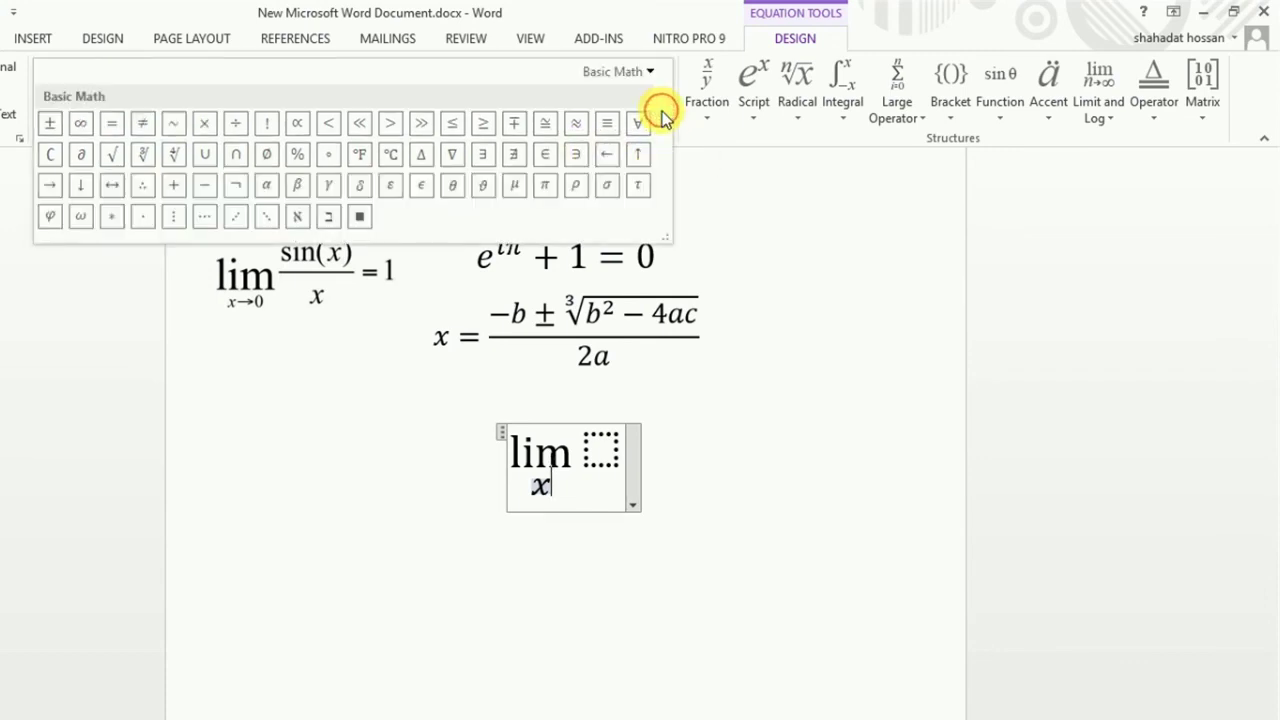
pyautogui.click(47, 188)
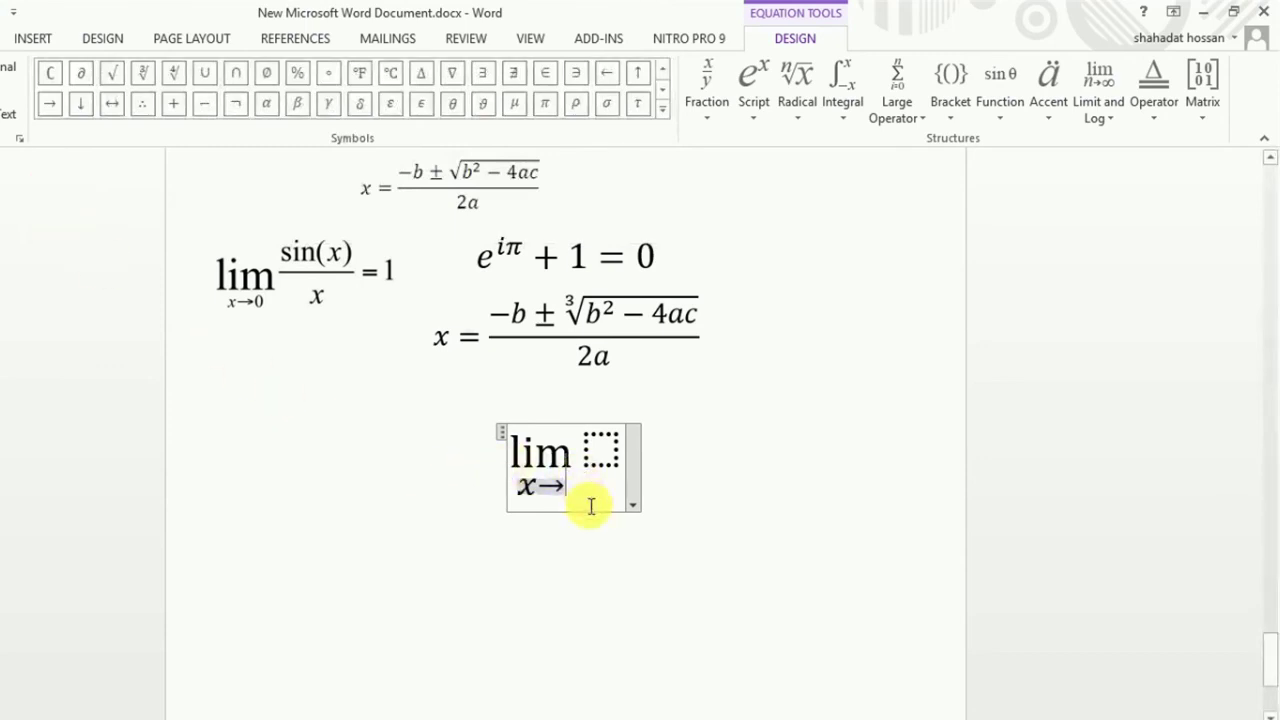
pyautogui.write('0')
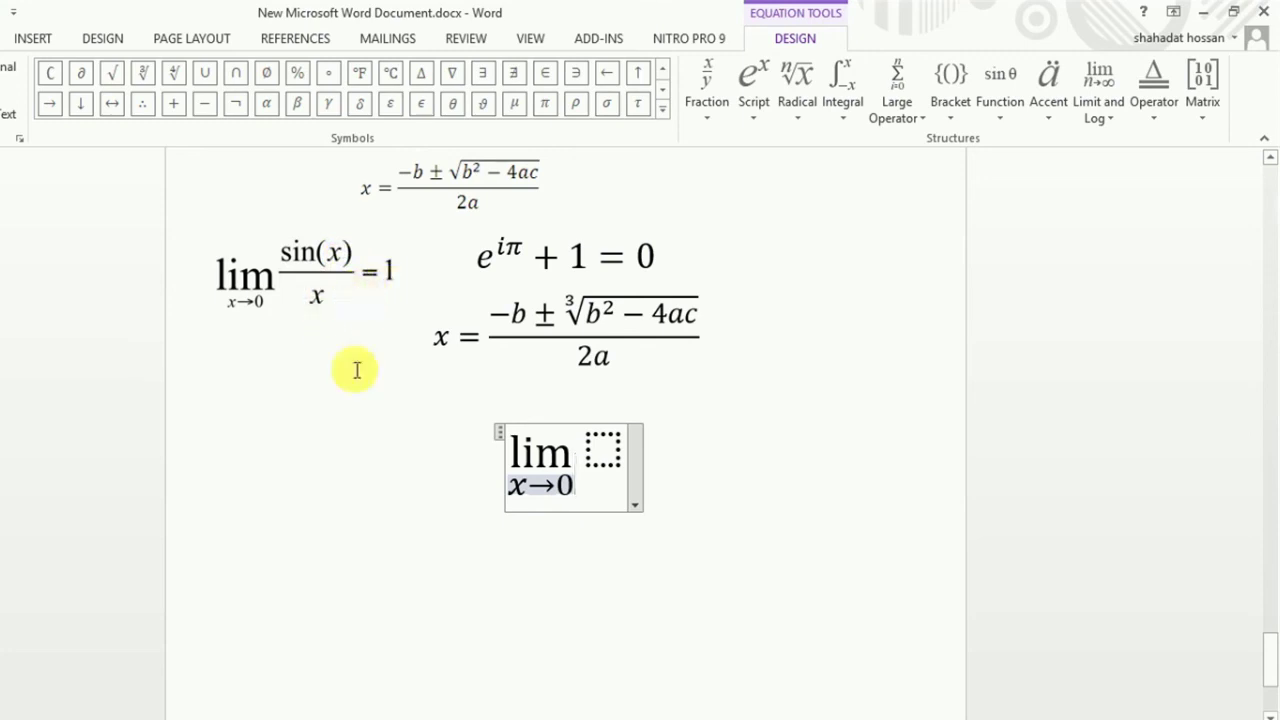
# Type sin (x) as the limit's function.
pyautogui.click(610, 452)
pyautogui.write('s')
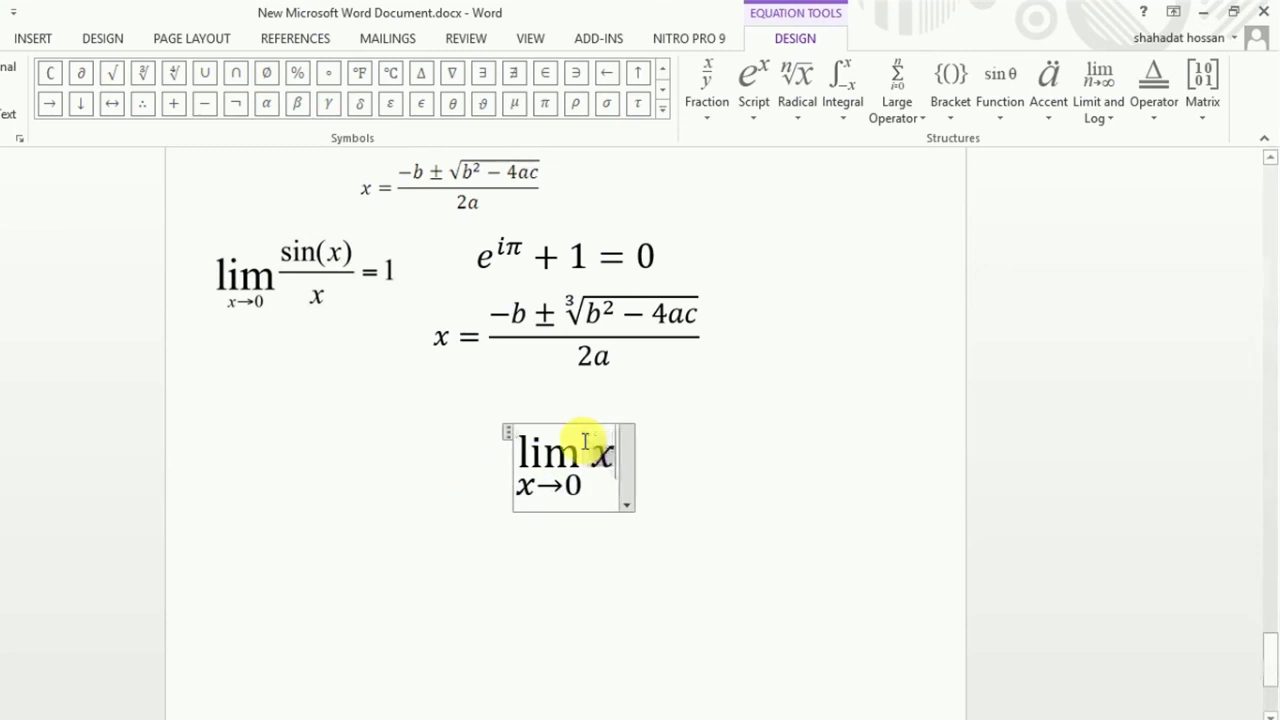
pyautogui.write('n')
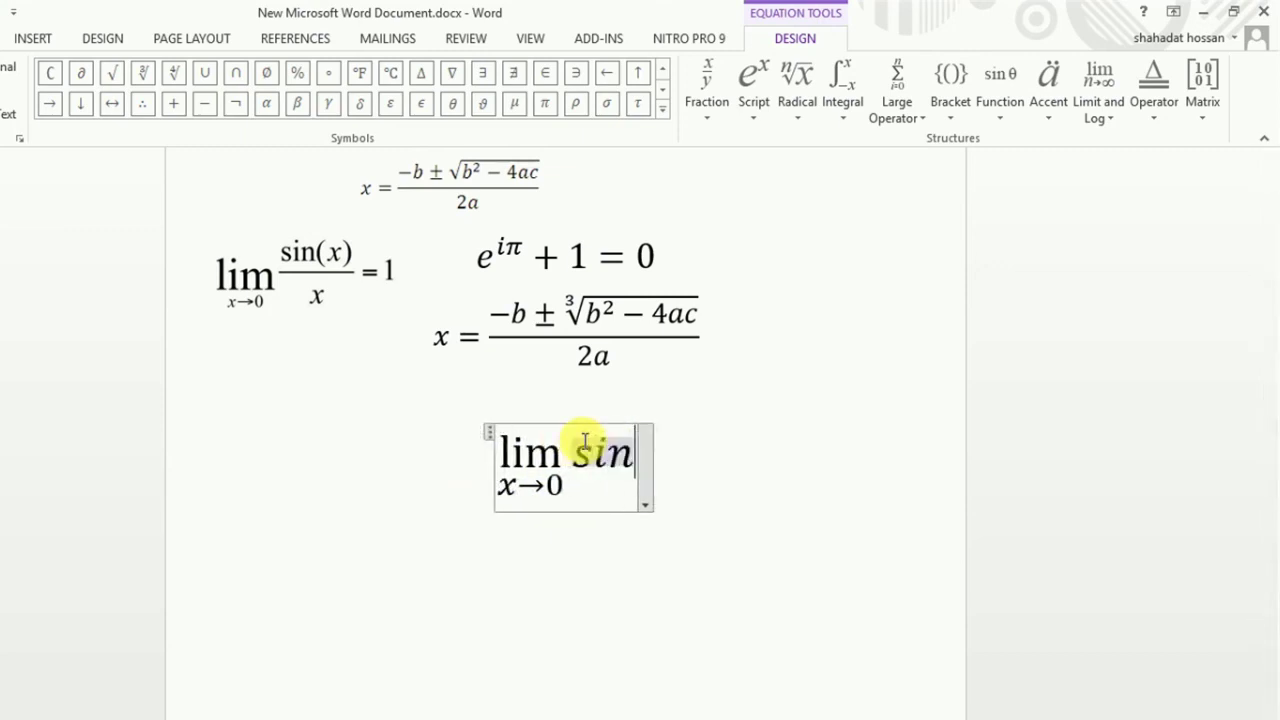
pyautogui.write(' (')
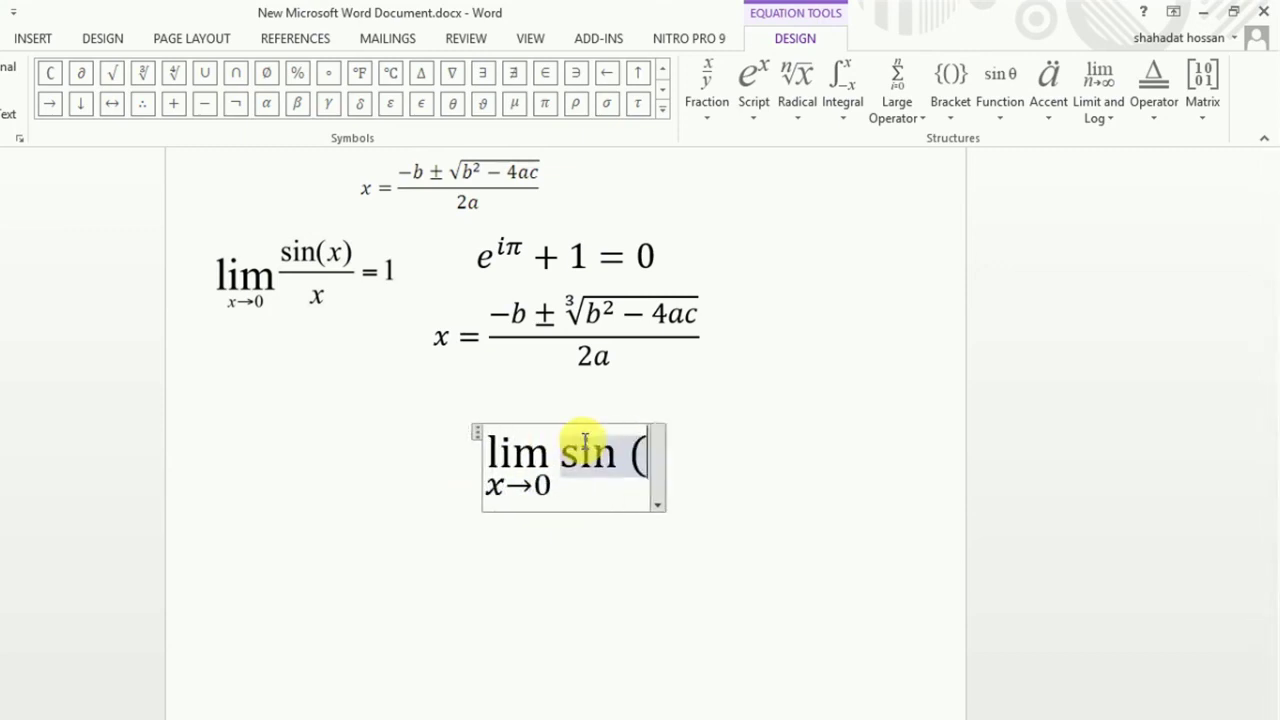
pyautogui.write('x)')
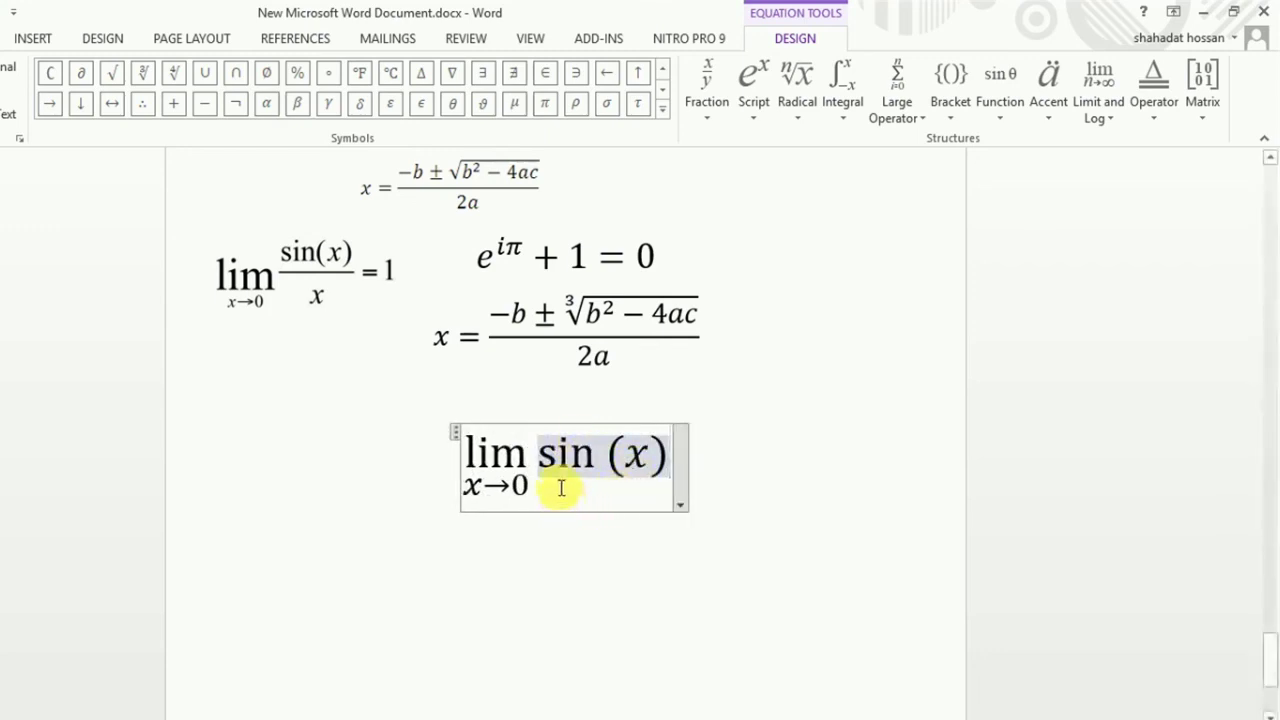
pyautogui.click(709, 110)
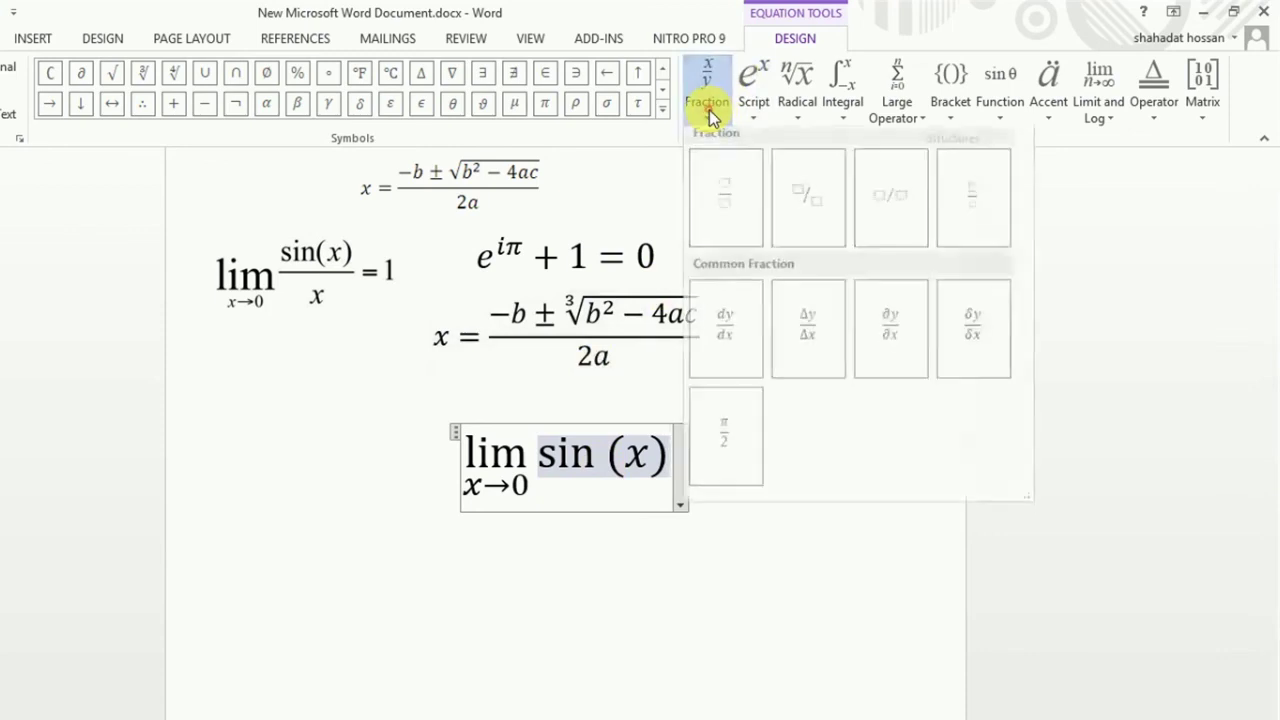
# Erase sin (x) and a stray stacked fraction after the limit.
pyautogui.click(716, 200)
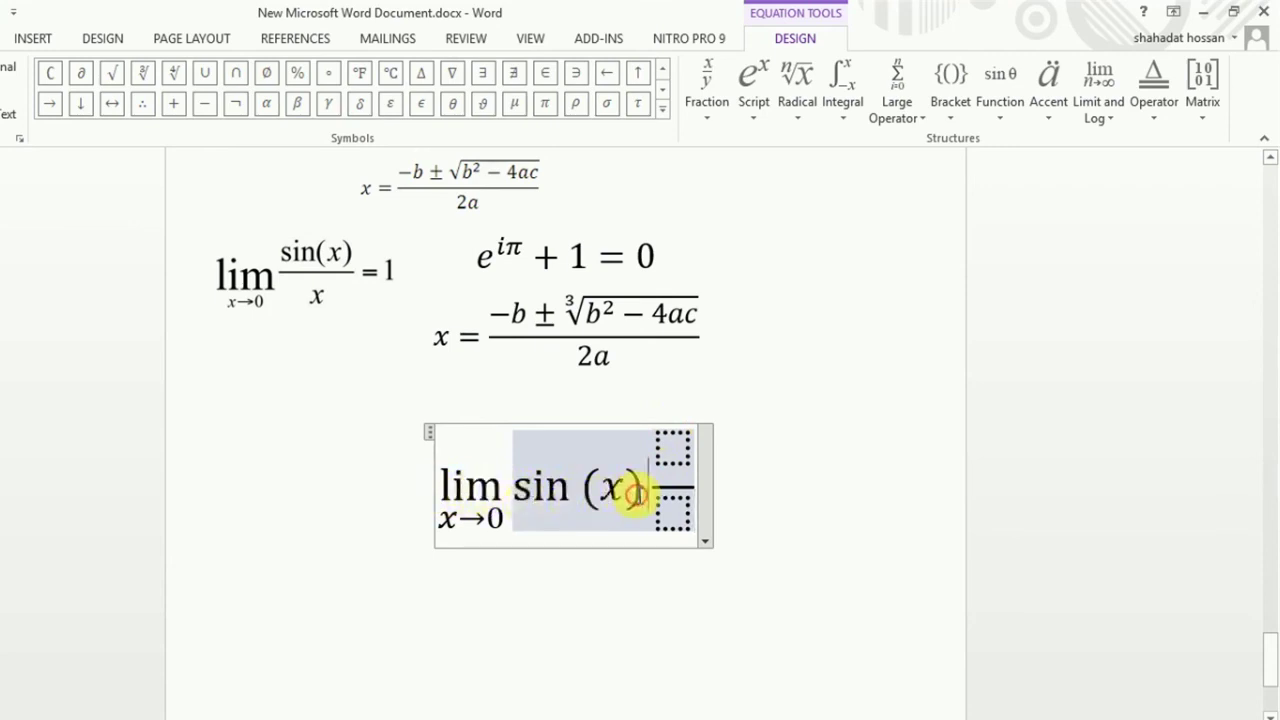
pyautogui.press('BackSpace')
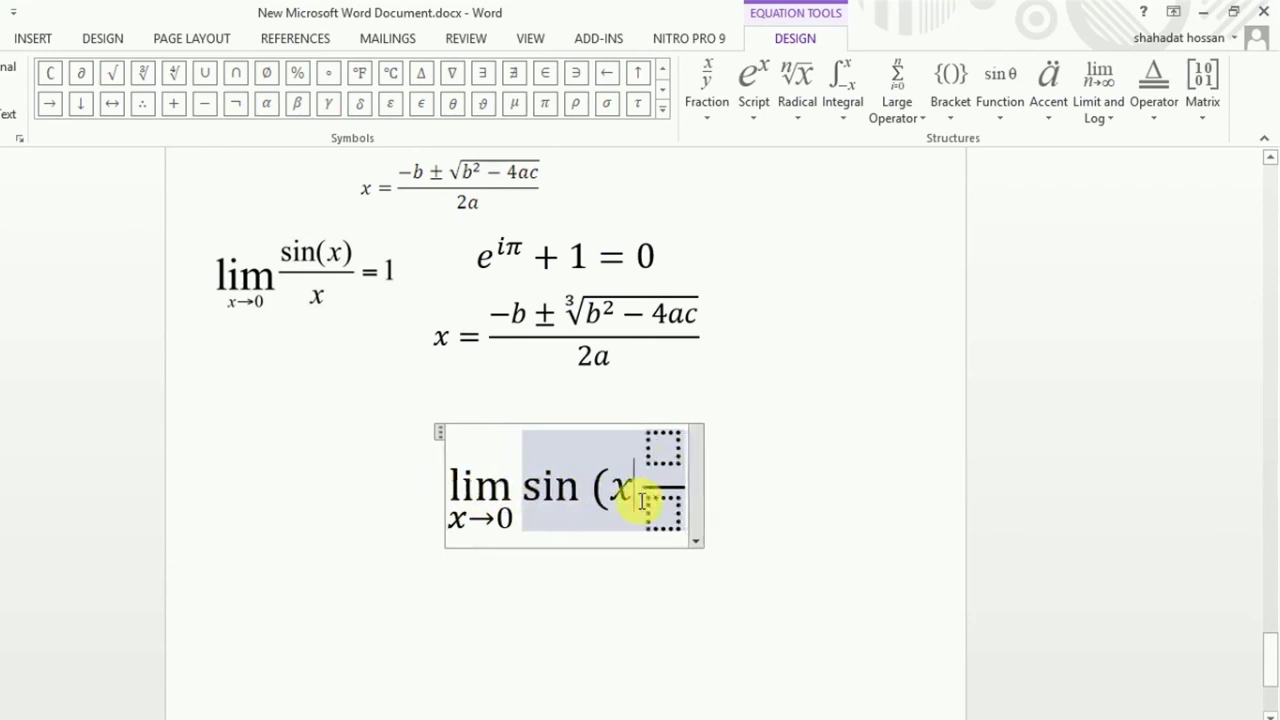
pyautogui.press('BackSpace')
pyautogui.press('BackSpace')
pyautogui.press('BackSpace')
pyautogui.press('BackSpace')
pyautogui.press('BackSpace')
pyautogui.press('BackSpace')
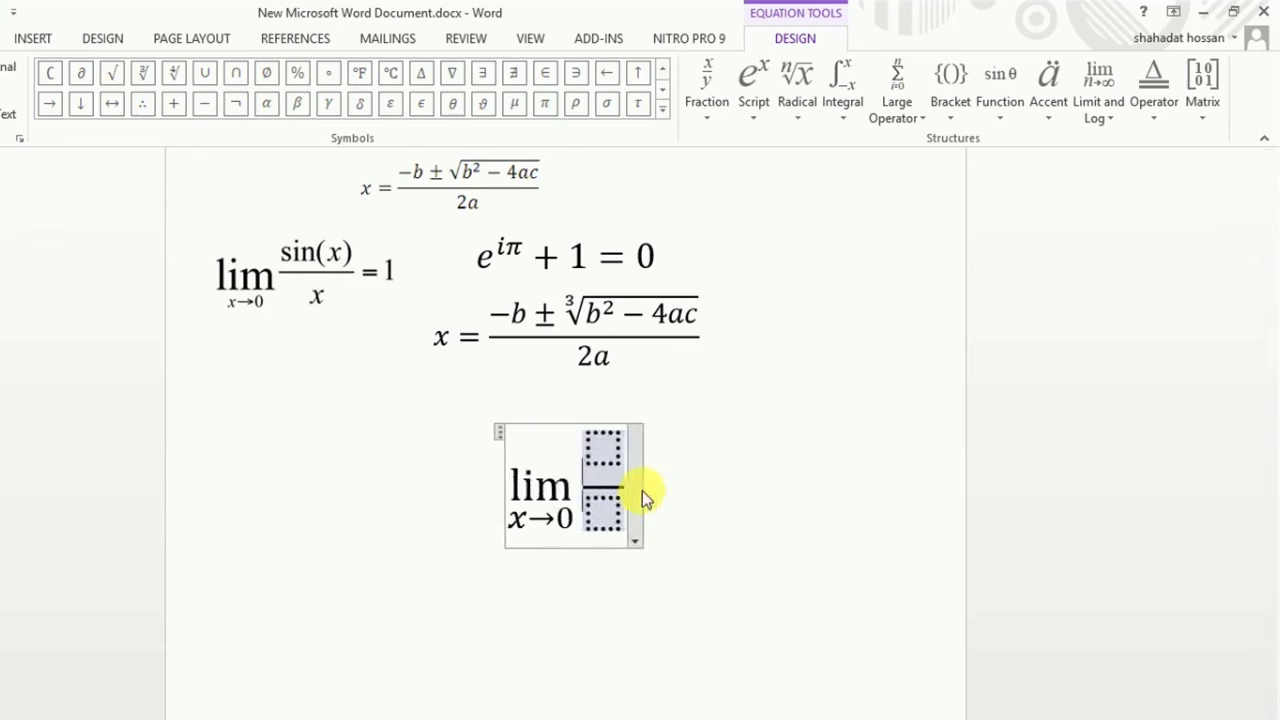
pyautogui.hotkey('ctrl', 'a')
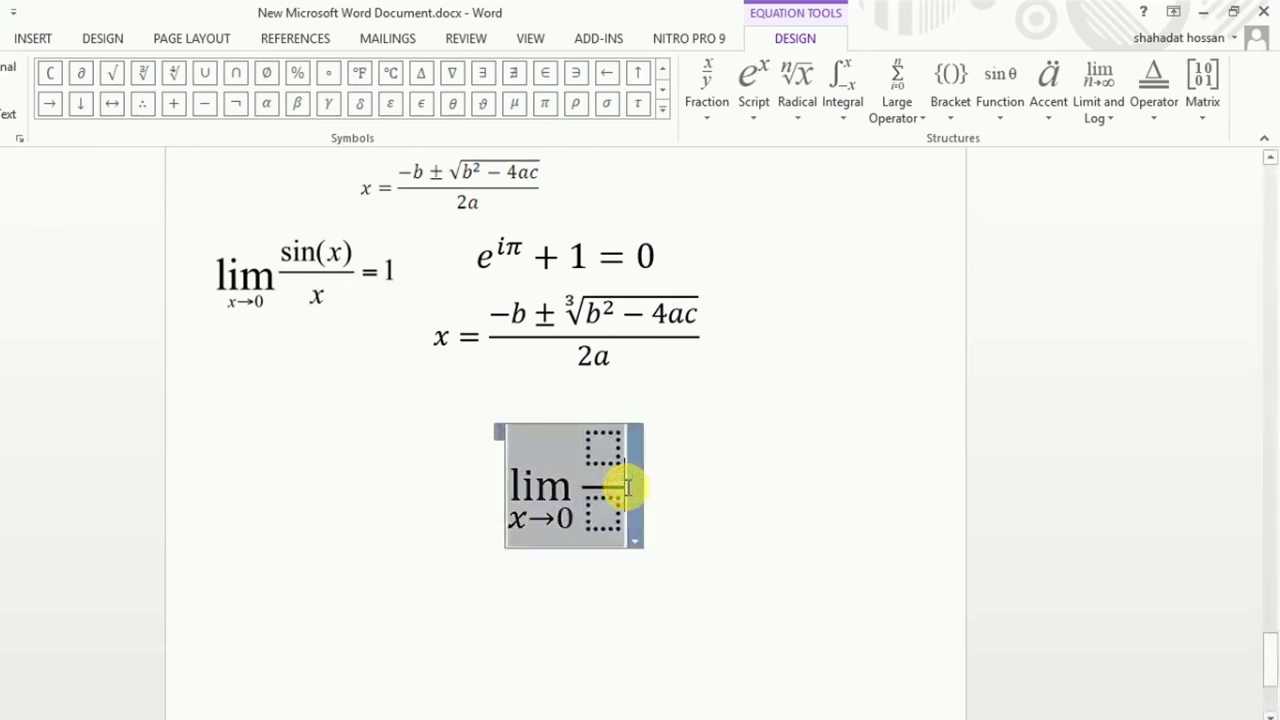
pyautogui.click(624, 494)
pyautogui.press('BackSpace')
pyautogui.press('BackSpace')
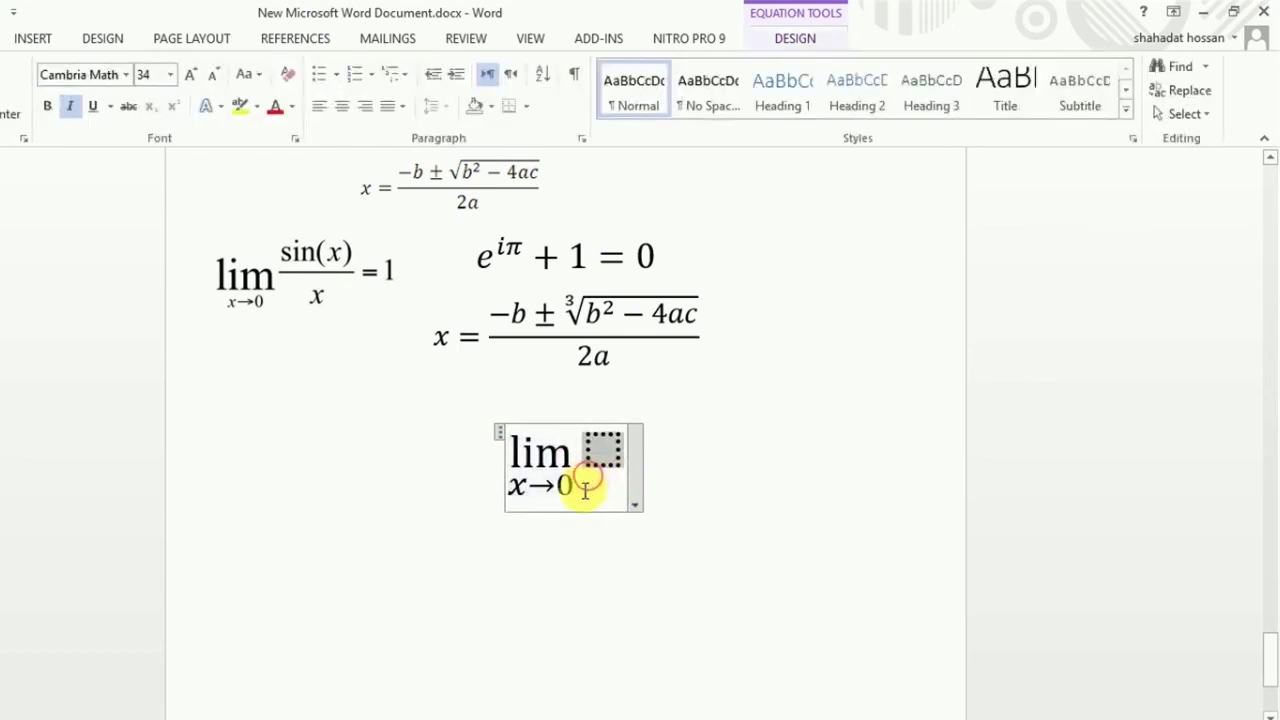
# Insert an empty stacked fraction right after lim x→0 and move into its numerator.
pyautogui.moveTo(578, 487); pyautogui.dragTo(620, 465)
pyautogui.click(605, 461)
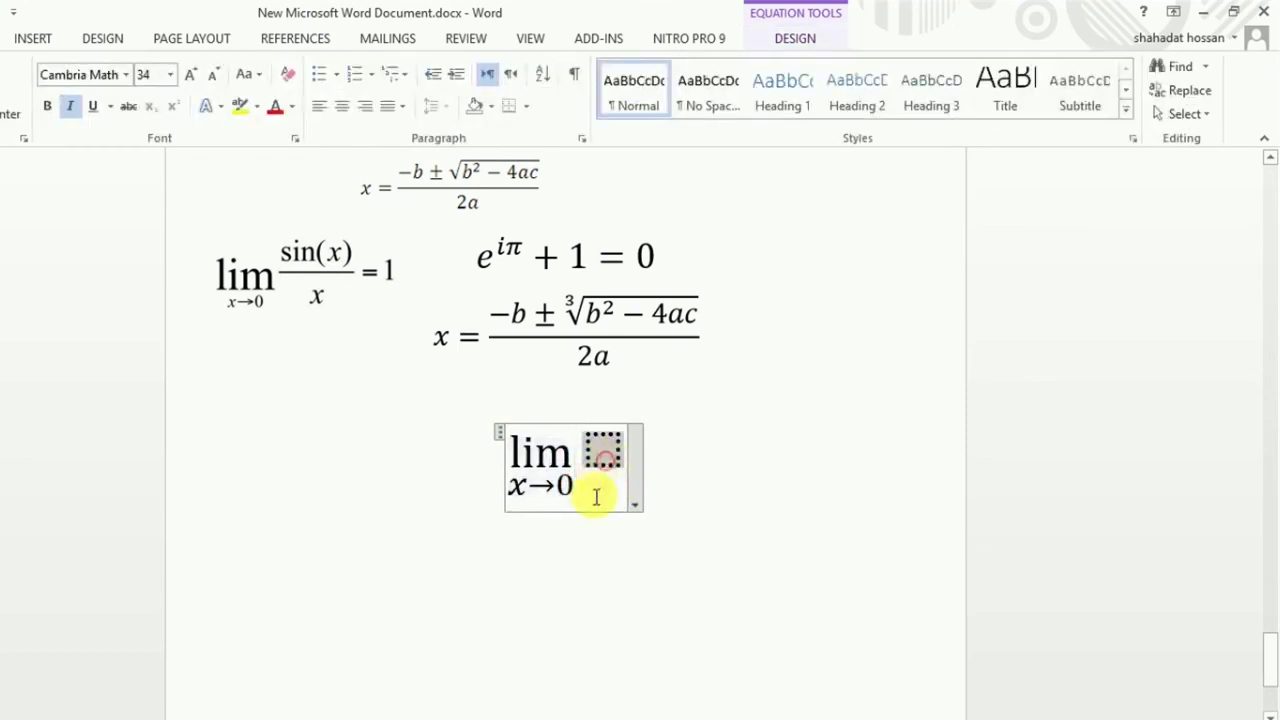
pyautogui.click(624, 466)
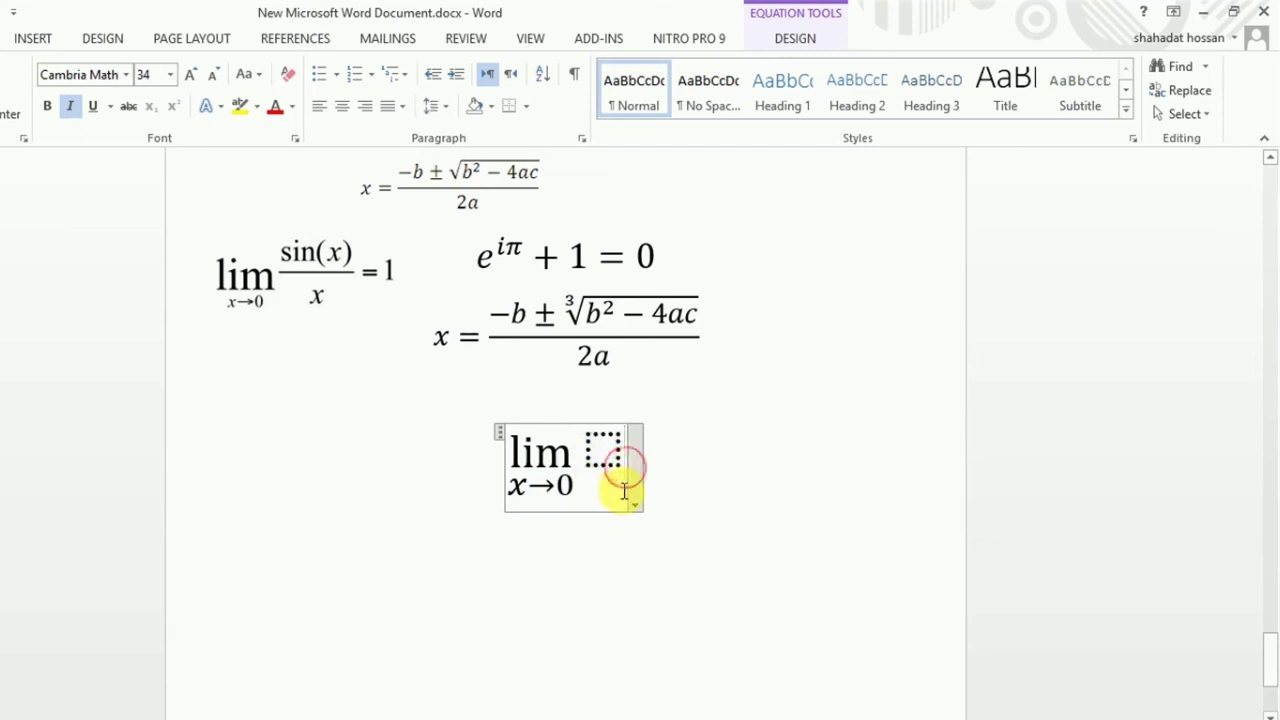
pyautogui.click(624, 490)
pyautogui.click(624, 490)
pyautogui.click(813, 40)
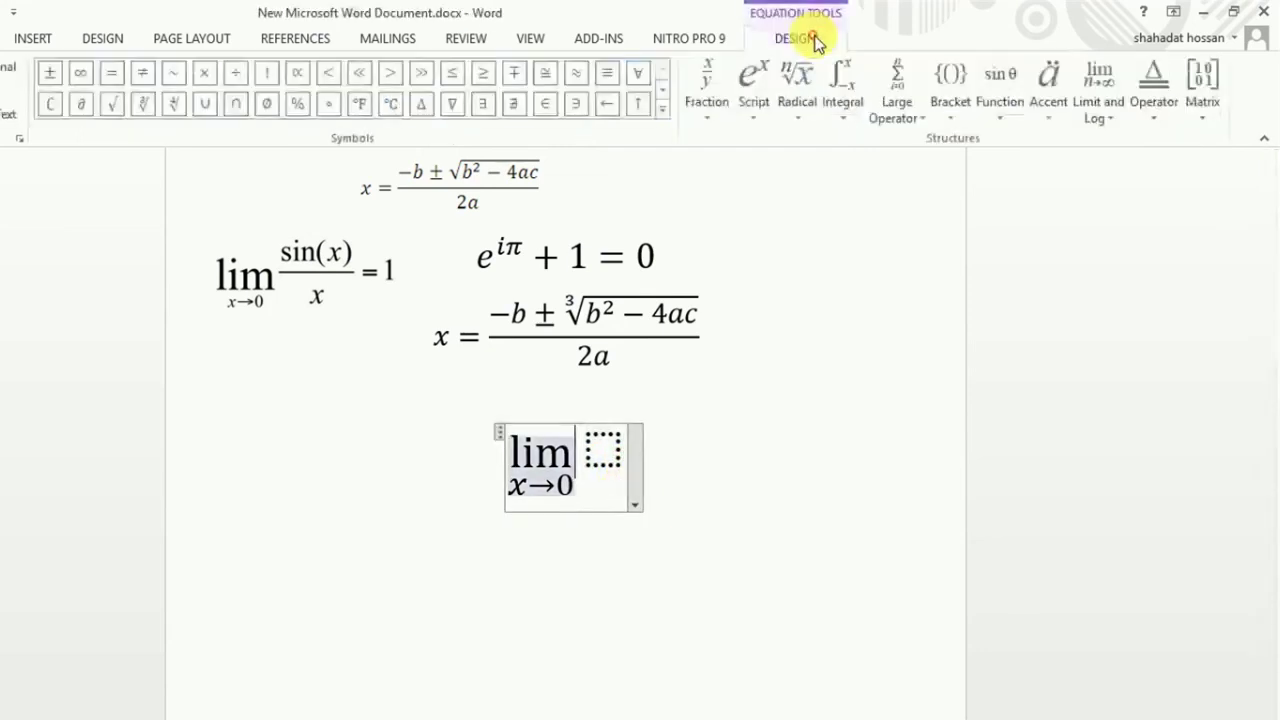
pyautogui.click(705, 111)
pyautogui.click(746, 195)
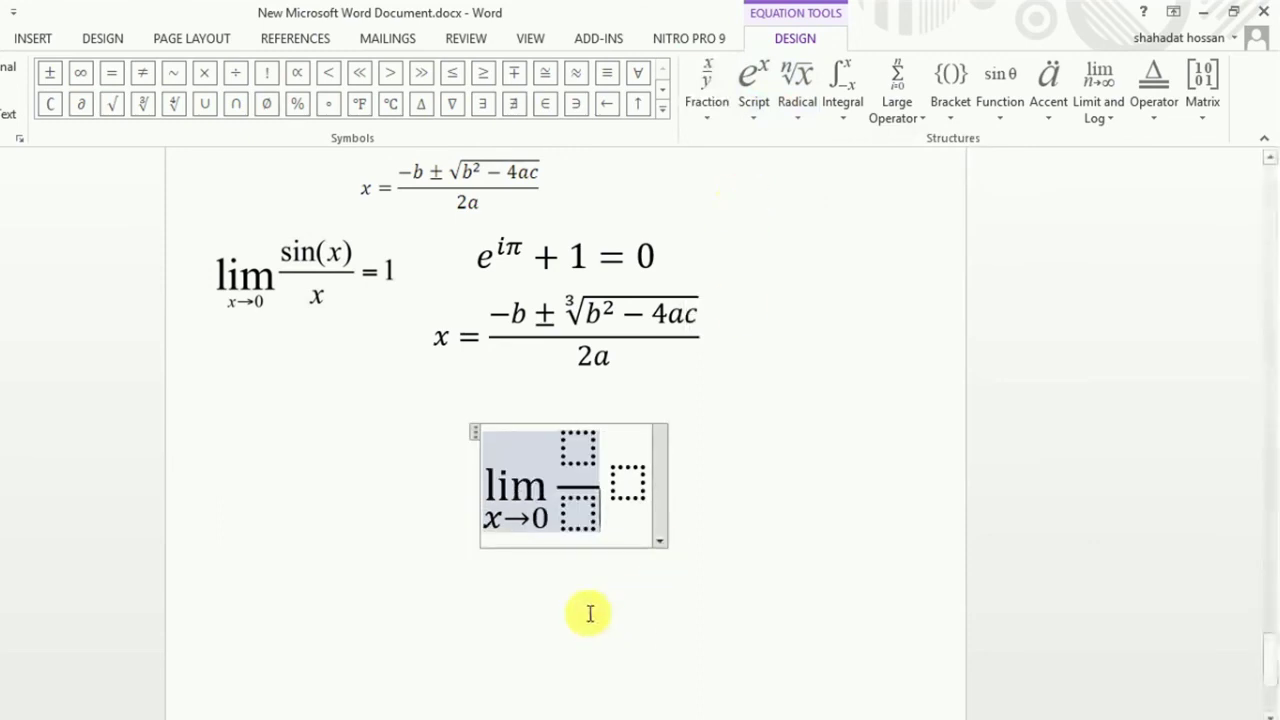
pyautogui.click(574, 438)
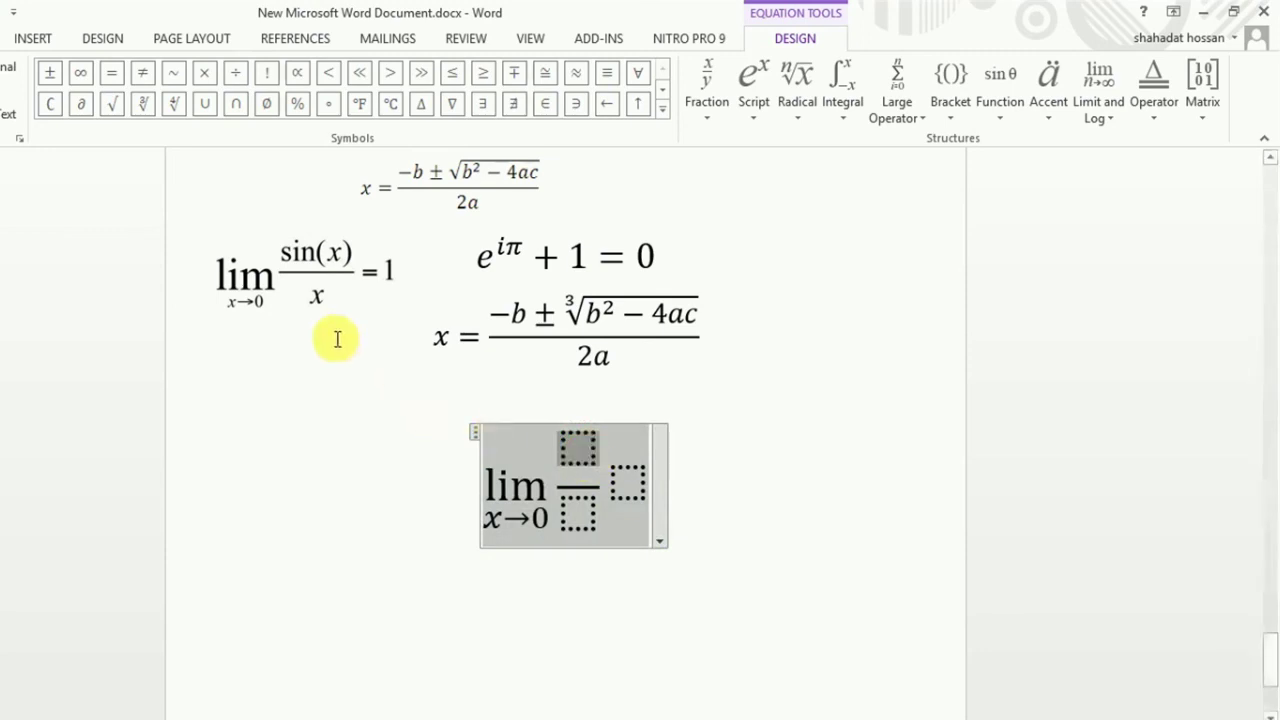
# Complete the old limit equation with sin (x) over x =1, then erase it entirely.
pyautogui.write('z')
pyautogui.press('BackSpace')
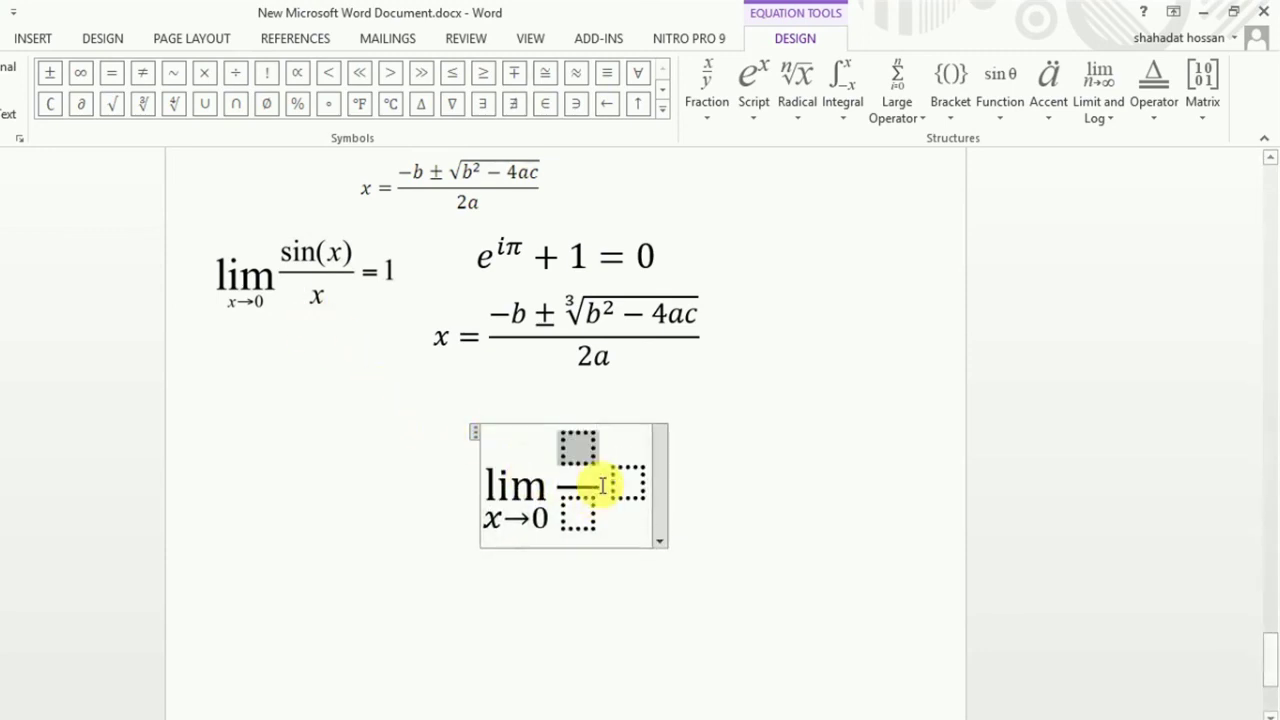
pyautogui.write('sin')
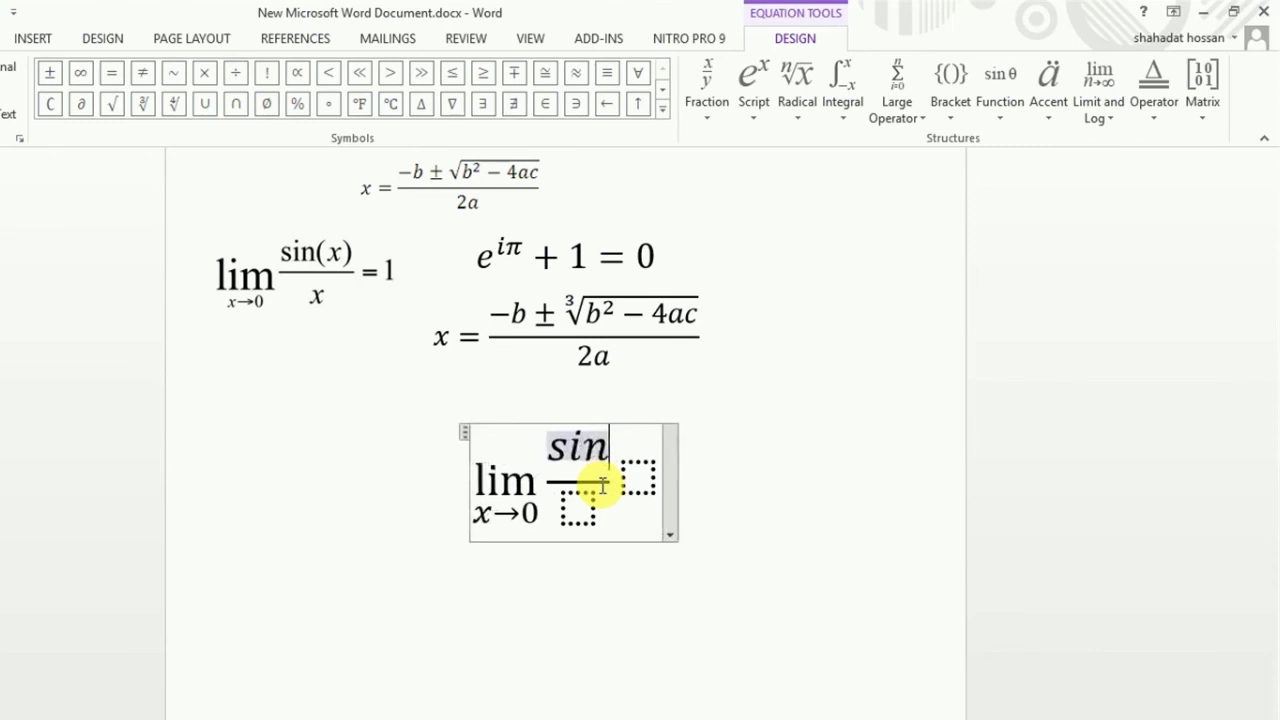
pyautogui.write(' (')
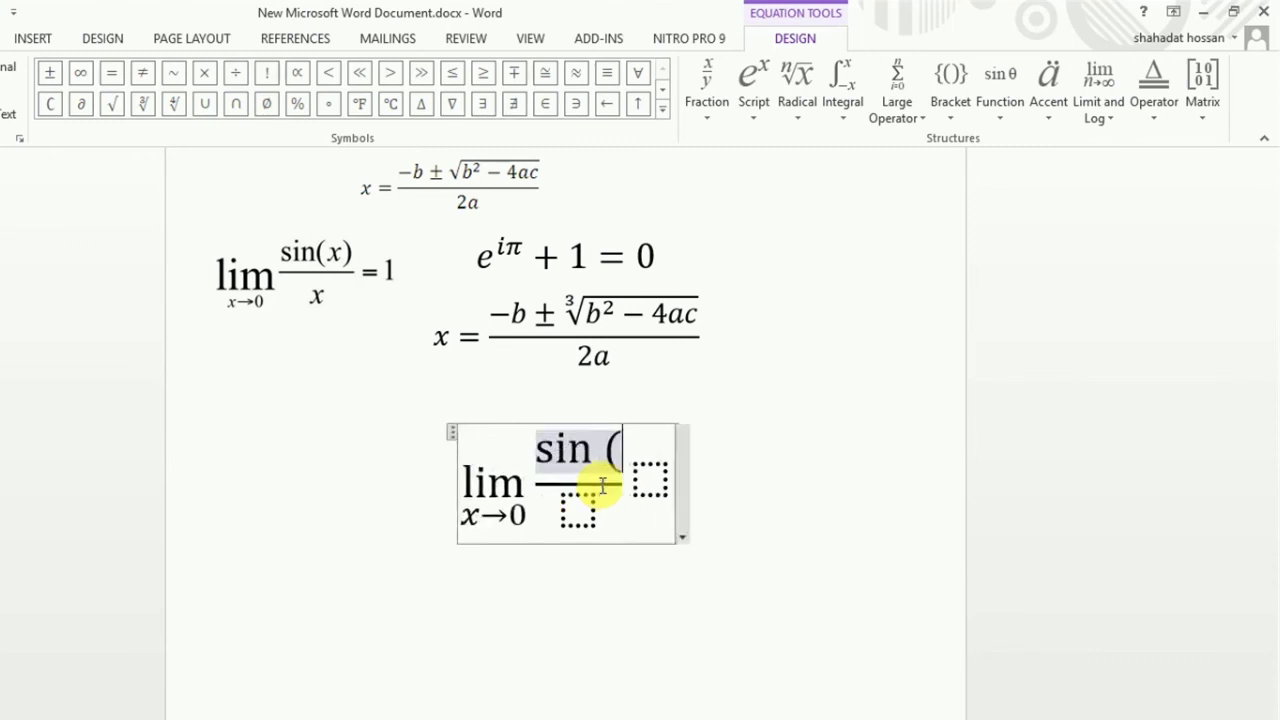
pyautogui.write('x)')
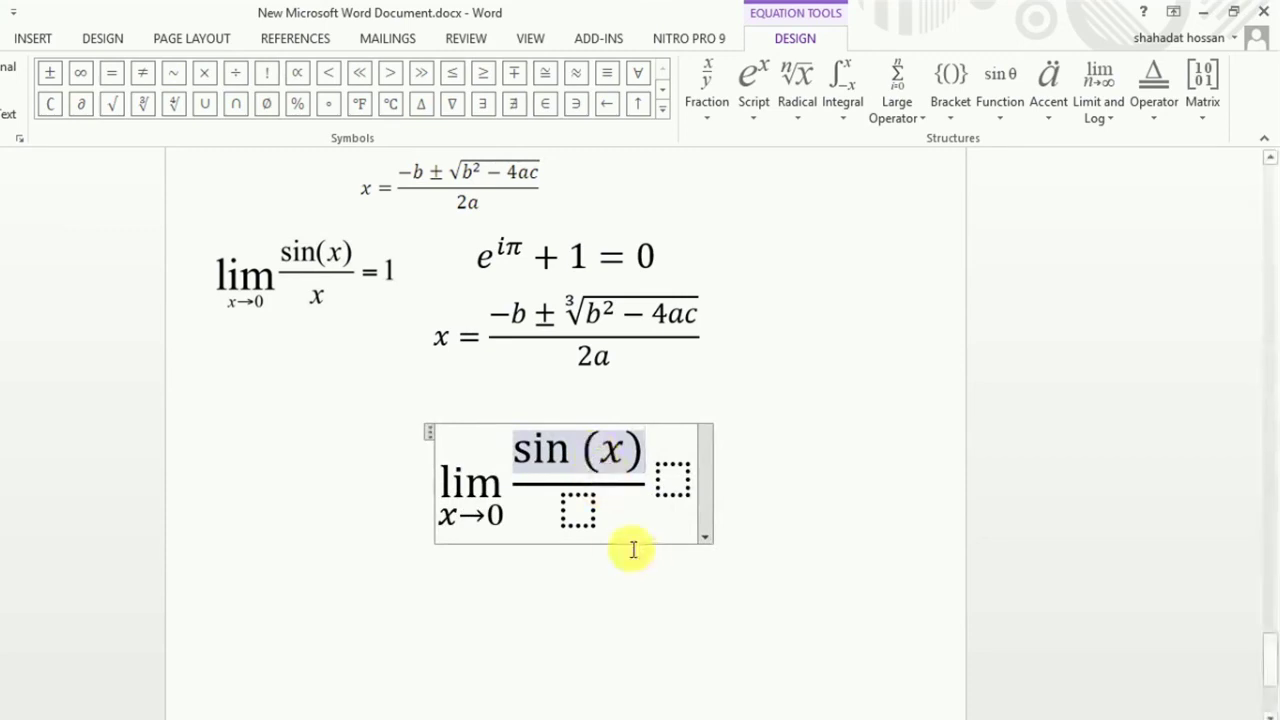
pyautogui.click(579, 505)
pyautogui.write('x')
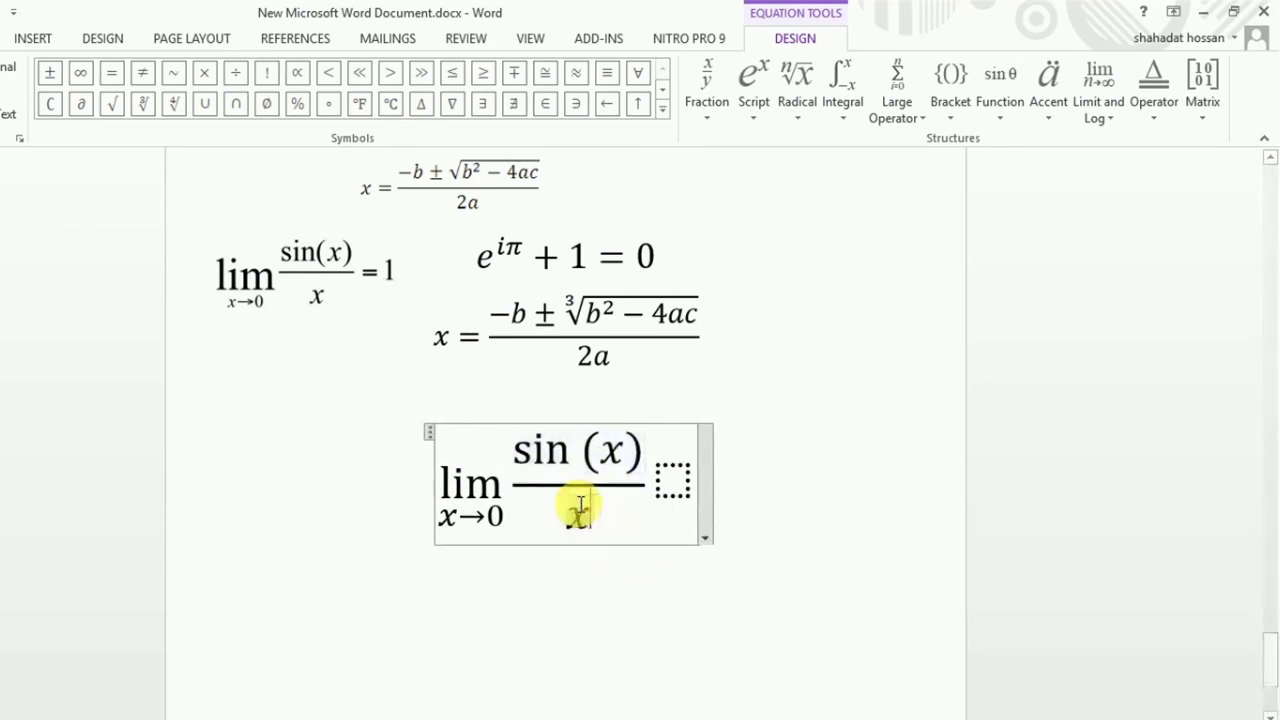
pyautogui.click(668, 484)
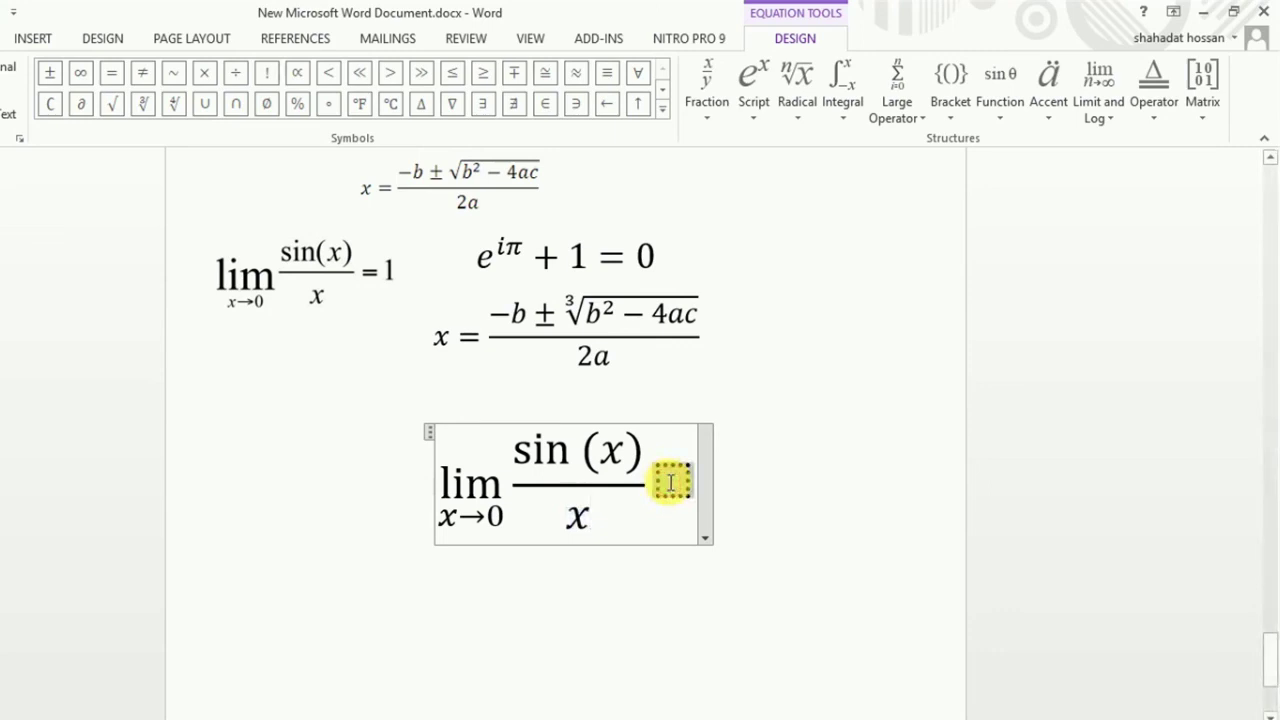
pyautogui.write('=1')
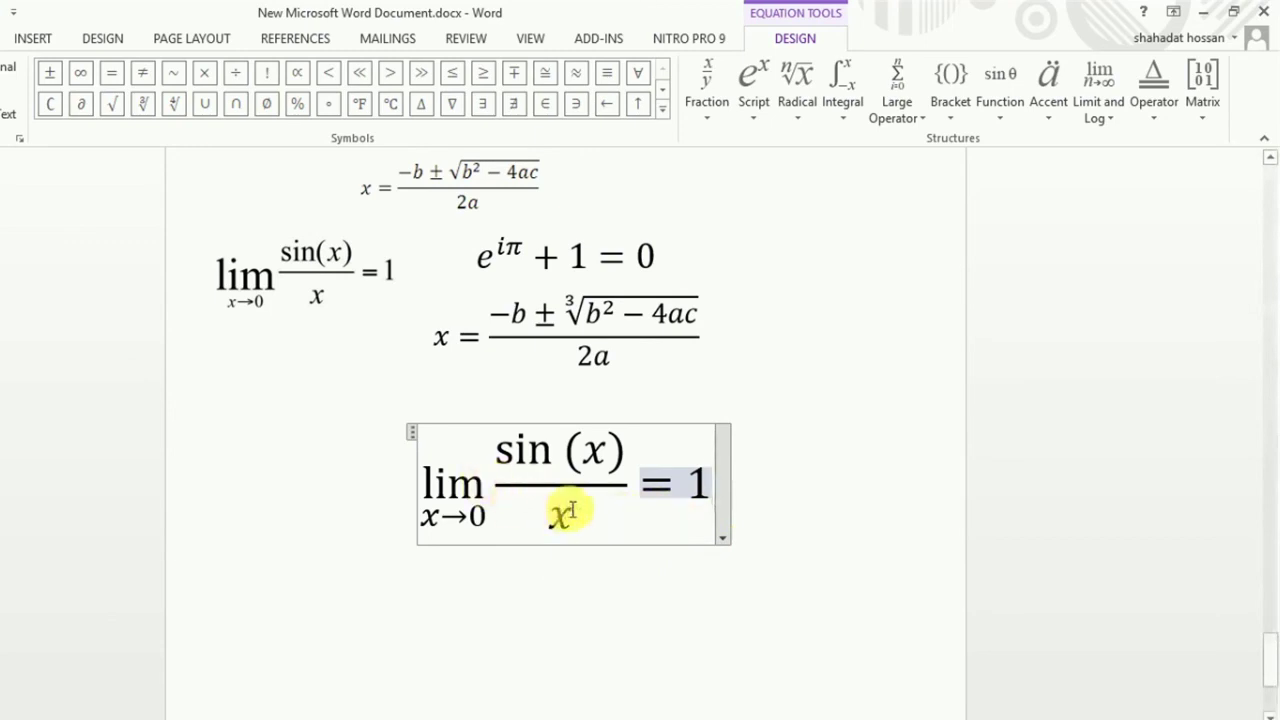
pyautogui.press('BackSpace')
pyautogui.press('BackSpace')
pyautogui.press('BackSpace')
pyautogui.press('BackSpace')
pyautogui.press('BackSpace')
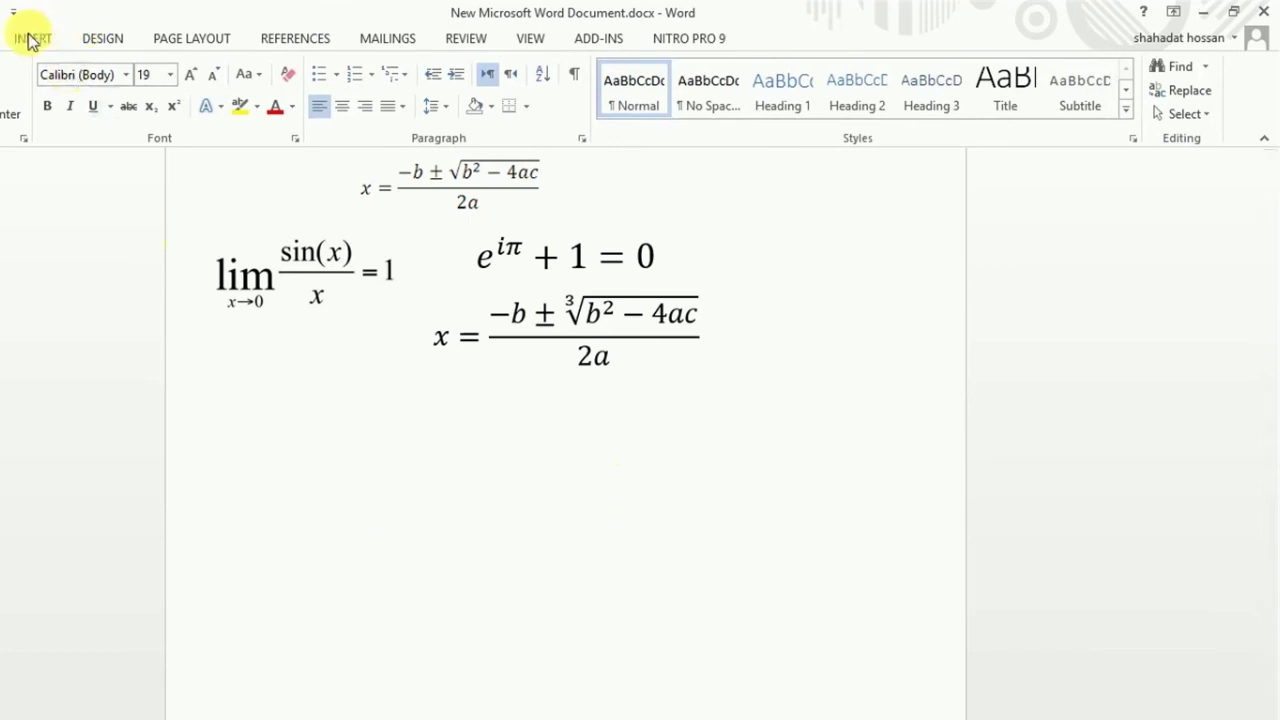
# Insert a new empty equation below the formulas, clearing the mistyped characters.
pyautogui.click(31, 38)
pyautogui.click(1128, 66)
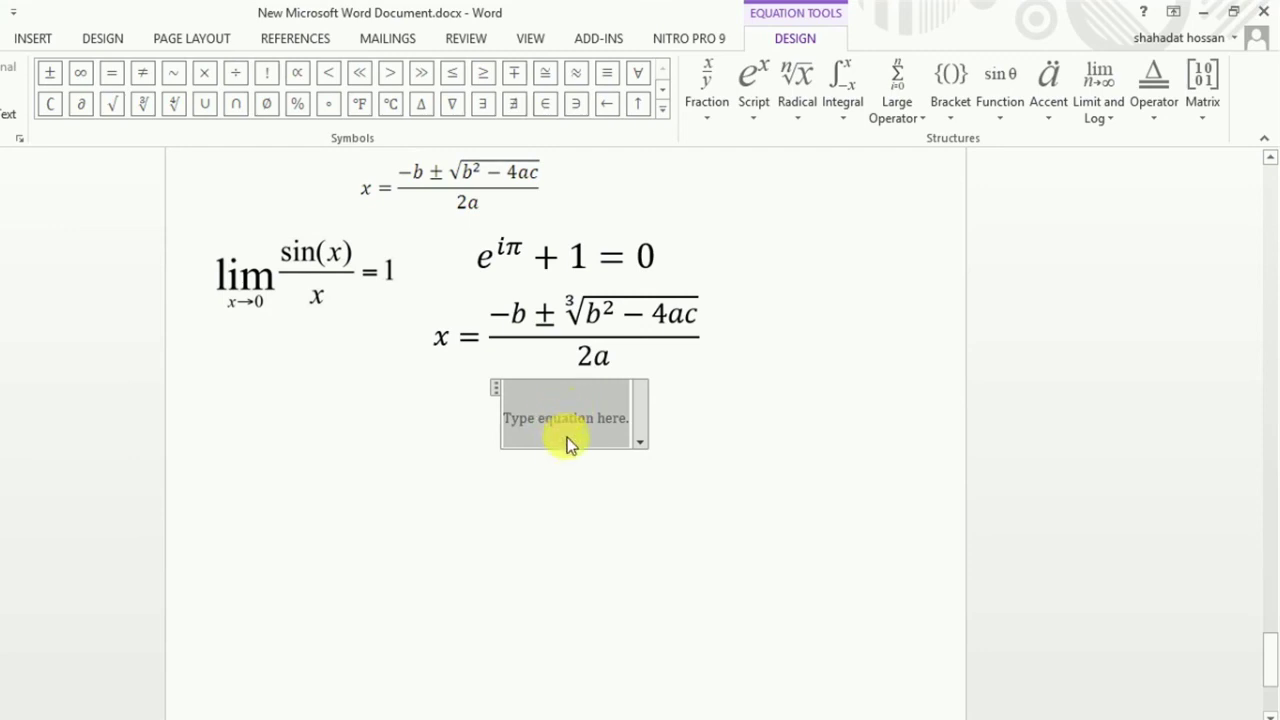
pyautogui.write('li\\')
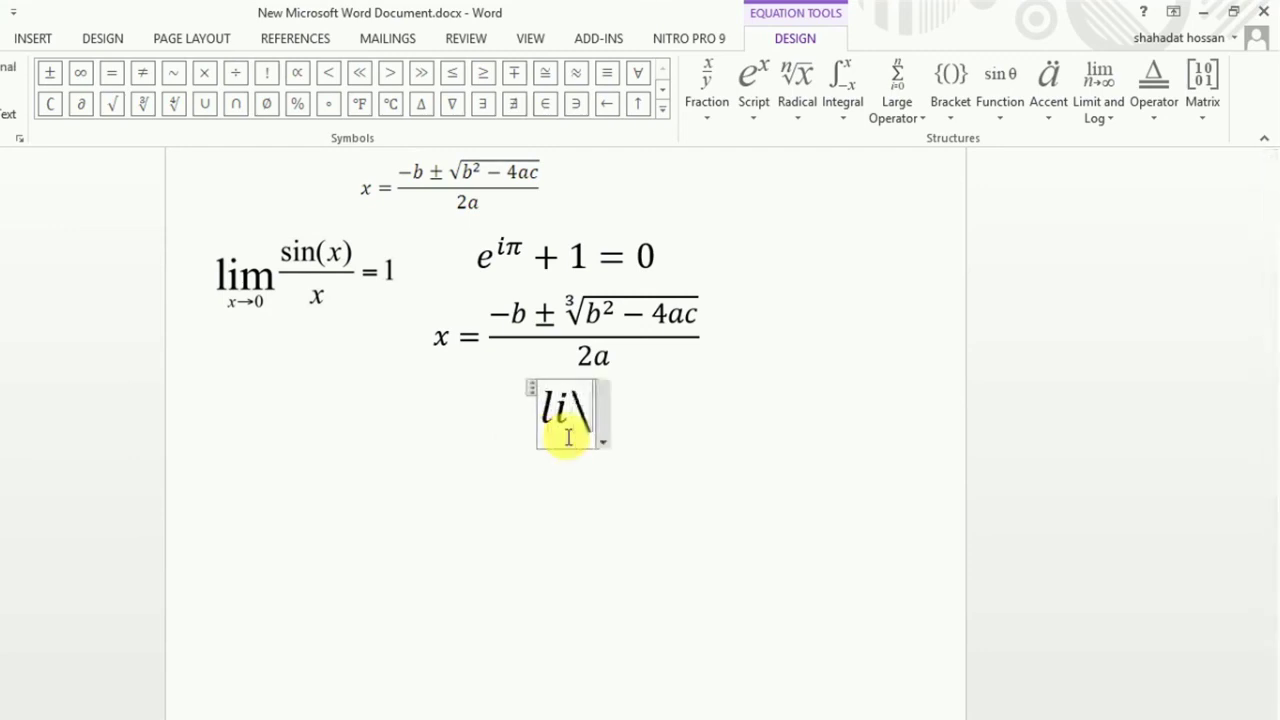
pyautogui.press('BackSpace')
pyautogui.press('BackSpace')
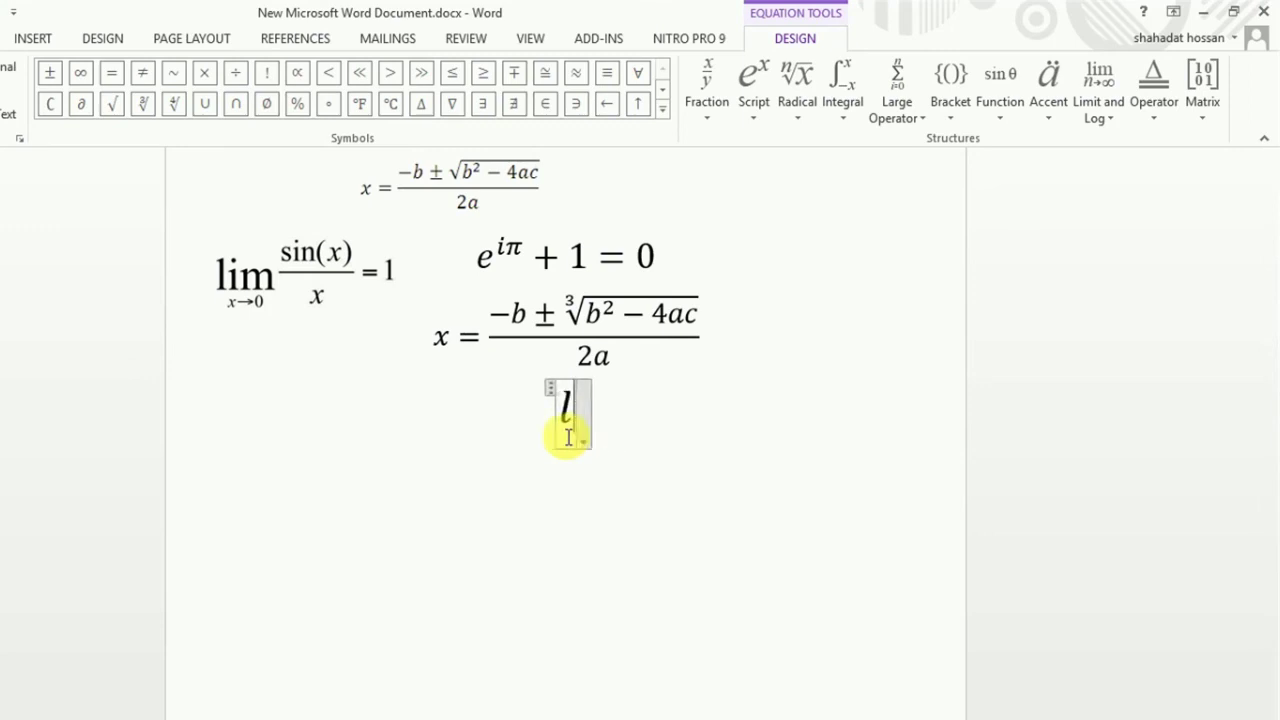
pyautogui.press('BackSpace')
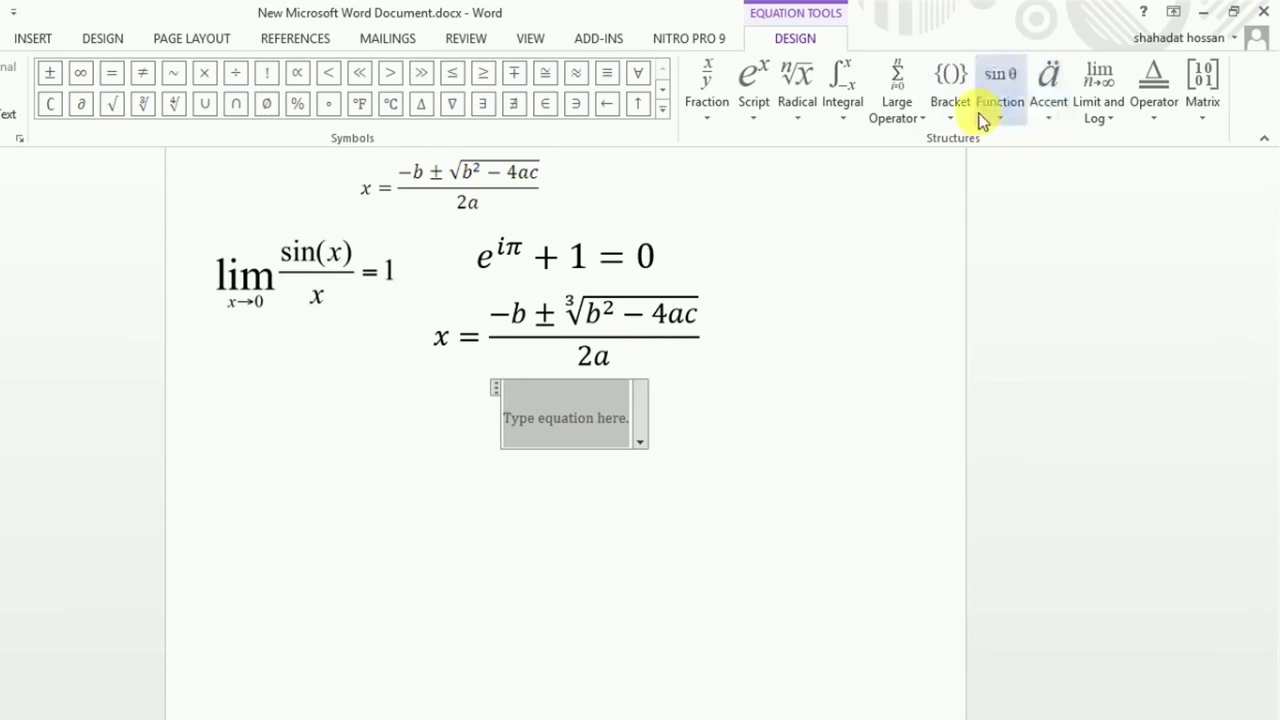
# Insert a lim template and write x→0 beneath it using the arrow symbol.
pyautogui.click(1111, 123)
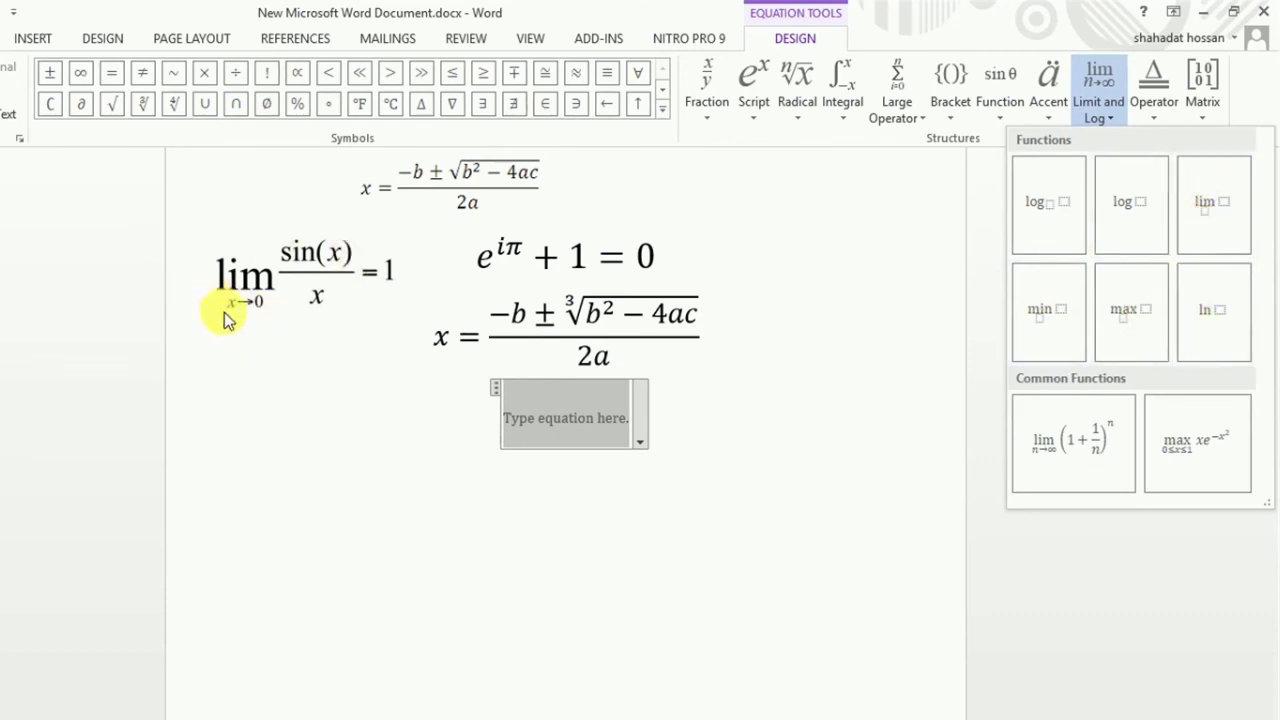
pyautogui.click(1210, 224)
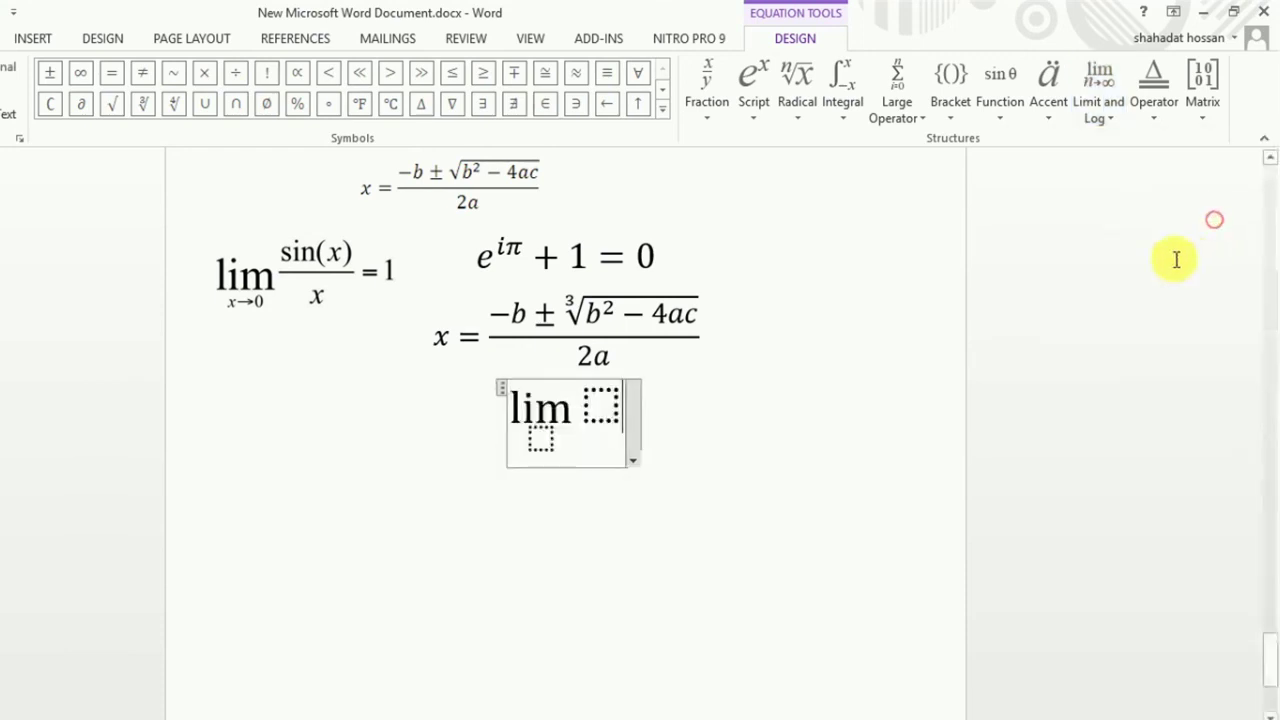
pyautogui.click(541, 440)
pyautogui.write('x')
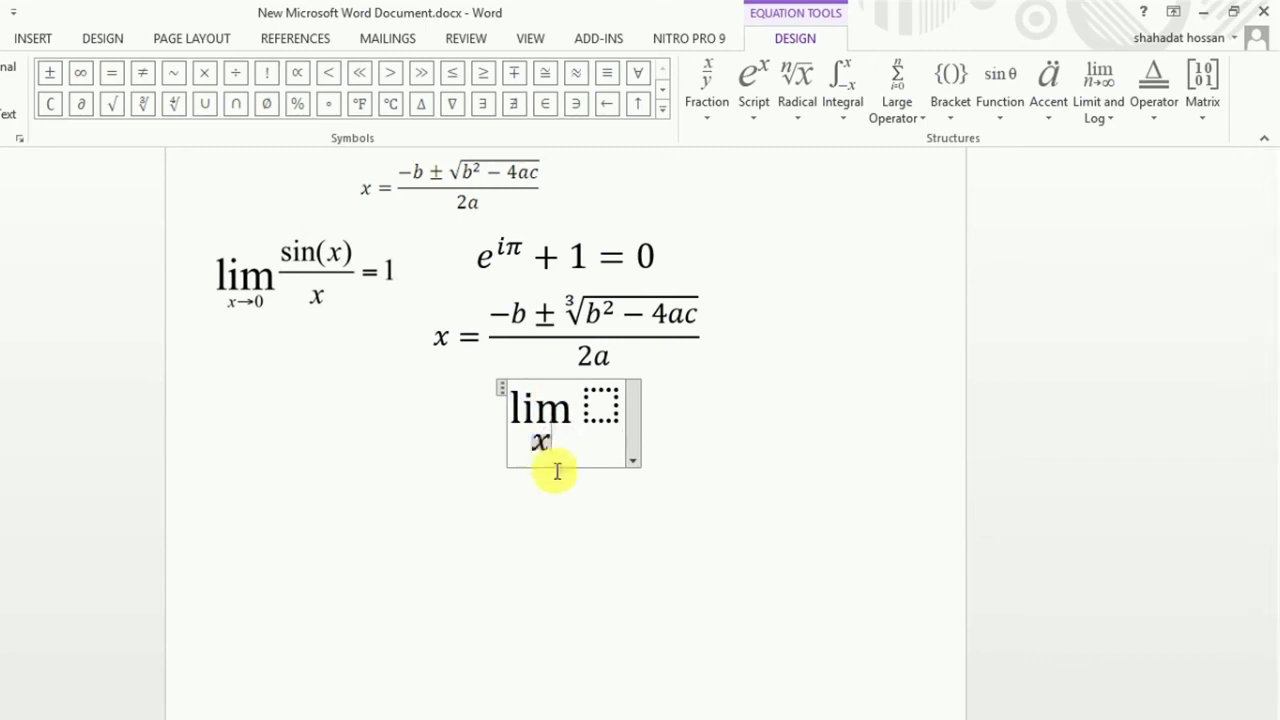
pyautogui.click(664, 106)
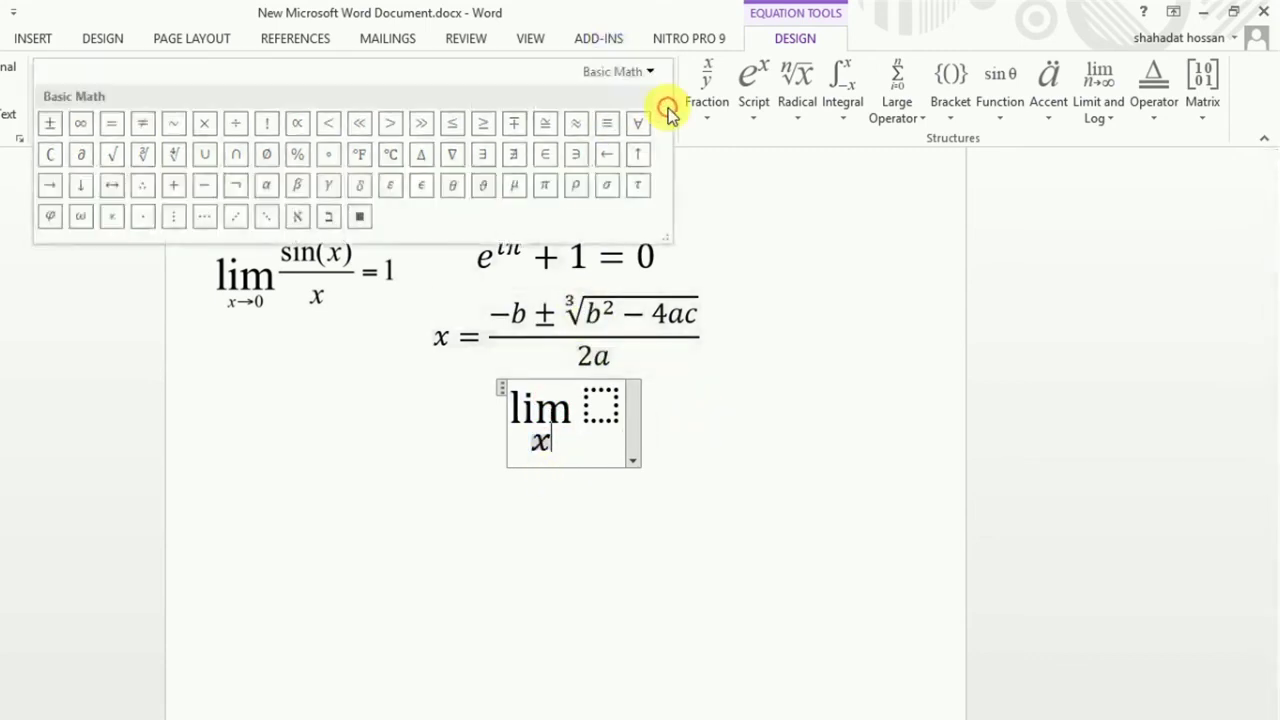
pyautogui.click(50, 186)
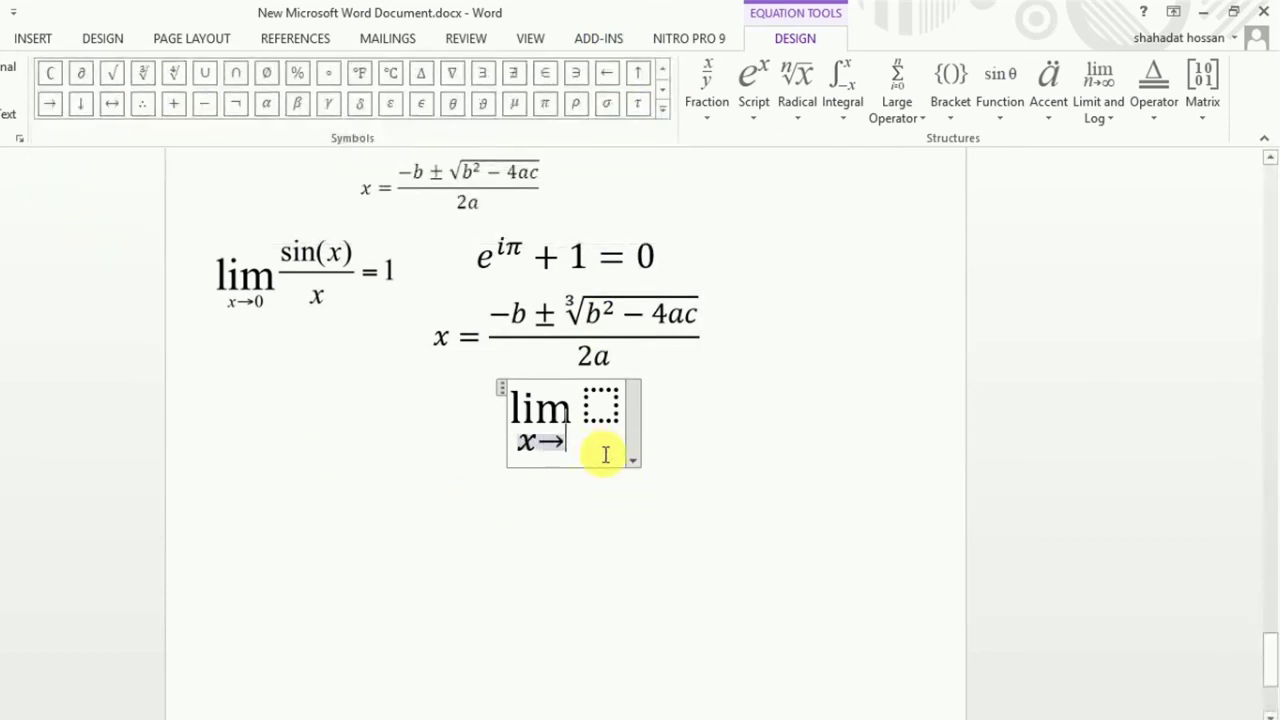
pyautogui.write('0')
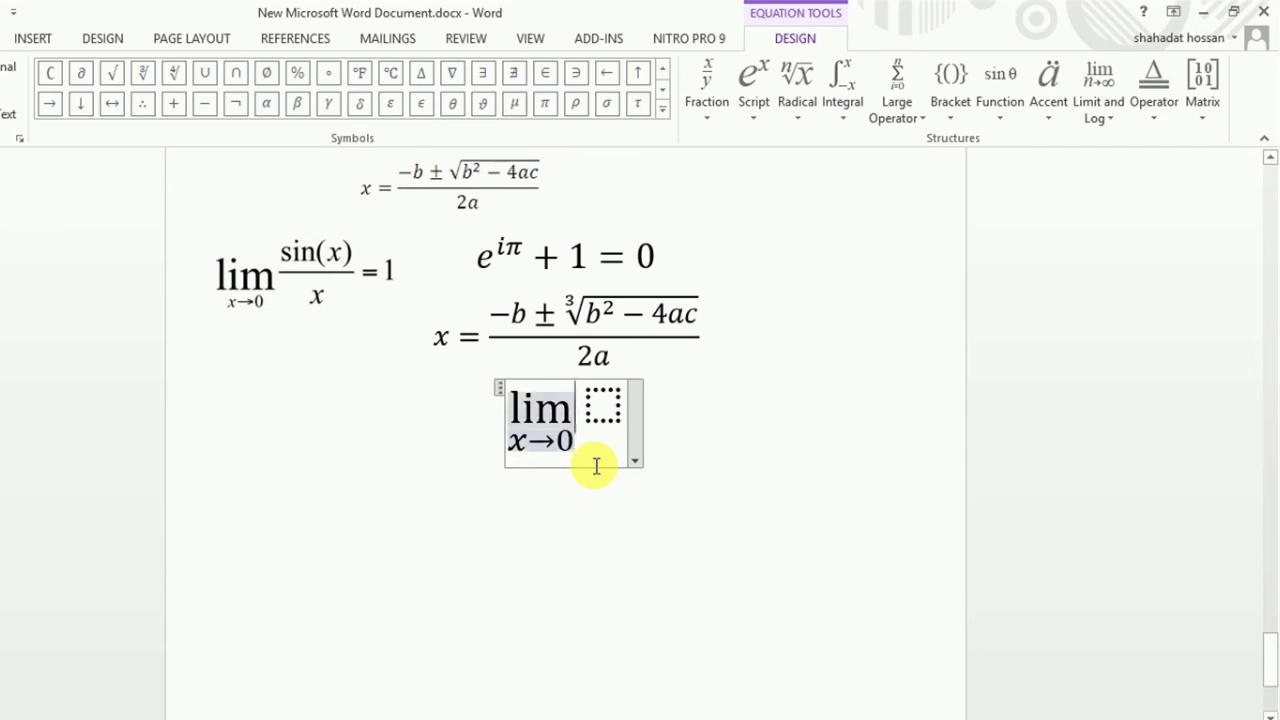
pyautogui.click(721, 107)
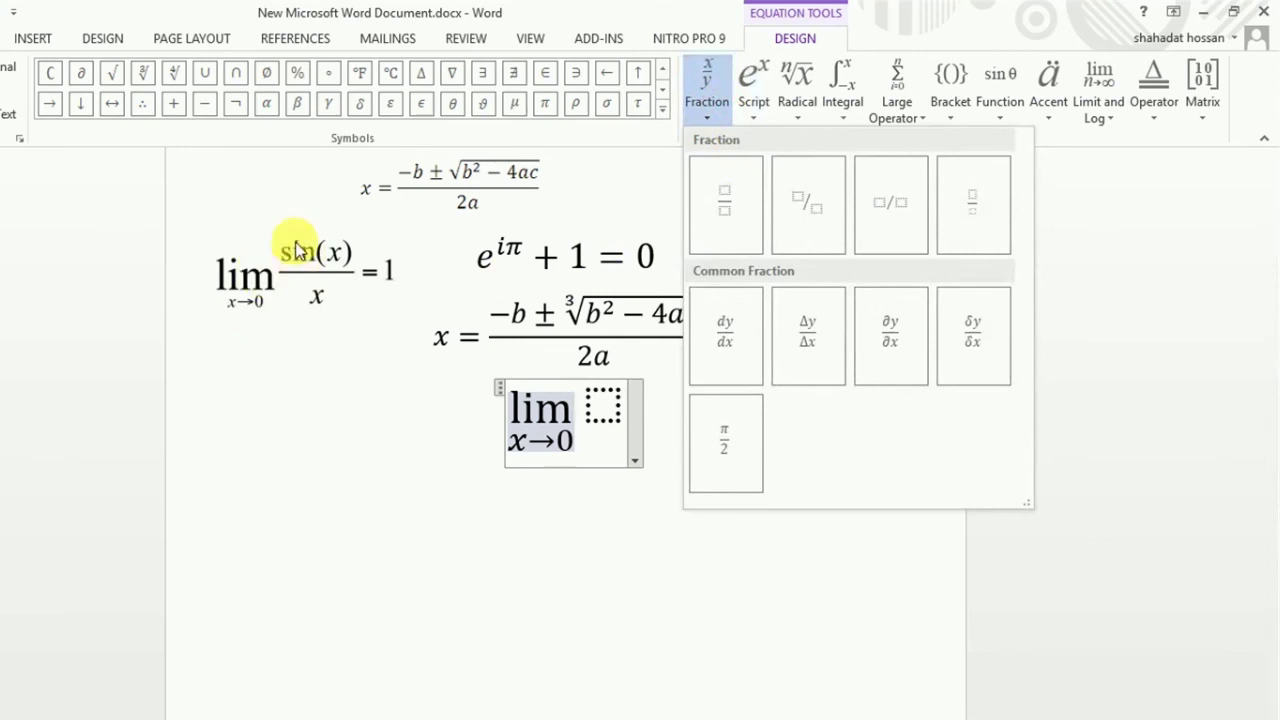
# Add a stacked fraction of sin (x) over x after lim, followed by =1.
pyautogui.click(728, 197)
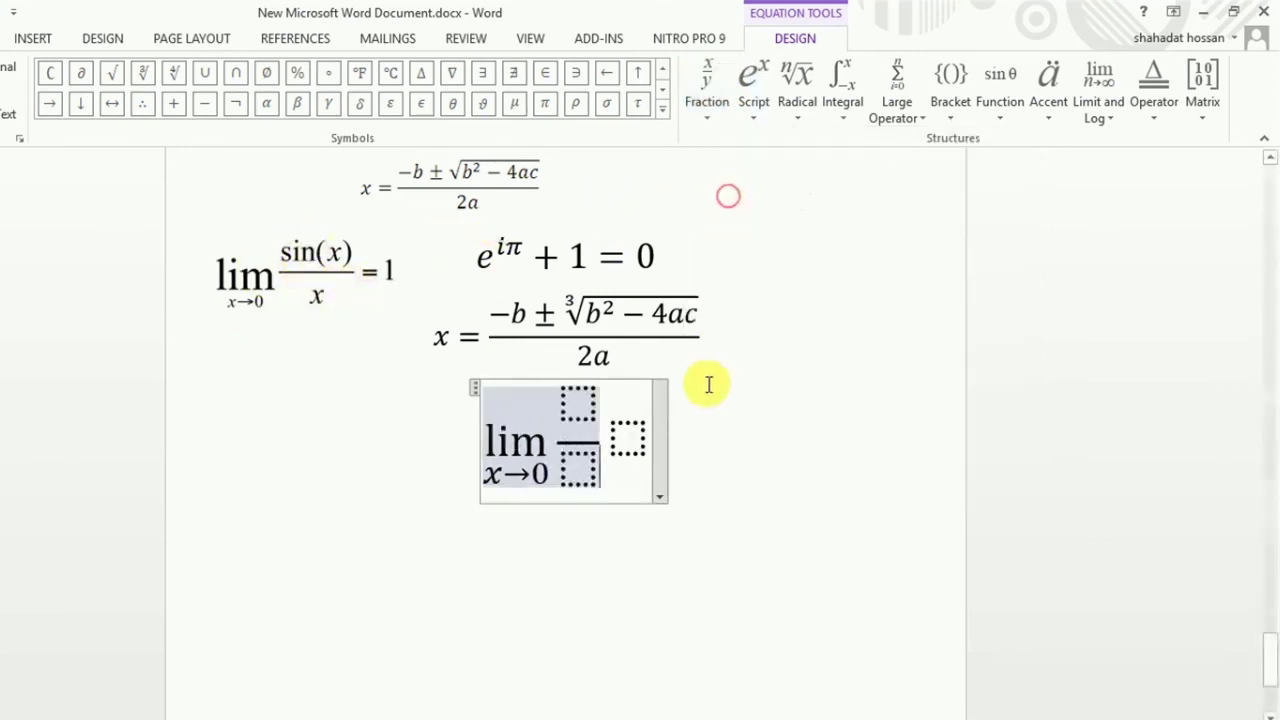
pyautogui.click(568, 405)
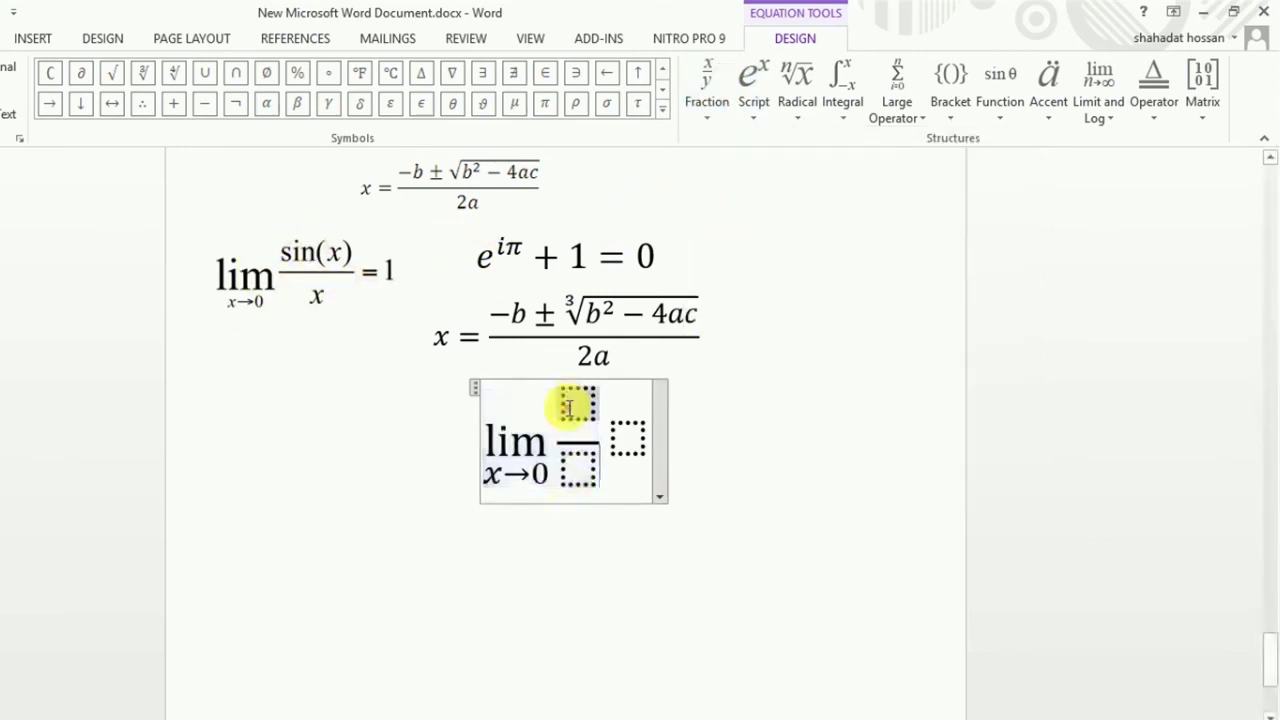
pyautogui.write('sin (')
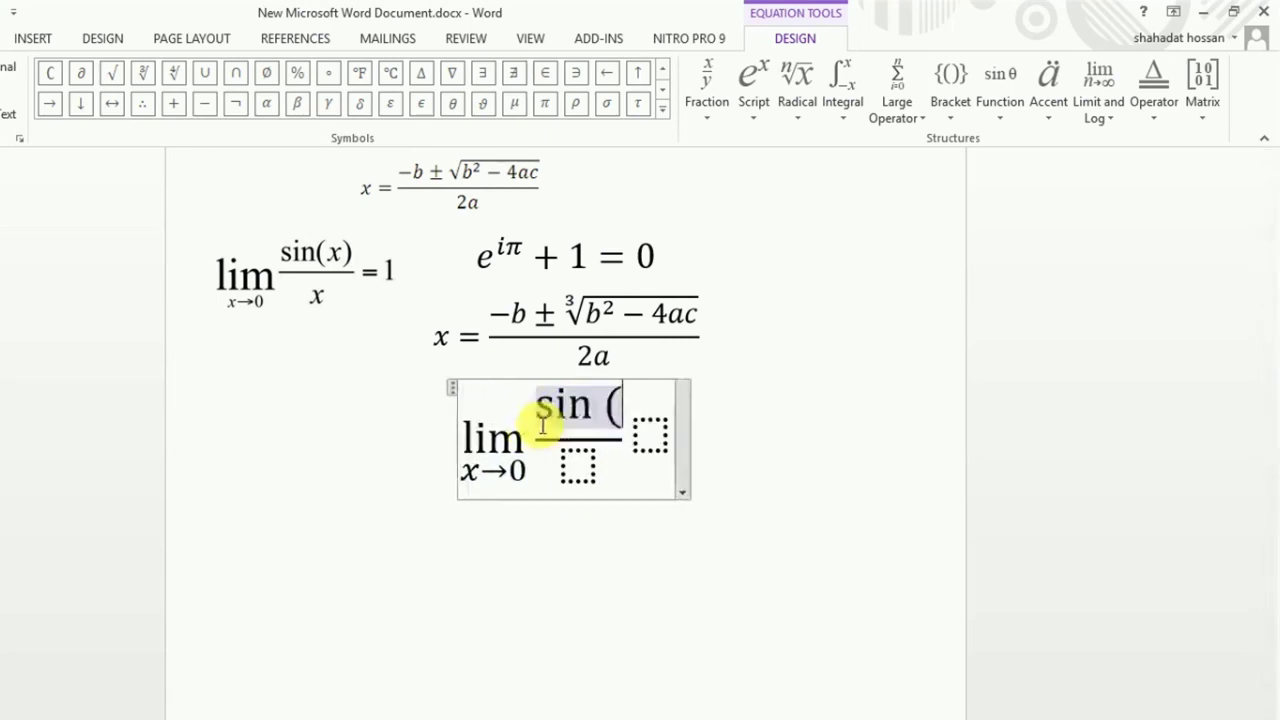
pyautogui.write('x)')
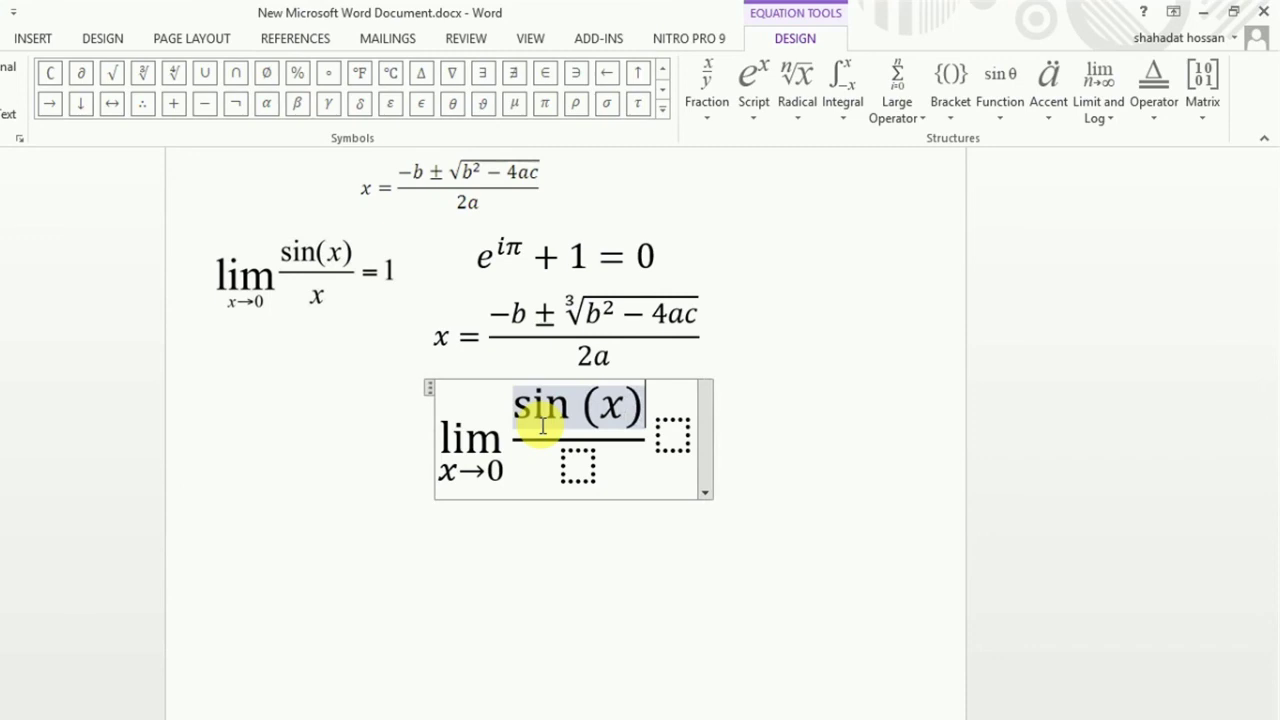
pyautogui.click(588, 474)
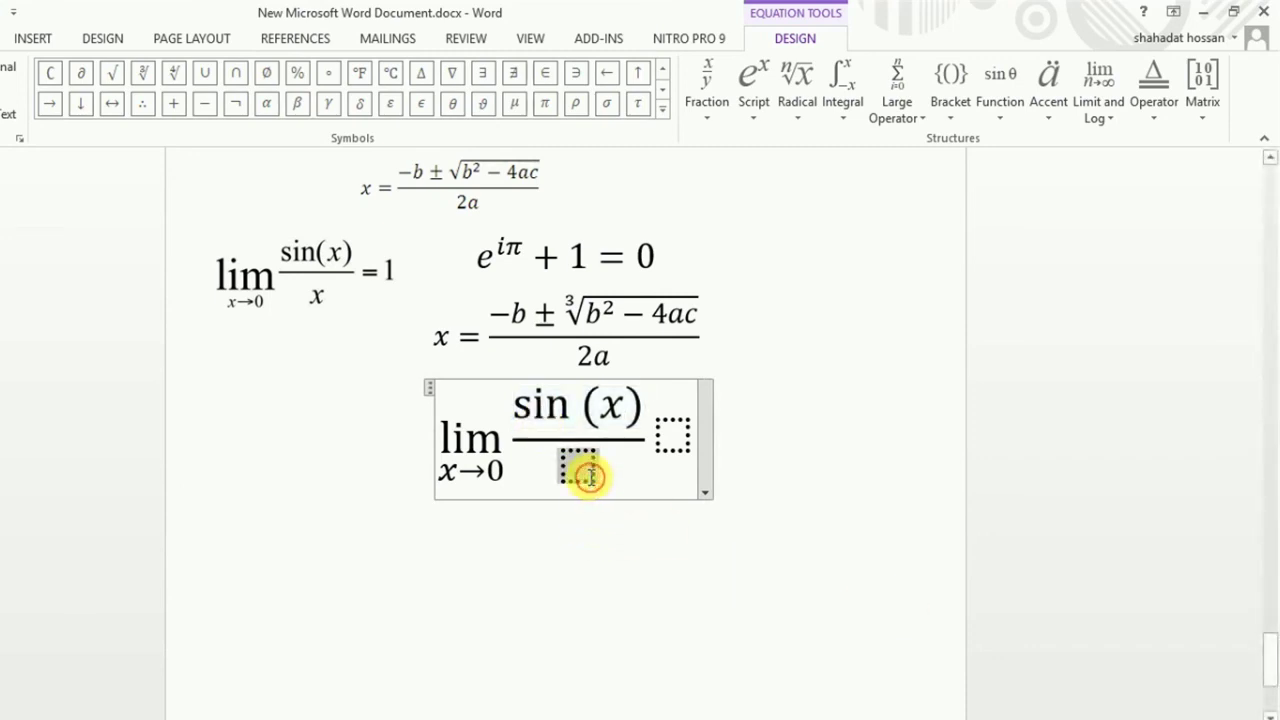
pyautogui.write('x')
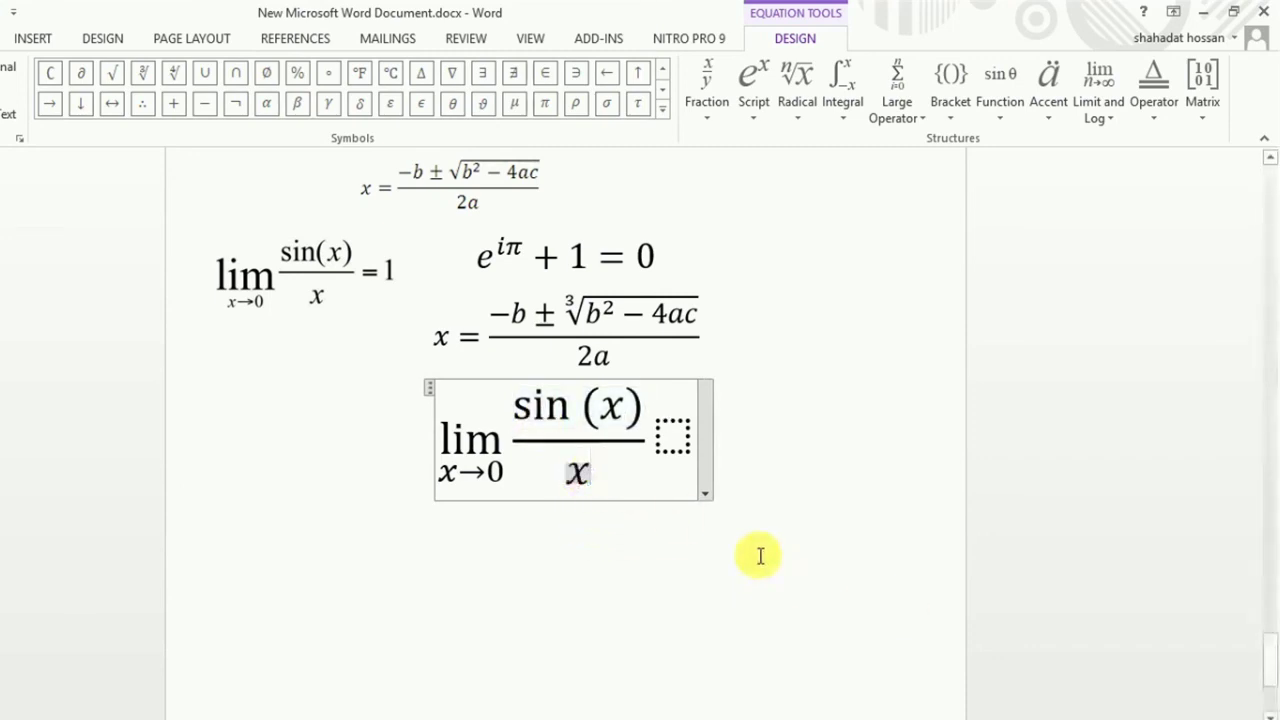
pyautogui.click(677, 441)
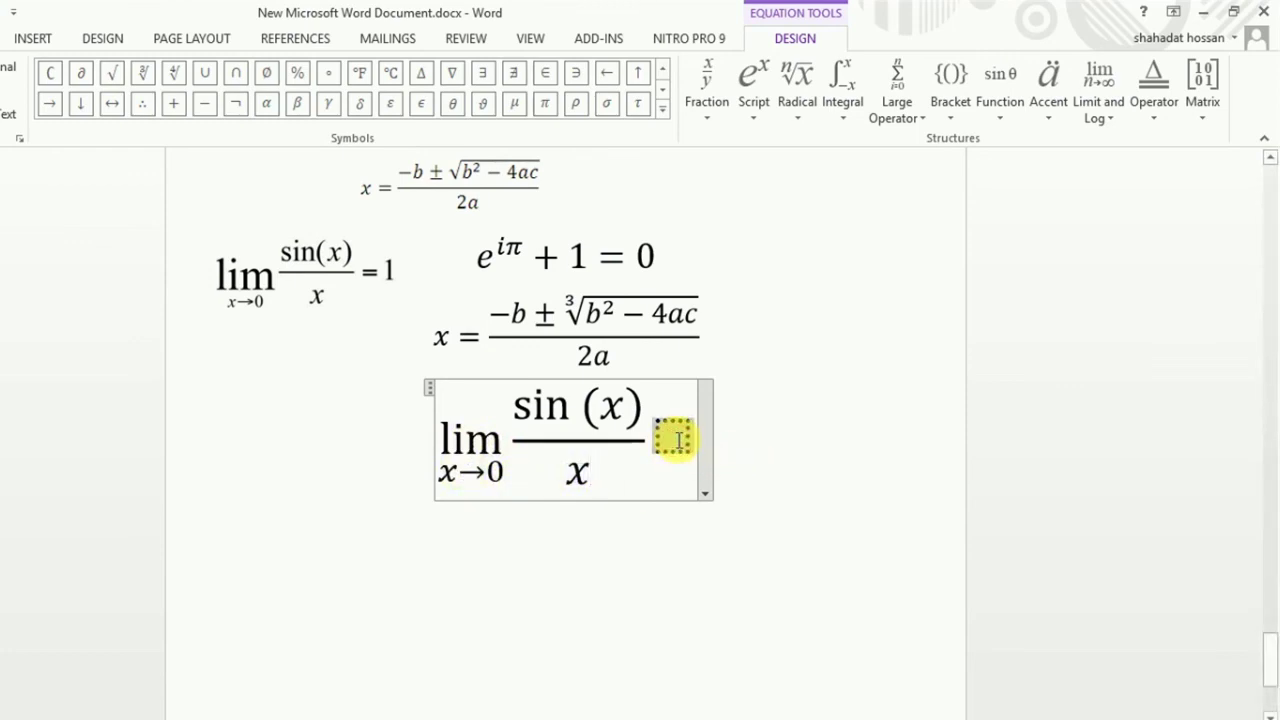
pyautogui.write(' =')
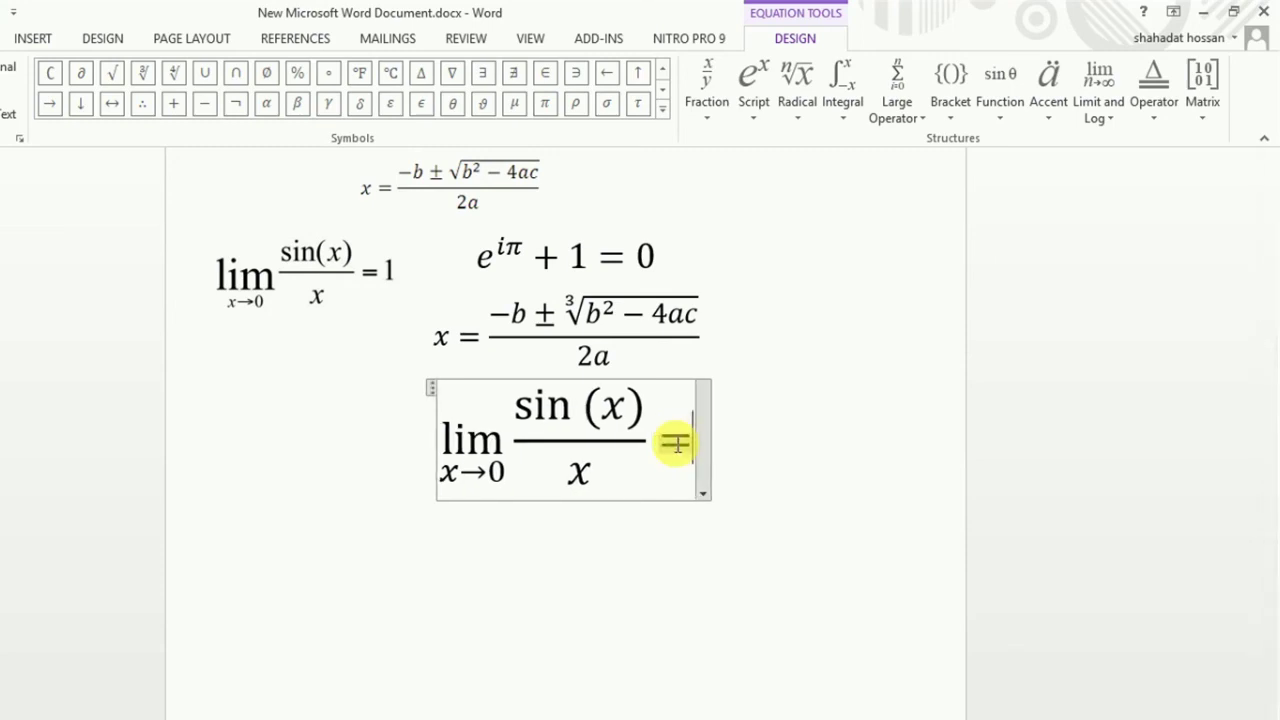
pyautogui.write(' 1')
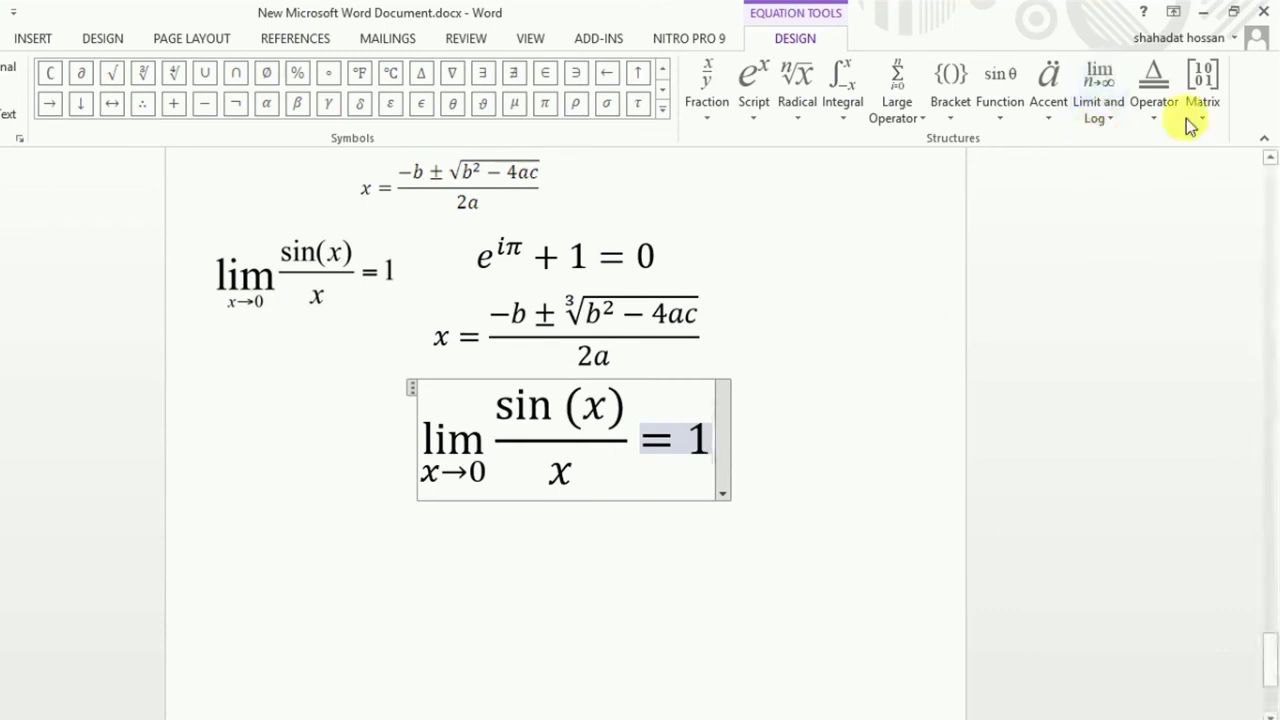
# Look through the Fraction, Script, Radical and Limit and Log galleries, then leave the equation.
pyautogui.click(705, 122)
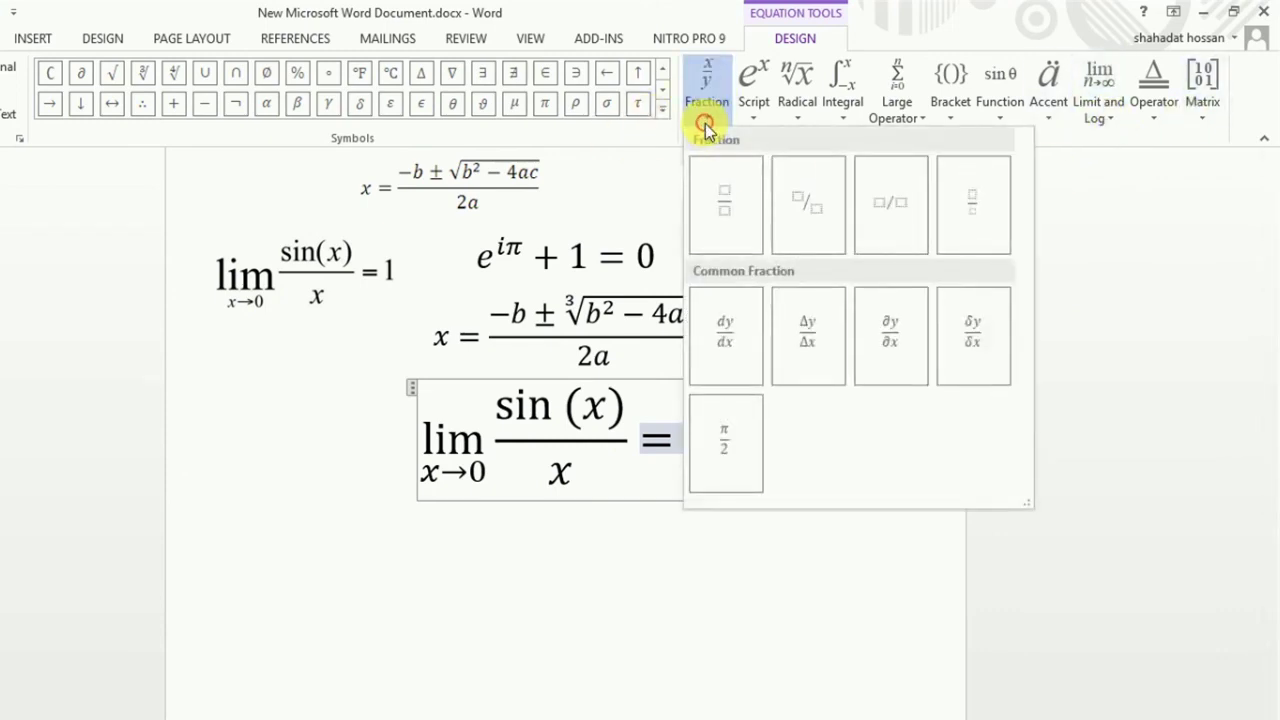
pyautogui.click(757, 120)
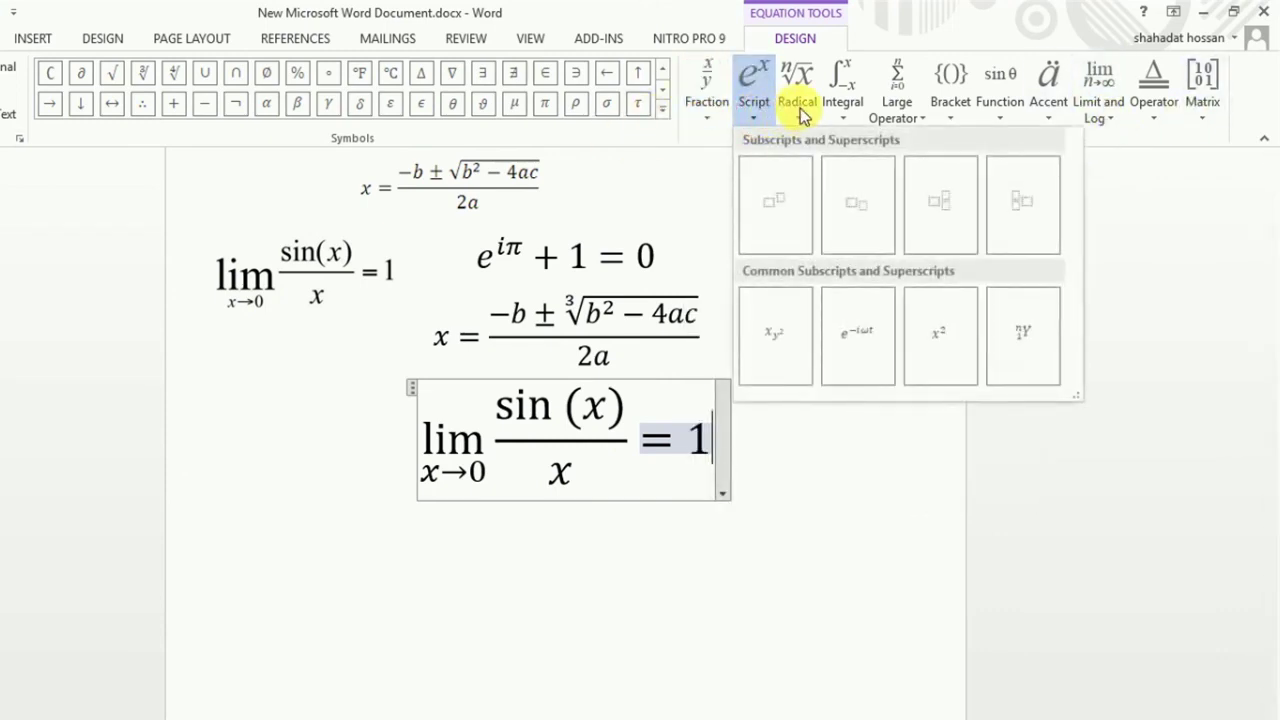
pyautogui.click(800, 109)
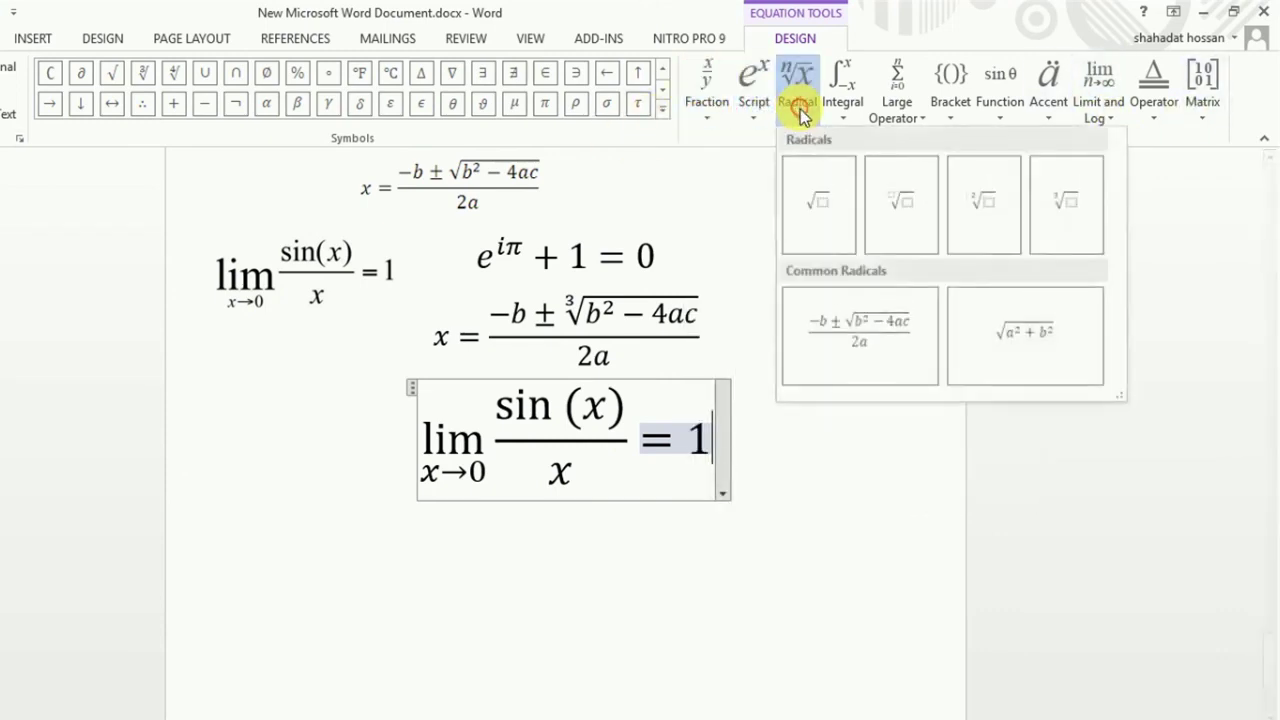
pyautogui.click(1112, 122)
pyautogui.click(1115, 125)
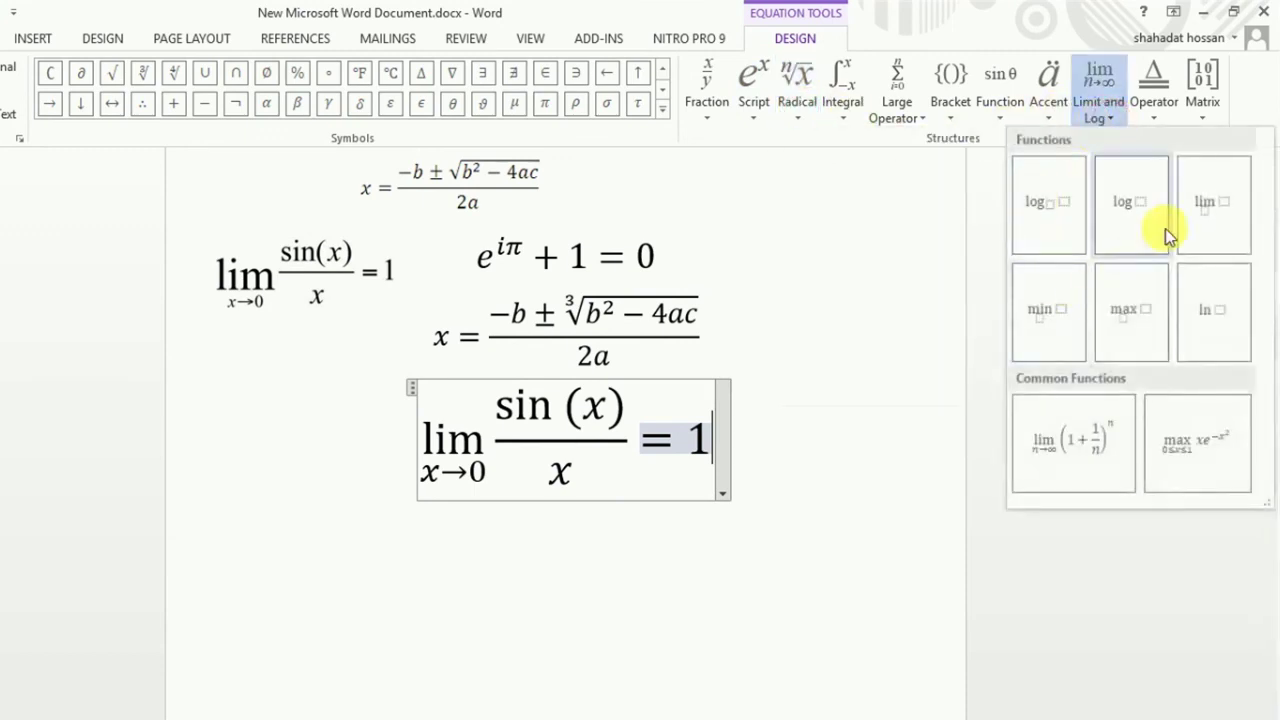
pyautogui.click(740, 460)
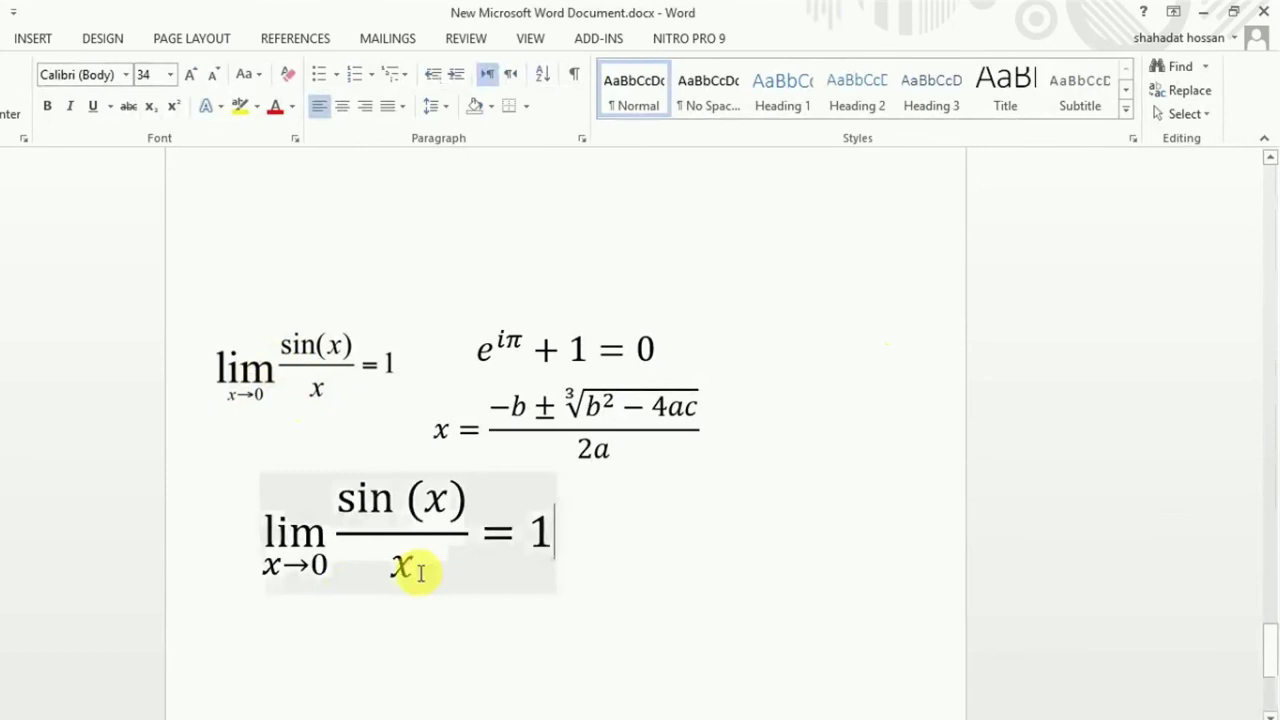
# Paste the reference equation picture and drag it beside the limit equation.
pyautogui.scroll(1, 686, 526)
pyautogui.scroll(2, 686, 526)
pyautogui.scroll(2, 686, 527)
pyautogui.scroll(3, 683, 529)
pyautogui.scroll(-3, 651, 554)
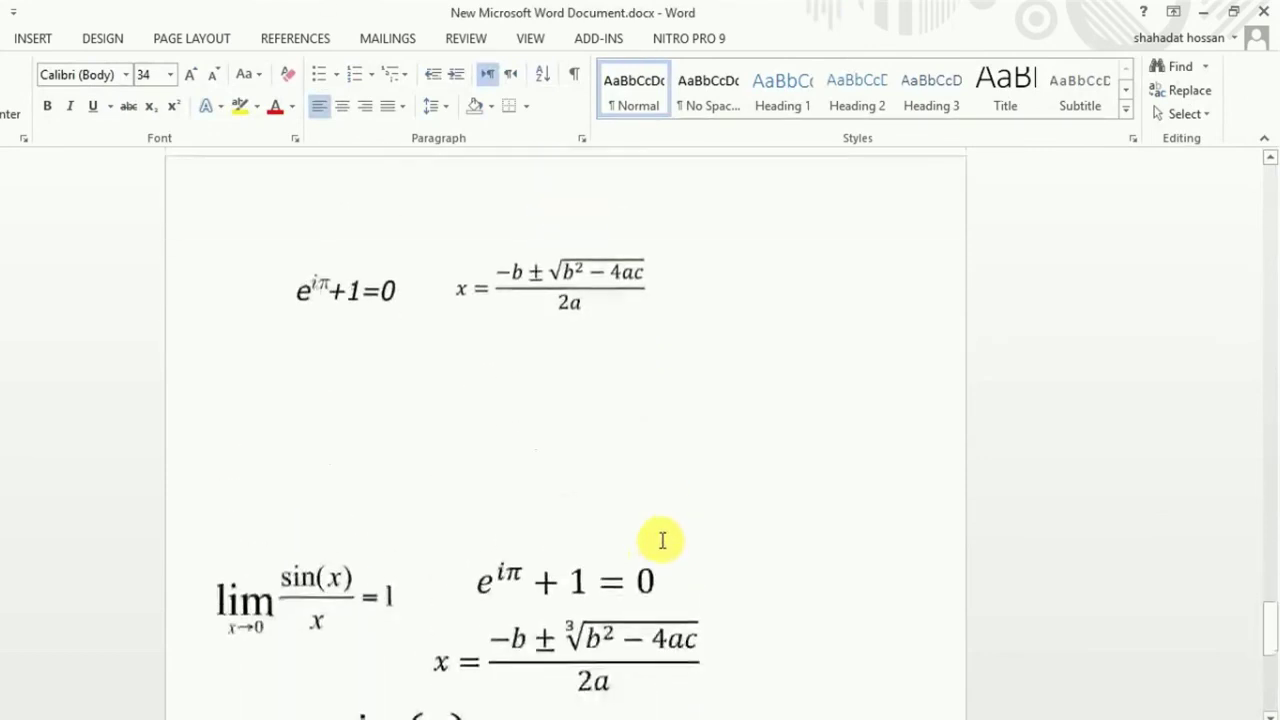
pyautogui.scroll(-5, 660, 537)
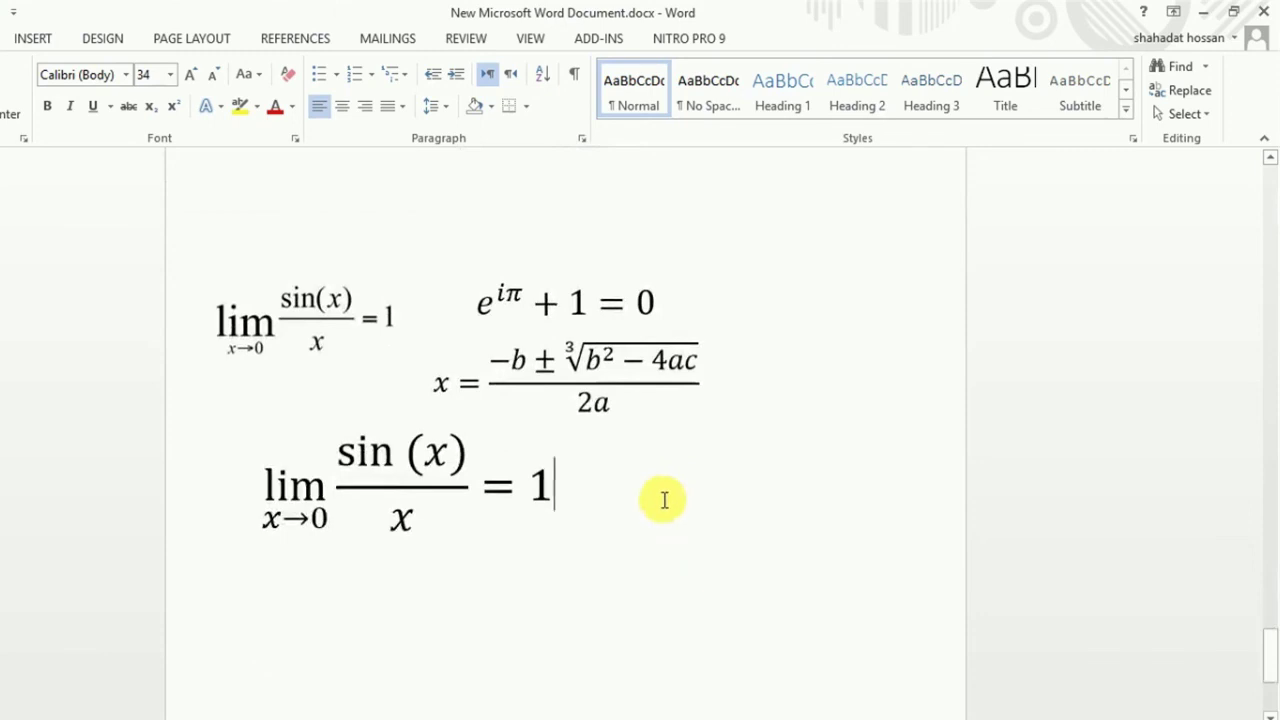
pyautogui.hotkey('ctrl', 'v')
pyautogui.moveTo(493, 561)
pyautogui.mouseDown()
pyautogui.moveTo(850, 508)
pyautogui.moveTo(798, 512)
pyautogui.mouseUp()
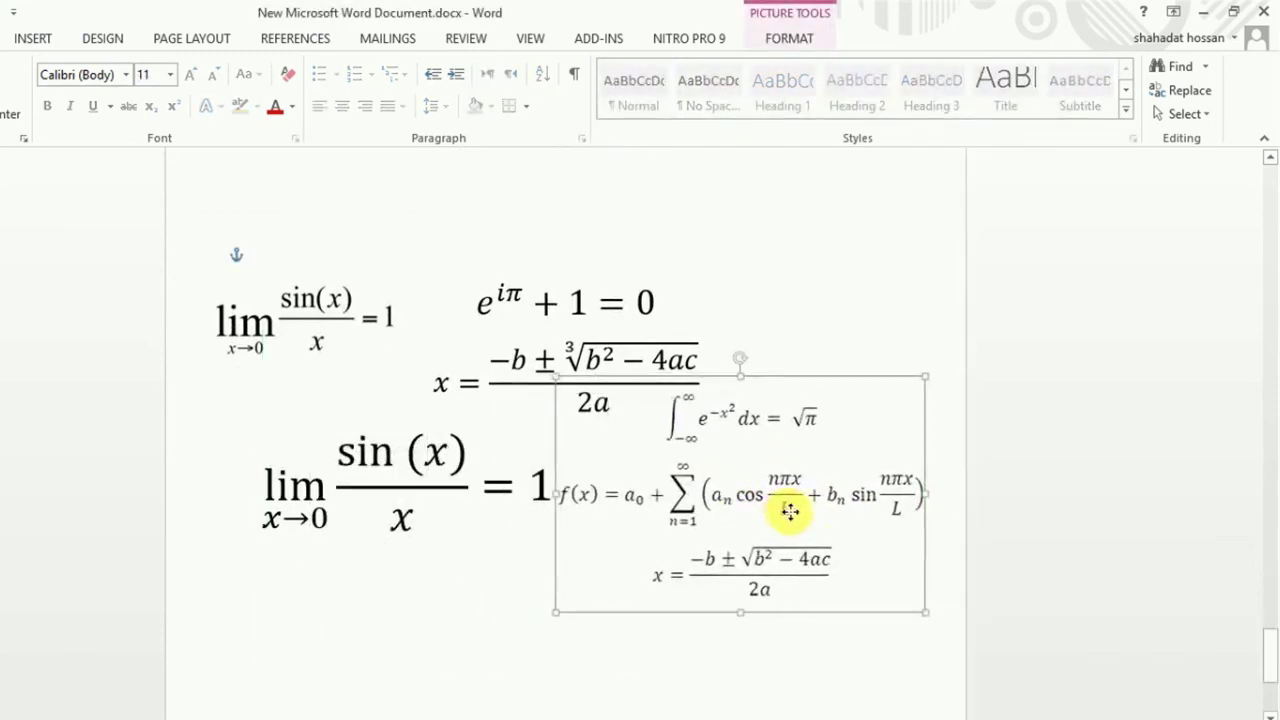
# Shrink the reference equation picture proportionally and nudge it slightly down and left.
pyautogui.scroll(-3, 670, 672)
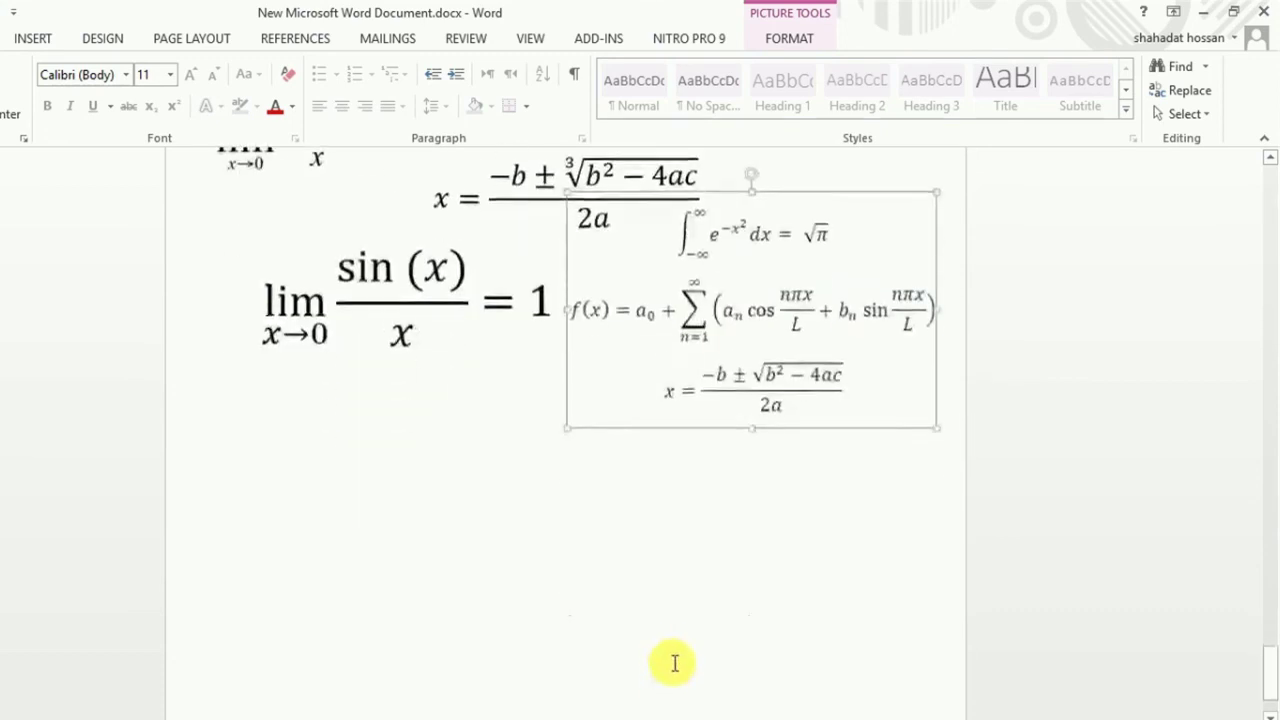
pyautogui.click(673, 560)
pyautogui.click(732, 313)
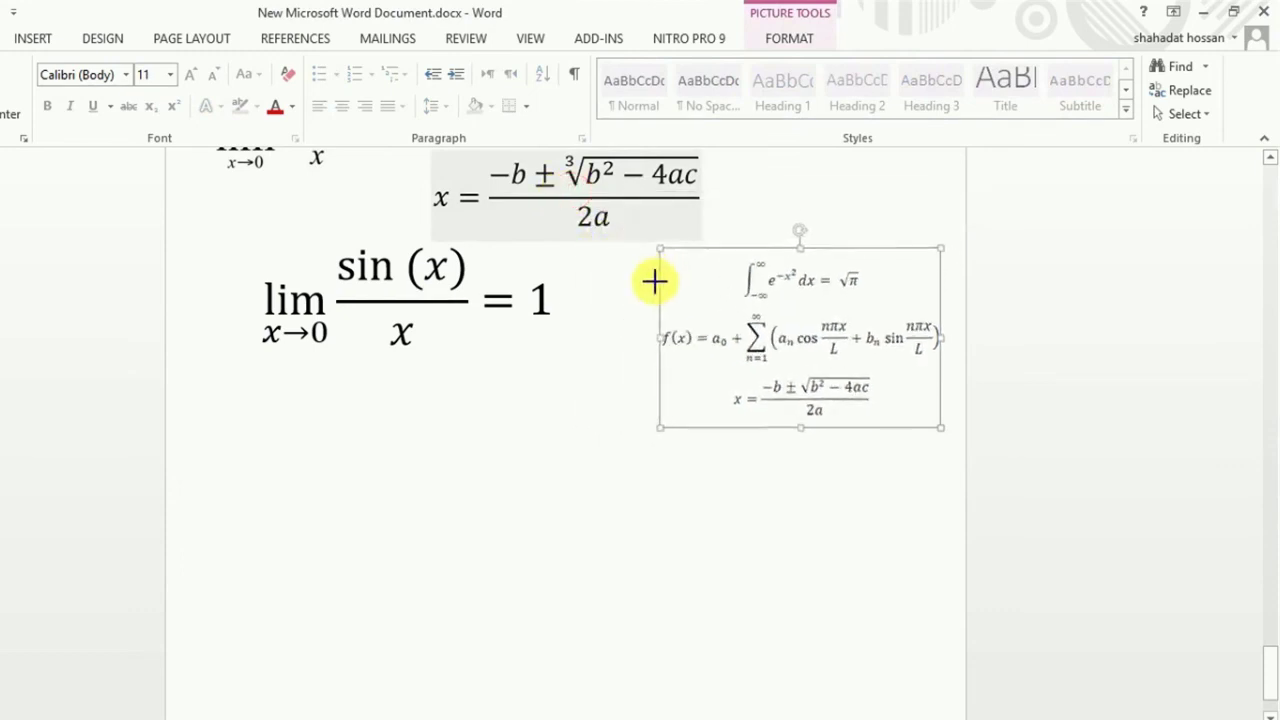
pyautogui.moveTo(571, 191); pyautogui.dragTo(634, 277)
pyautogui.moveTo(777, 296); pyautogui.dragTo(770, 303)
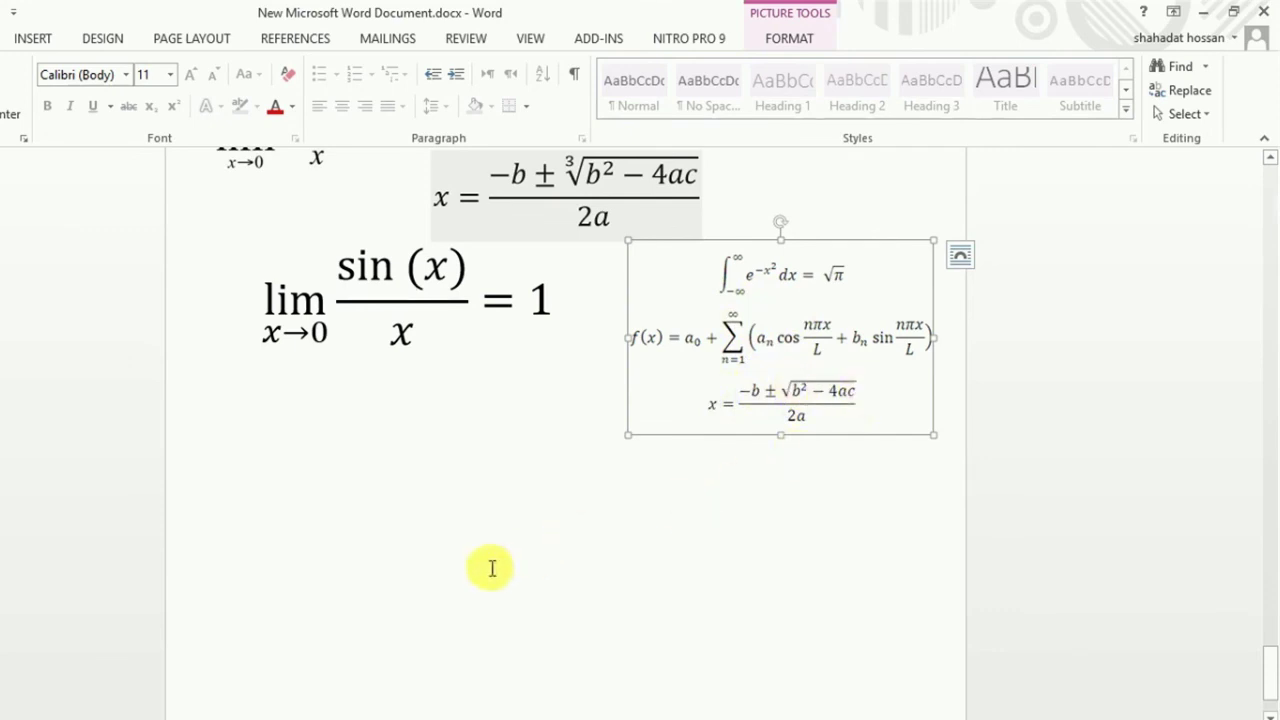
# Place the cursor on a new line below the limit equation.
pyautogui.click(340, 528)
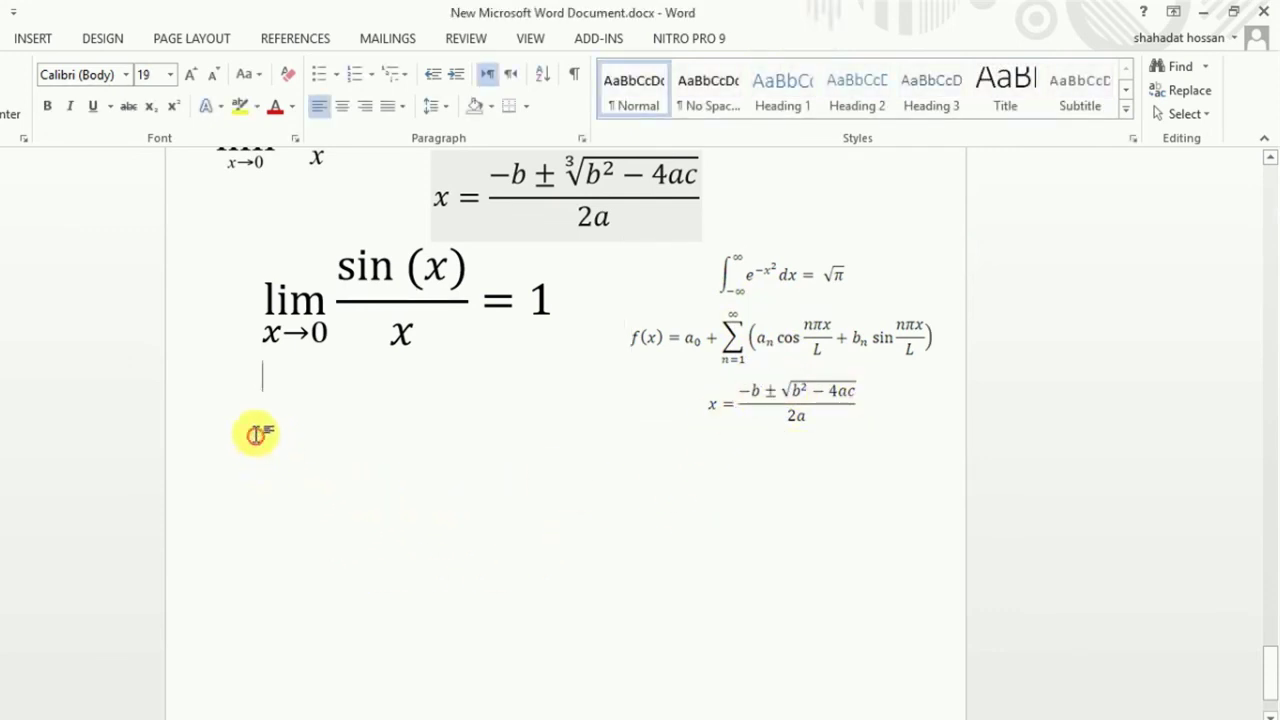
pyautogui.doubleClick(255, 437)
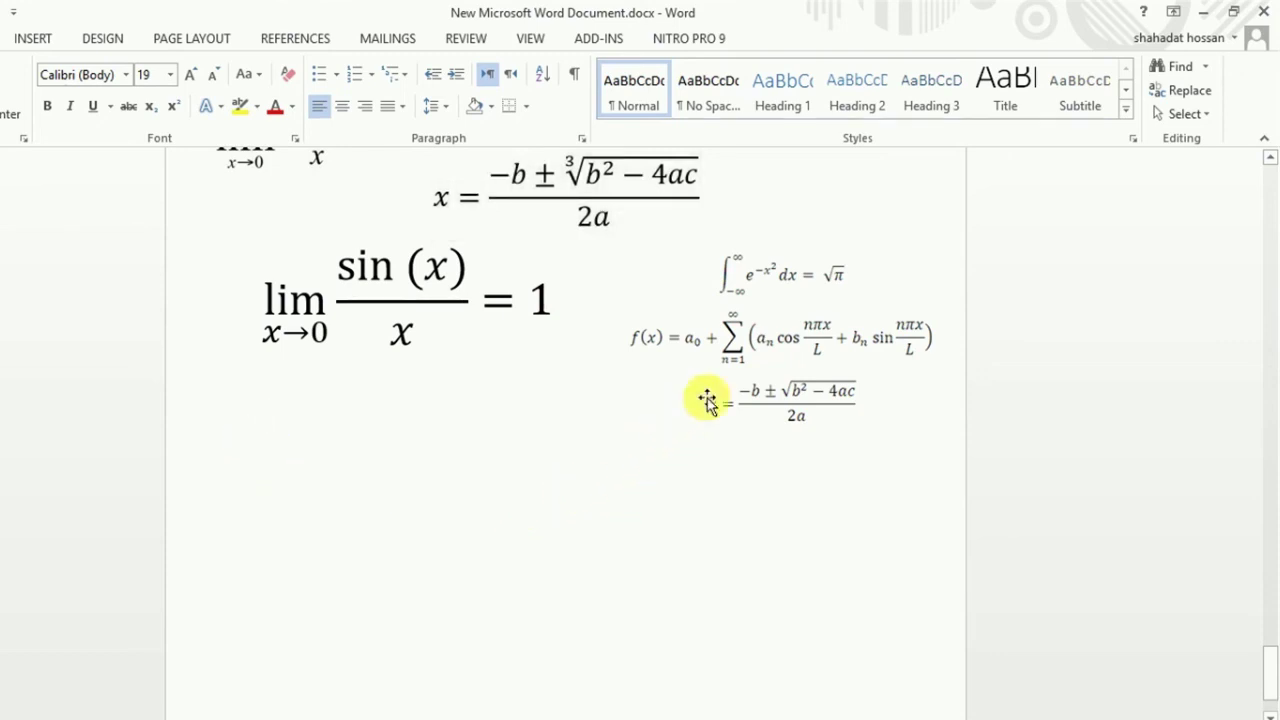
pyautogui.click(33, 37)
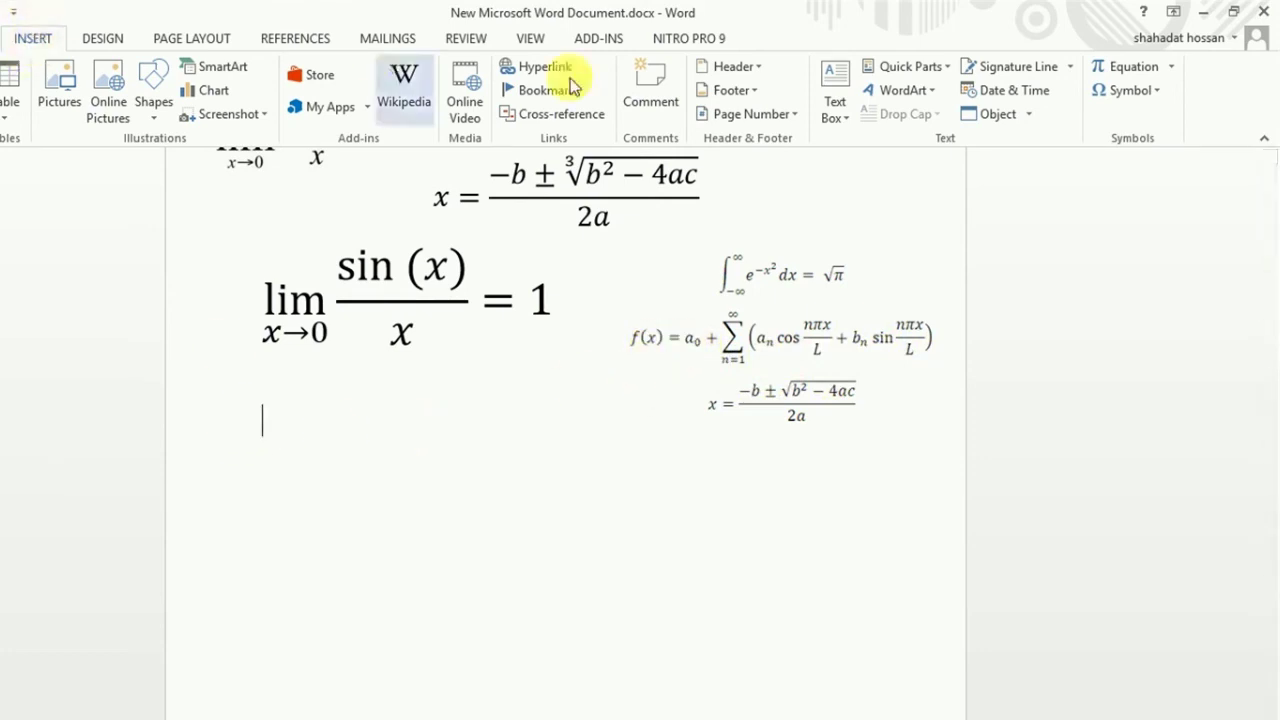
# Insert a new equation on that line and type f(x) = into it.
pyautogui.click(1130, 66)
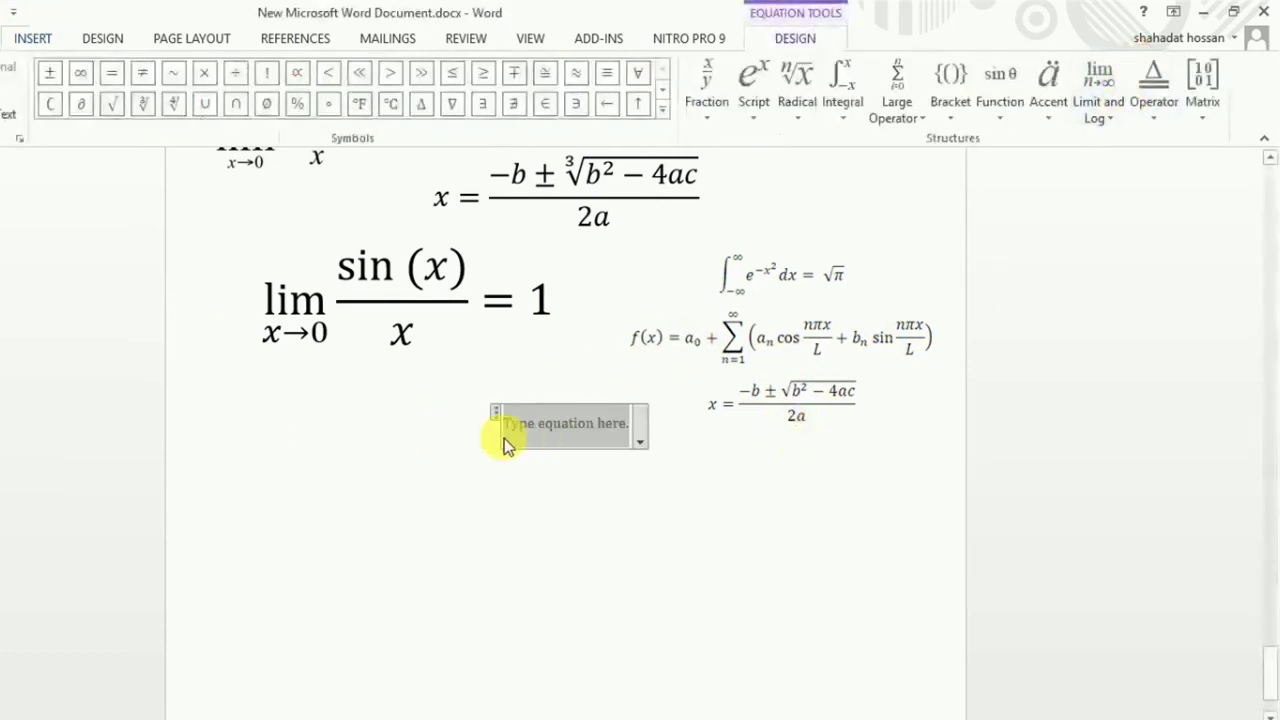
pyautogui.click(592, 424)
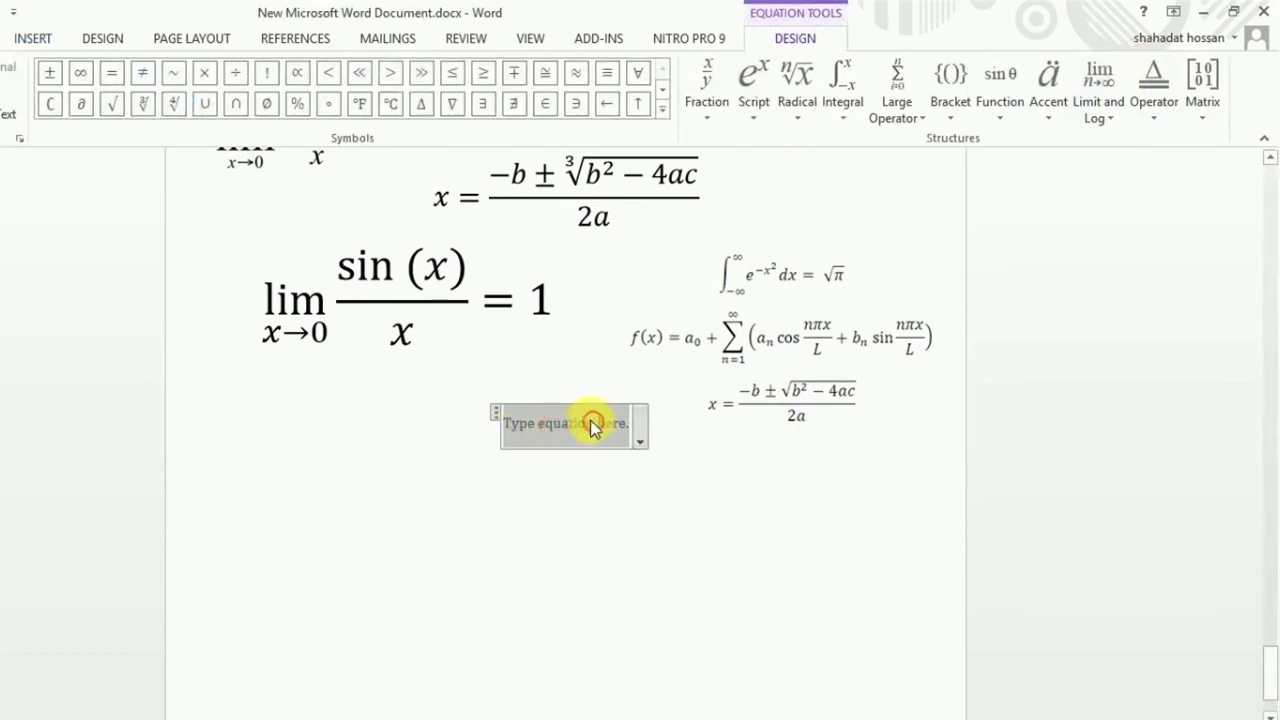
pyautogui.write('d')
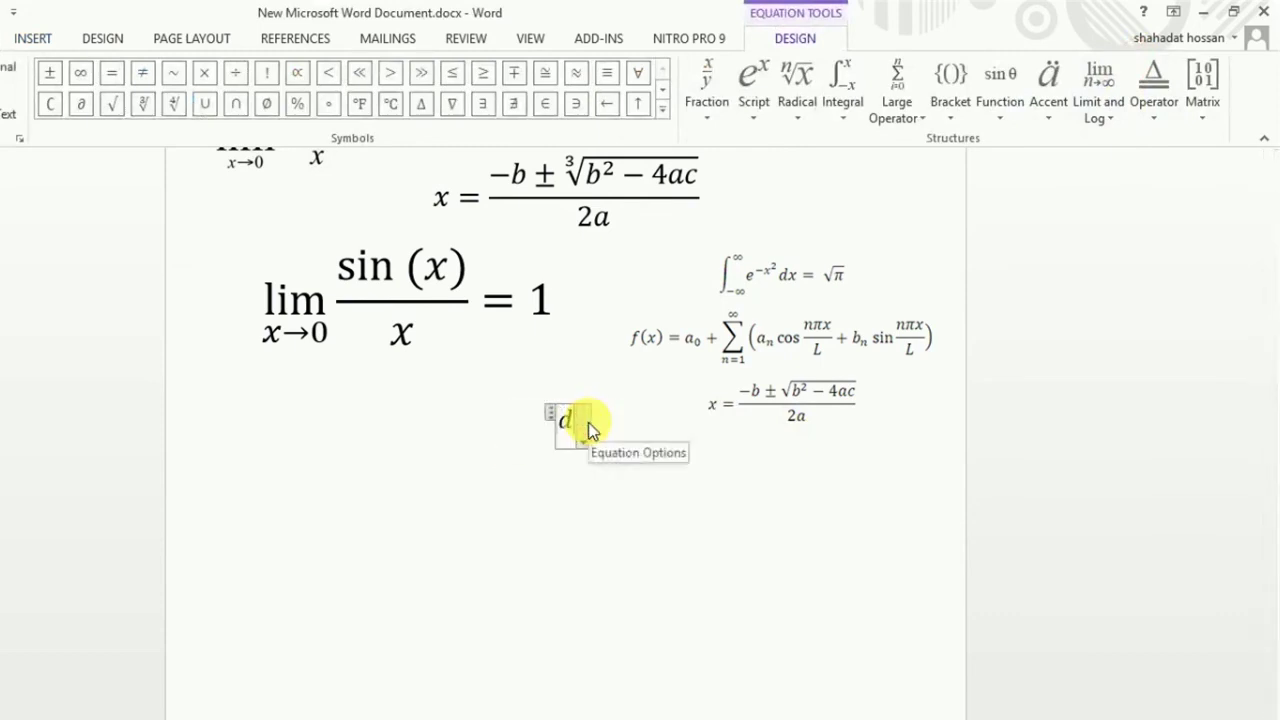
pyautogui.press('BackSpace')
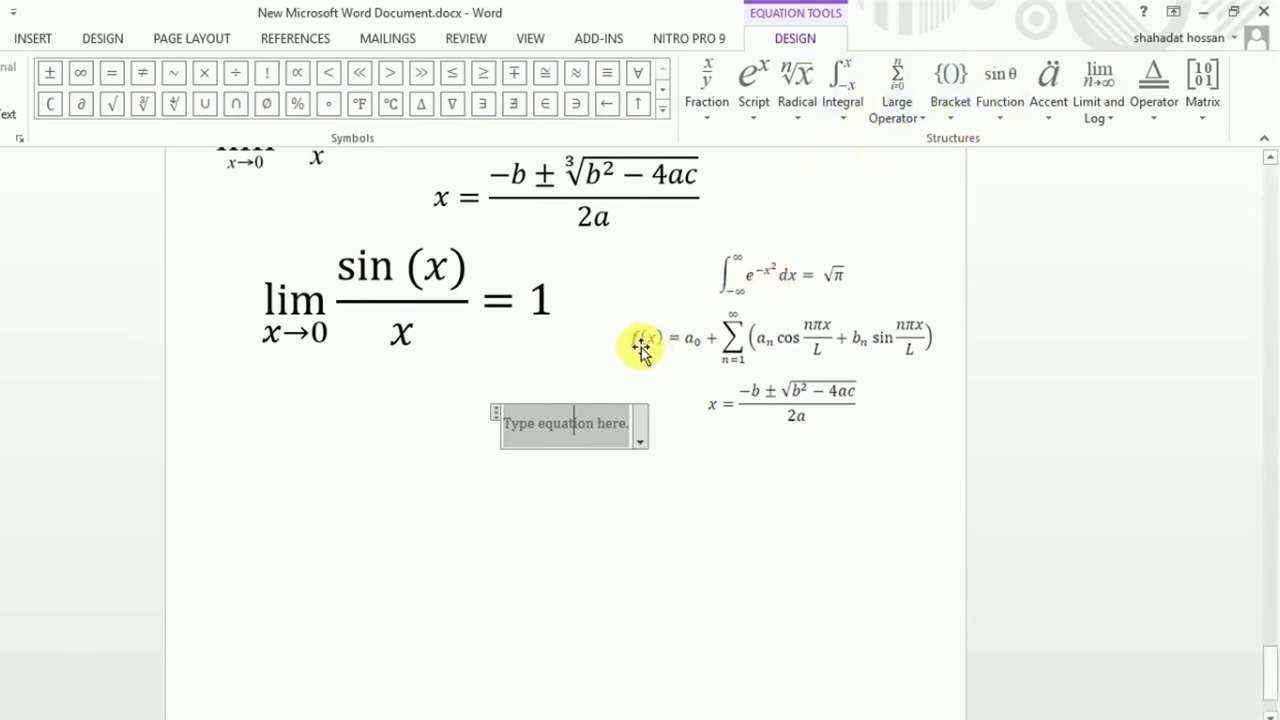
pyautogui.write('f')
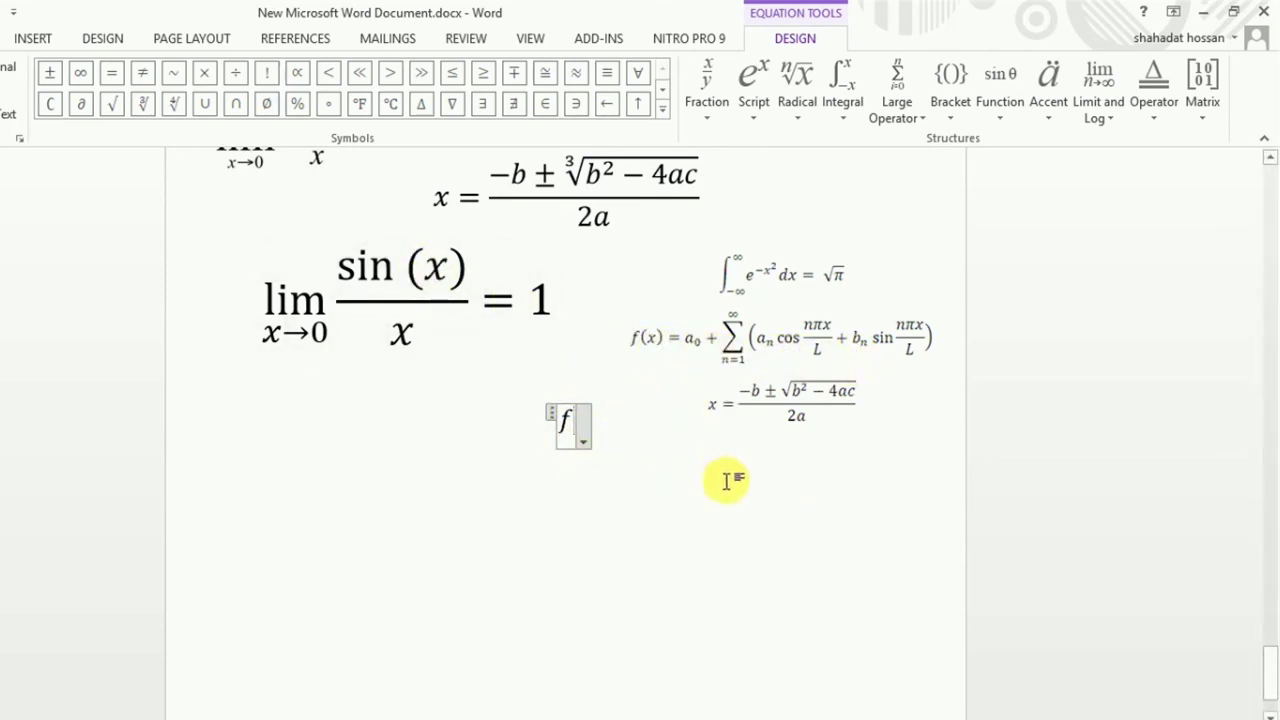
pyautogui.write('(x')
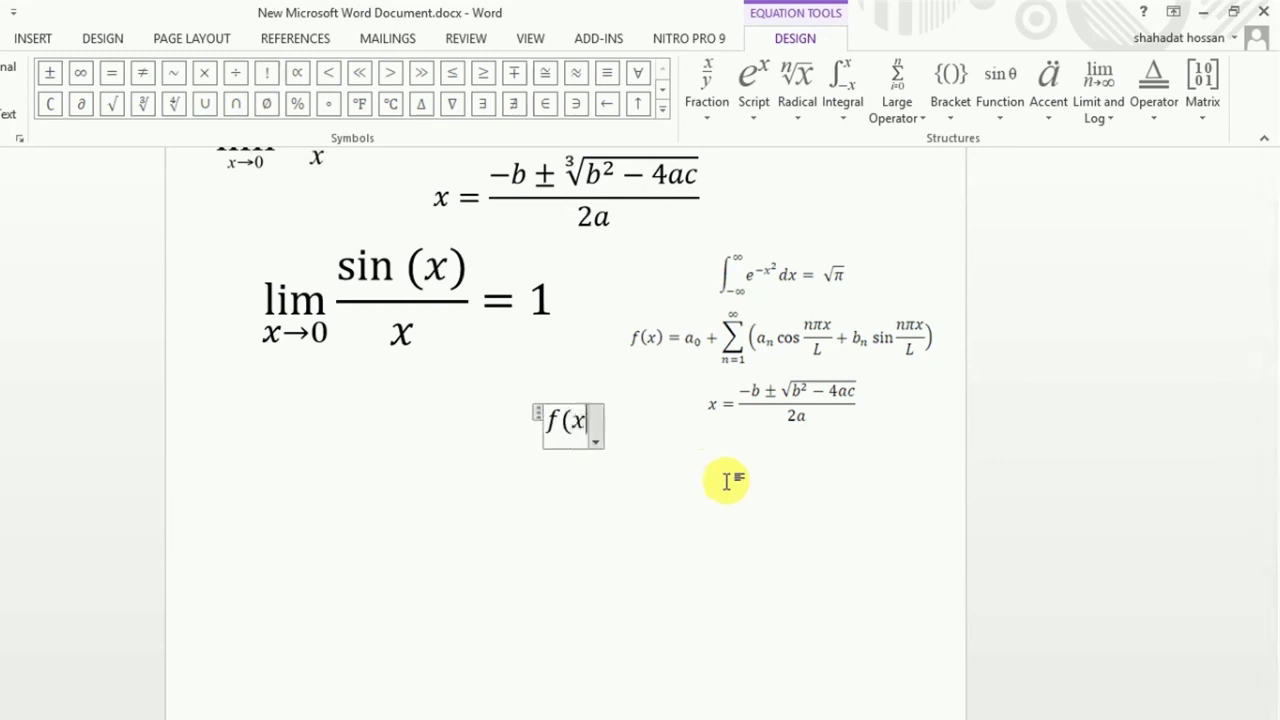
pyautogui.write(') ')
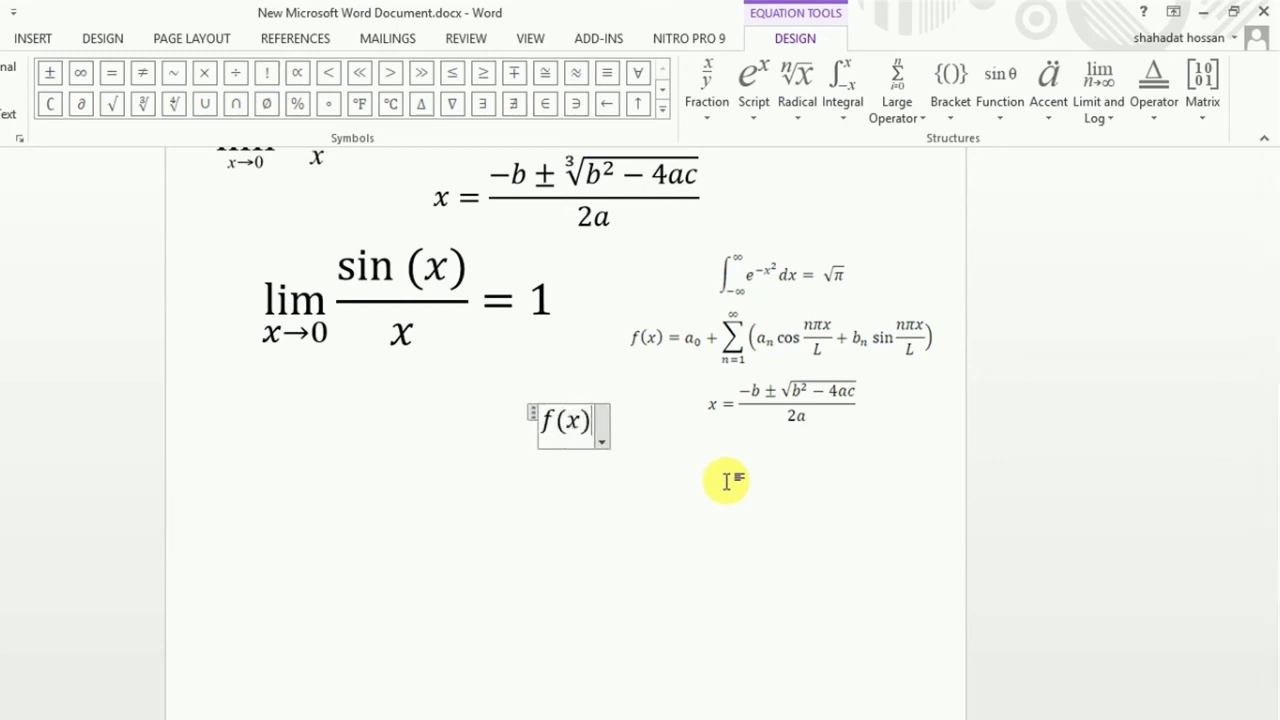
pyautogui.write('=')
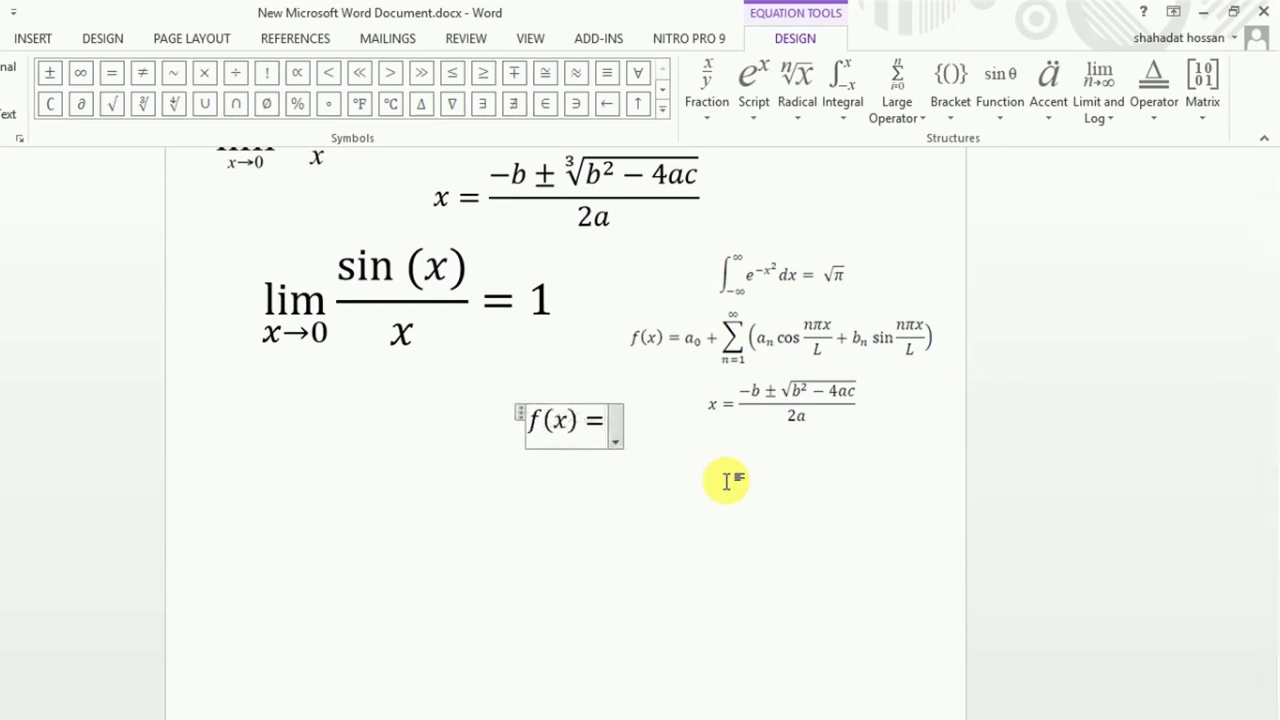
pyautogui.click(758, 350)
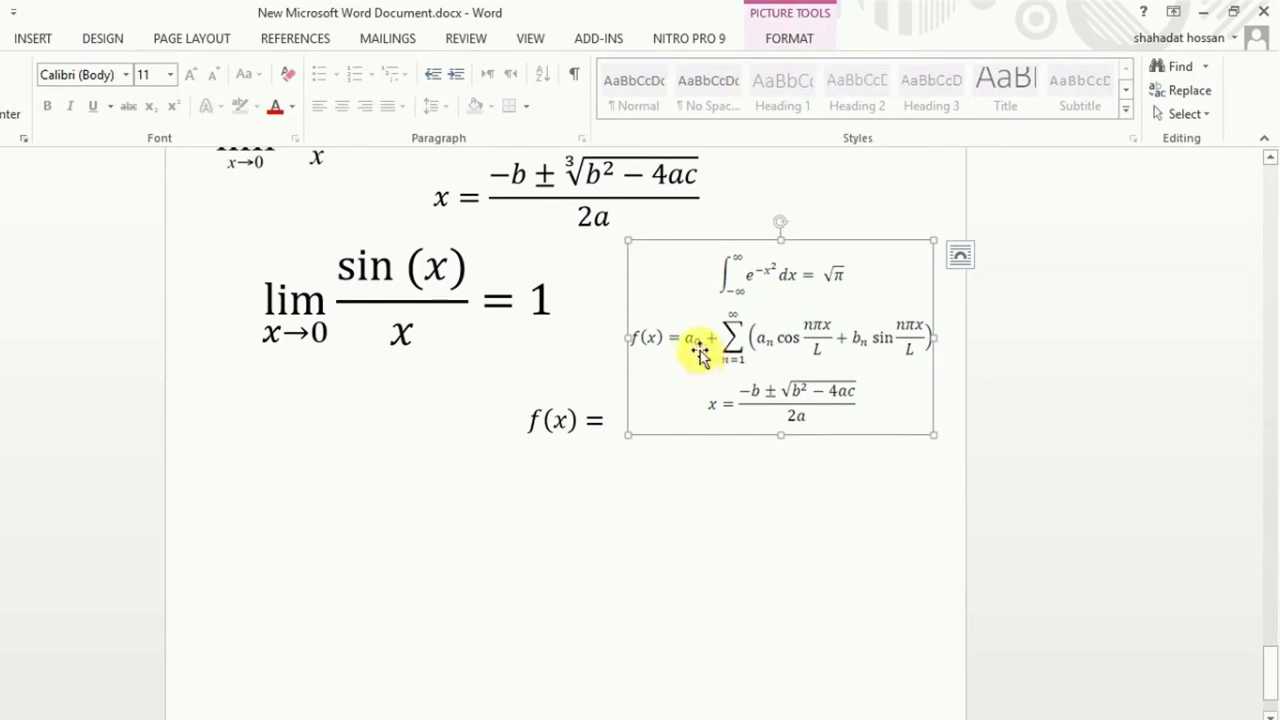
pyautogui.click(606, 422)
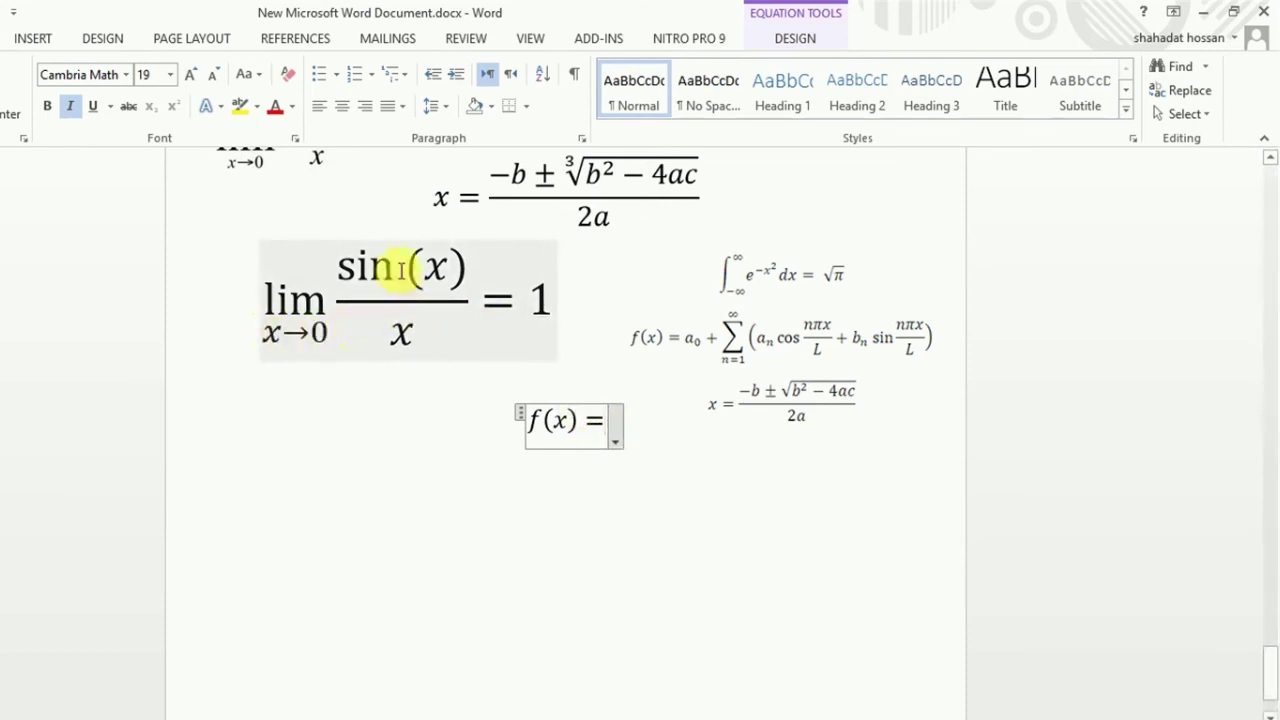
pyautogui.click(792, 40)
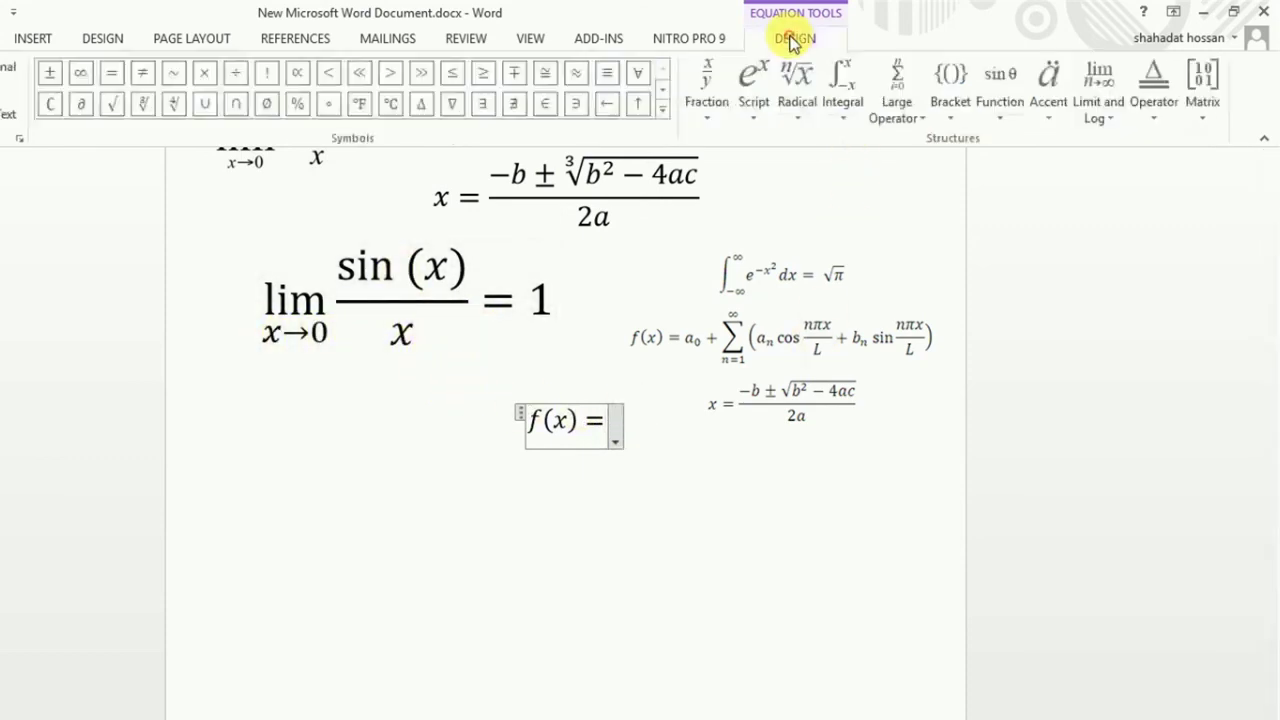
# Append a subscripted a₀ and a plus sign so the equation reads f(x) = a₀ +.
pyautogui.click(754, 118)
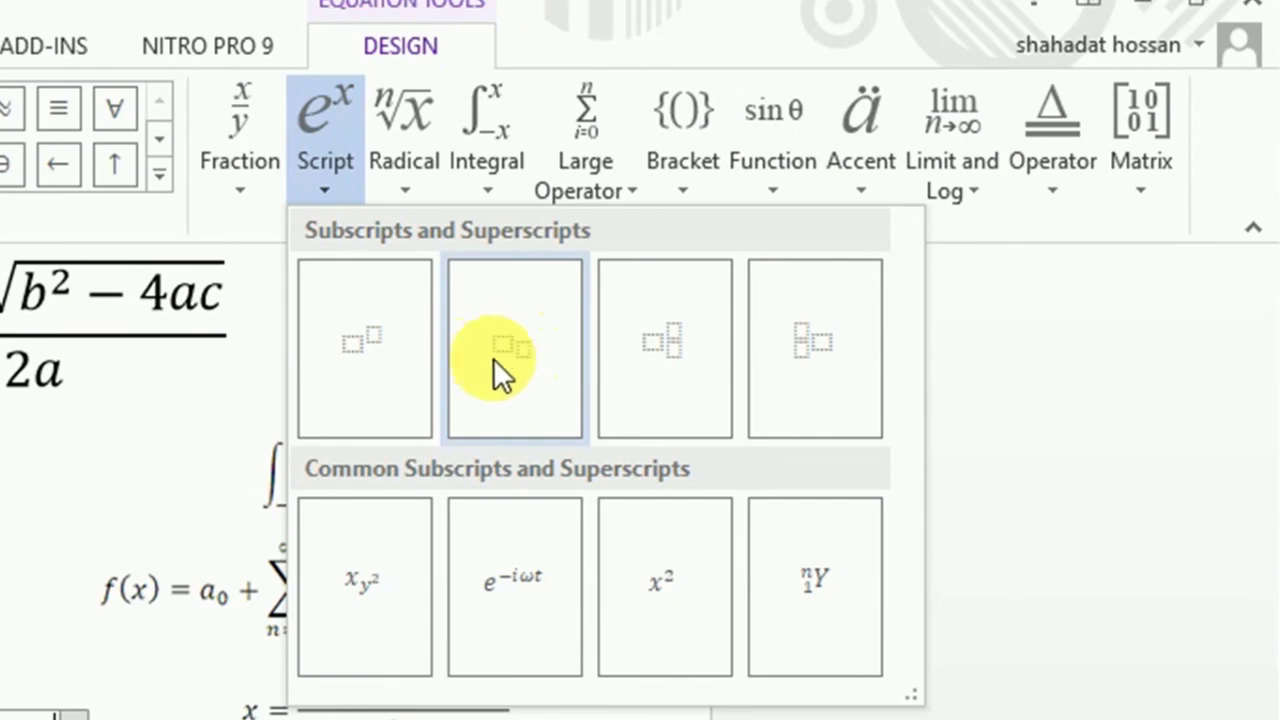
pyautogui.click(493, 358)
pyautogui.click(666, 464)
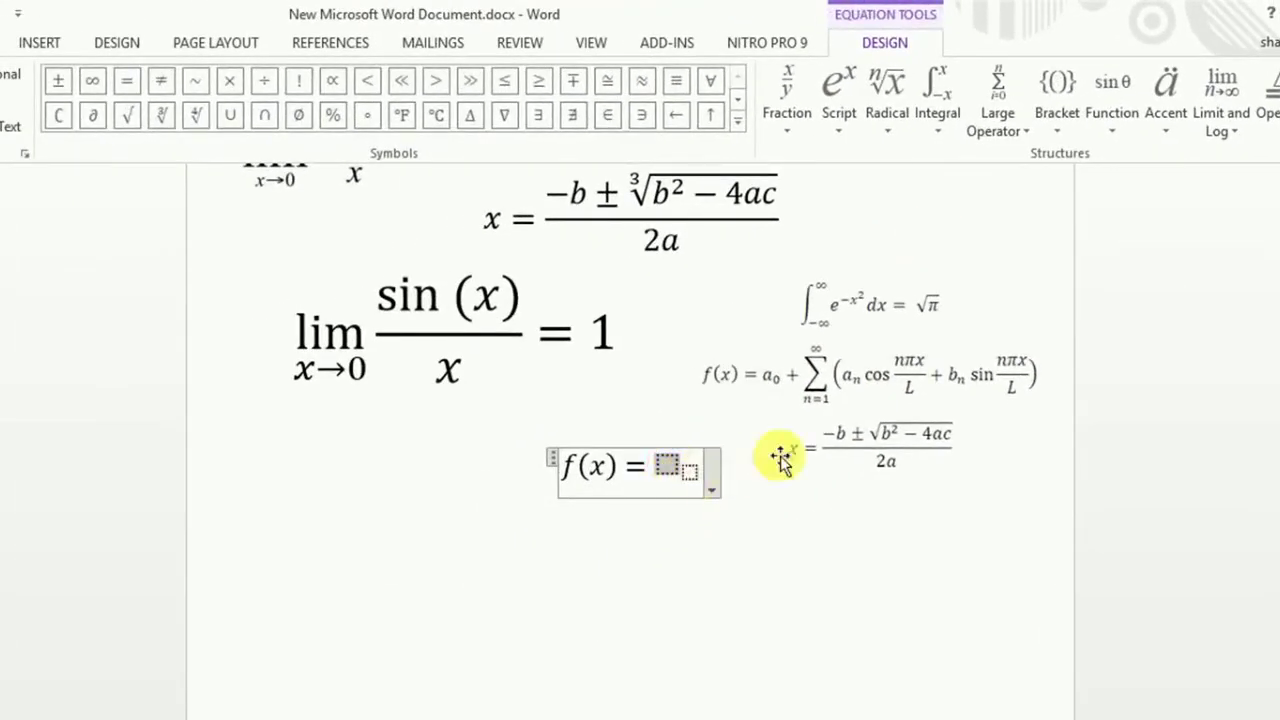
pyautogui.write('a')
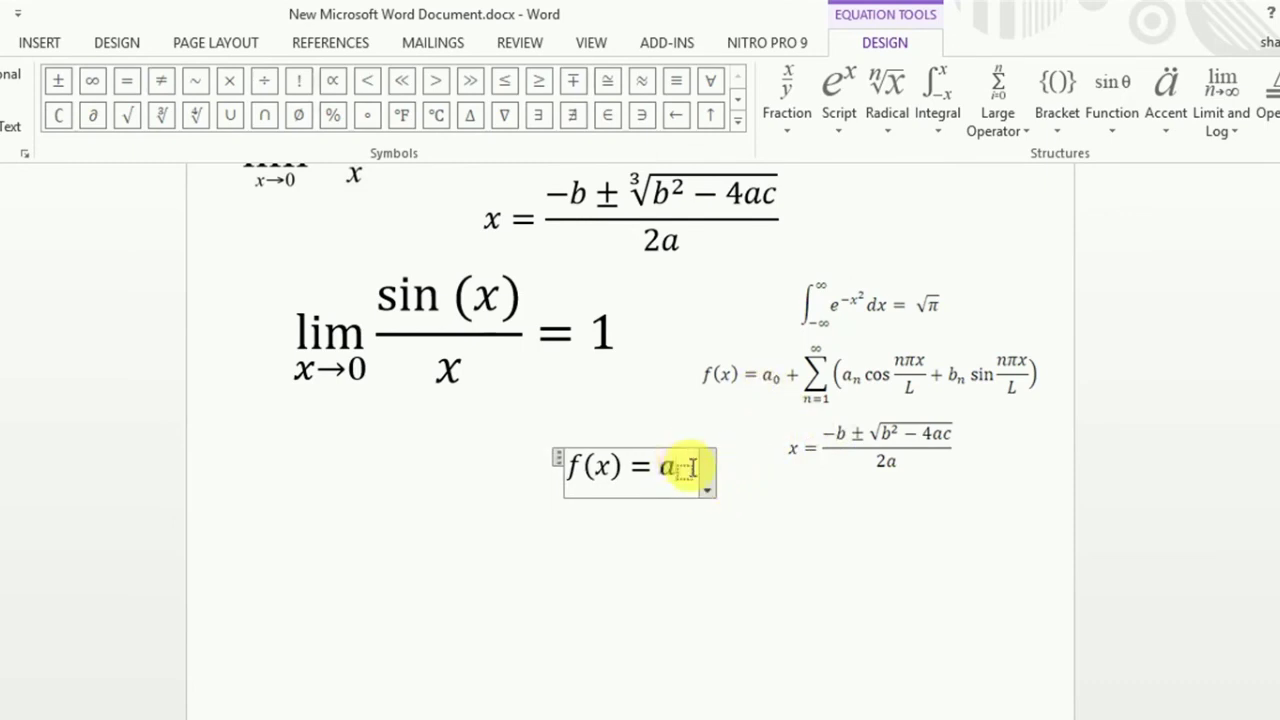
pyautogui.click(686, 469)
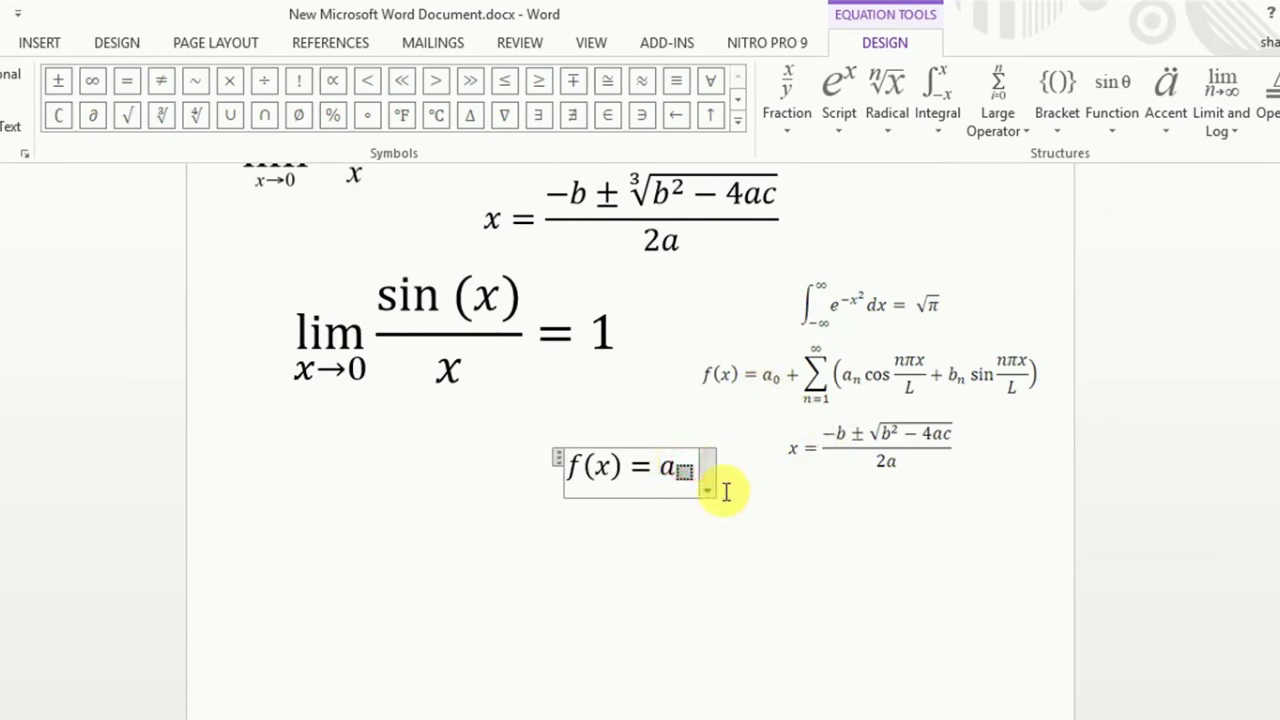
pyautogui.write('0')
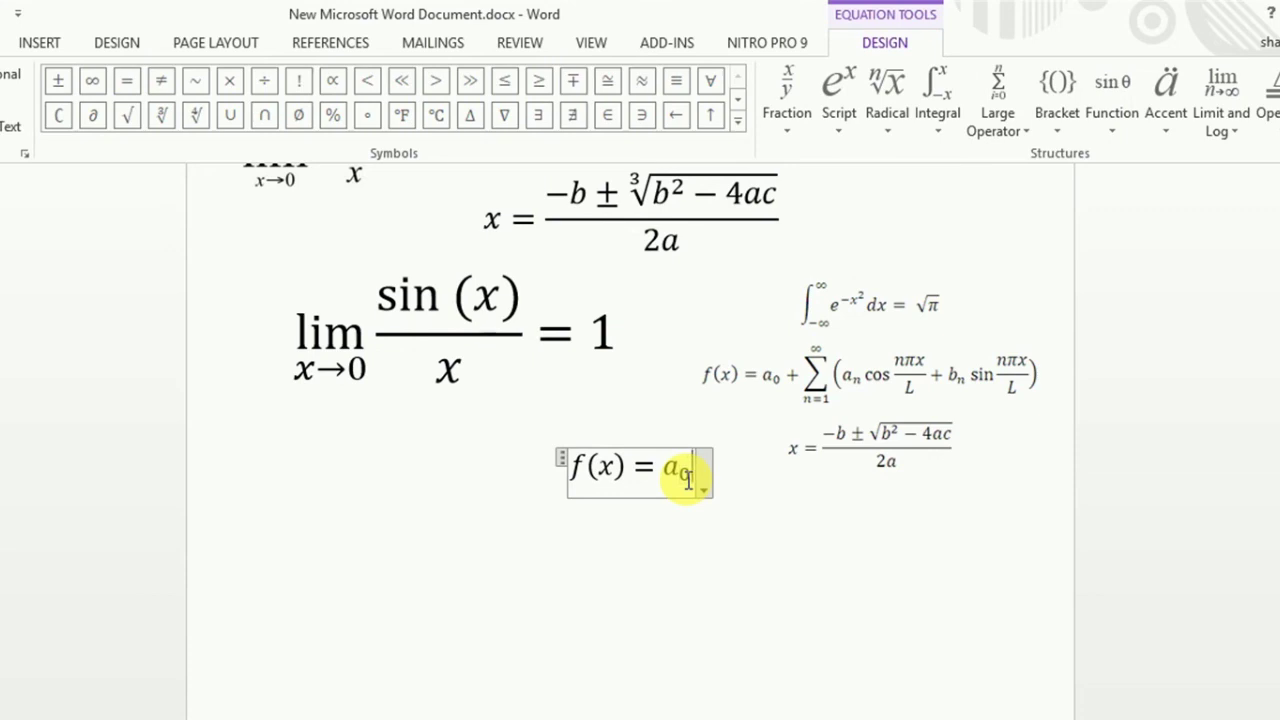
pyautogui.write(' +')
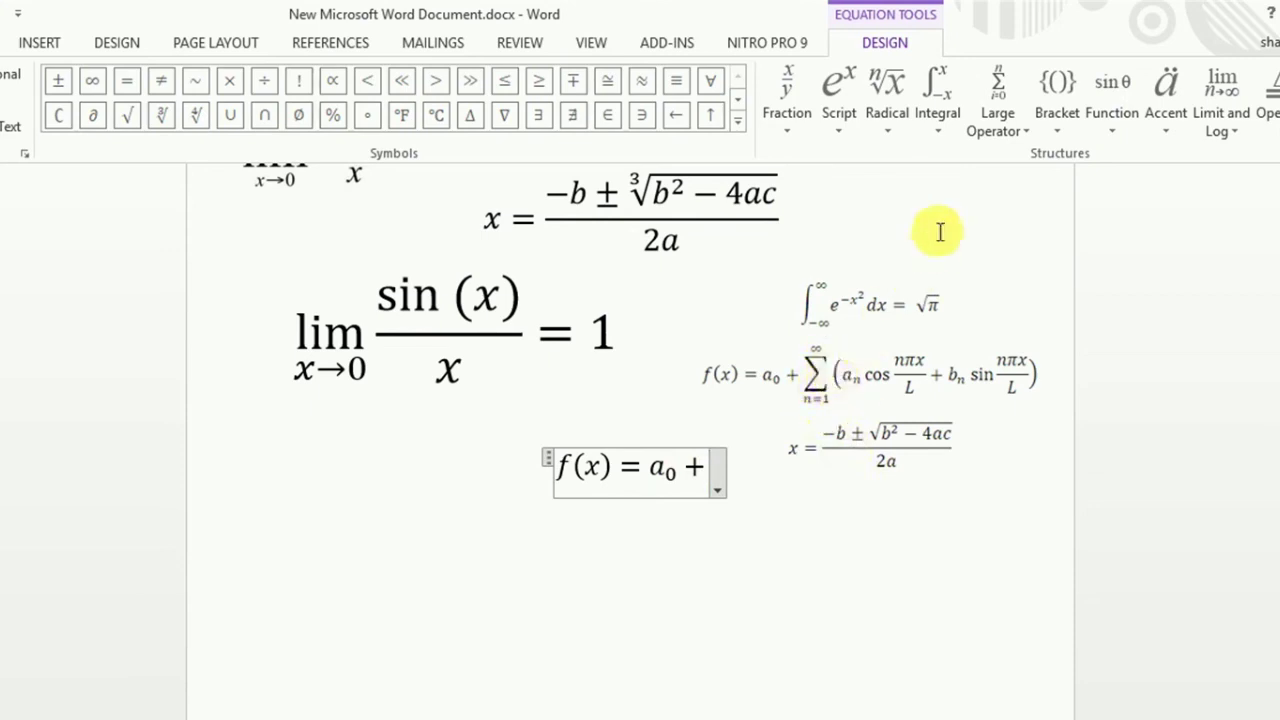
pyautogui.click(1005, 125)
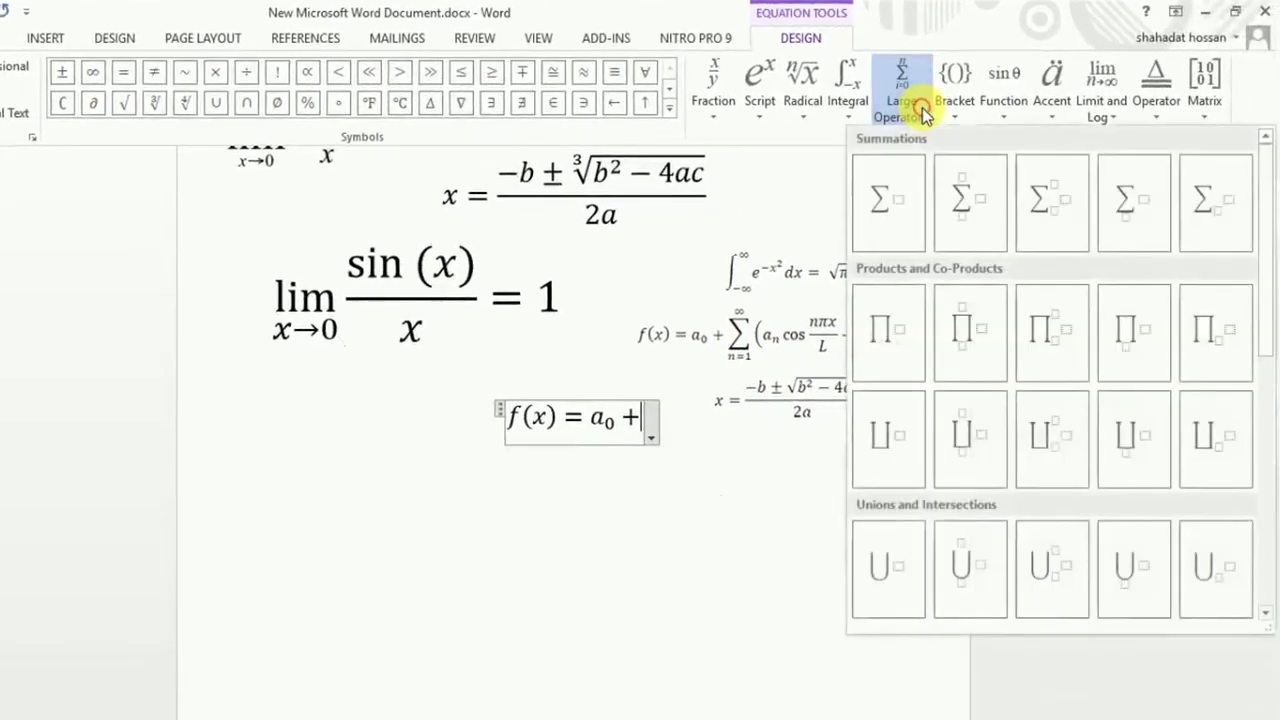
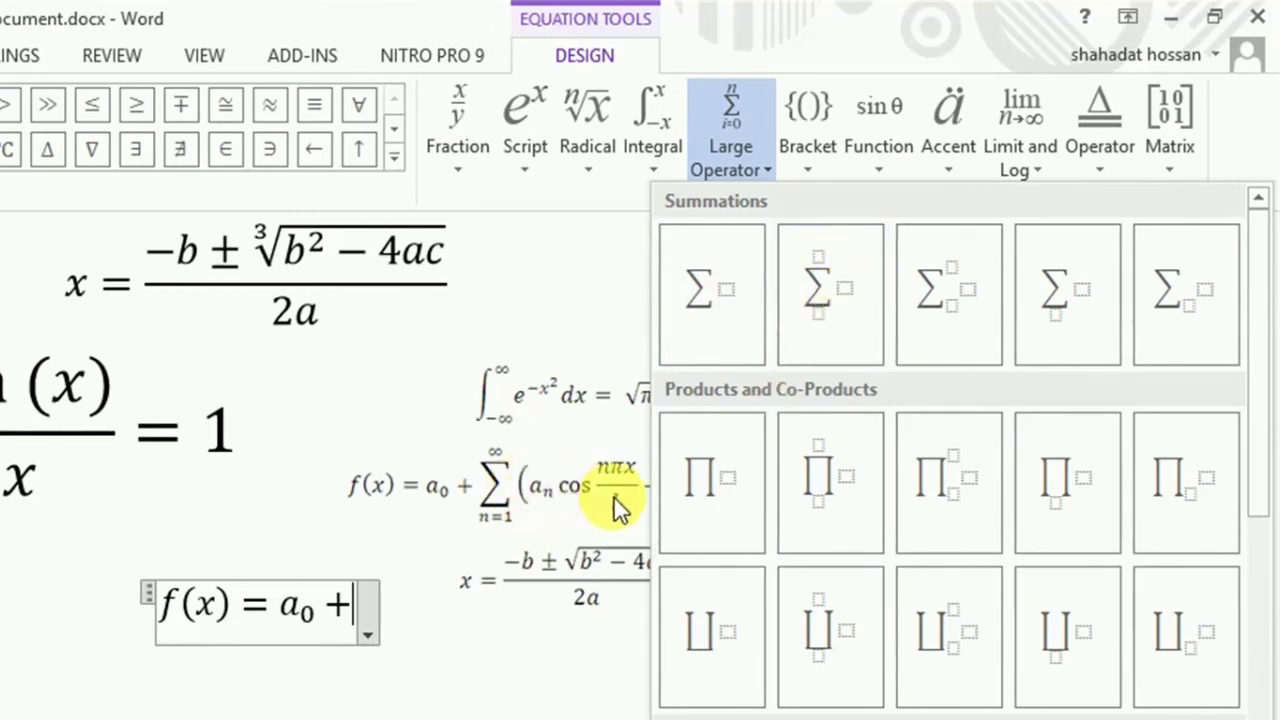
# Insert a summation after a₀ + with upper limit ∞ and lower limit 1.
pyautogui.click(833, 299)
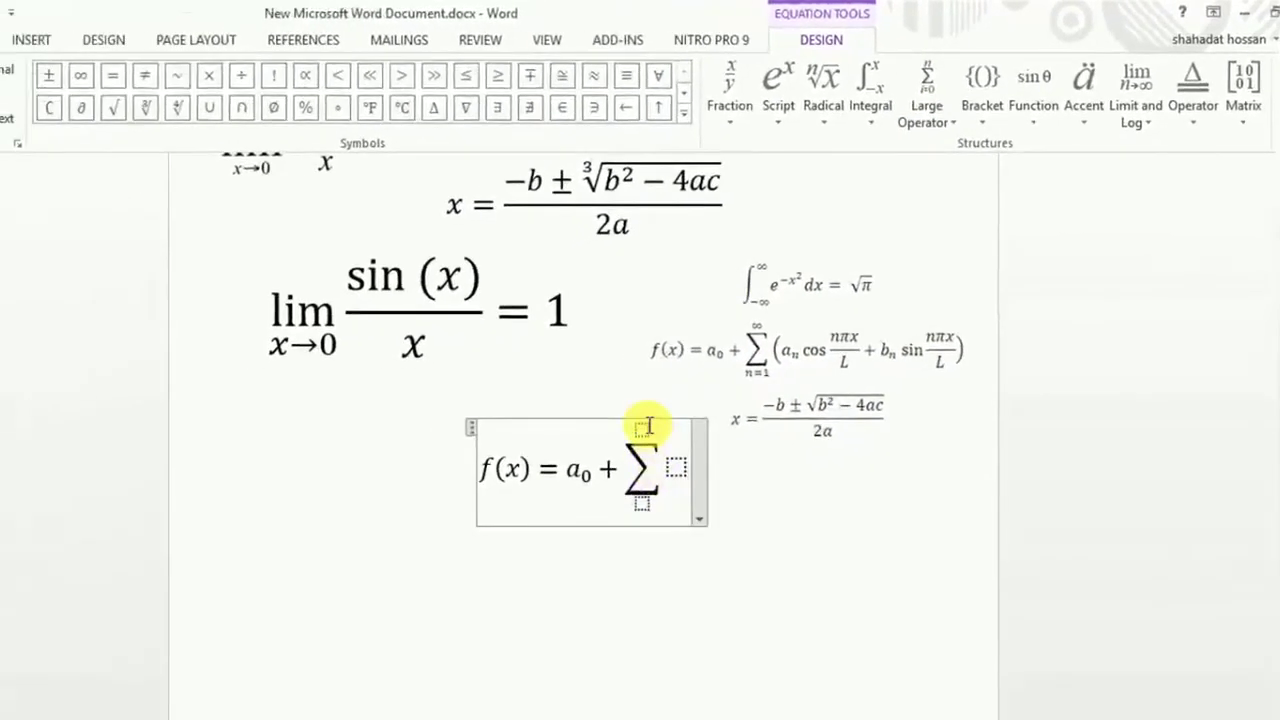
pyautogui.click(643, 429)
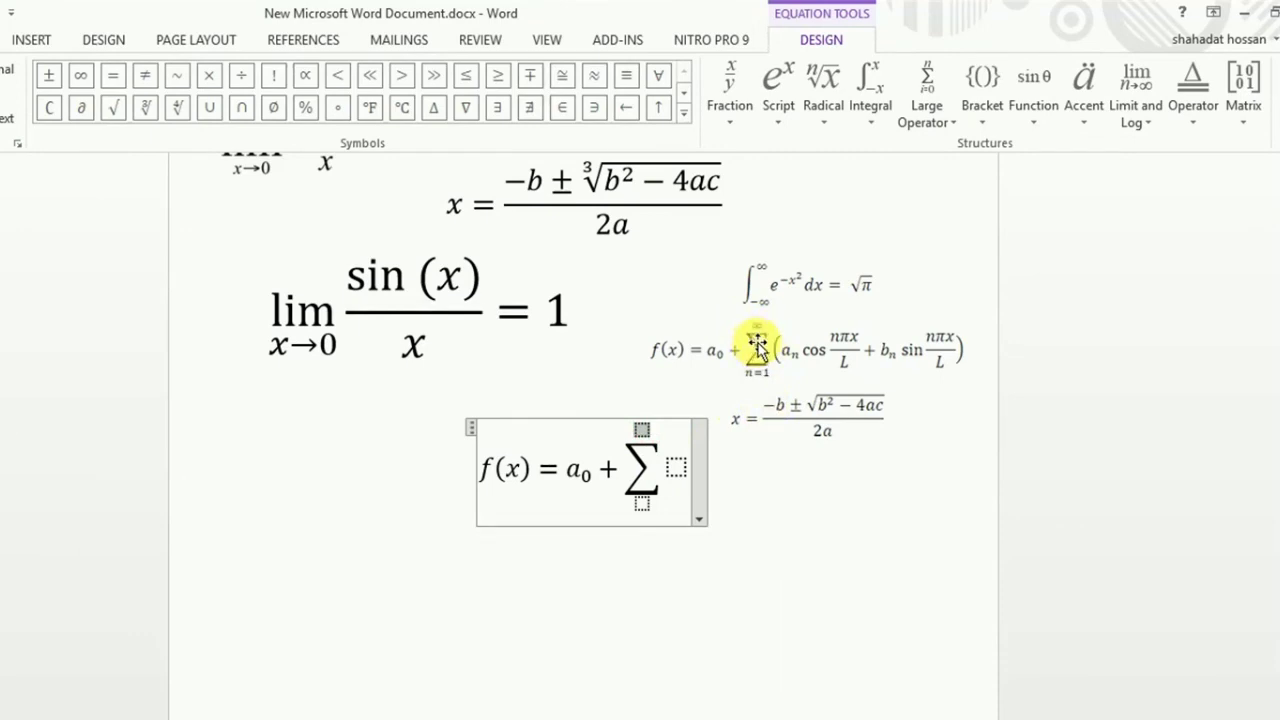
pyautogui.click(684, 116)
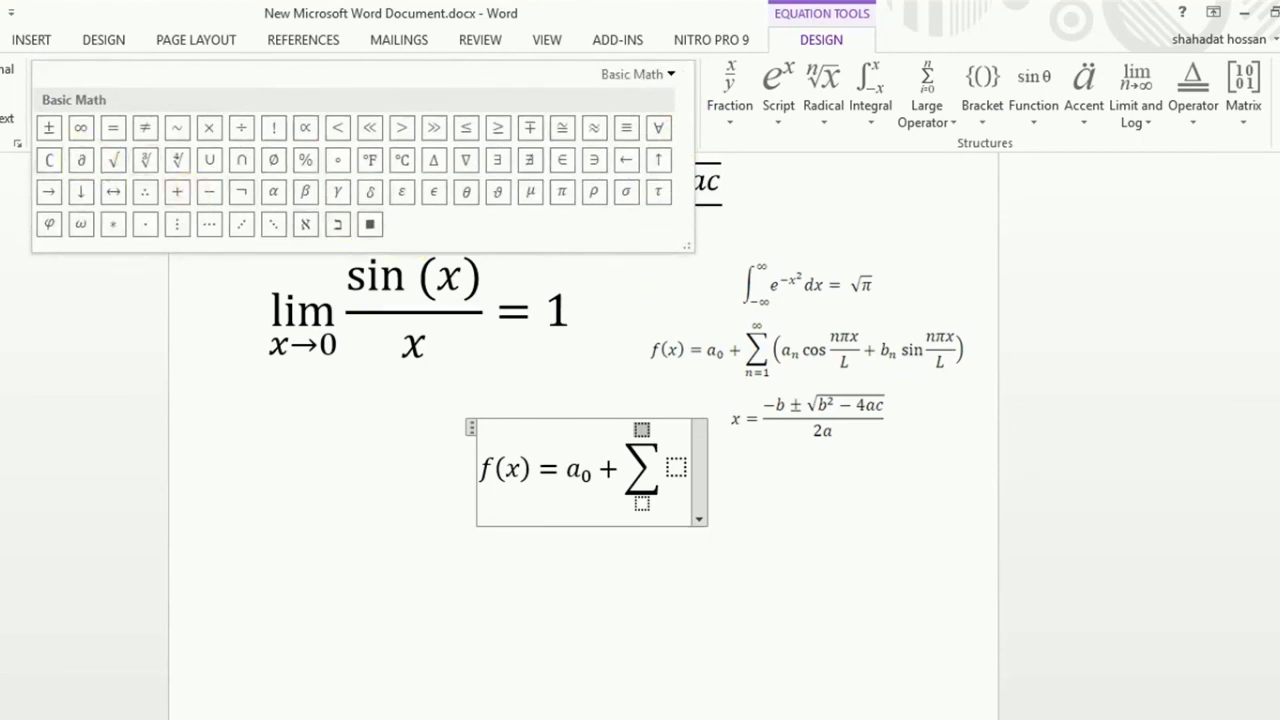
pyautogui.click(80, 128)
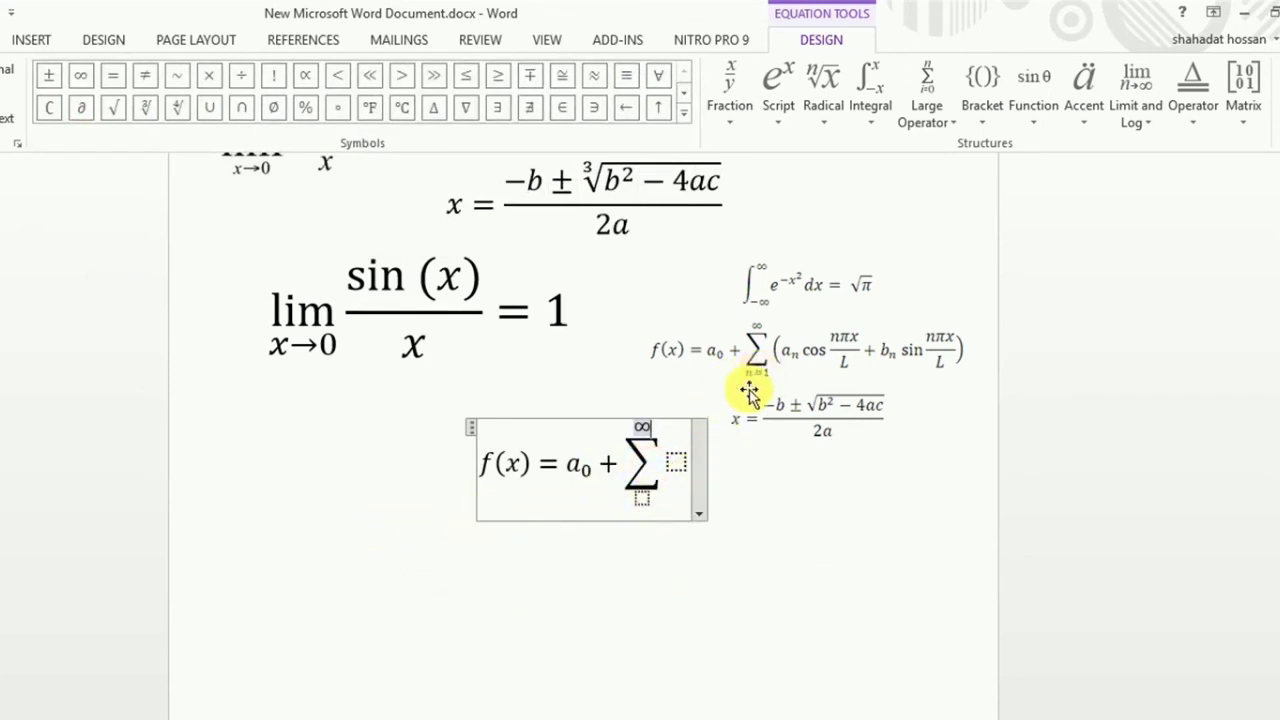
pyautogui.click(641, 499)
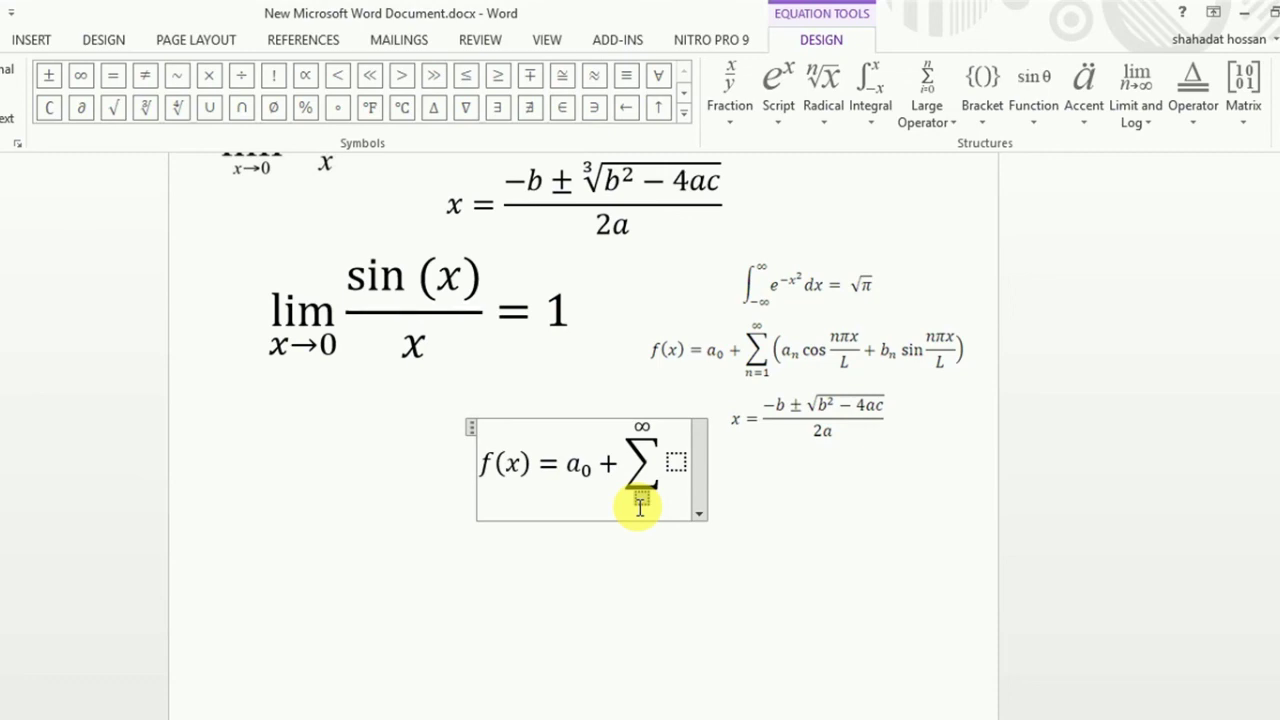
pyautogui.click(641, 500)
pyautogui.write('n=')
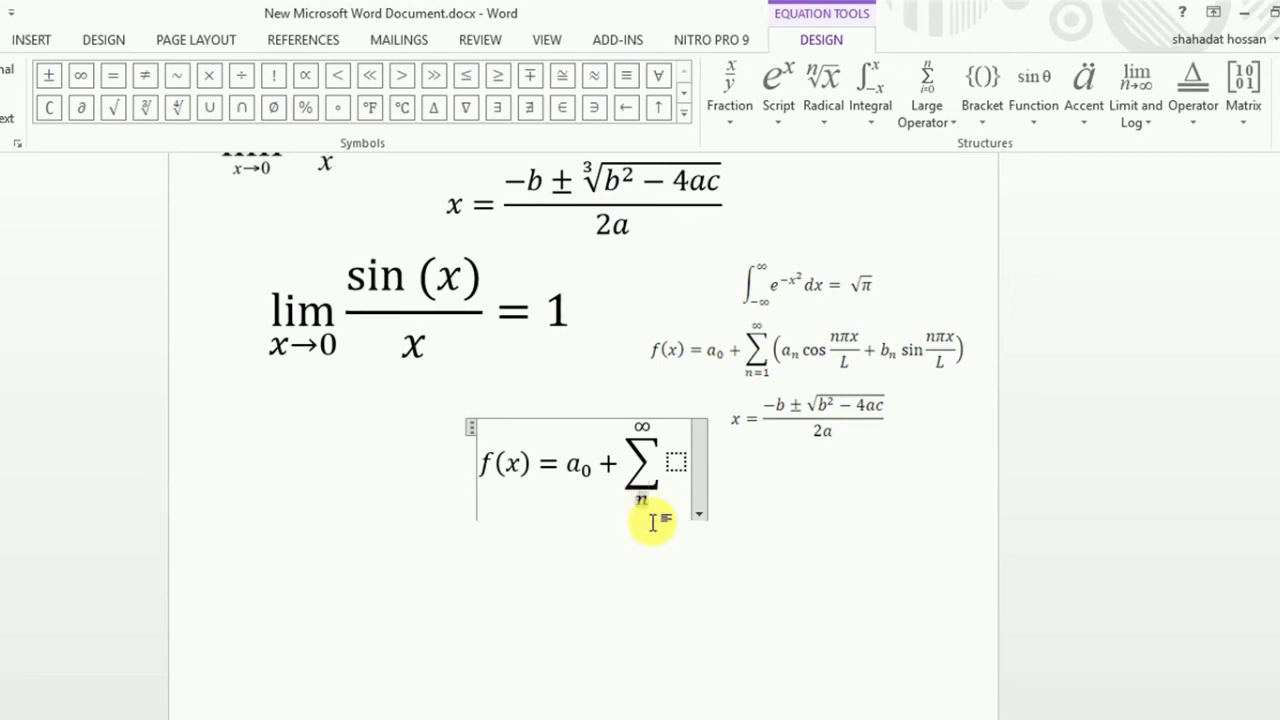
pyautogui.write('1')
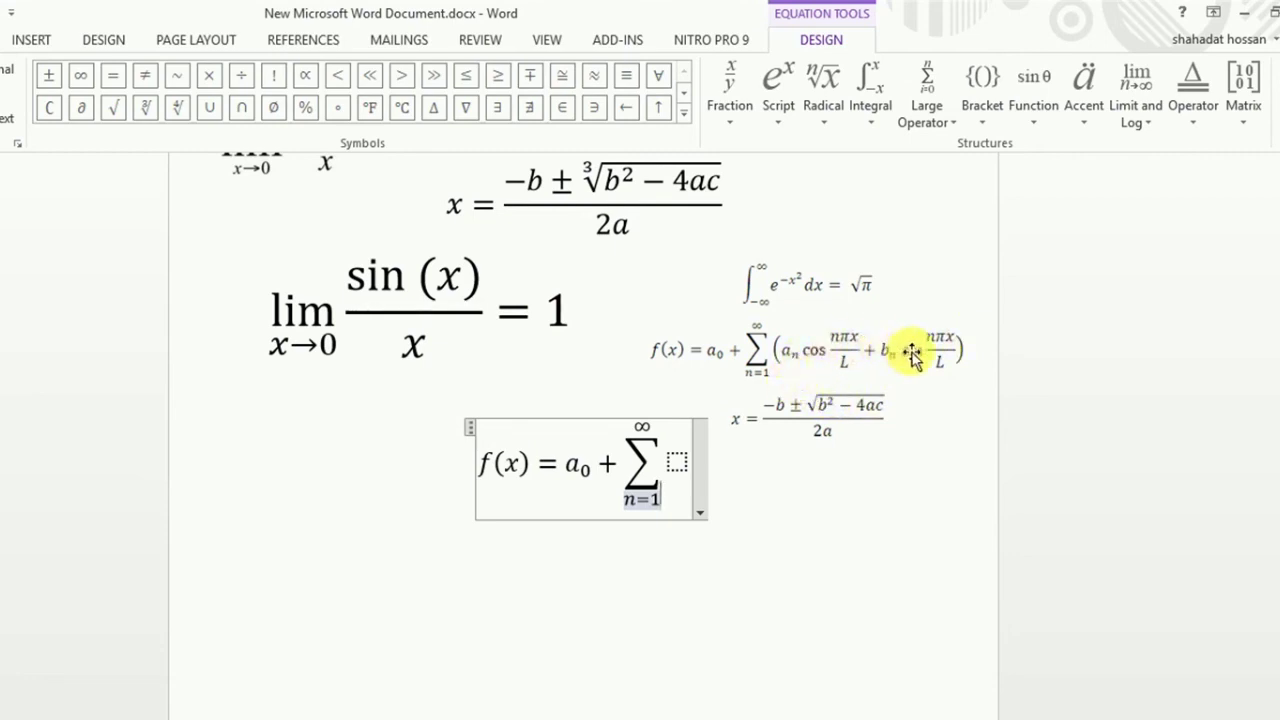
# Start the summand with an opening parenthesis and a subscript template with base a.
pyautogui.click(677, 460)
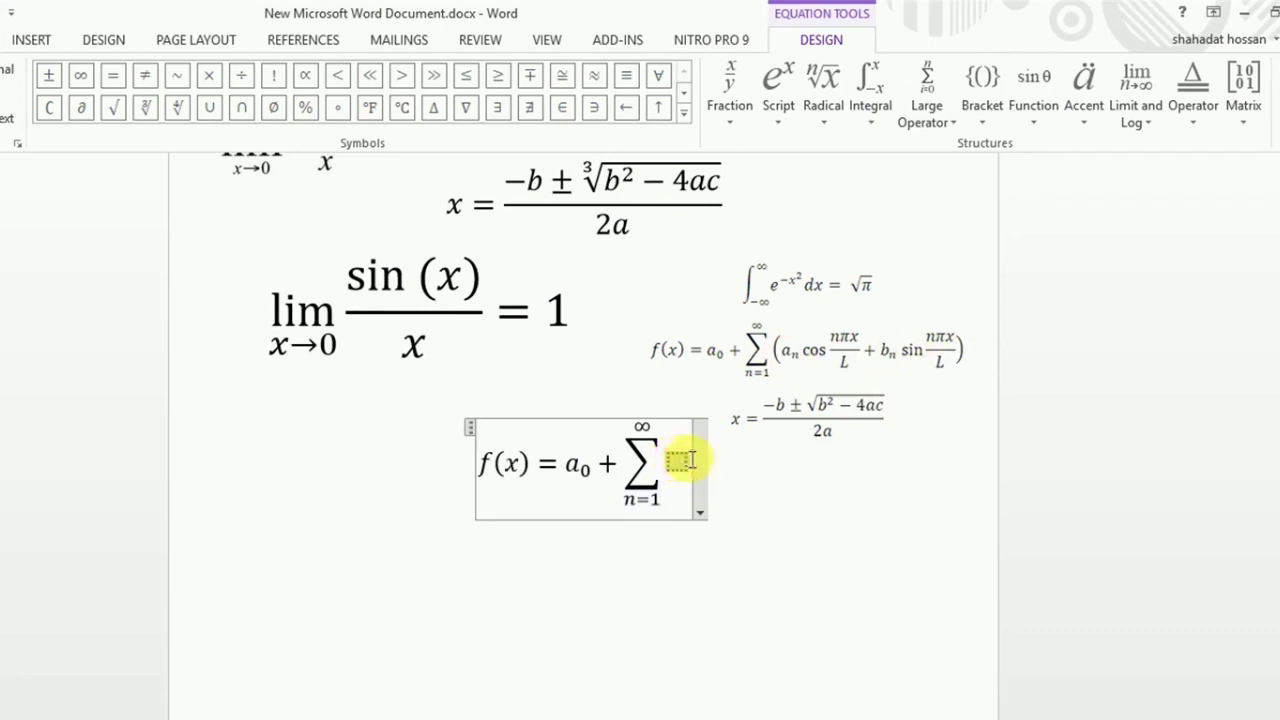
pyautogui.write('(')
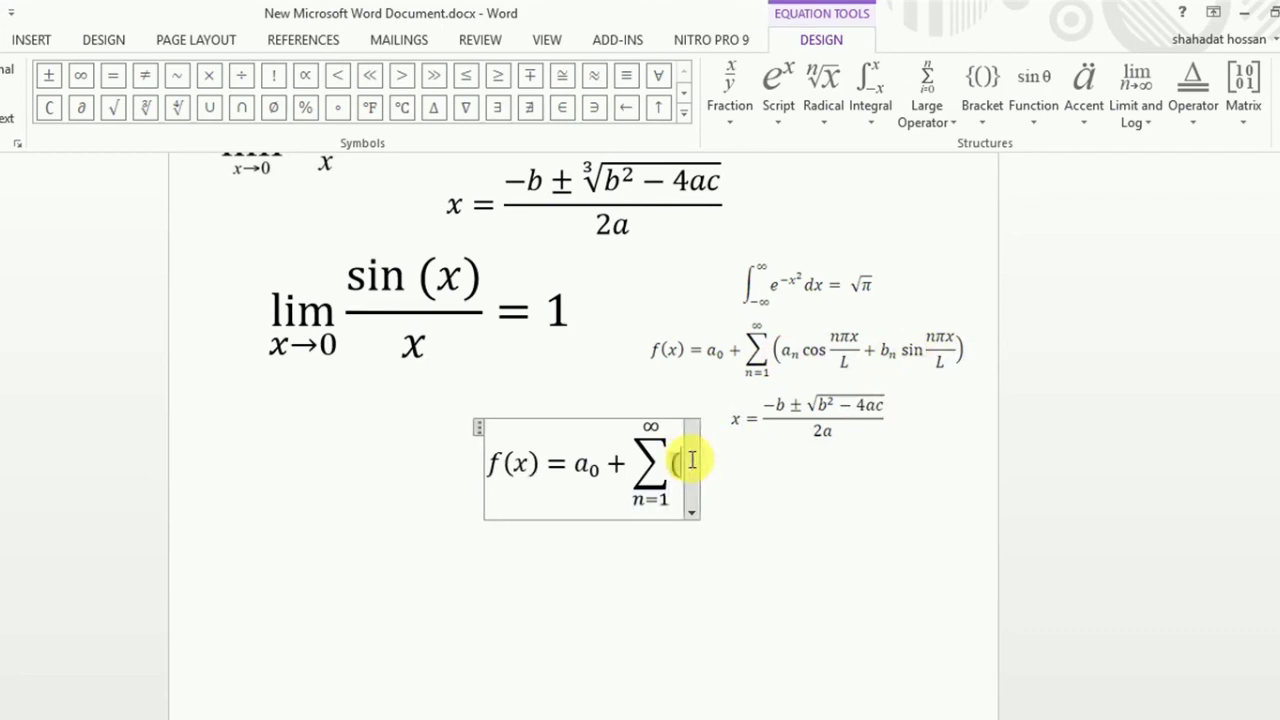
pyautogui.write('a')
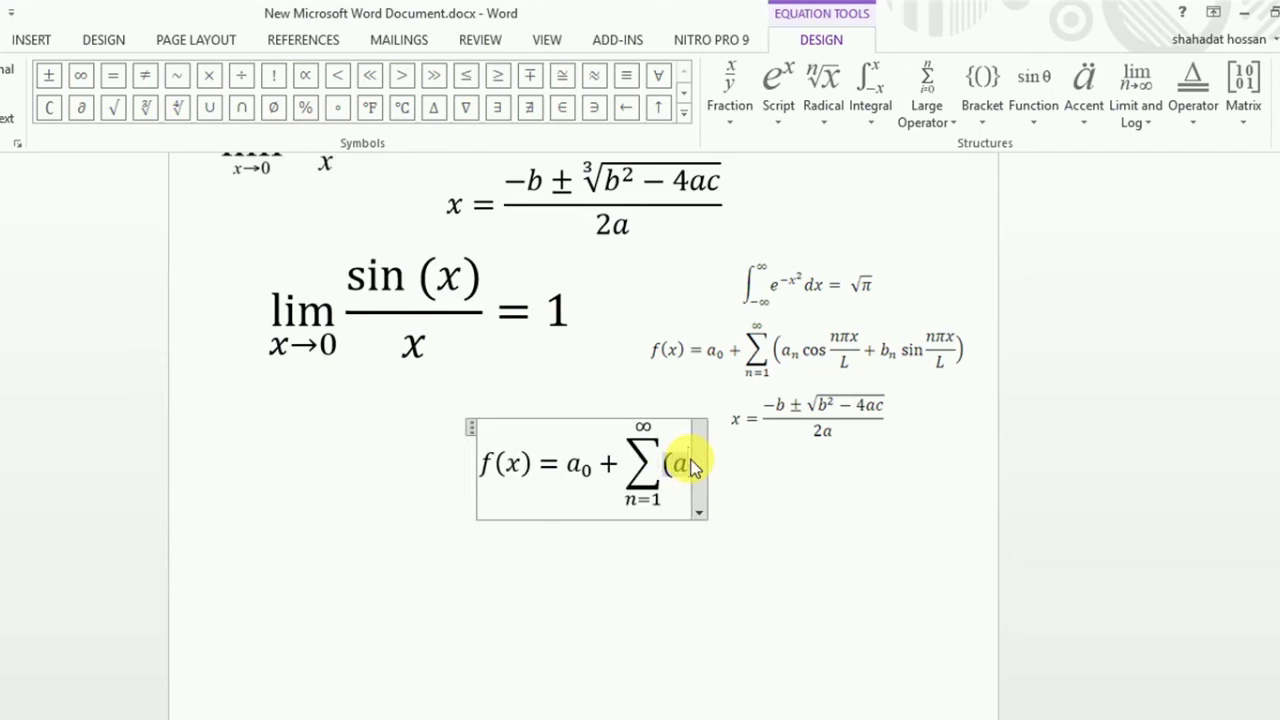
pyautogui.press('BackSpace')
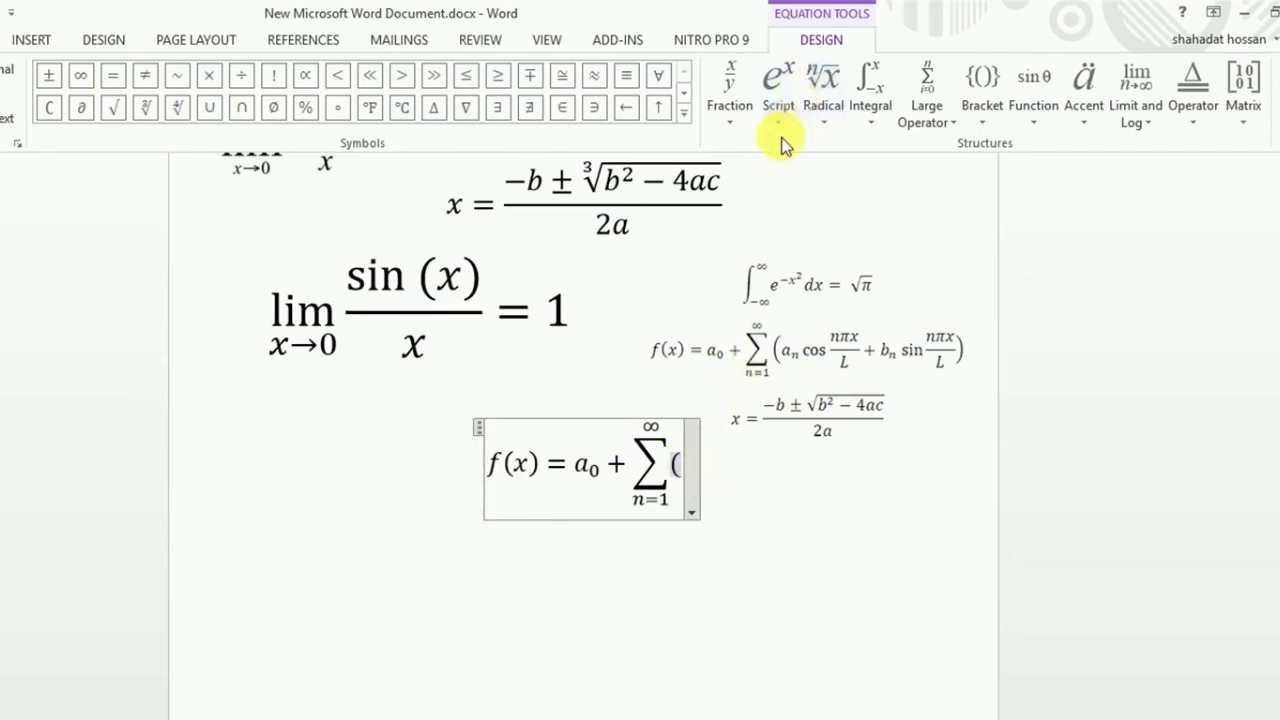
pyautogui.click(779, 128)
pyautogui.click(885, 211)
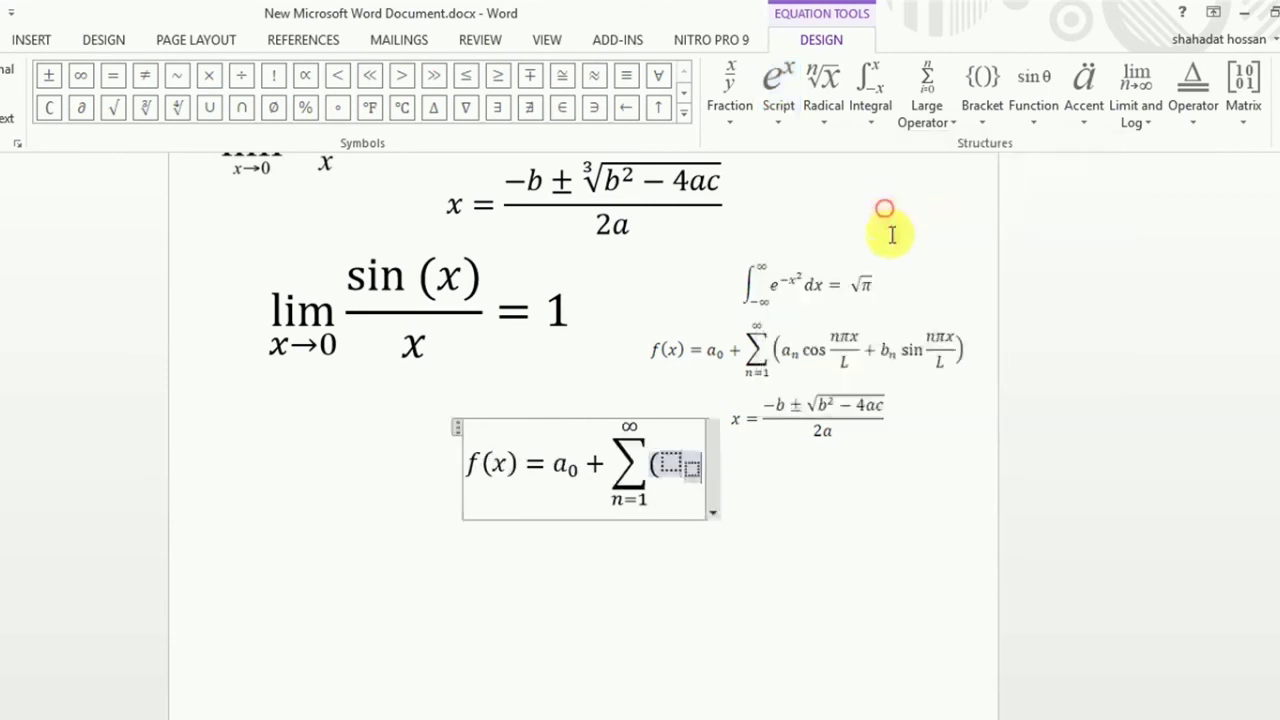
pyautogui.click(665, 460)
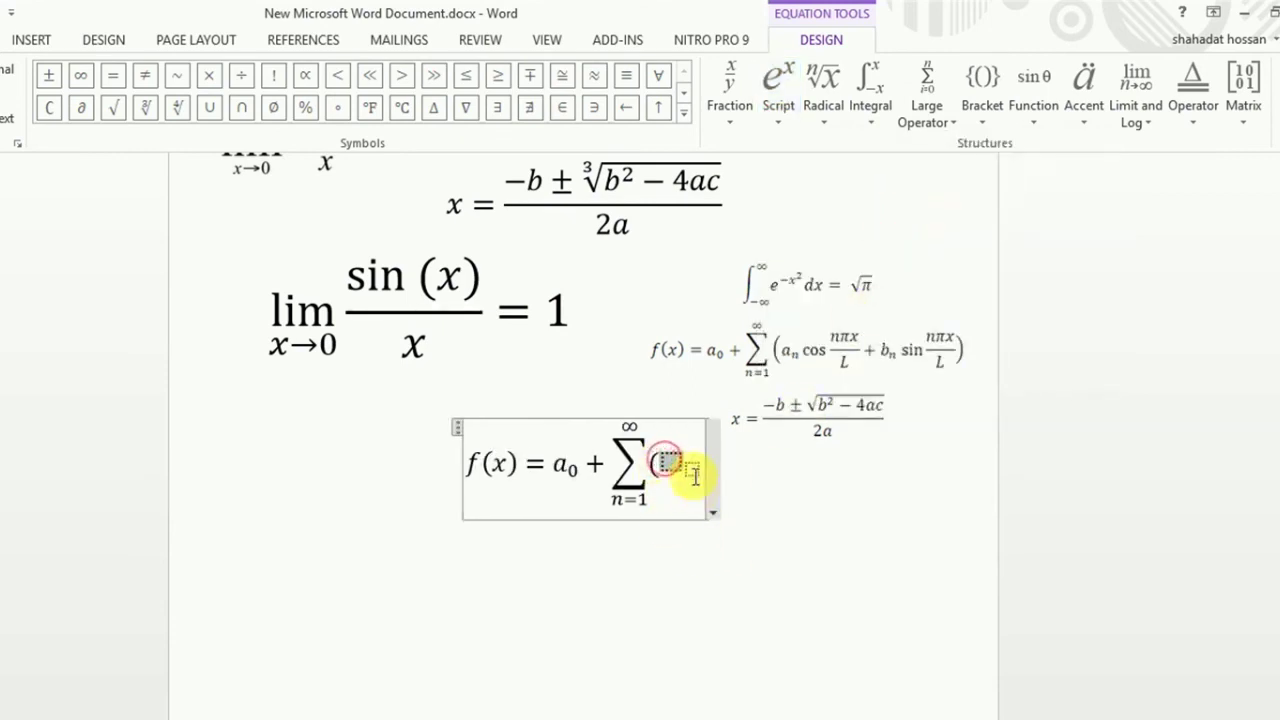
pyautogui.write('a')
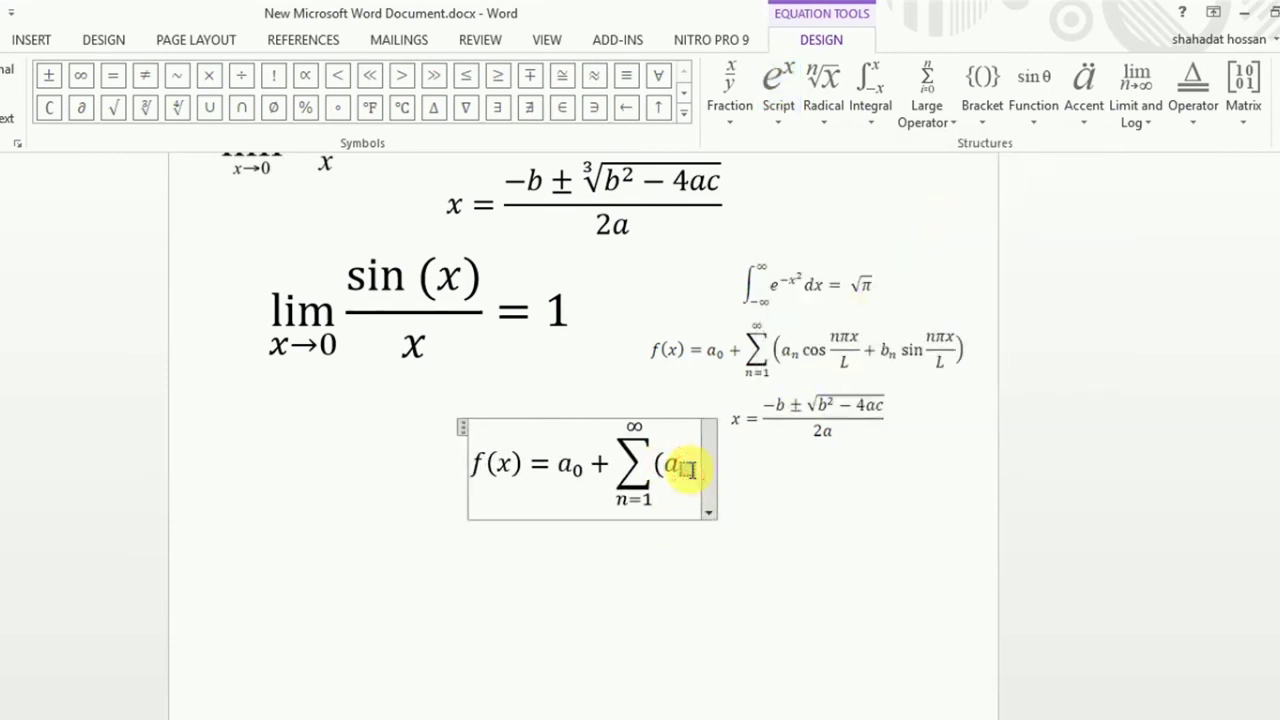
# Give a the subscript n, then type cos on the baseline.
pyautogui.click(683, 469)
pyautogui.write('n')
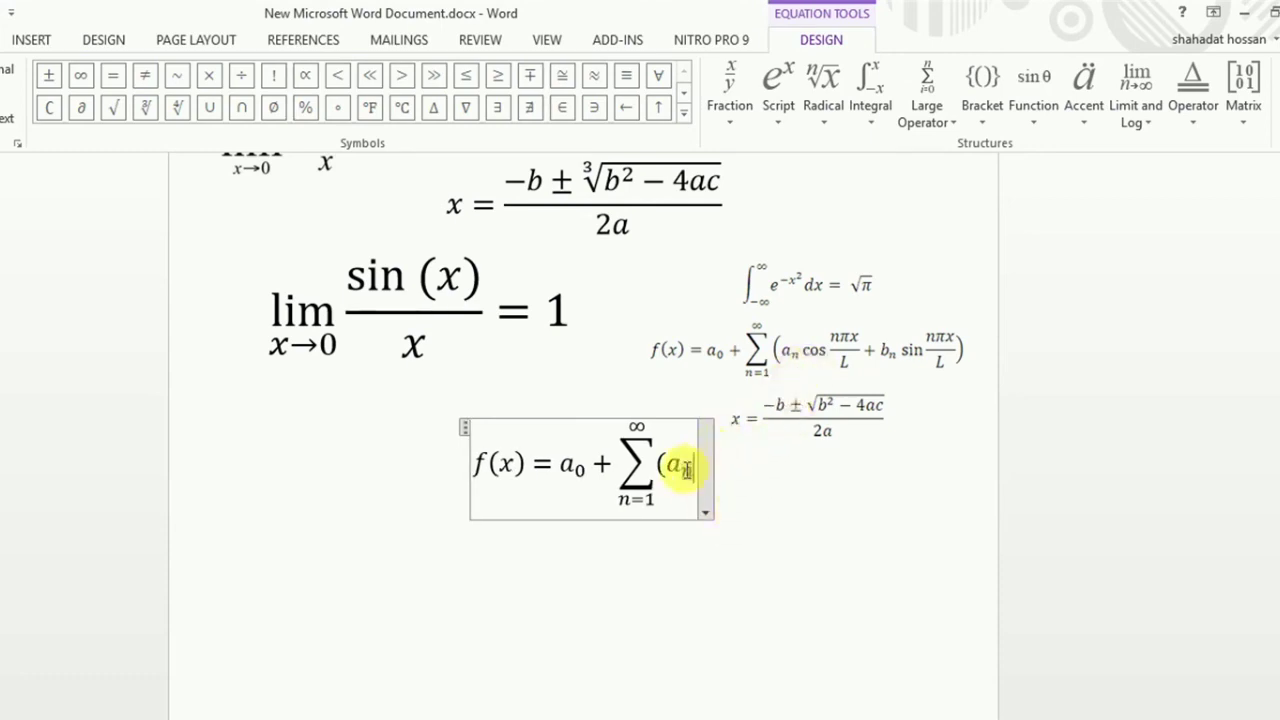
pyautogui.write('co')
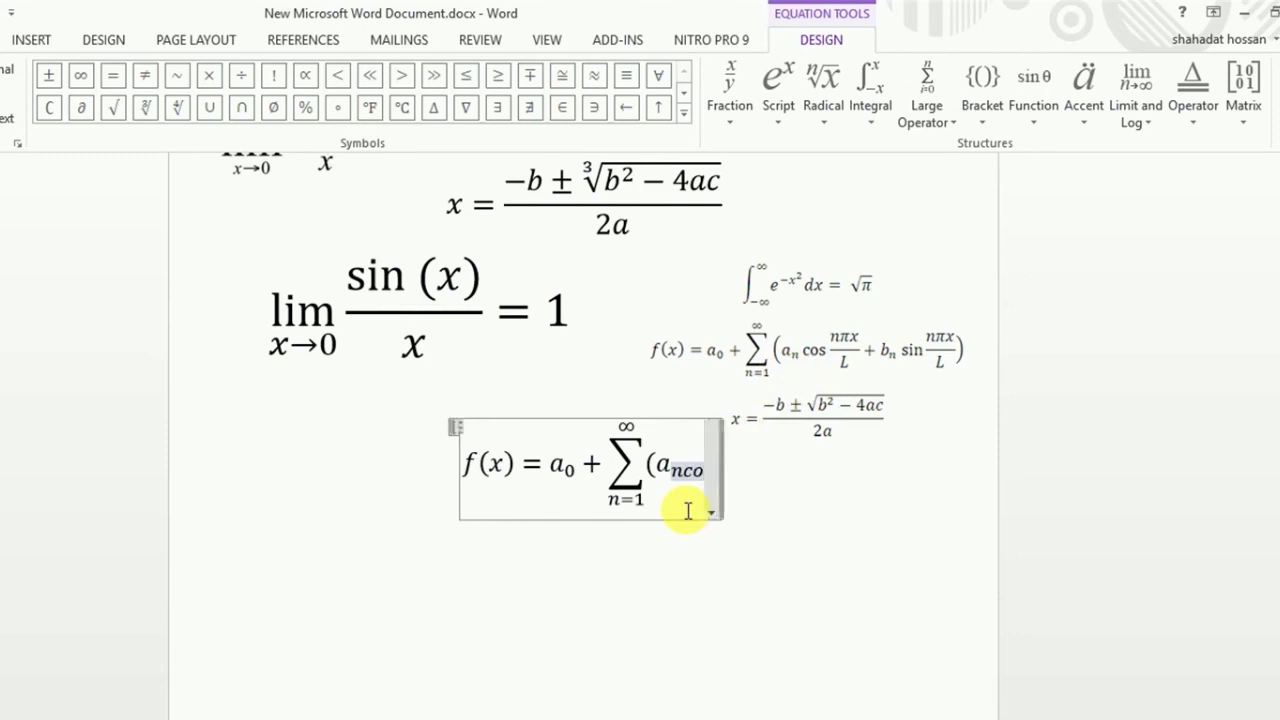
pyautogui.press('BackSpace')
pyautogui.press('BackSpace')
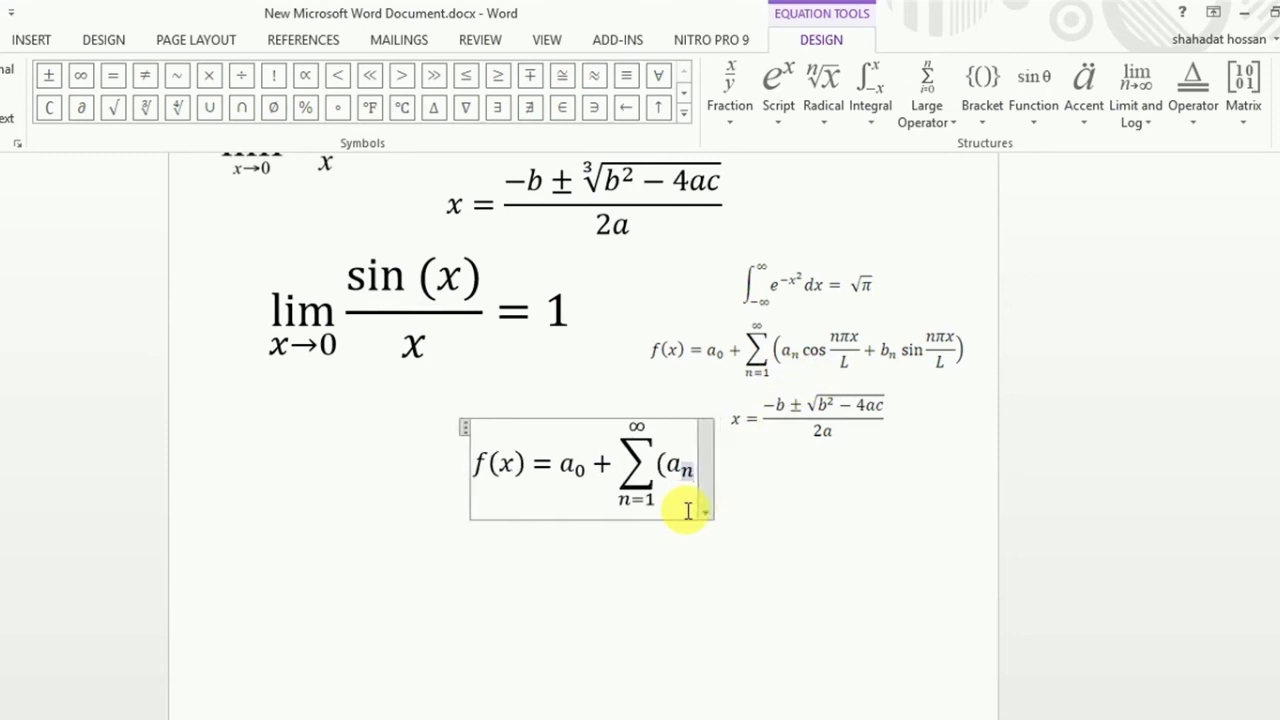
pyautogui.press('Right')
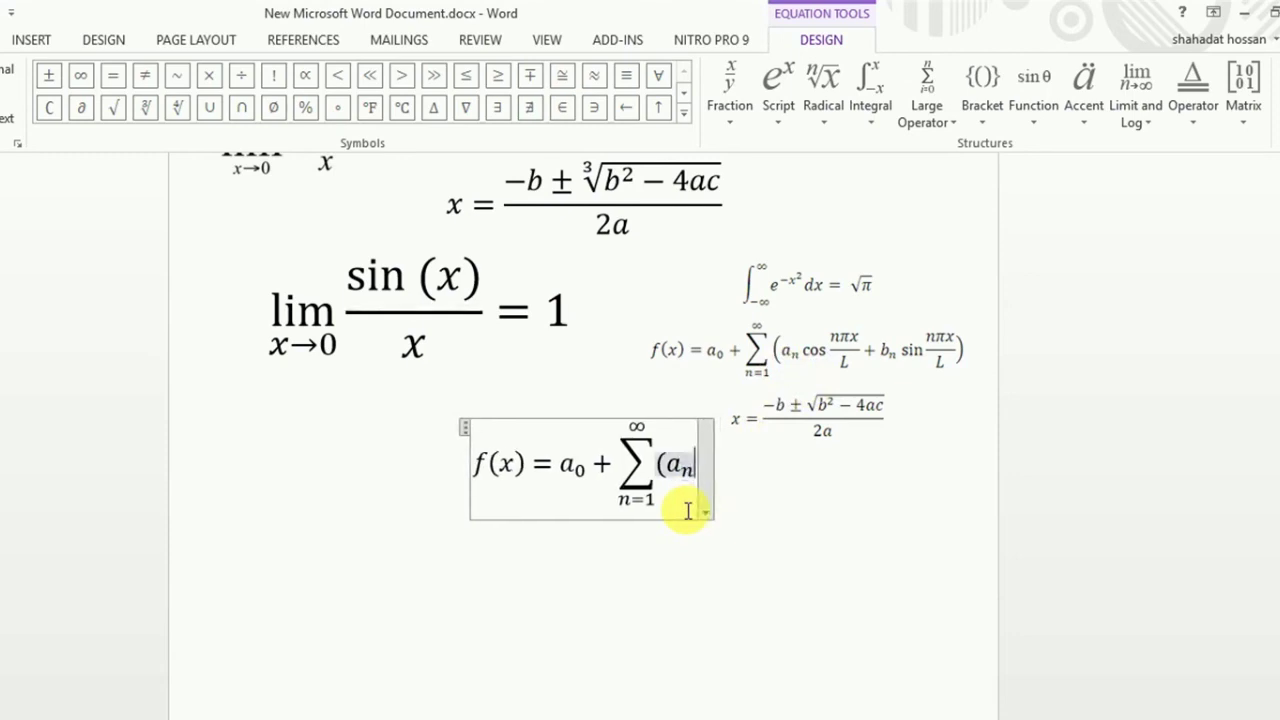
pyautogui.write(' co')
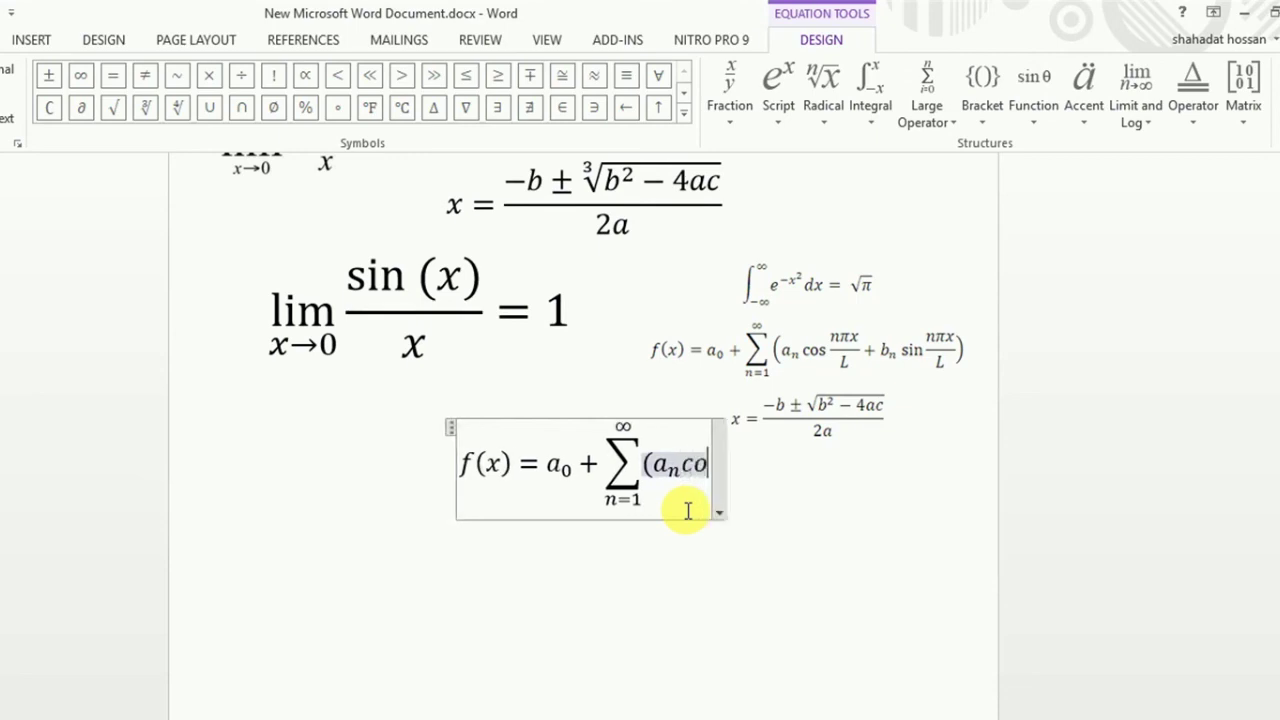
pyautogui.write('s')
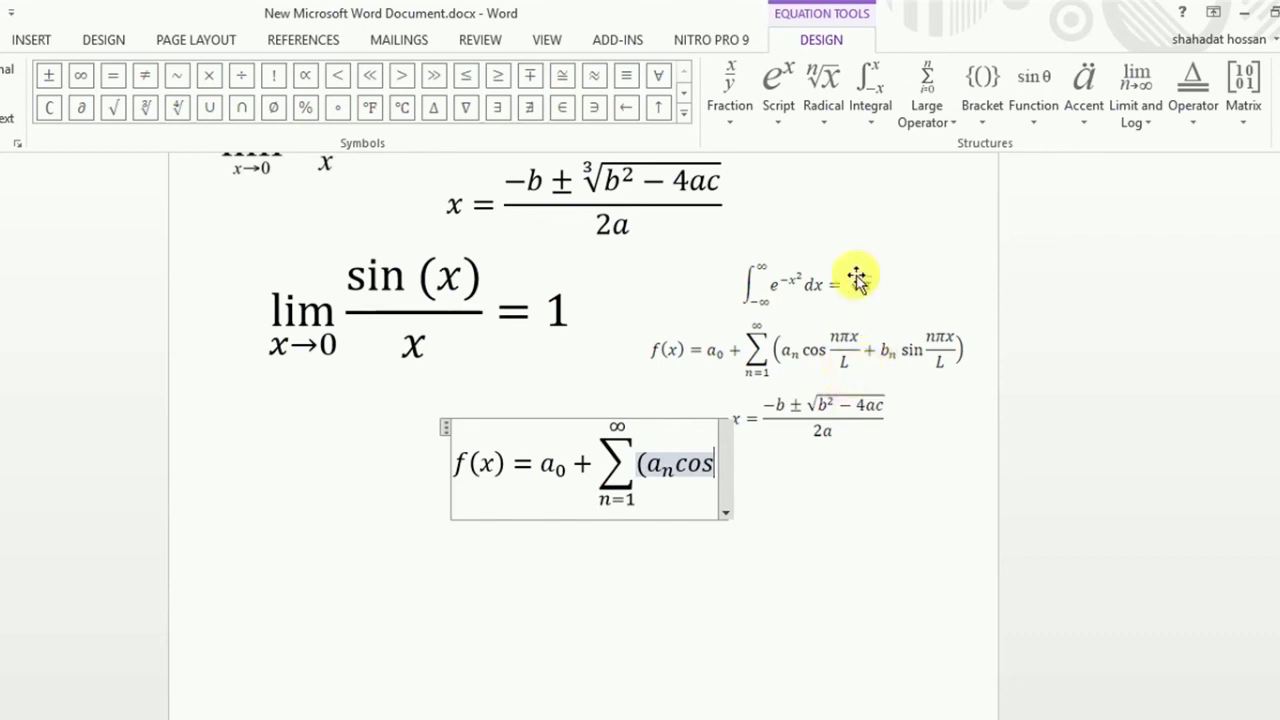
pyautogui.click(742, 118)
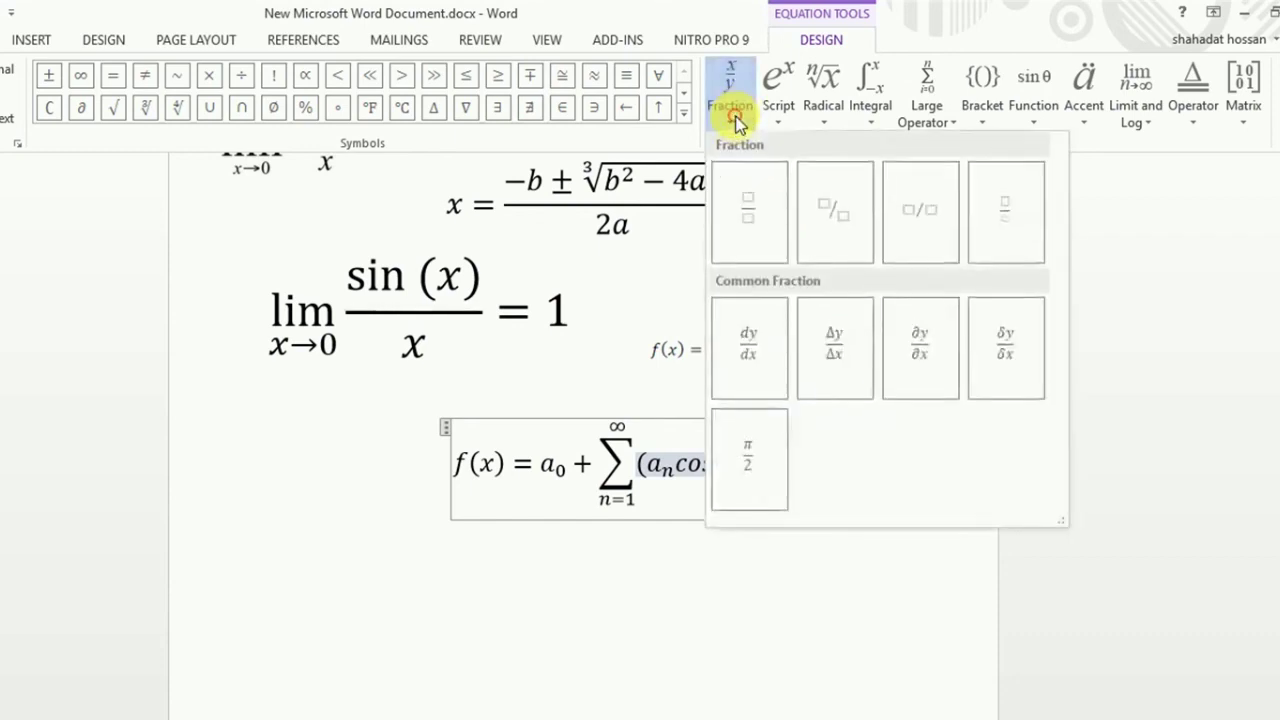
# Add the stacked fraction nπx/L after cos, followed by a plus sign.
pyautogui.click(745, 214)
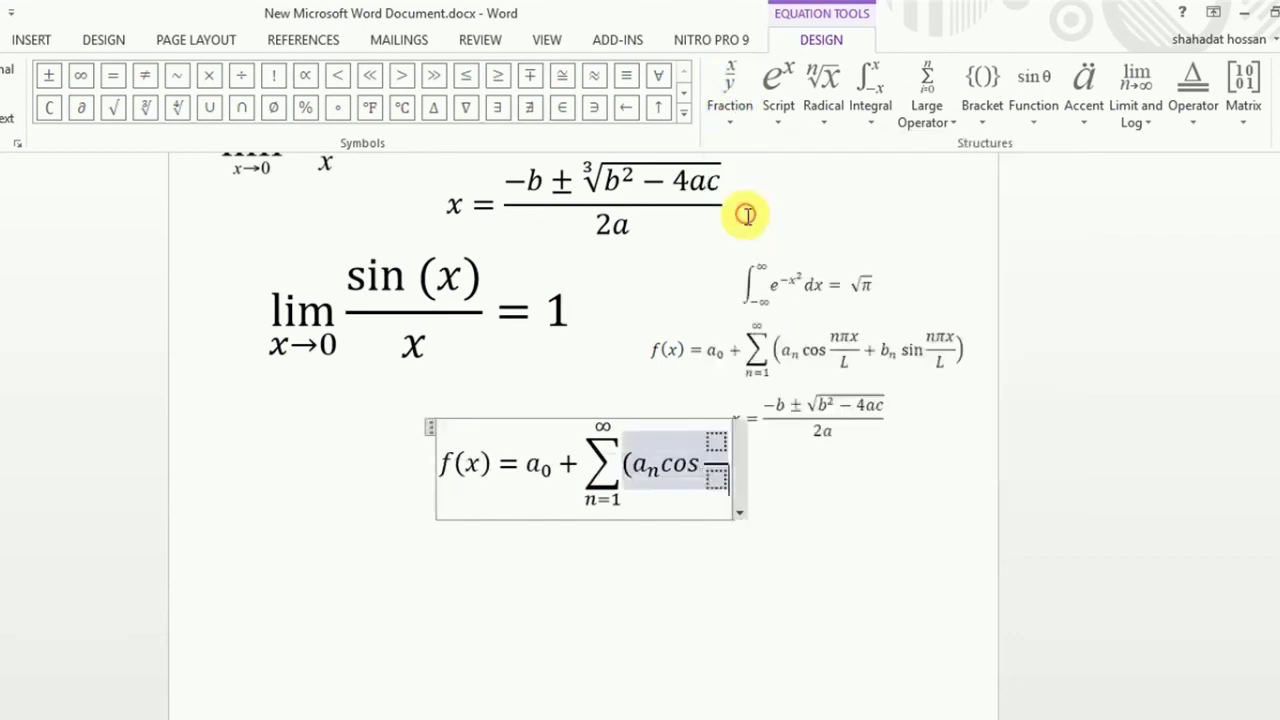
pyautogui.click(718, 437)
pyautogui.write('n')
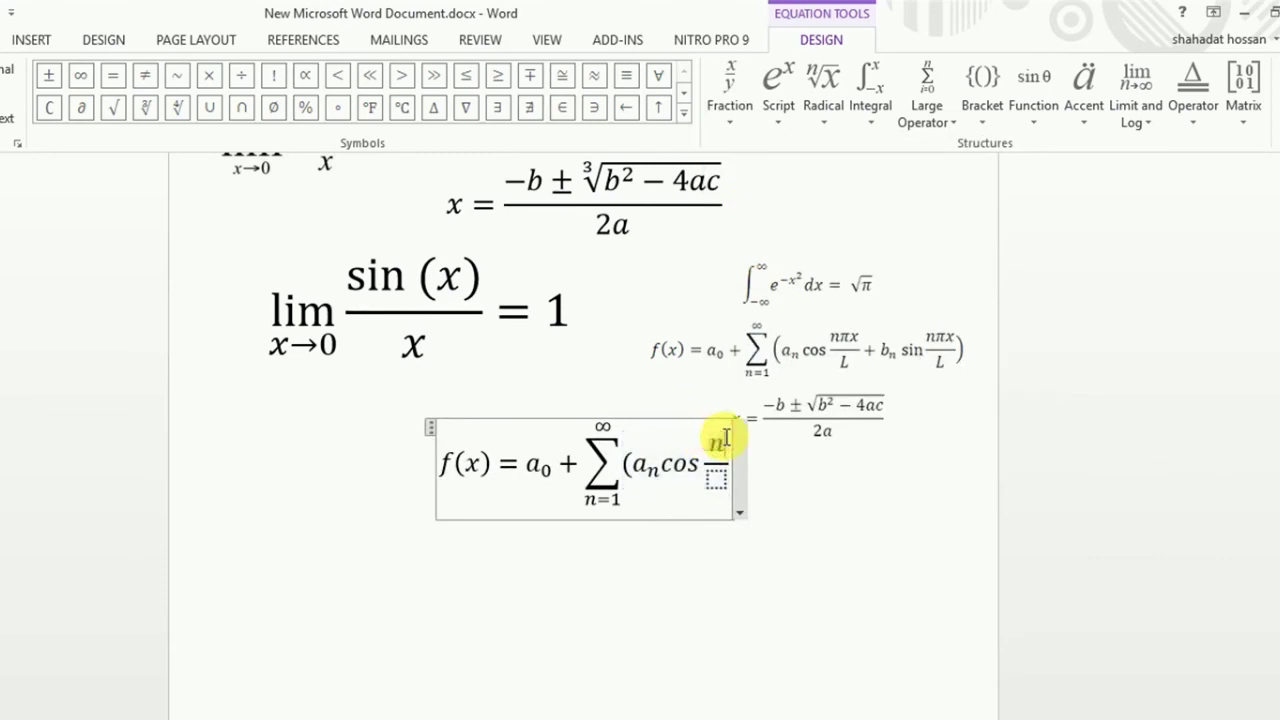
pyautogui.click(688, 112)
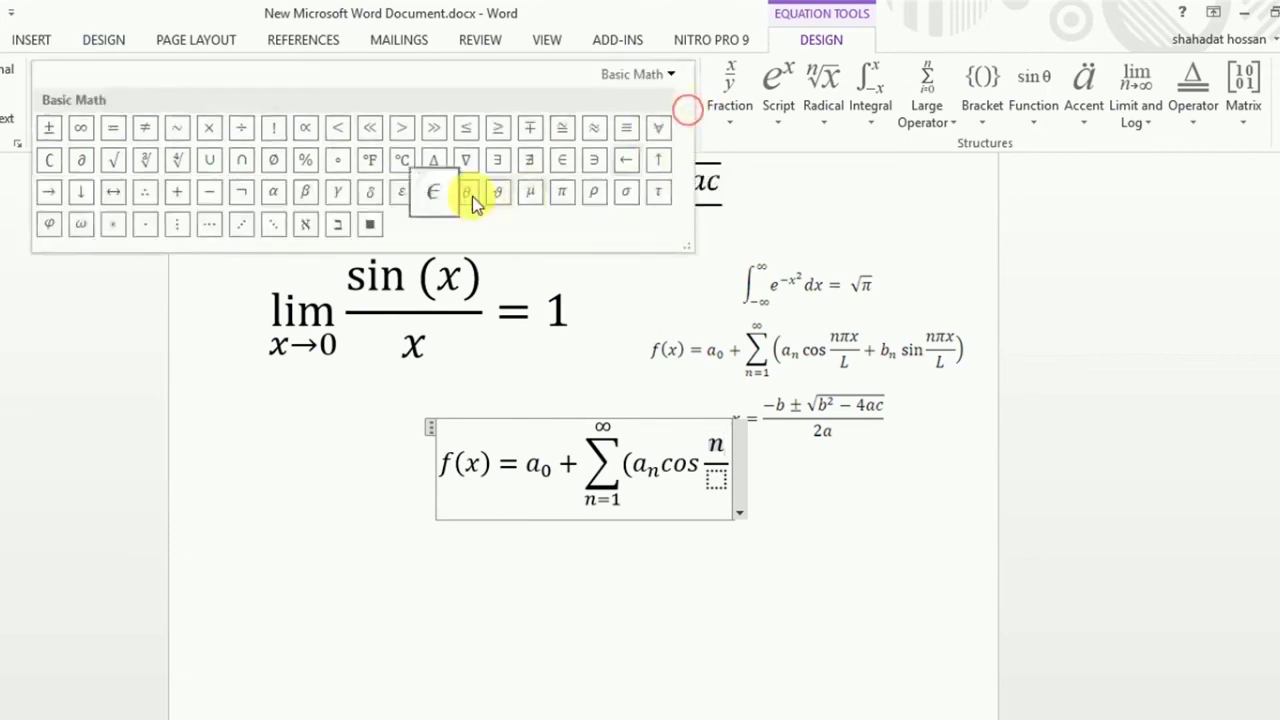
pyautogui.click(561, 192)
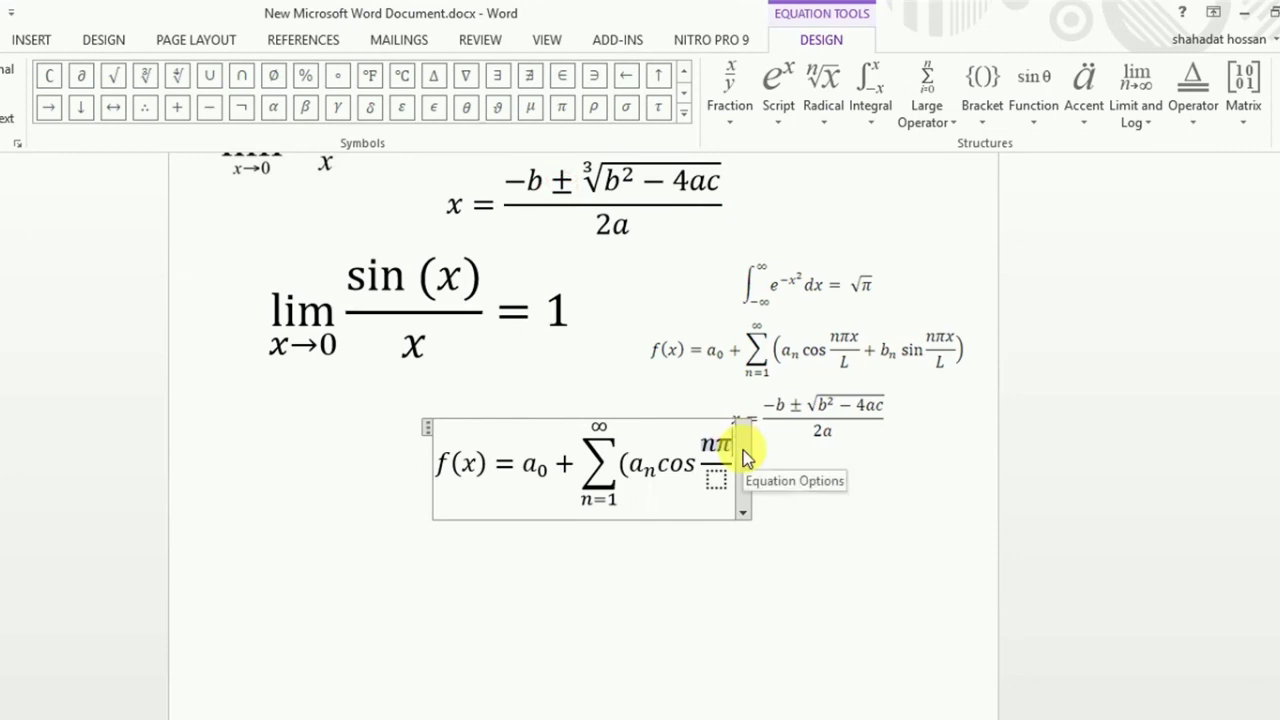
pyautogui.write('x')
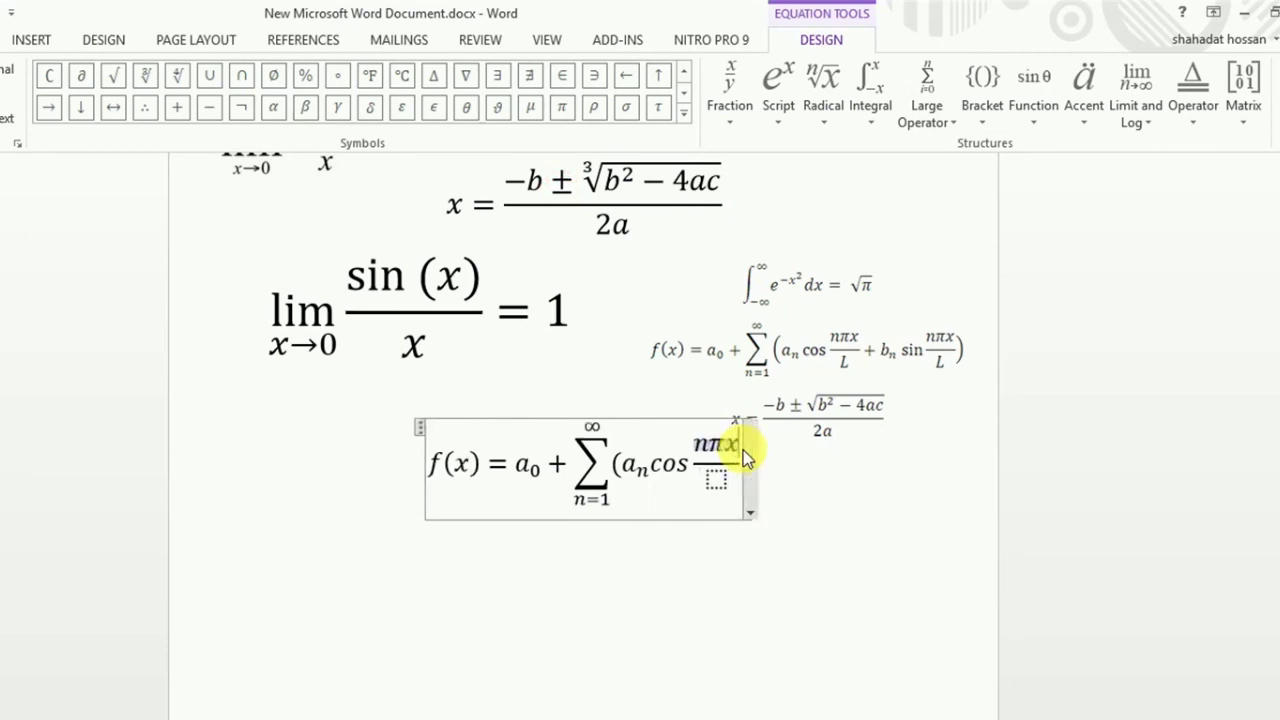
pyautogui.click(718, 480)
pyautogui.write('L')
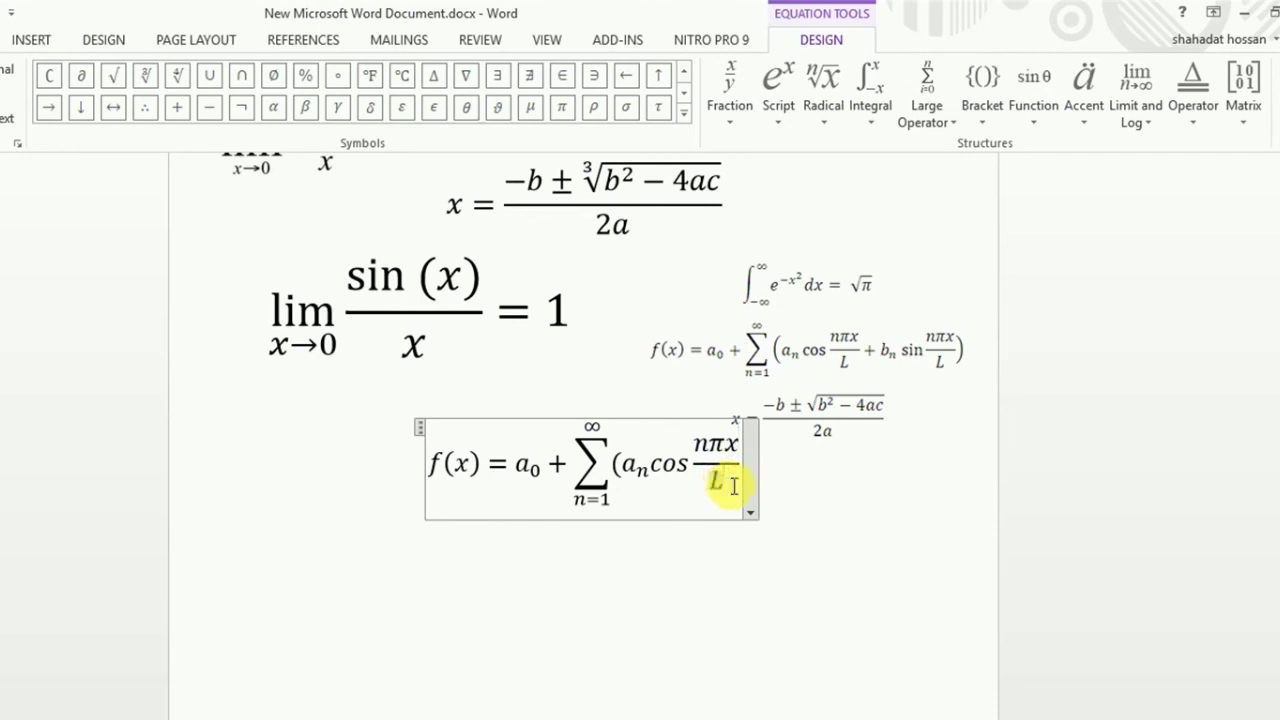
pyautogui.click(738, 462)
pyautogui.hotkey('shift', 'Left')
pyautogui.hotkey('shift', 'Left')
pyautogui.hotkey('shift', 'Left')
pyautogui.click(716, 478)
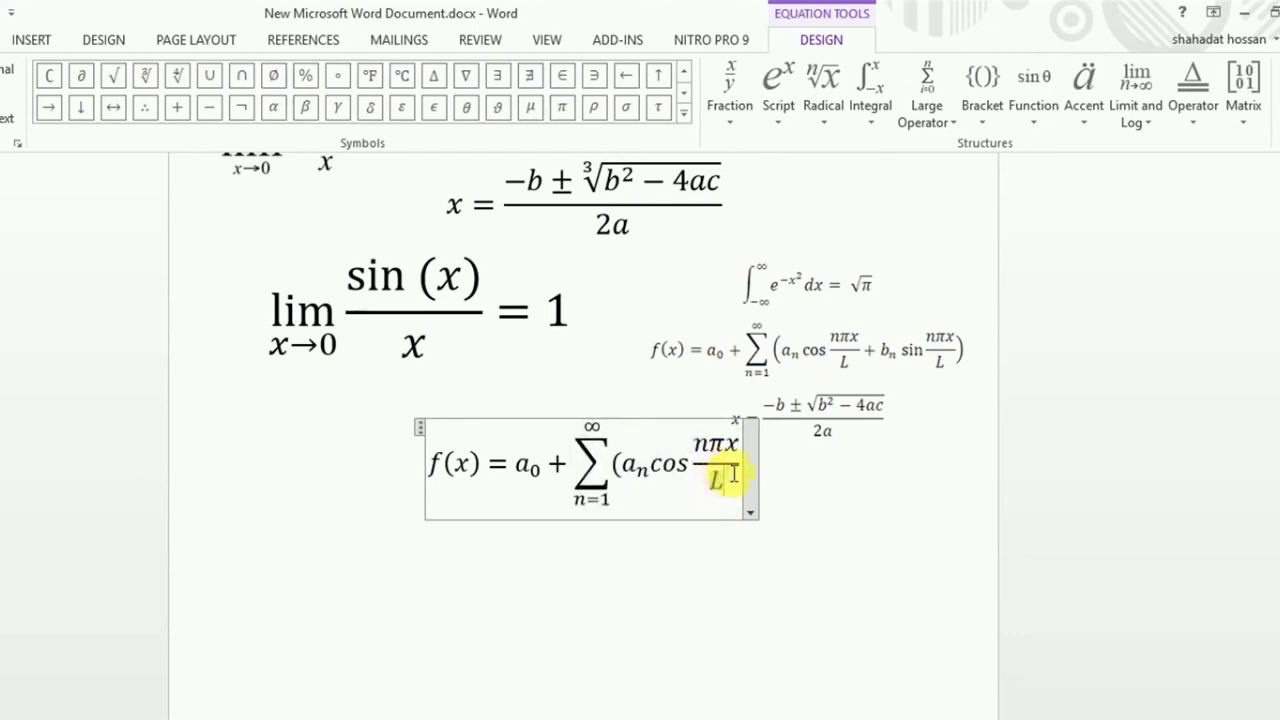
pyautogui.hotkey('shift', 'Left')
pyautogui.hotkey('shift', 'Left')
pyautogui.hotkey('shift', 'Left')
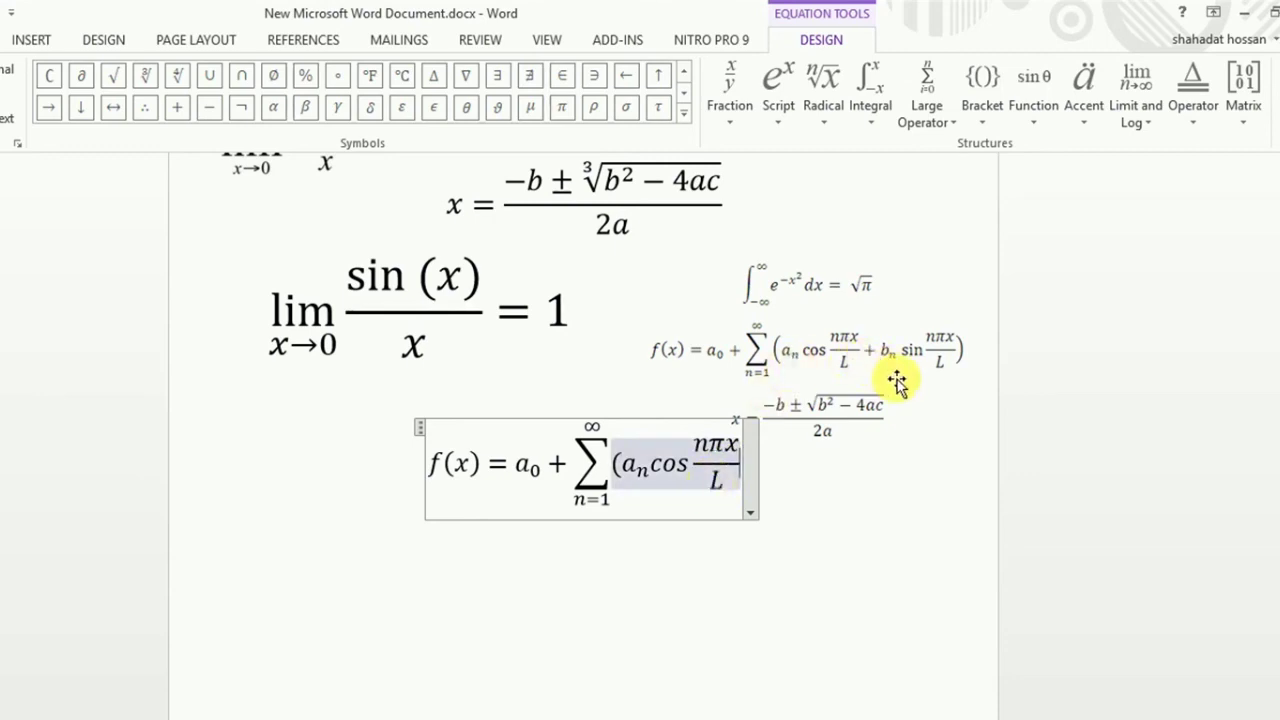
pyautogui.write(' +')
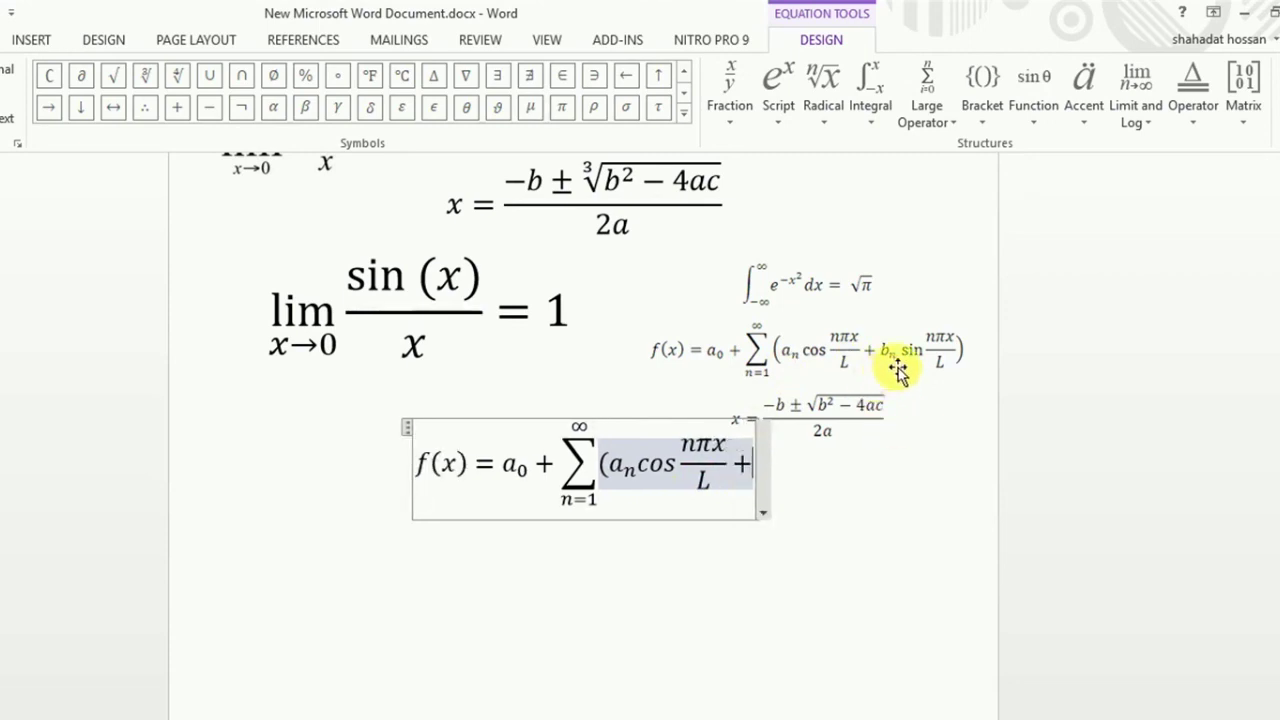
# Add the term bₙ sin after the plus sign.
pyautogui.click(786, 122)
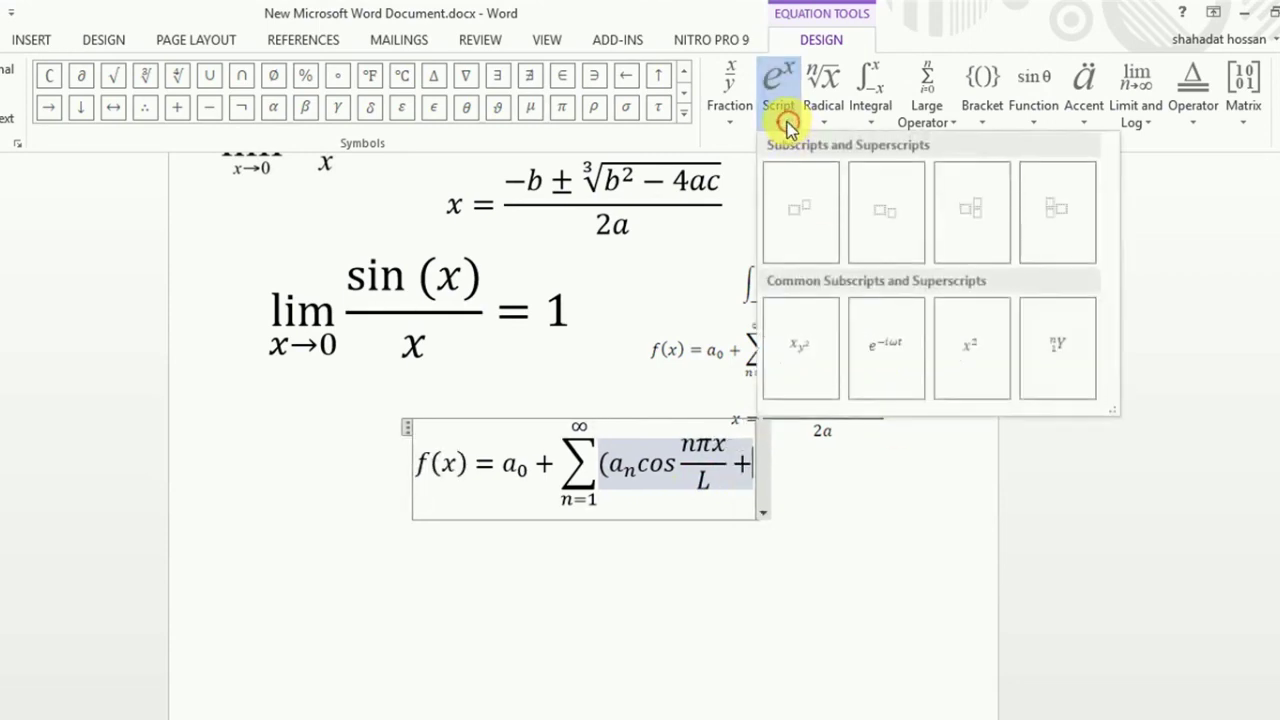
pyautogui.click(893, 205)
pyautogui.click(745, 462)
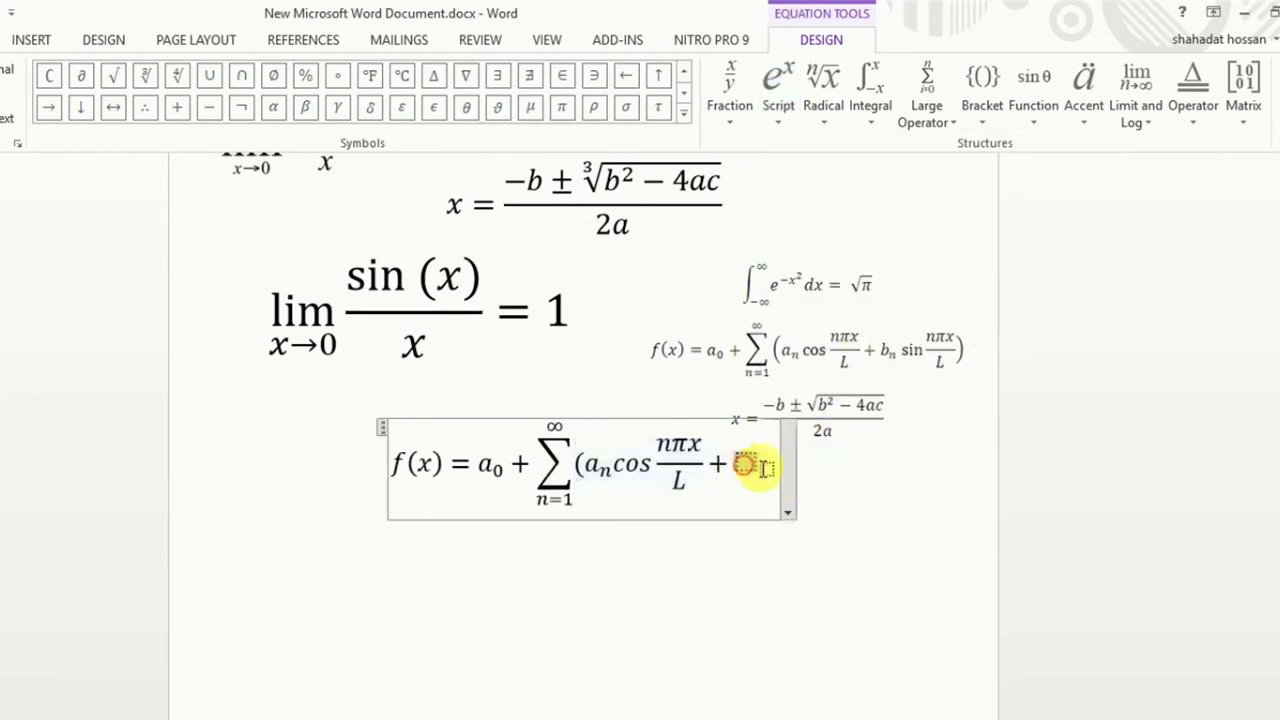
pyautogui.write('b_')
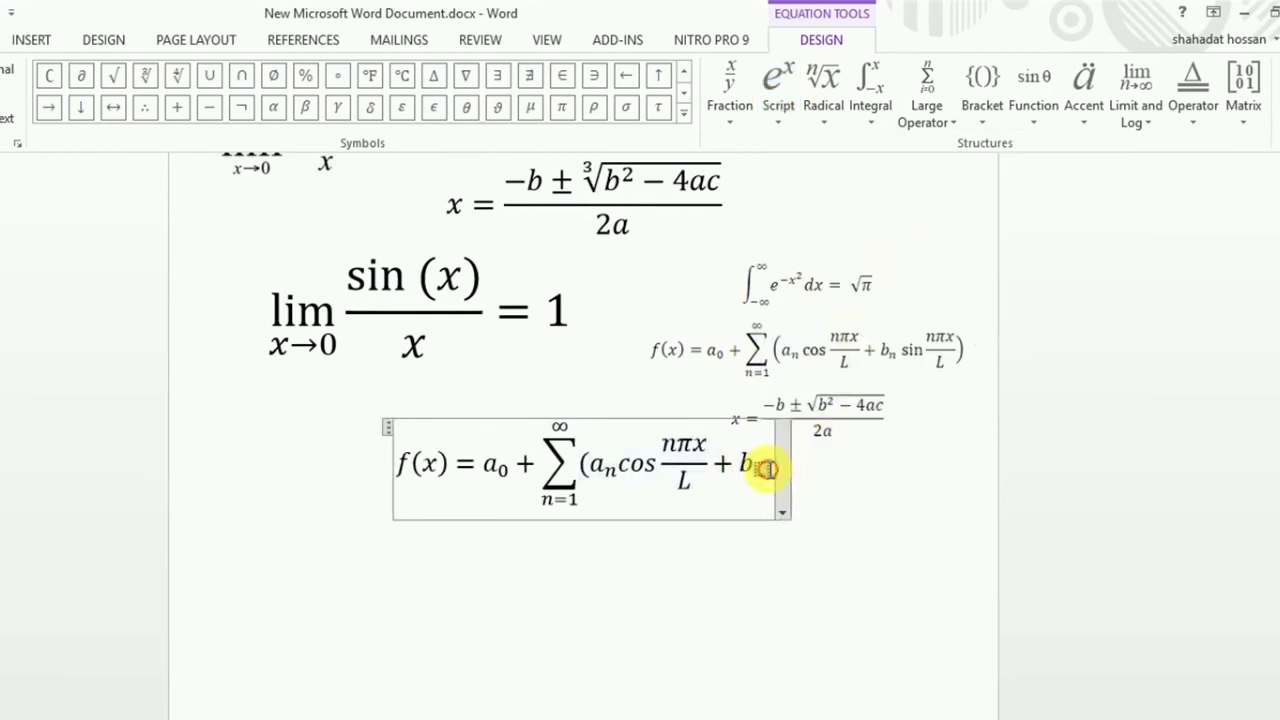
pyautogui.write('n')
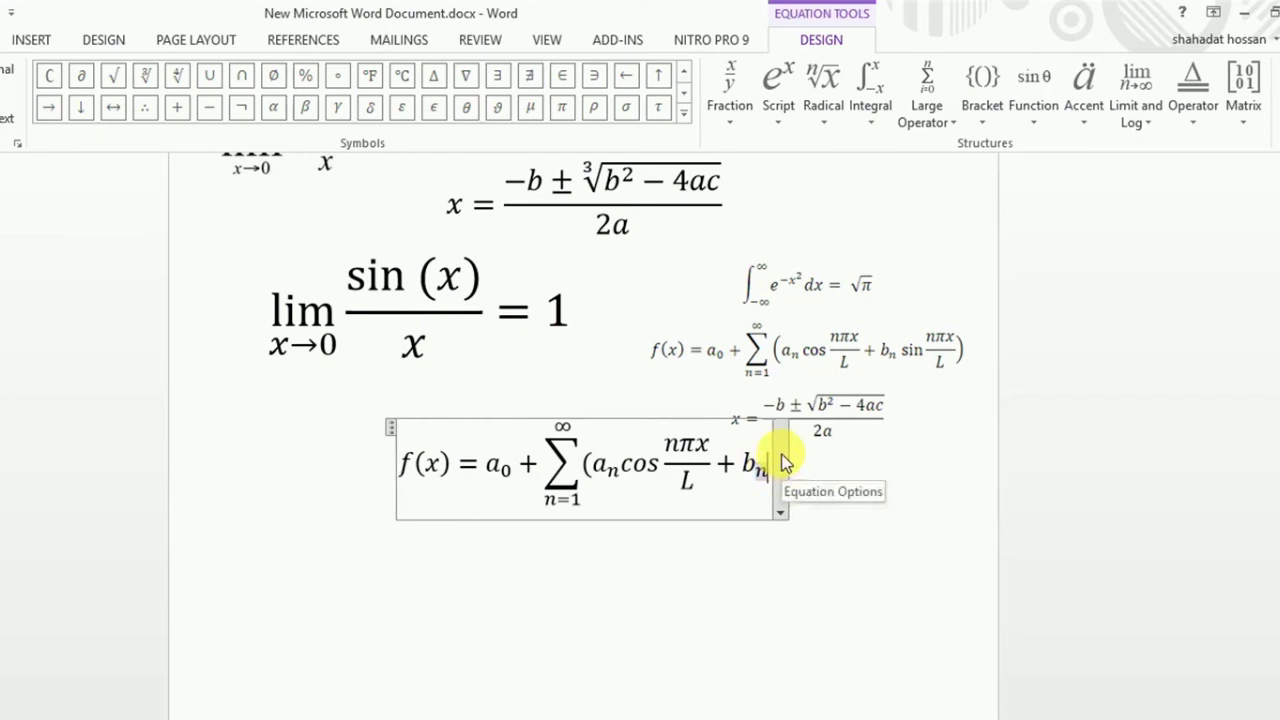
pyautogui.press('Right')
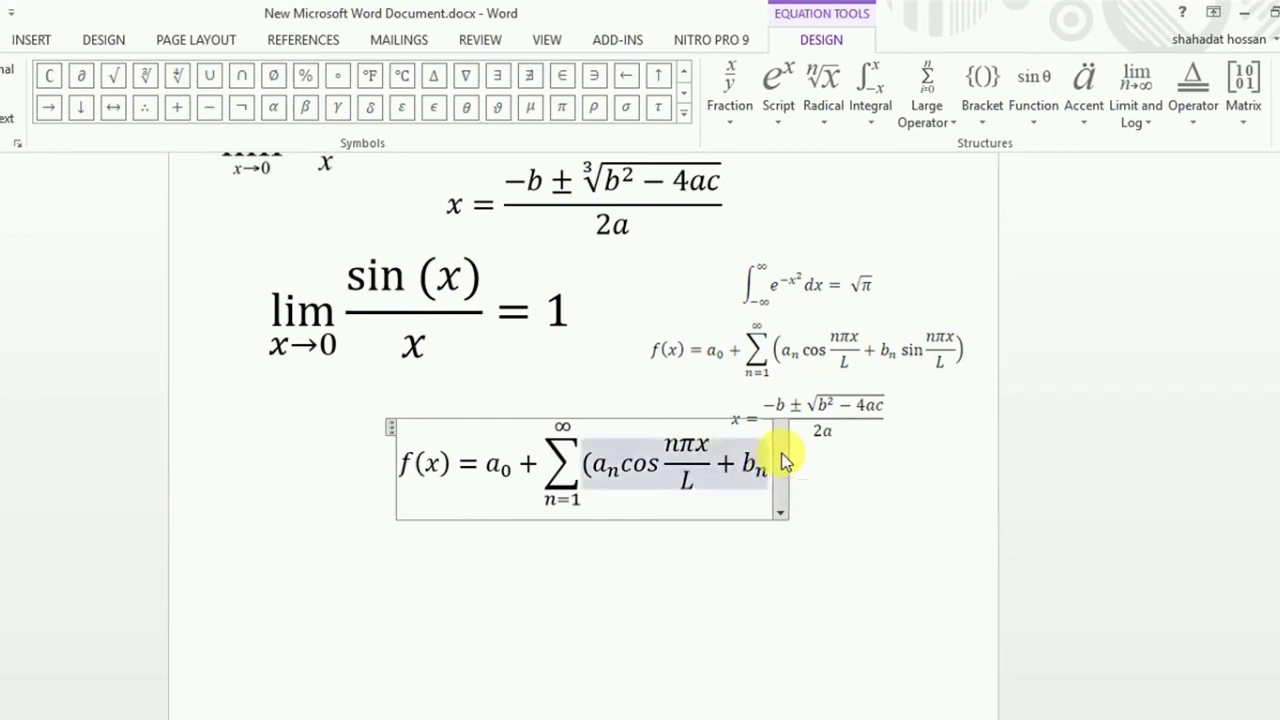
pyautogui.write(' sin')
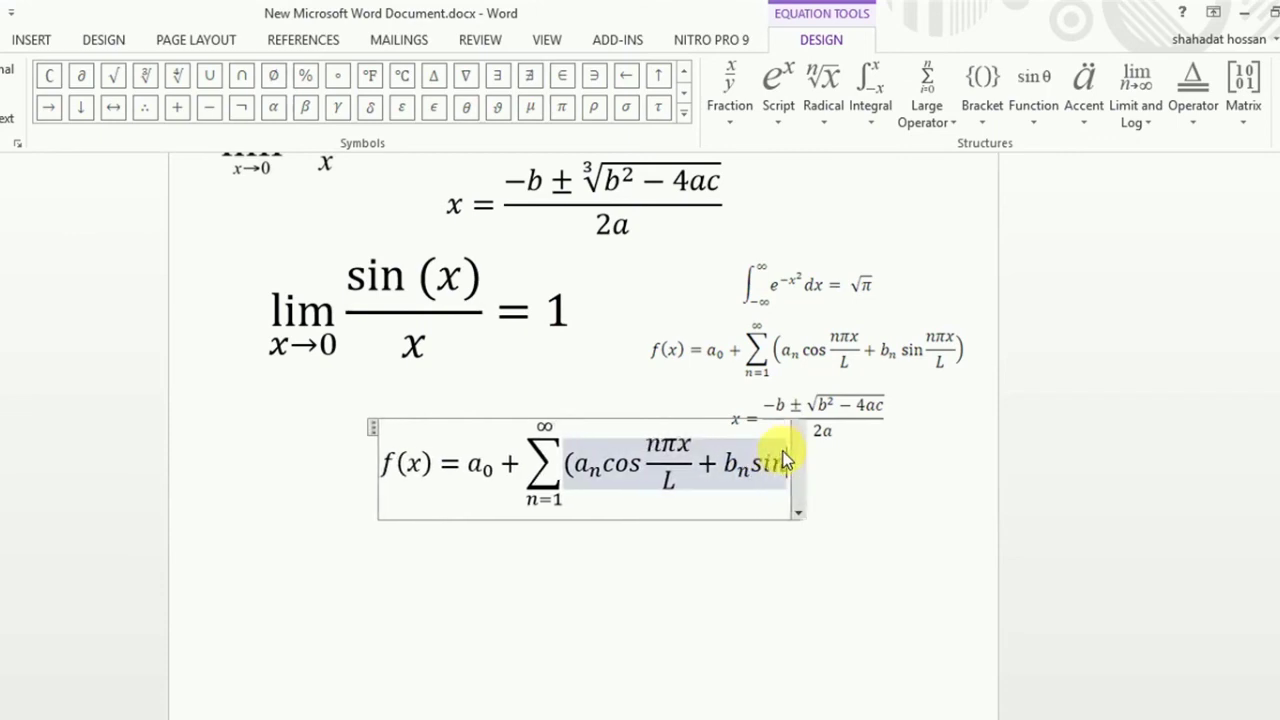
# Insert the stacked fraction nπx/L as the sine's argument.
pyautogui.click(733, 125)
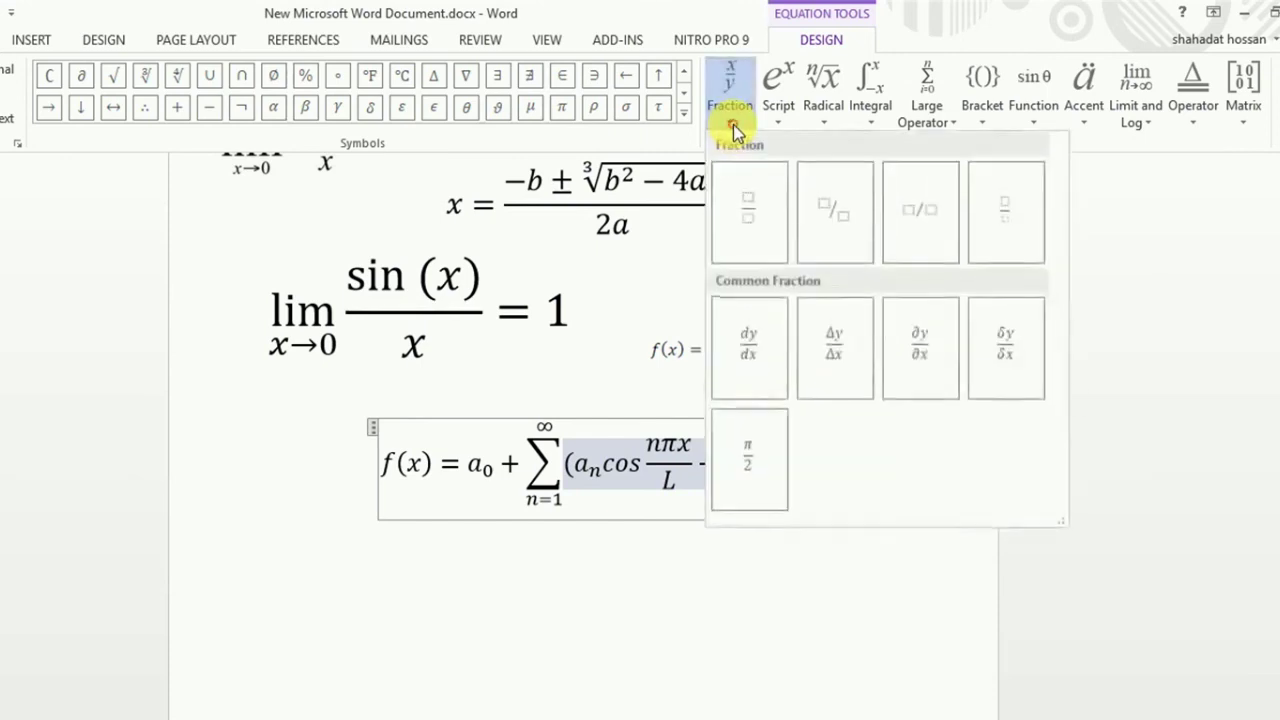
pyautogui.click(732, 212)
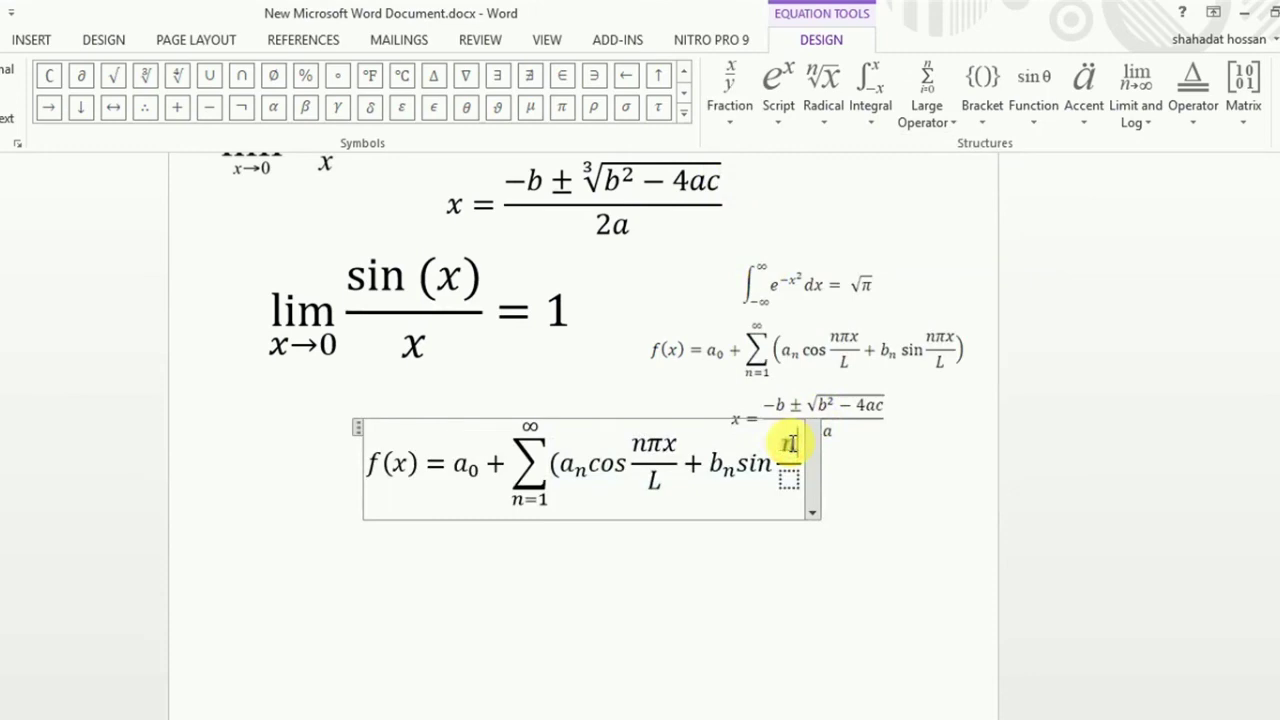
pyautogui.click(684, 113)
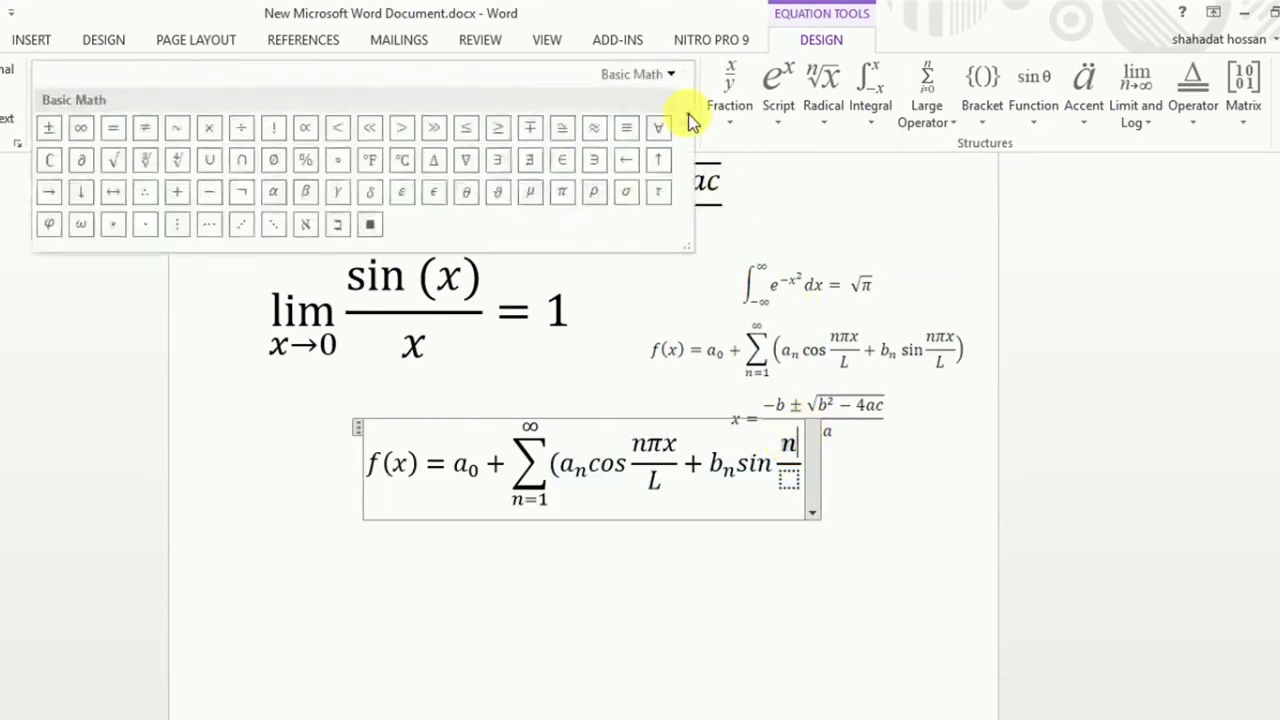
pyautogui.click(562, 192)
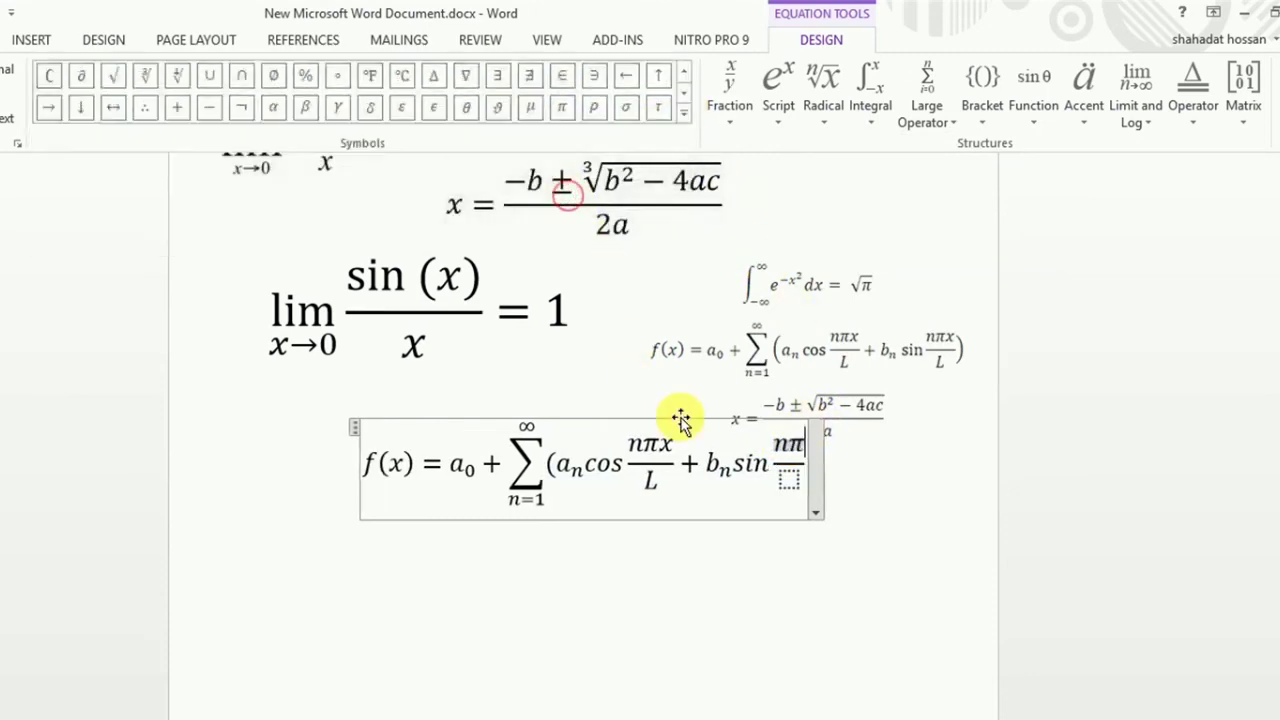
pyautogui.write('x')
pyautogui.click(787, 480)
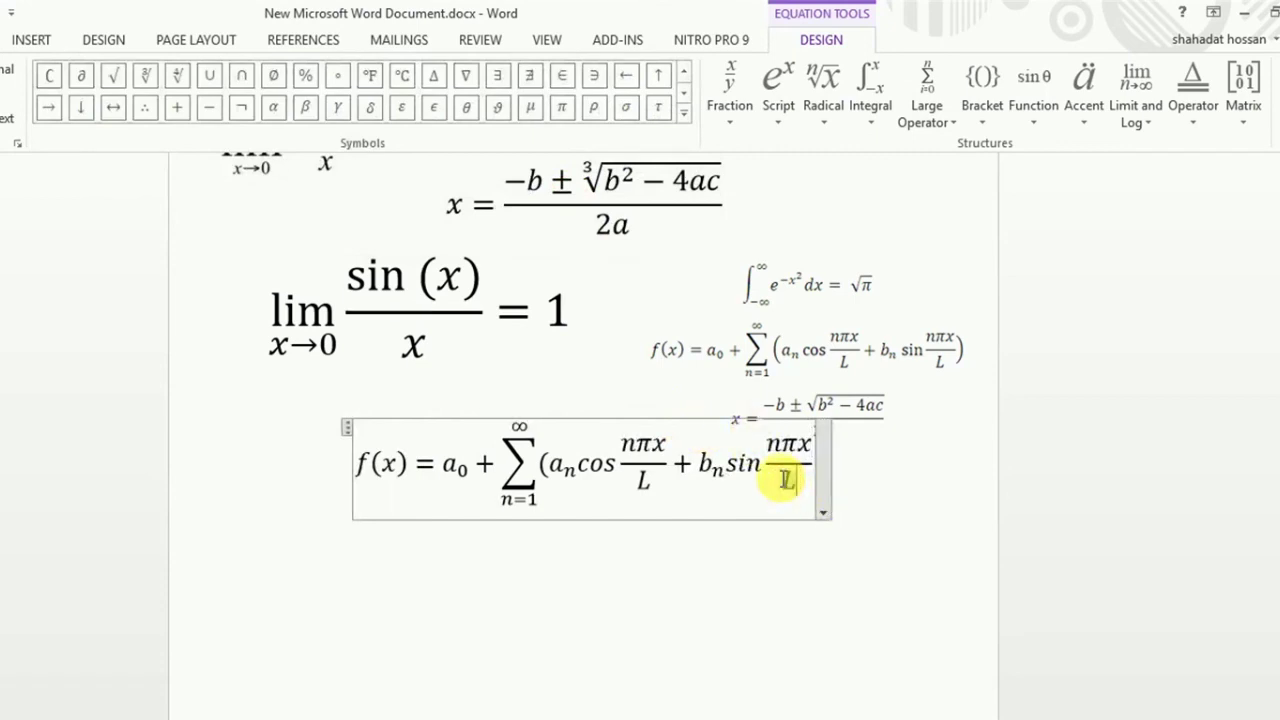
pyautogui.write('L')
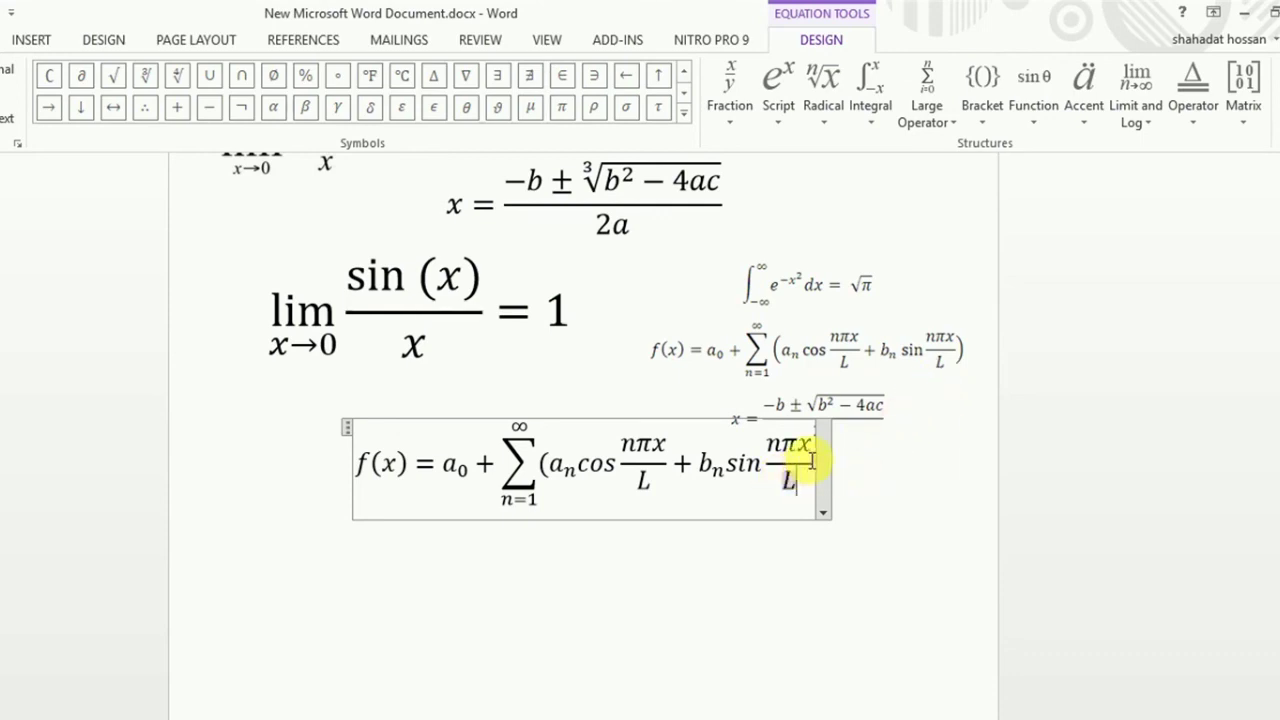
# Select the whole bracketed series term to check it closes with a parenthesis, then deselect.
pyautogui.click(810, 460)
pyautogui.doubleClick(808, 468)
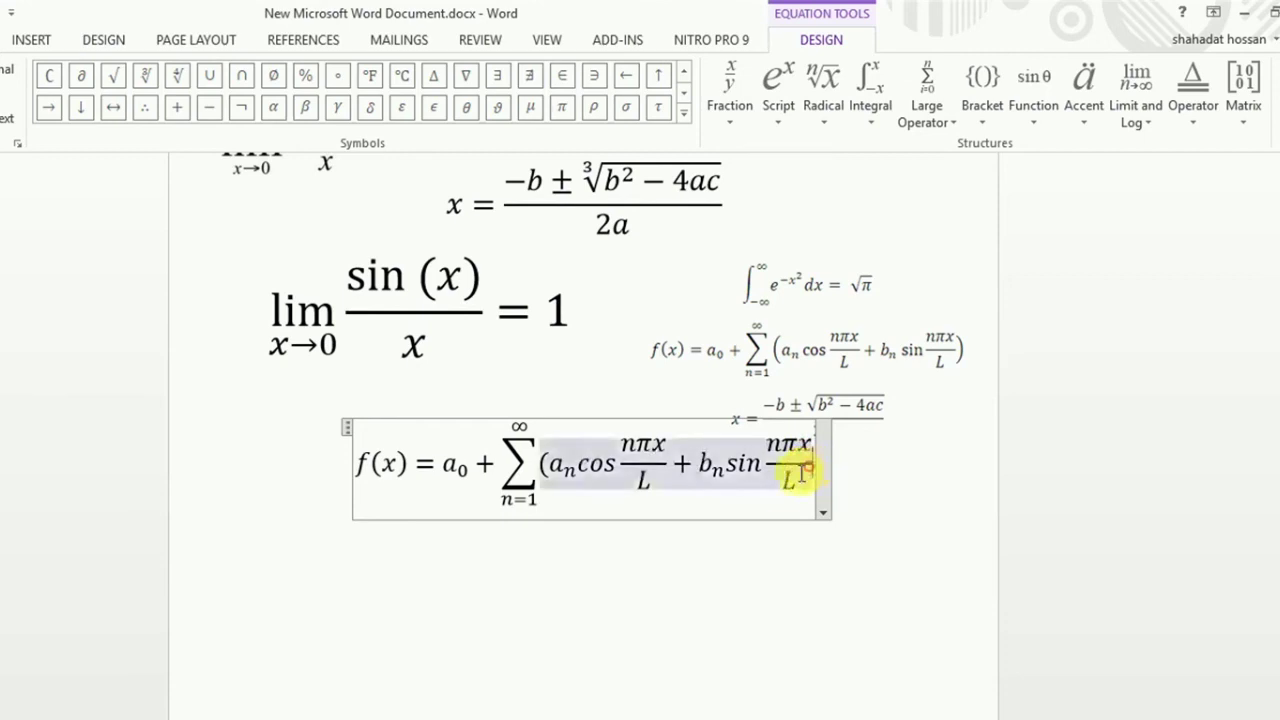
pyautogui.click(788, 483)
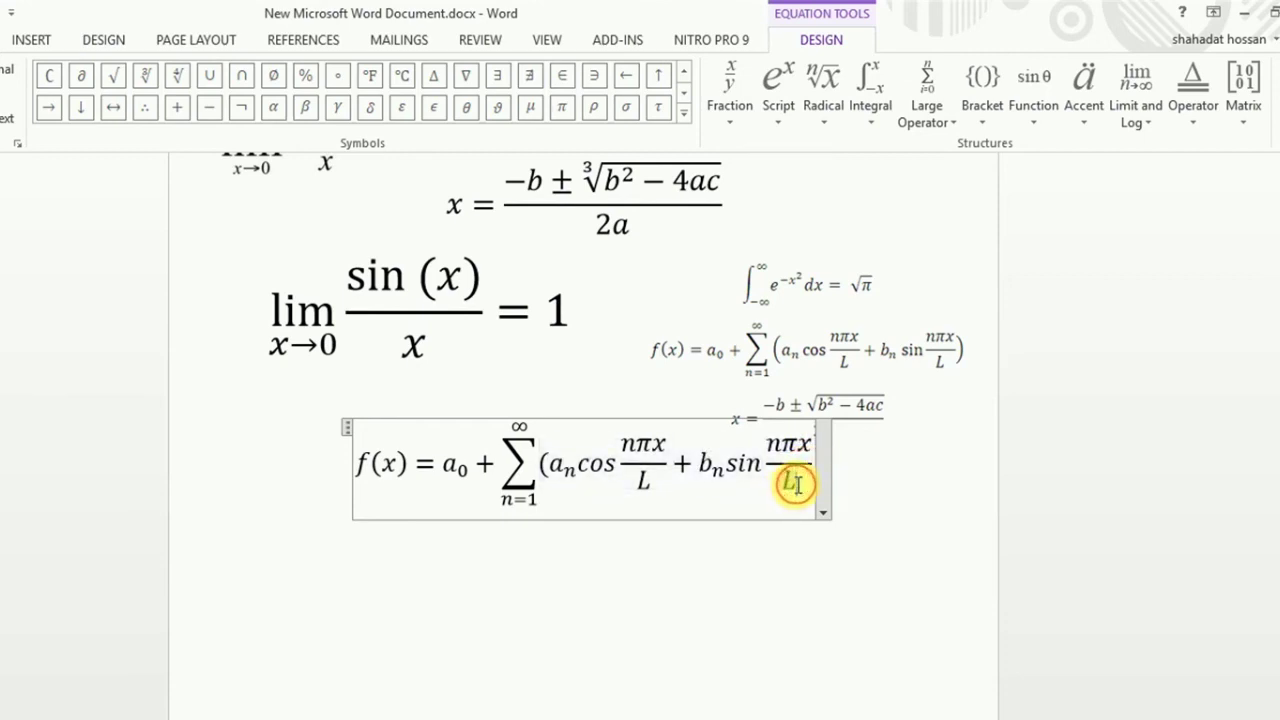
pyautogui.doubleClick(792, 484)
pyautogui.write(')')
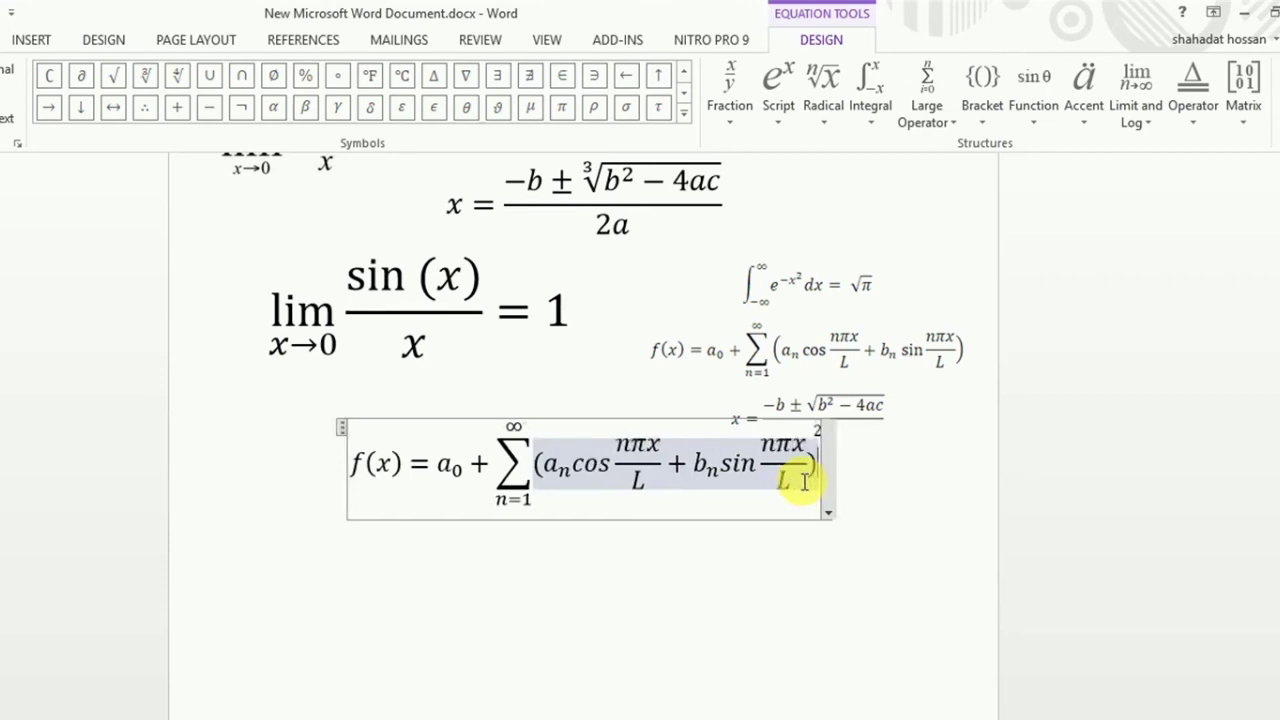
pyautogui.click(668, 514)
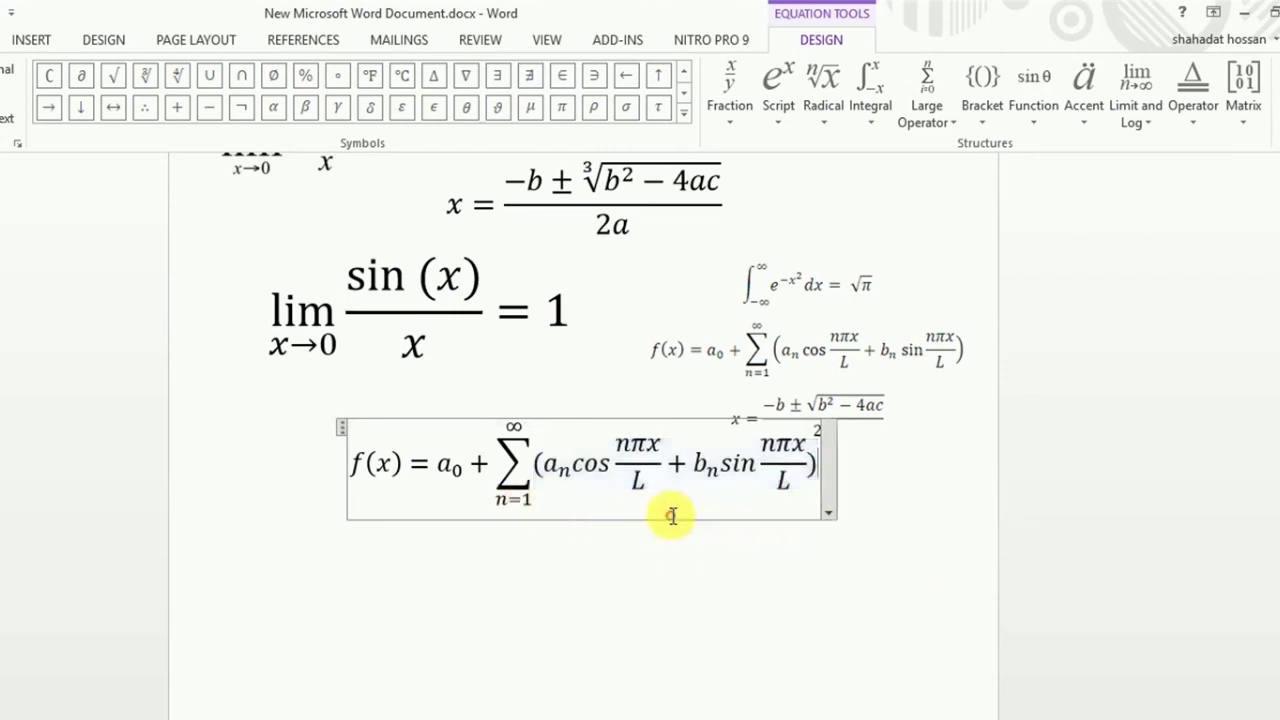
pyautogui.click(828, 510)
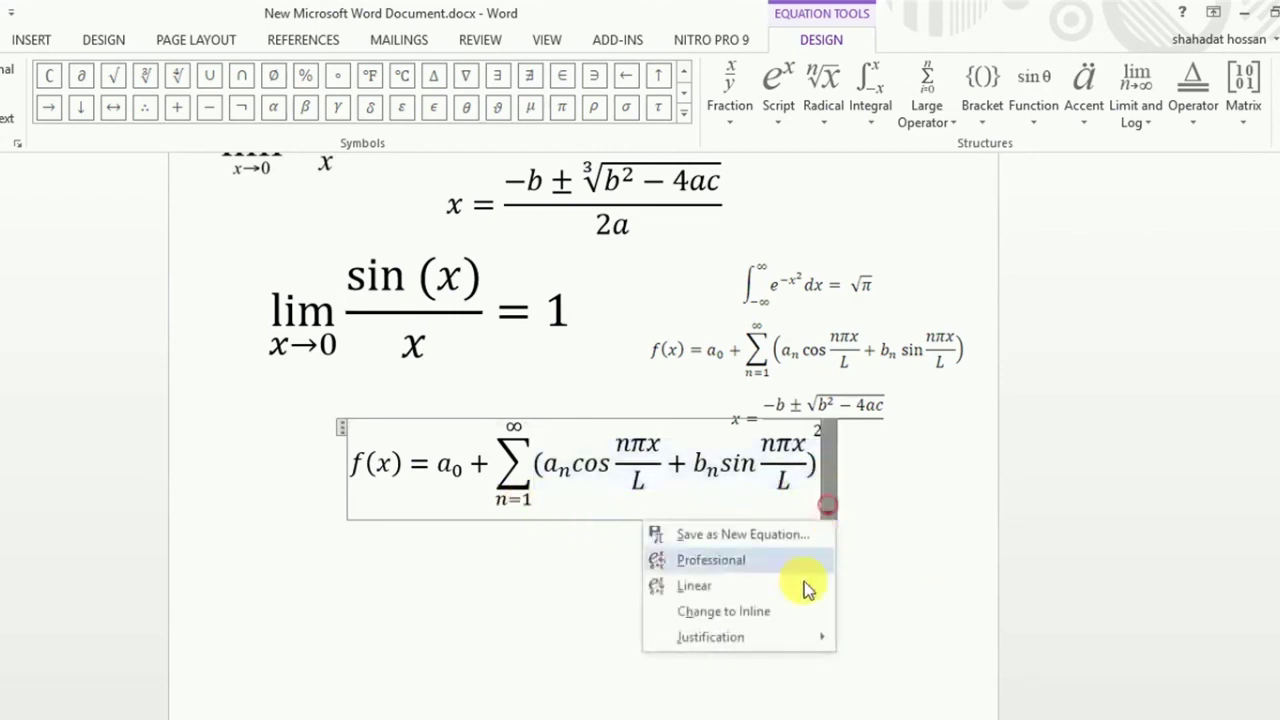
# Left-align the Fourier series equation and add a blank equation on a new line below.
pyautogui.click(760, 643)
pyautogui.click(901, 640)
pyautogui.click(760, 640)
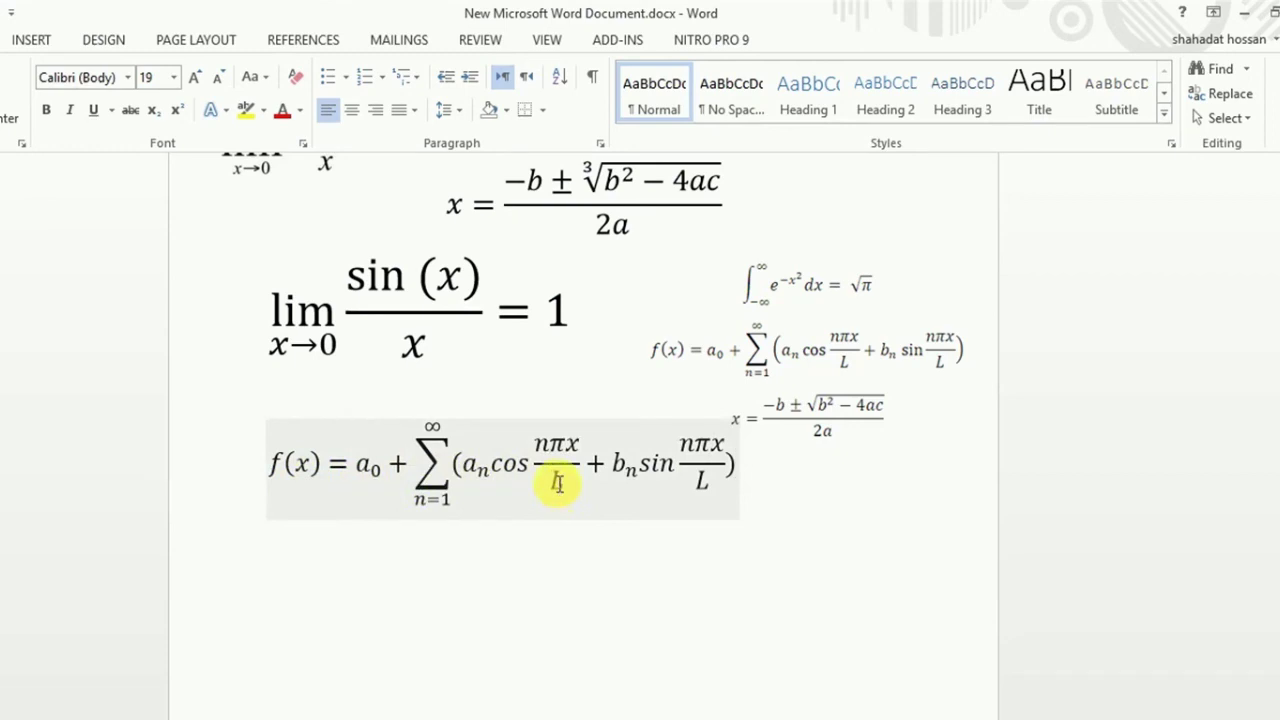
pyautogui.click(50, 42)
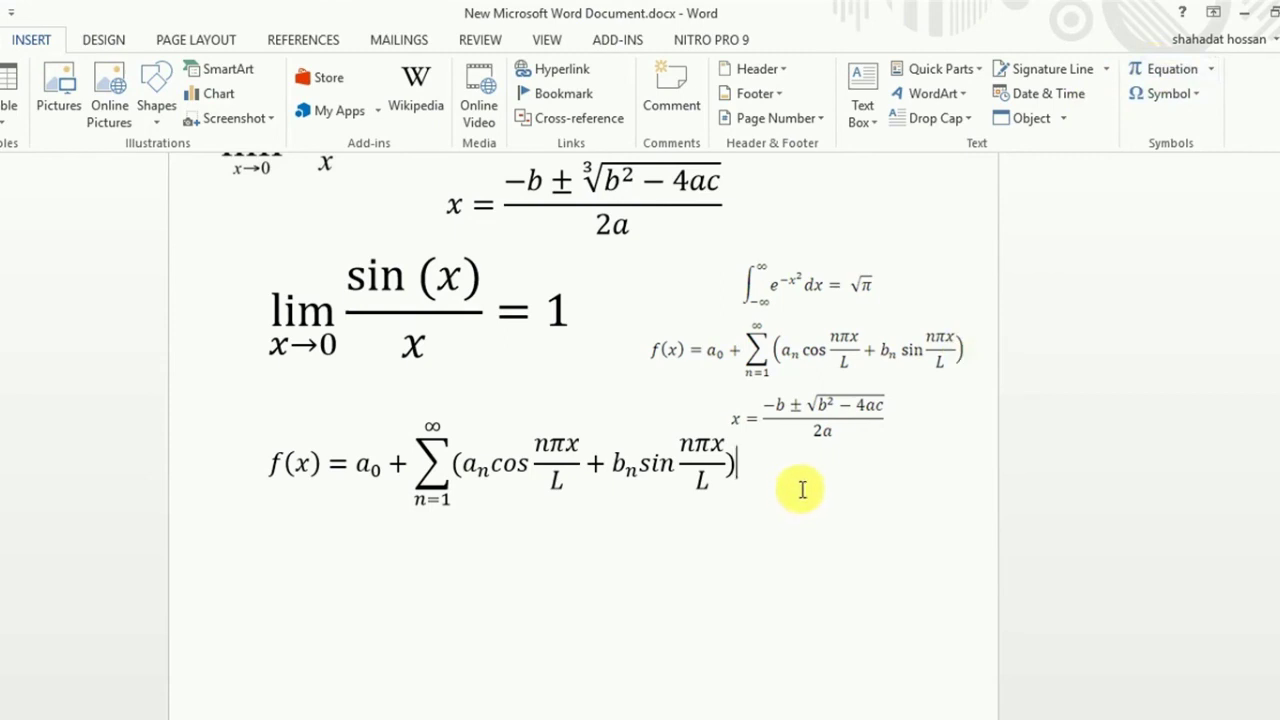
pyautogui.press('Return')
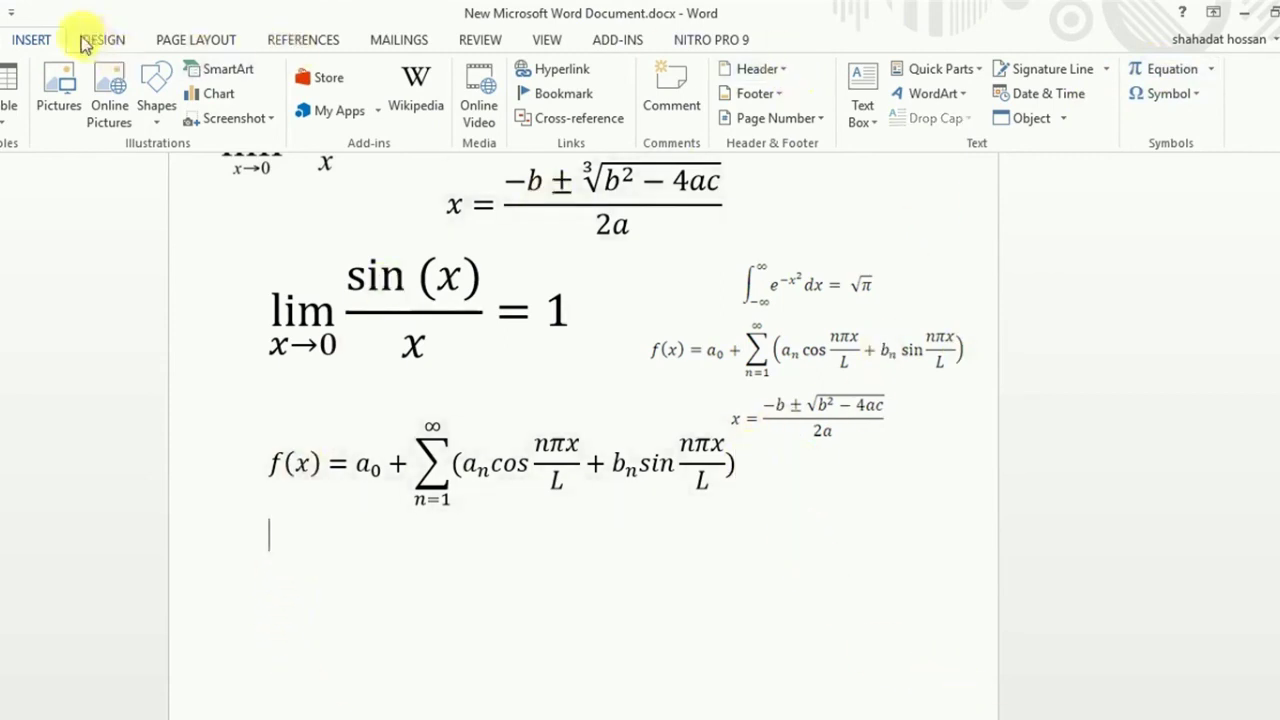
pyautogui.click(1147, 68)
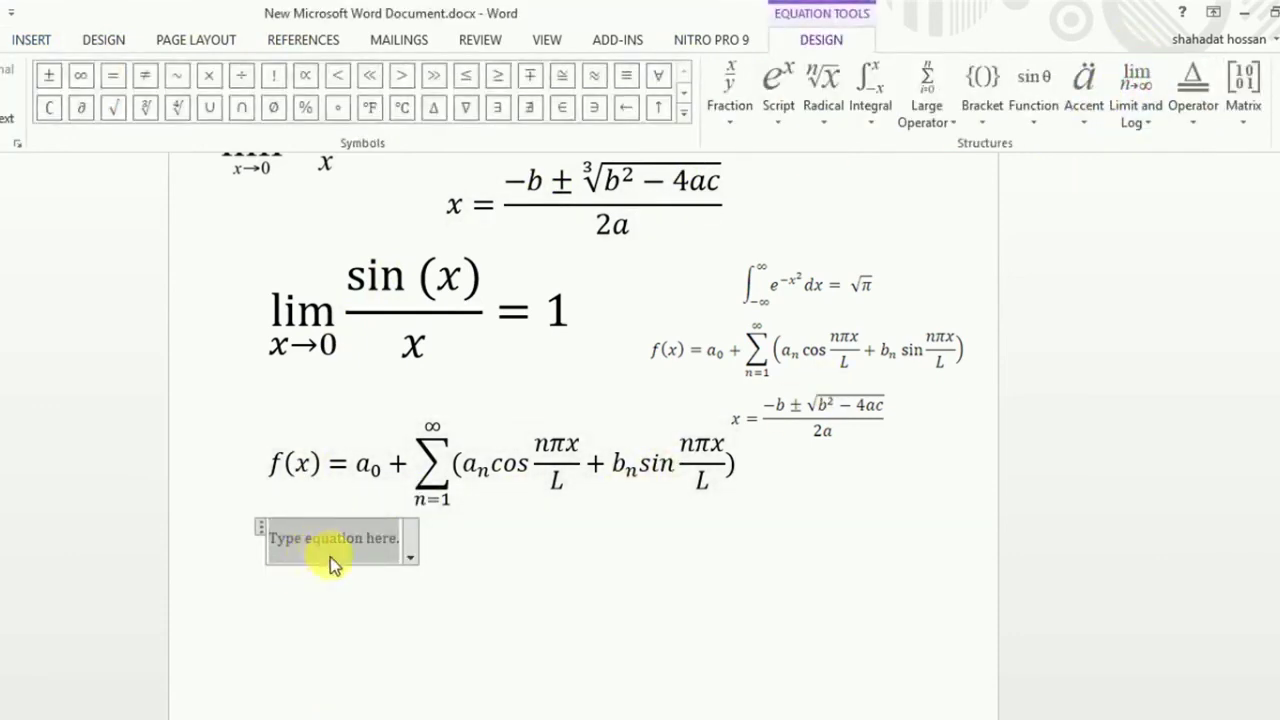
# Type h in the new equation and browse the Radical, Large Operator, Bracket and Function galleries.
pyautogui.write('h')
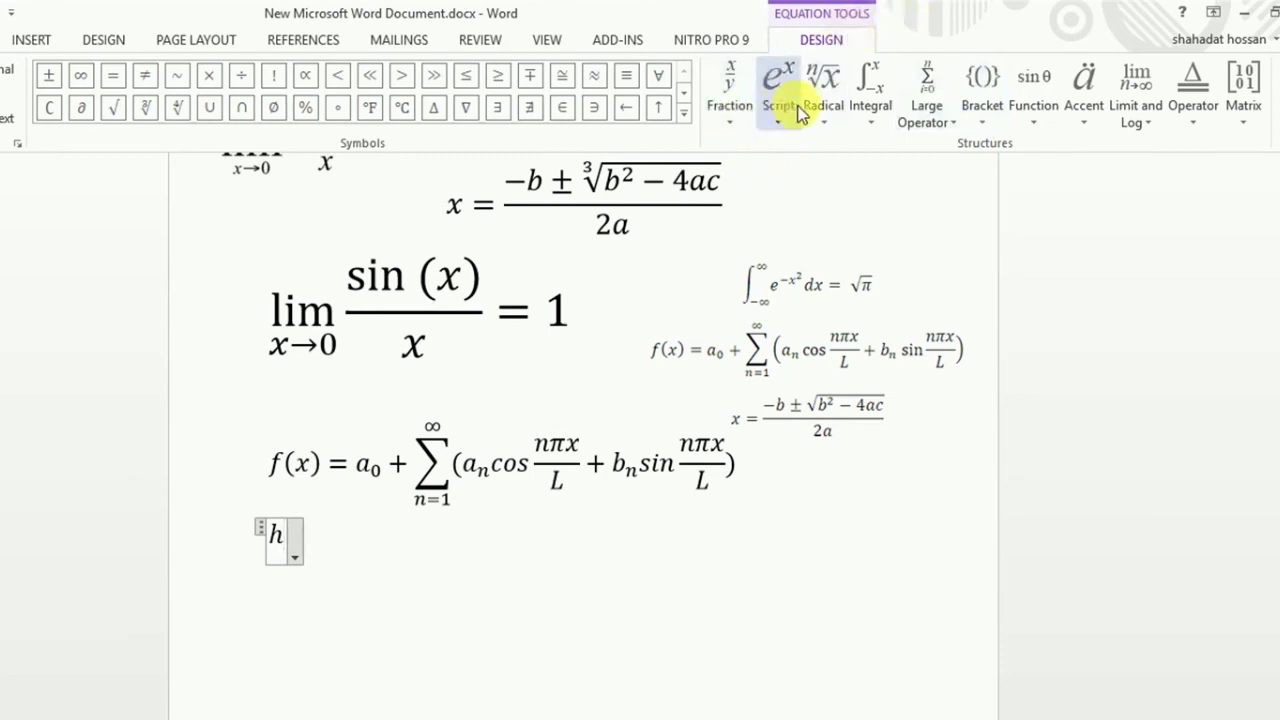
pyautogui.click(819, 110)
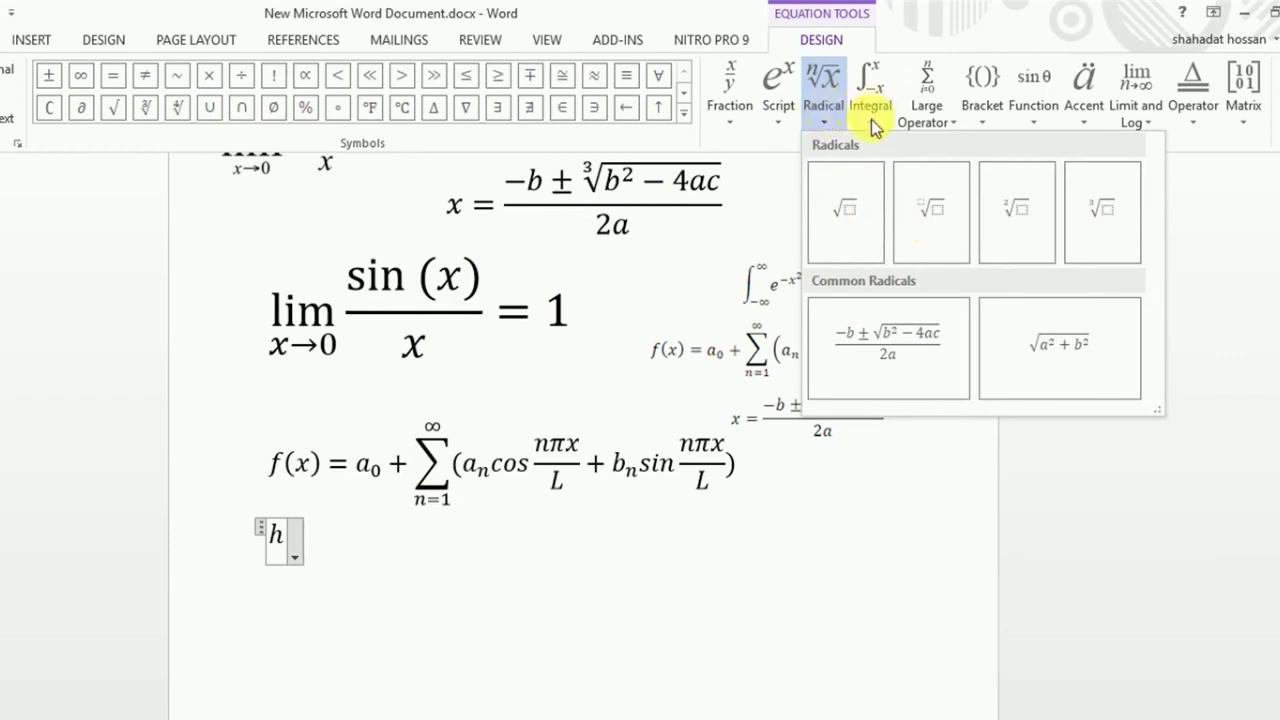
pyautogui.click(935, 112)
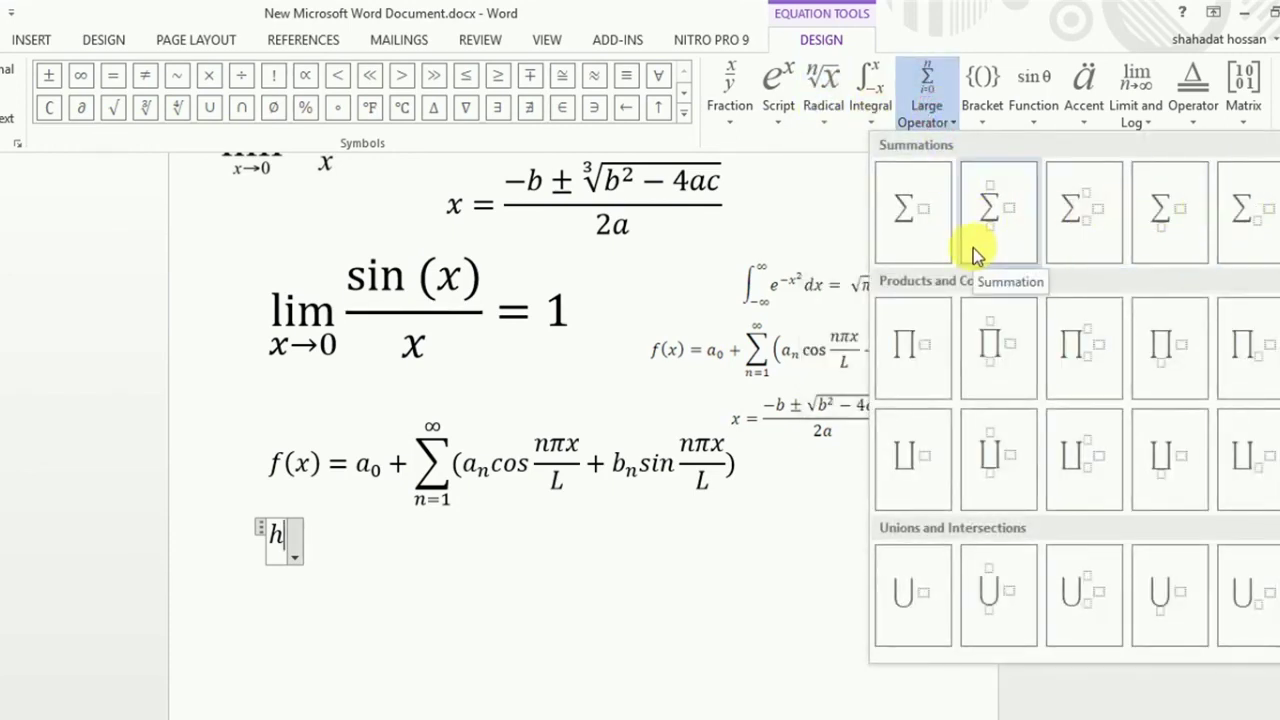
pyautogui.click(989, 121)
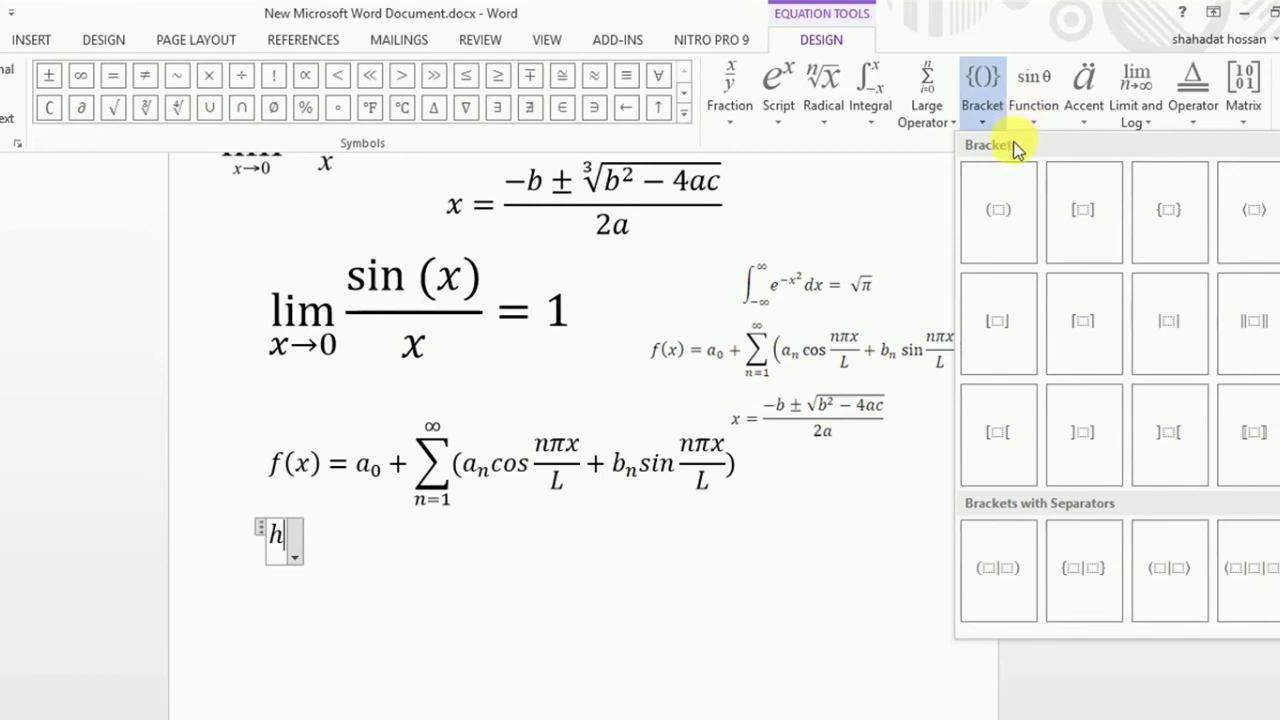
pyautogui.click(1036, 118)
pyautogui.click(1078, 224)
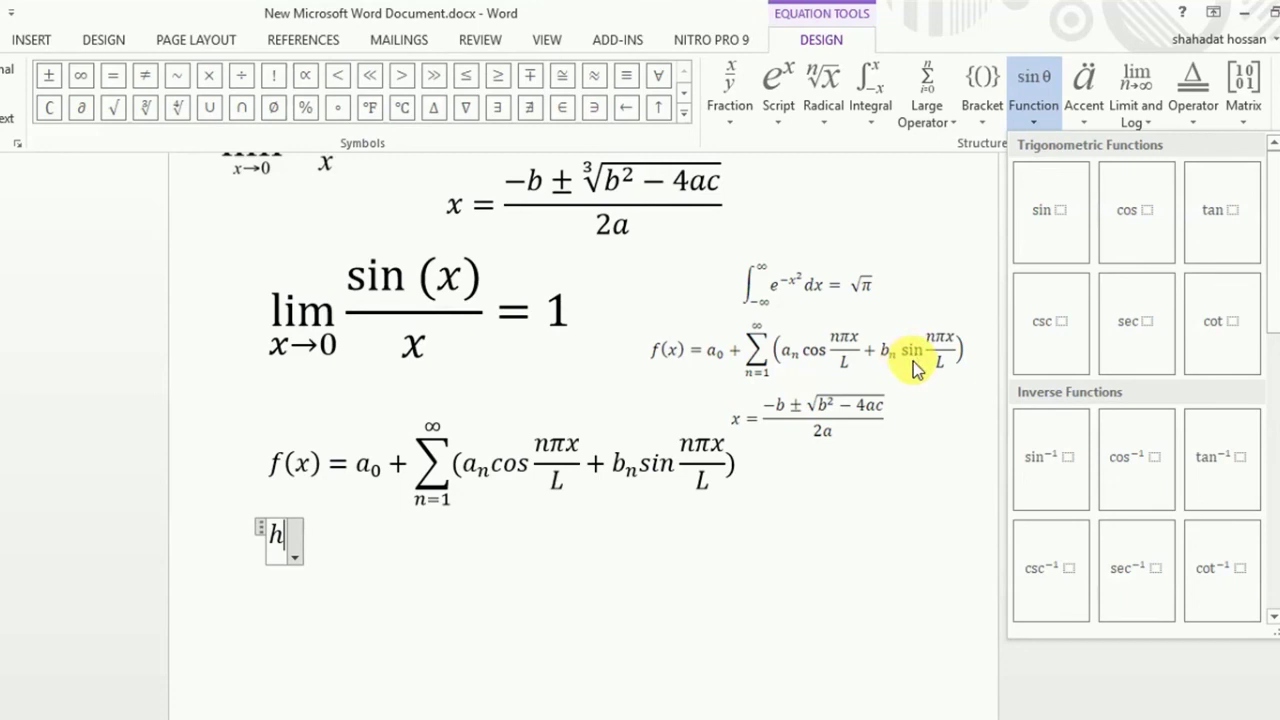
# Erase the bracketed aₙ cos nπx/L + bₙ sin nπx/L term following the summation.
pyautogui.click(515, 463)
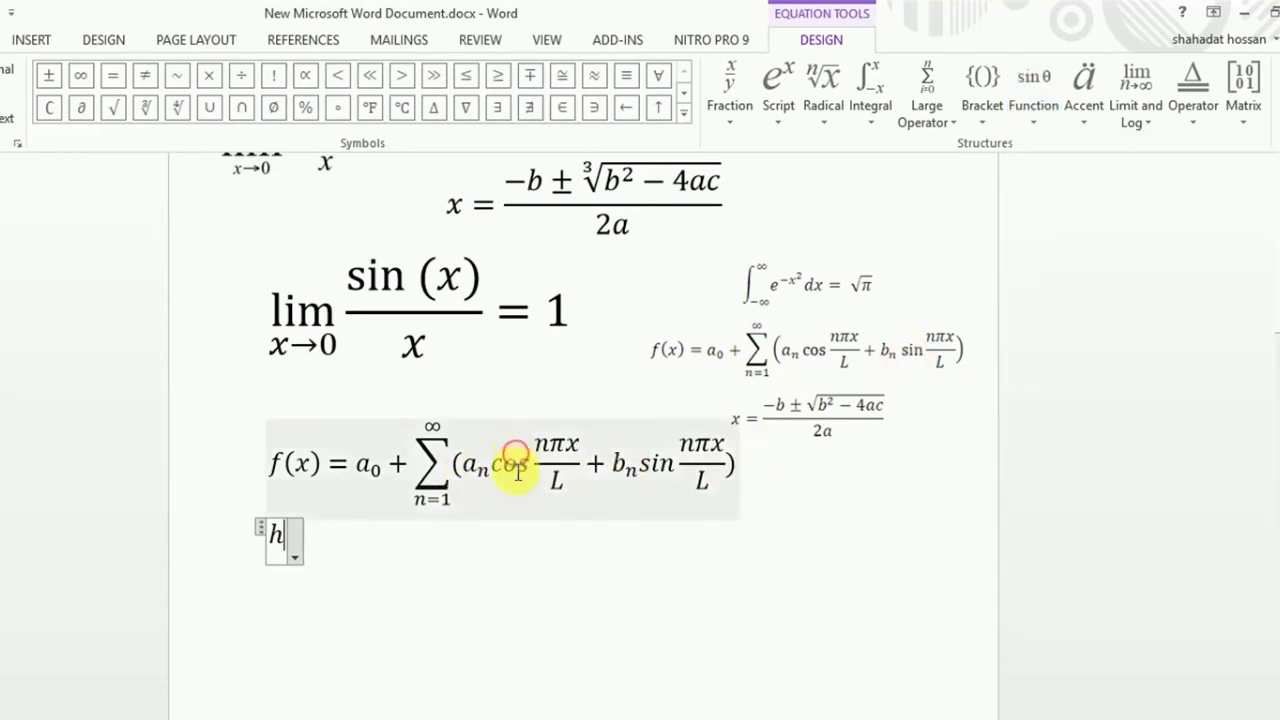
pyautogui.moveTo(517, 472); pyautogui.dragTo(672, 472)
pyautogui.click(673, 470)
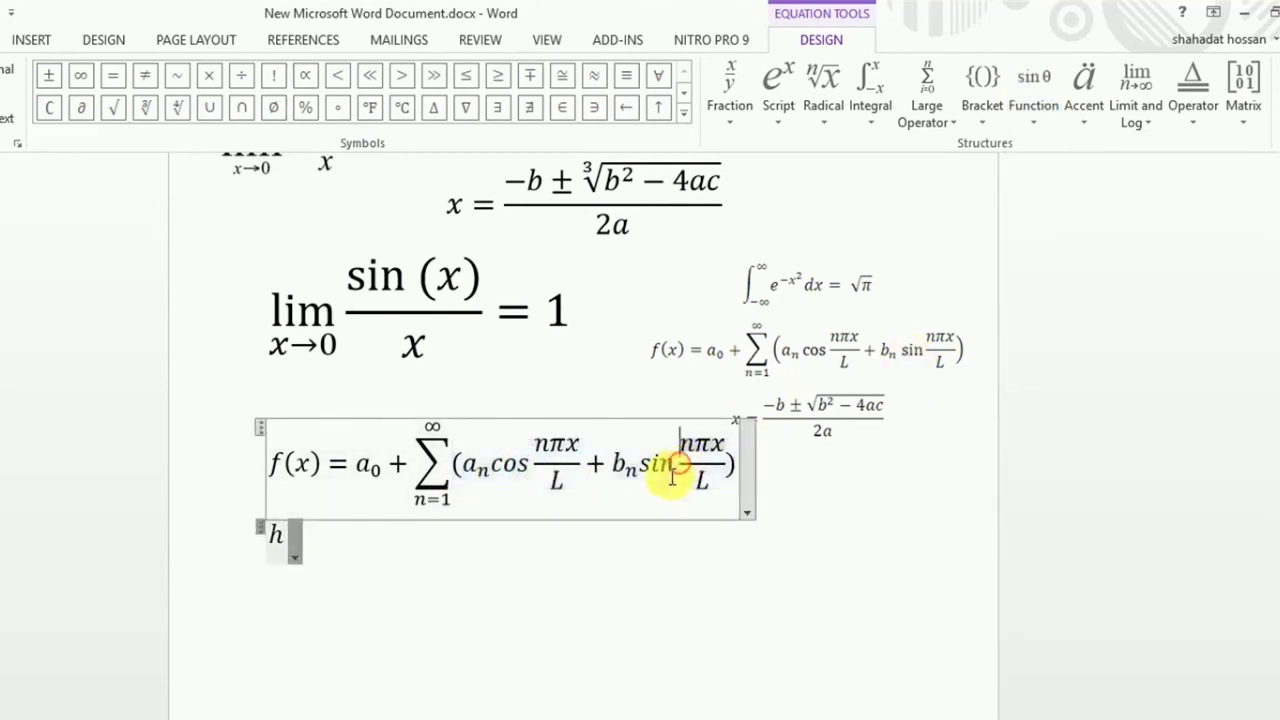
pyautogui.doubleClick(669, 476)
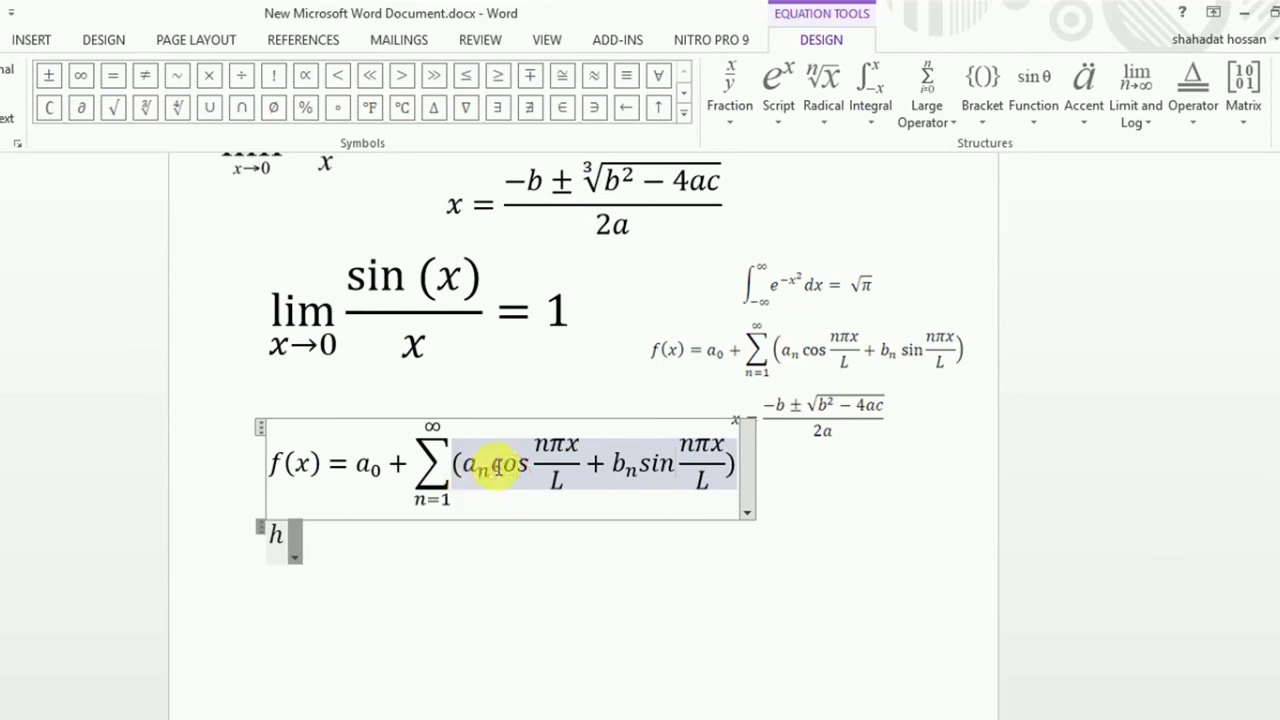
pyautogui.click(535, 467)
pyautogui.click(648, 464)
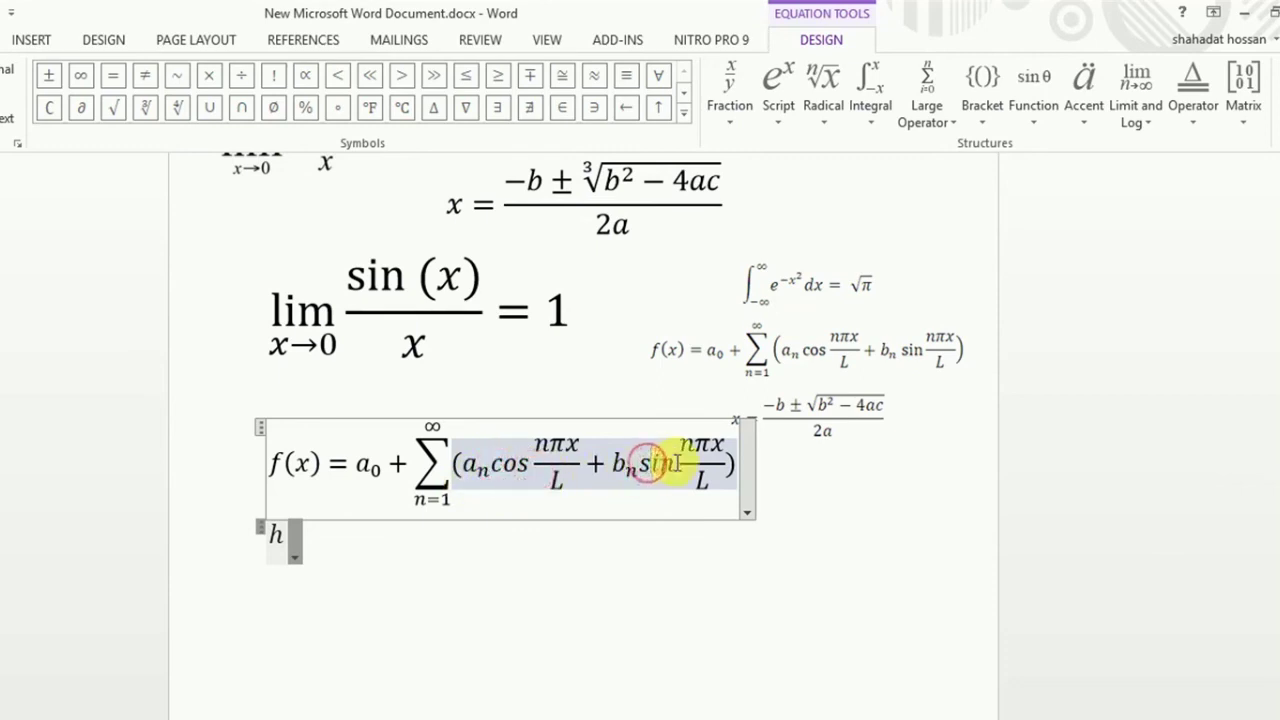
pyautogui.click(674, 464)
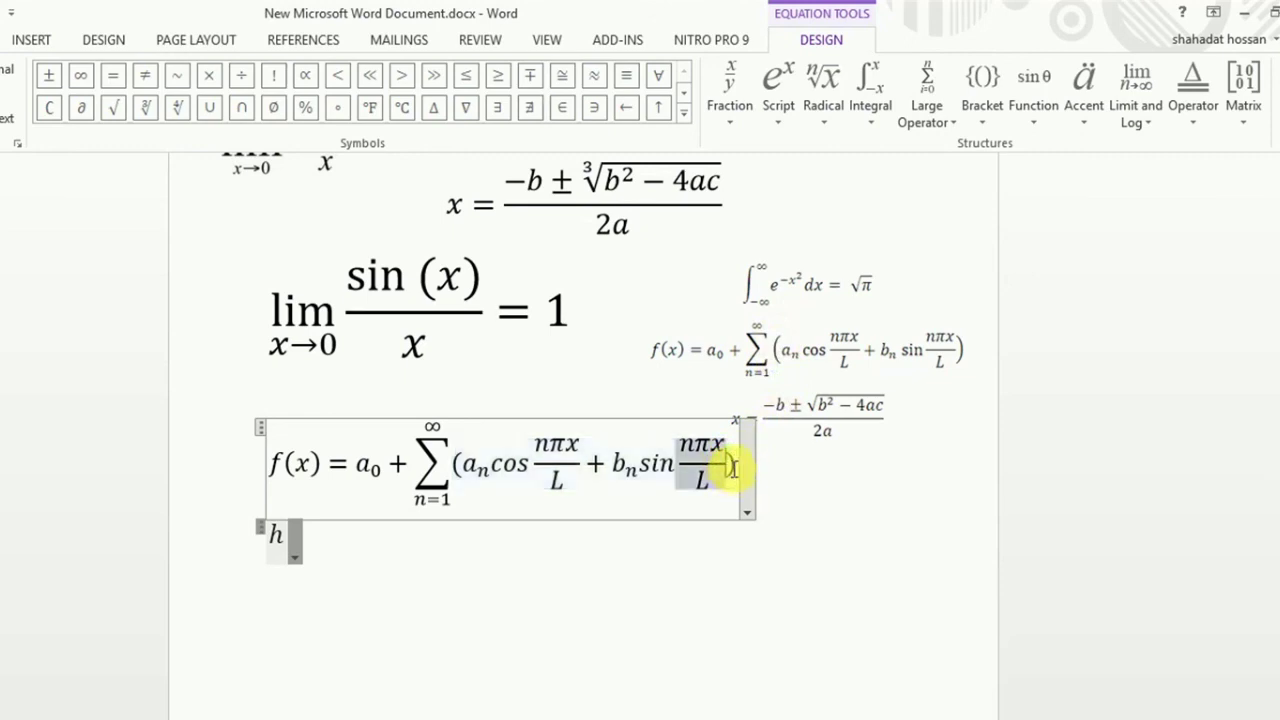
pyautogui.press('BackSpace')
pyautogui.press('BackSpace')
pyautogui.press('BackSpace')
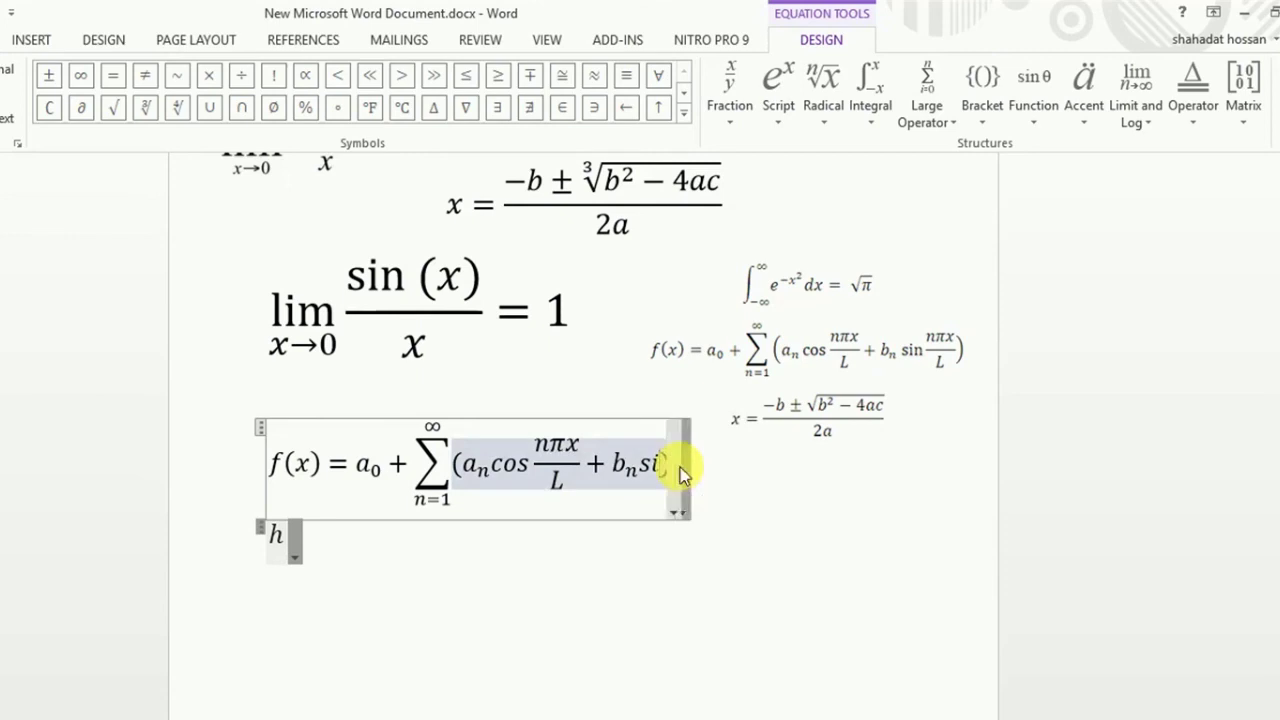
pyautogui.press('BackSpace')
pyautogui.press('BackSpace')
pyautogui.press('BackSpace')
pyautogui.press('BackSpace')
pyautogui.press('BackSpace')
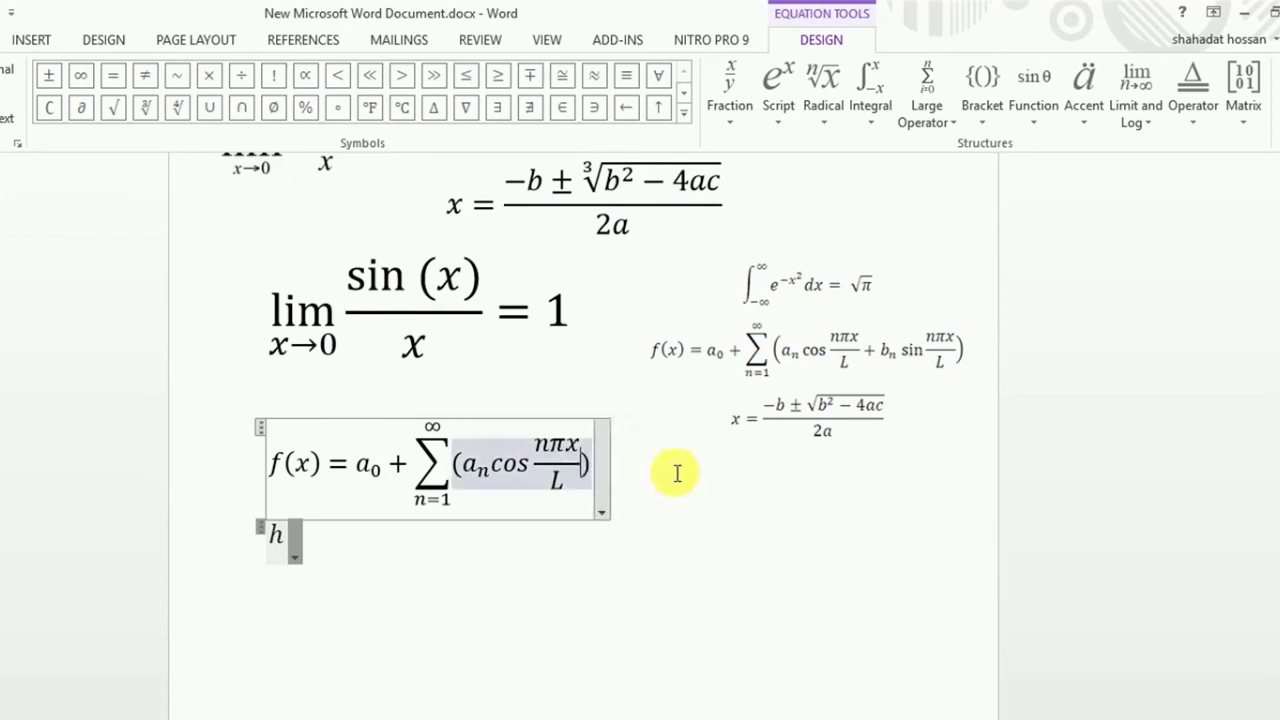
pyautogui.press('BackSpace')
pyautogui.press('BackSpace')
pyautogui.press('BackSpace')
pyautogui.press('BackSpace')
pyautogui.press('BackSpace')
pyautogui.press('BackSpace')
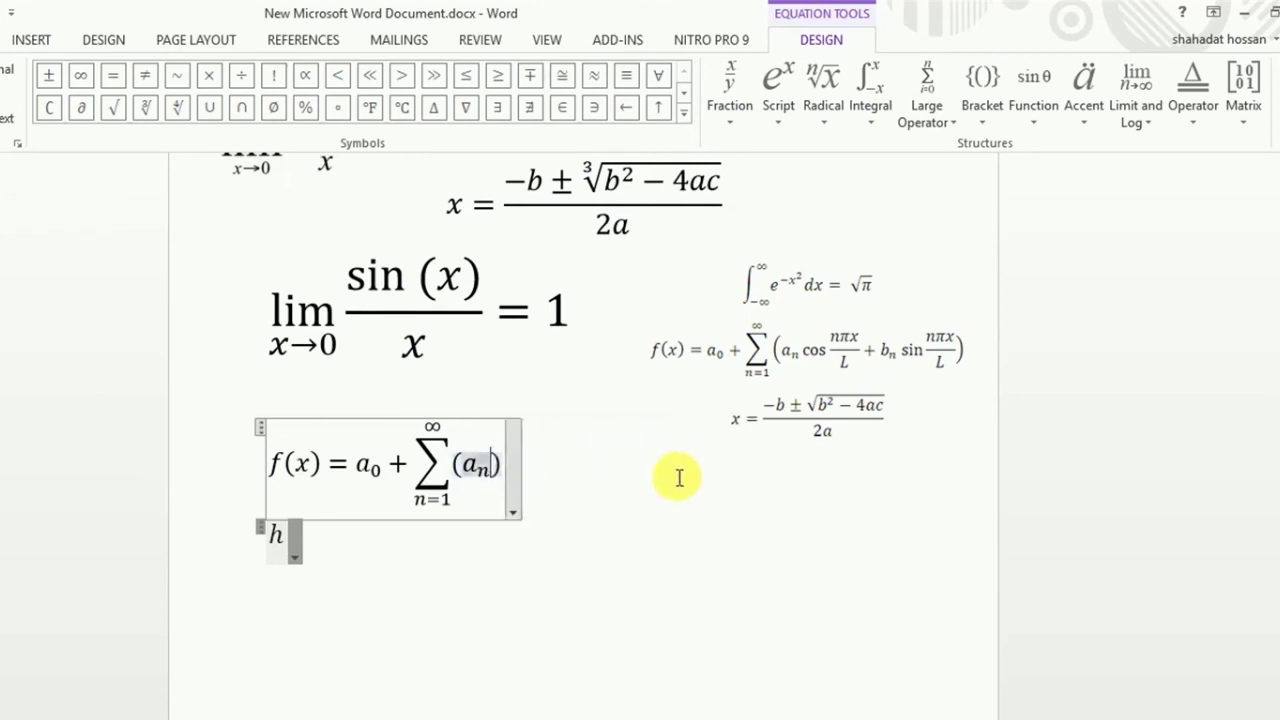
pyautogui.press('BackSpace')
pyautogui.press('BackSpace')
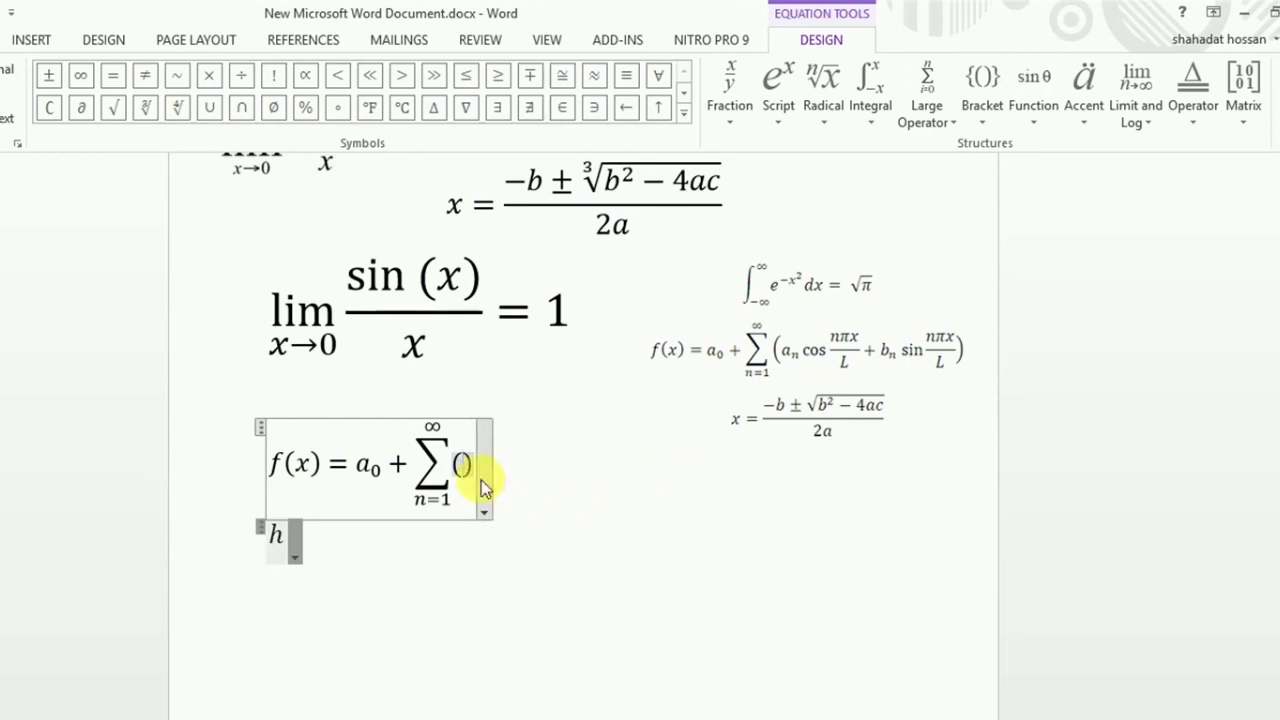
pyautogui.press('BackSpace')
pyautogui.press('BackSpace')
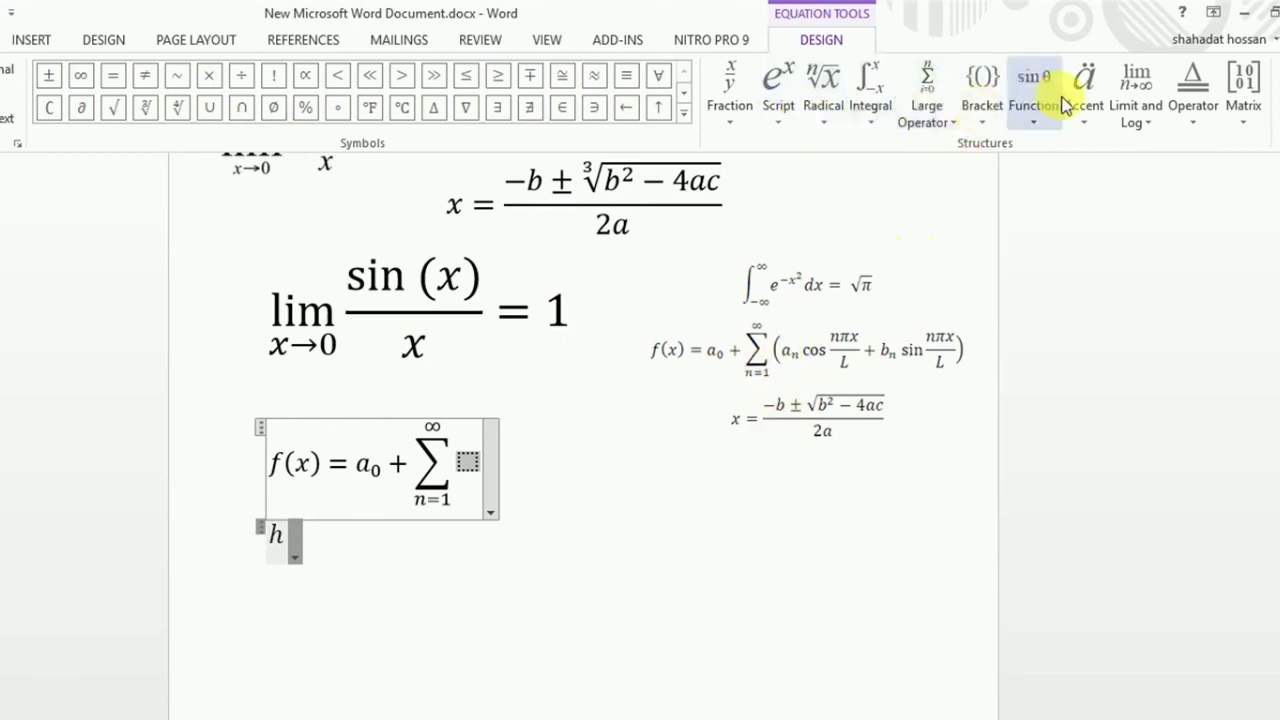
# Insert round parentheses after the summation and place aₙ inside them.
pyautogui.click(977, 112)
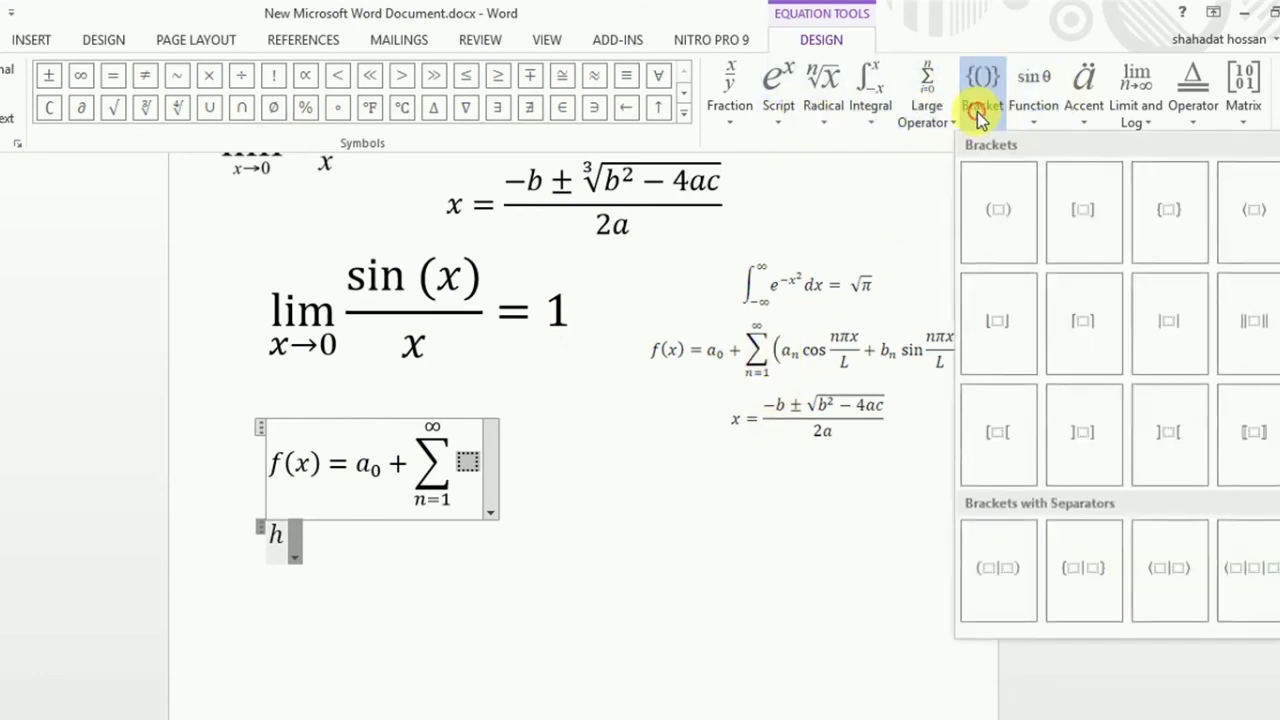
pyautogui.click(992, 207)
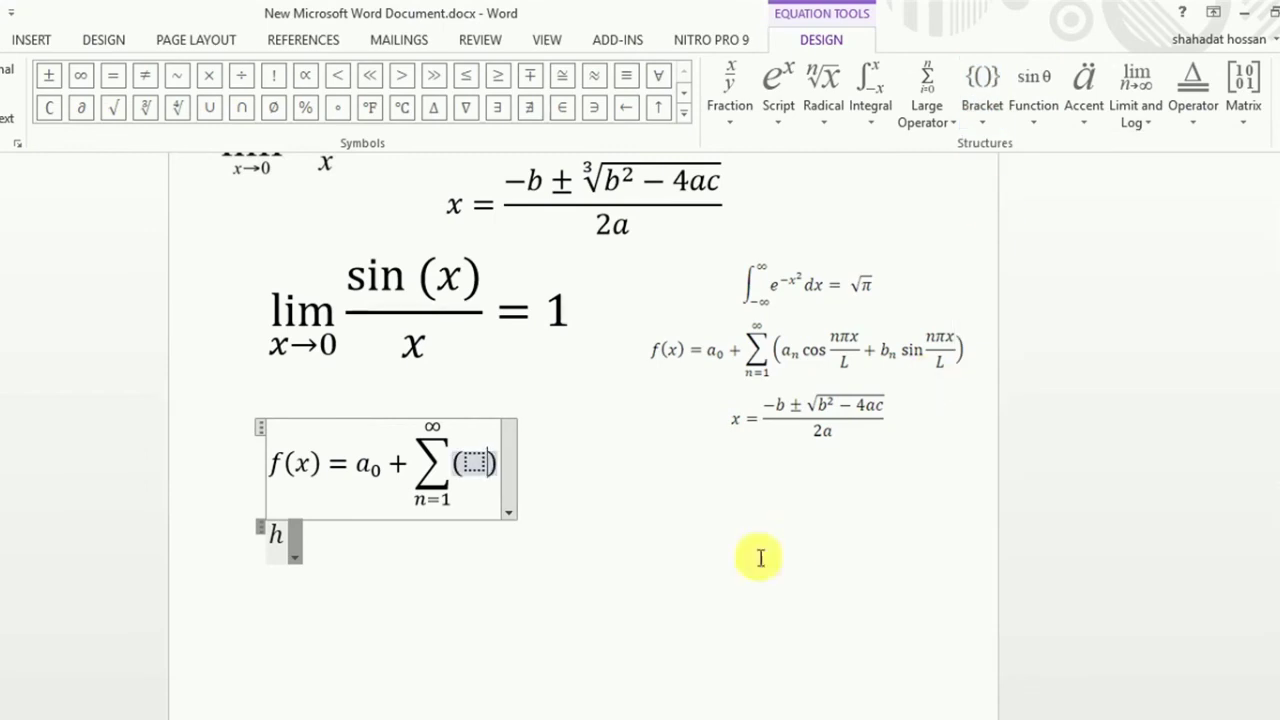
pyautogui.click(475, 465)
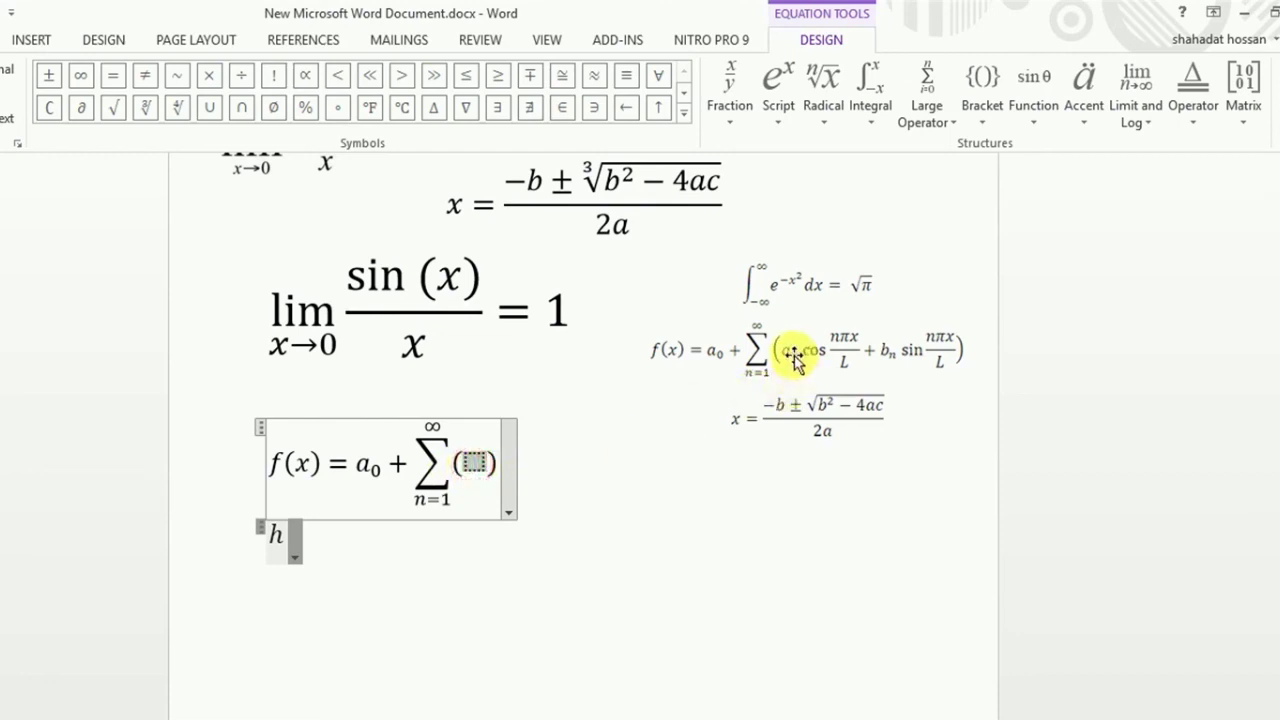
pyautogui.write('f')
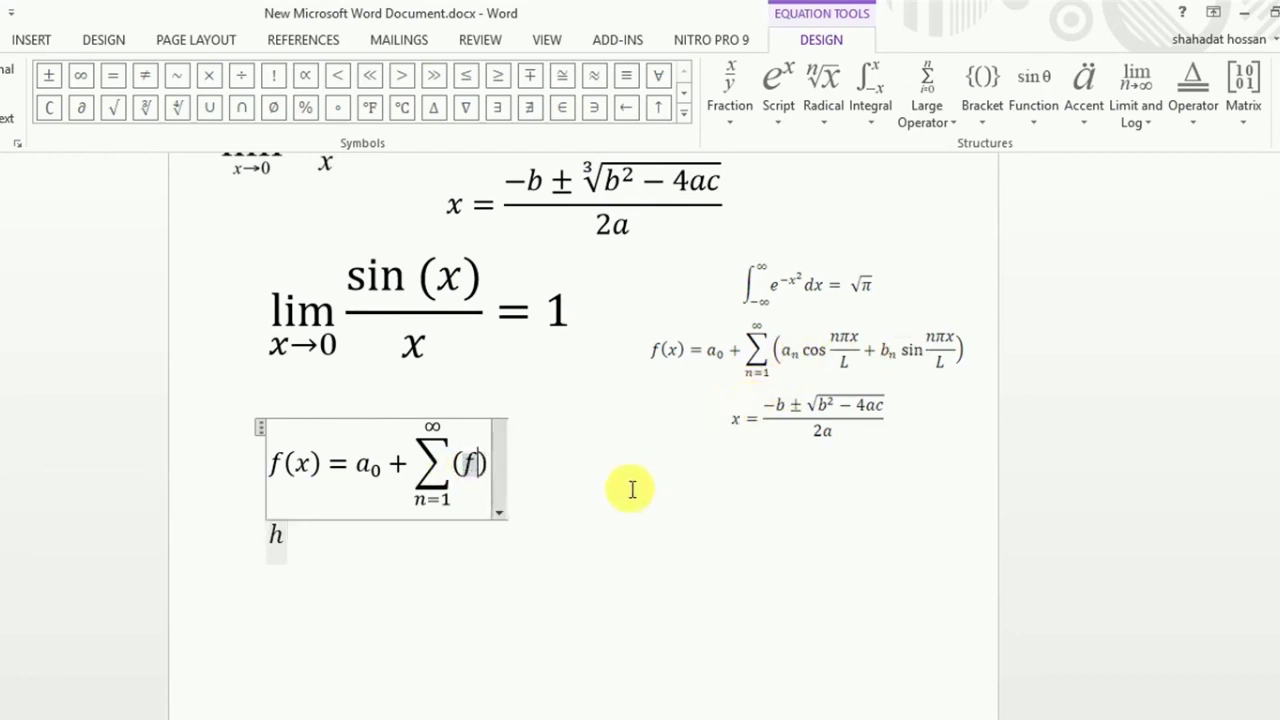
pyautogui.press('BackSpace')
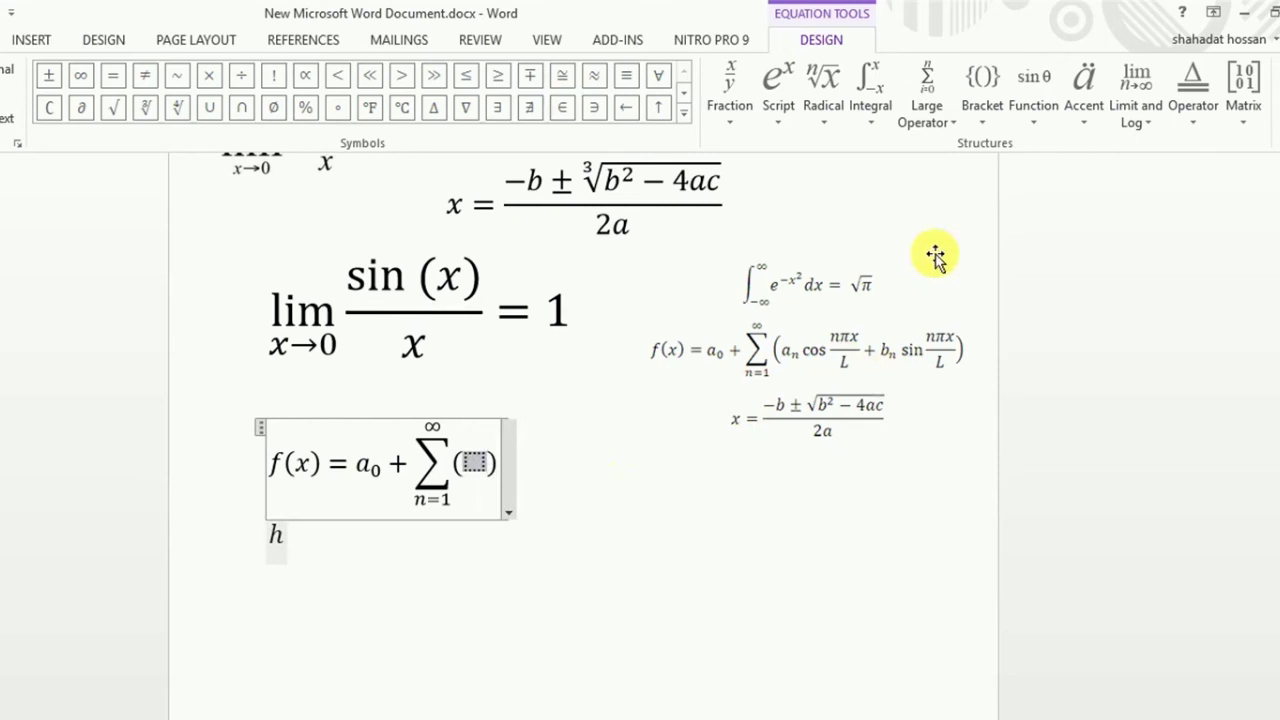
pyautogui.click(780, 100)
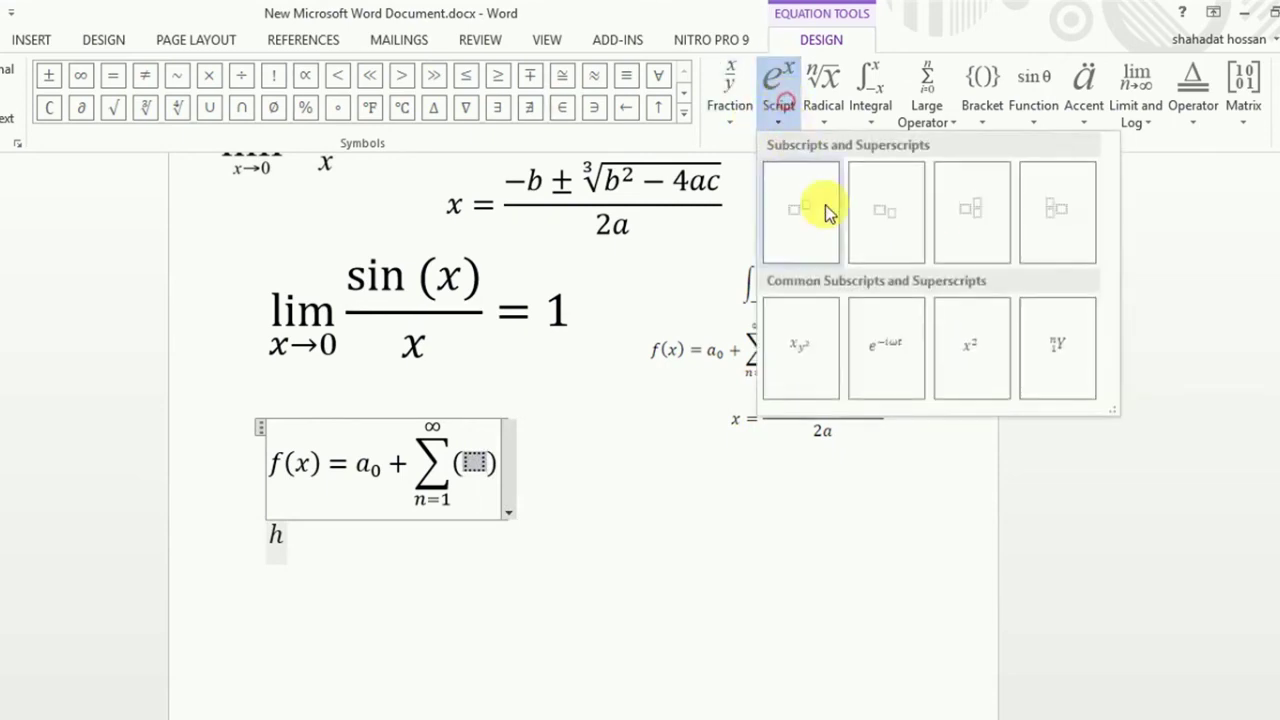
pyautogui.click(880, 212)
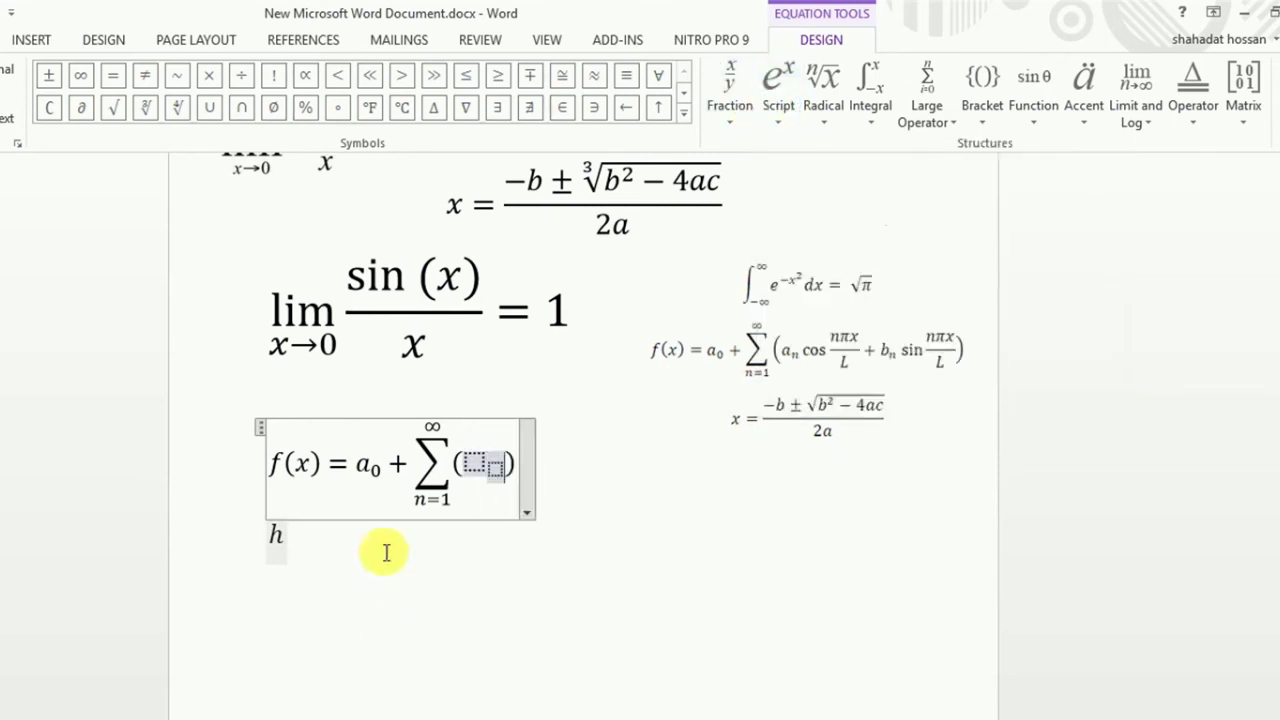
pyautogui.write('a')
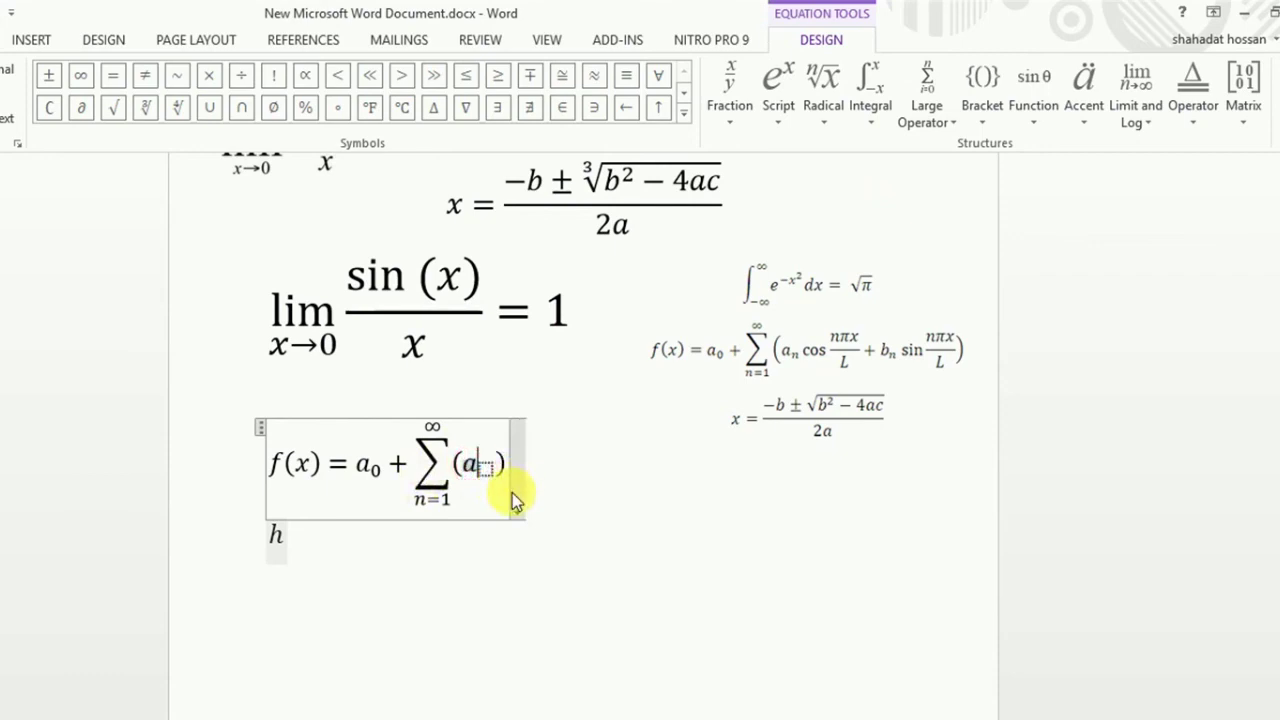
pyautogui.click(488, 474)
pyautogui.write('n')
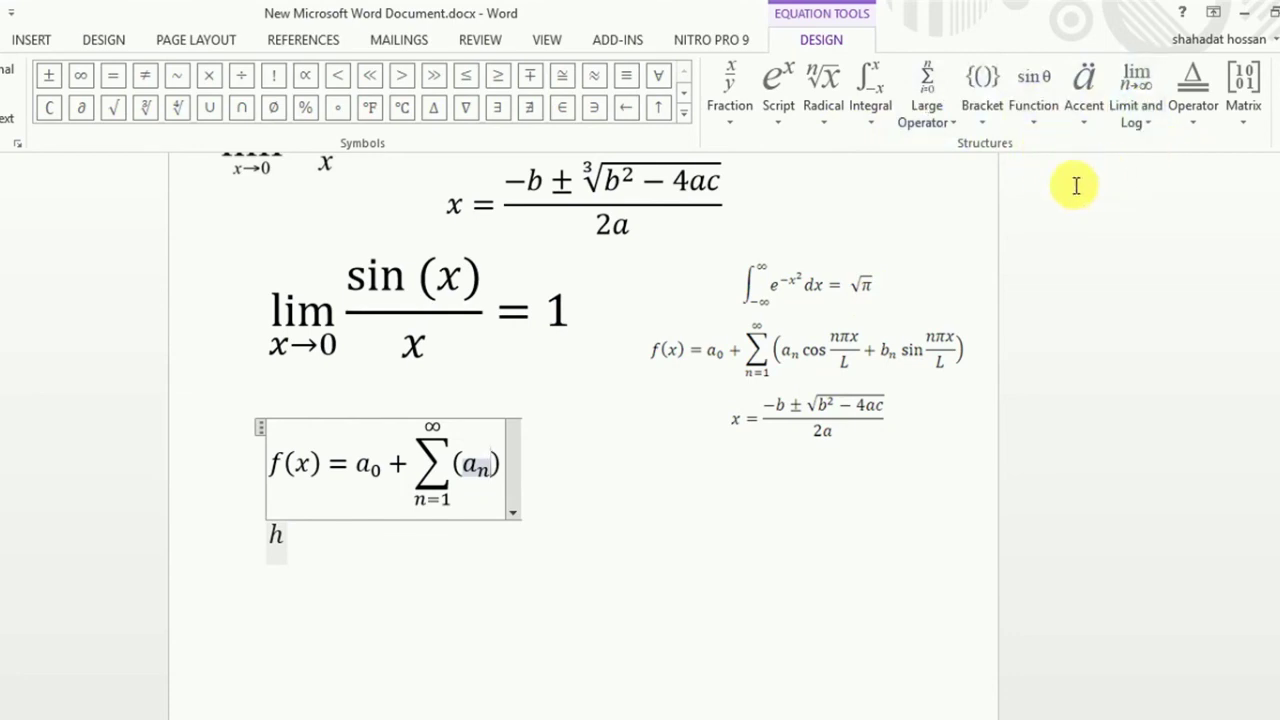
pyautogui.click(1031, 121)
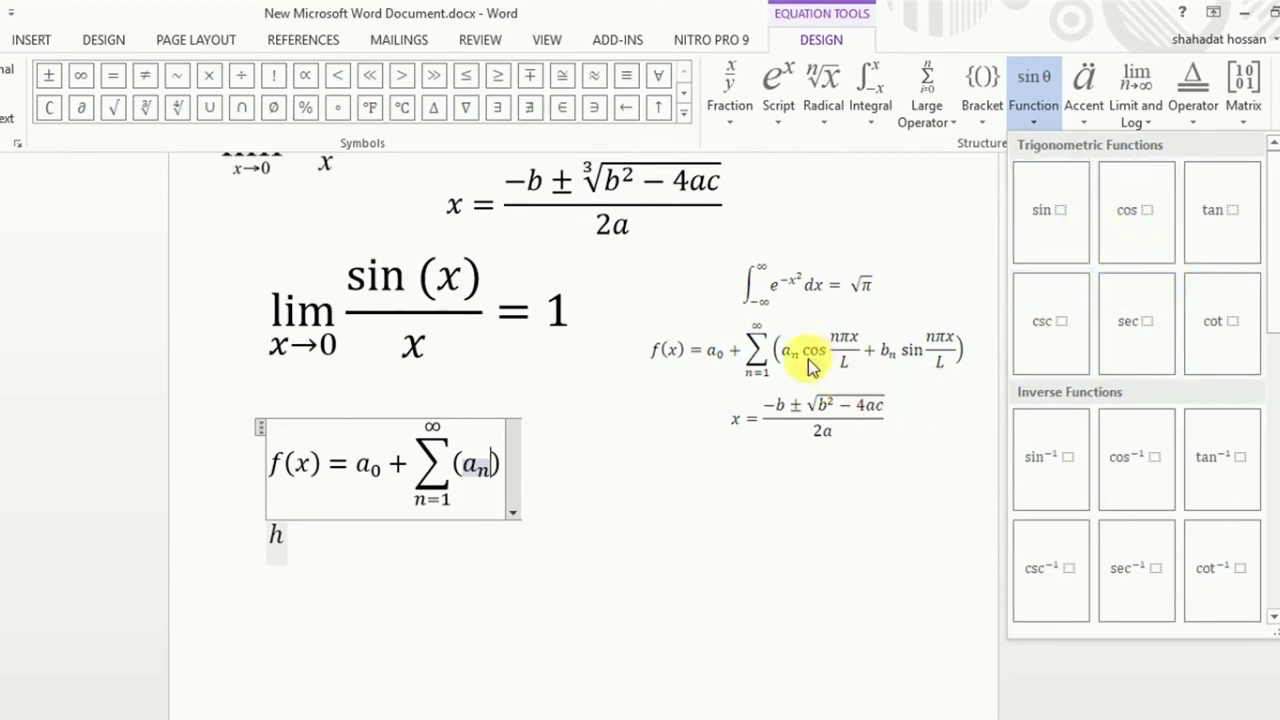
# Add cos with a stacked nπx/L argument after aₙ, followed by a plus sign.
pyautogui.click(1130, 219)
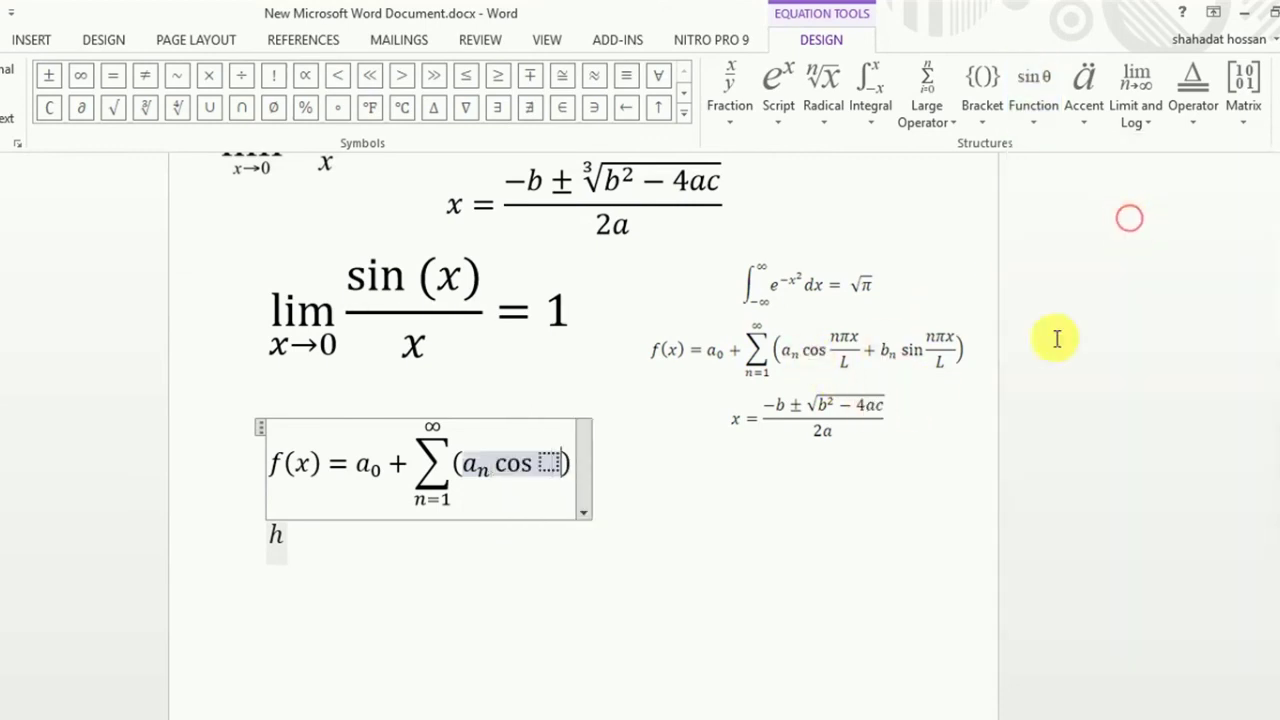
pyautogui.click(549, 462)
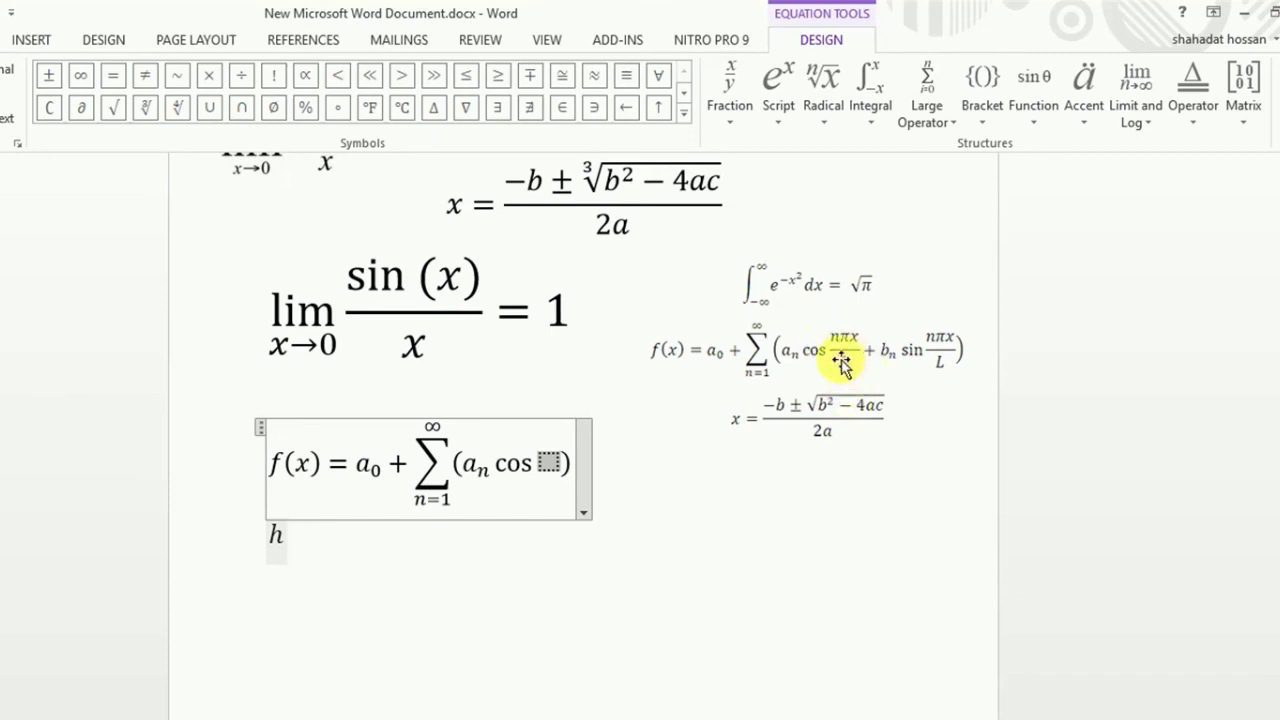
pyautogui.click(713, 115)
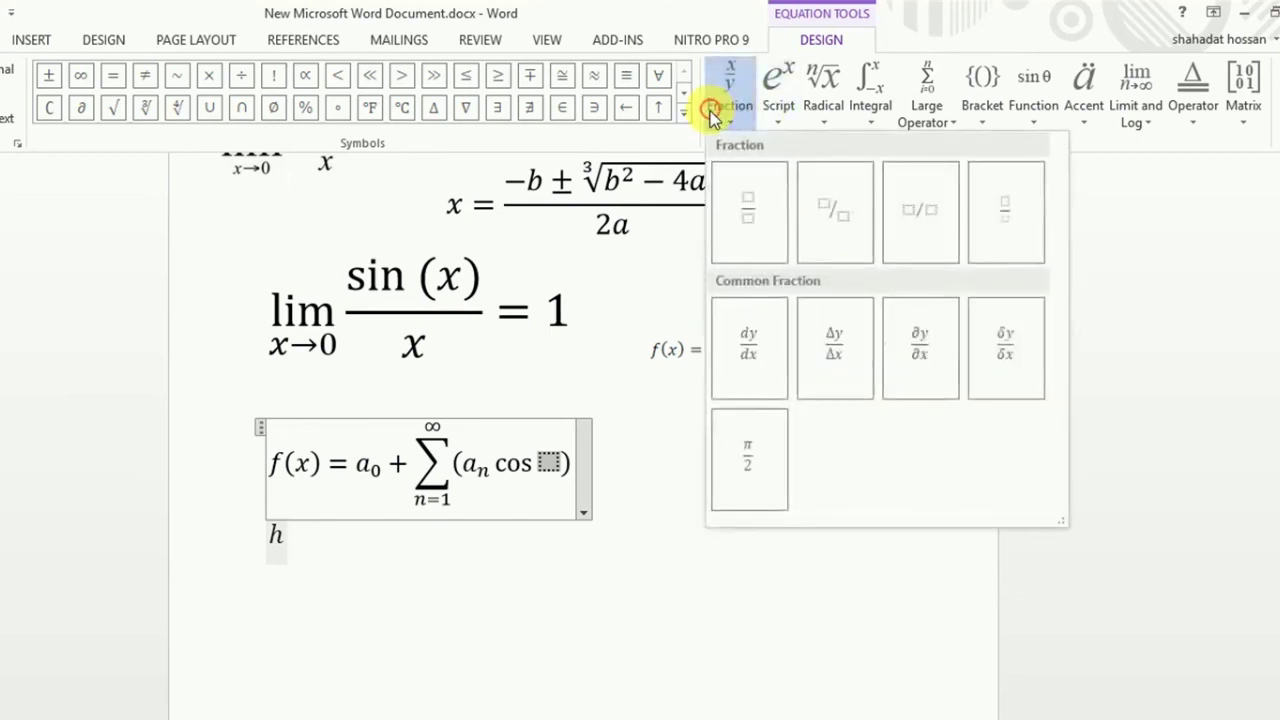
pyautogui.click(748, 215)
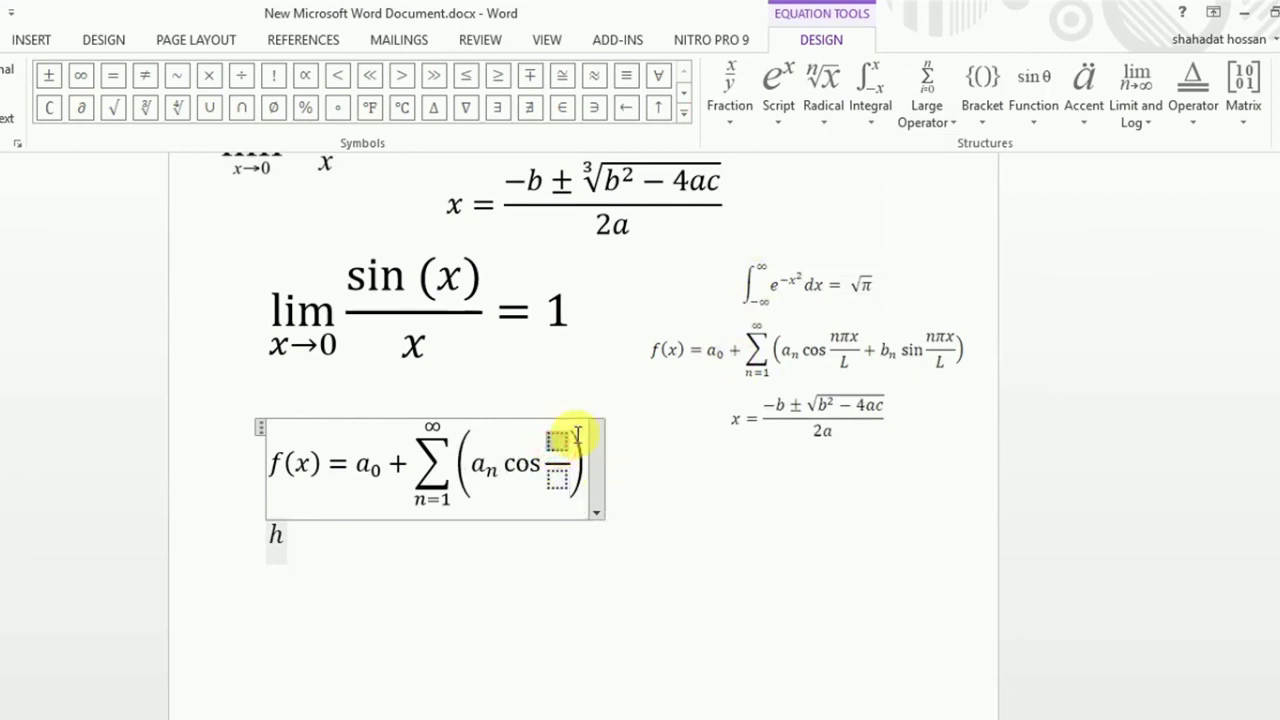
pyautogui.write('n')
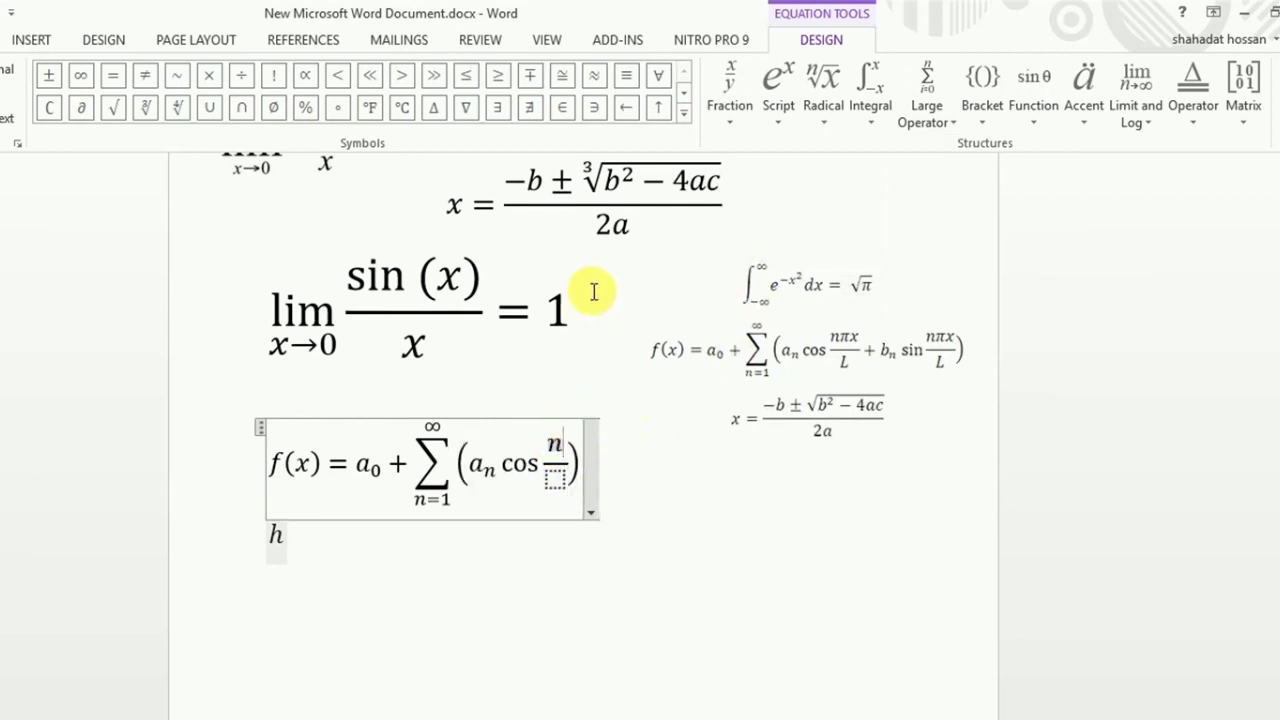
pyautogui.click(686, 112)
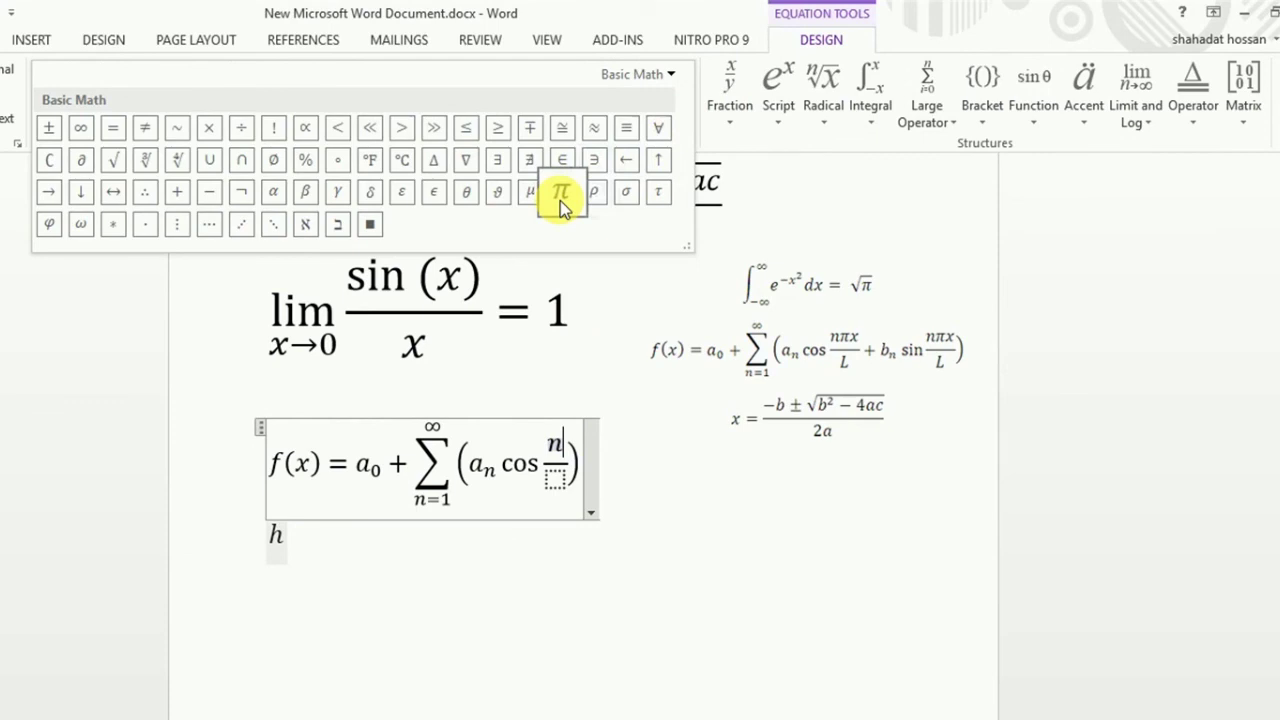
pyautogui.click(564, 195)
pyautogui.write('x')
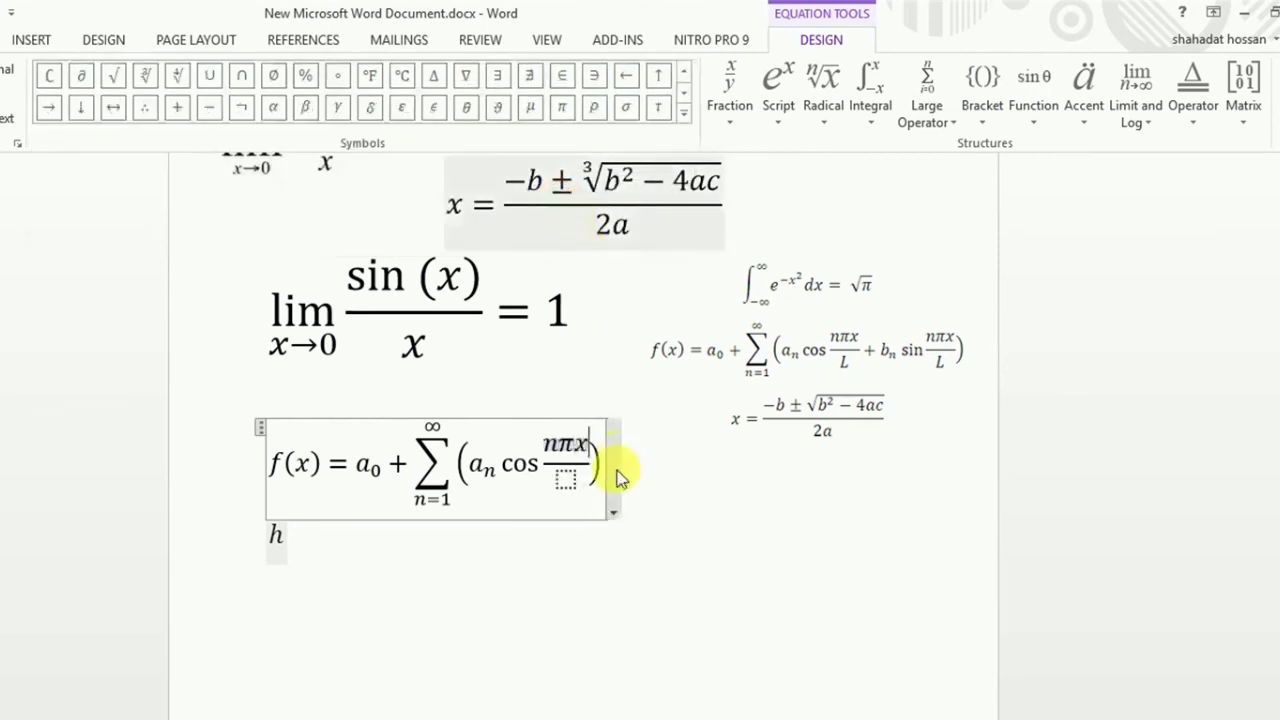
pyautogui.click(565, 484)
pyautogui.write('L')
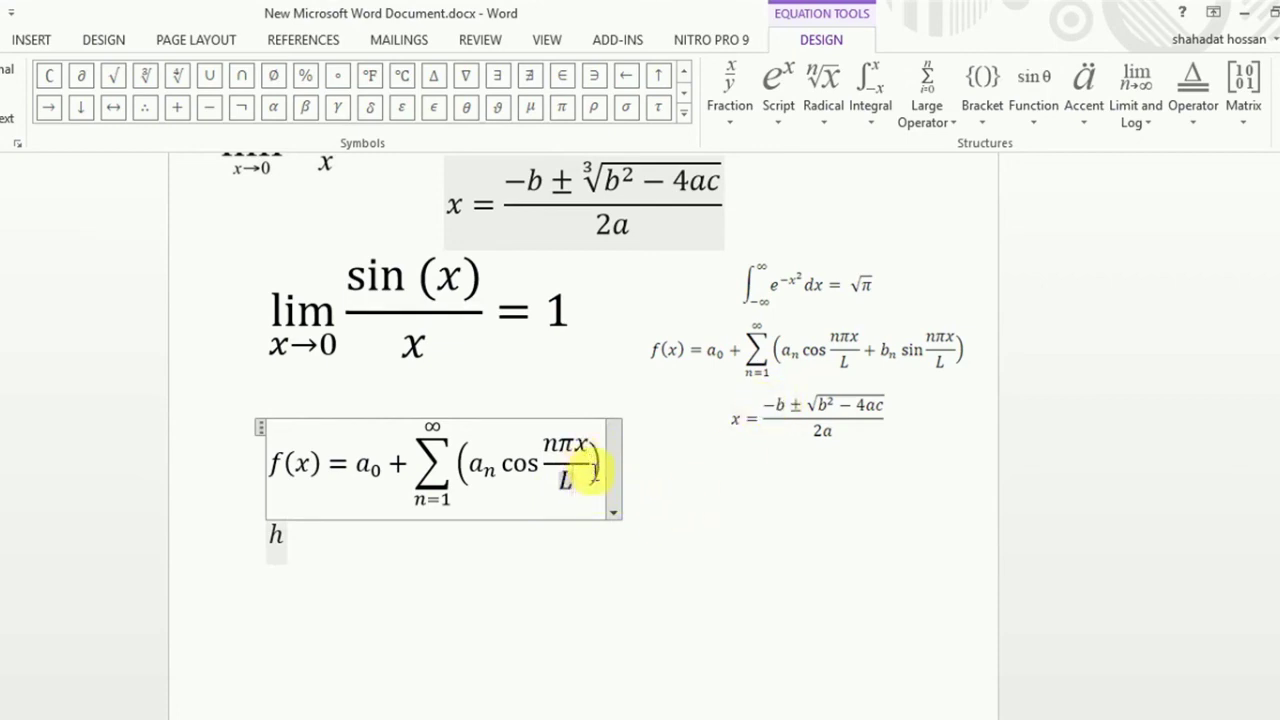
pyautogui.press('Right')
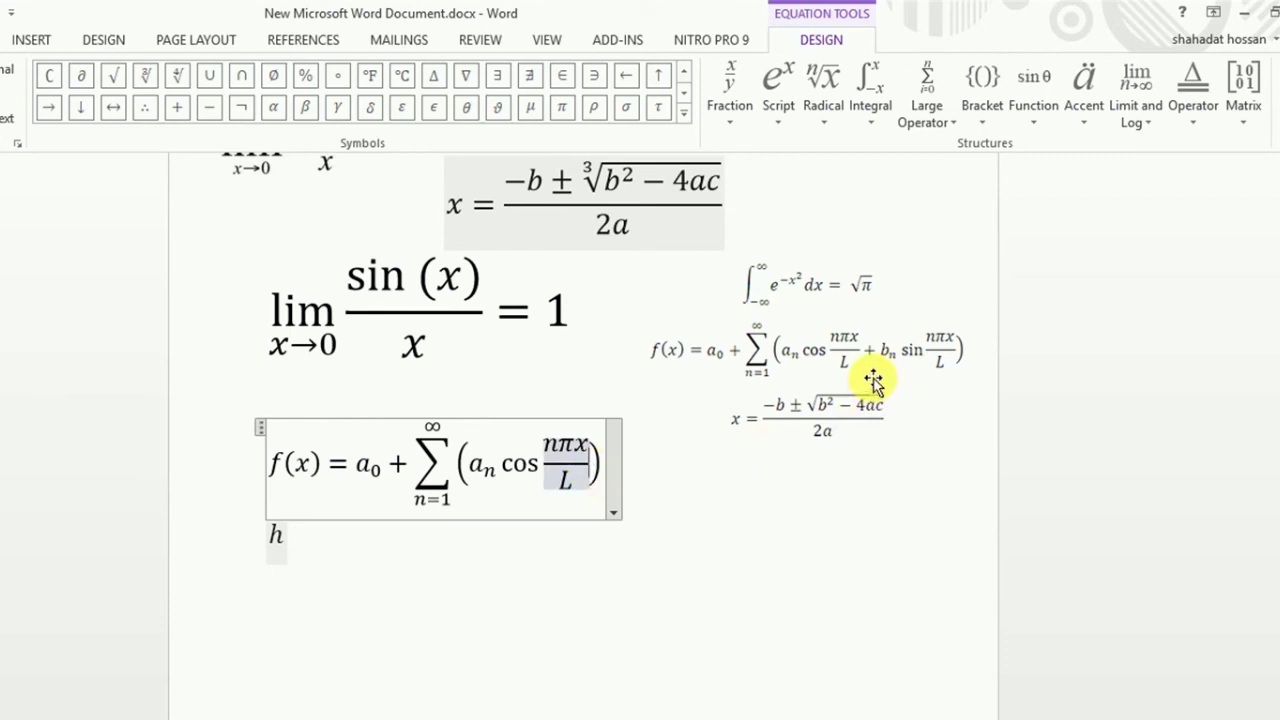
pyautogui.write('+')
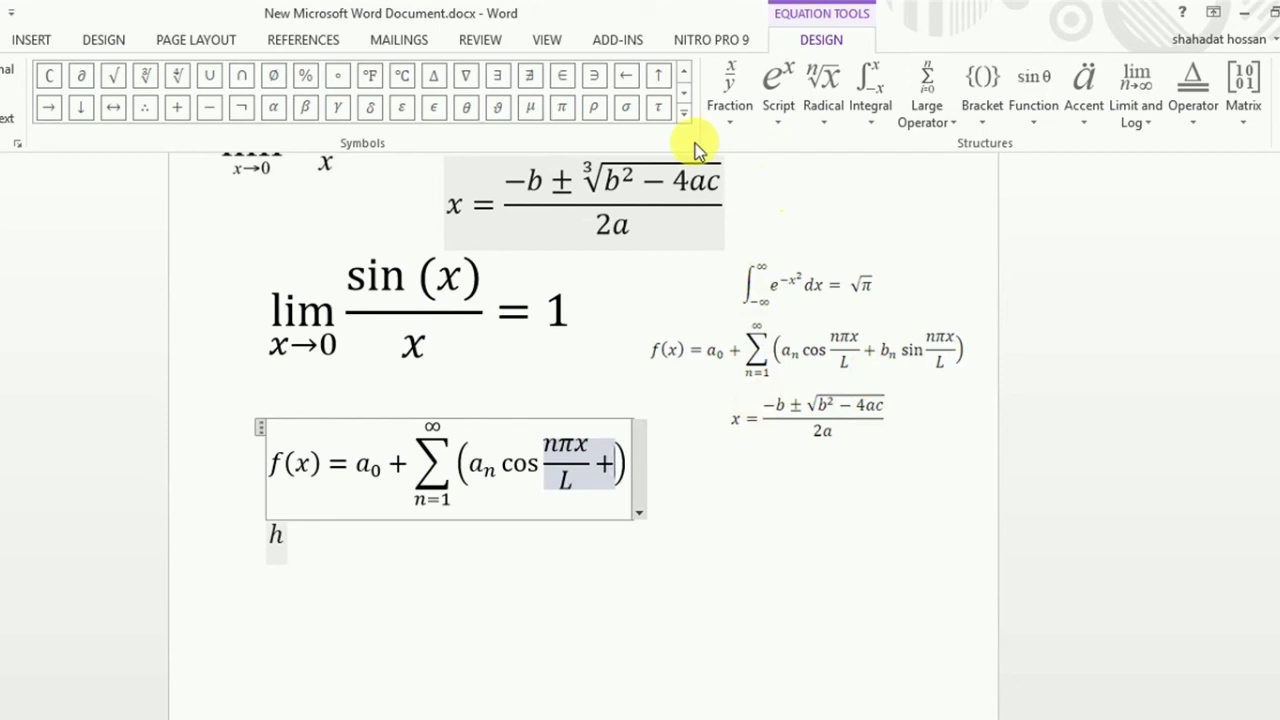
# Add bₙ after the plus sign using a subscript template.
pyautogui.click(780, 115)
pyautogui.click(797, 210)
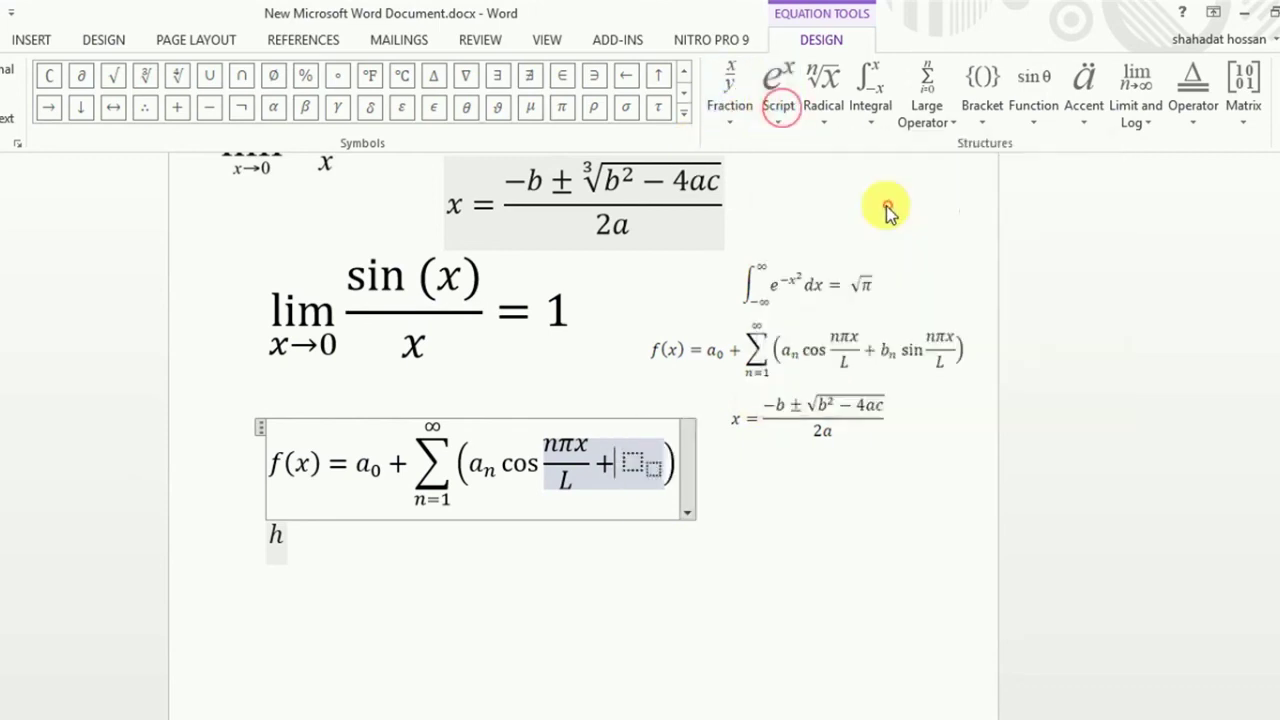
pyautogui.click(636, 466)
pyautogui.write('b')
pyautogui.click(645, 470)
pyautogui.write('n')
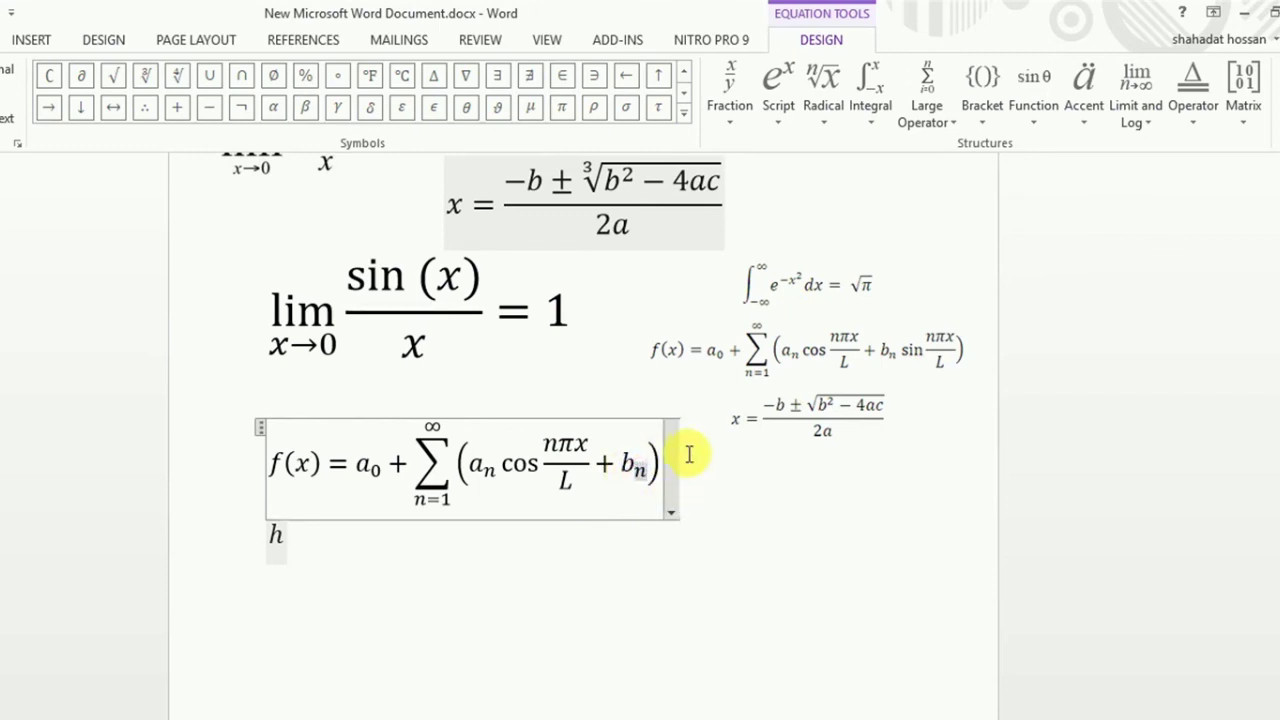
pyautogui.click(655, 472)
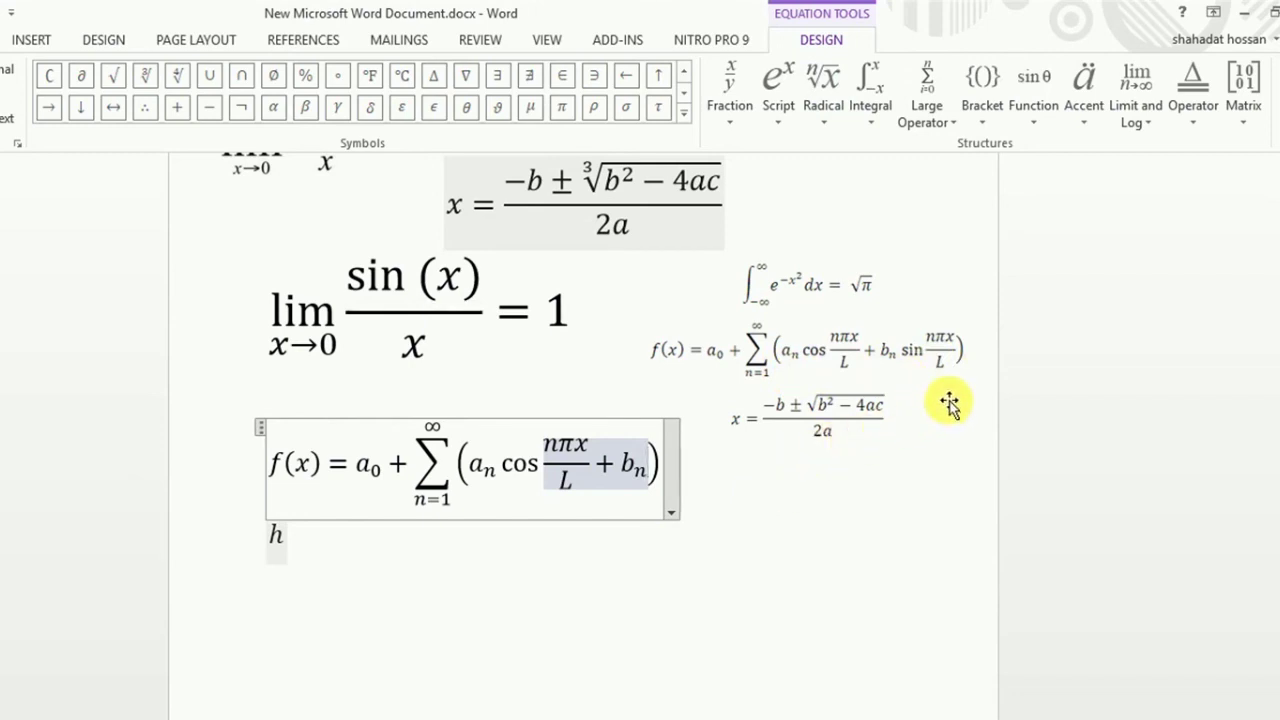
# Insert sin after bₙ with the stacked fraction nπx/L as its argument.
pyautogui.click(1031, 125)
pyautogui.click(1073, 216)
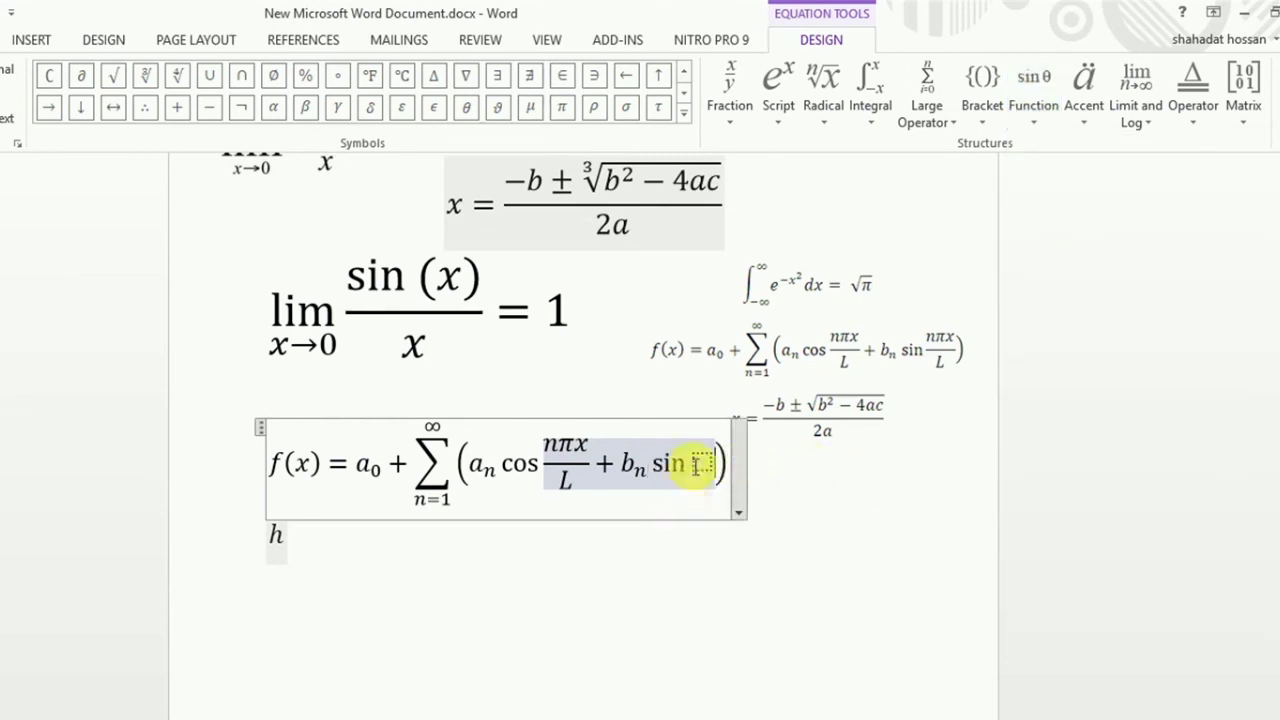
pyautogui.click(700, 463)
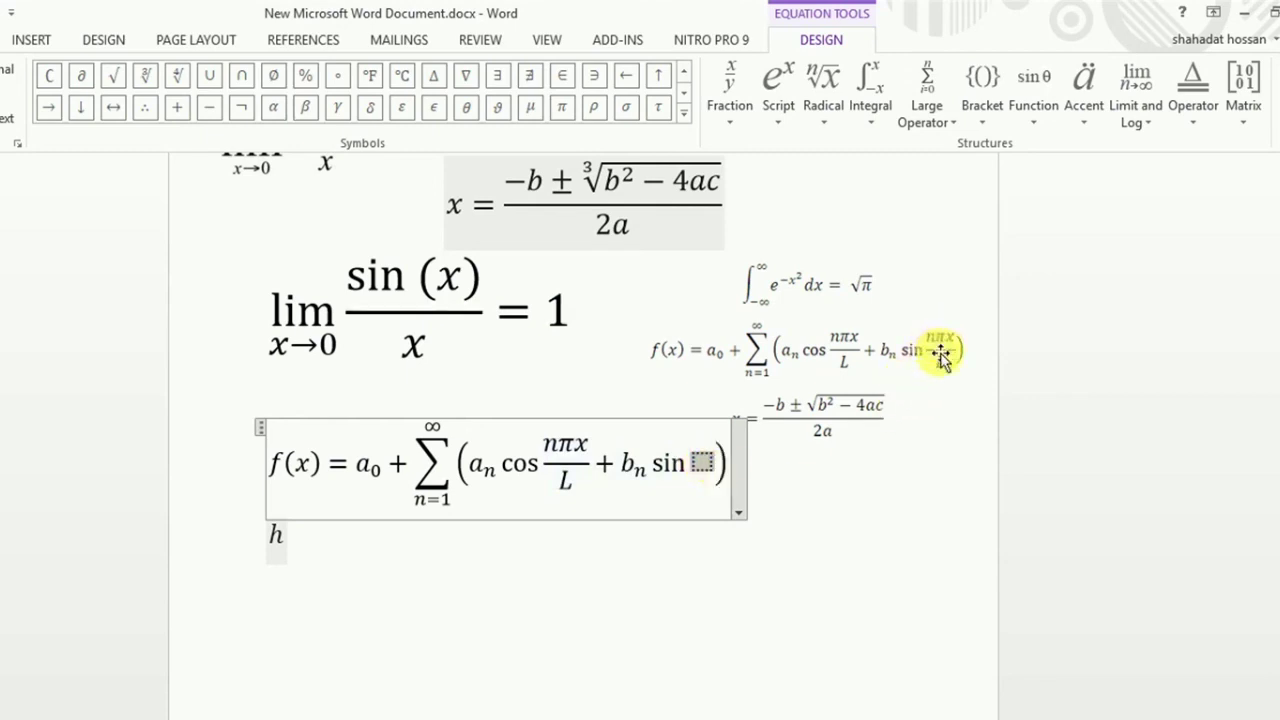
pyautogui.click(743, 126)
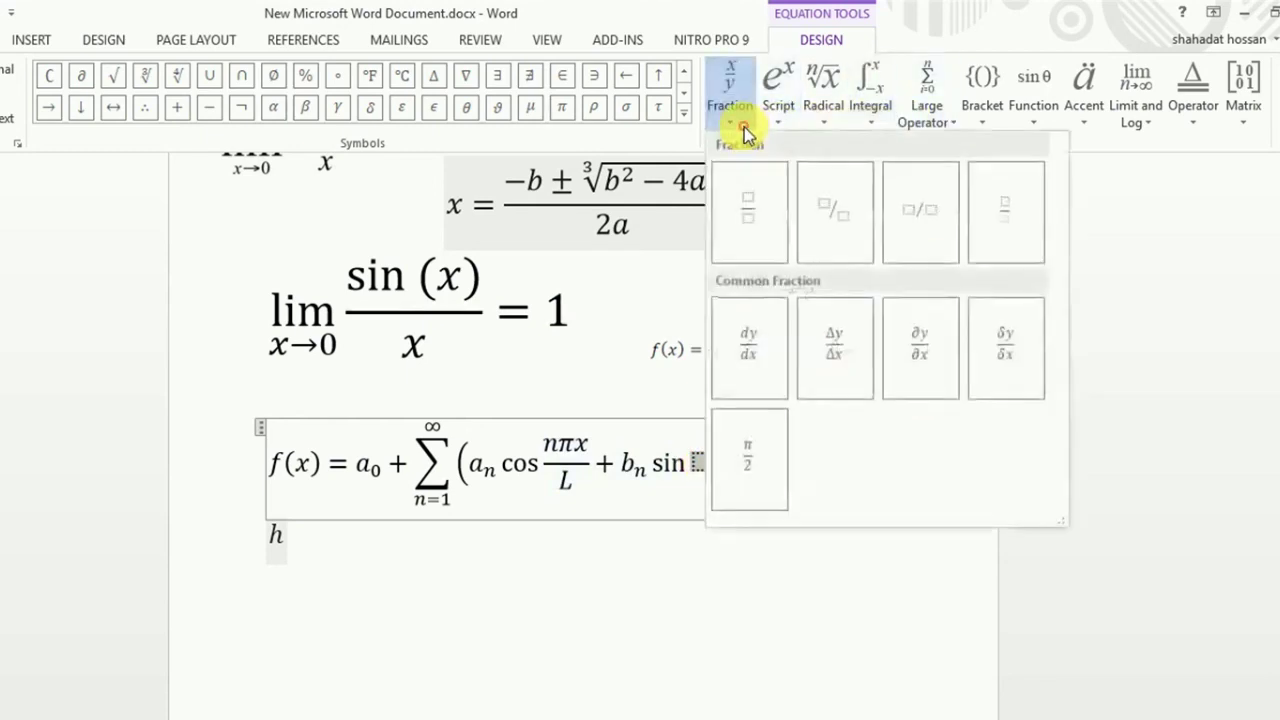
pyautogui.click(750, 224)
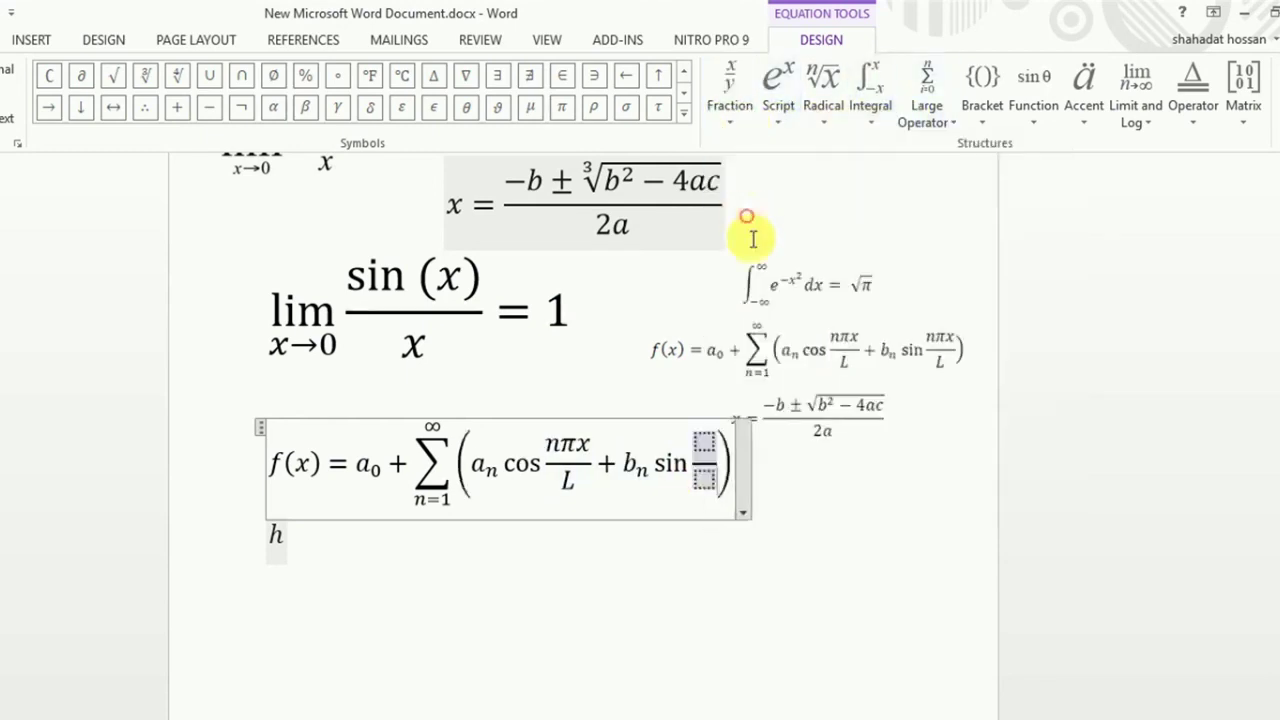
pyautogui.click(704, 447)
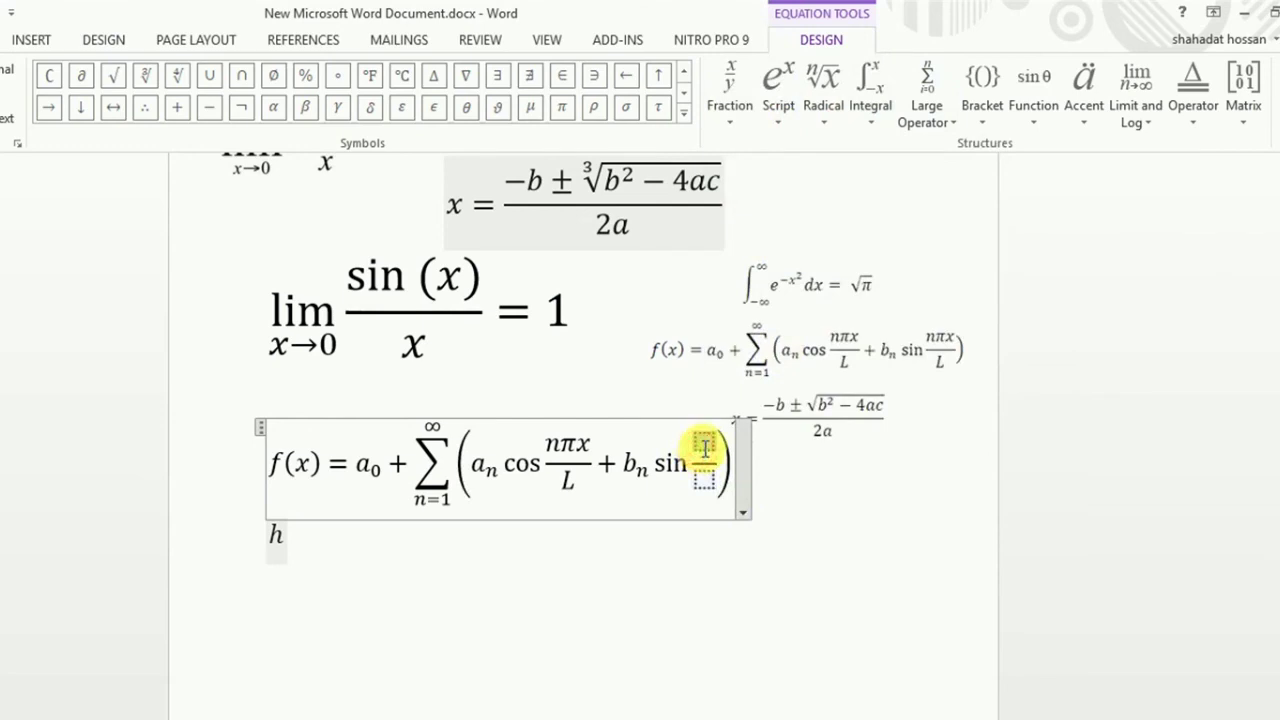
pyautogui.write('n')
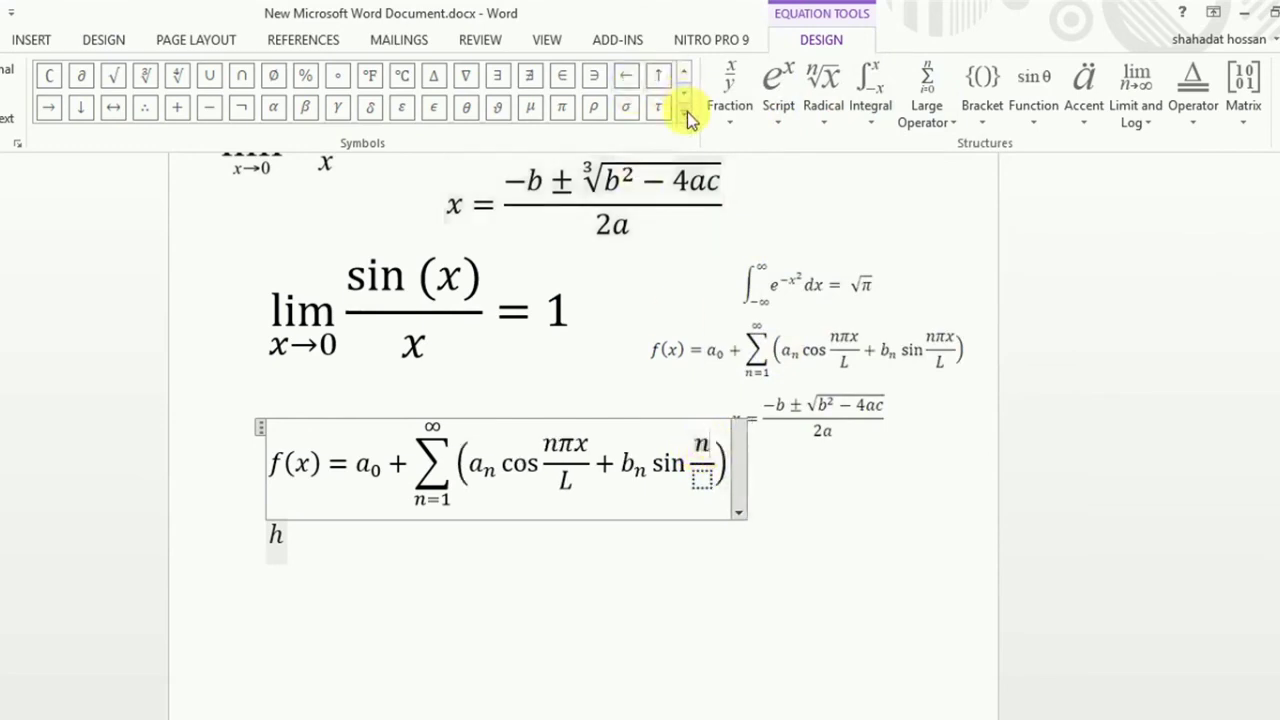
pyautogui.click(687, 115)
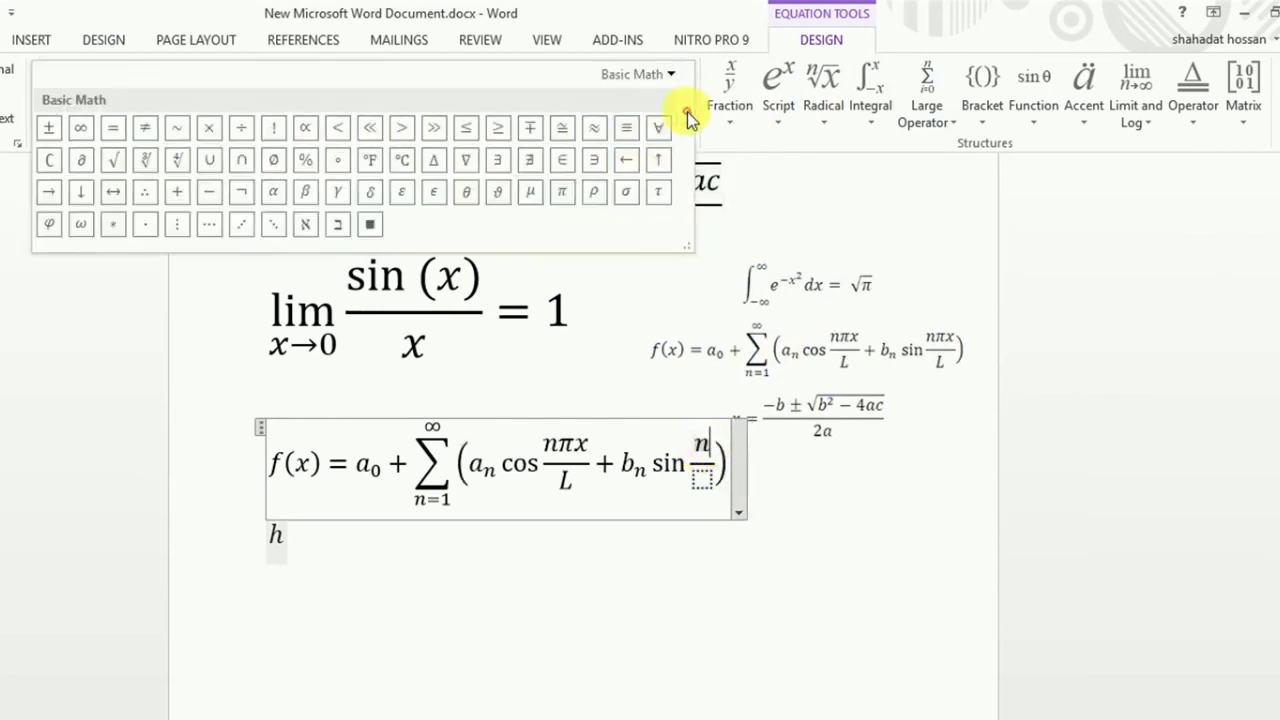
pyautogui.click(563, 195)
pyautogui.write('x')
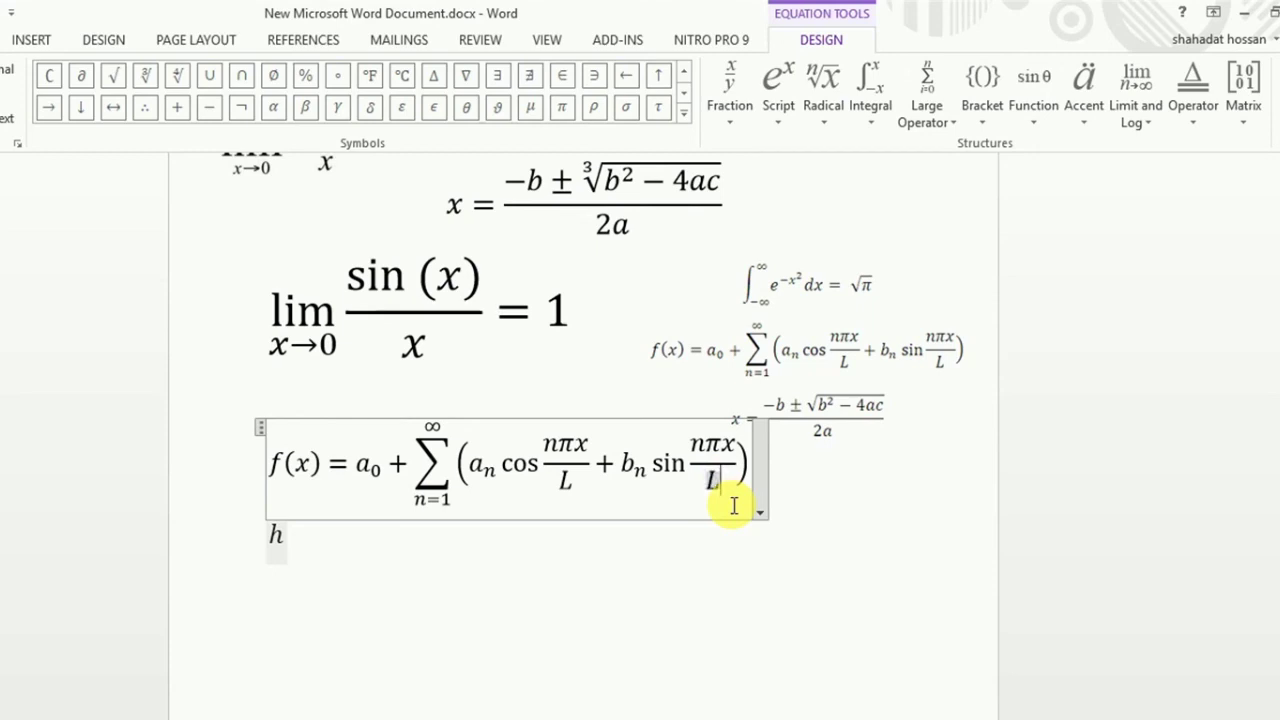
pyautogui.click(762, 513)
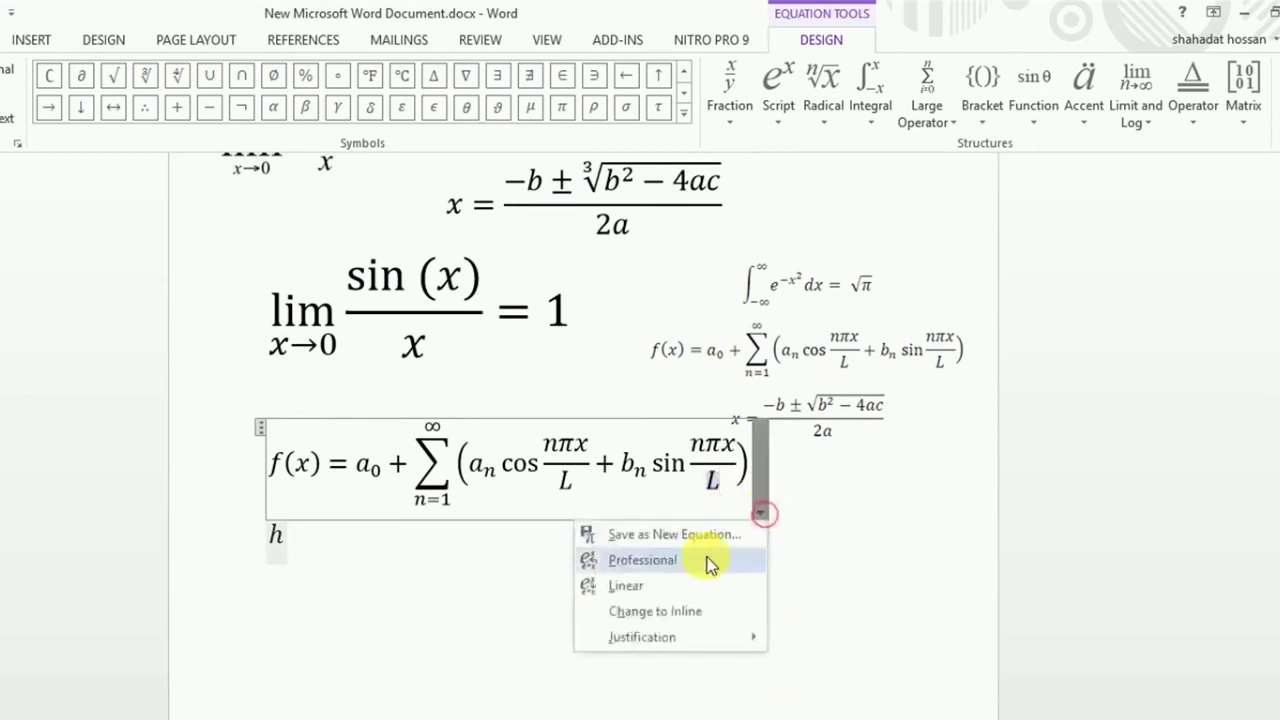
# Set the Fourier series equation to Left justification and raise the right-hand equations picture slightly.
pyautogui.click(692, 637)
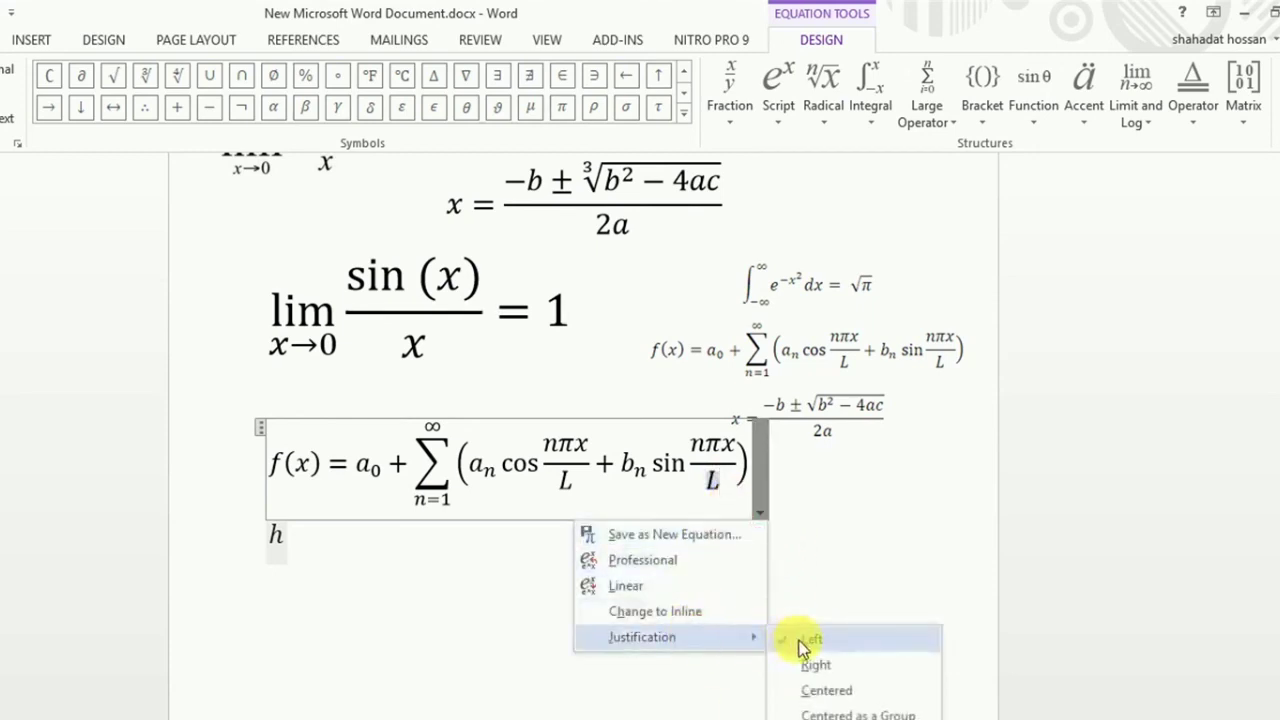
pyautogui.click(803, 640)
pyautogui.click(800, 365)
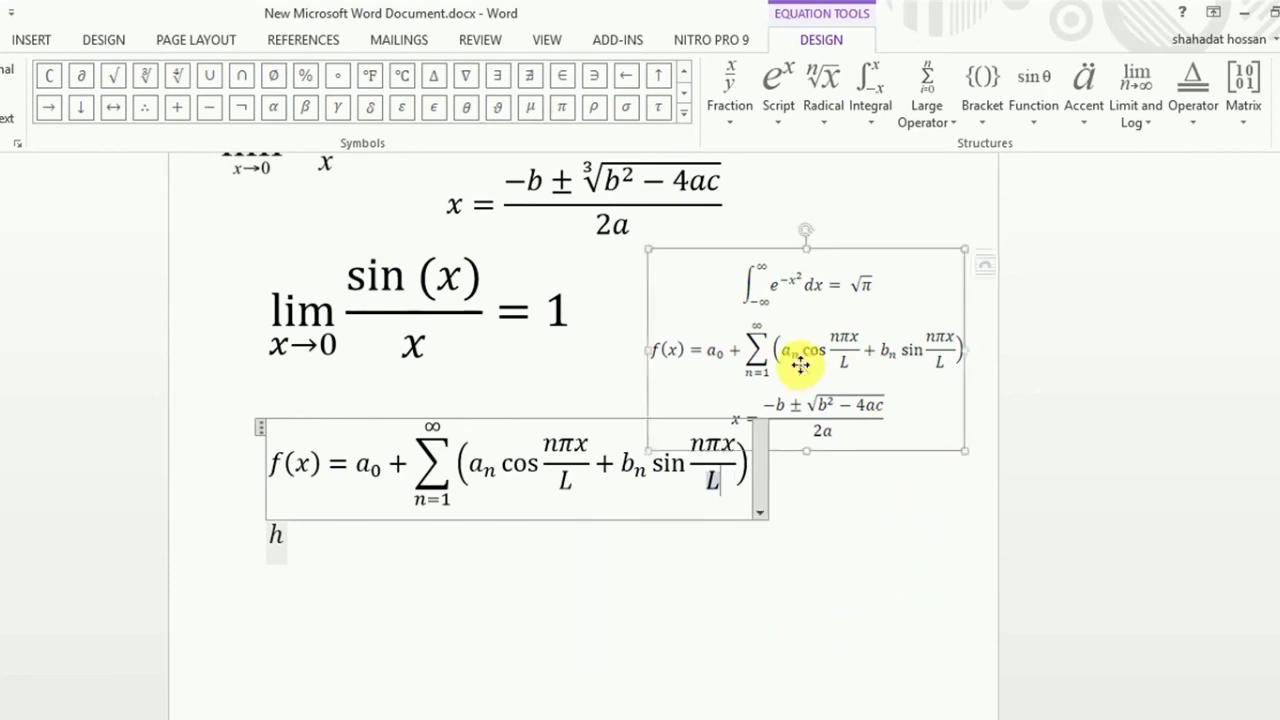
pyautogui.moveTo(800, 339)
pyautogui.mouseDown()
pyautogui.moveTo(796, 294)
pyautogui.moveTo(801, 310)
pyautogui.mouseUp()
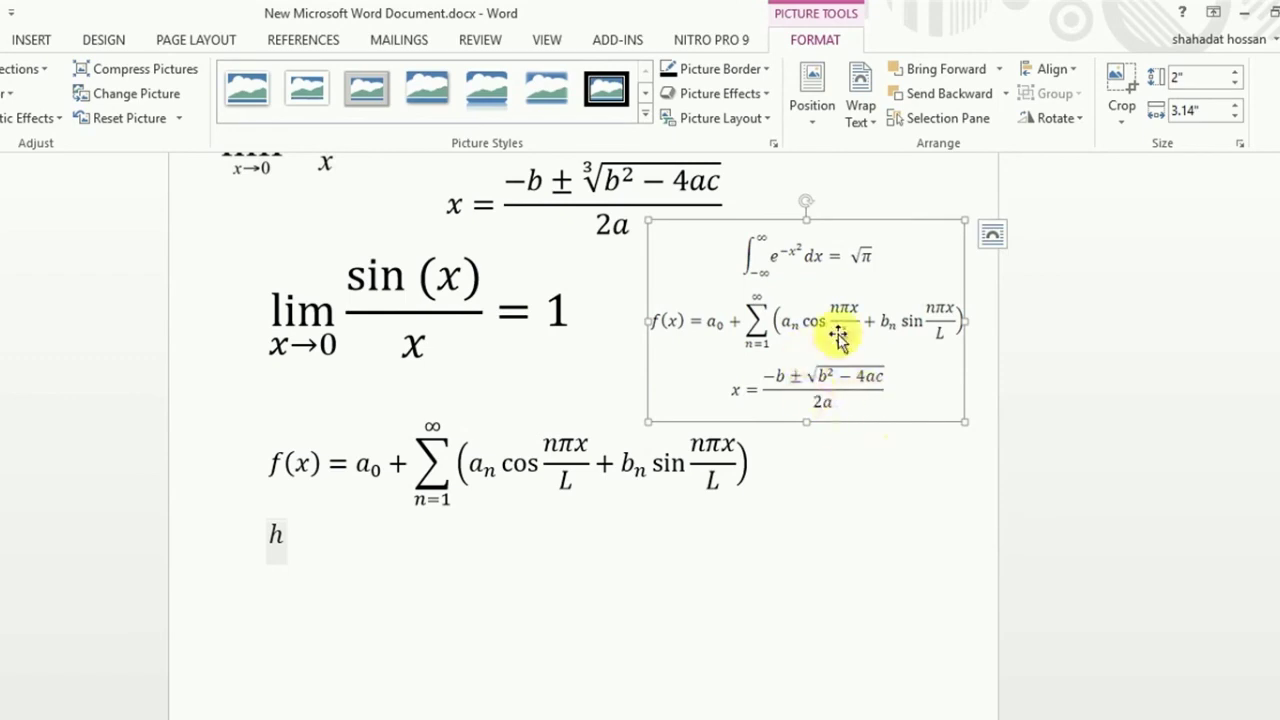
pyautogui.click(585, 366)
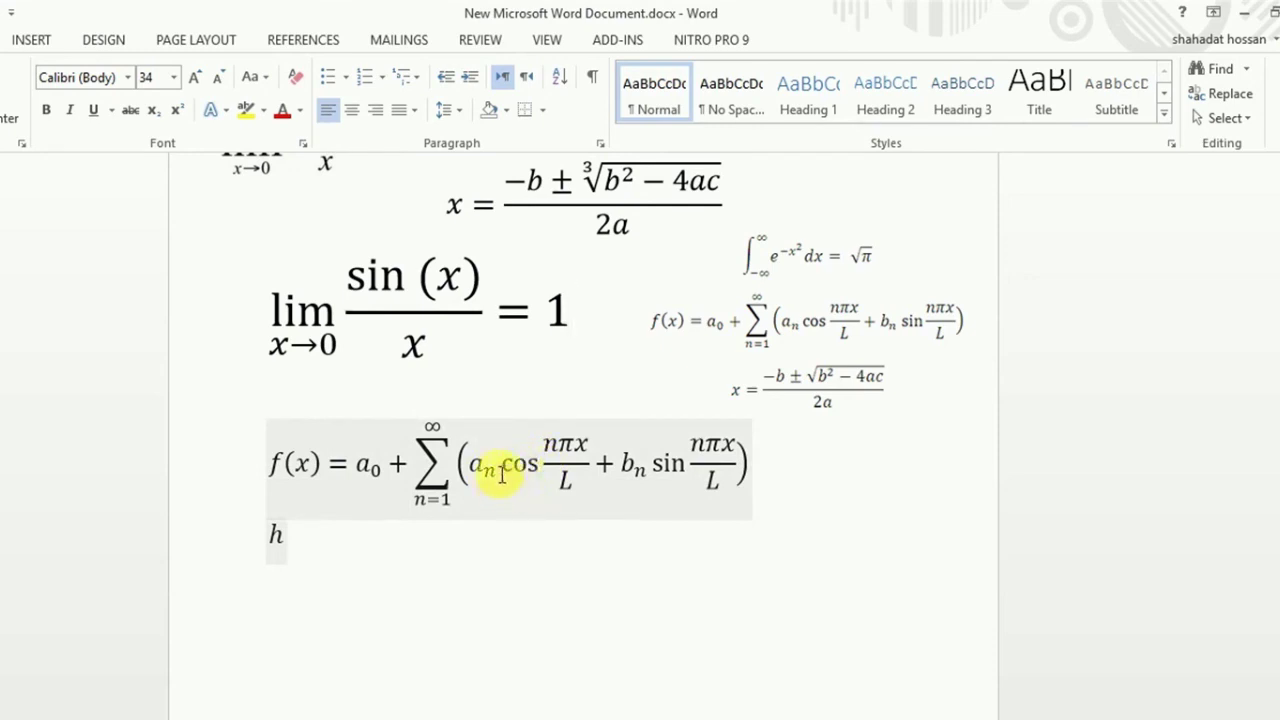
pyautogui.doubleClick(499, 470)
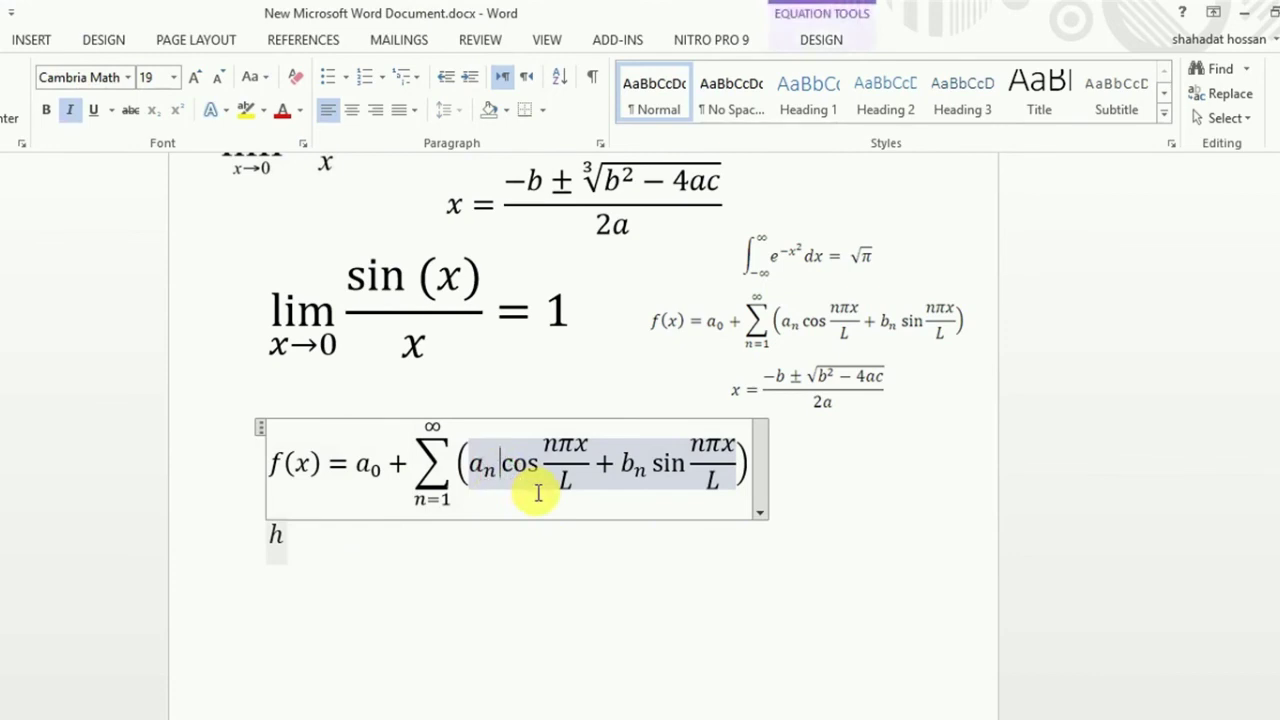
pyautogui.write('cos')
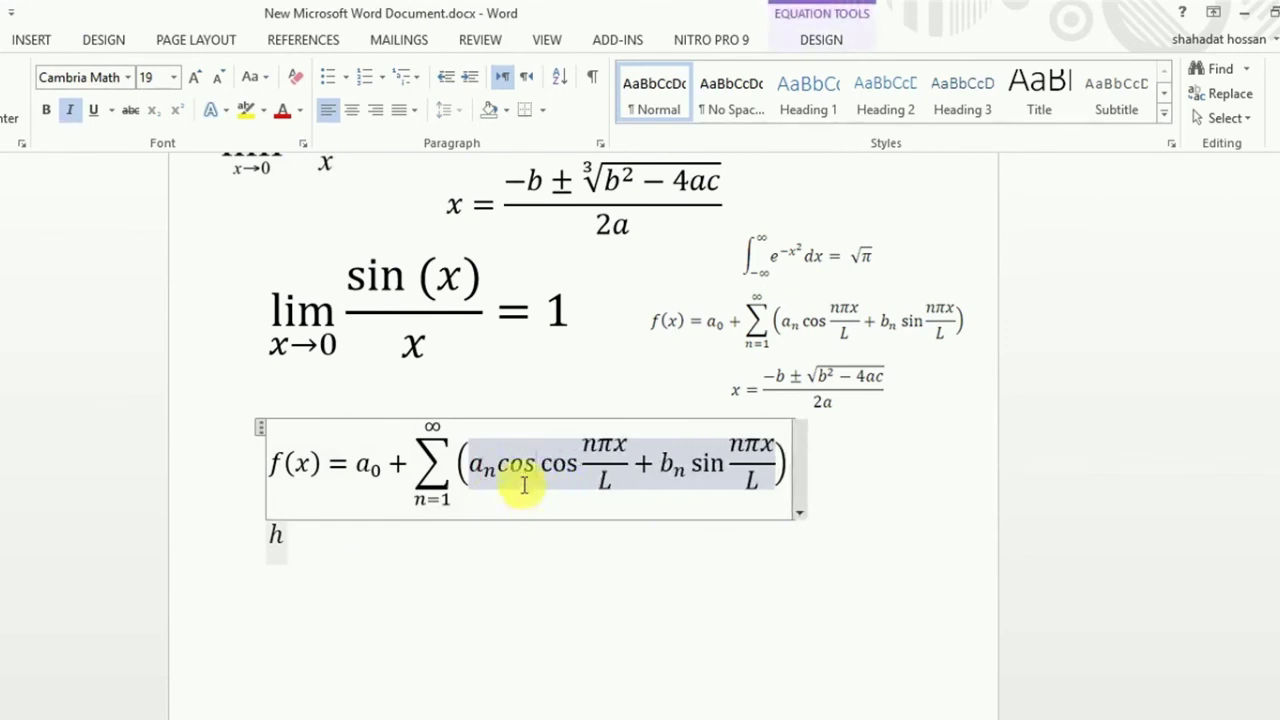
pyautogui.press('space')
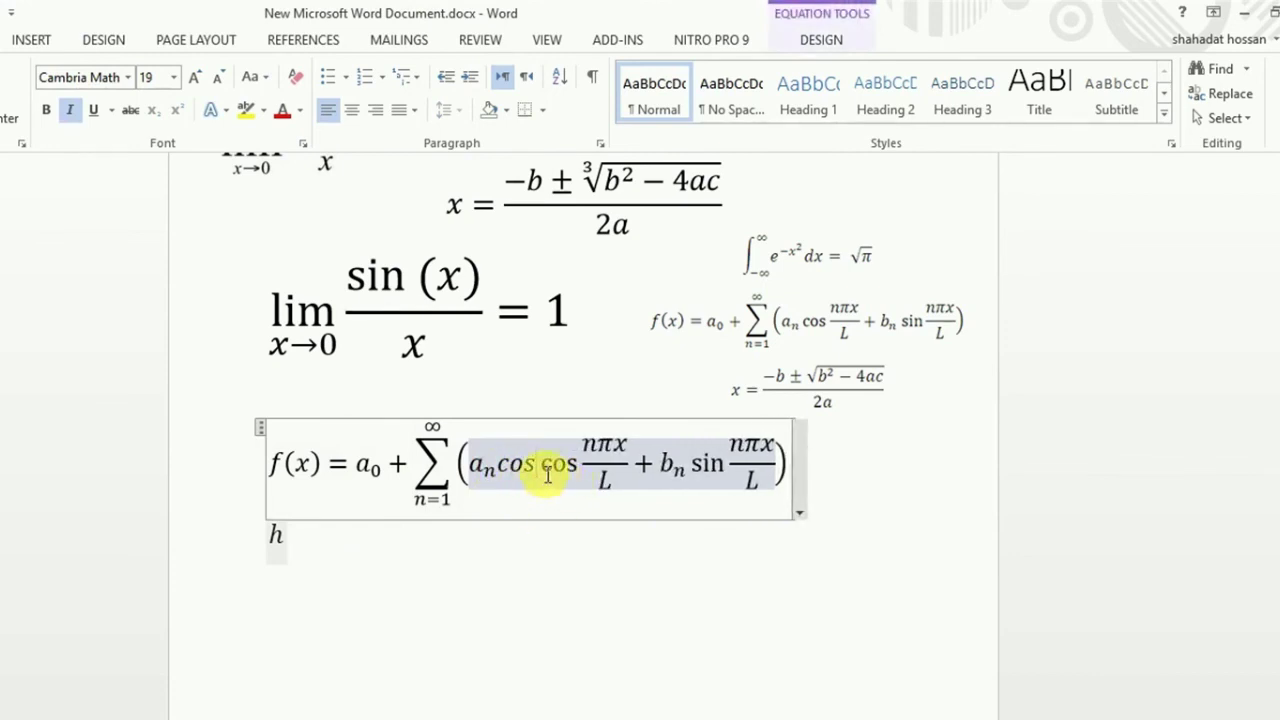
pyautogui.click(557, 469)
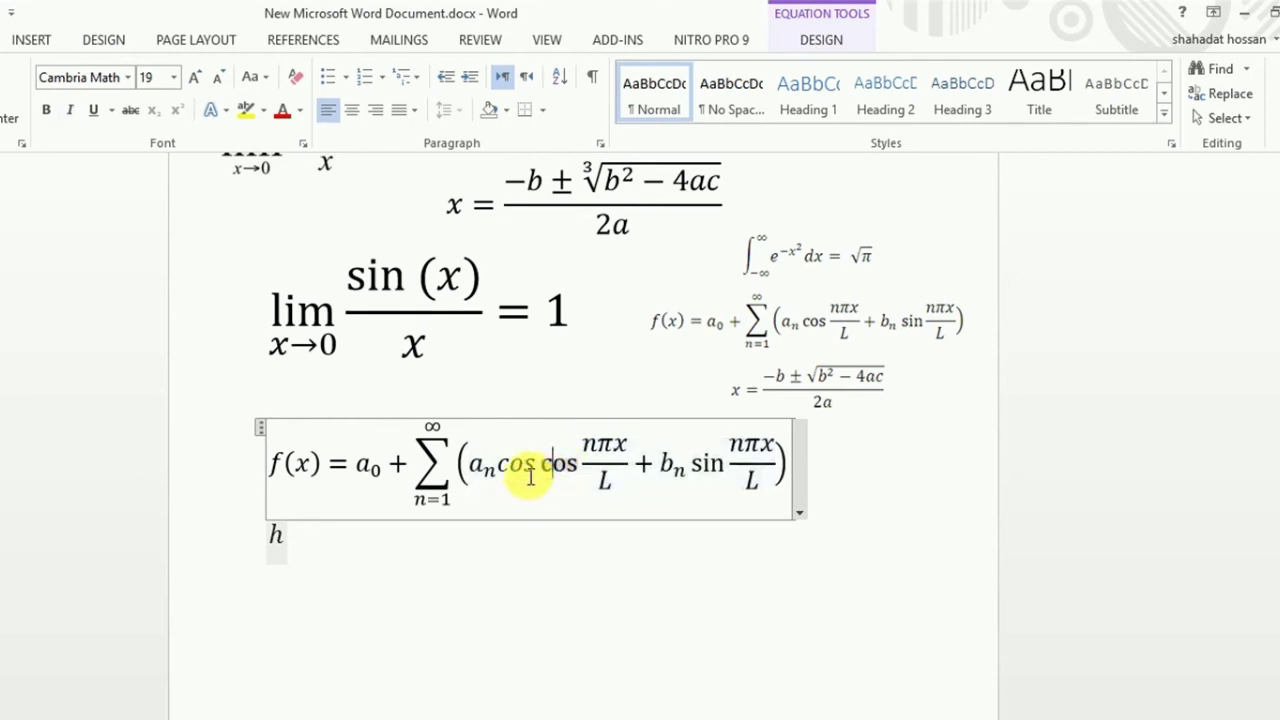
pyautogui.doubleClick(517, 465)
pyautogui.click(559, 467)
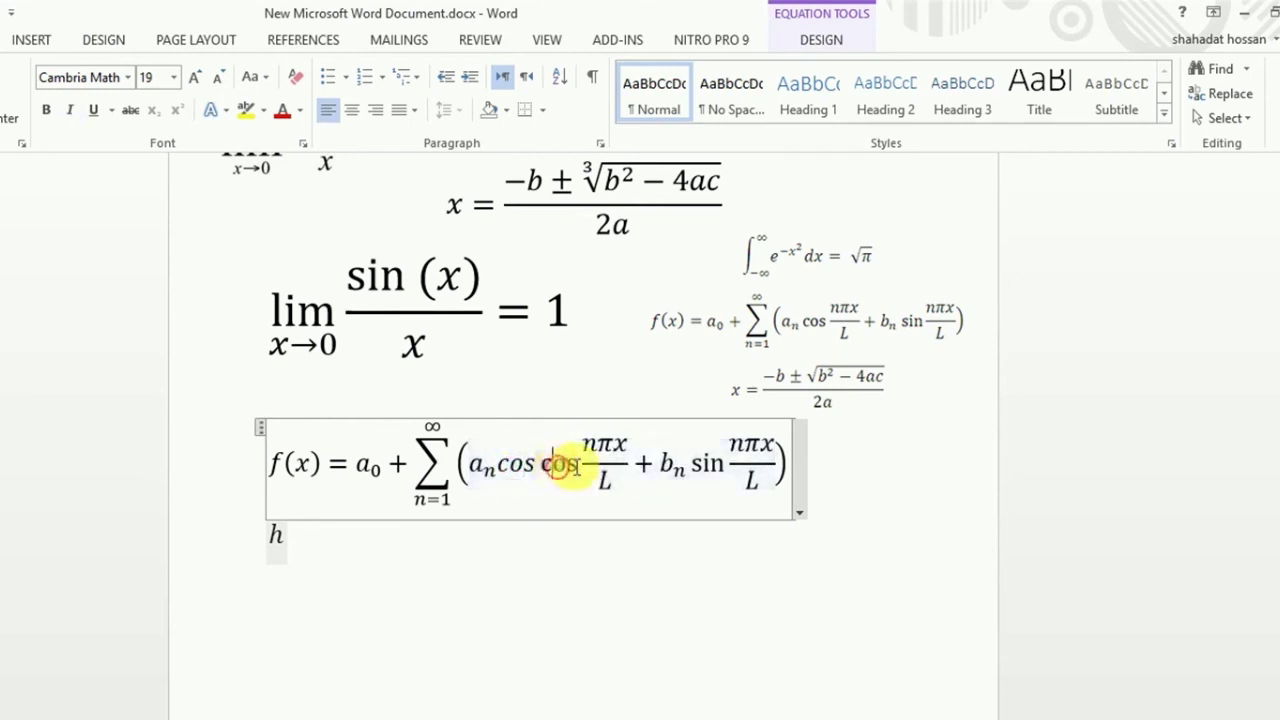
pyautogui.doubleClick(490, 478)
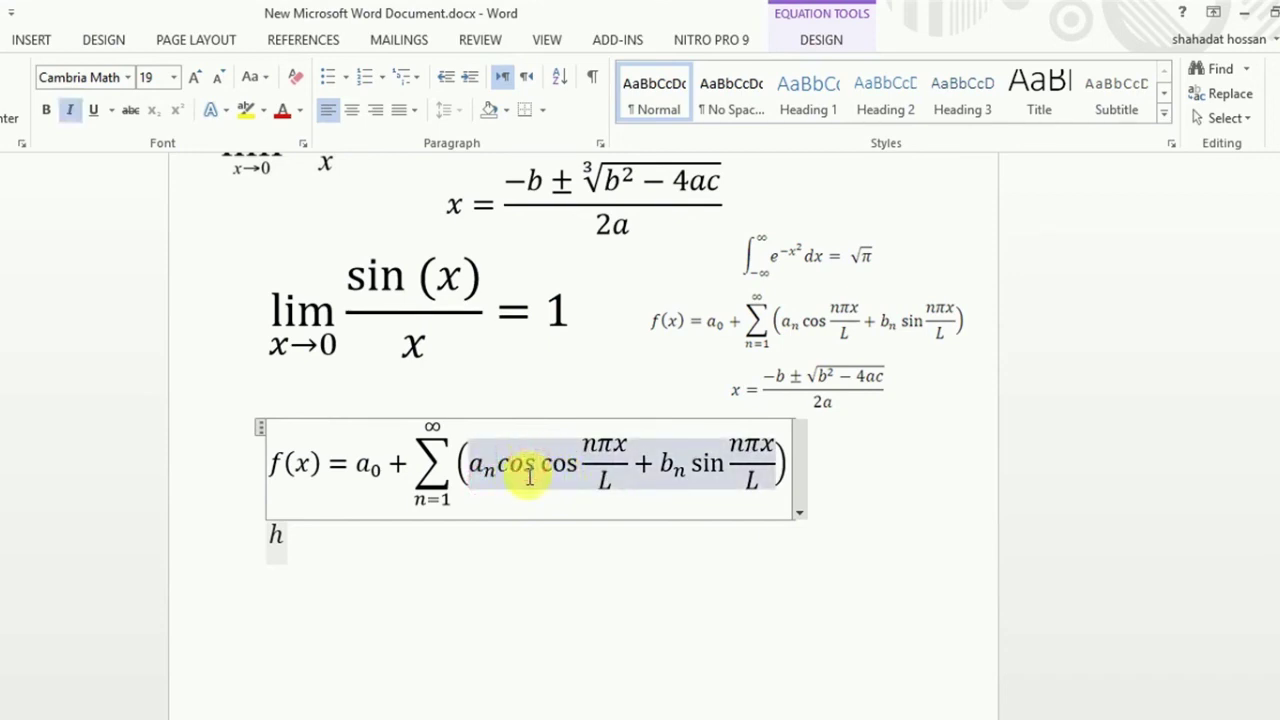
pyautogui.press('BackSpace')
pyautogui.press('BackSpace')
pyautogui.press('BackSpace')
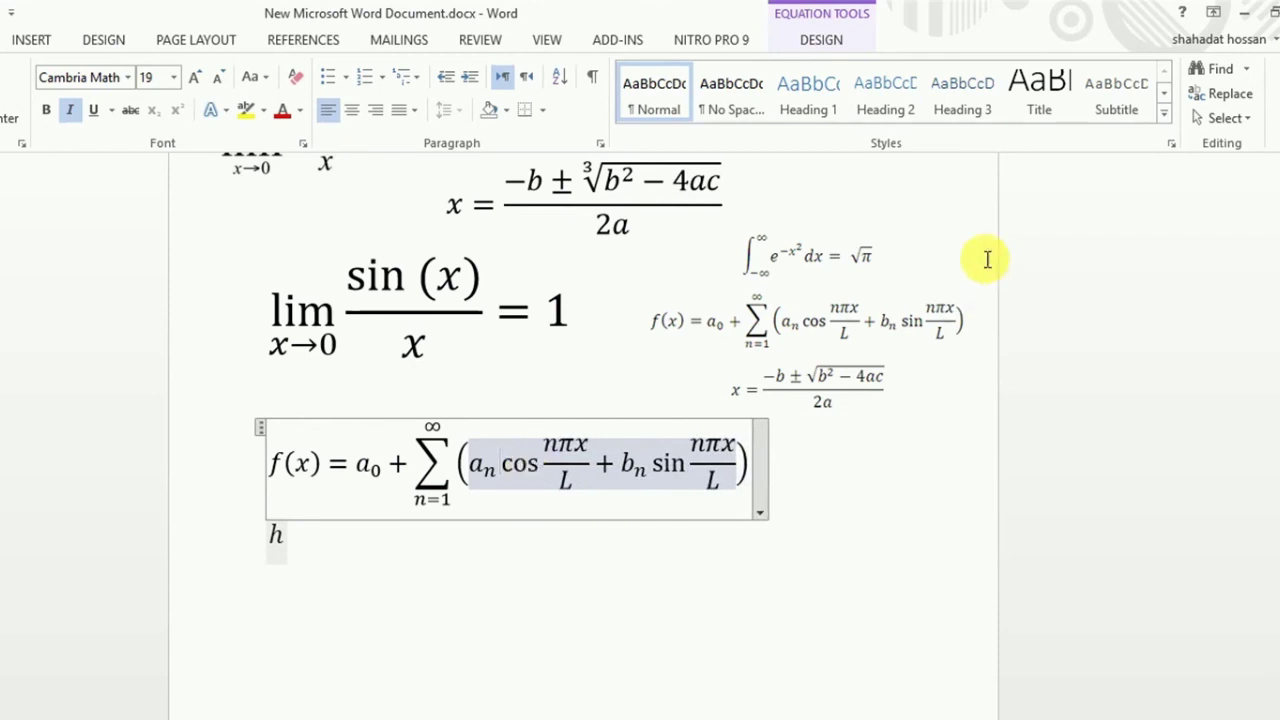
pyautogui.click(820, 38)
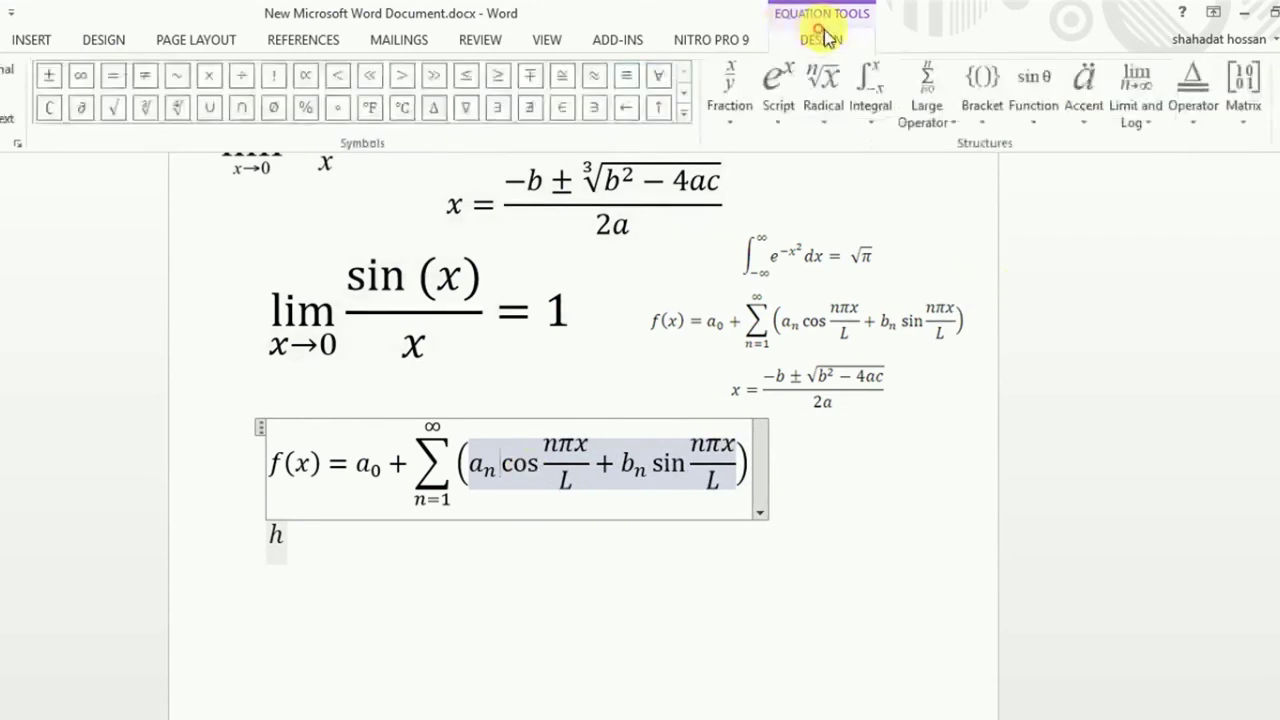
pyautogui.click(1035, 118)
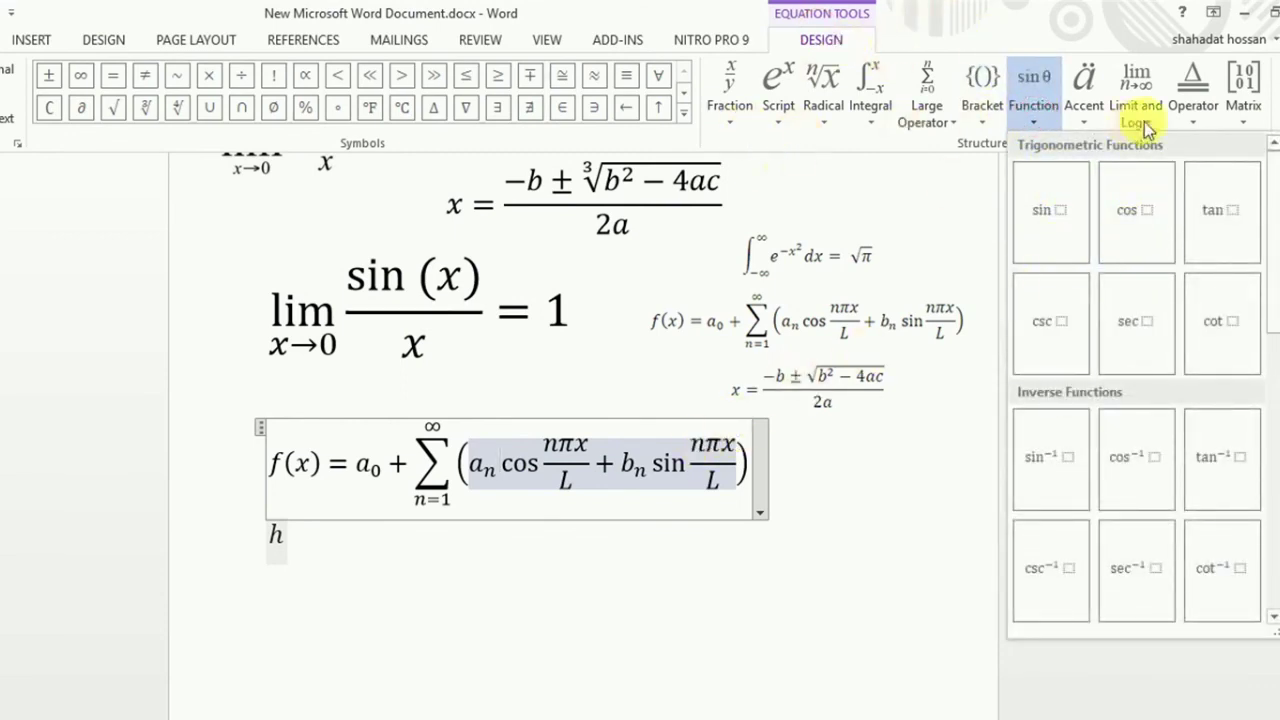
pyautogui.click(943, 209)
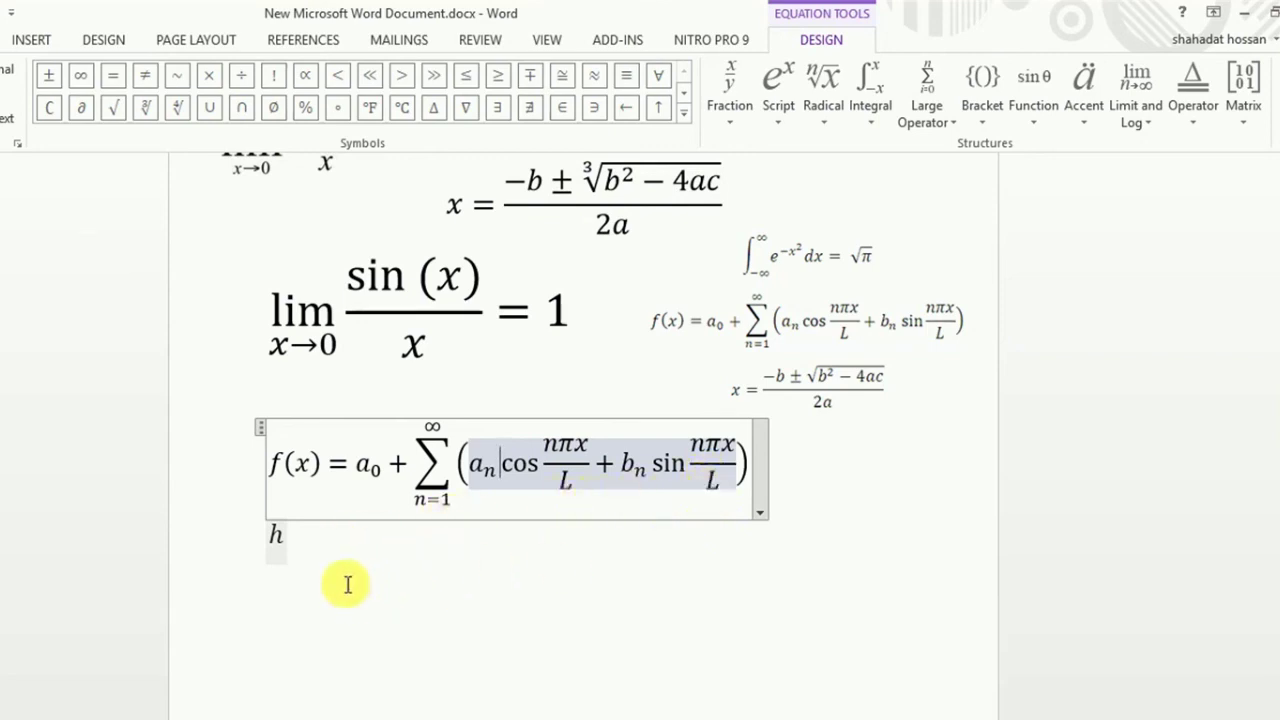
pyautogui.click(329, 560)
pyautogui.press('BackSpace')
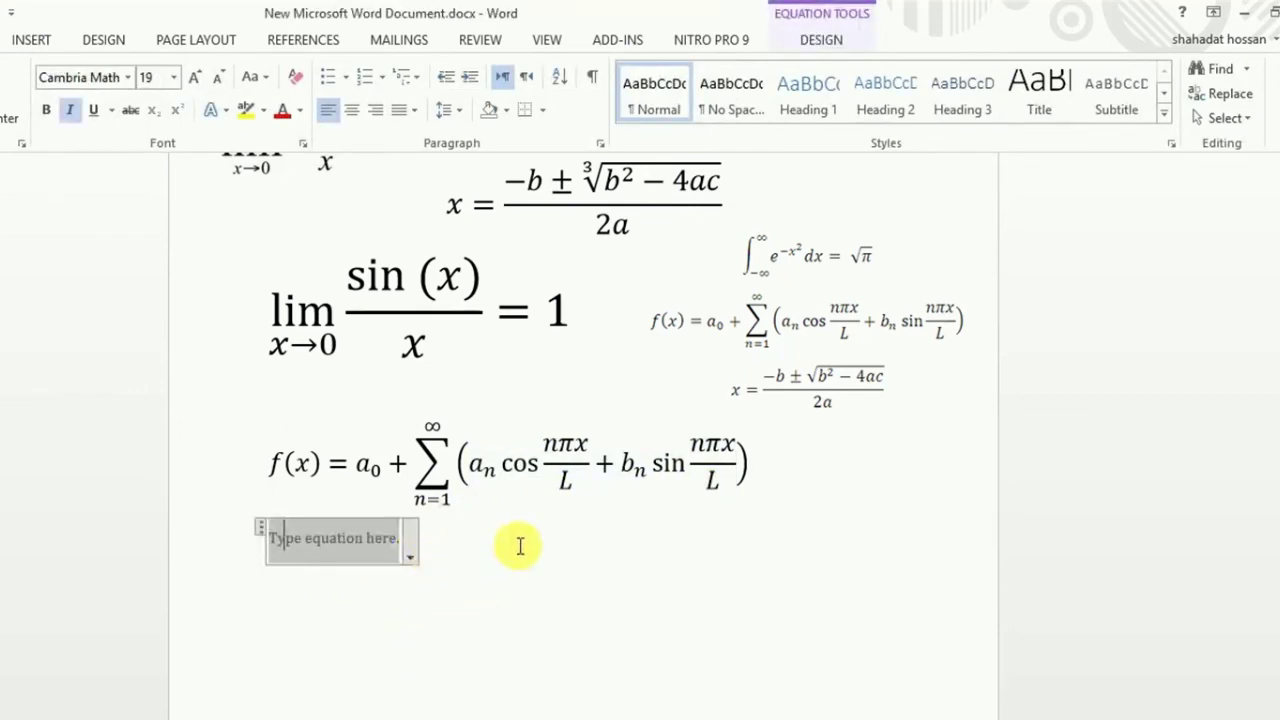
# Show the Equation Tools Design tab for the new equation and browse the Operator and Matrix galleries.
pyautogui.scroll(4, 606, 400)
pyautogui.scroll(5, 615, 370)
pyautogui.scroll(1, 600, 372)
pyautogui.scroll(4, 594, 377)
pyautogui.scroll(-5, 590, 390)
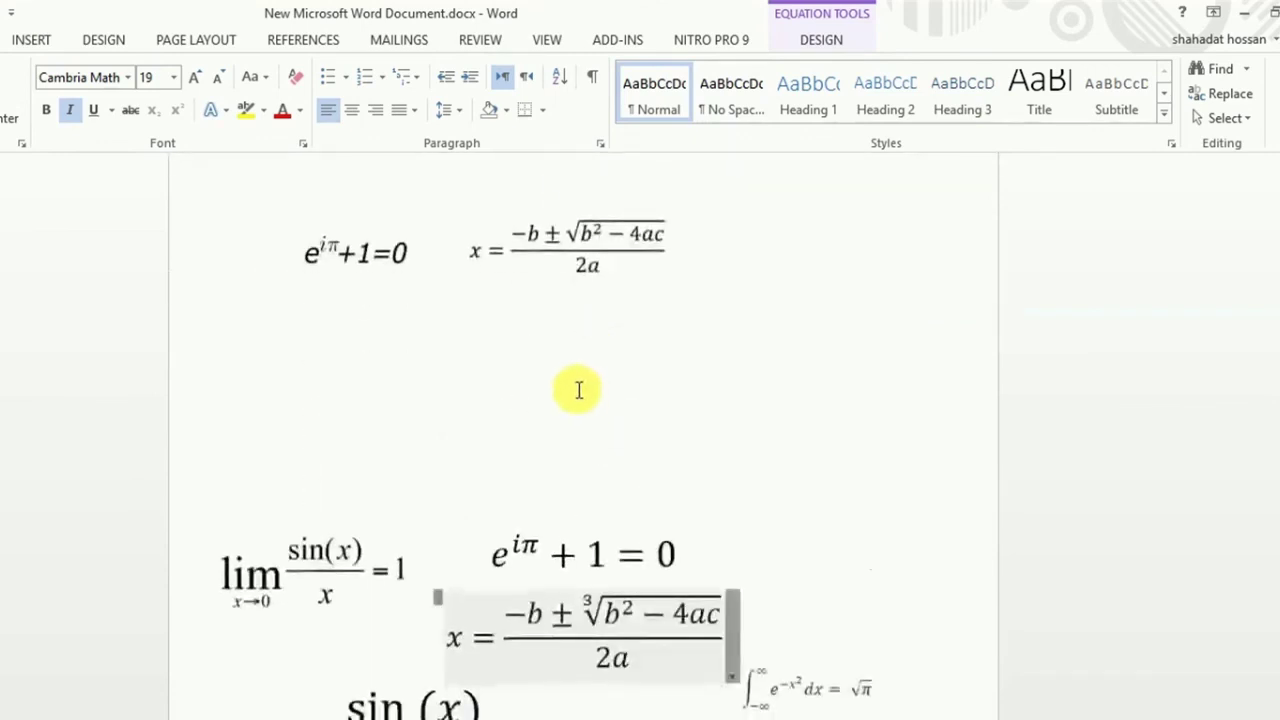
pyautogui.scroll(-4, 574, 389)
pyautogui.scroll(-2, 566, 409)
pyautogui.scroll(-1, 566, 486)
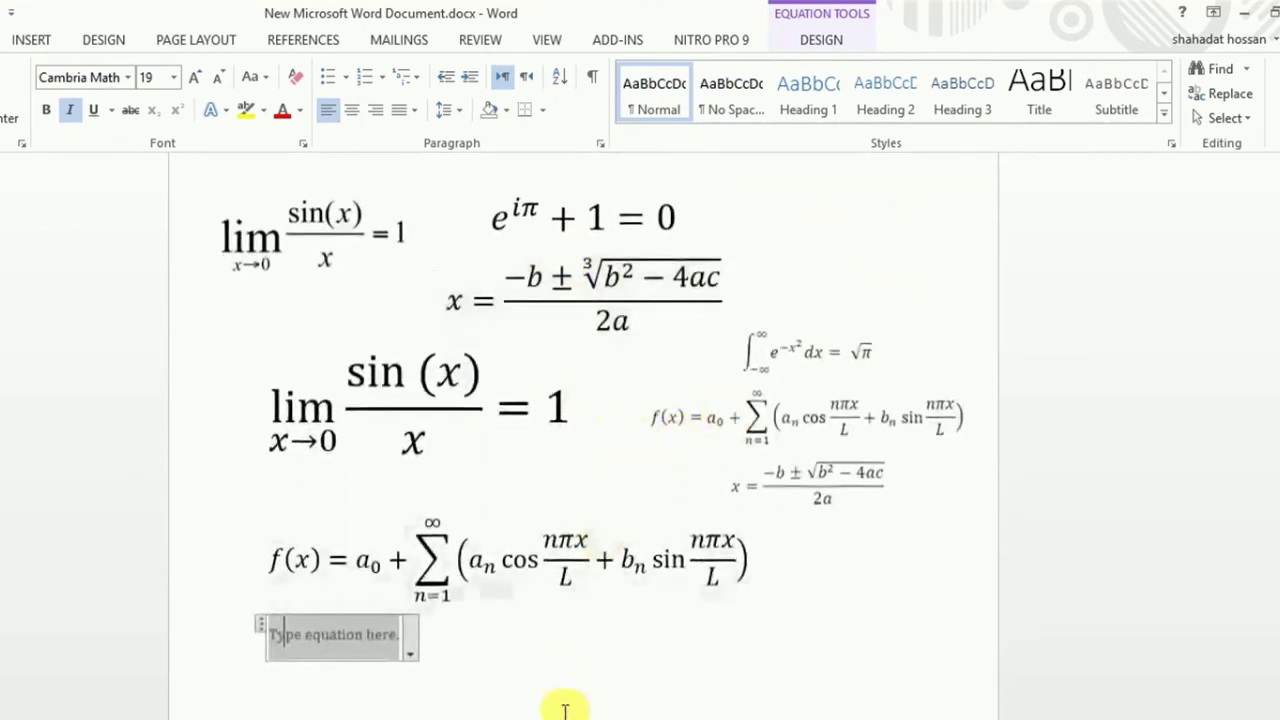
pyautogui.click(810, 38)
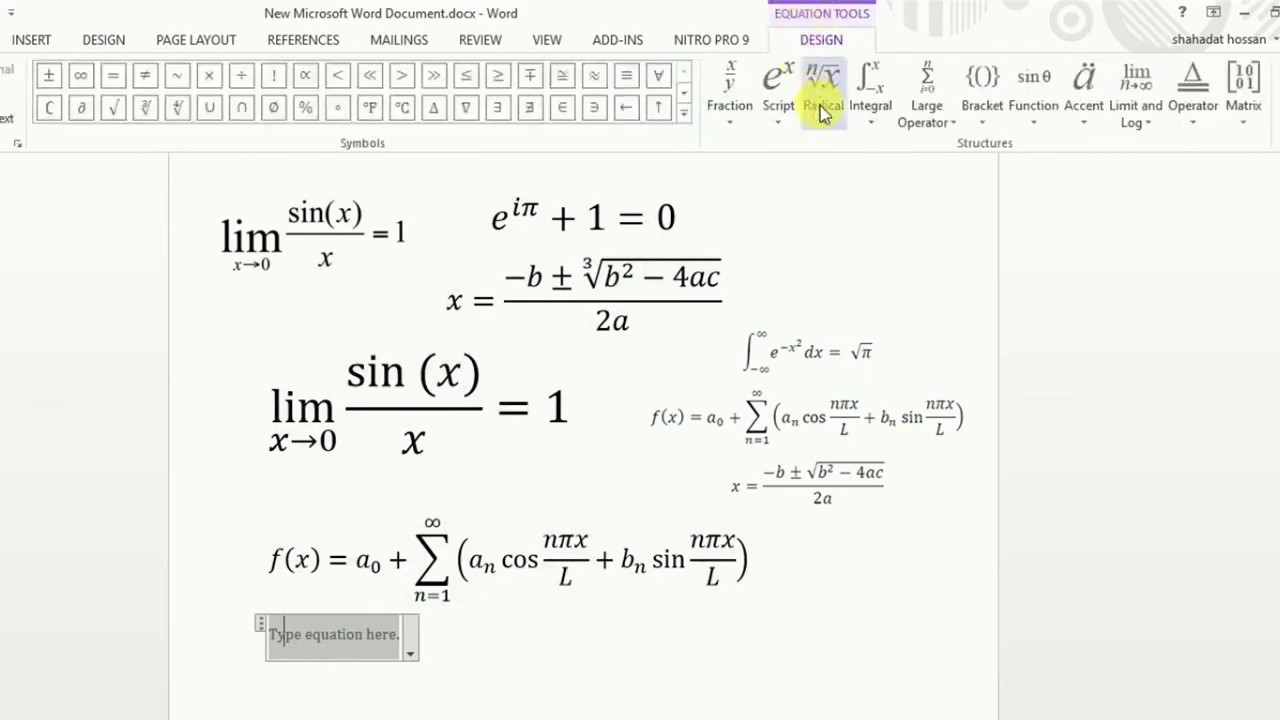
pyautogui.click(1187, 122)
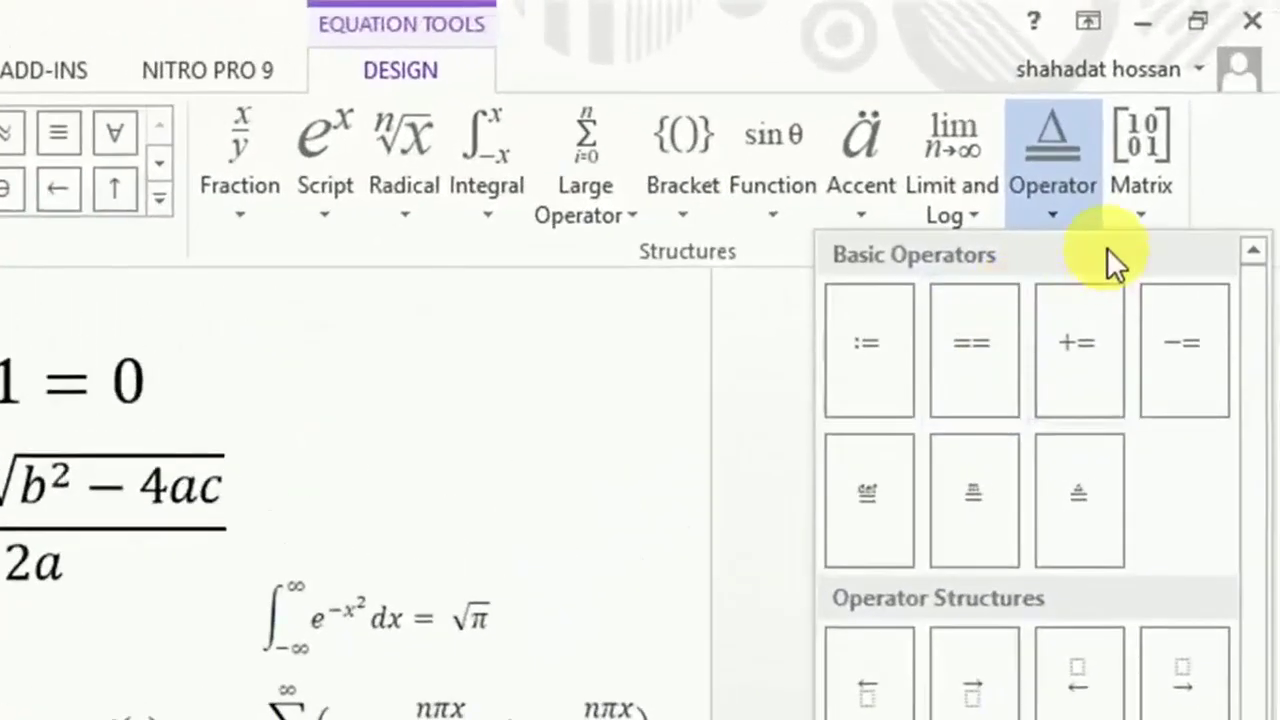
pyautogui.click(1244, 111)
pyautogui.click(1143, 194)
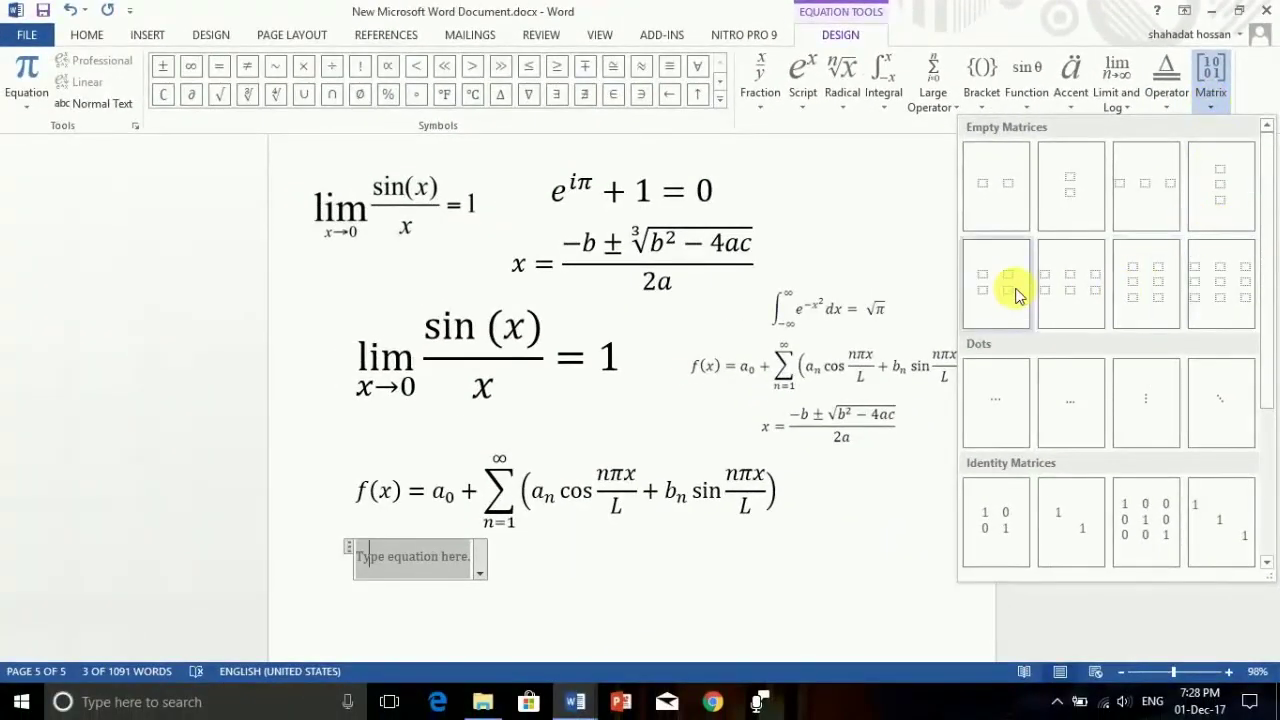
# Insert an empty 3×3 matrix into the new equation.
pyautogui.click(1237, 285)
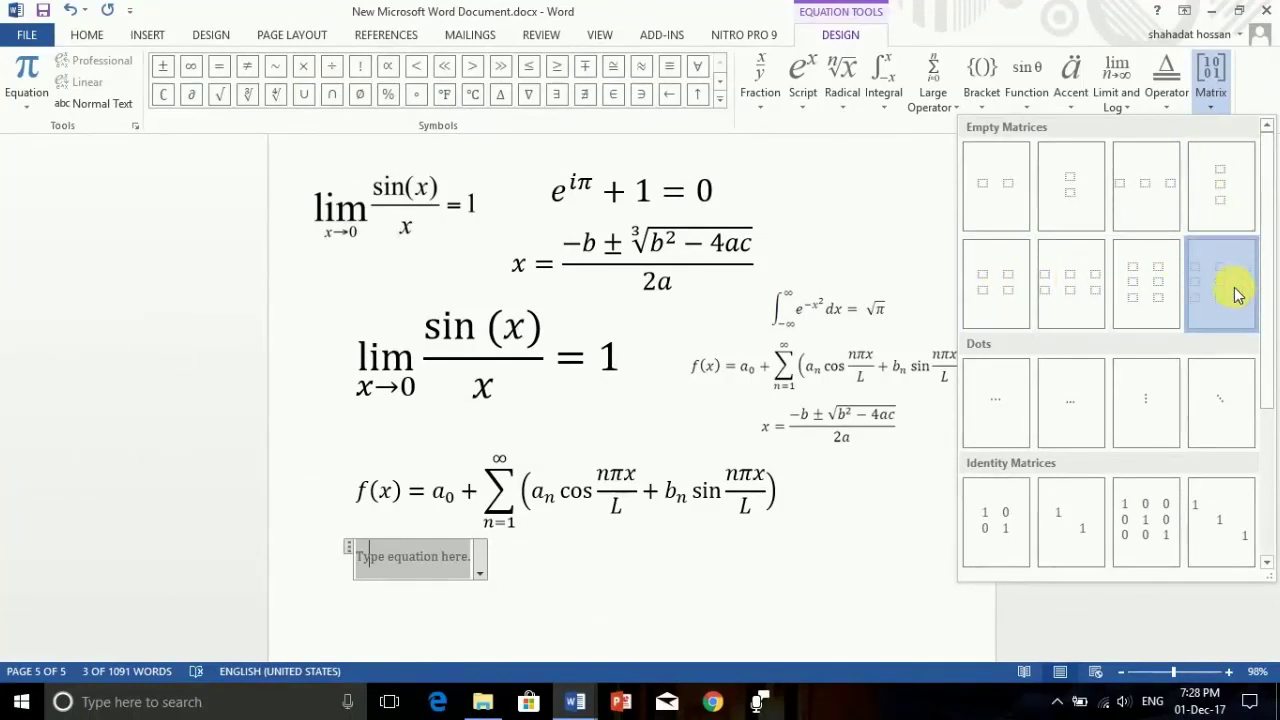
pyautogui.click(1216, 307)
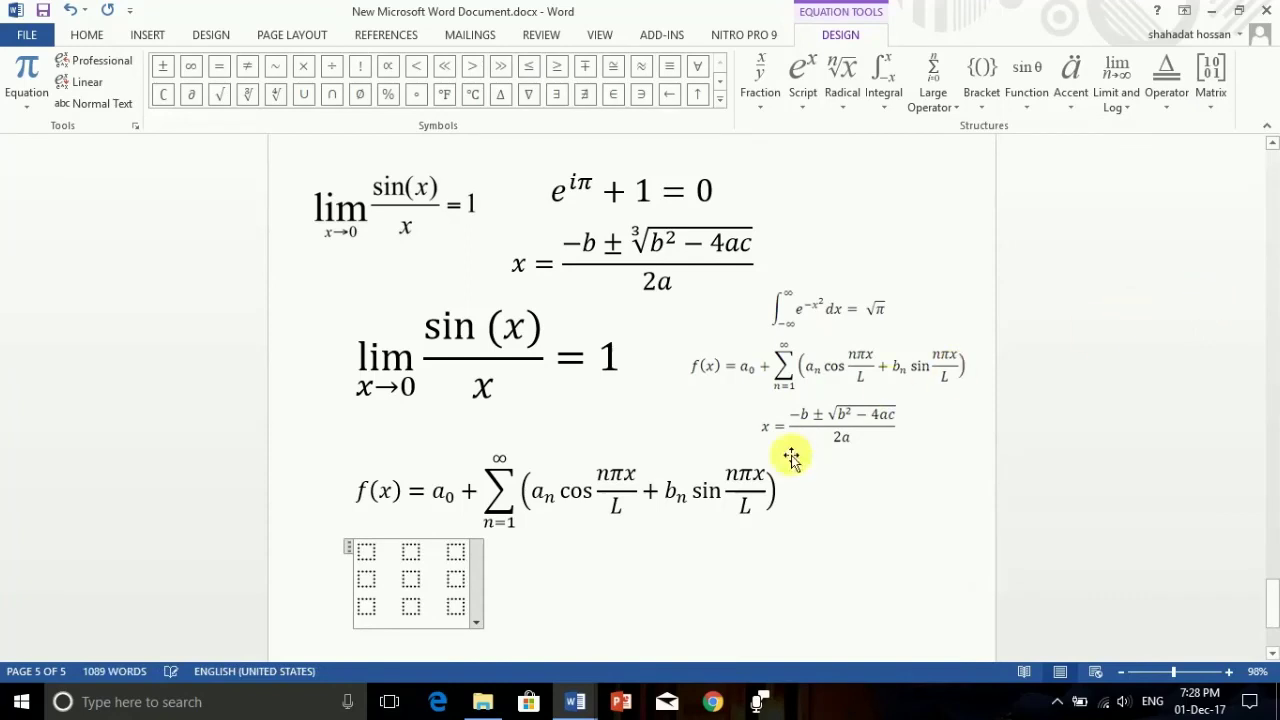
pyautogui.click(365, 556)
pyautogui.click(368, 562)
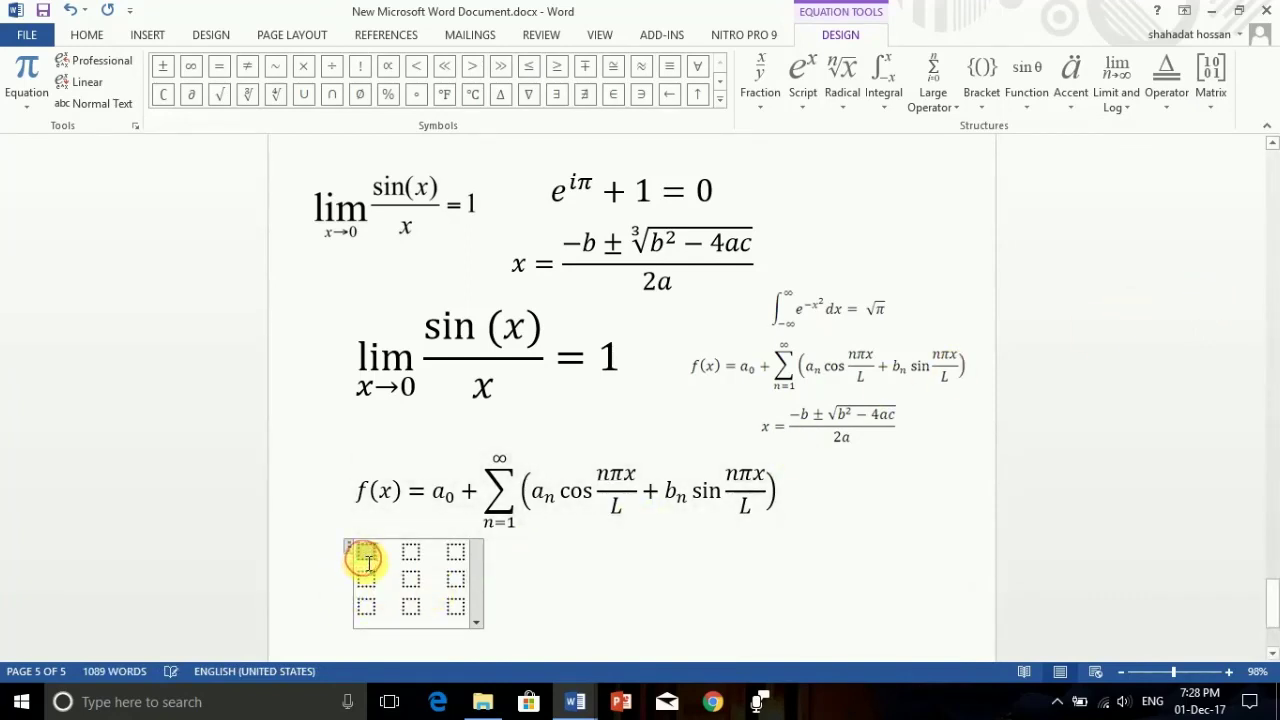
# Fill the matrix cells with the values 10, 20, 30, 50 and 70.
pyautogui.write('1')
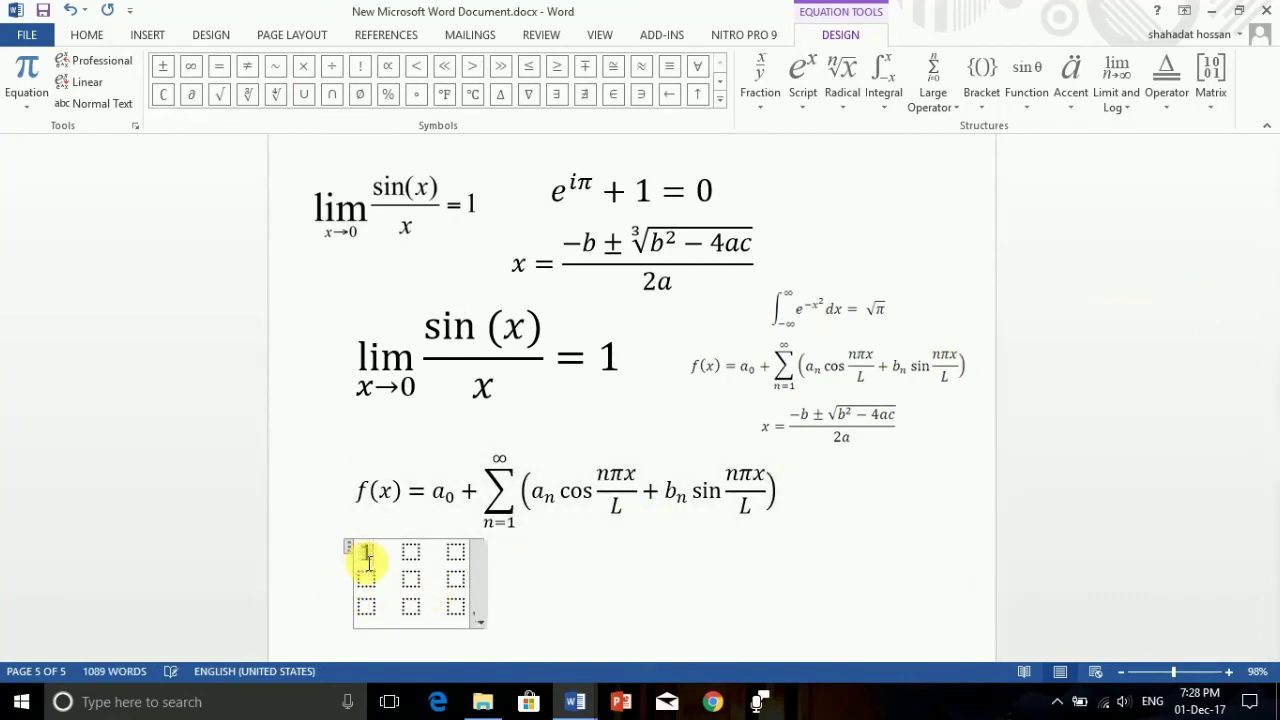
pyautogui.write('0 20 ')
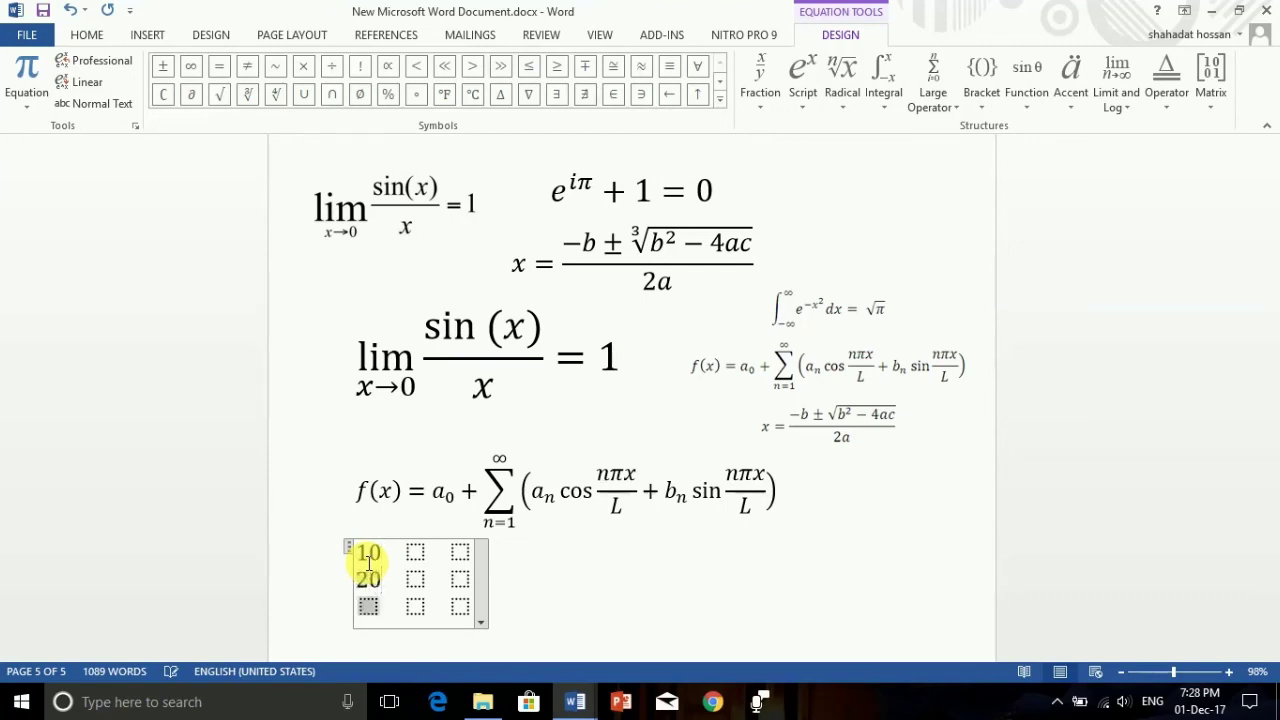
pyautogui.write('30')
pyautogui.press('Right')
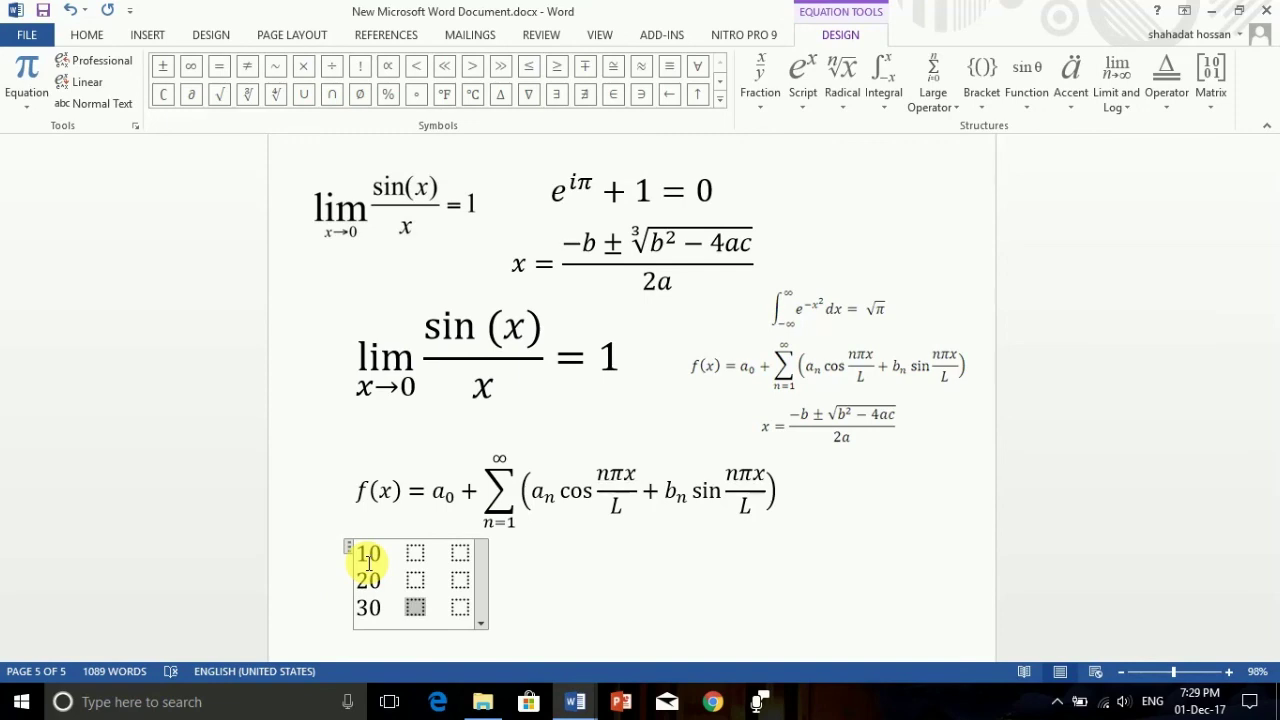
pyautogui.write('0')
pyautogui.press('Up')
pyautogui.write('50')
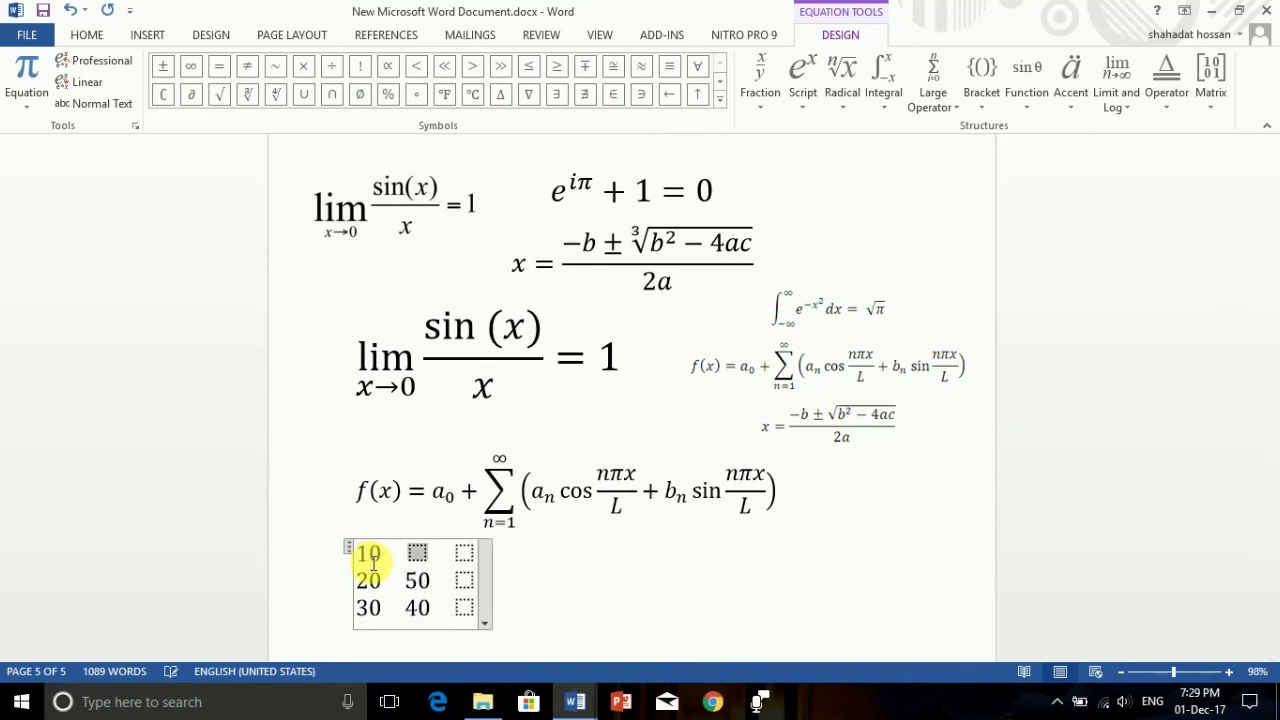
pyautogui.press('Right')
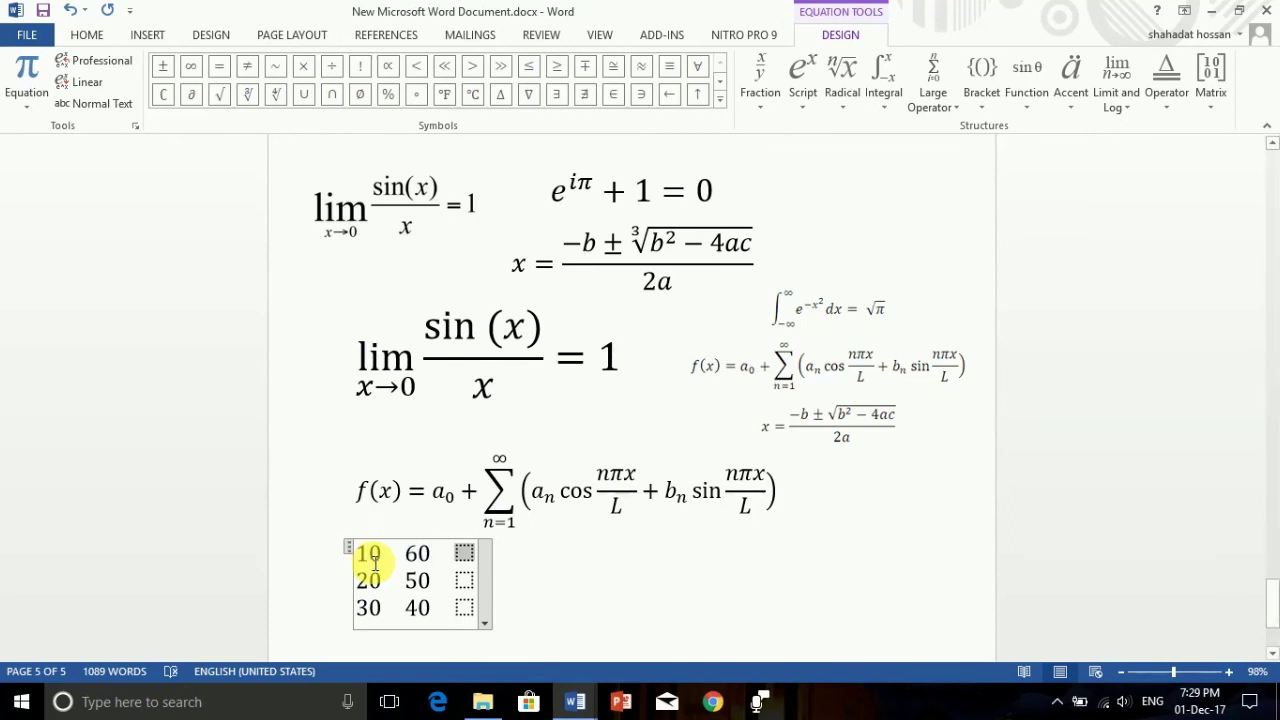
pyautogui.write('70')
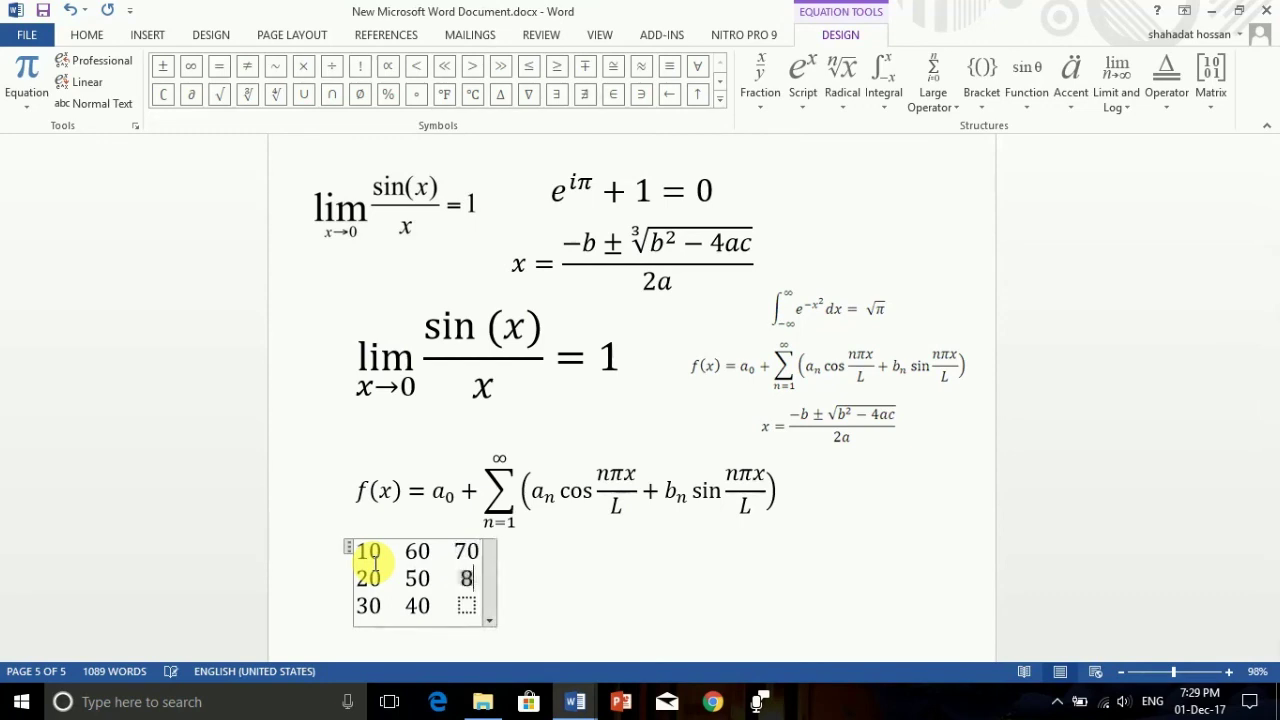
pyautogui.press('Down')
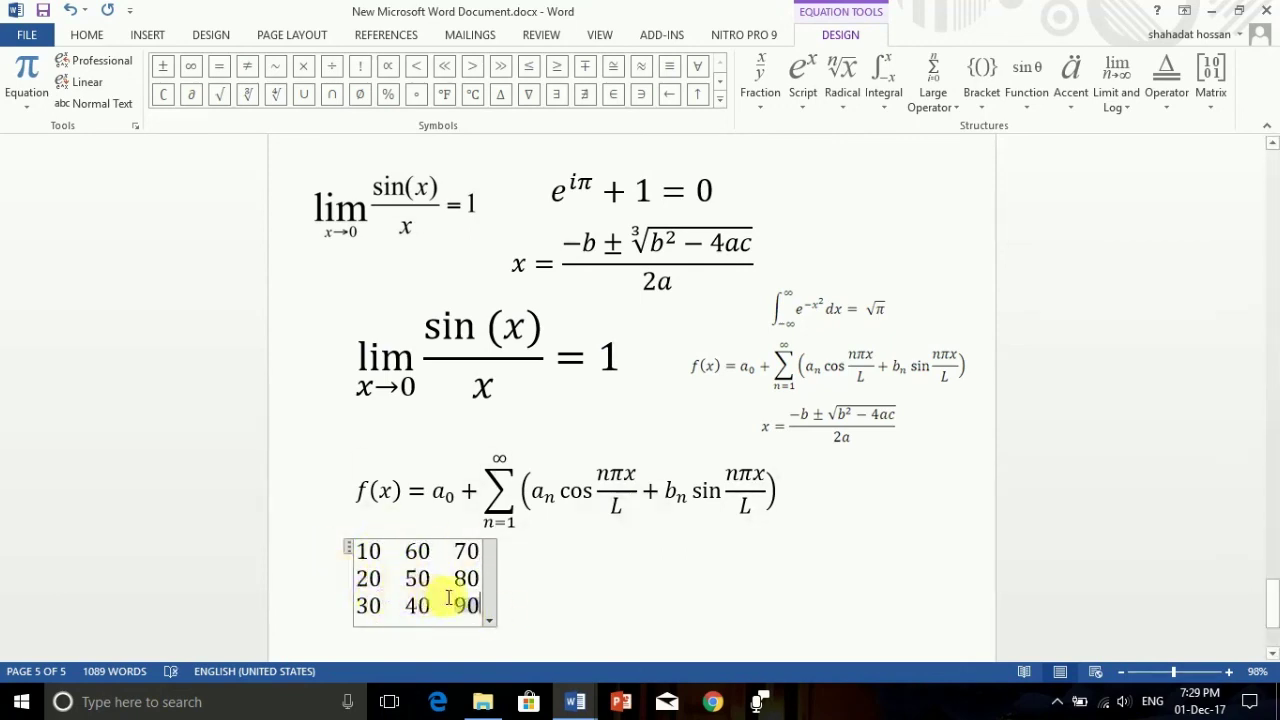
# Select the 50 and 70 entries and bring up the Matrix layouts gallery.
pyautogui.click(400, 582)
pyautogui.doubleClick(417, 580)
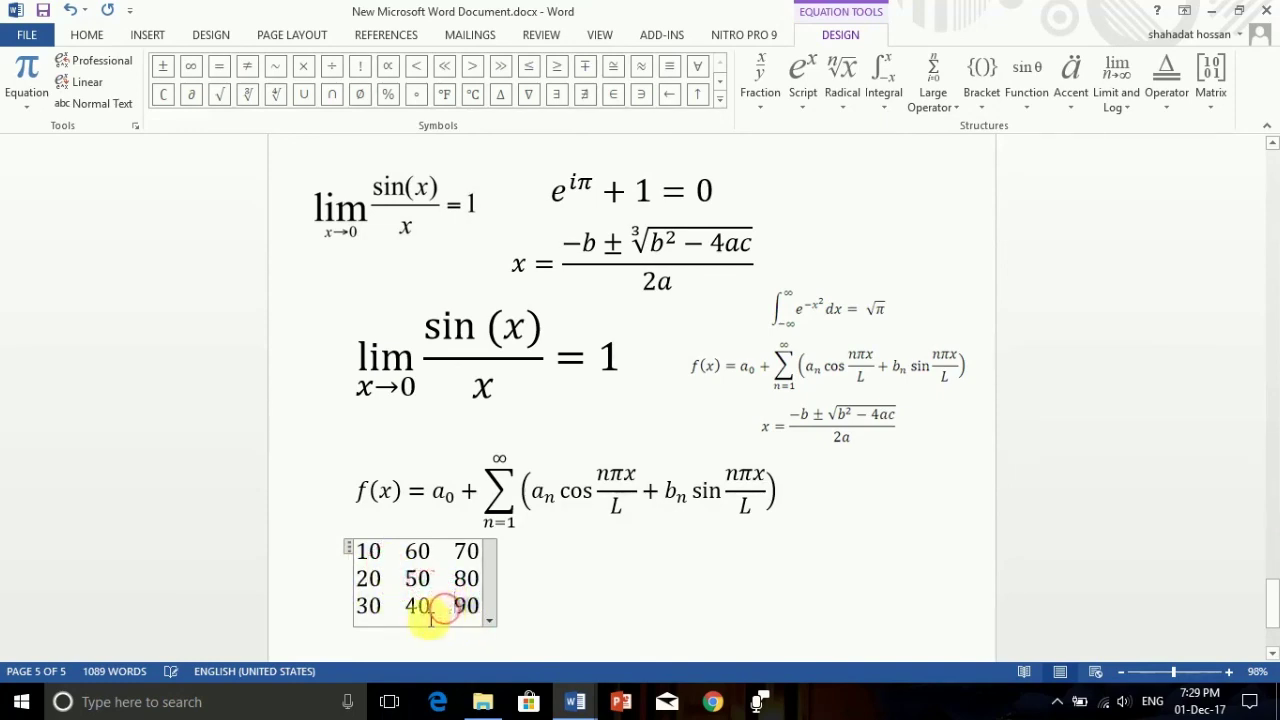
pyautogui.click(460, 612)
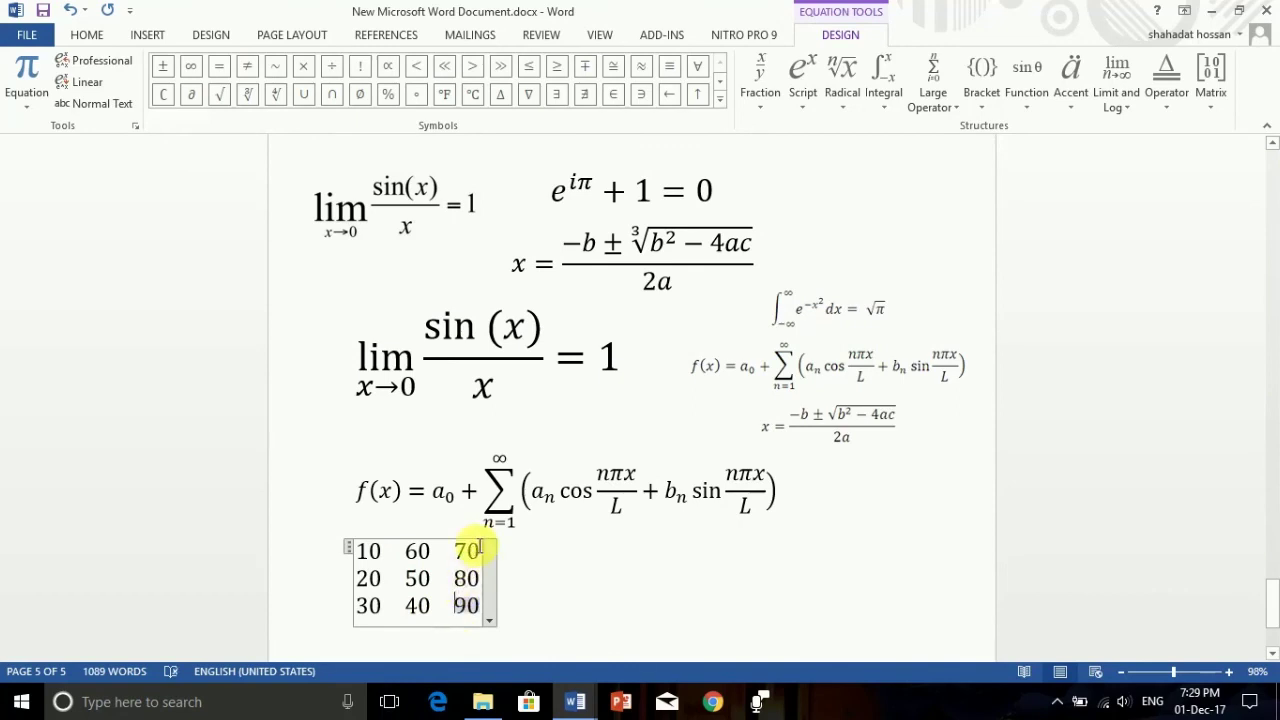
pyautogui.doubleClick(480, 550)
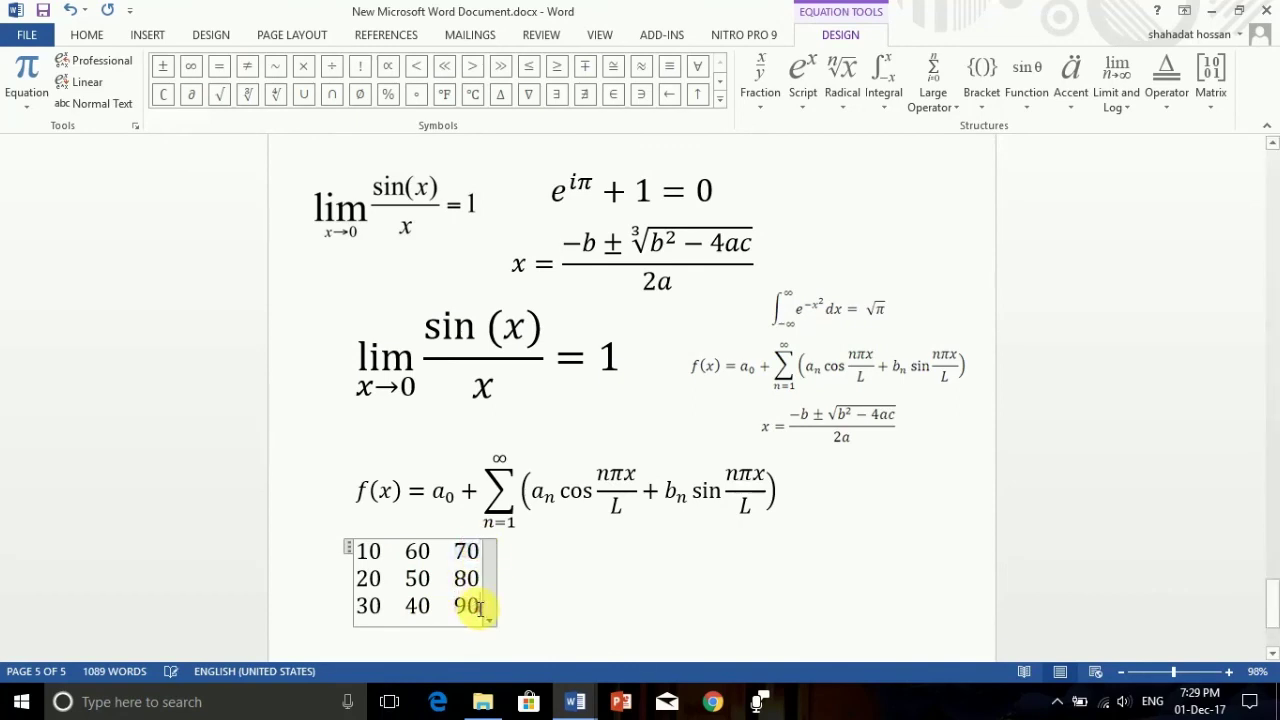
pyautogui.click(1211, 101)
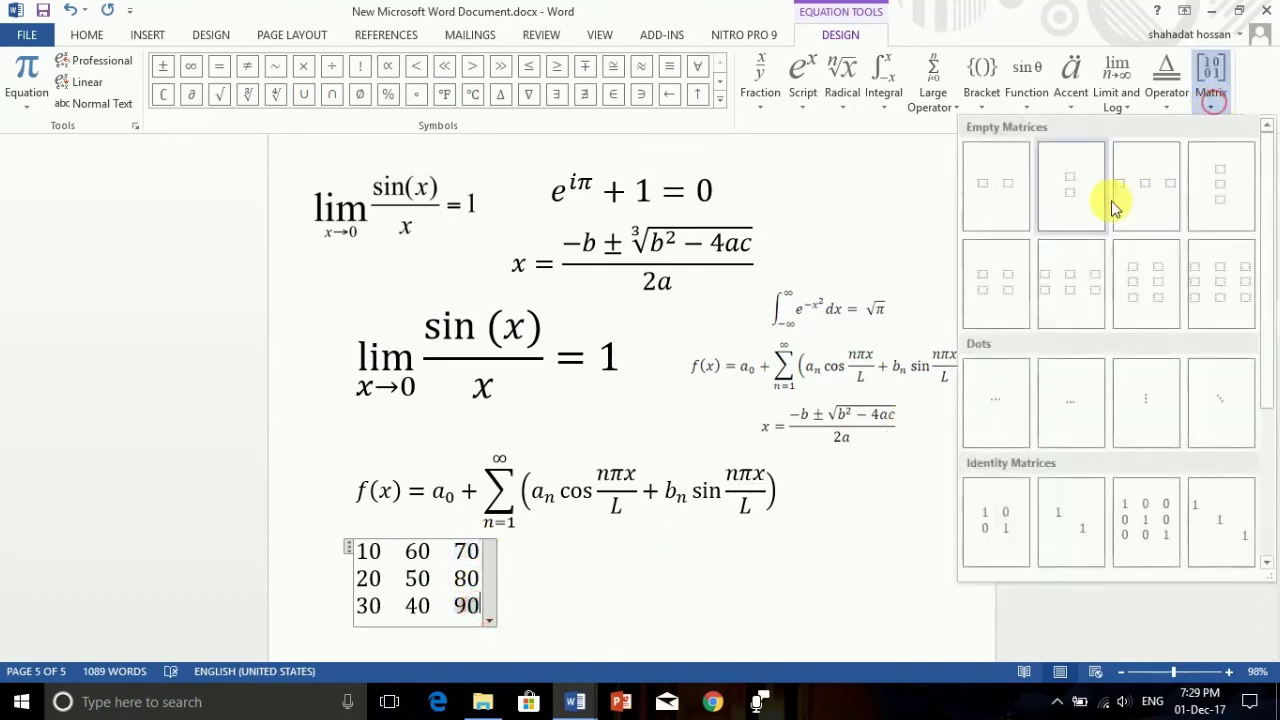
# Add an empty three-row column beside 70, 80 and 90 and type y and h into it.
pyautogui.click(1221, 177)
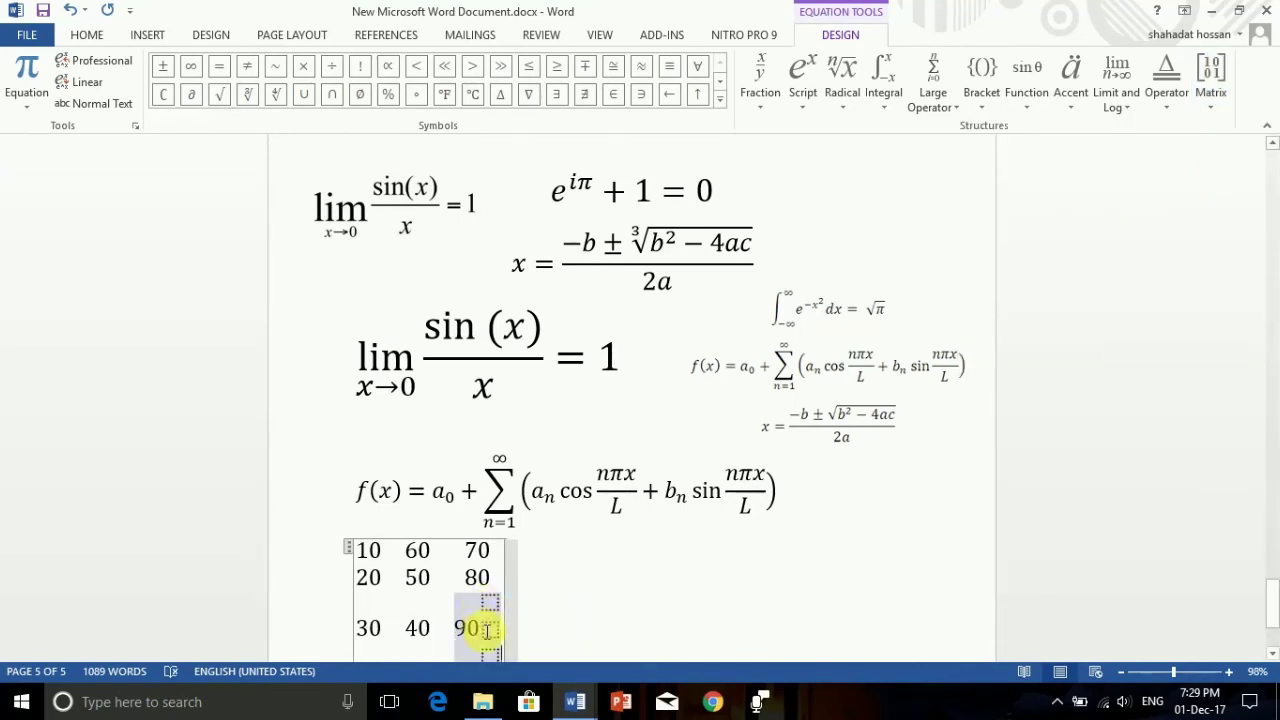
pyautogui.hotkey('ctrl', 'z')
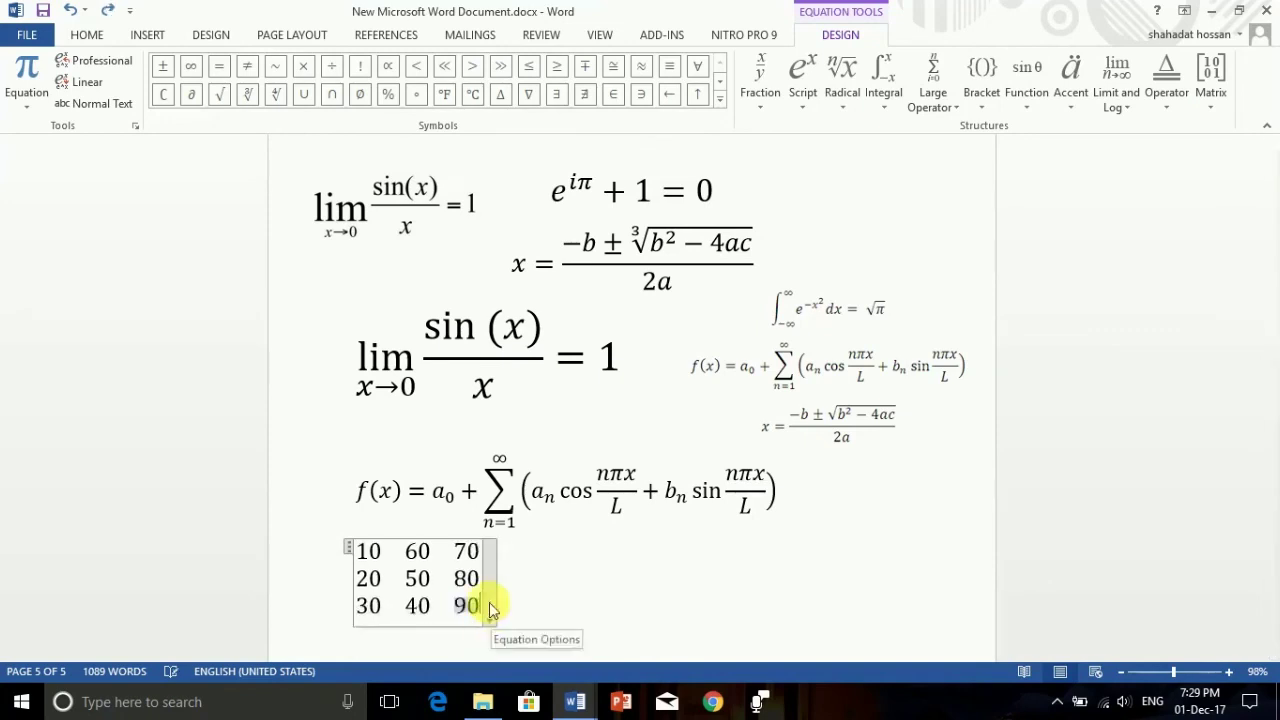
pyautogui.click(484, 580)
pyautogui.click(476, 601)
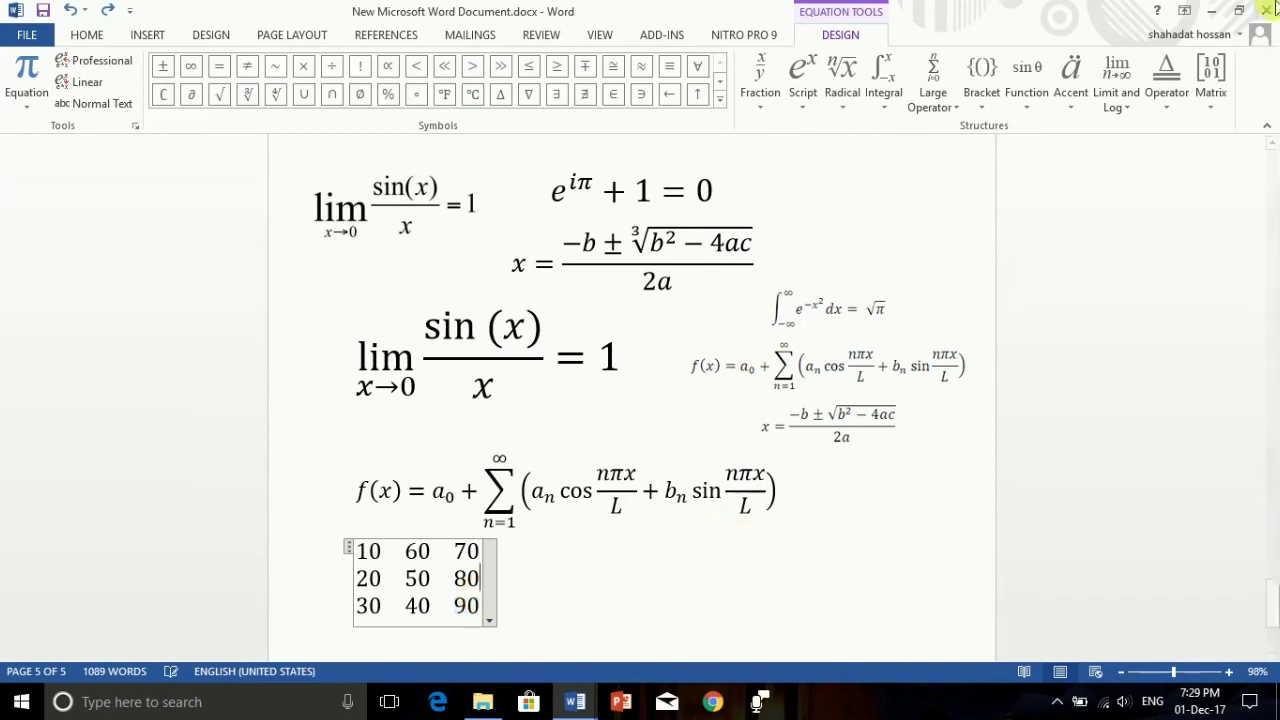
pyautogui.click(1214, 88)
pyautogui.click(1222, 192)
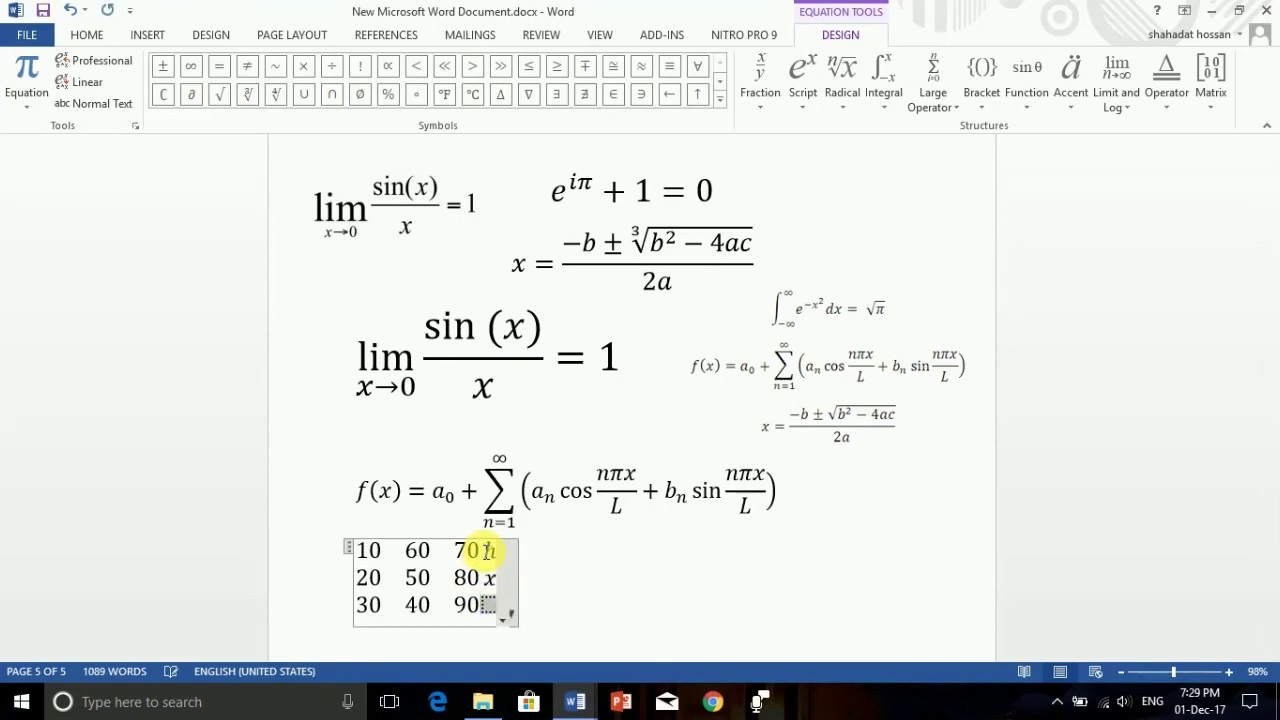
pyautogui.write('y')
pyautogui.write('h')
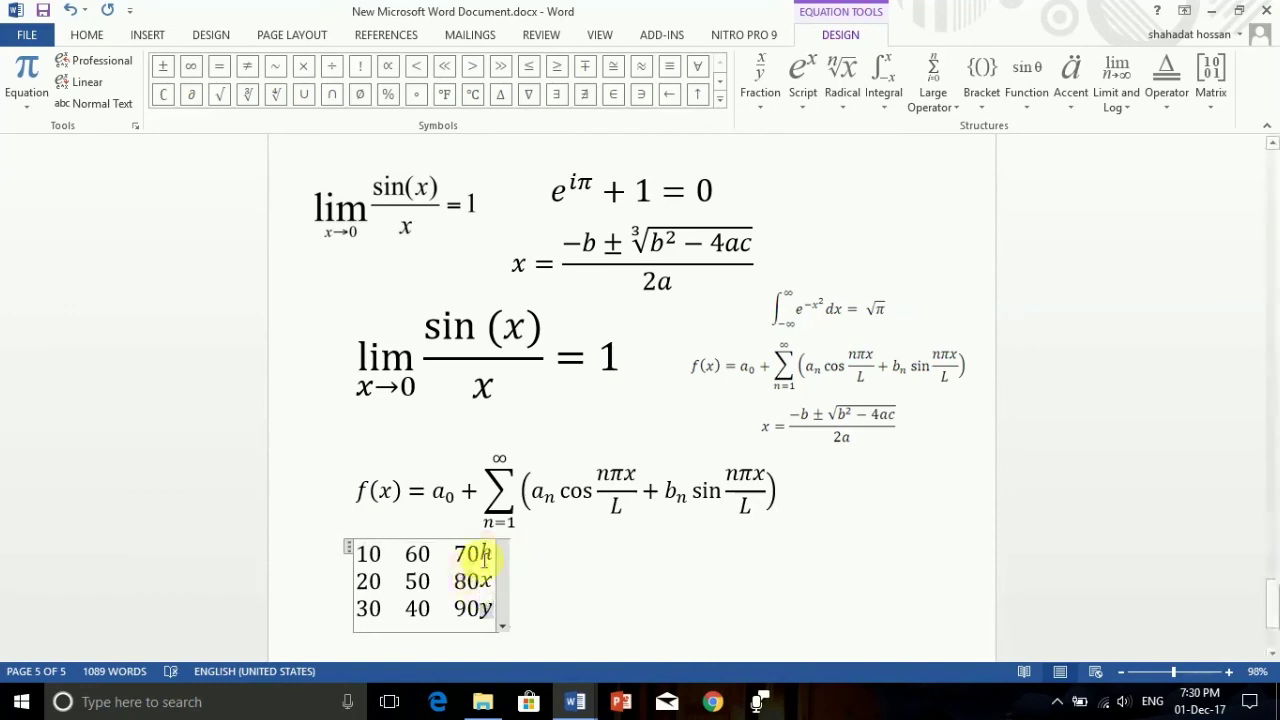
# Select the h after 70 and part of the equation, then dismiss the Matrix gallery.
pyautogui.doubleClick(486, 552)
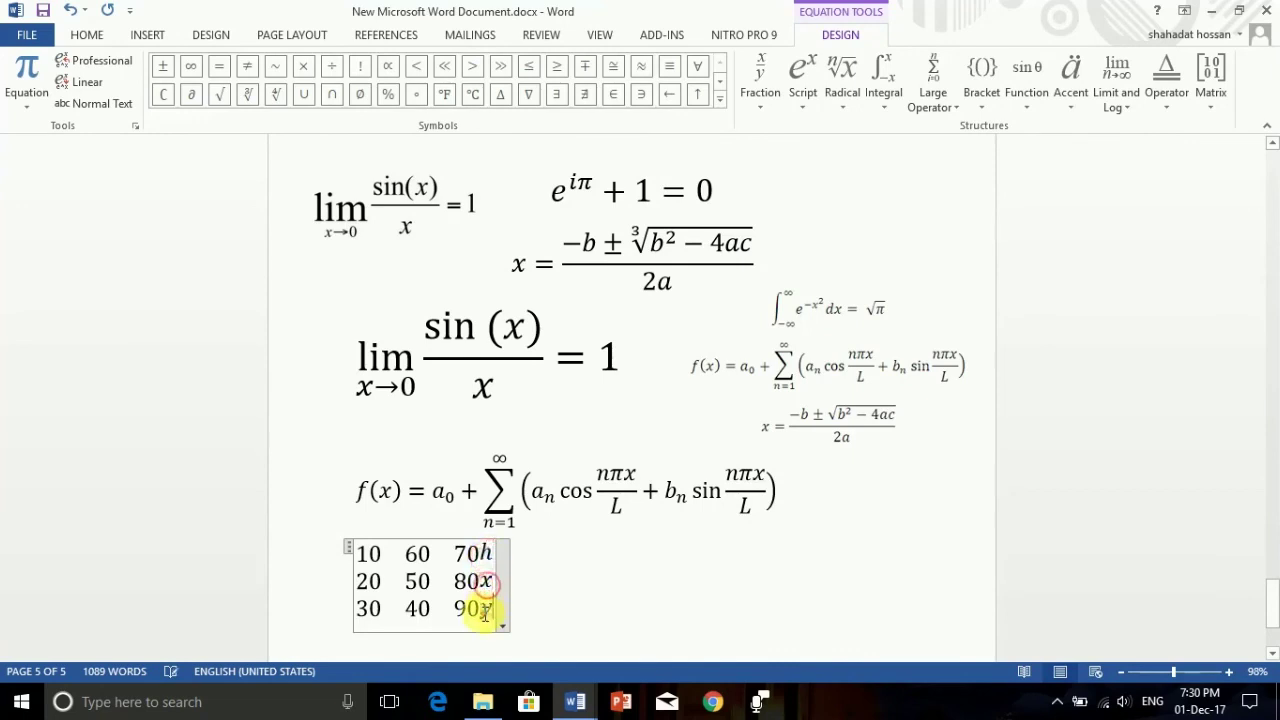
pyautogui.scroll(-3, 580, 580)
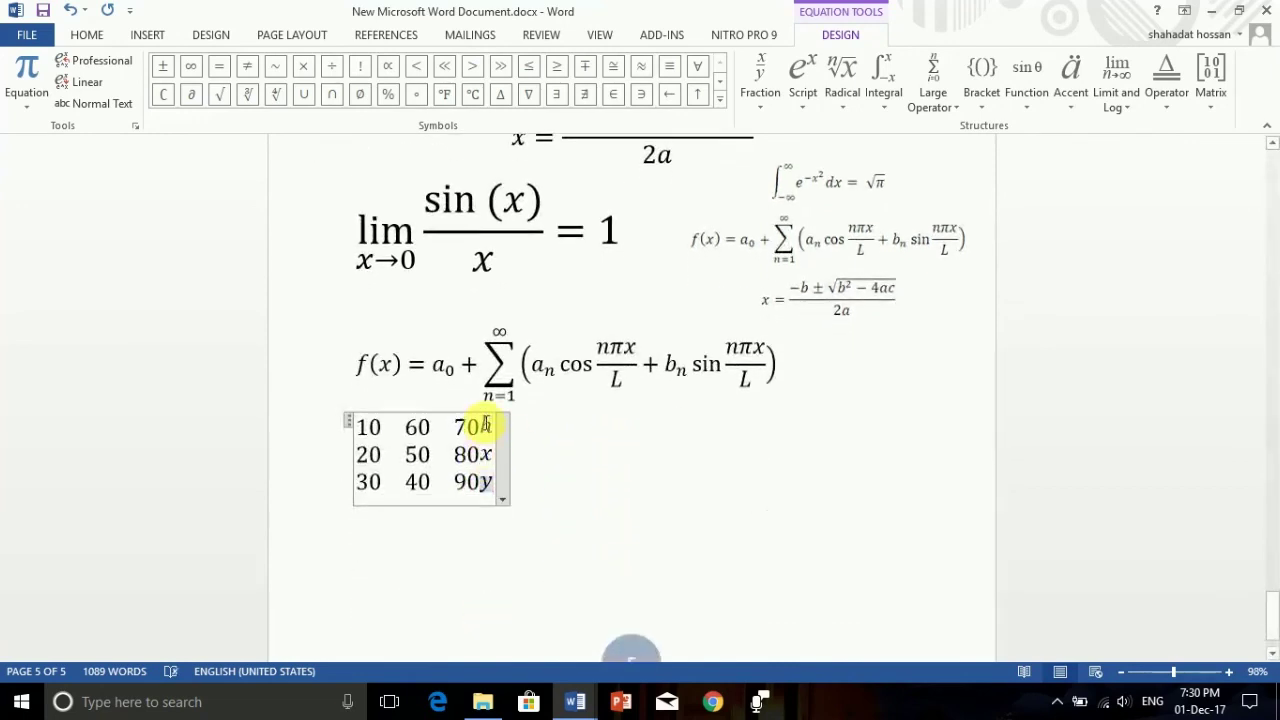
pyautogui.moveTo(480, 449); pyautogui.dragTo(484, 414)
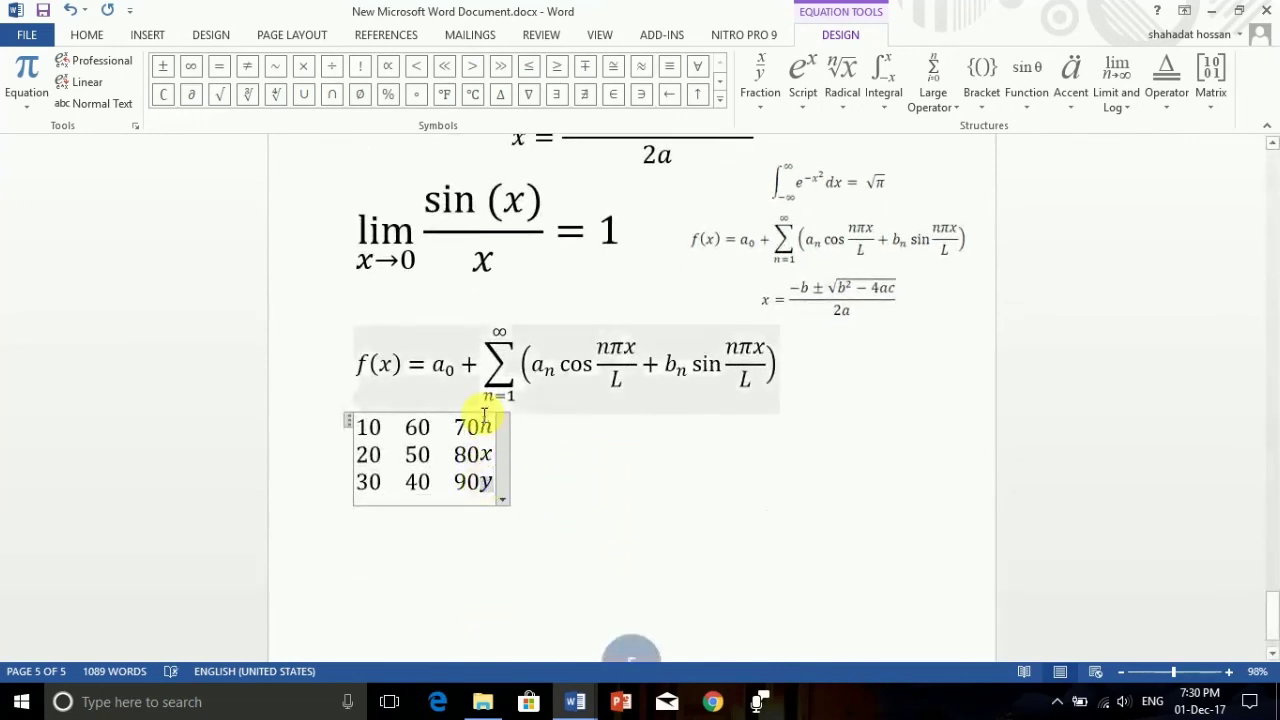
pyautogui.click(1214, 104)
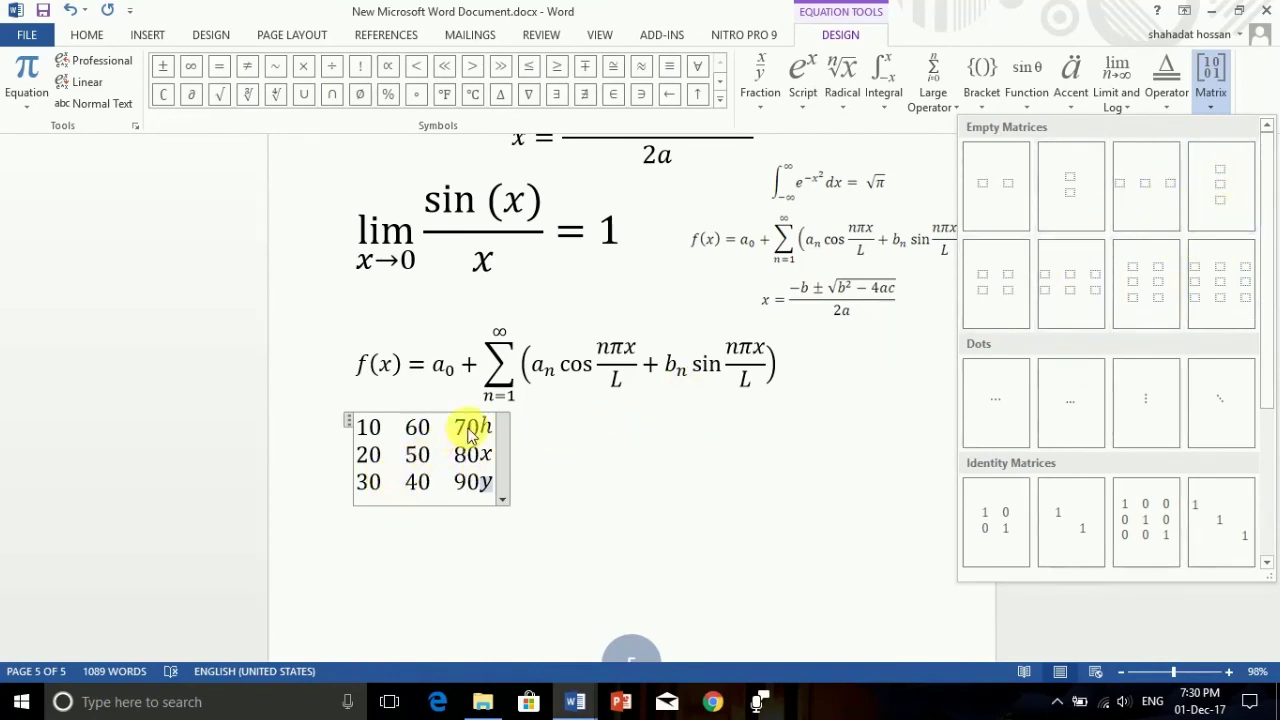
pyautogui.press('Escape')
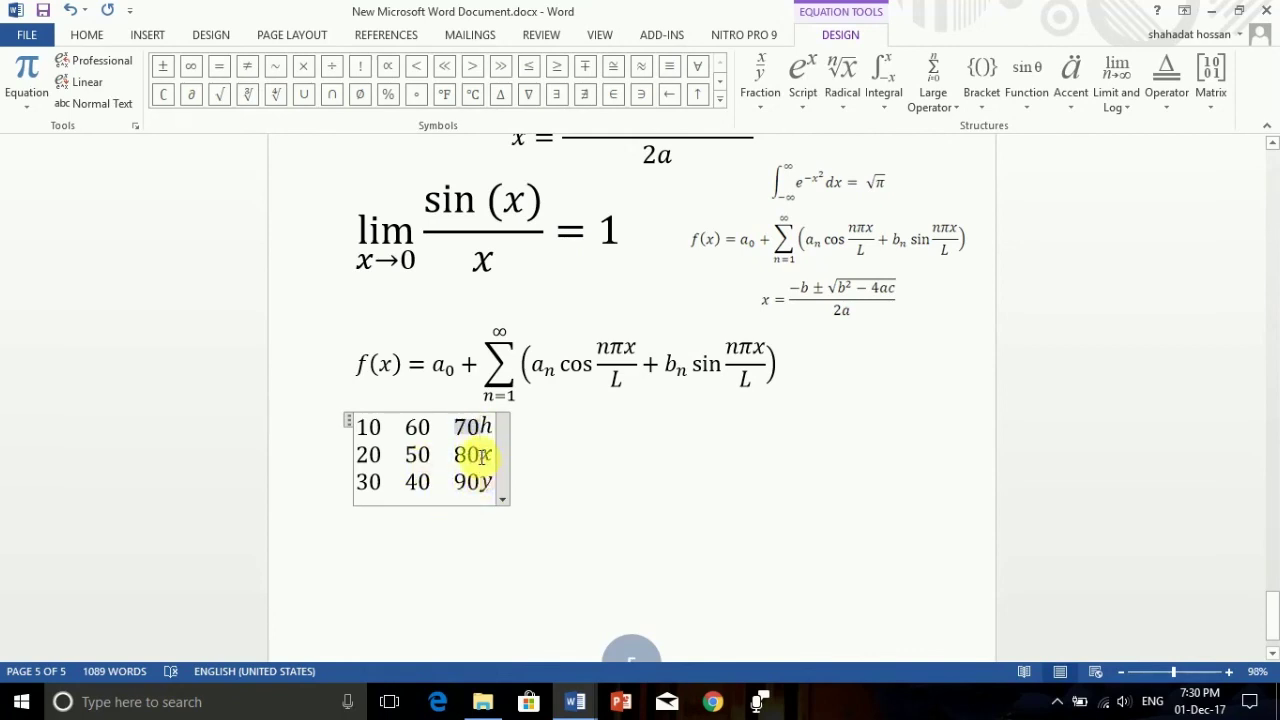
# Remove the y after 90 from the matrix's extra column.
pyautogui.tripleClick(481, 452)
pyautogui.click(481, 450)
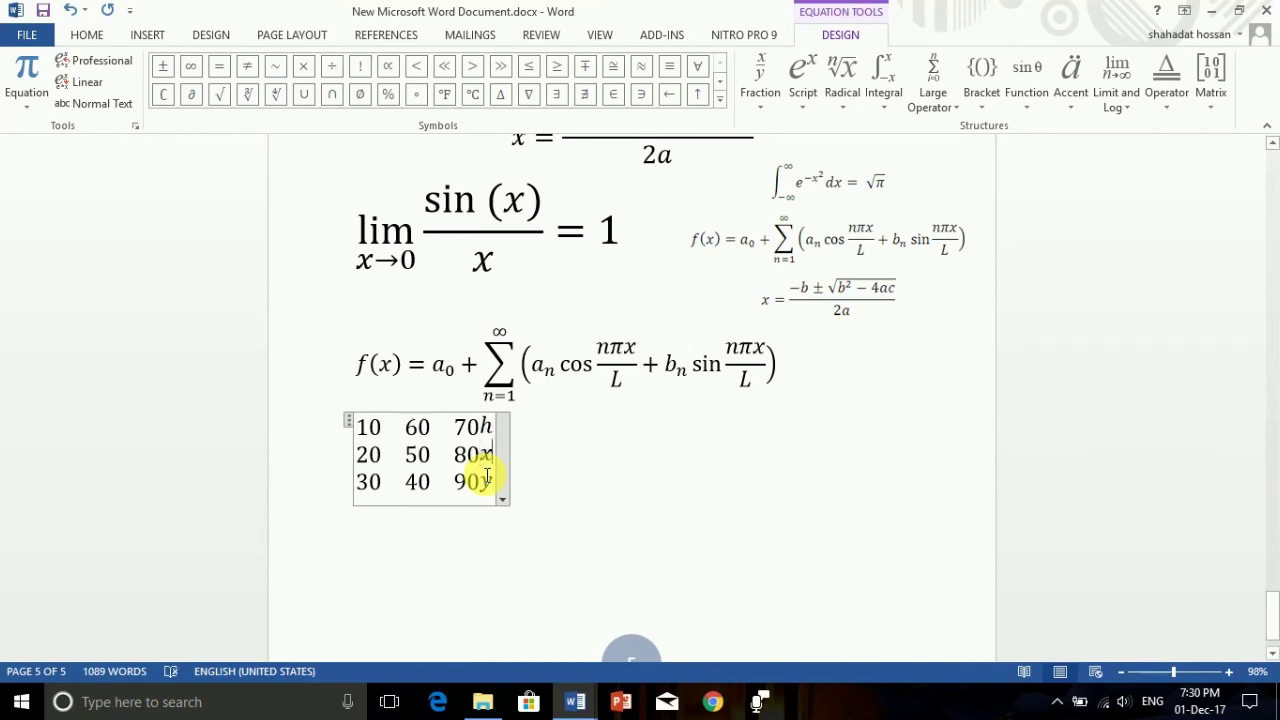
pyautogui.press('BackSpace')
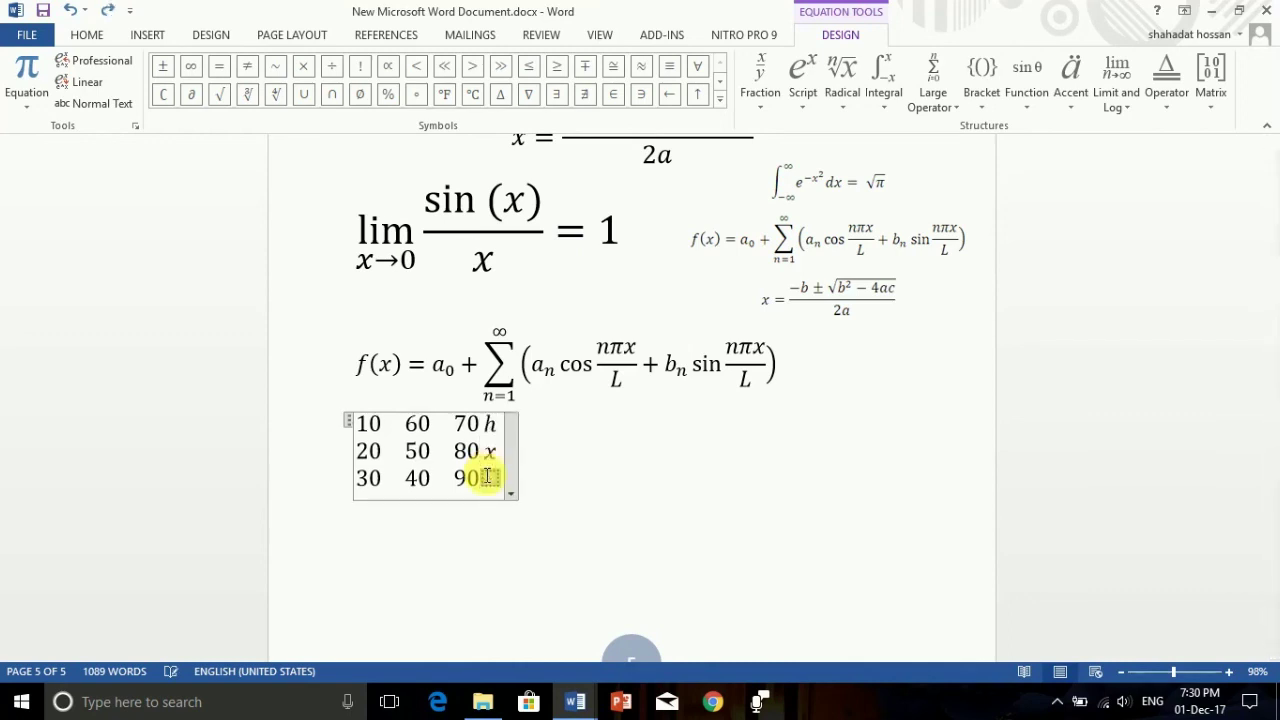
pyautogui.hotkey('ctrl', 'z')
pyautogui.hotkey('ctrl', 'z')
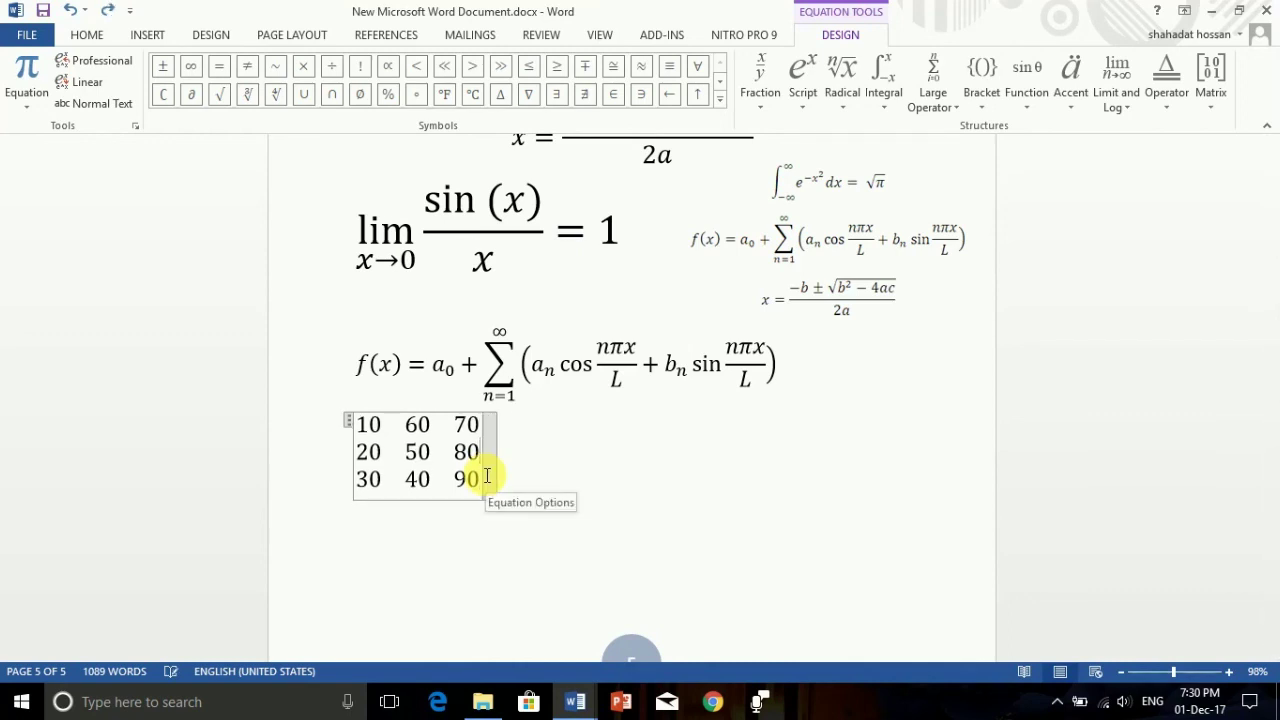
# Put the caret after the matrix and add a new column of empty slots.
pyautogui.click(493, 479)
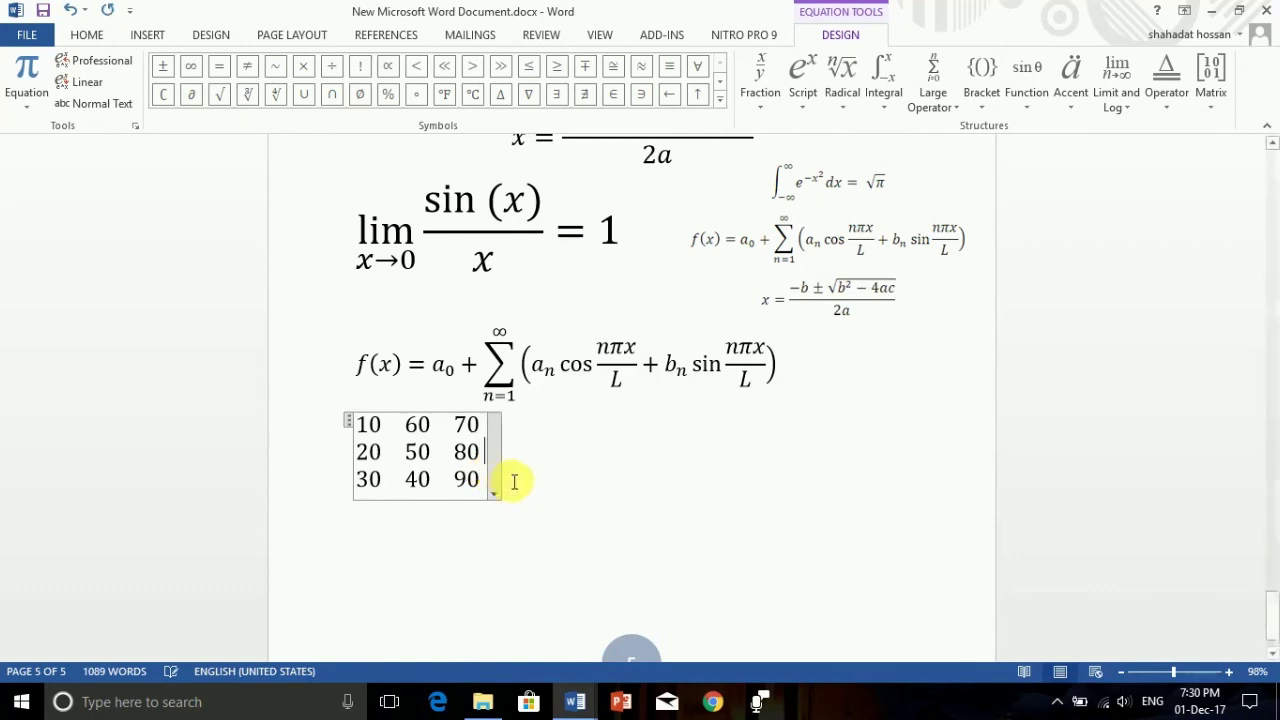
pyautogui.click(478, 456)
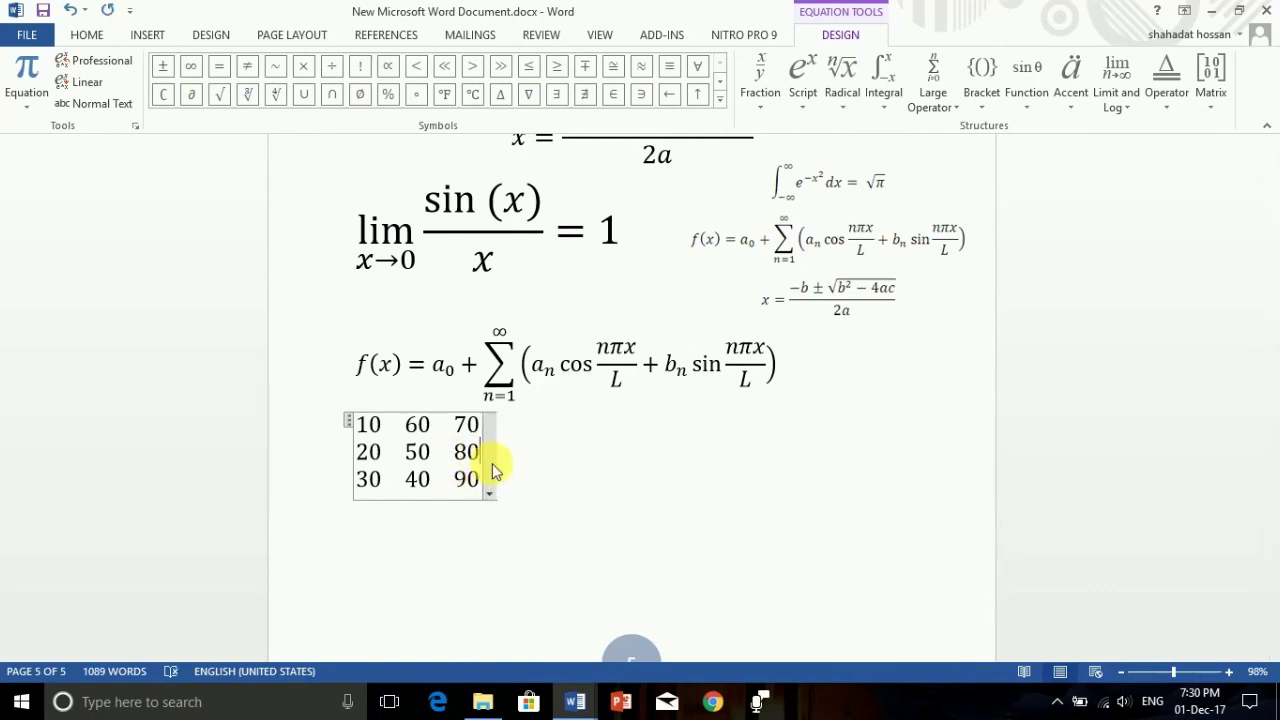
pyautogui.click(492, 463)
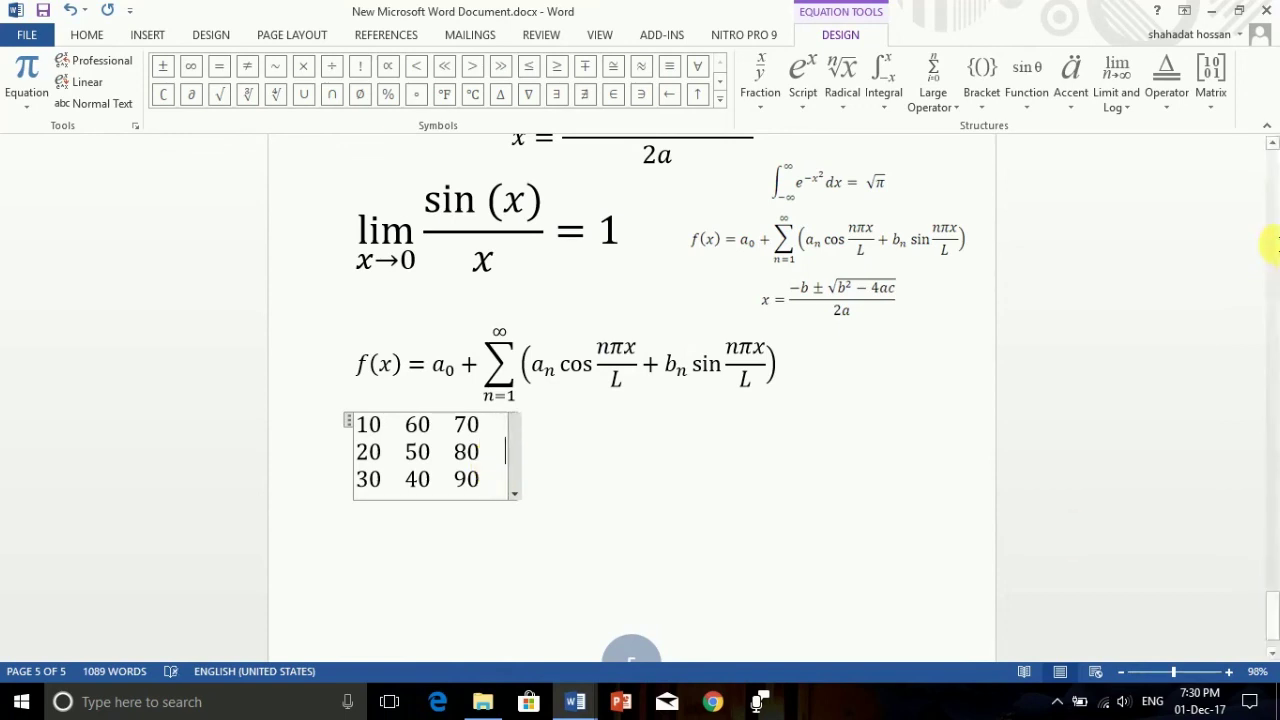
pyautogui.click(1211, 75)
pyautogui.click(1237, 180)
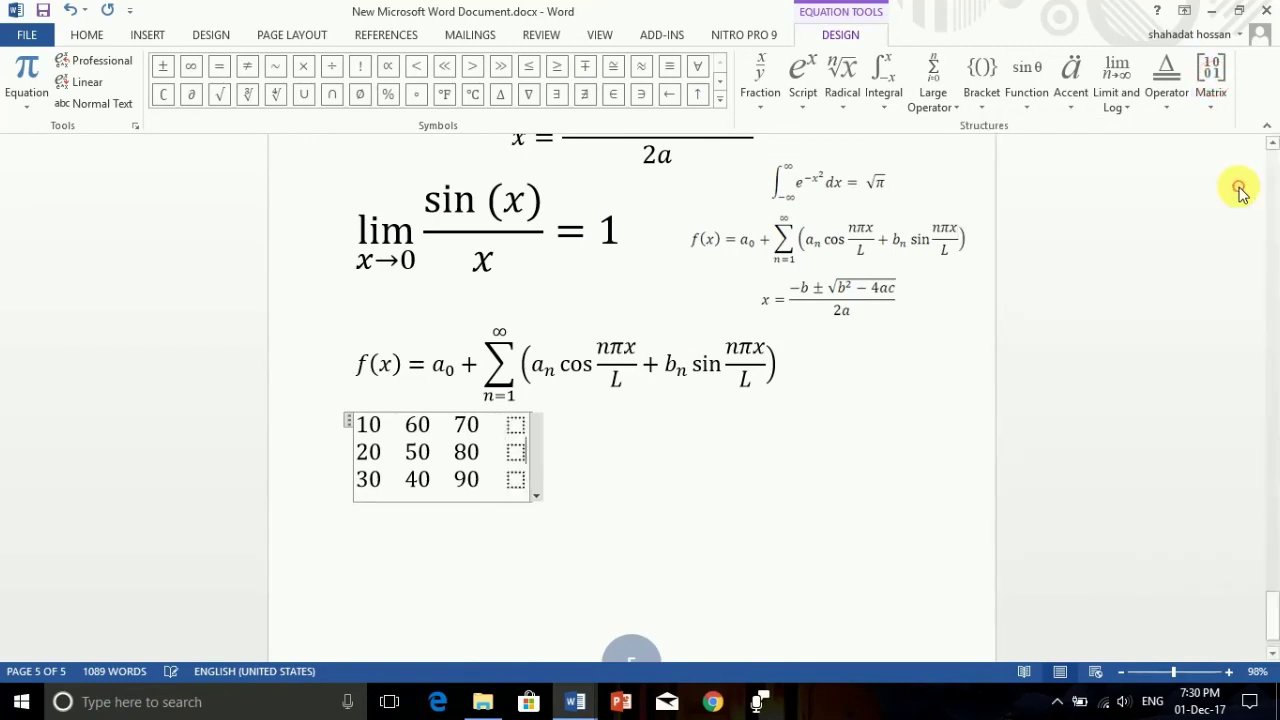
pyautogui.click(515, 451)
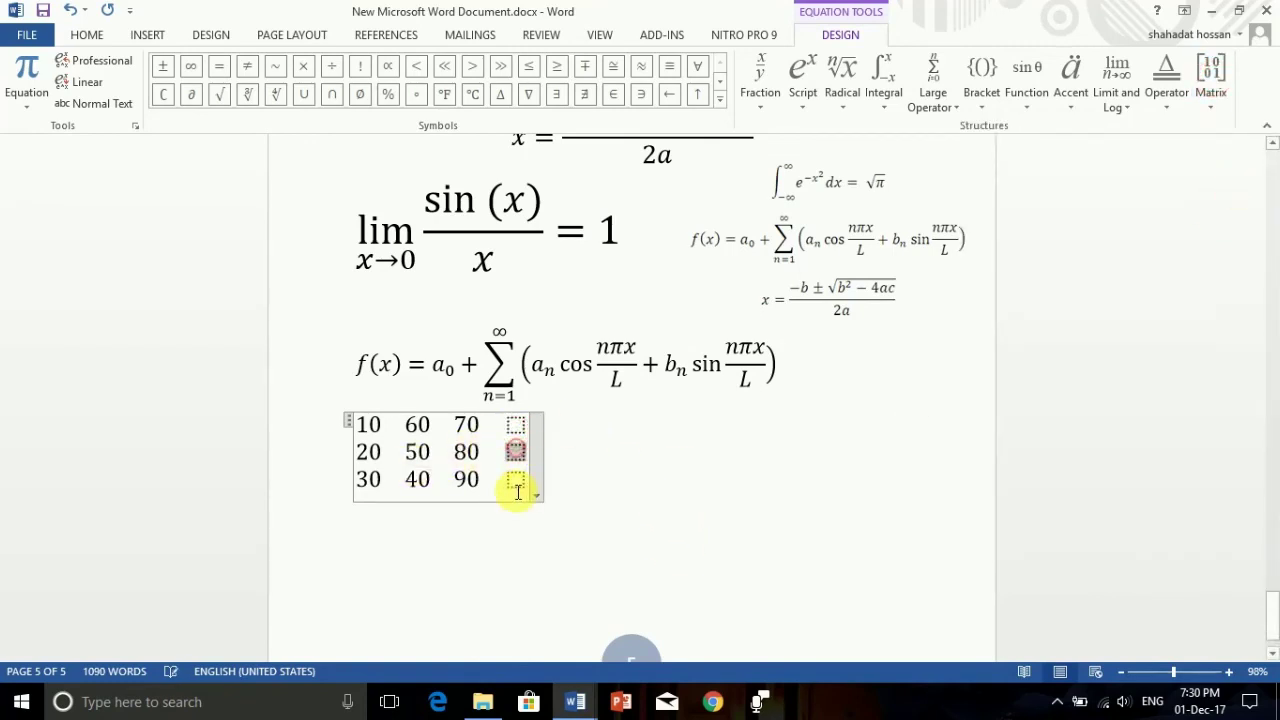
pyautogui.click(516, 479)
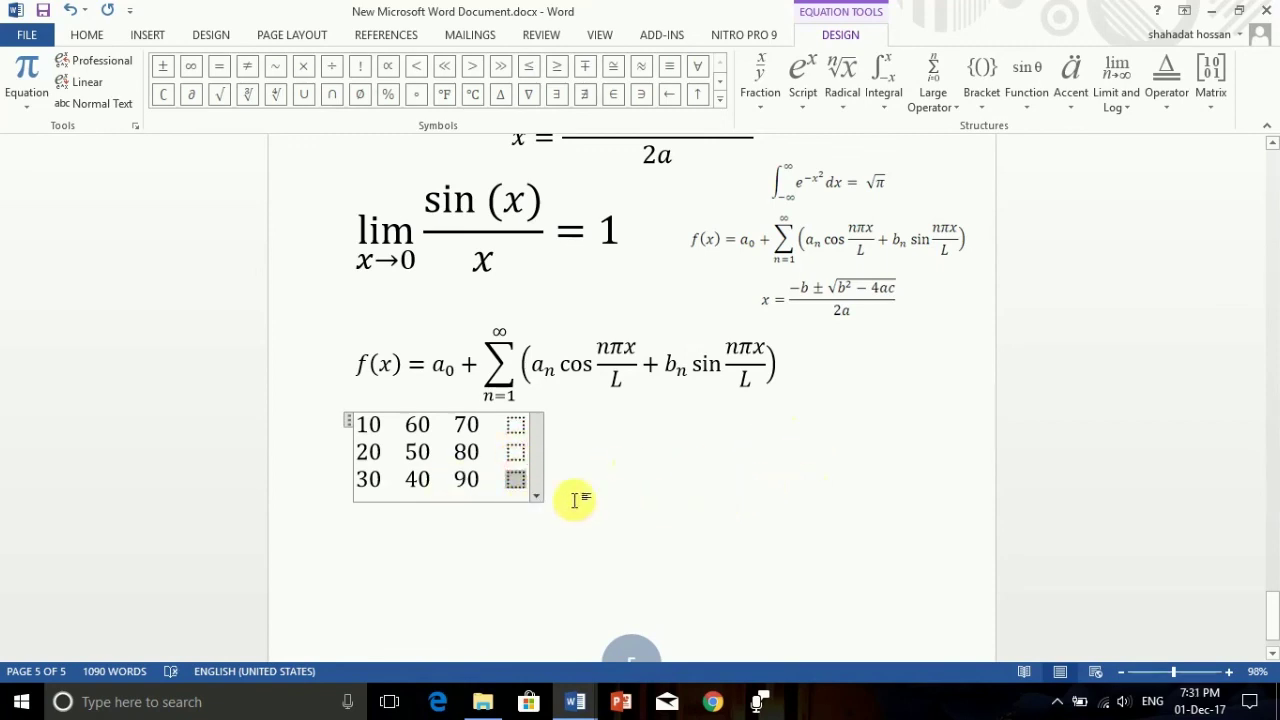
pyautogui.scroll(1, 748, 459)
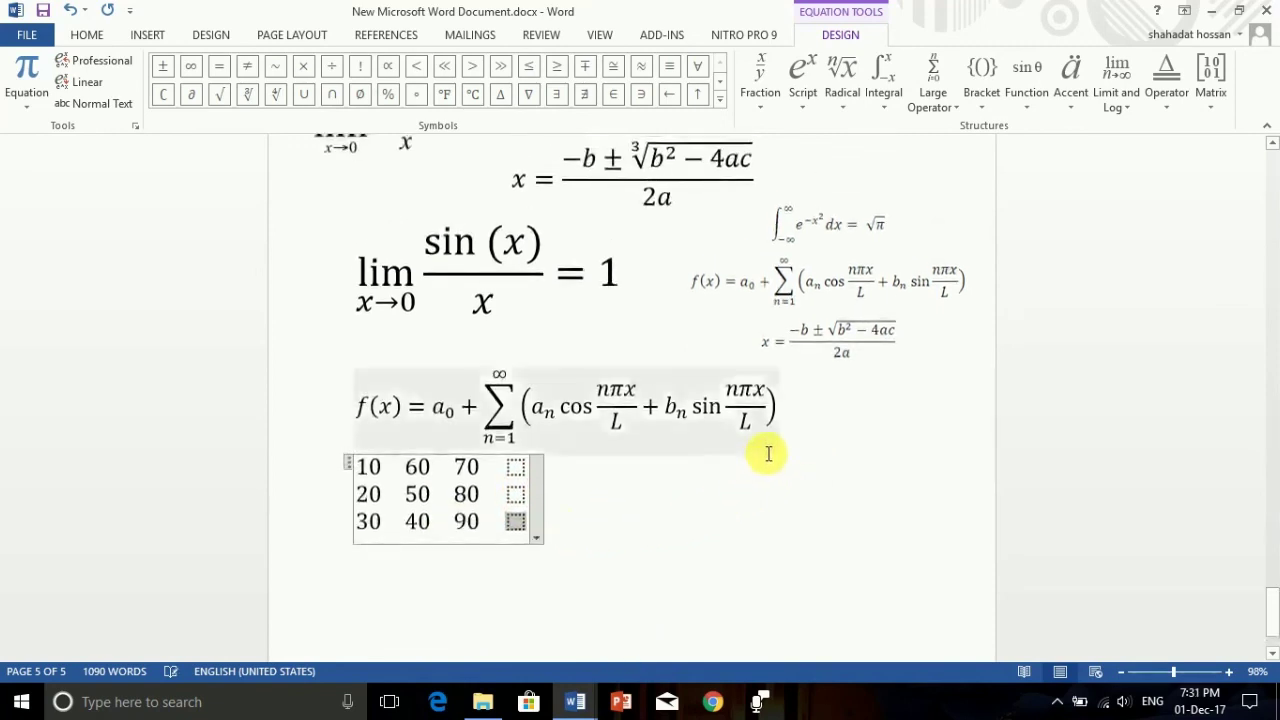
pyautogui.scroll(3, 750, 460)
pyautogui.scroll(4, 743, 457)
pyautogui.scroll(-3, 735, 500)
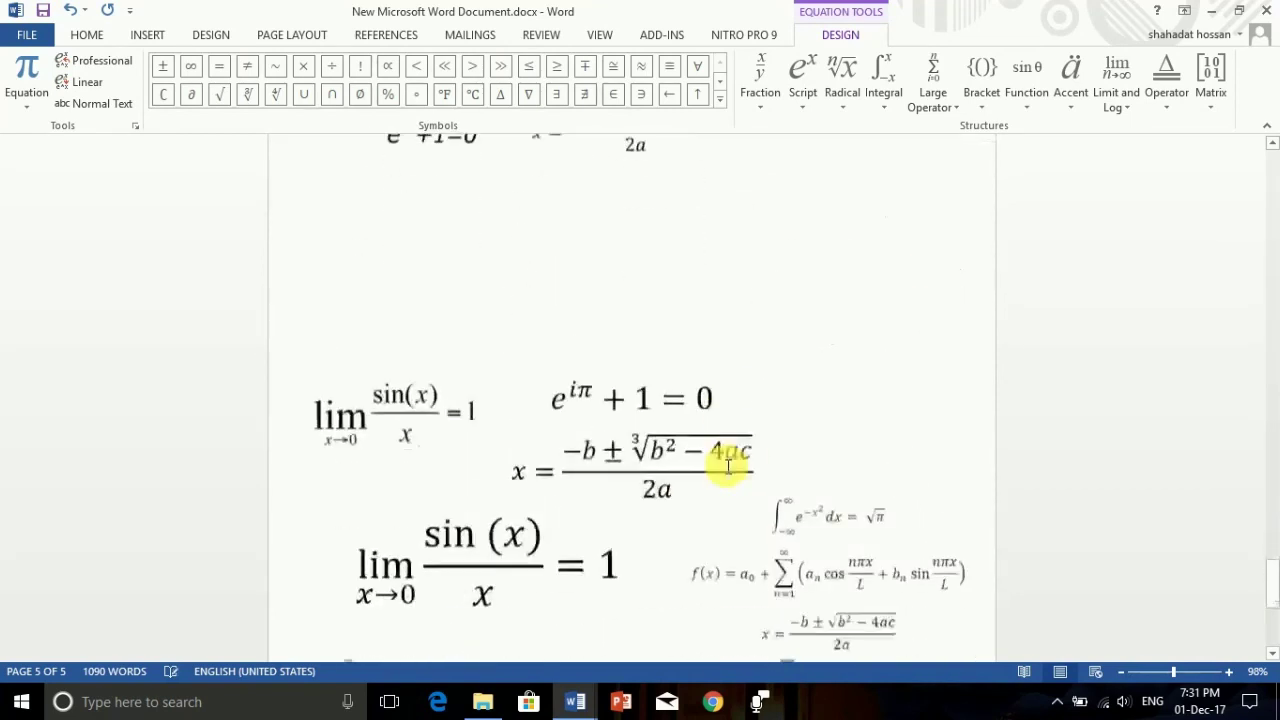
pyautogui.scroll(1, 743, 457)
pyautogui.scroll(-2, 610, 470)
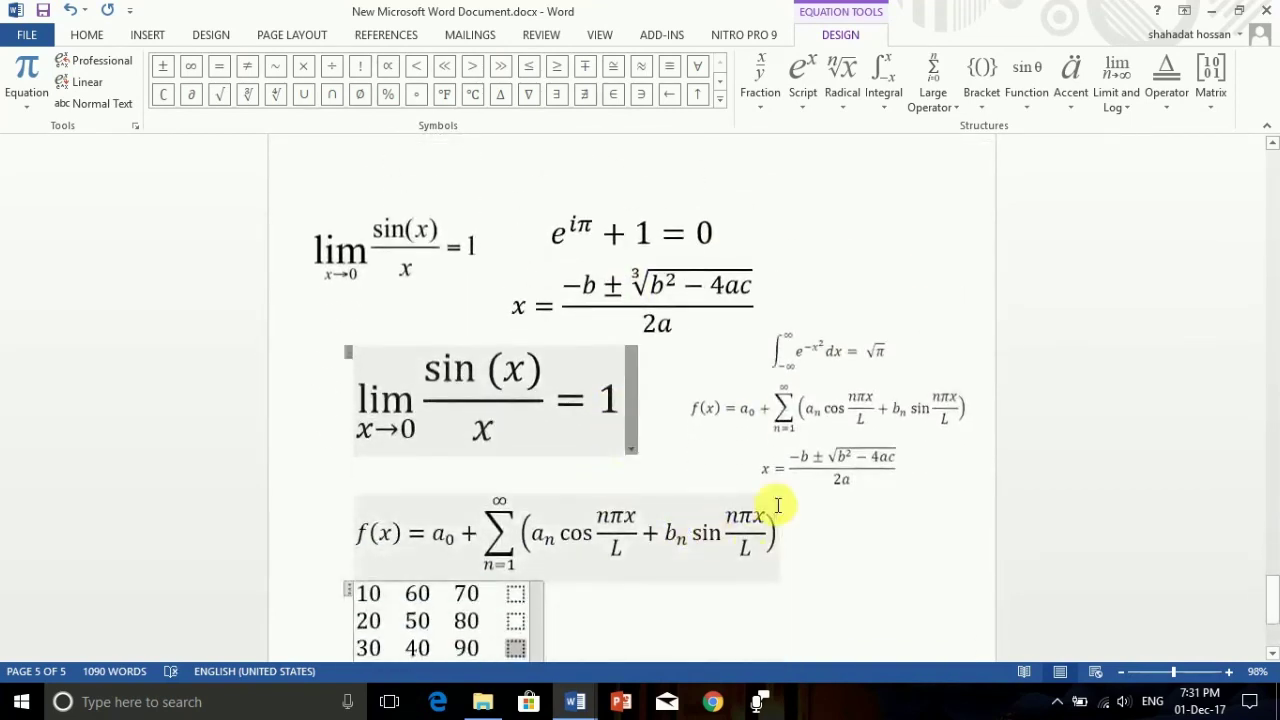
pyautogui.scroll(-2, 700, 508)
pyautogui.scroll(1, 737, 423)
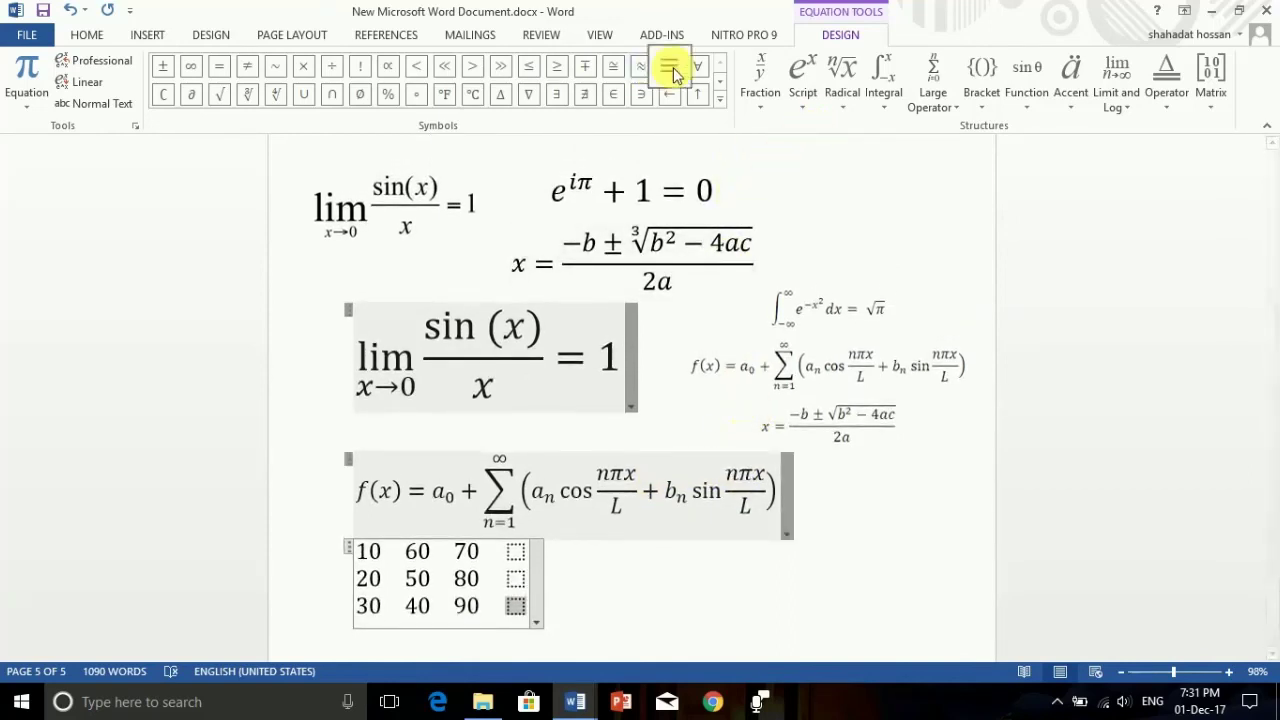
# Select the matrix's empty fourth-column entry and show the subscript and superscript layouts.
pyautogui.click(759, 106)
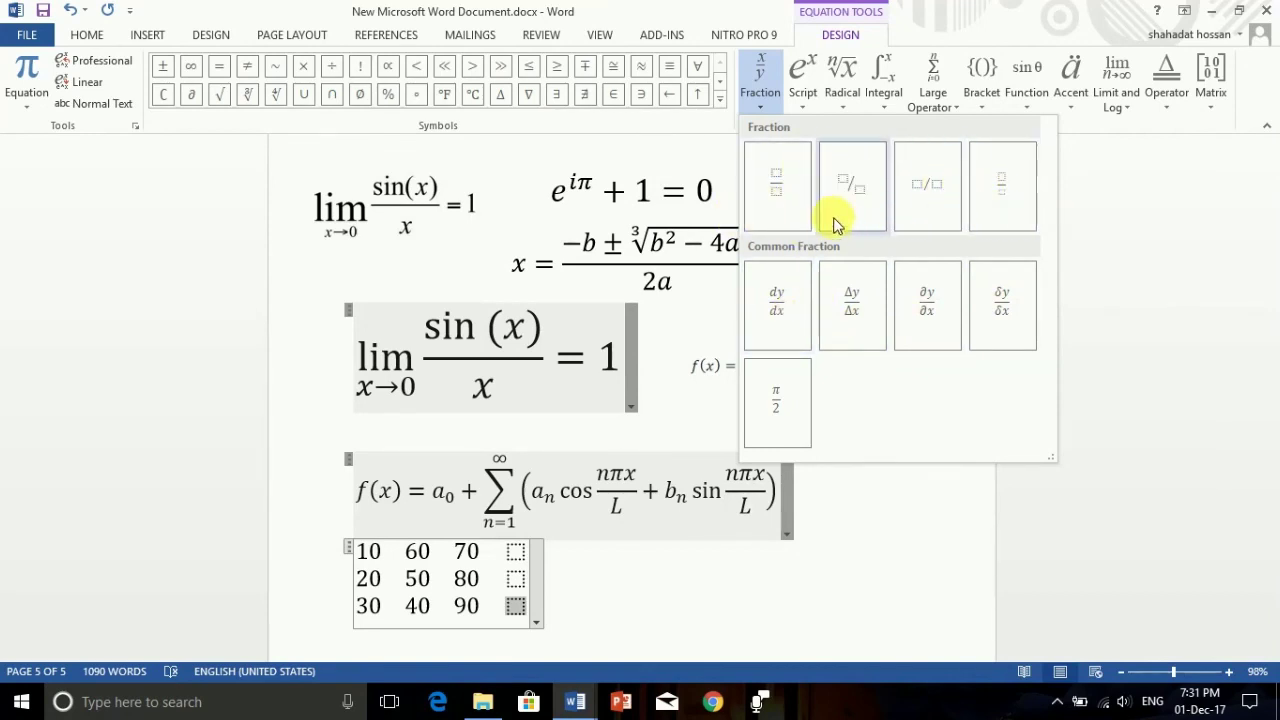
pyautogui.click(805, 97)
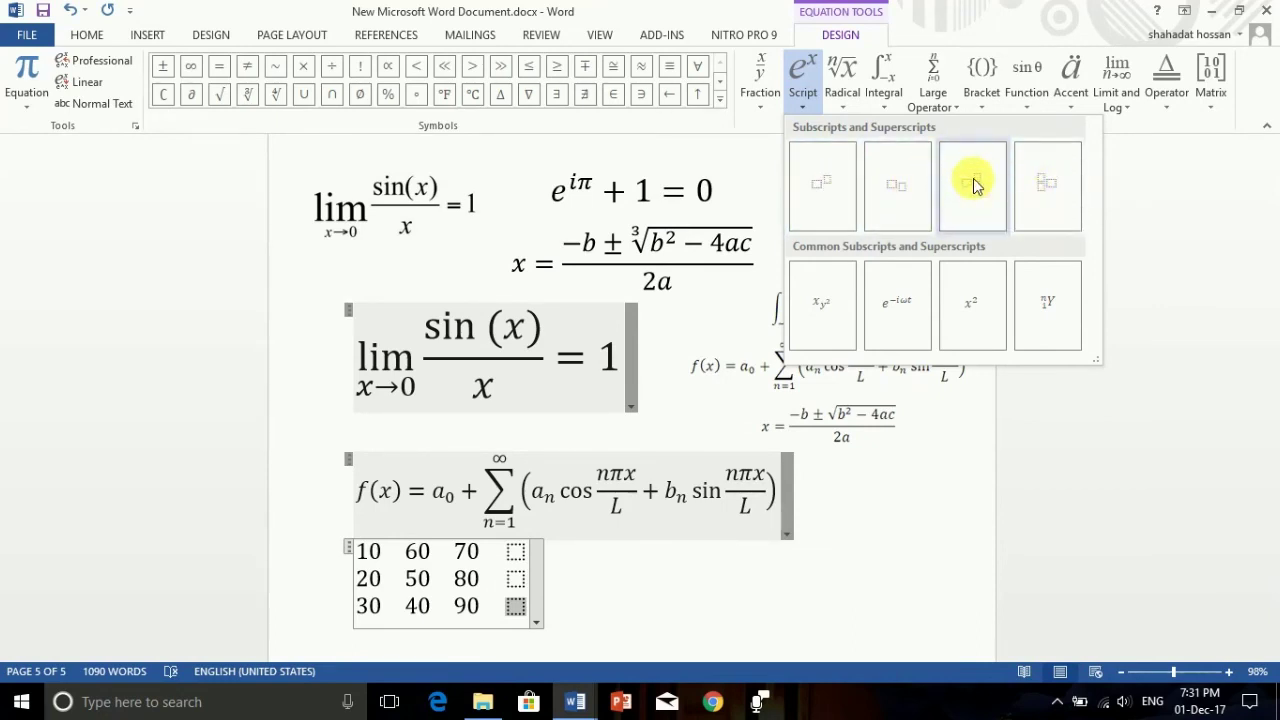
pyautogui.click(518, 578)
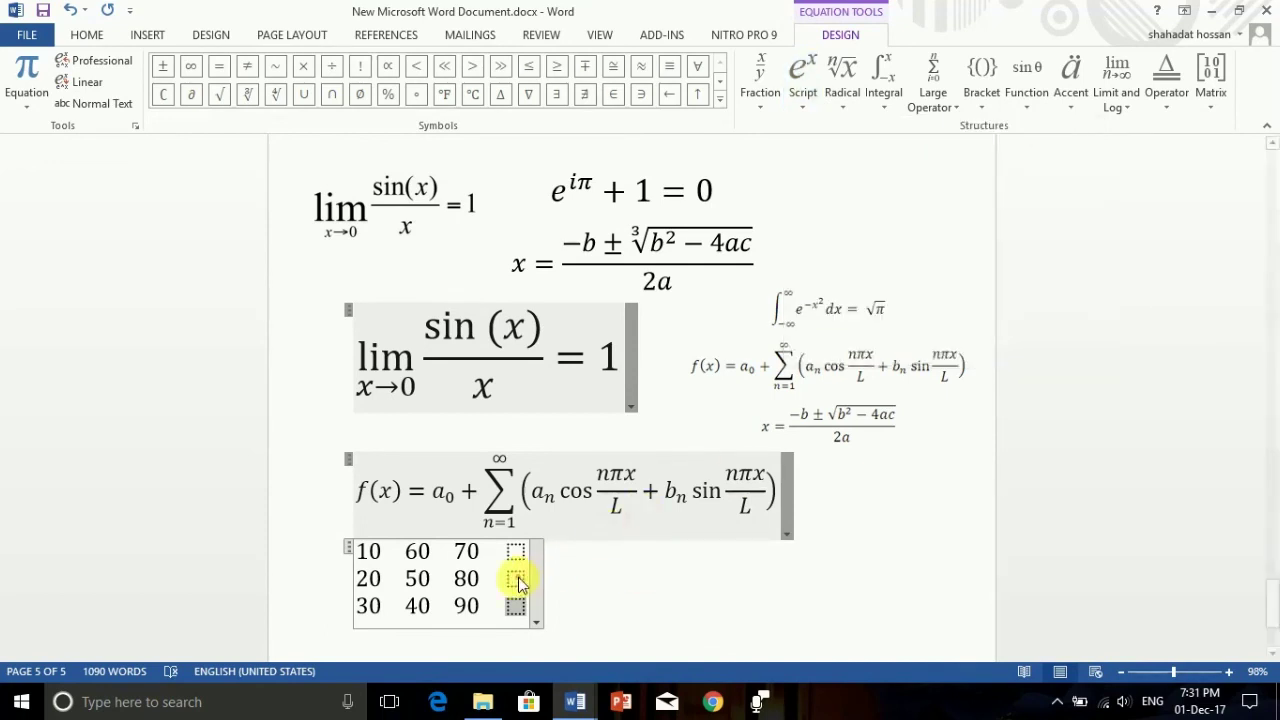
pyautogui.press('Down')
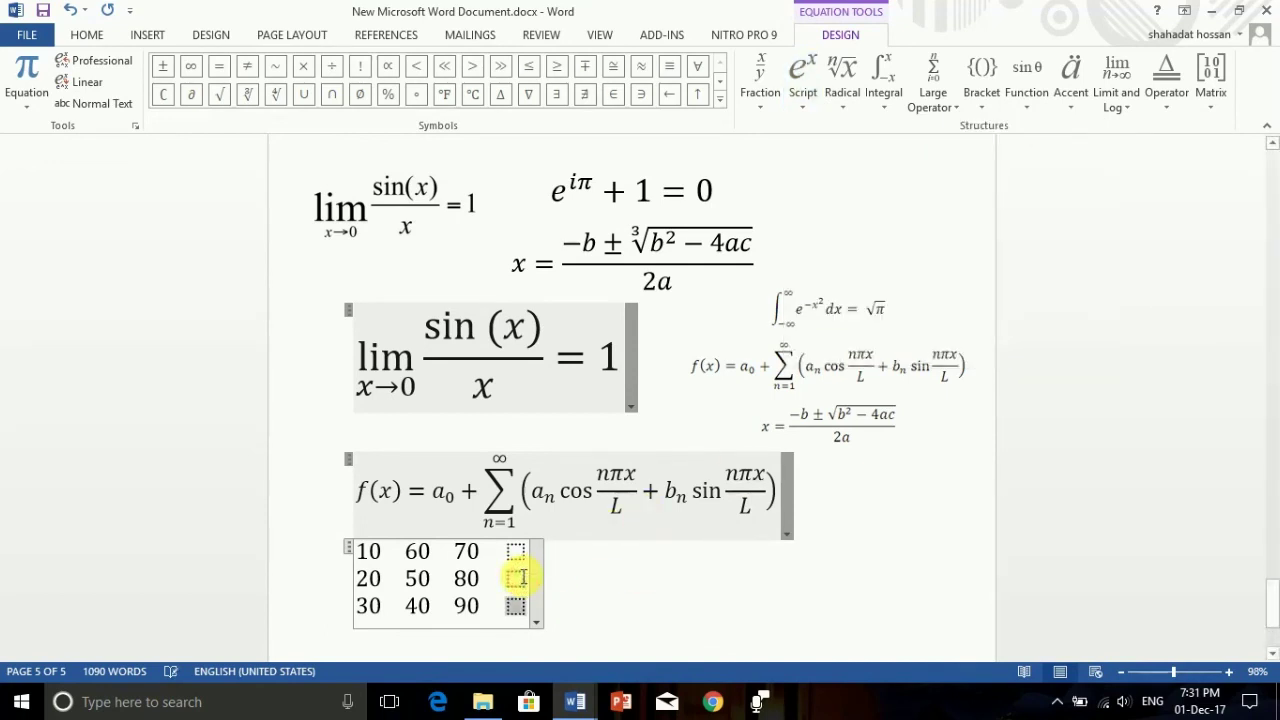
pyautogui.click(803, 80)
# Add f with superscript x and subscript z beside the matrix's second row, enlarging it to 27.
pyautogui.click(987, 188)
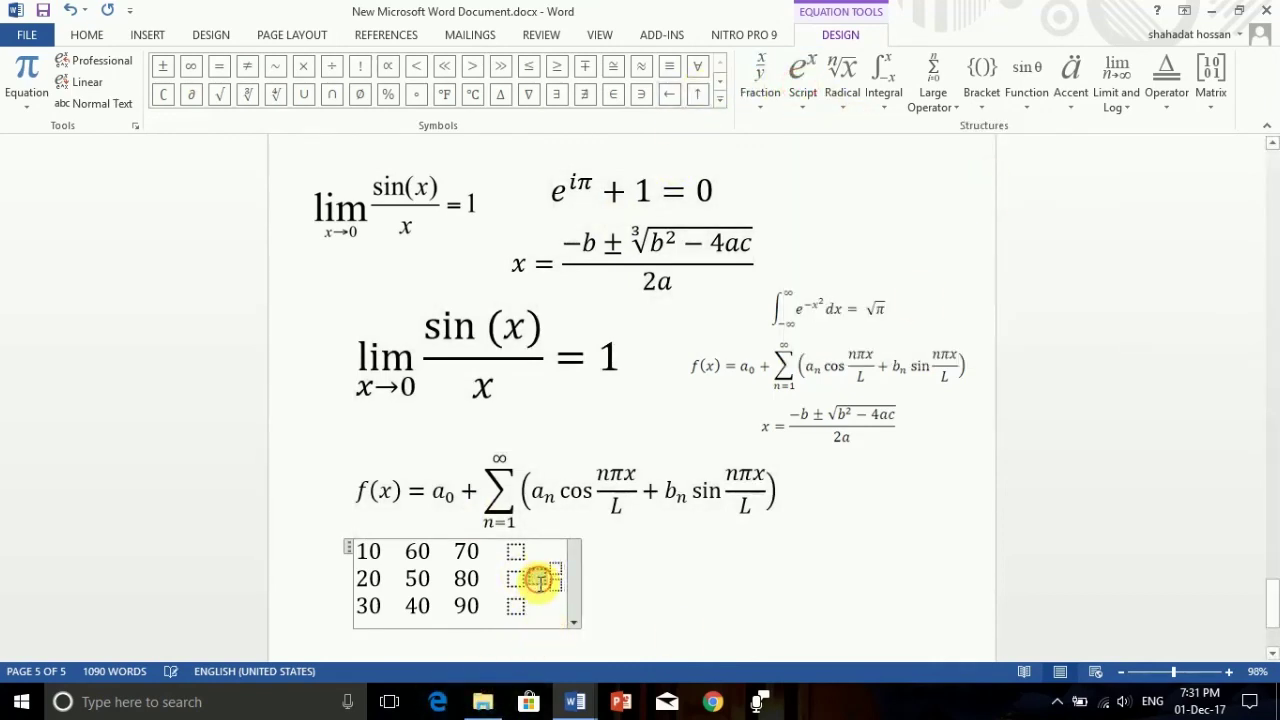
pyautogui.write('f')
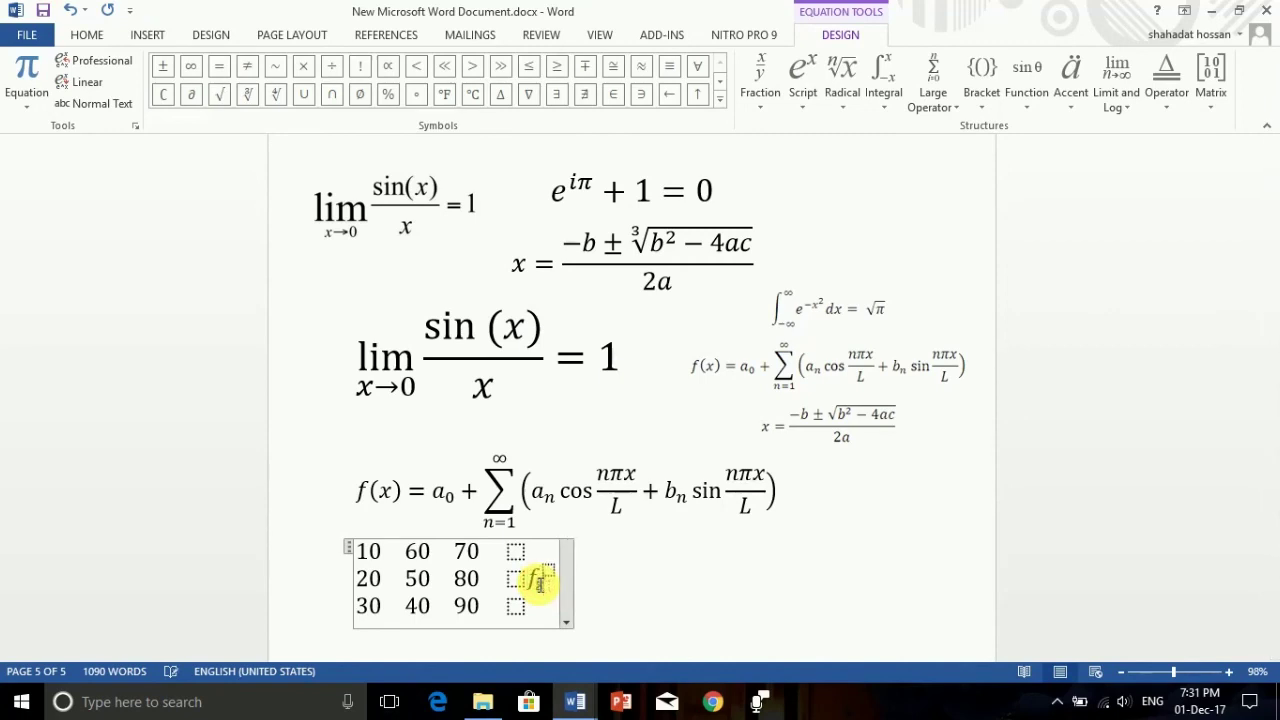
pyautogui.click(539, 582)
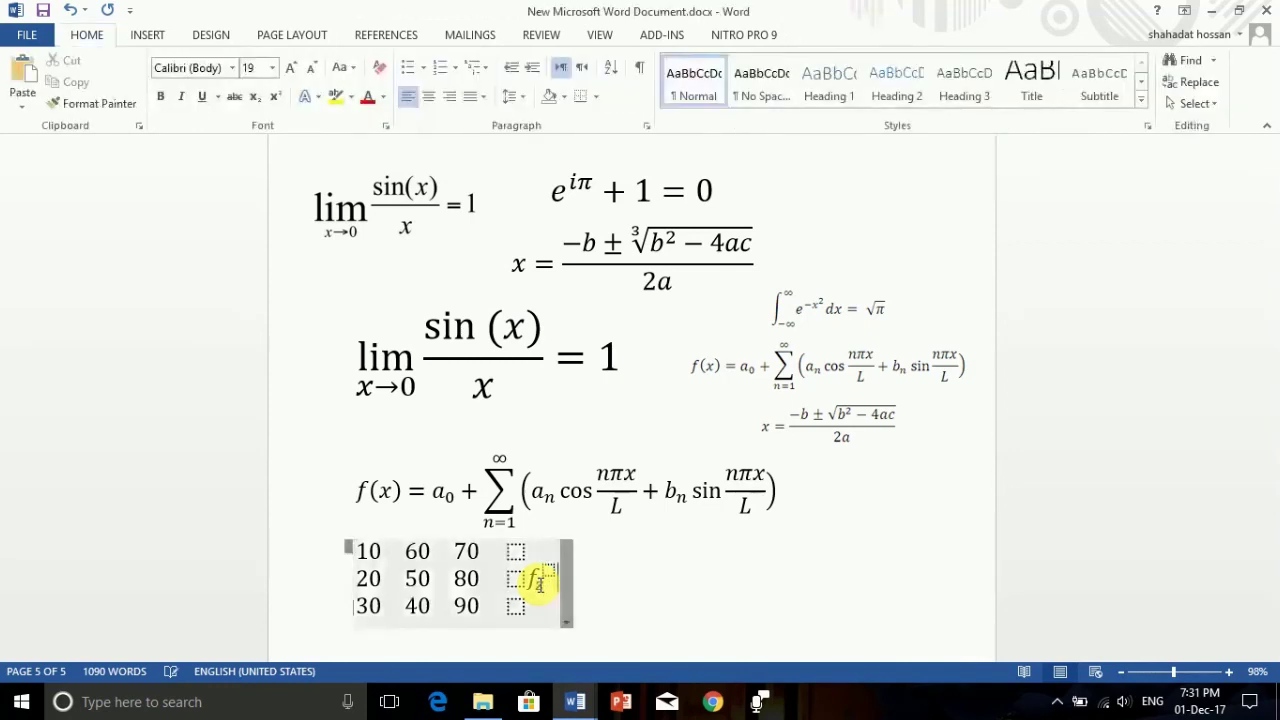
pyautogui.click(539, 582)
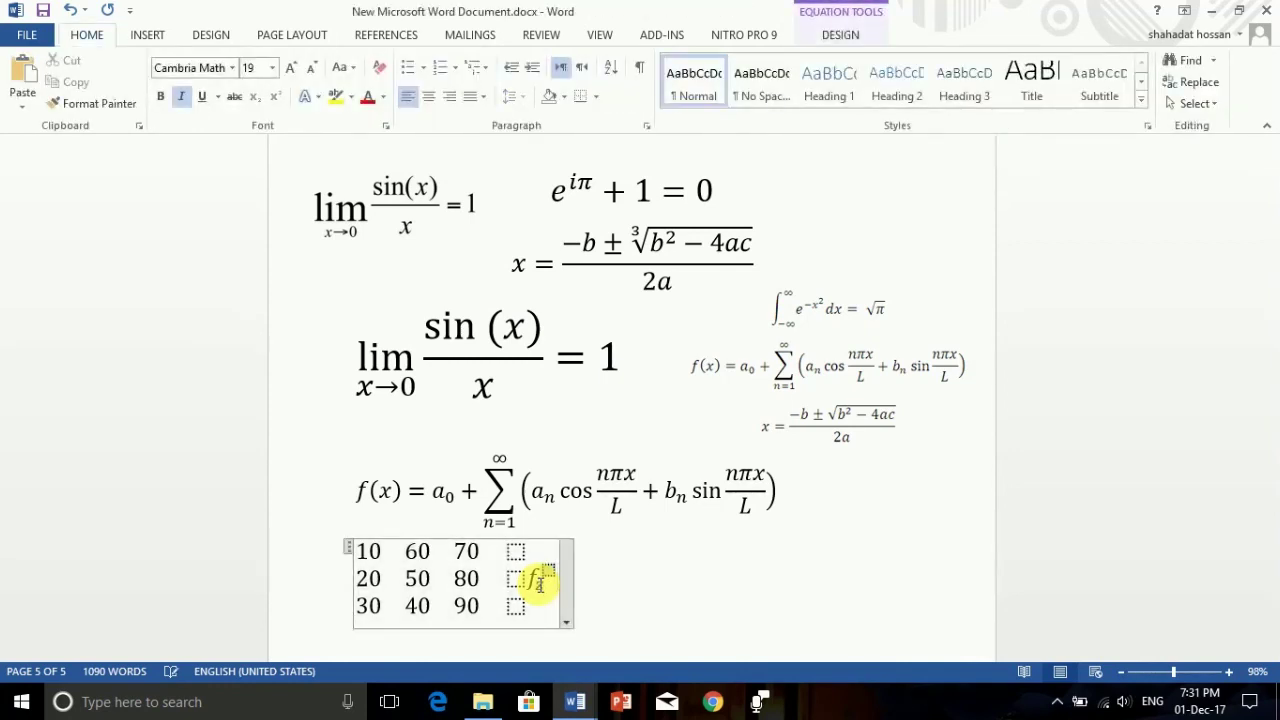
pyautogui.write('_z^x')
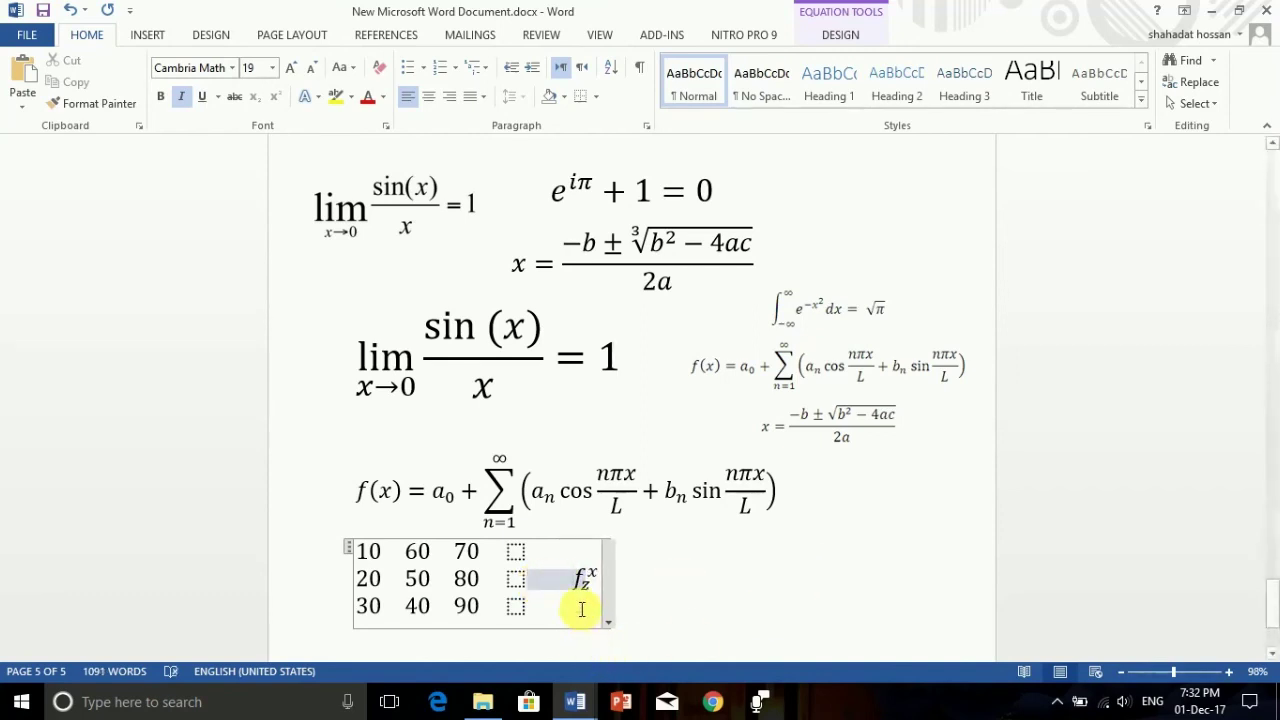
pyautogui.click(582, 607)
pyautogui.click(583, 590)
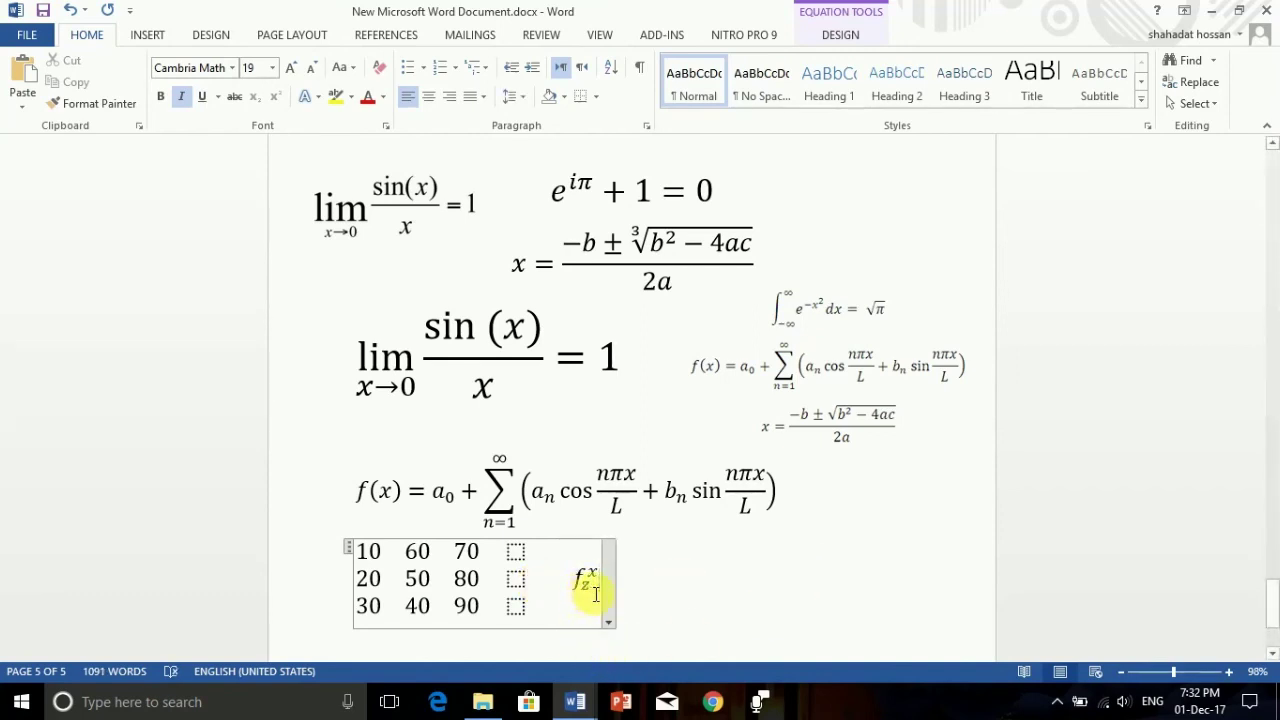
pyautogui.scroll(-5, 595, 597)
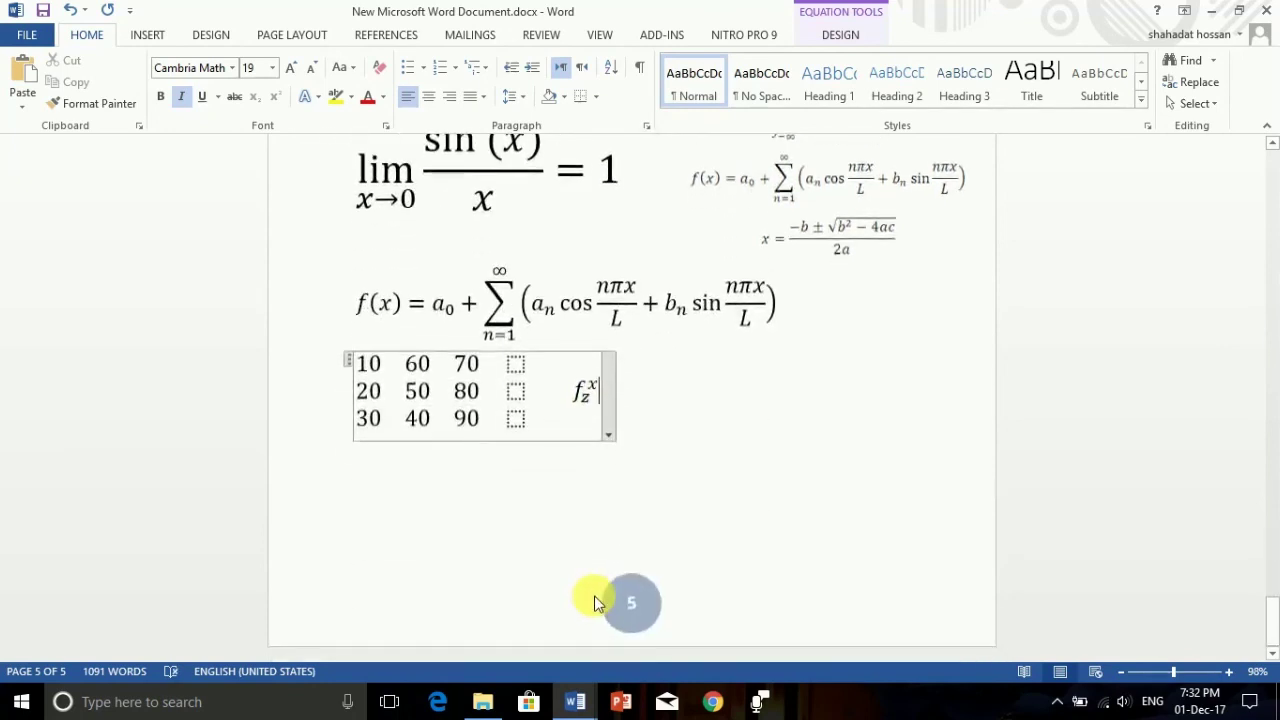
pyautogui.hotkey('ctrl', ']')
pyautogui.hotkey('ctrl', ']')
pyautogui.hotkey('ctrl', ']')
pyautogui.hotkey('ctrl', ']')
pyautogui.hotkey('ctrl', ']')
pyautogui.hotkey('ctrl', ']')
pyautogui.hotkey('ctrl', ']')
pyautogui.hotkey('ctrl', ']')
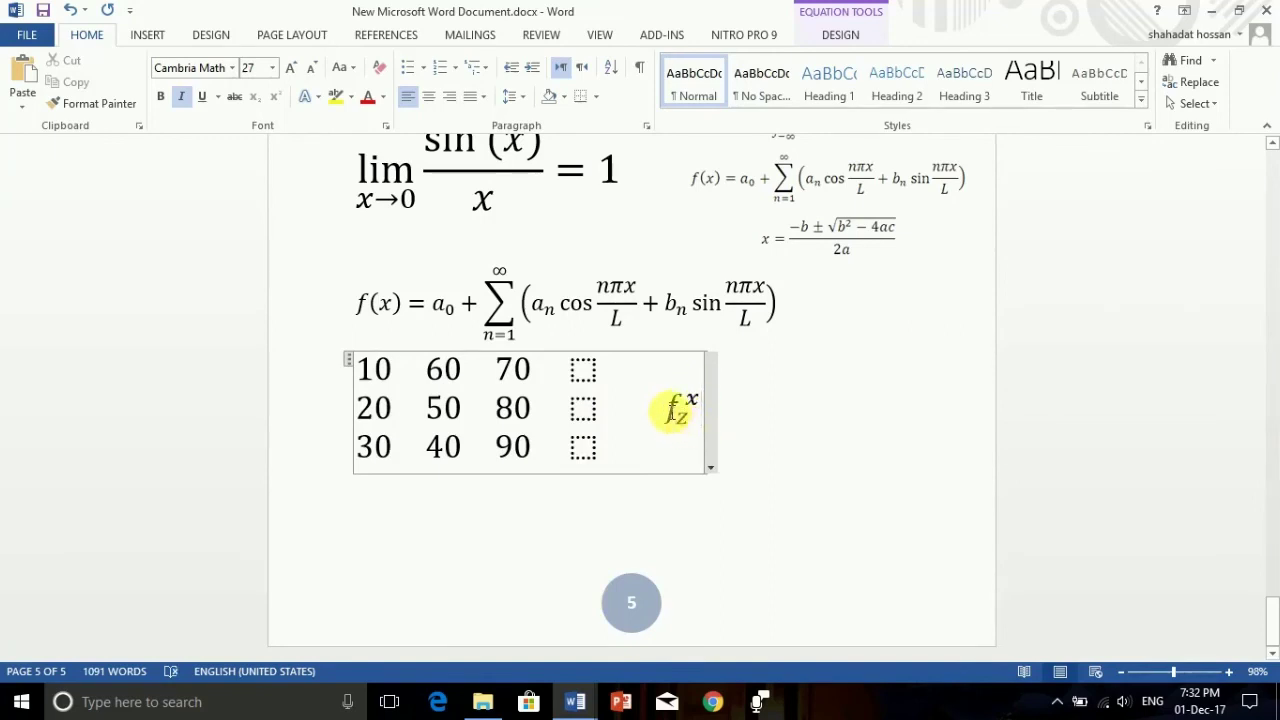
# Insert a Radical with Degree after the f term and type 3.
pyautogui.click(838, 34)
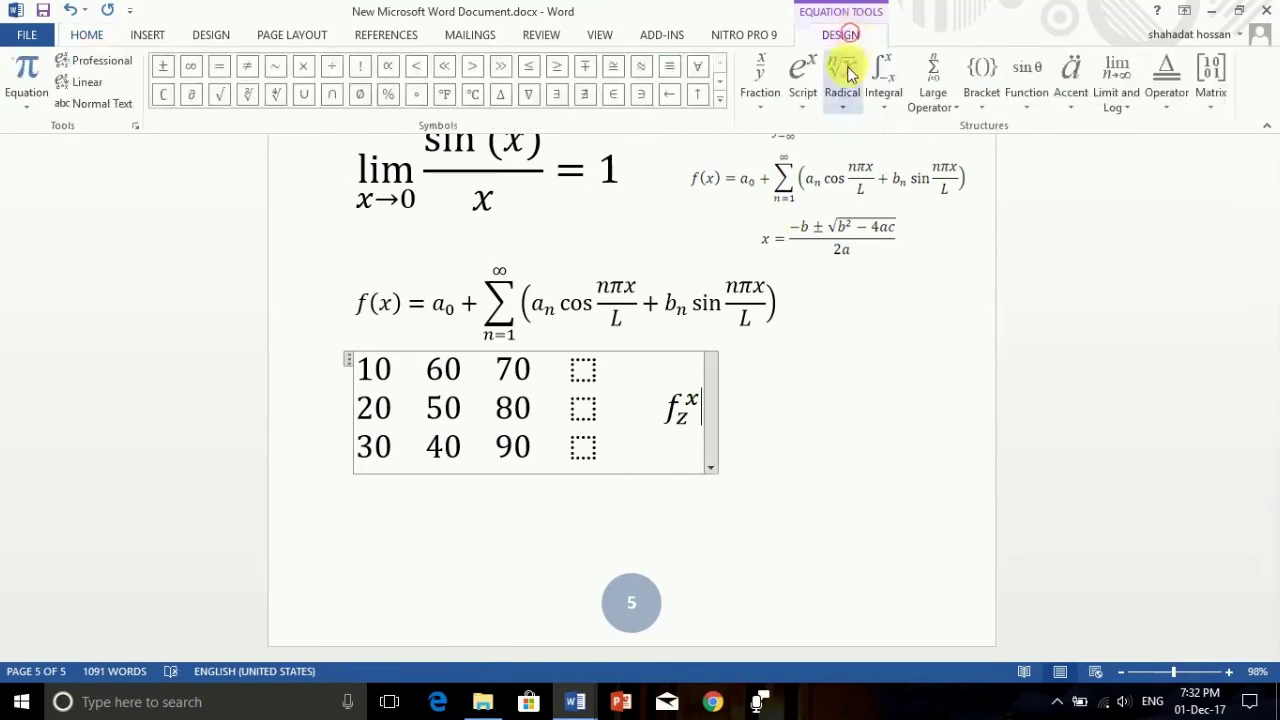
pyautogui.click(804, 108)
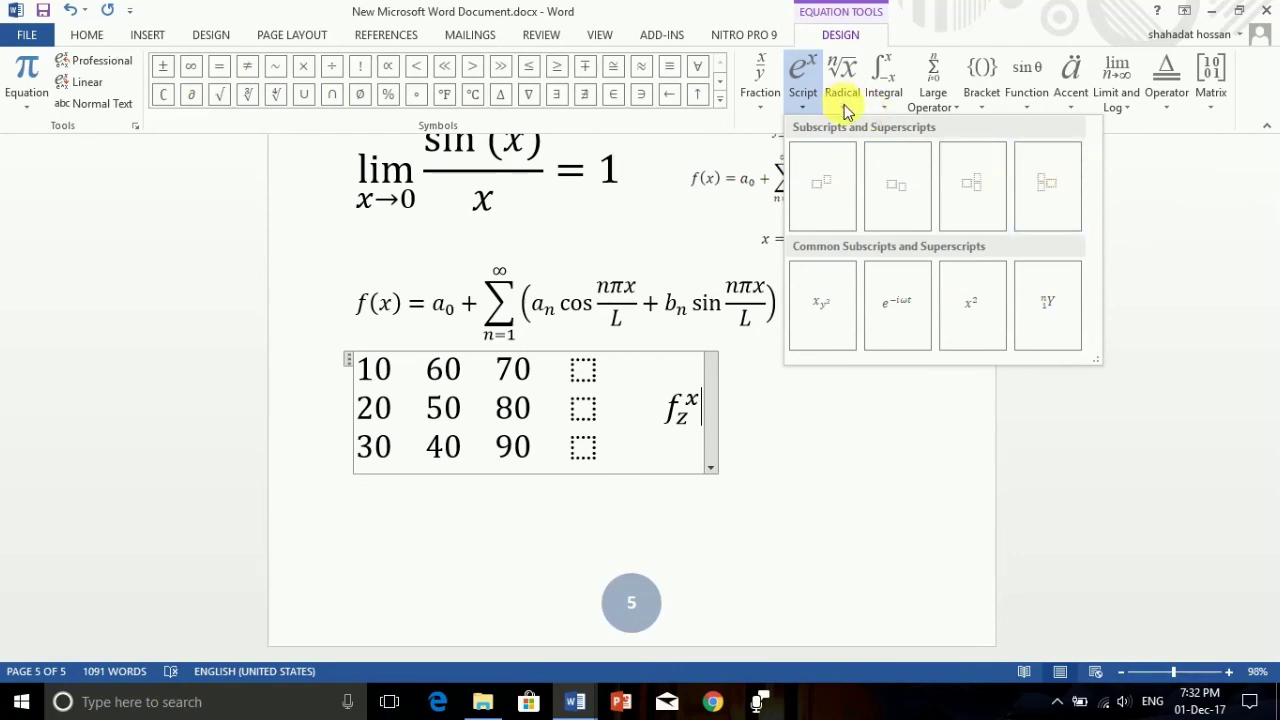
pyautogui.click(844, 104)
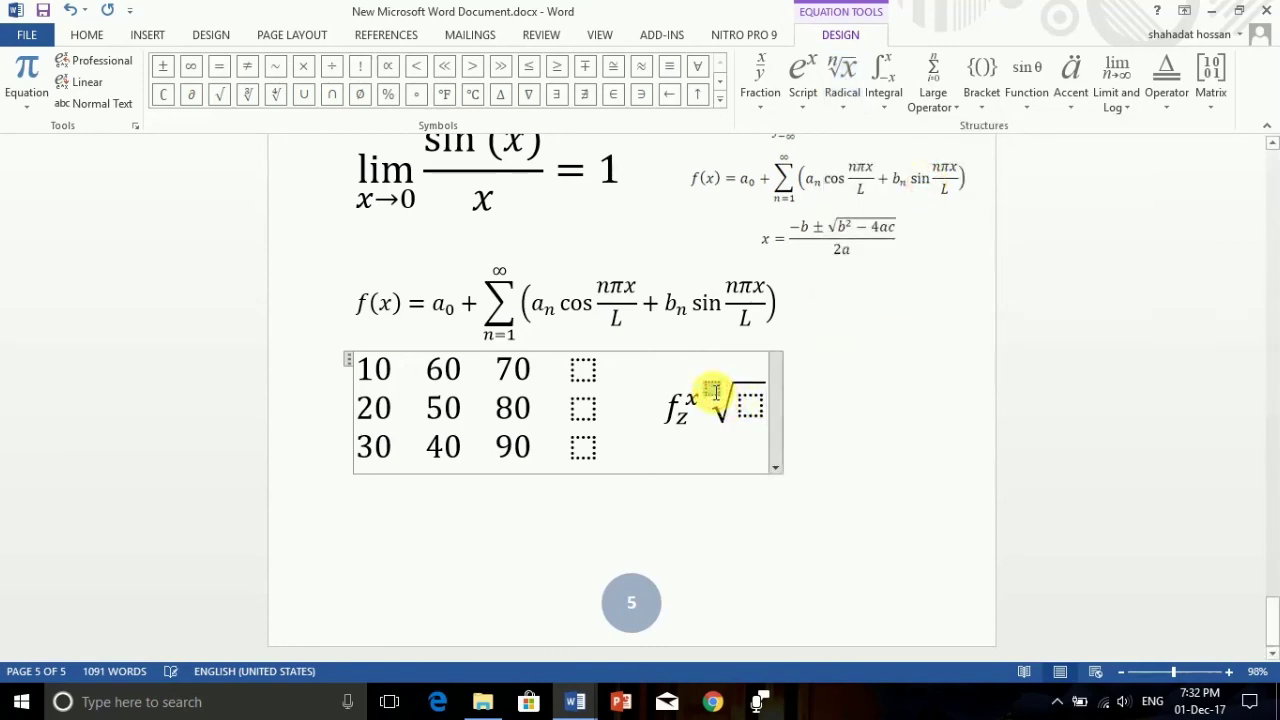
pyautogui.write('3')
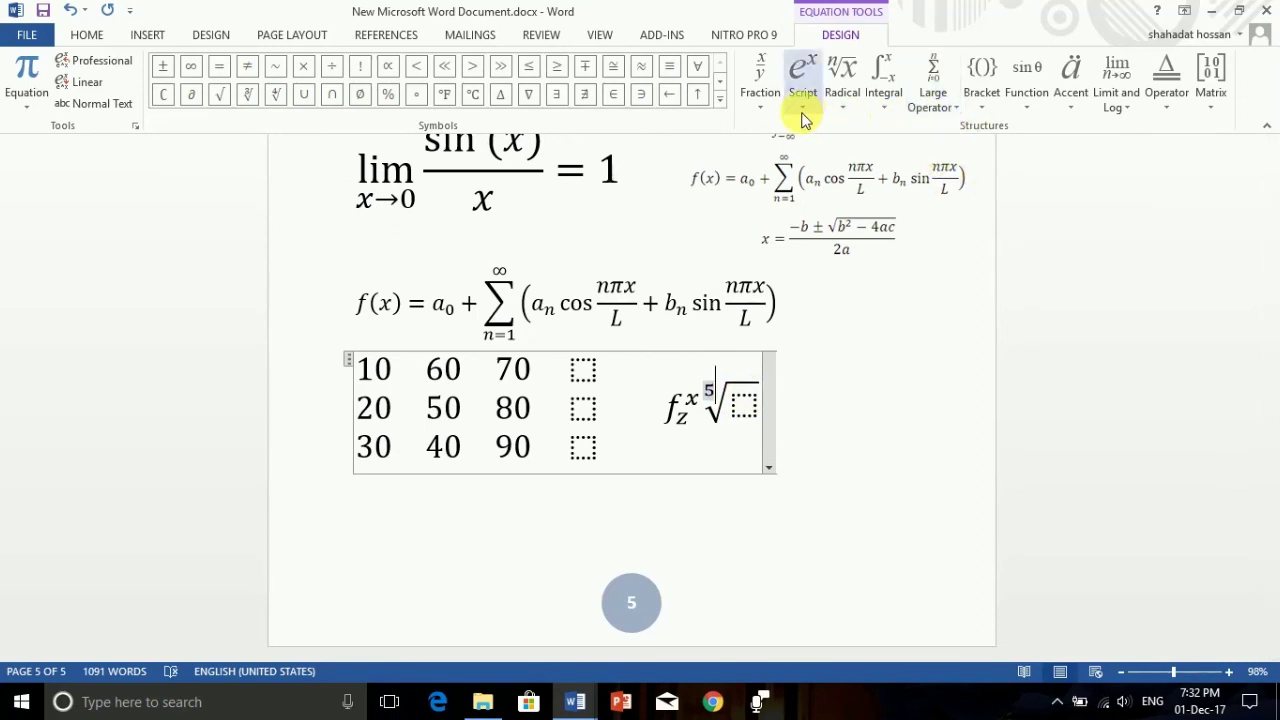
pyautogui.click(847, 103)
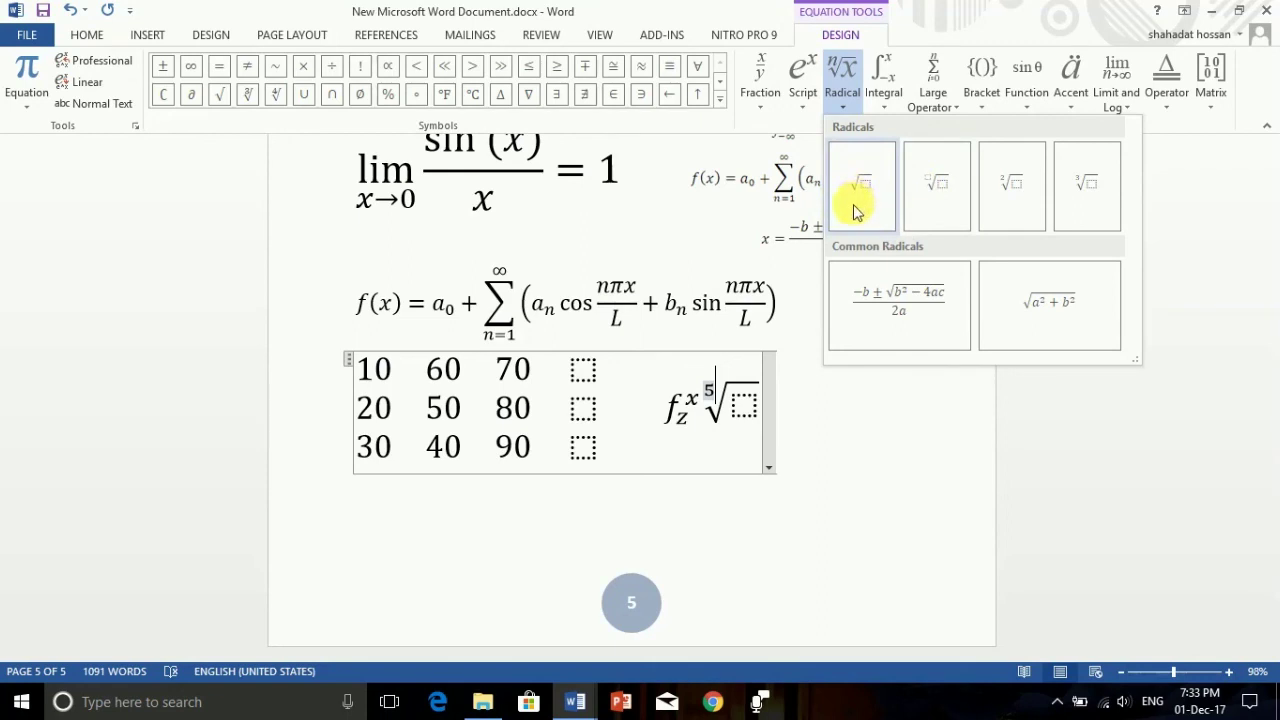
pyautogui.click(886, 102)
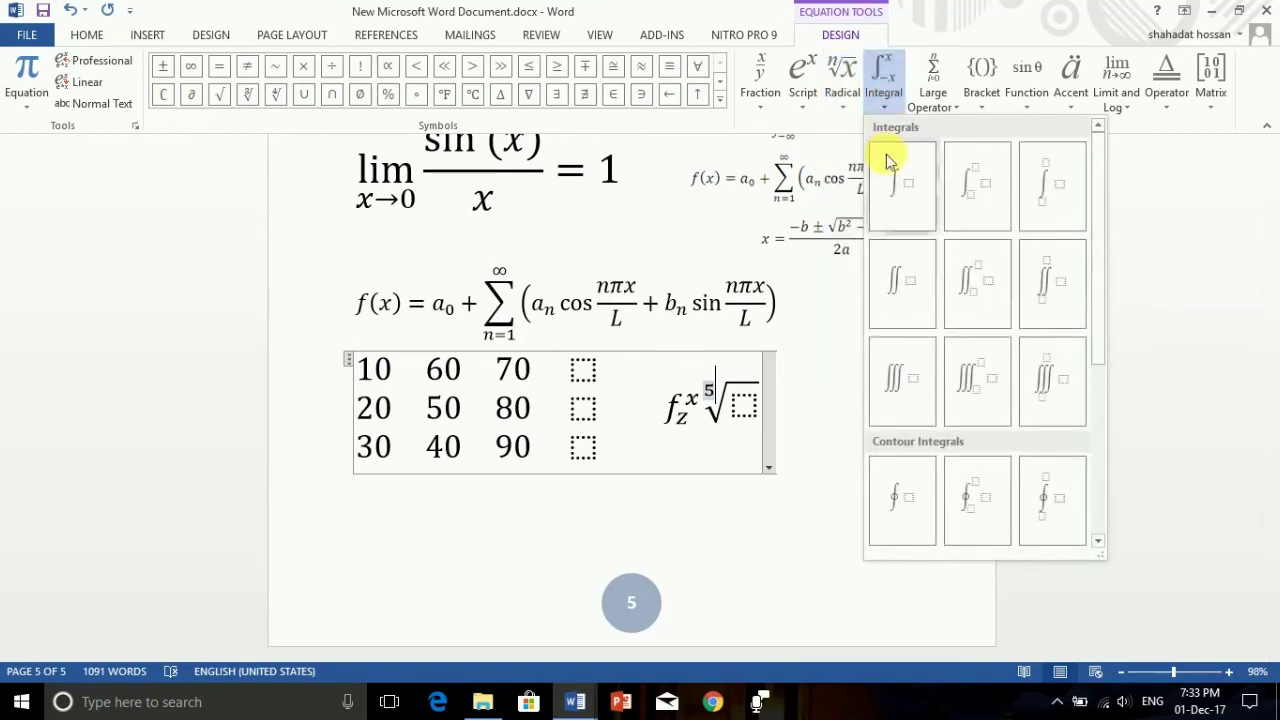
pyautogui.scroll(2, 743, 262)
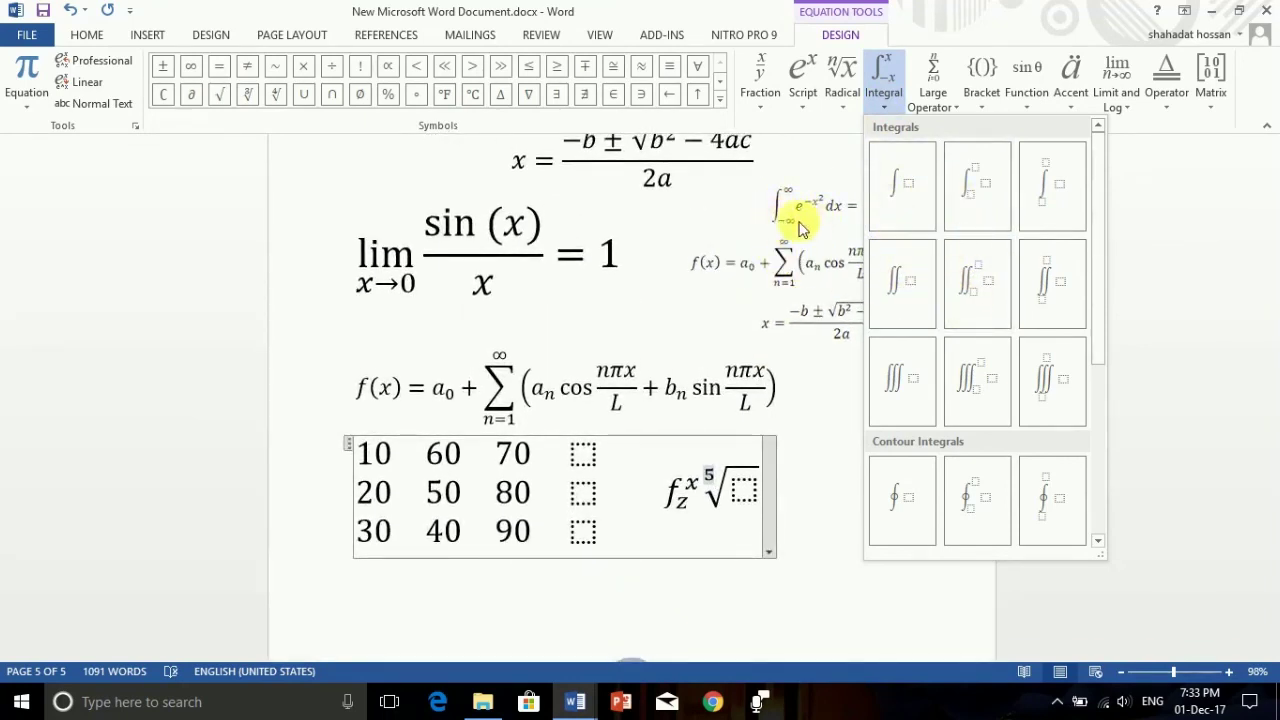
pyautogui.click(709, 220)
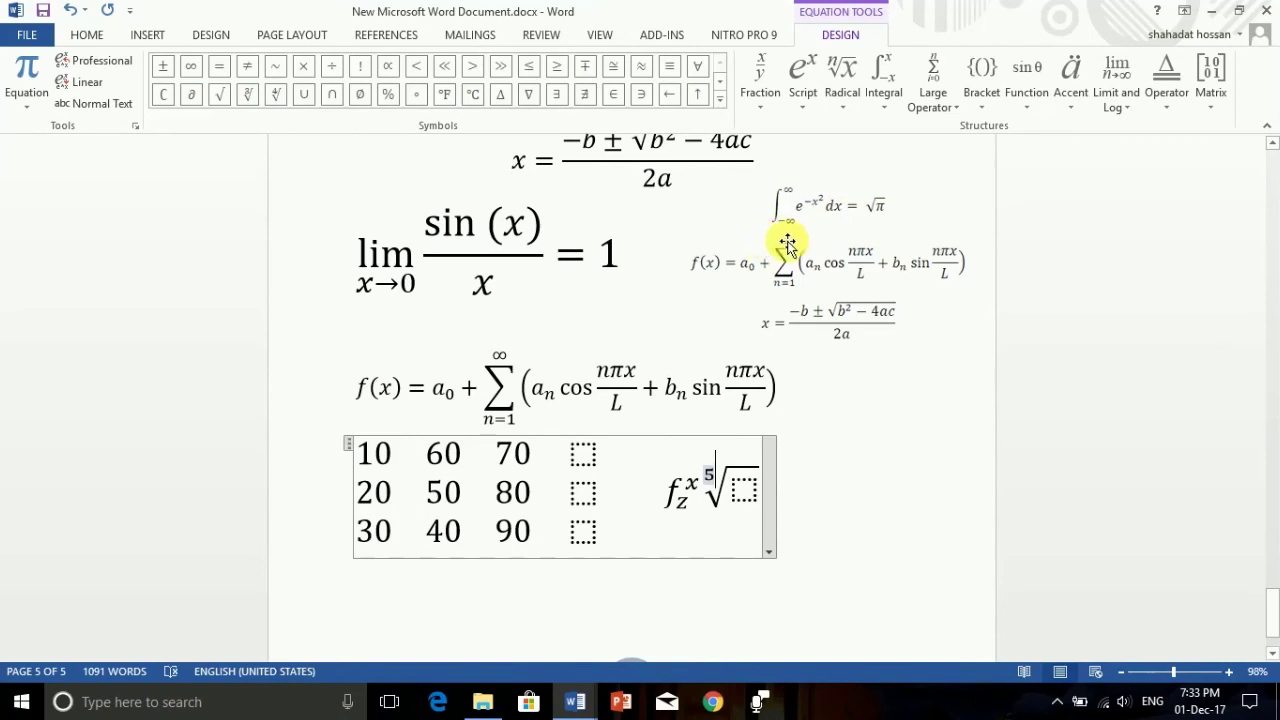
pyautogui.scroll(-2, 650, 520)
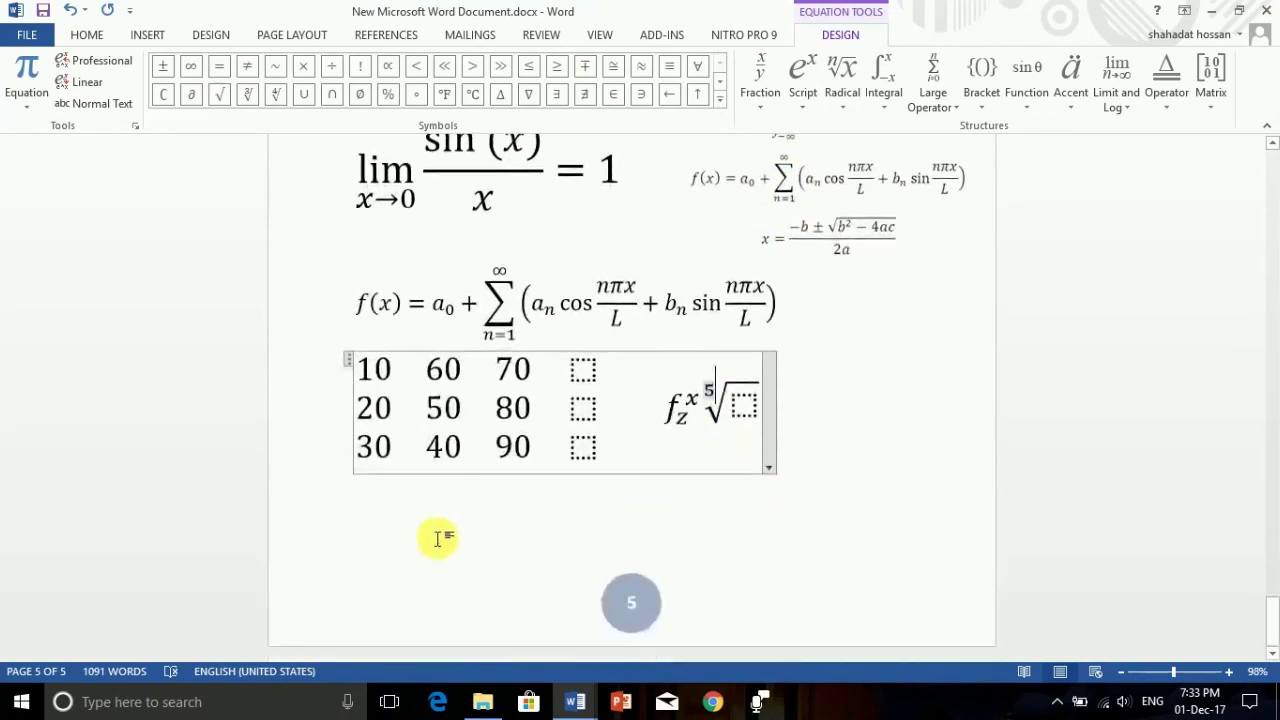
pyautogui.click(437, 538)
pyautogui.click(620, 425)
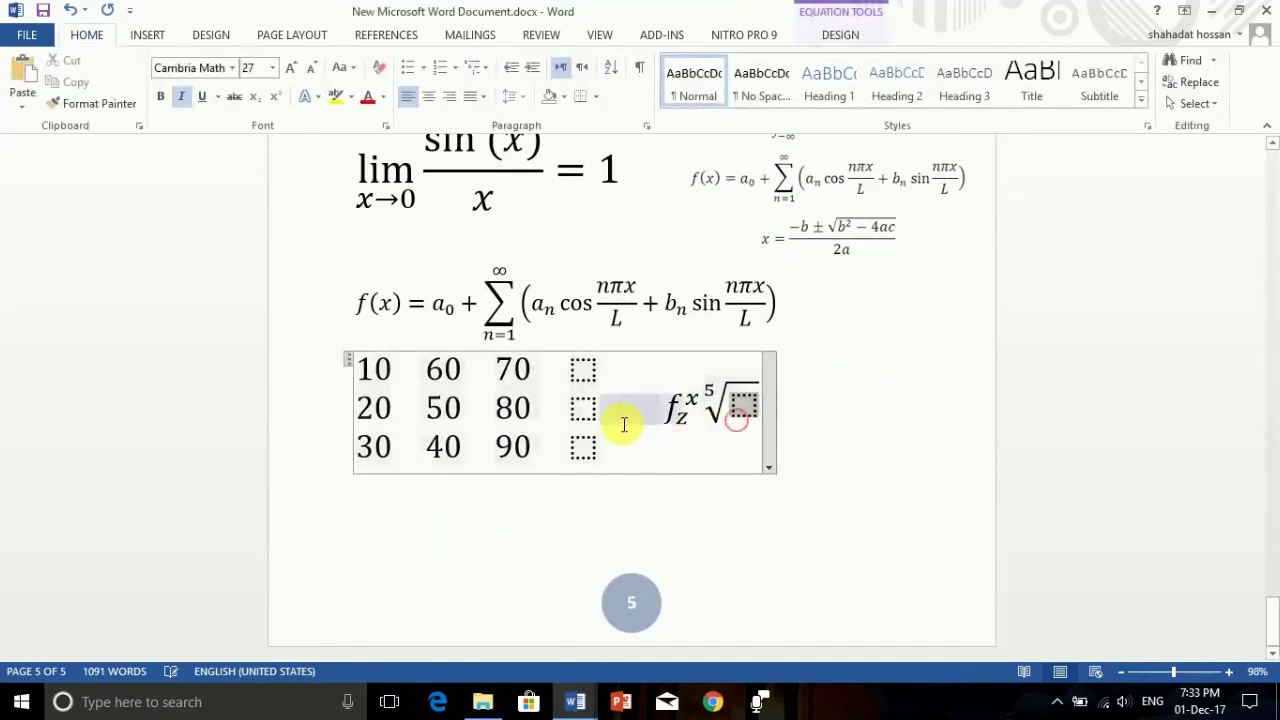
# Shrink the matrix equation to size 10 and switch it to centred display.
pyautogui.hotkey('ctrl', 'shift', ',')
pyautogui.hotkey('ctrl', 'shift', ',')
pyautogui.hotkey('ctrl', 'shift', ',')
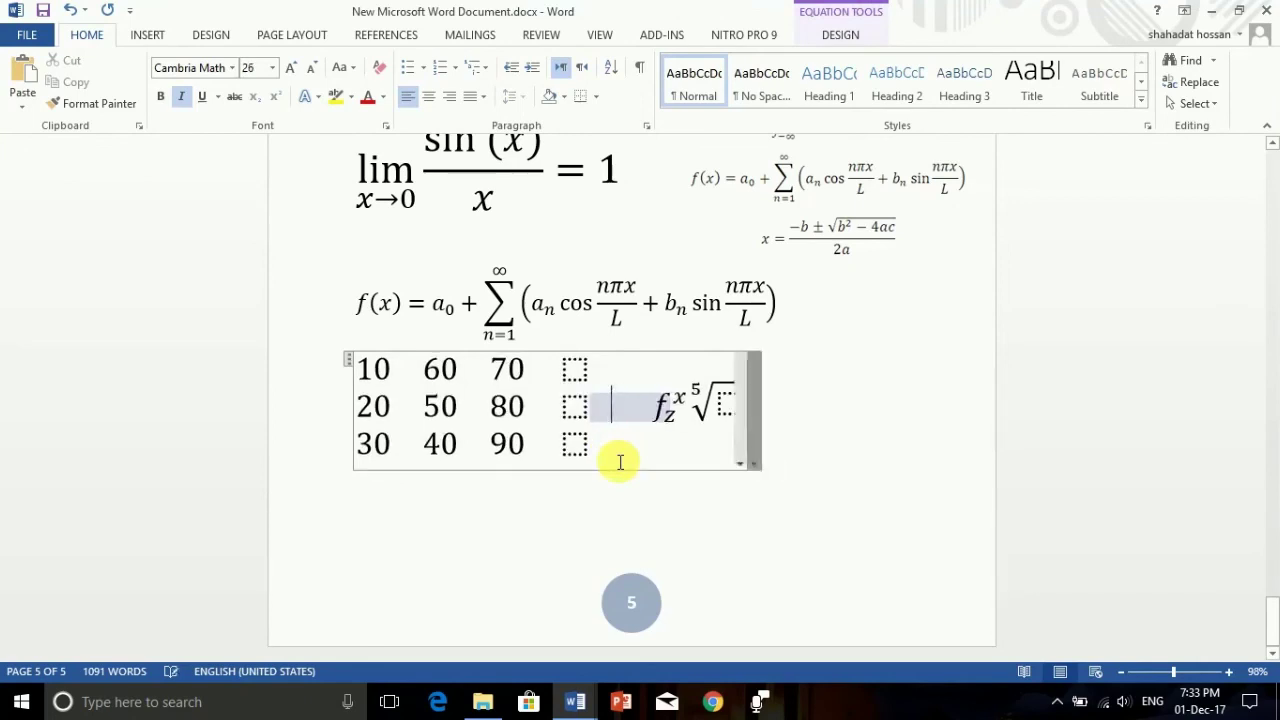
pyautogui.hotkey('ctrl', 'shift', ',')
pyautogui.hotkey('ctrl', 'shift', ',')
pyautogui.hotkey('ctrl', 'shift', ',')
pyautogui.hotkey('ctrl', 'shift', ',')
pyautogui.hotkey('ctrl', 'shift', ',')
pyautogui.hotkey('ctrl', 'shift', ',')
pyautogui.hotkey('ctrl', 'shift', ',')
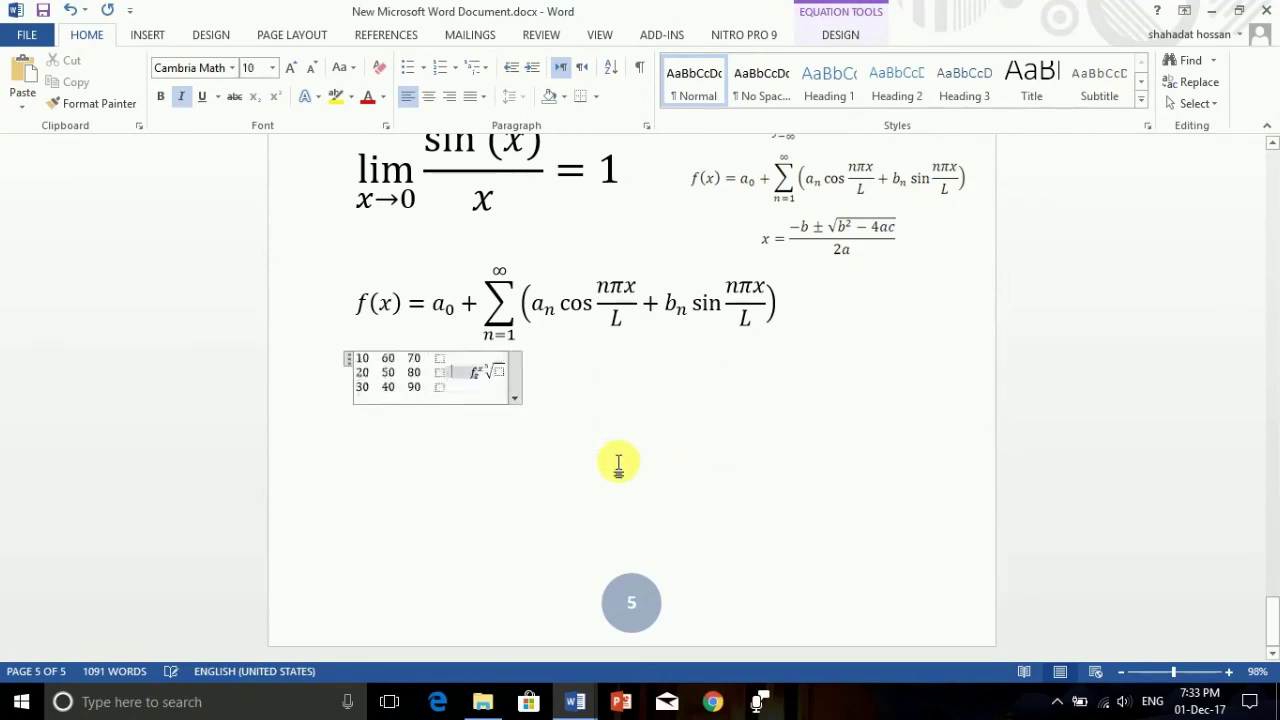
pyautogui.click(581, 389)
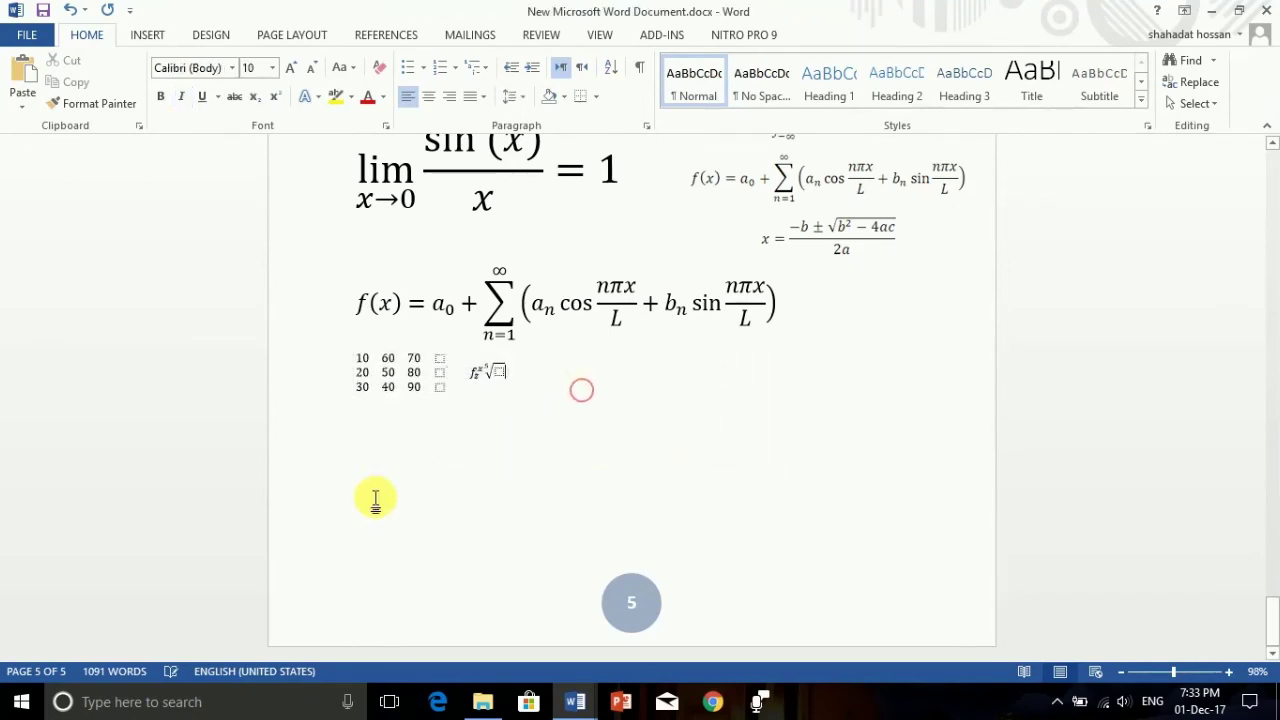
pyautogui.doubleClick(358, 429)
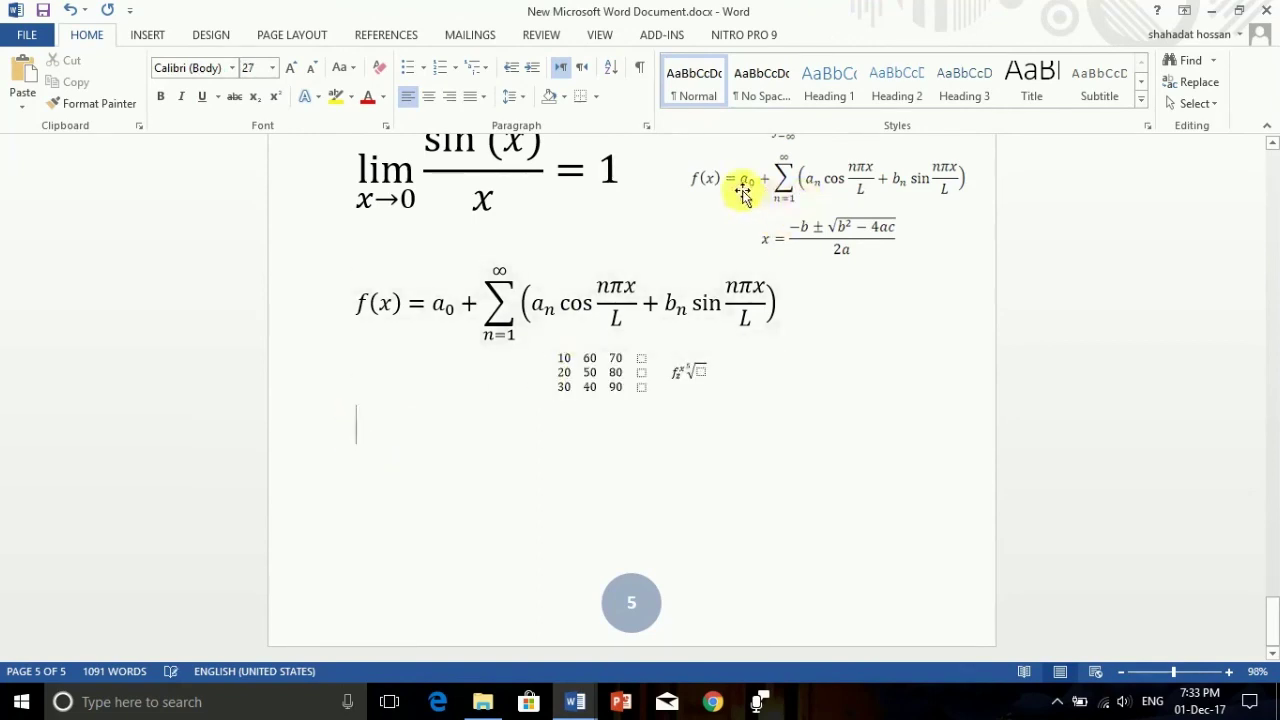
# Insert a new blank equation on a fresh line below the matrix.
pyautogui.scroll(1, 760, 205)
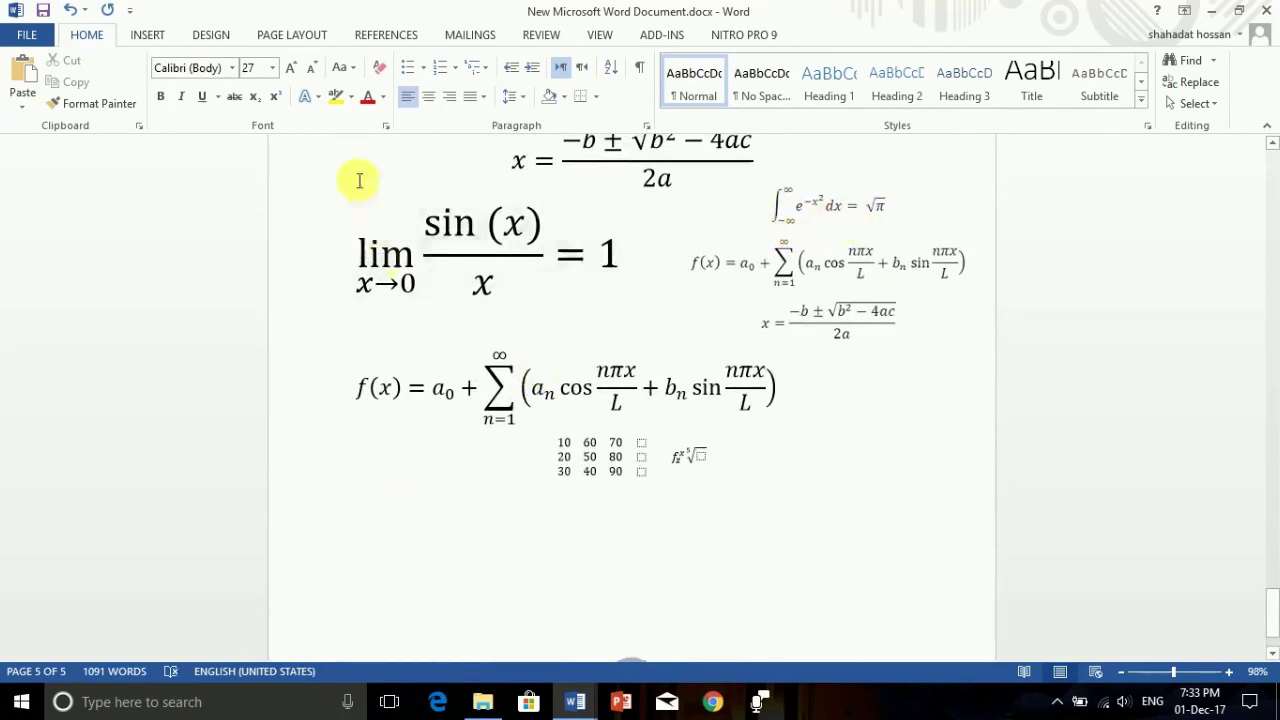
pyautogui.click(147, 35)
pyautogui.click(1143, 60)
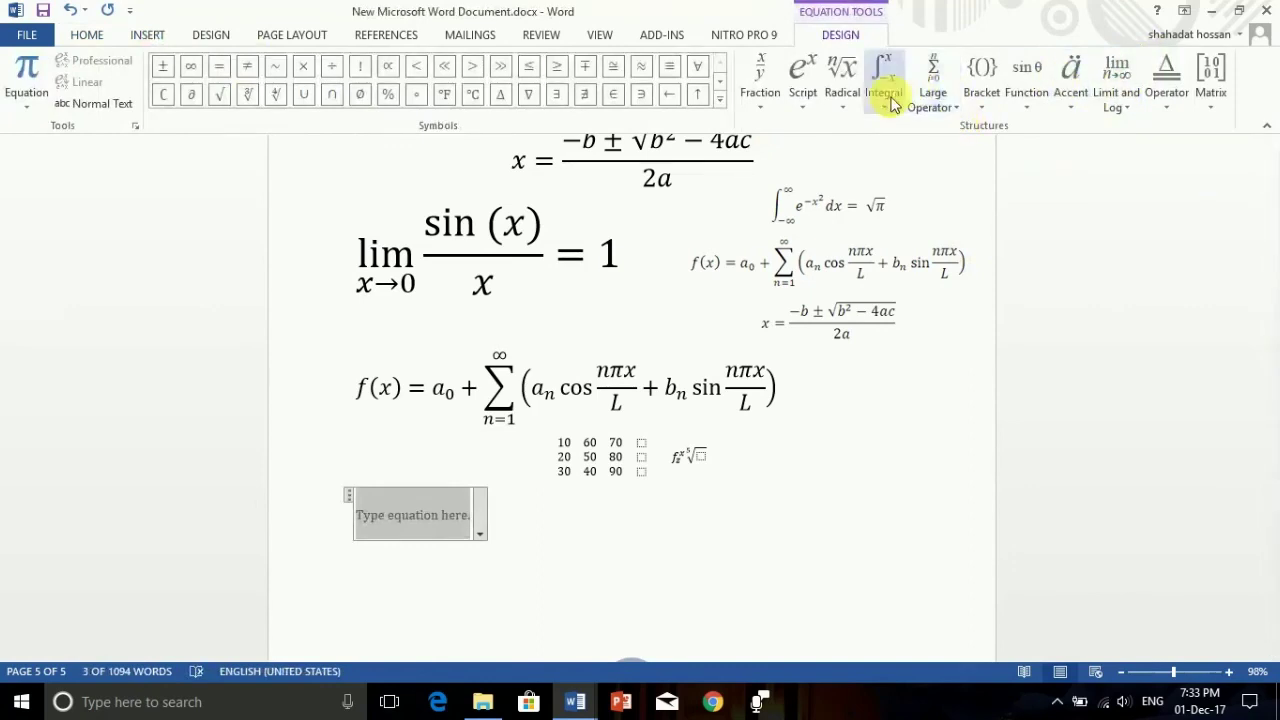
# Insert an integral with limits from −∞ to ∞.
pyautogui.click(895, 108)
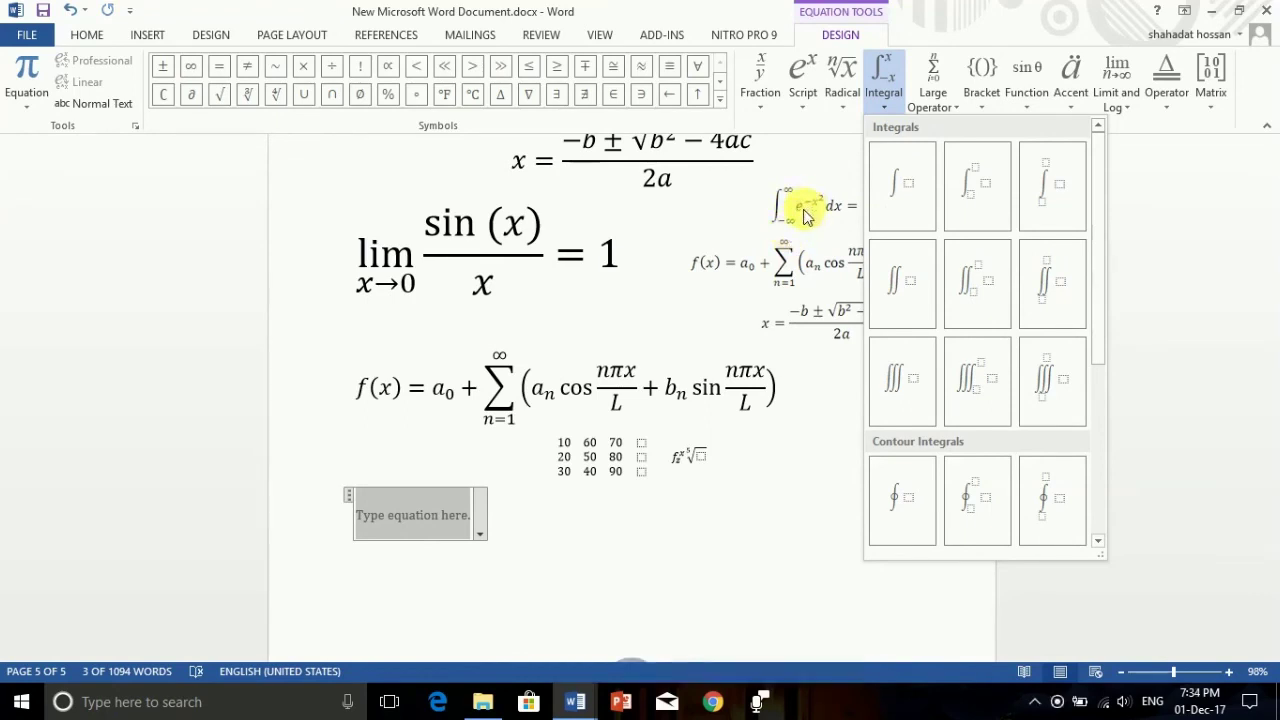
pyautogui.click(967, 180)
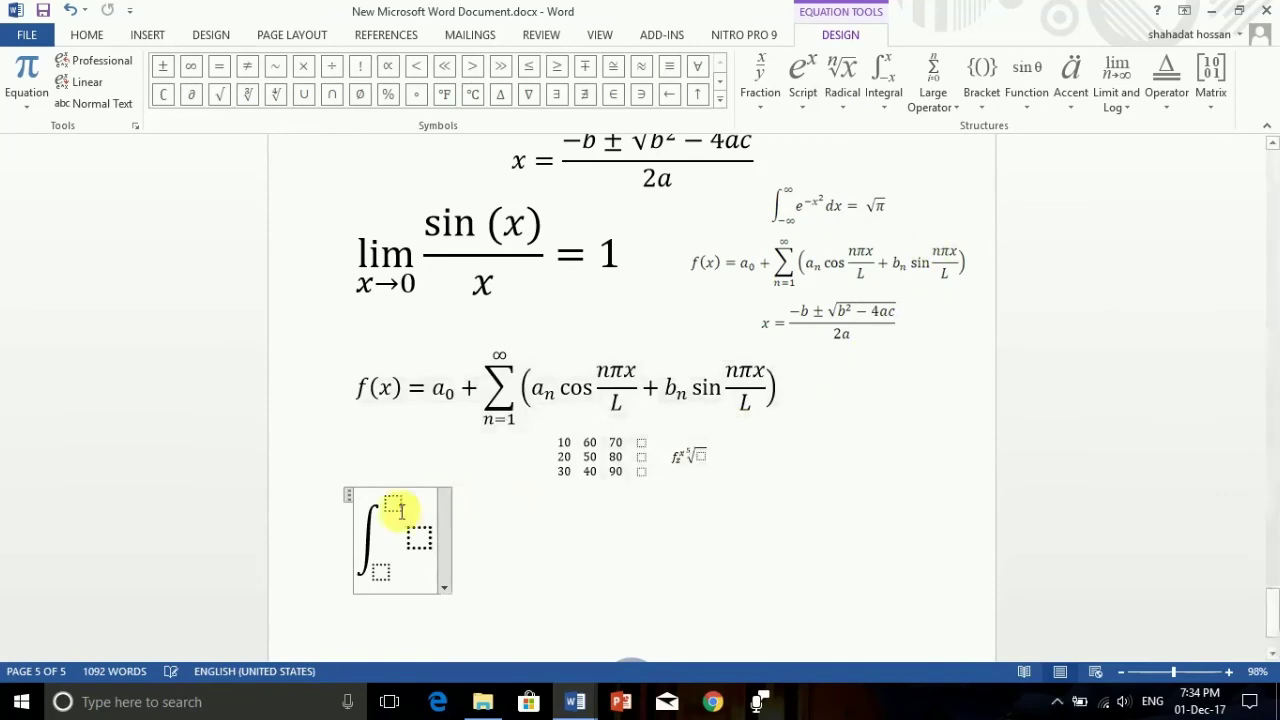
pyautogui.click(395, 503)
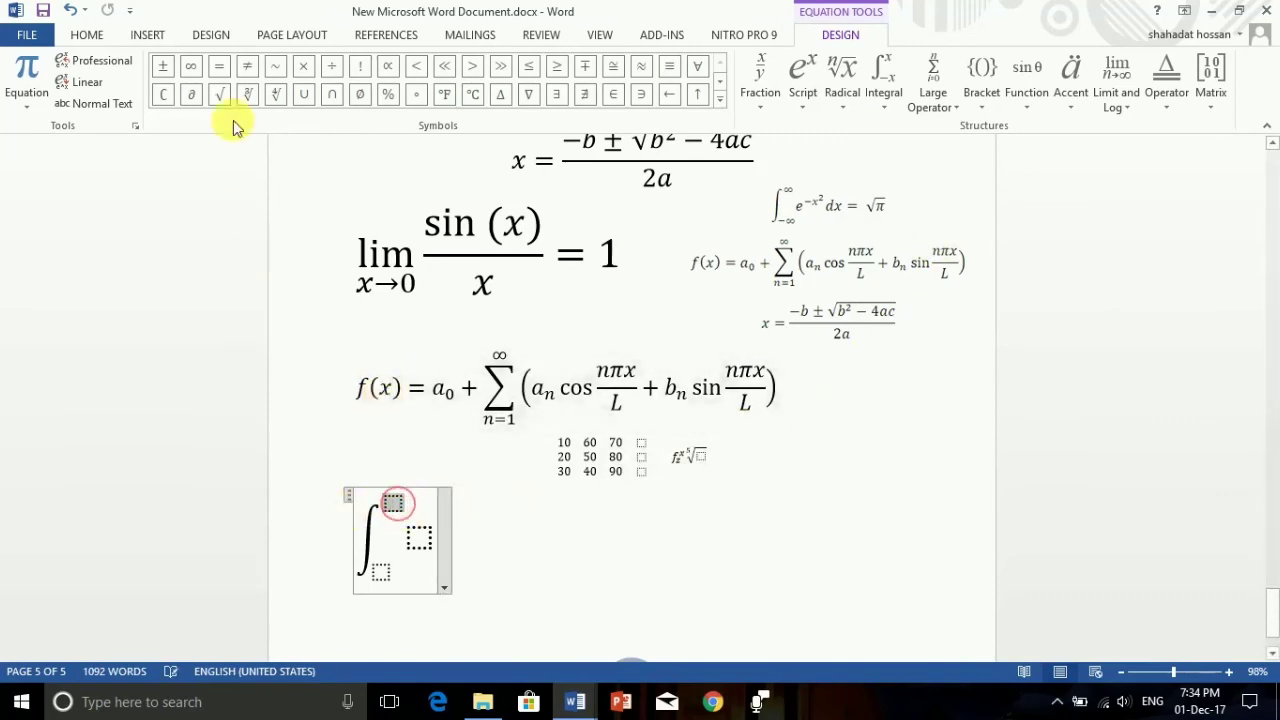
pyautogui.click(189, 68)
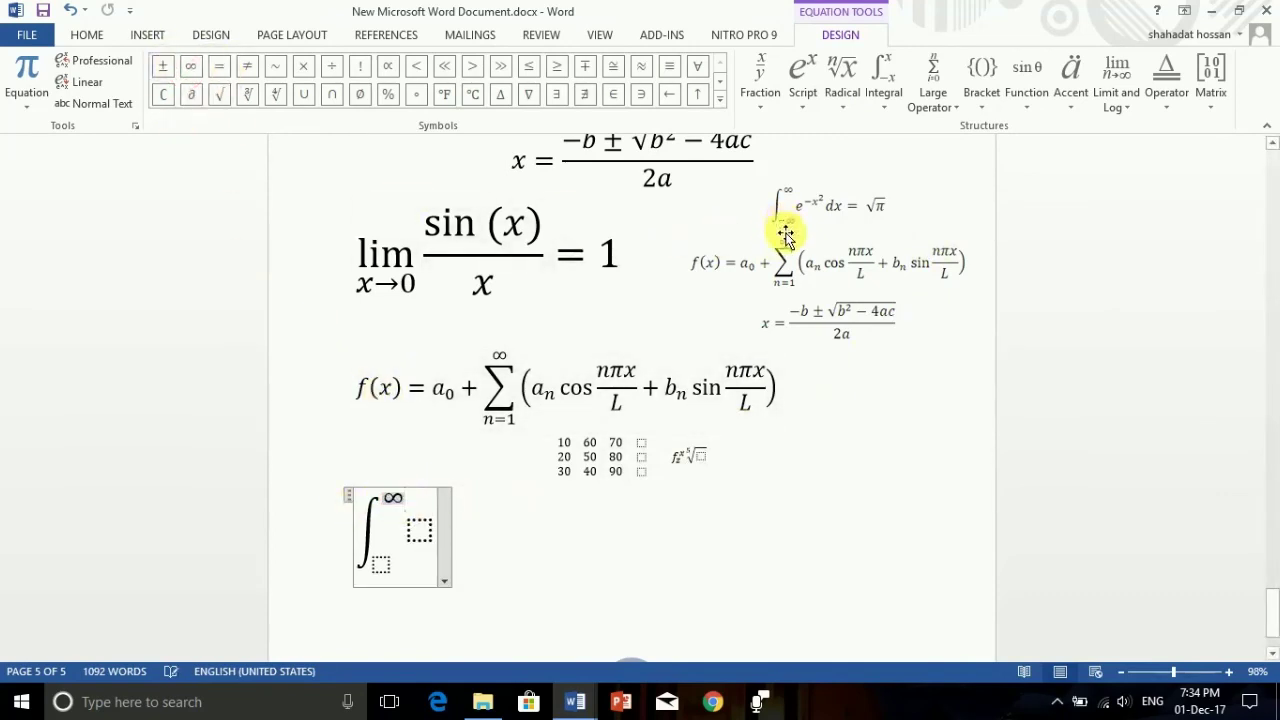
pyautogui.click(378, 560)
pyautogui.write('-')
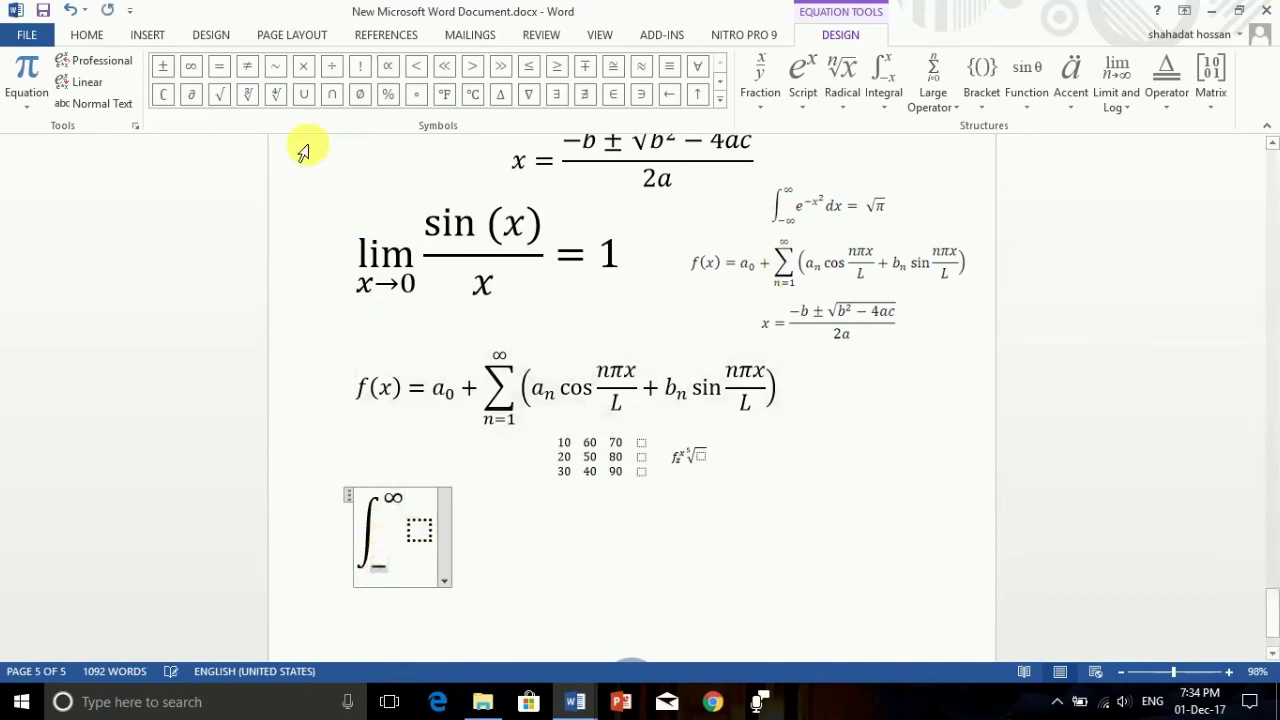
pyautogui.click(190, 68)
# Fill the integrand with e raised to the power −x.
pyautogui.click(421, 530)
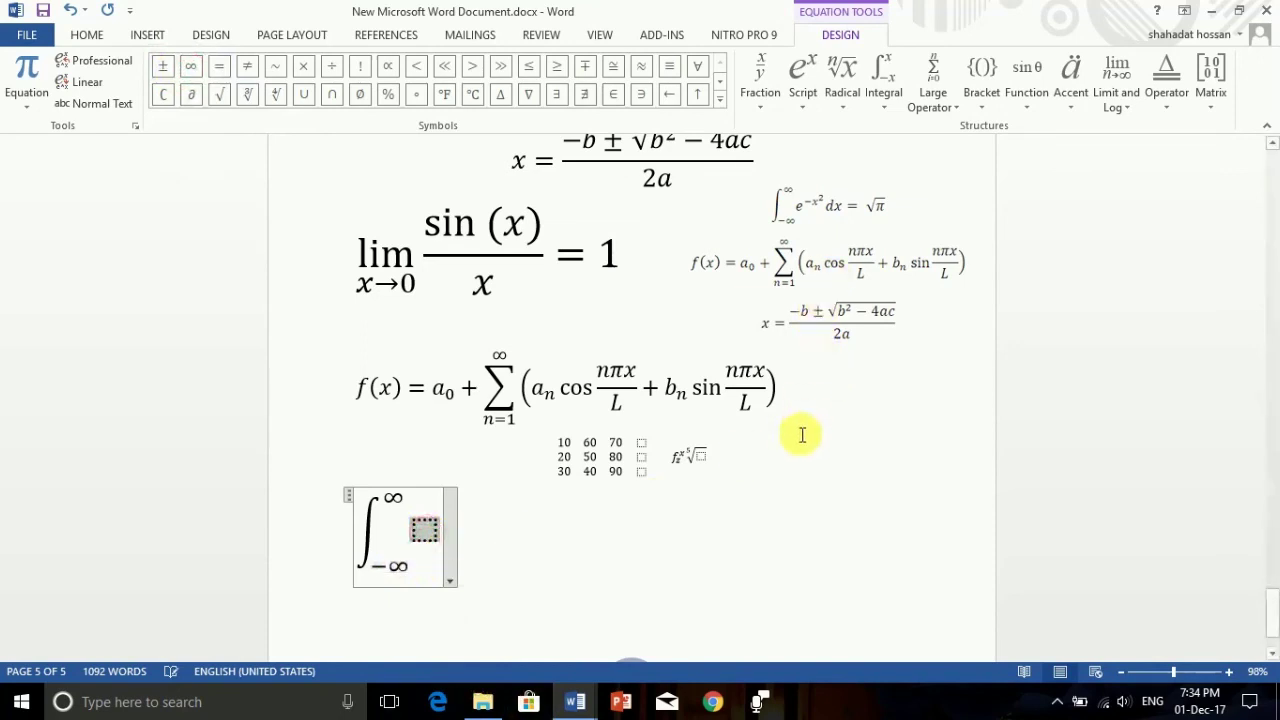
pyautogui.write('e')
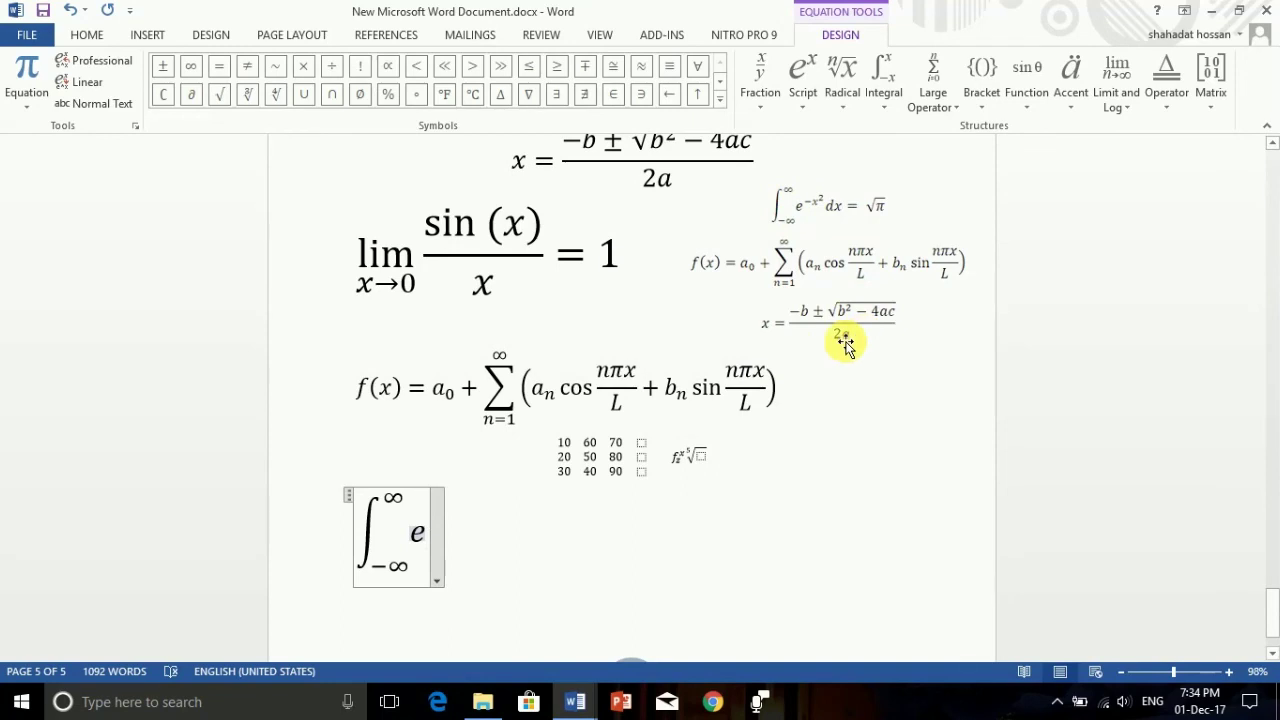
pyautogui.click(802, 90)
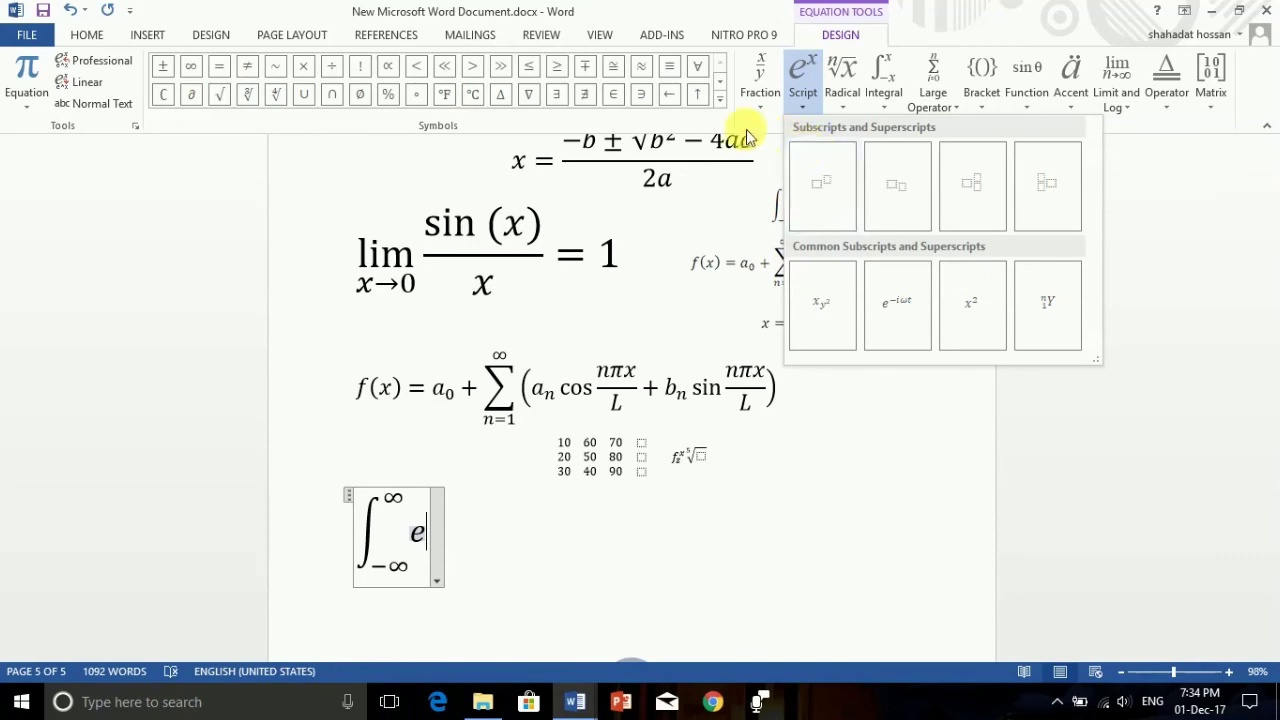
pyautogui.click(829, 195)
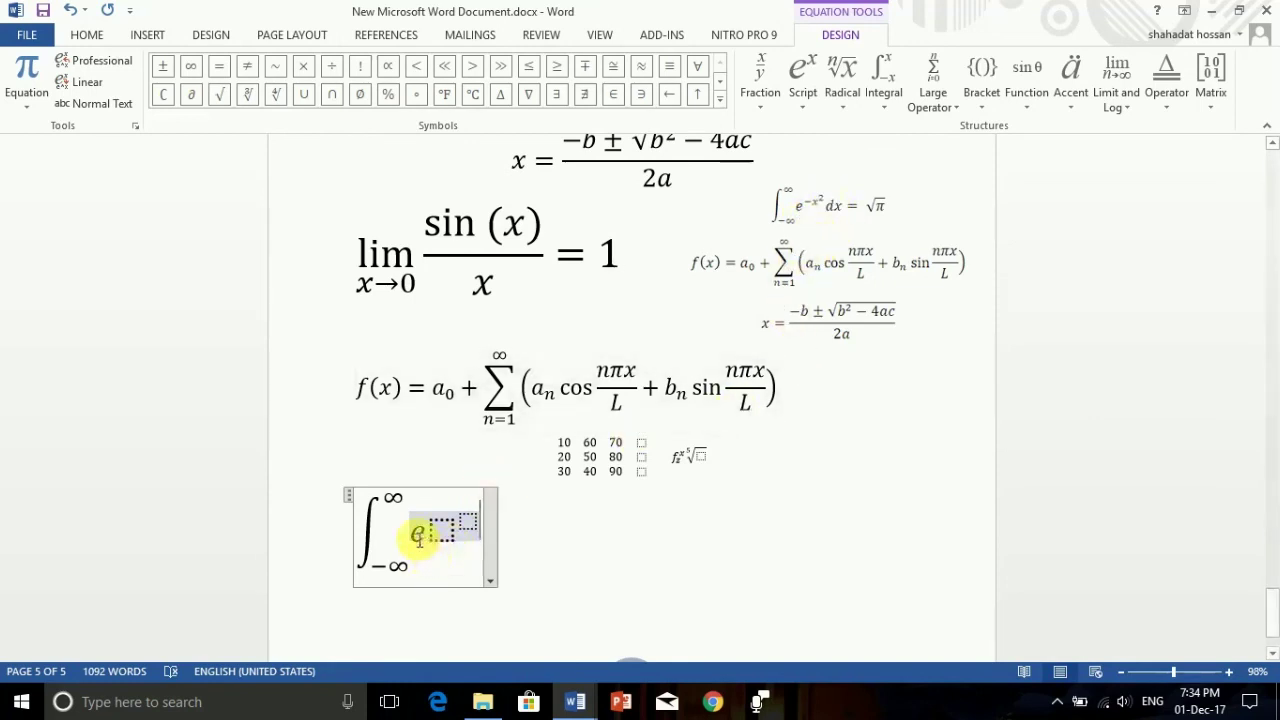
pyautogui.press('BackSpace')
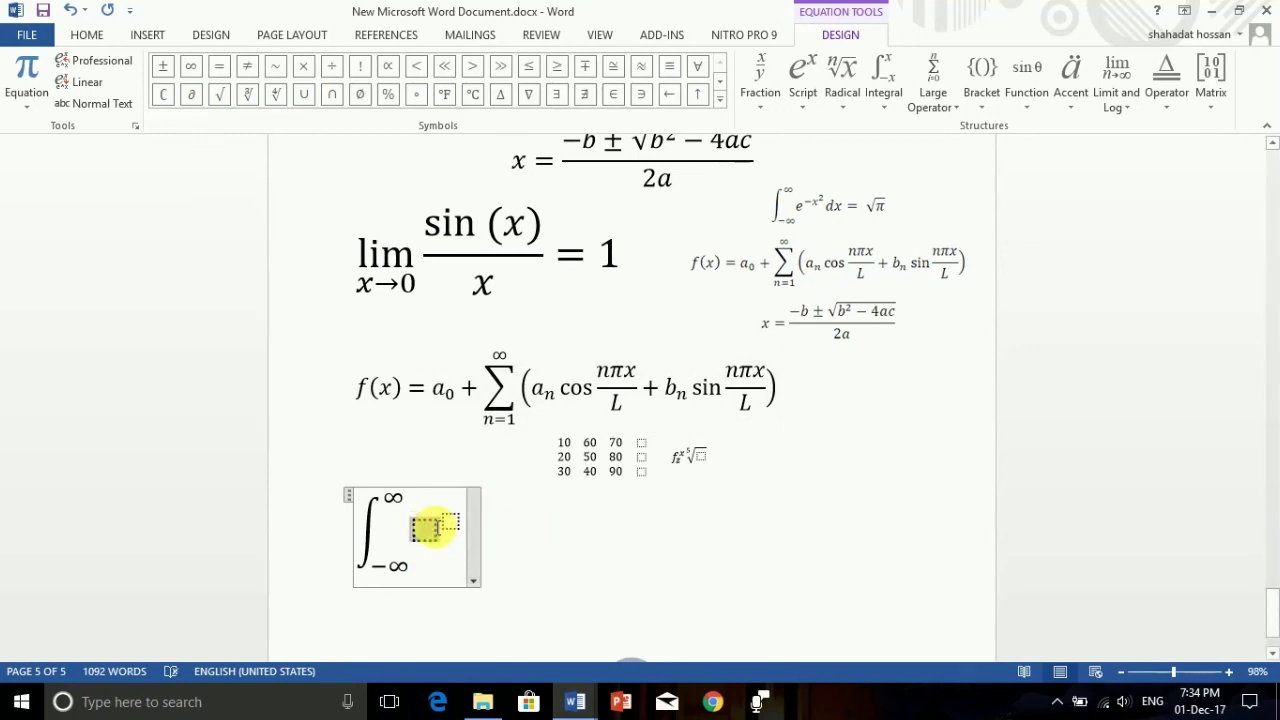
pyautogui.write('e^−')
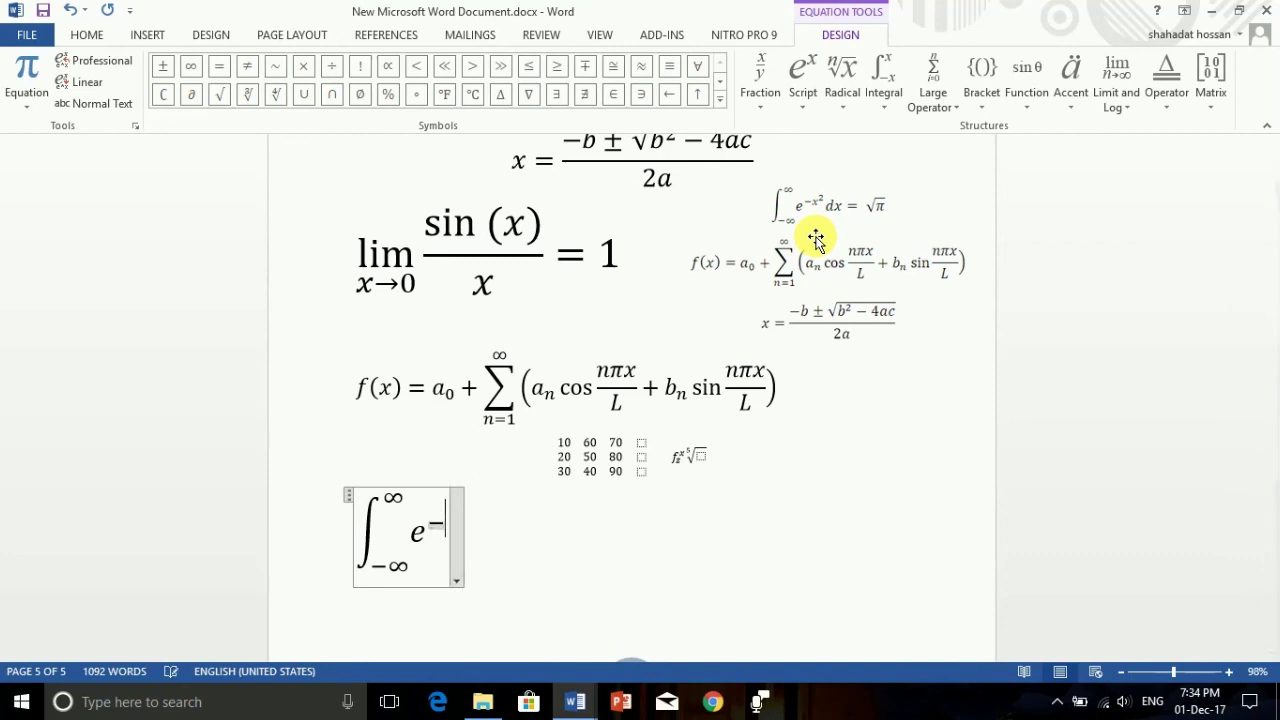
pyautogui.write('x')
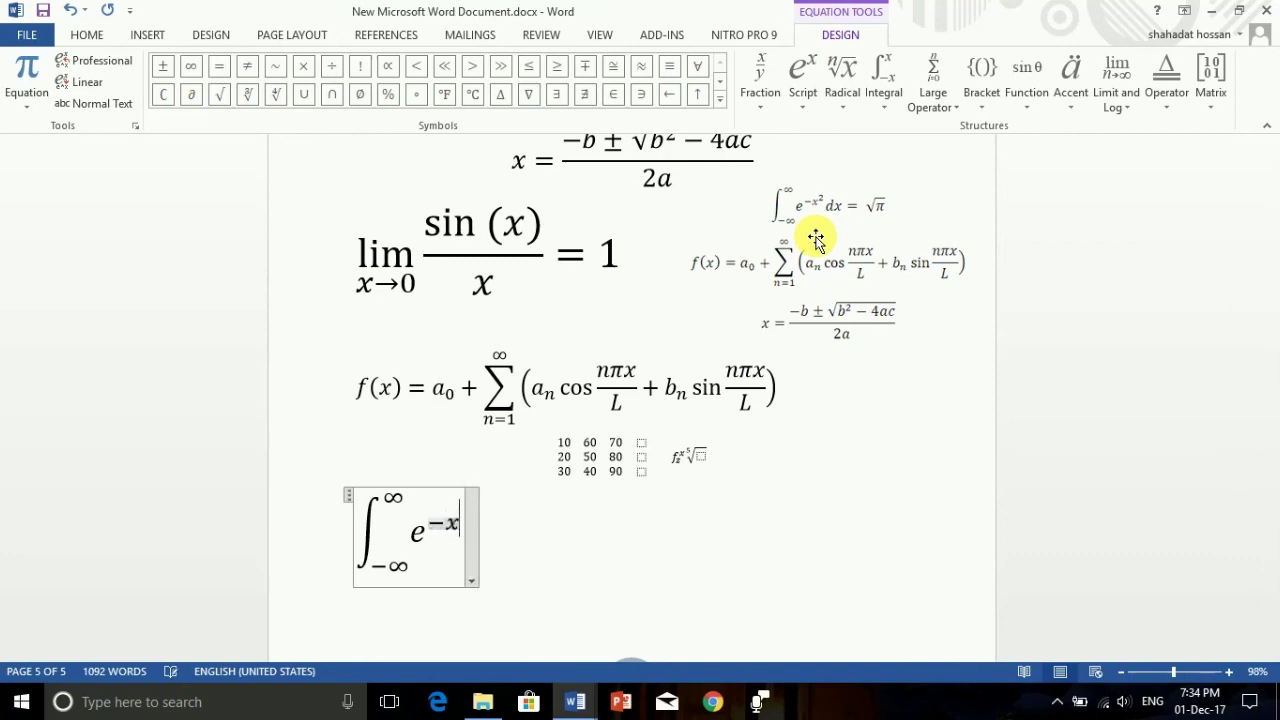
pyautogui.write('2')
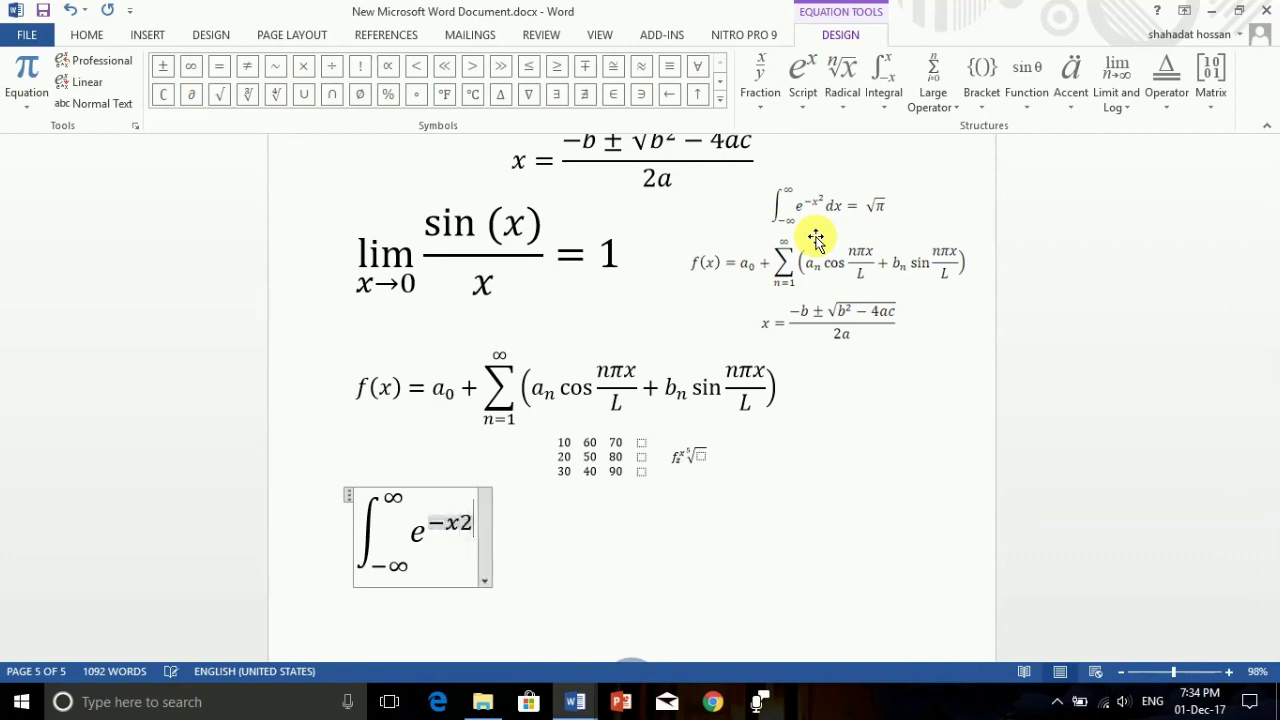
pyautogui.press('BackSpace')
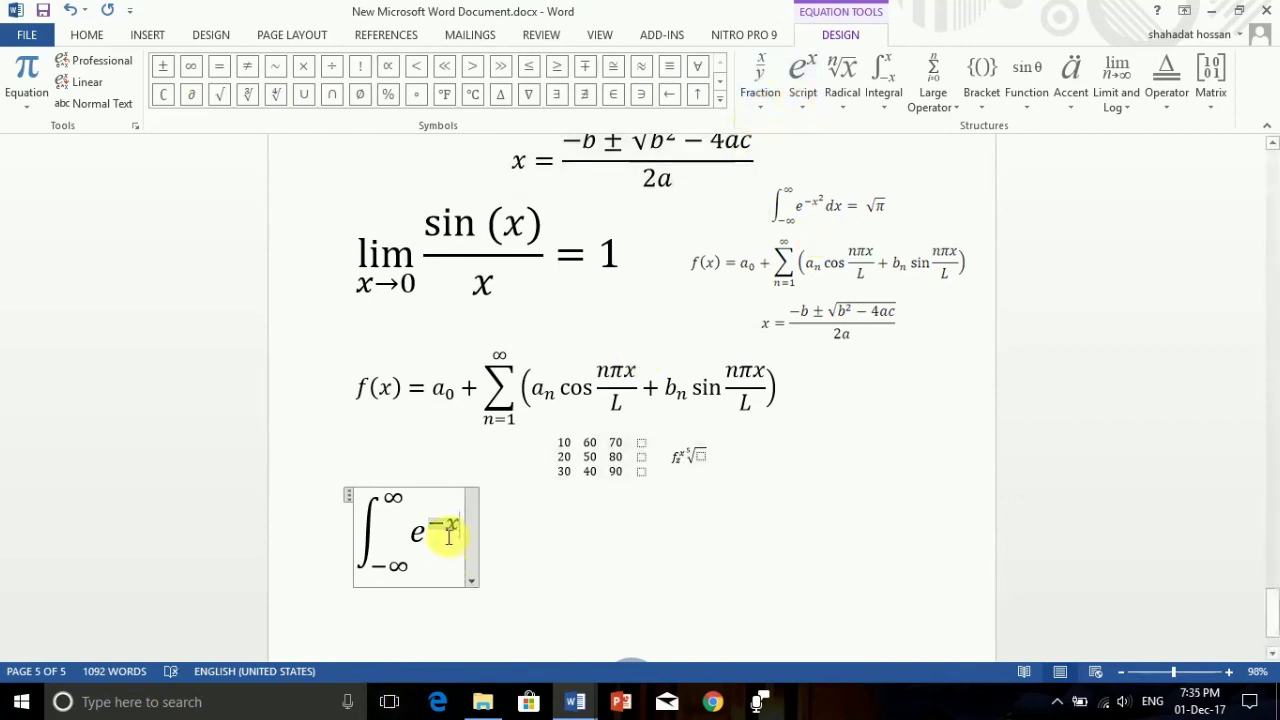
# Add a superscript 2 to make the exponent −x², then type dx = after it.
pyautogui.click(804, 98)
pyautogui.click(828, 204)
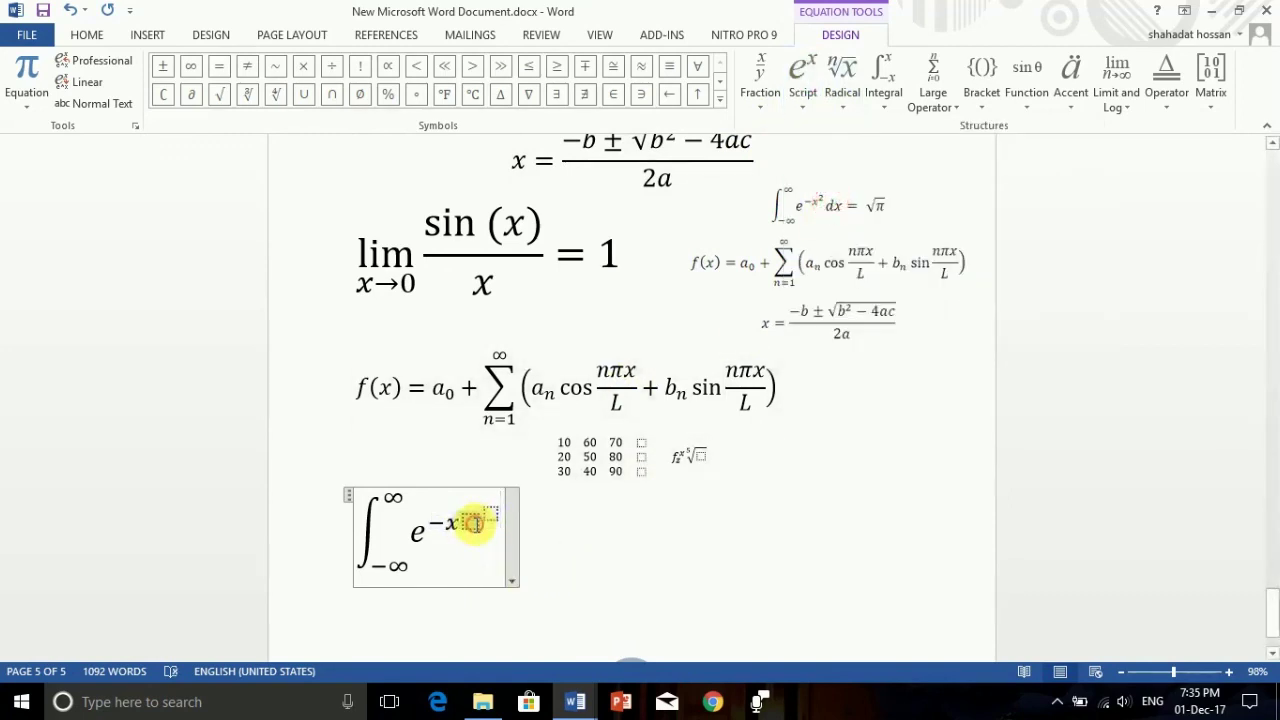
pyautogui.write('x^')
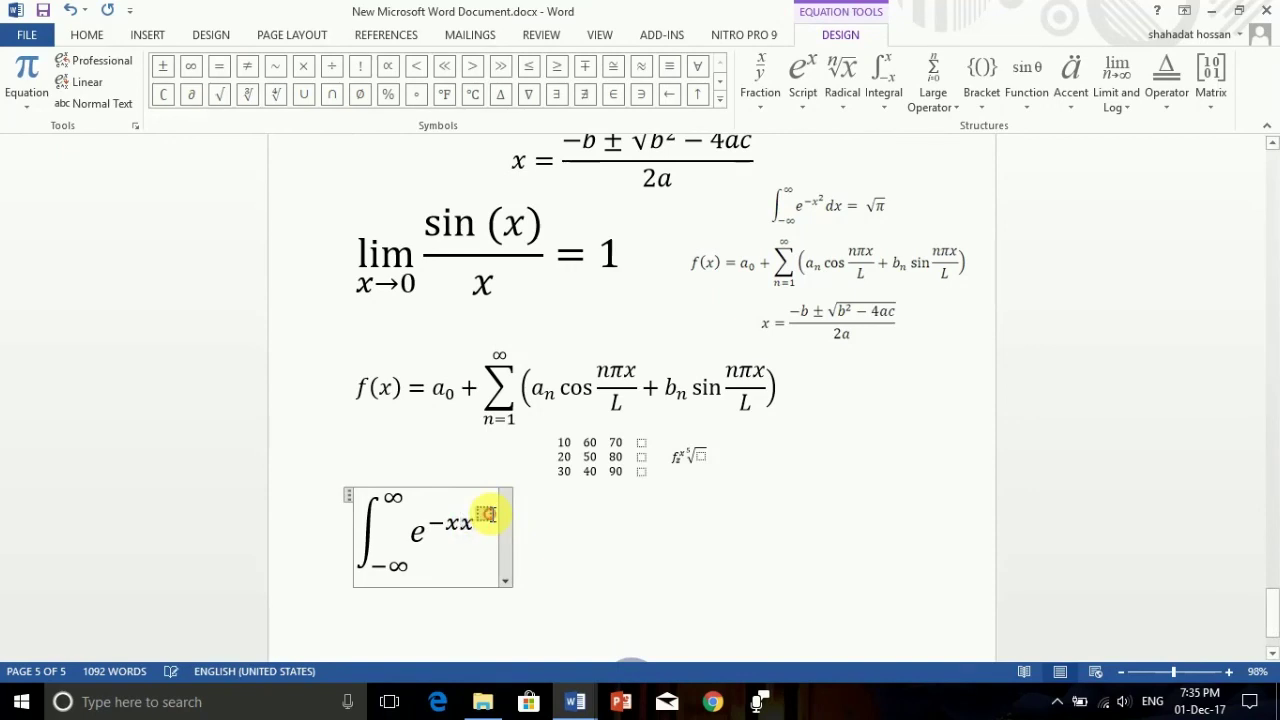
pyautogui.write('2')
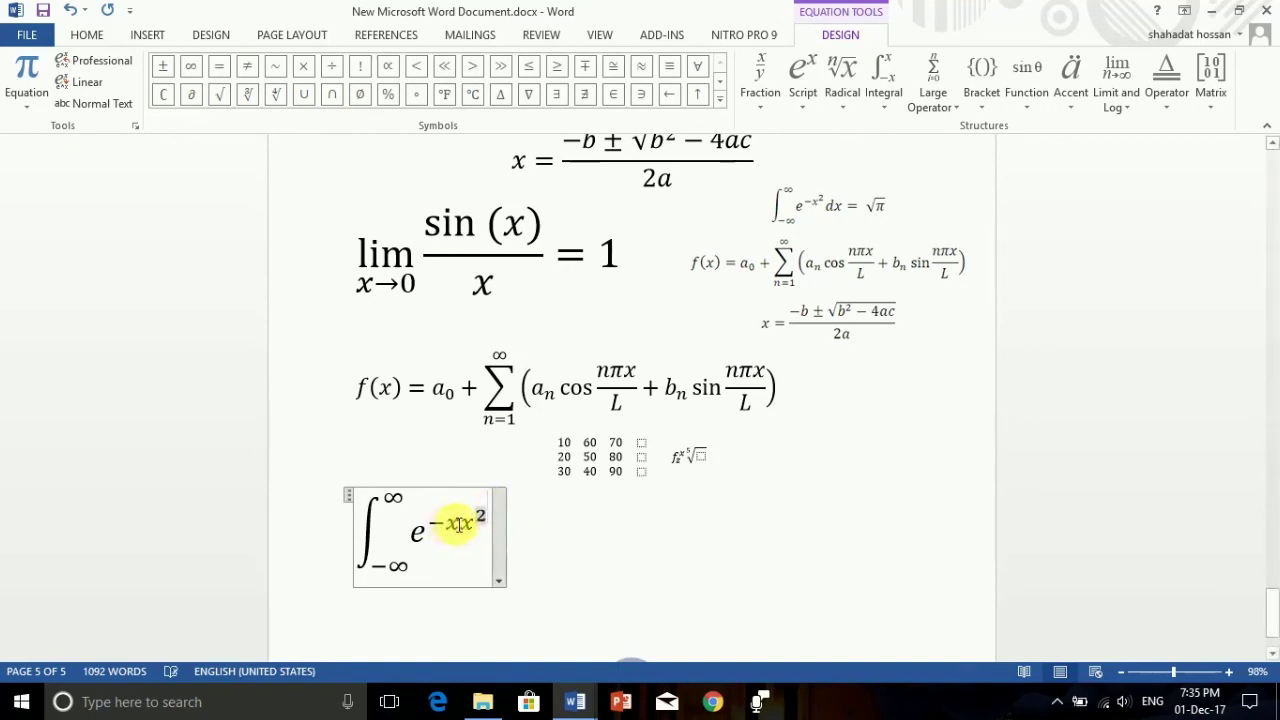
pyautogui.press('BackSpace')
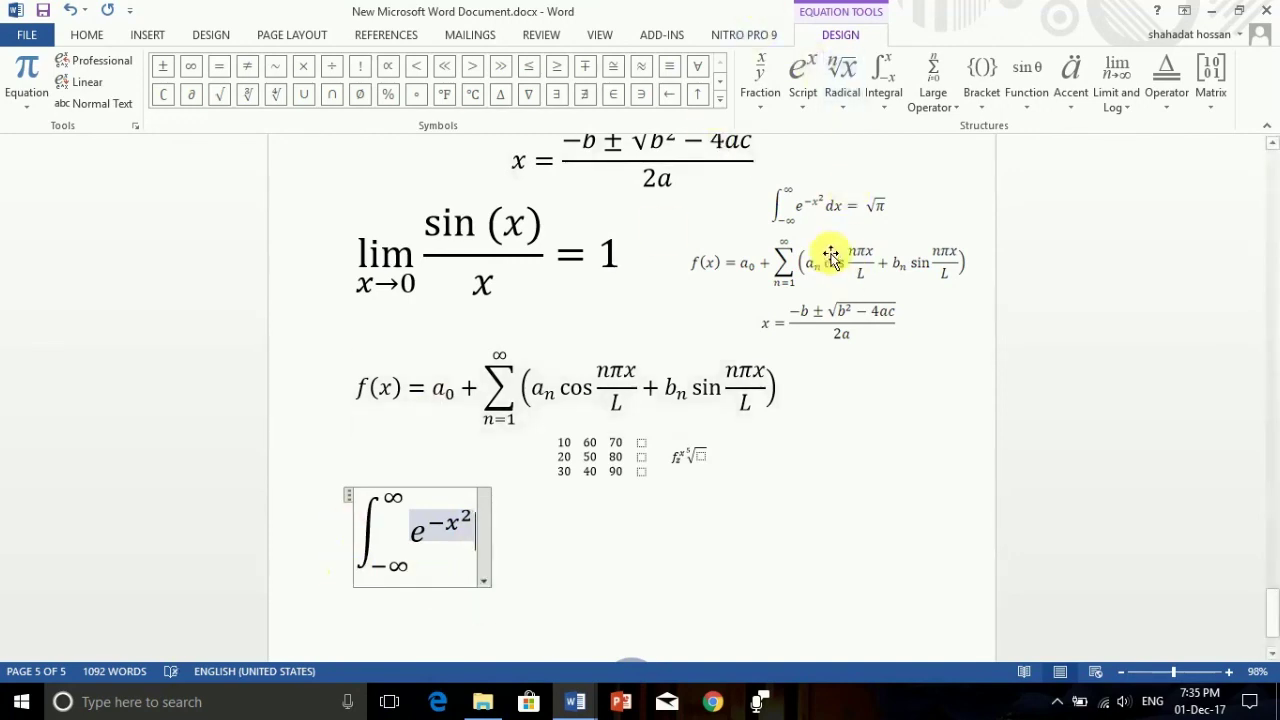
pyautogui.write('d')
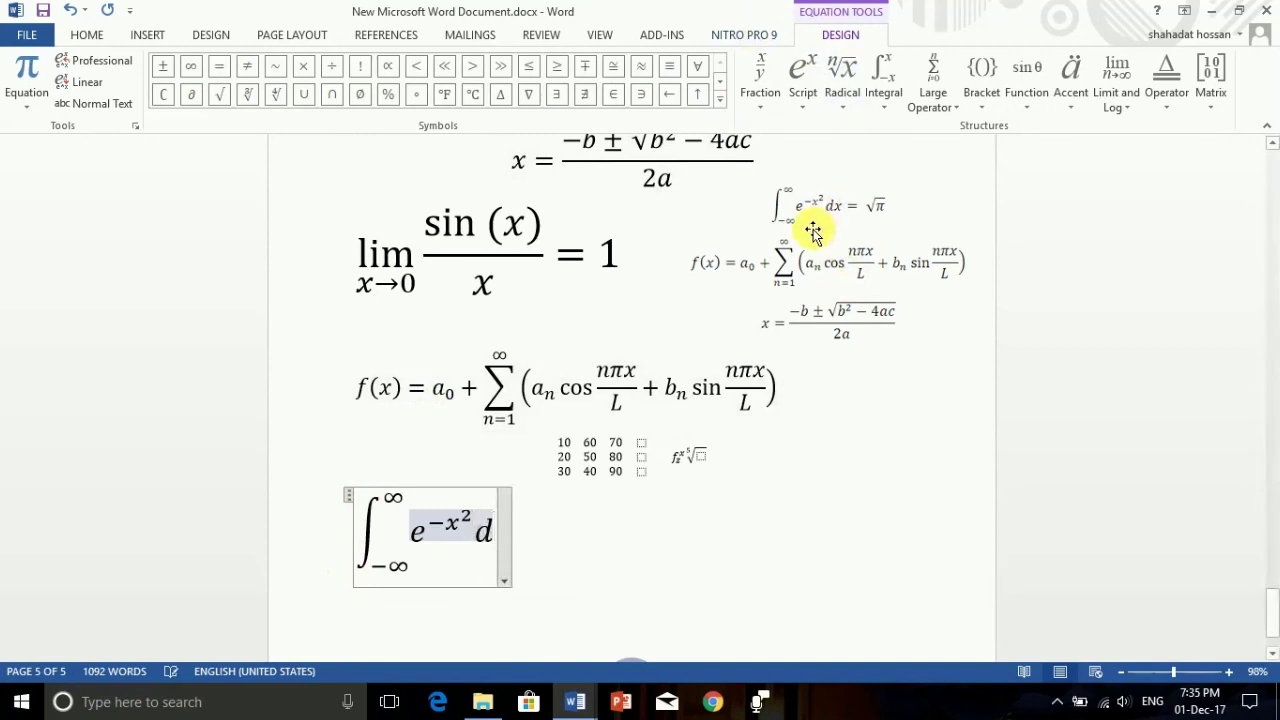
pyautogui.write('x ')
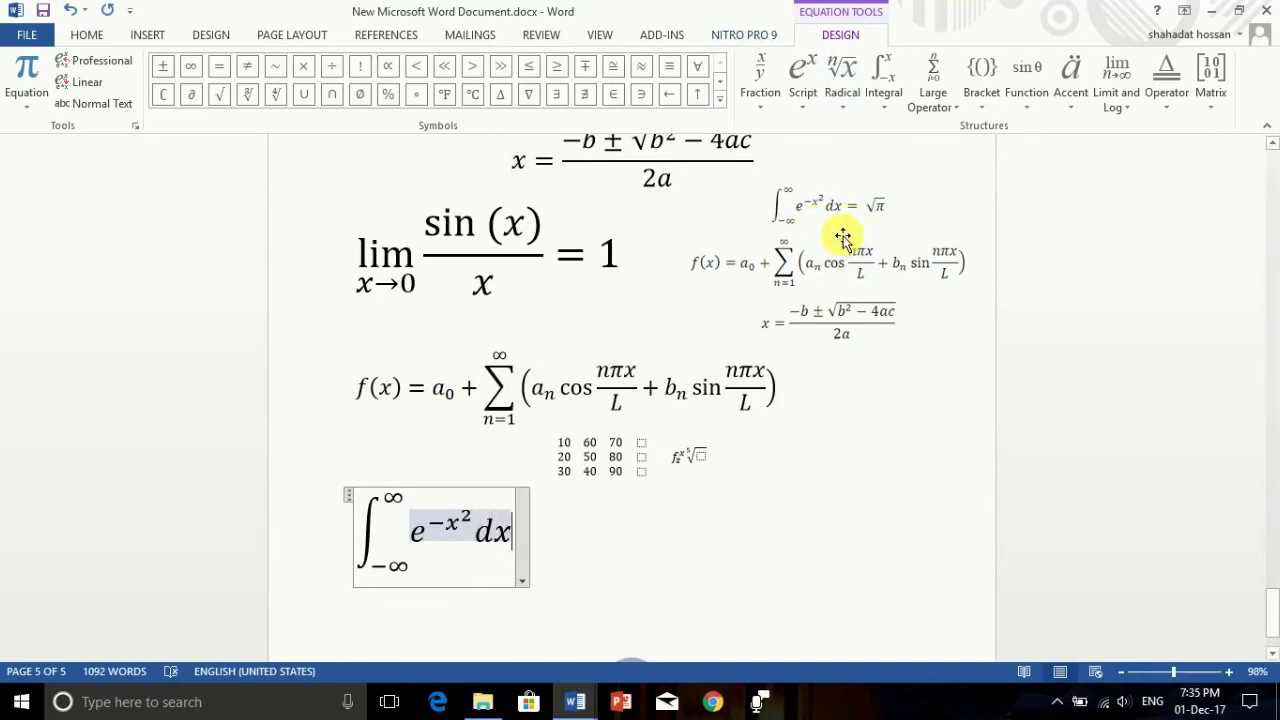
pyautogui.write('=')
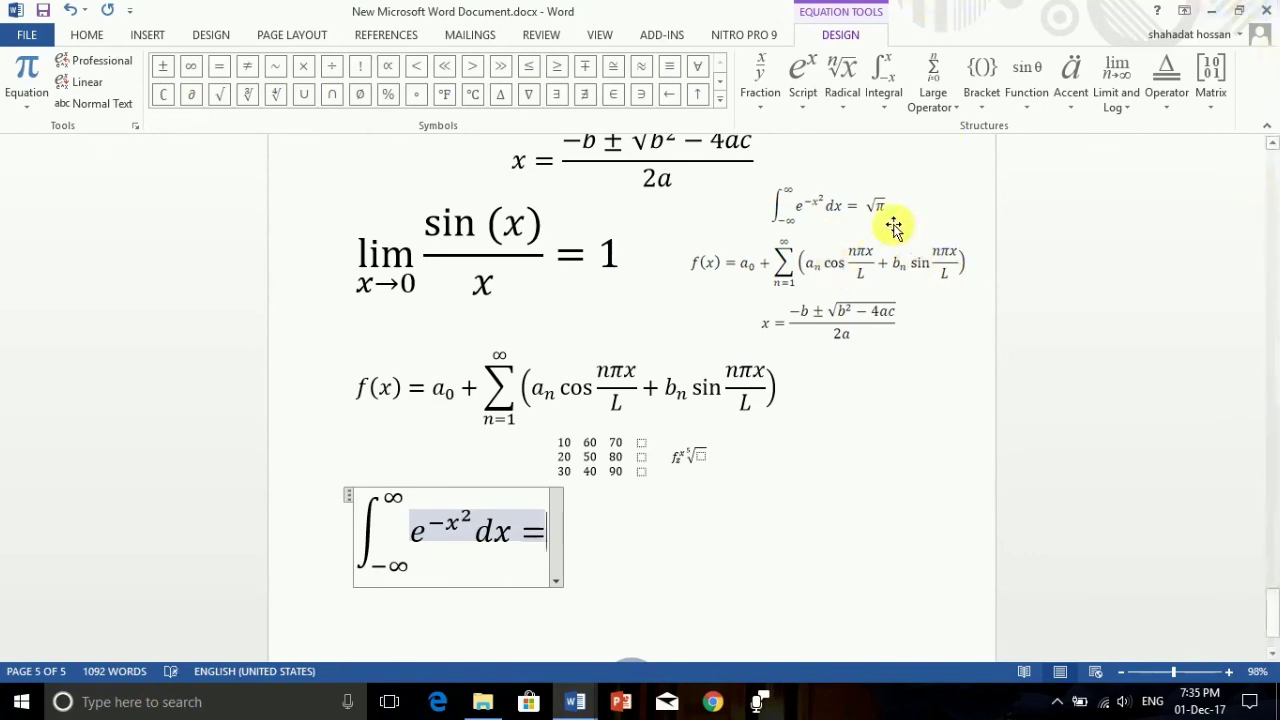
# Finish the Gaussian integral with a square root of π after dx =.
pyautogui.click(842, 78)
pyautogui.click(876, 190)
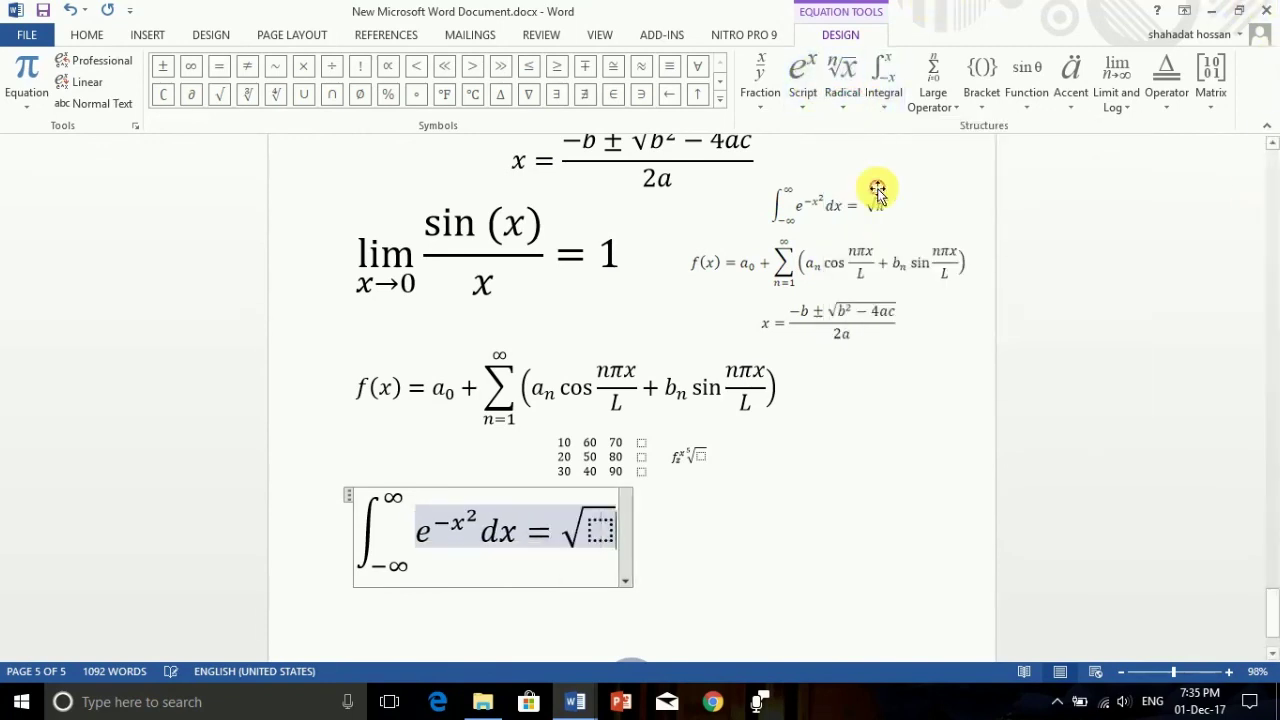
pyautogui.click(598, 532)
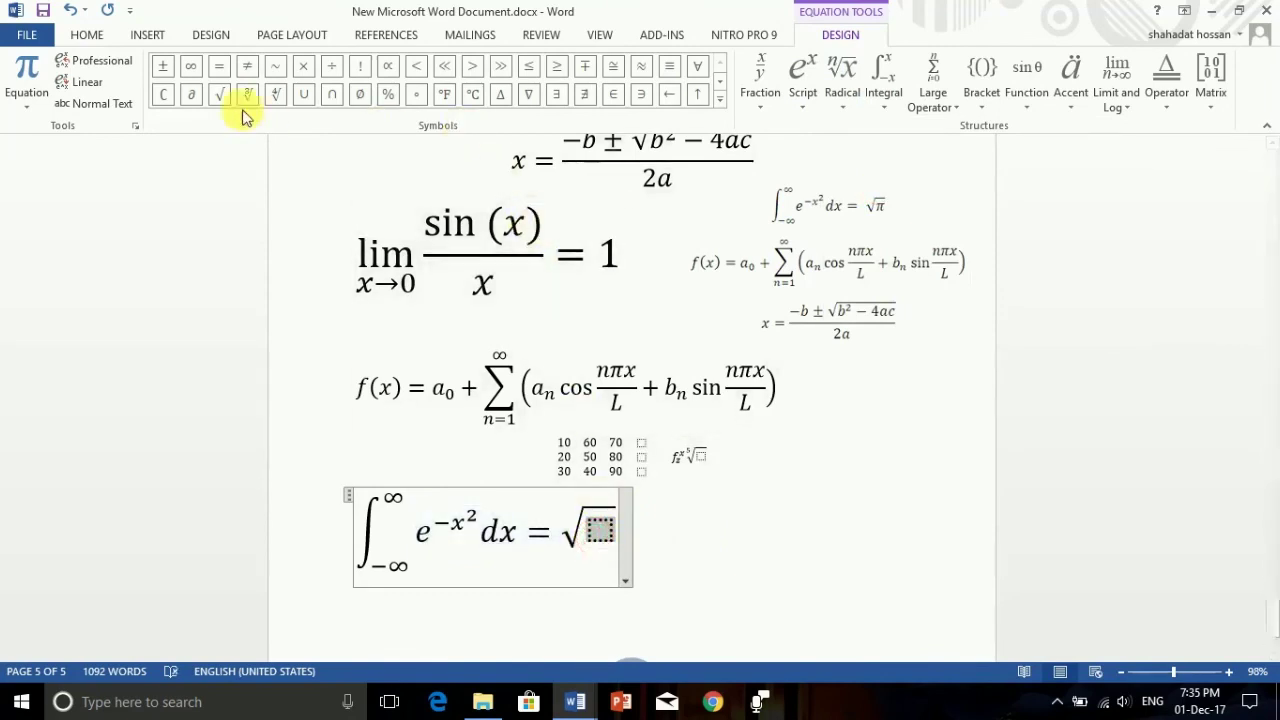
pyautogui.click(717, 102)
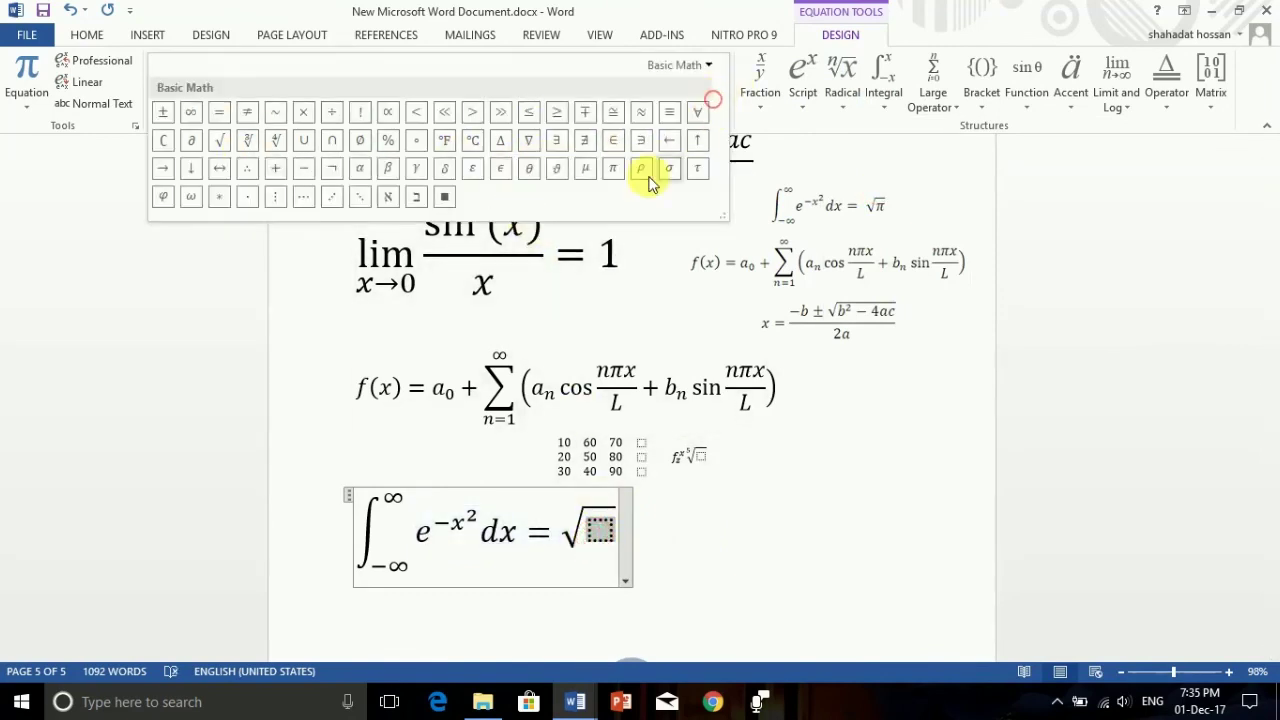
pyautogui.click(614, 174)
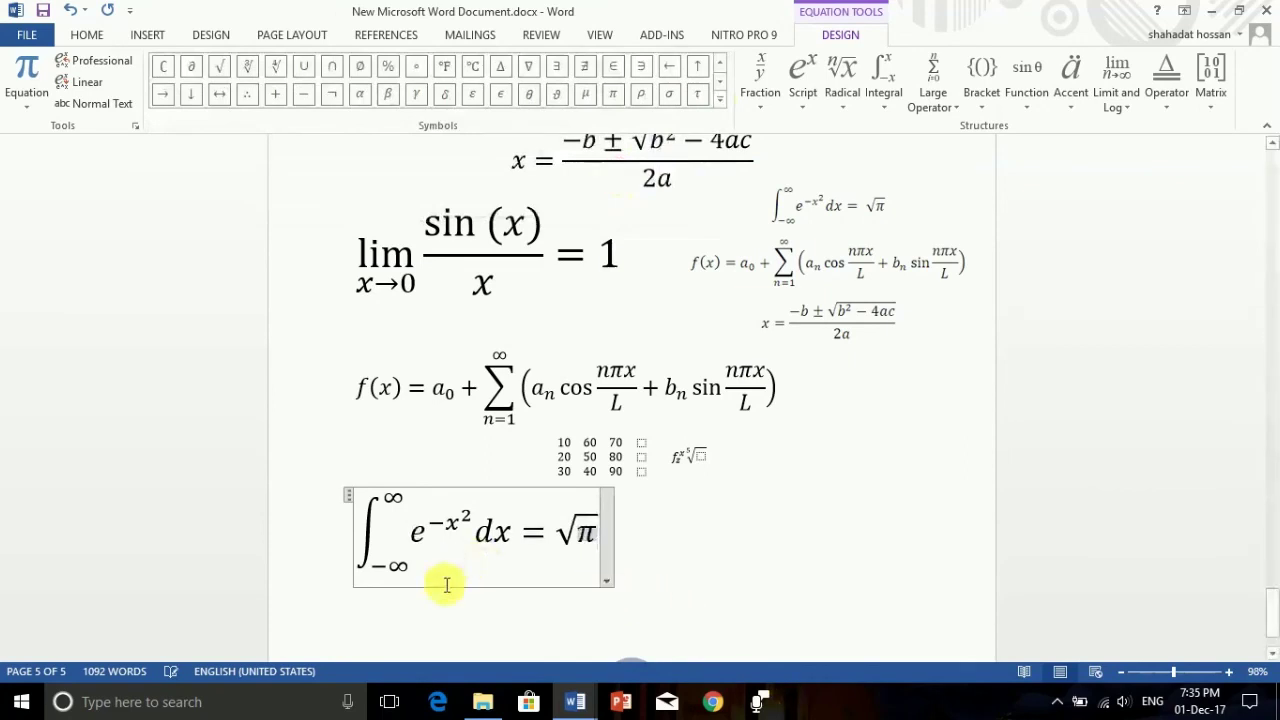
pyautogui.click(766, 561)
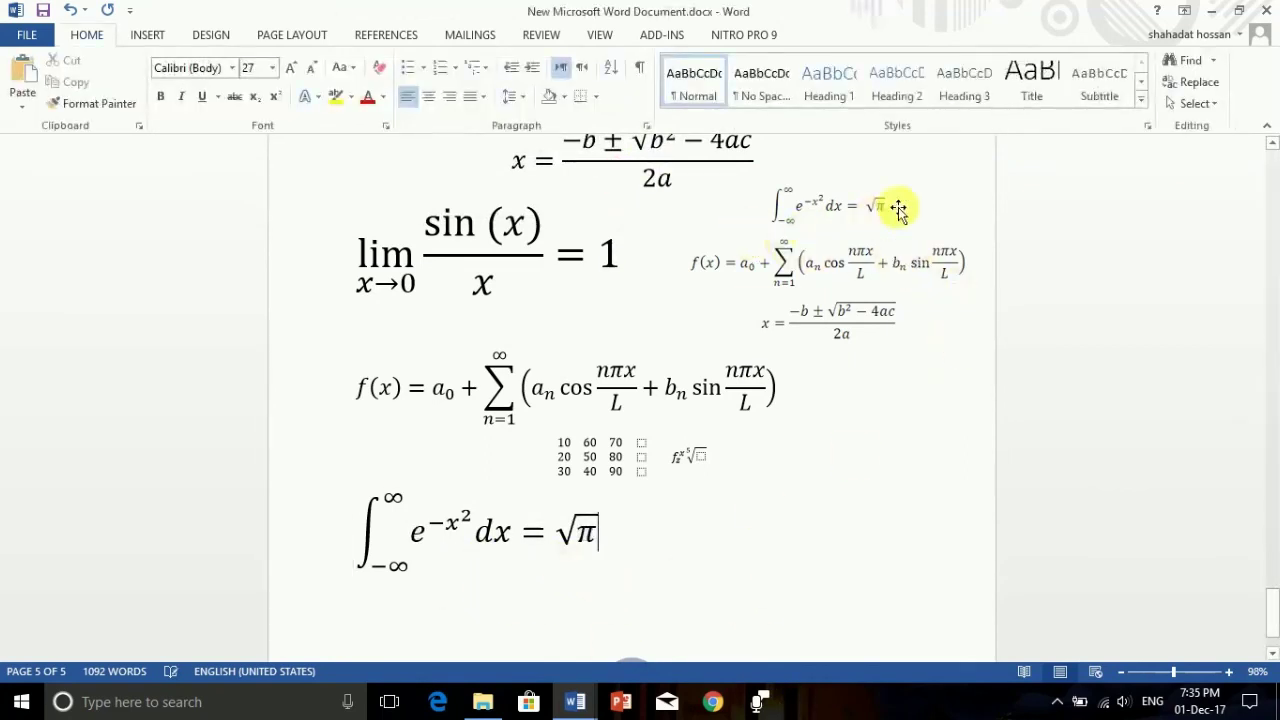
pyautogui.scroll(1, 831, 515)
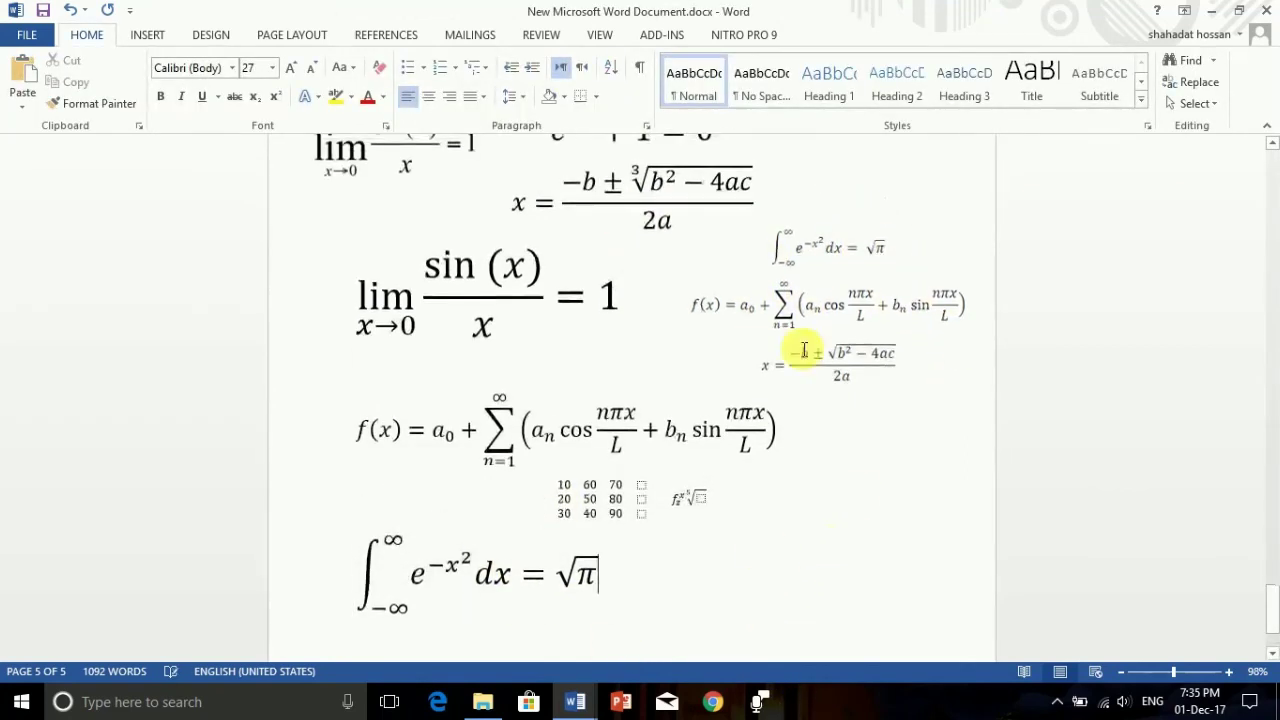
# Browse the Large Operator and Bracket galleries, then select the Fourier series' bracketed aₙ cos … bₙ sin term.
pyautogui.click(549, 577)
pyautogui.click(820, 34)
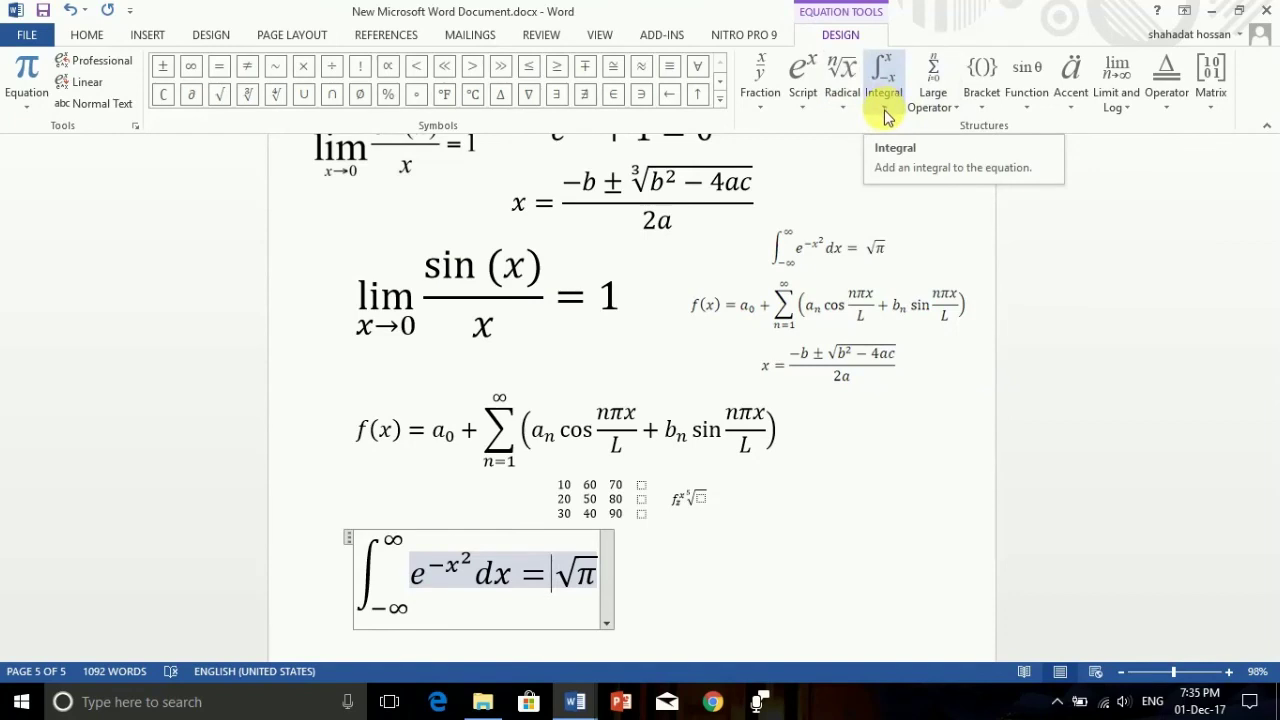
pyautogui.click(933, 98)
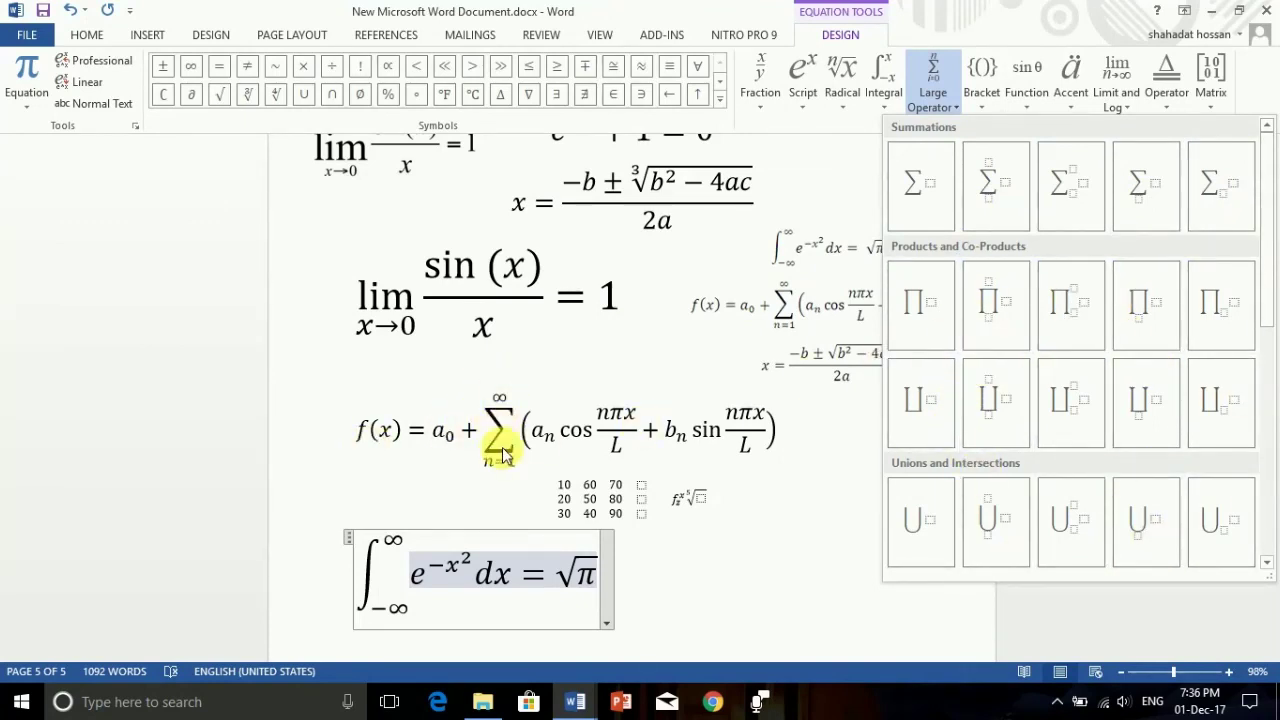
pyautogui.click(935, 85)
pyautogui.click(984, 92)
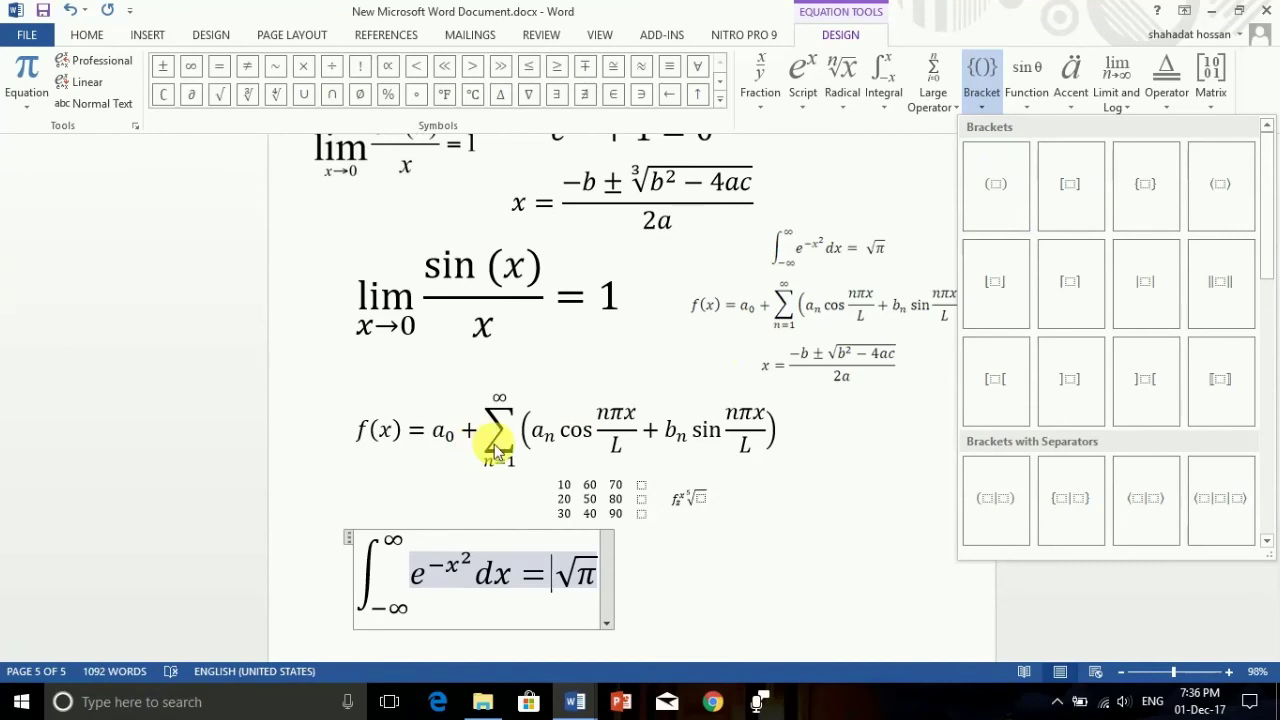
pyautogui.click(530, 430)
pyautogui.moveTo(528, 430); pyautogui.dragTo(765, 452)
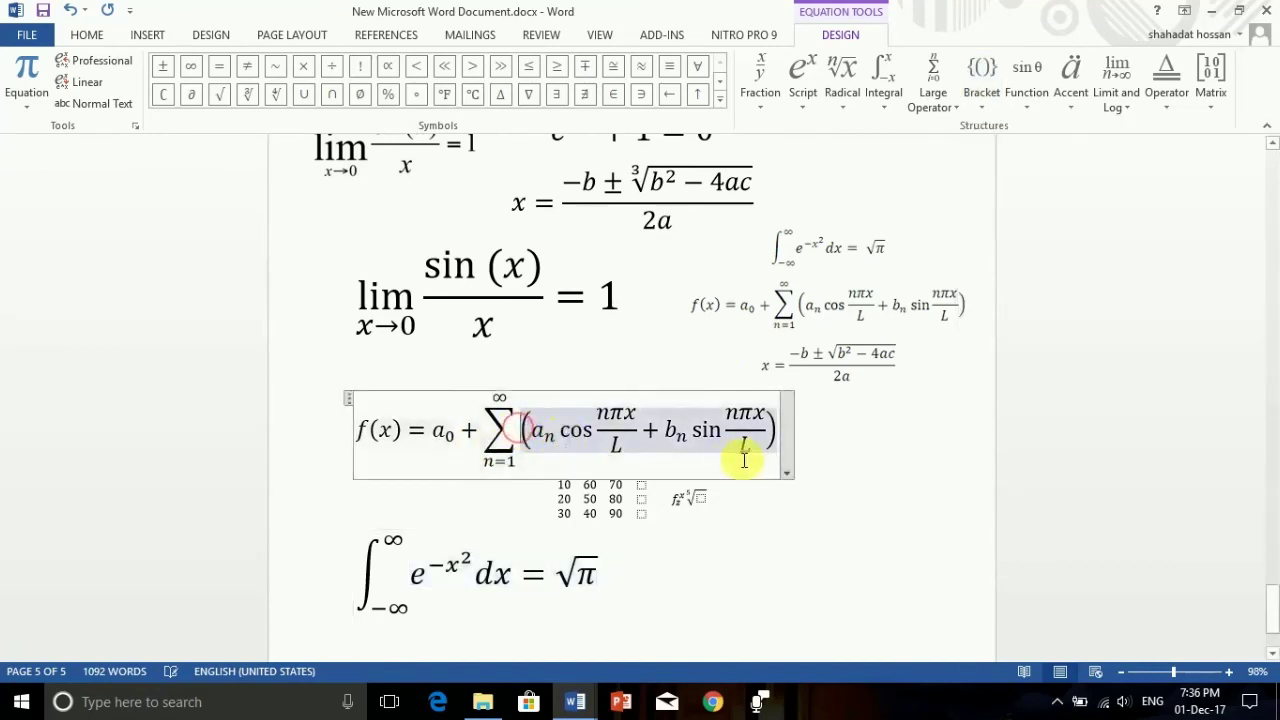
pyautogui.click(981, 78)
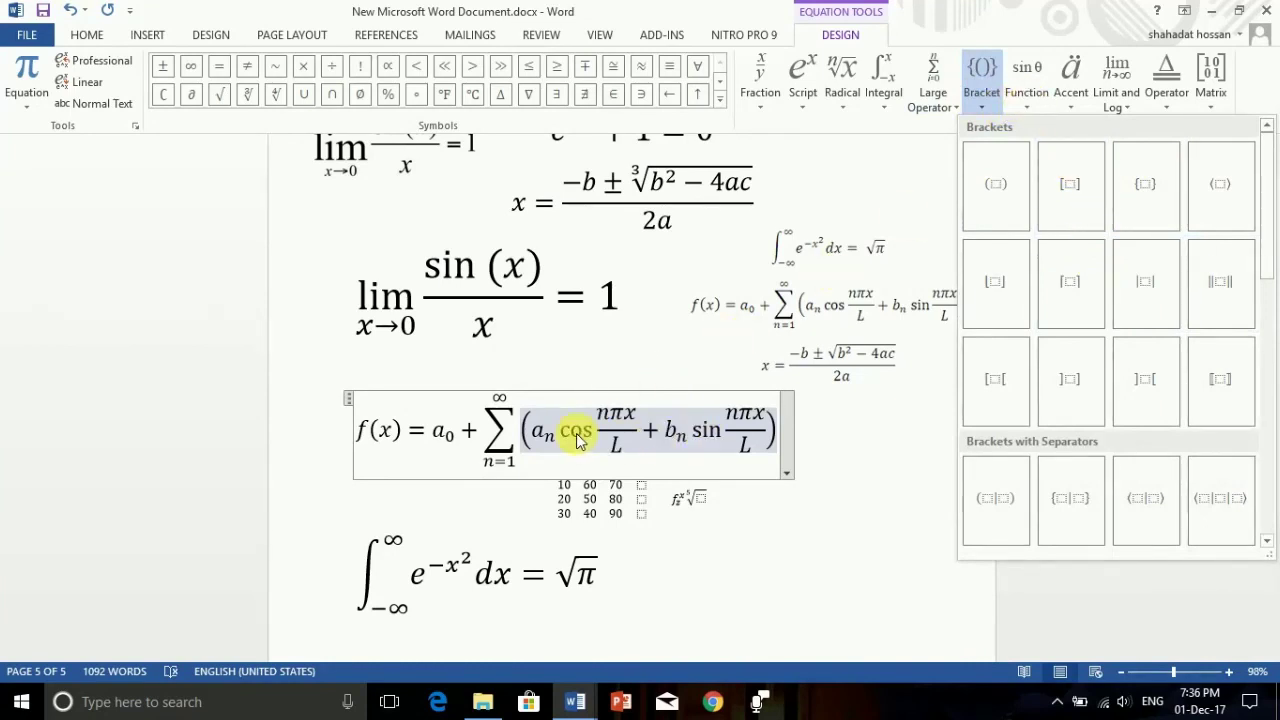
pyautogui.click(1030, 95)
pyautogui.click(1032, 100)
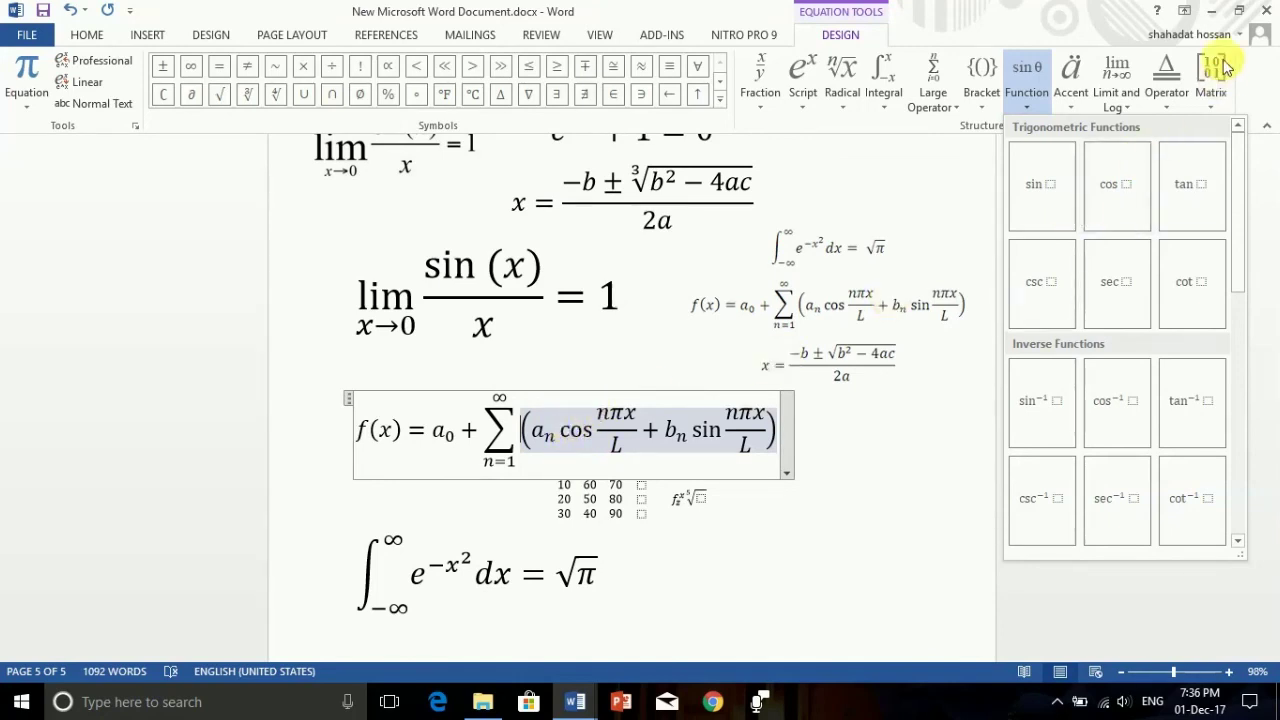
pyautogui.click(1068, 98)
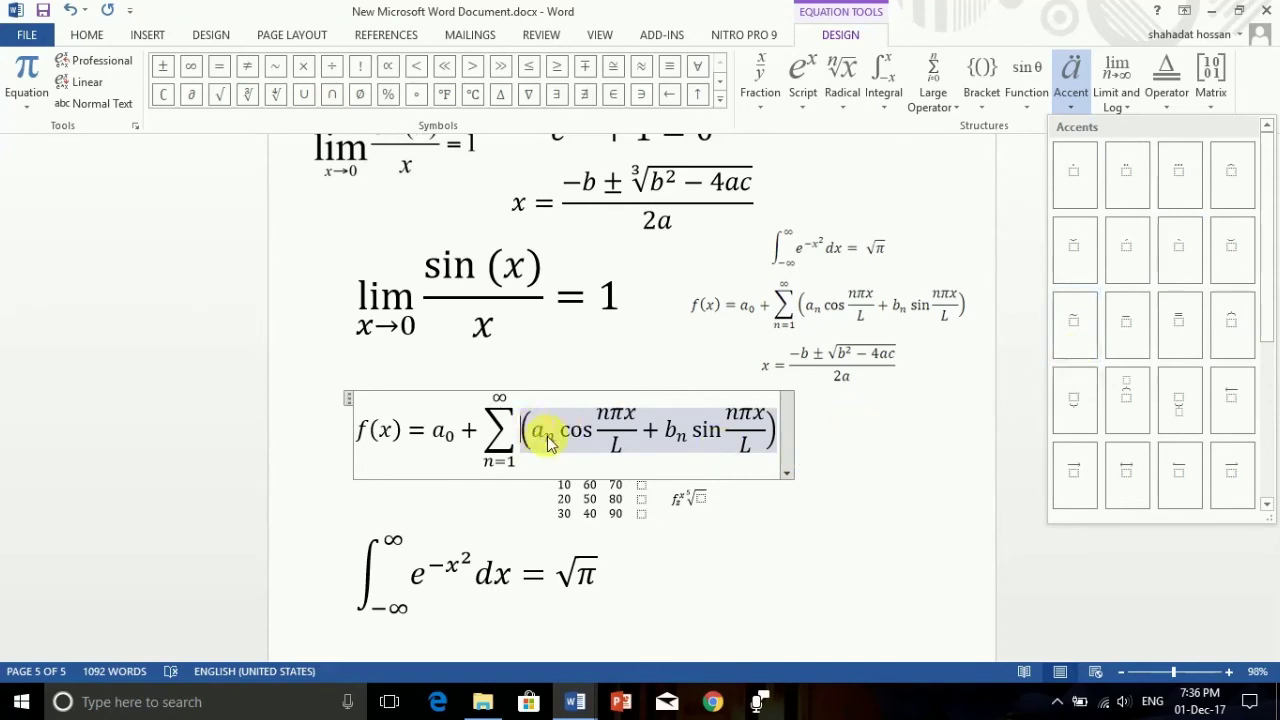
pyautogui.click(442, 432)
pyautogui.click(442, 432)
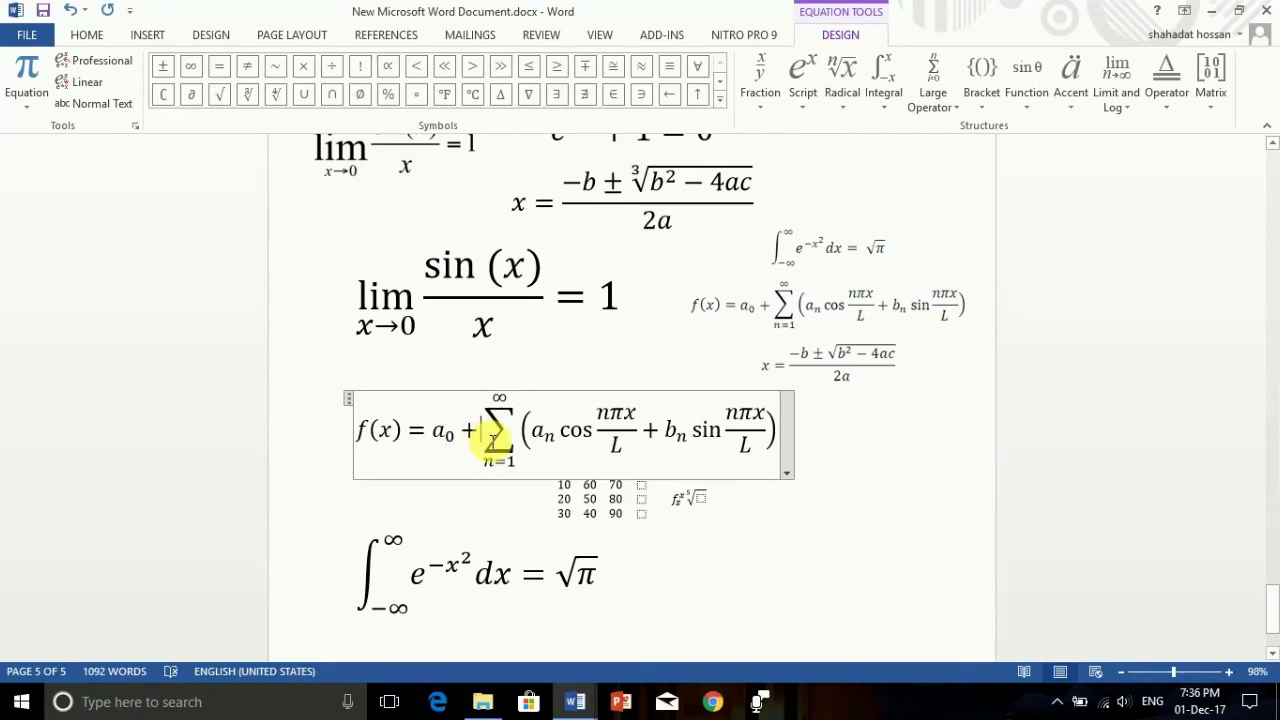
# Insert a tilde-accented ã between a₀ + and the summation, deleting the stray extra character.
pyautogui.write('a')
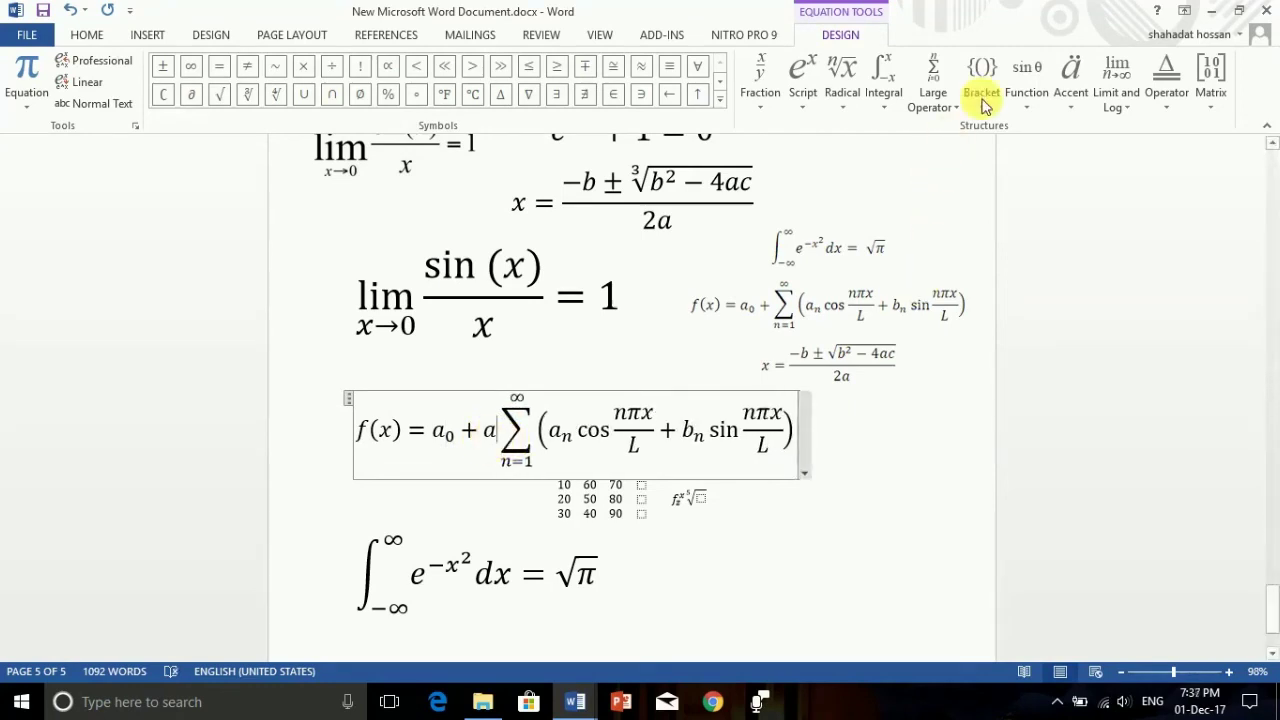
pyautogui.click(1072, 113)
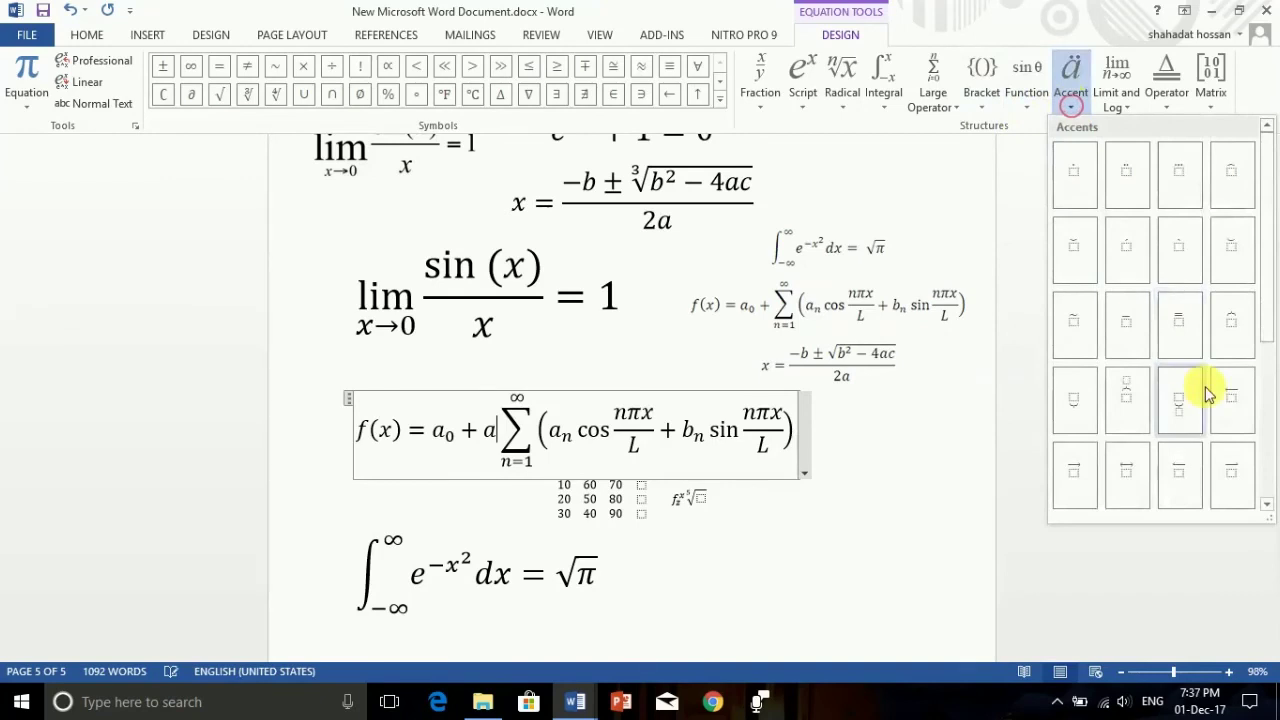
pyautogui.click(1074, 326)
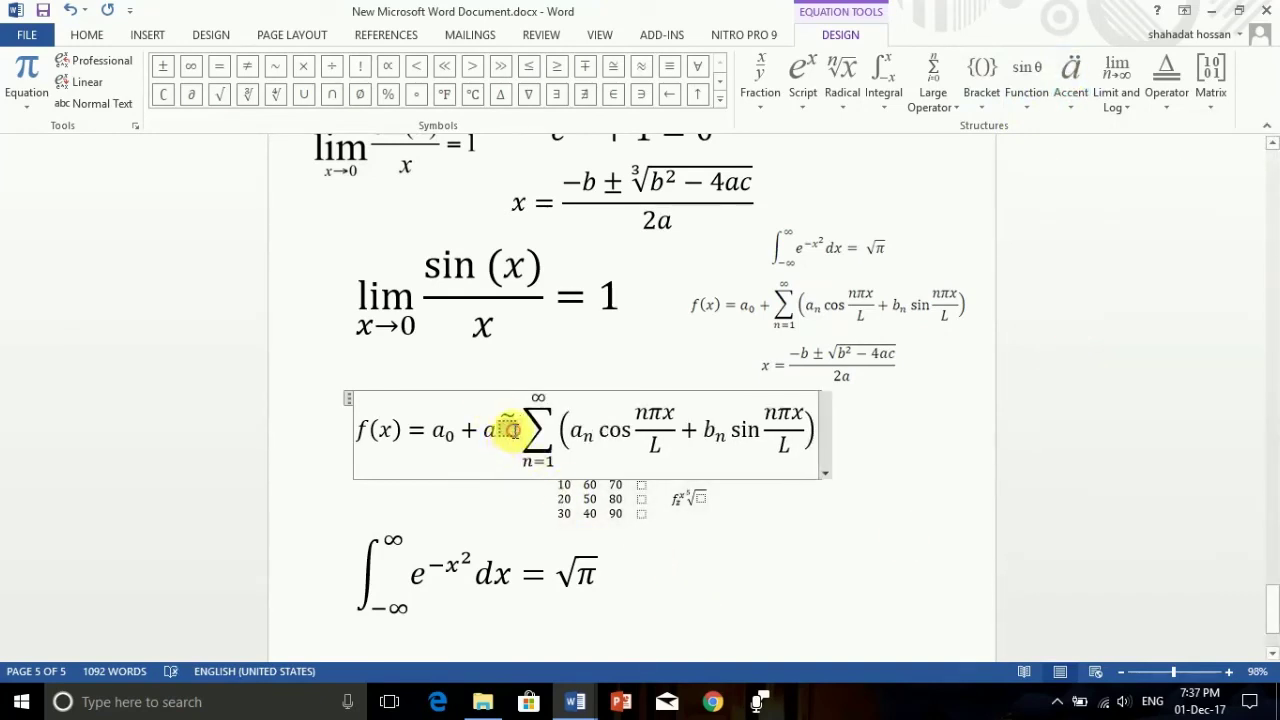
pyautogui.hotkey('ctrl', 'z')
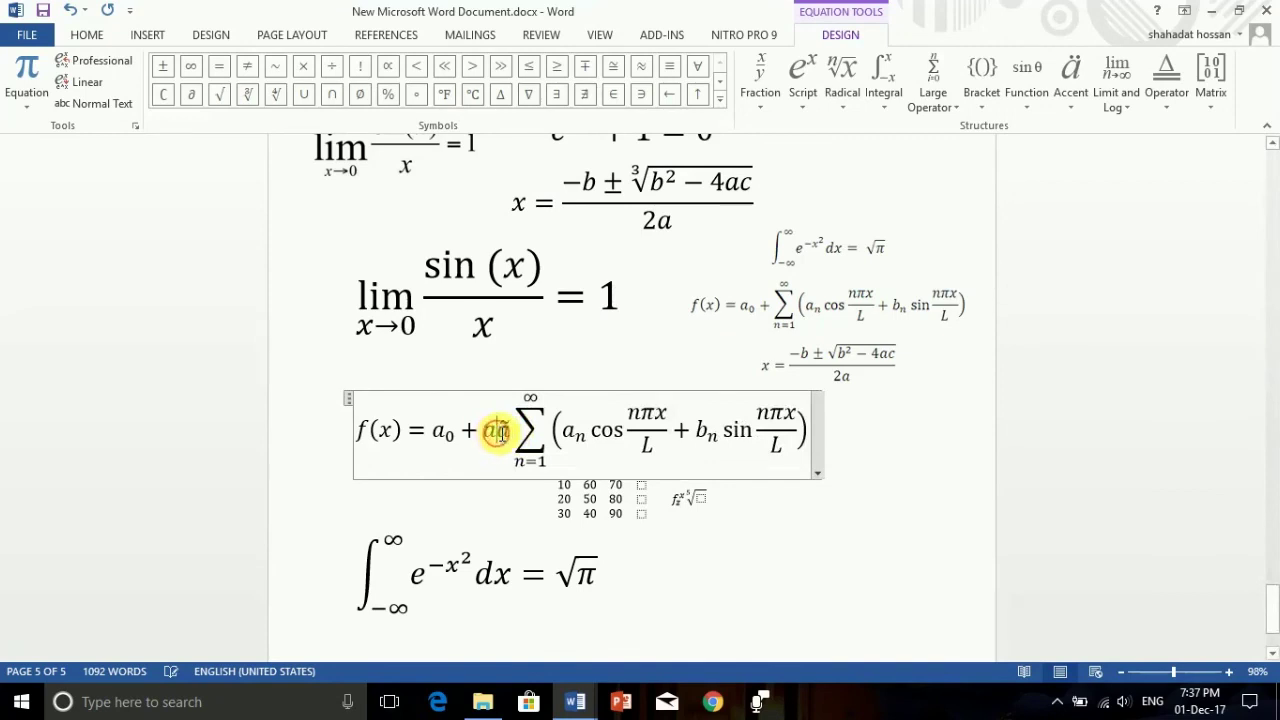
pyautogui.click(502, 432)
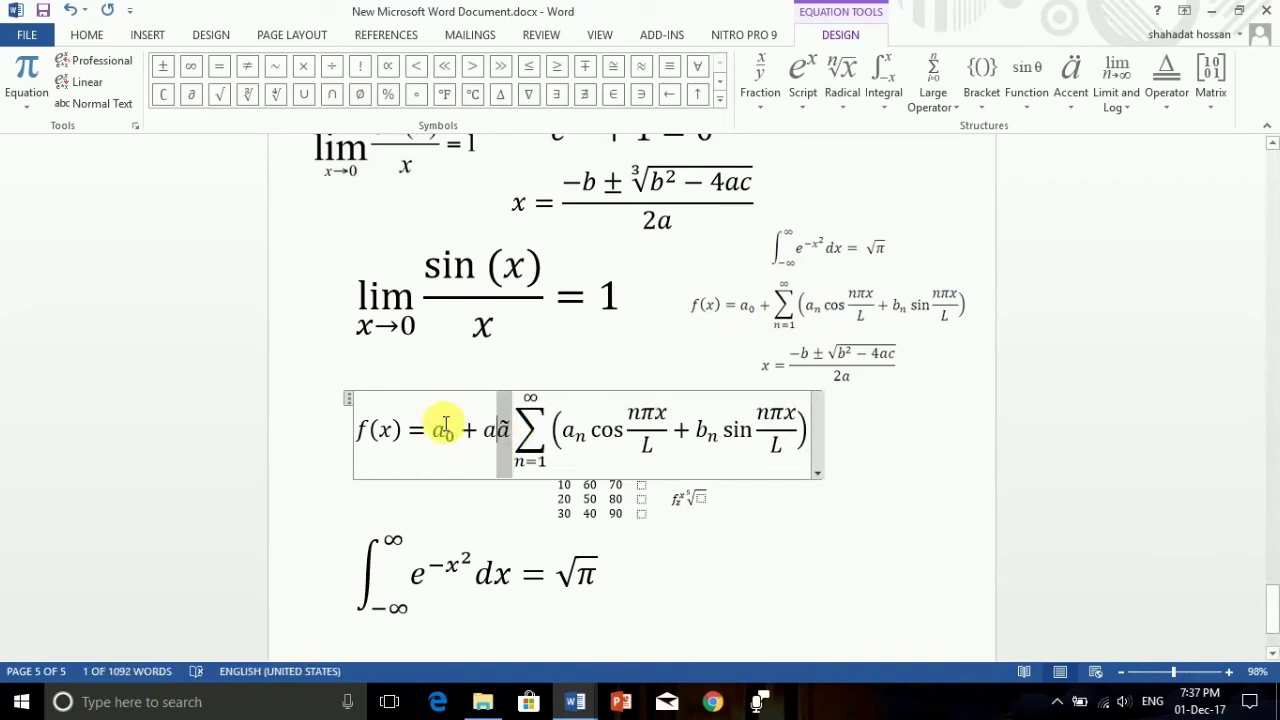
pyautogui.click(485, 432)
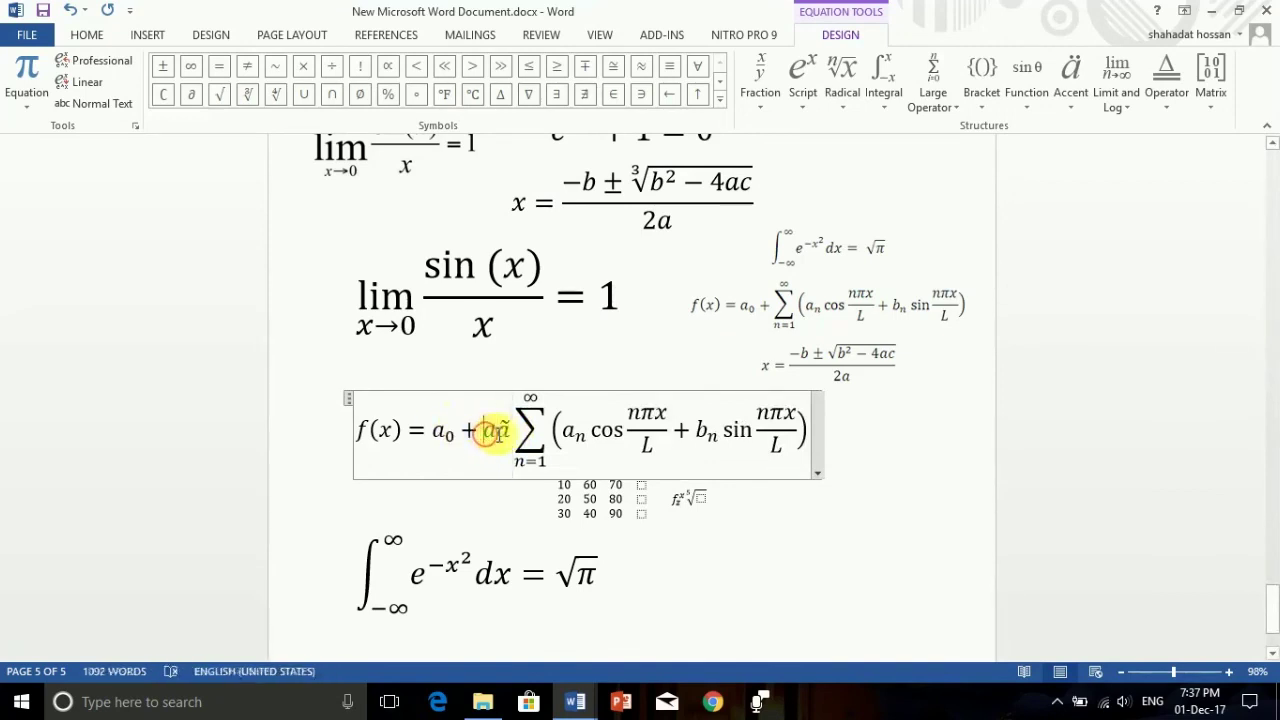
pyautogui.press('Delete')
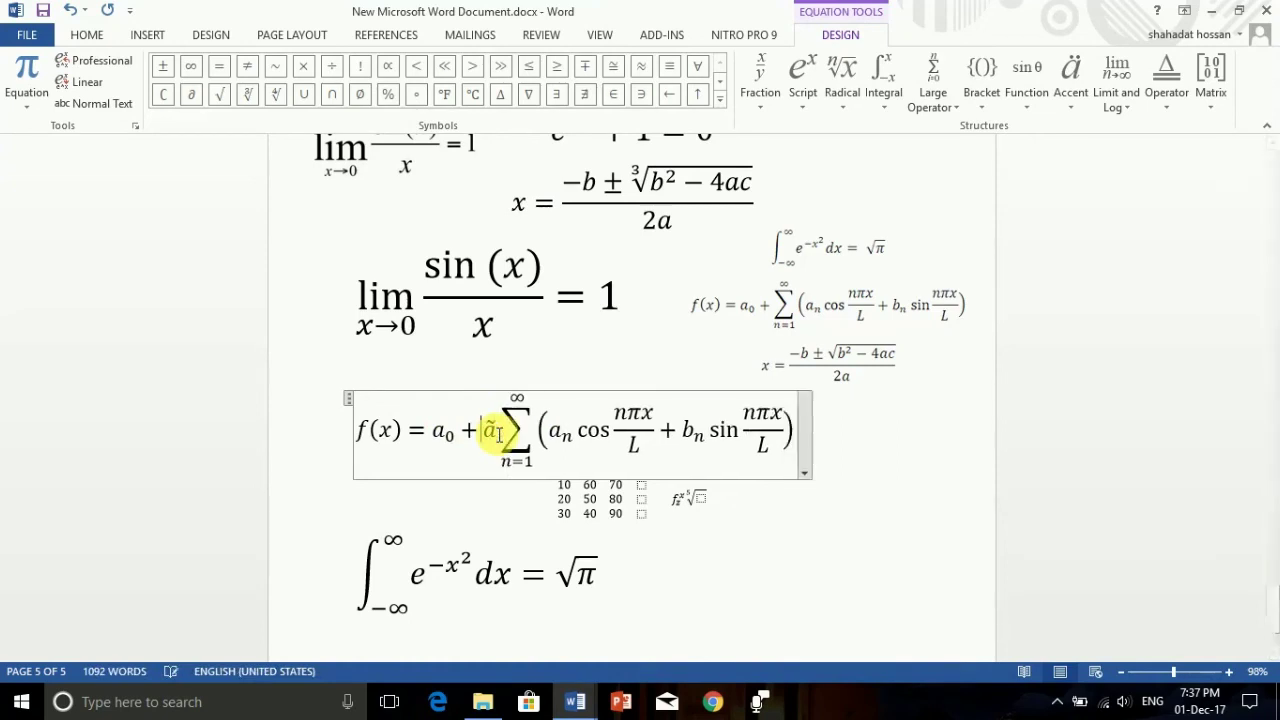
pyautogui.click(1080, 106)
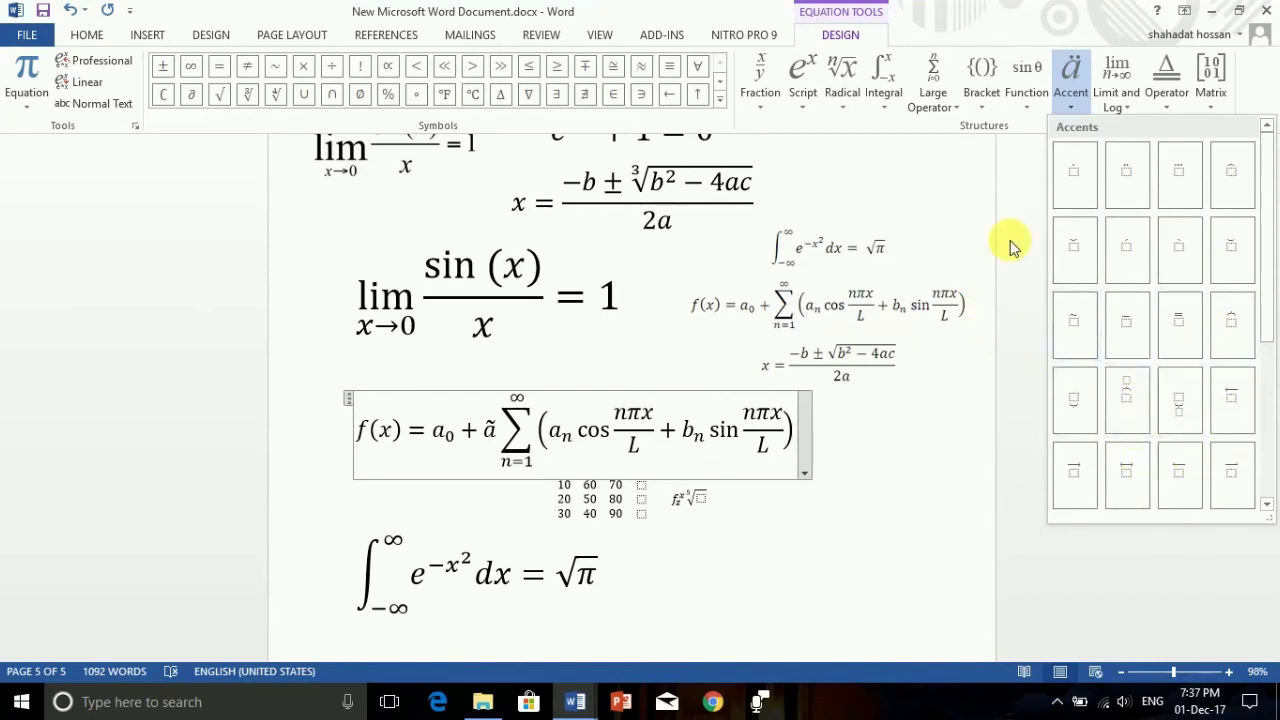
pyautogui.click(1118, 82)
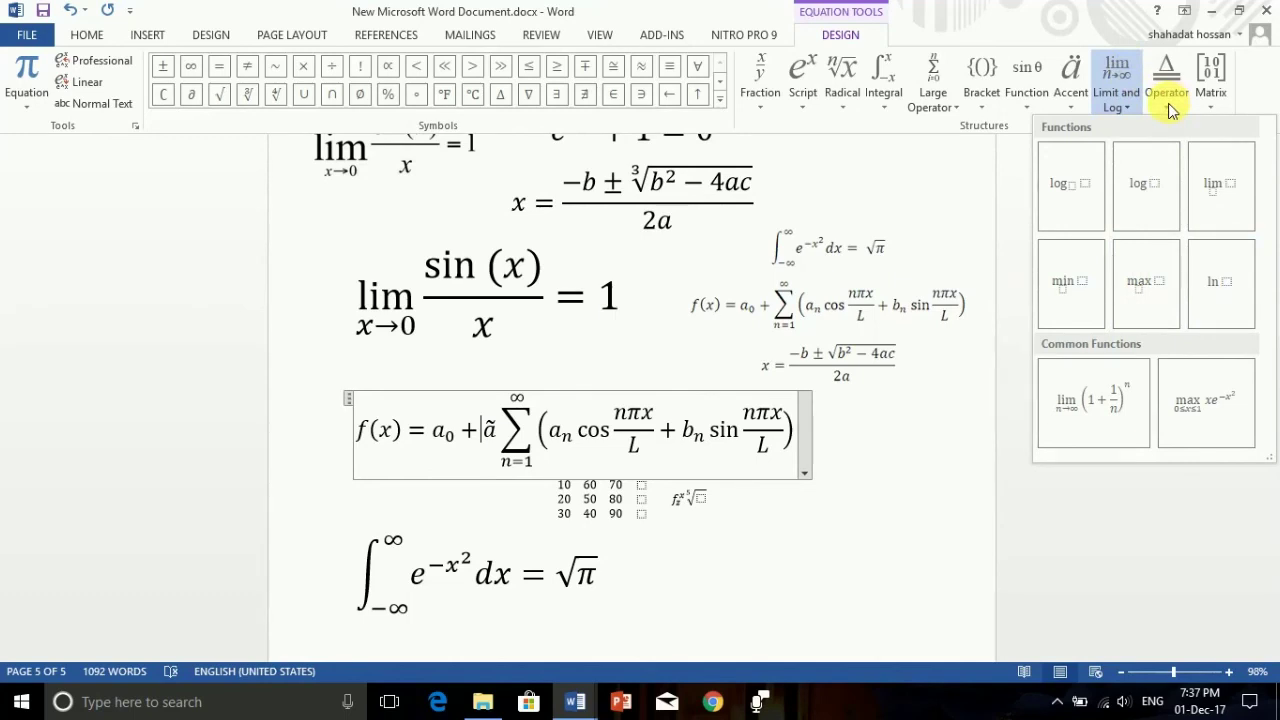
pyautogui.click(1168, 103)
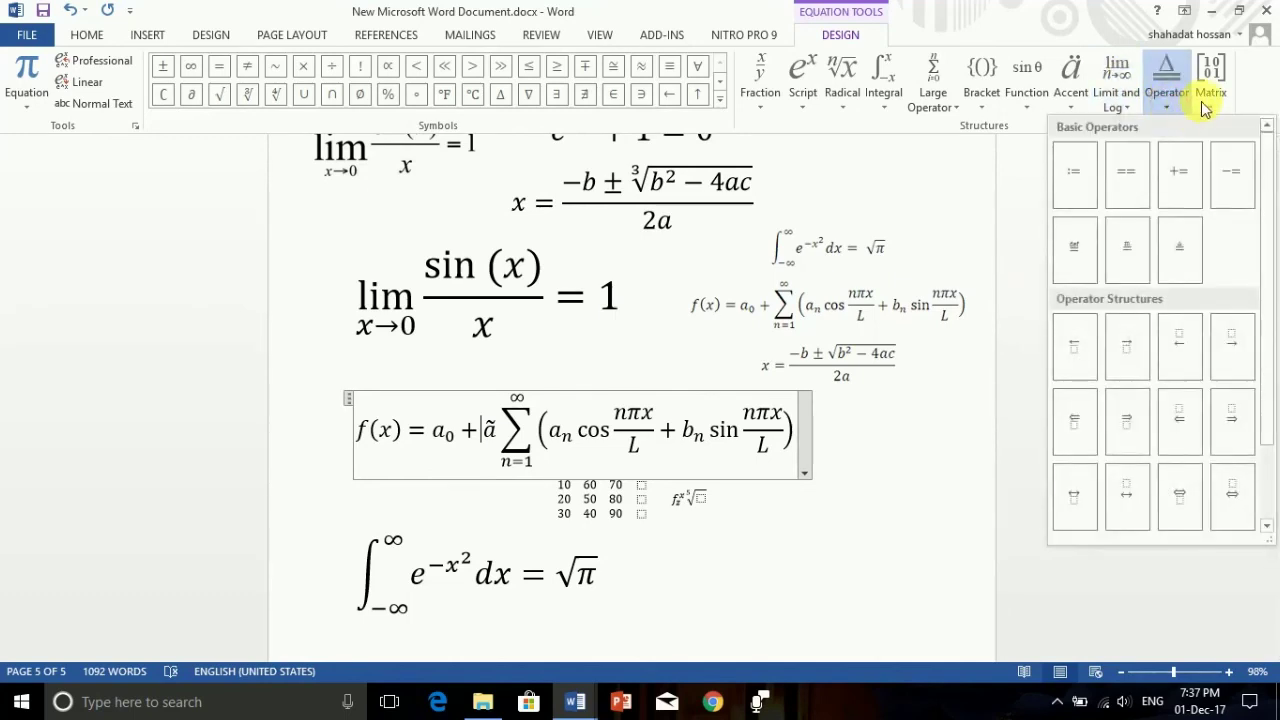
pyautogui.click(1210, 97)
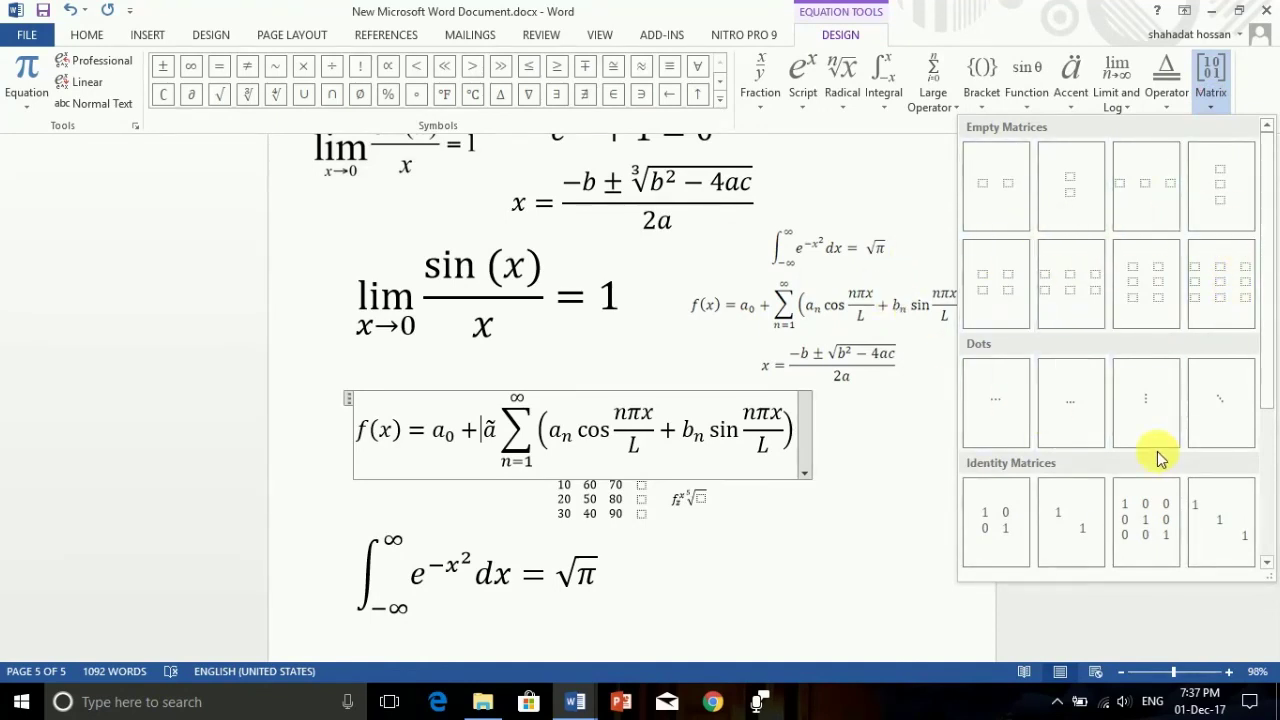
pyautogui.scroll(3, 910, 512)
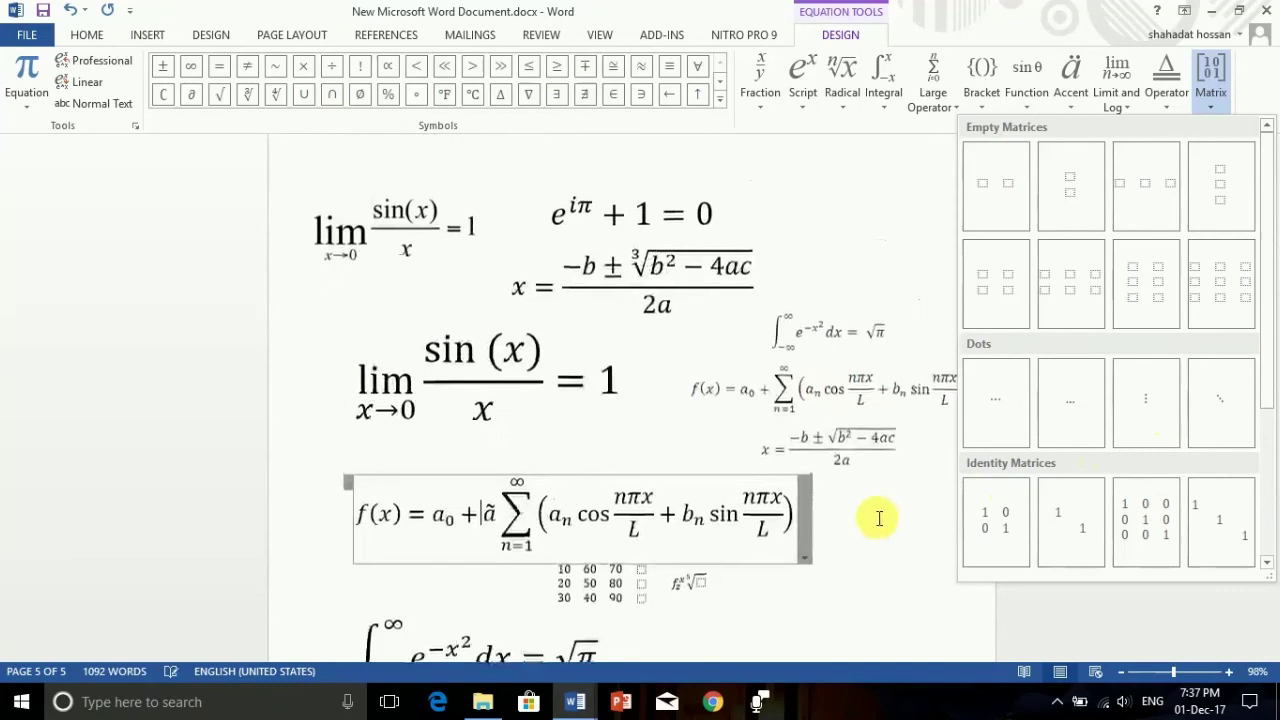
pyautogui.scroll(5, 894, 506)
pyautogui.scroll(-6, 891, 517)
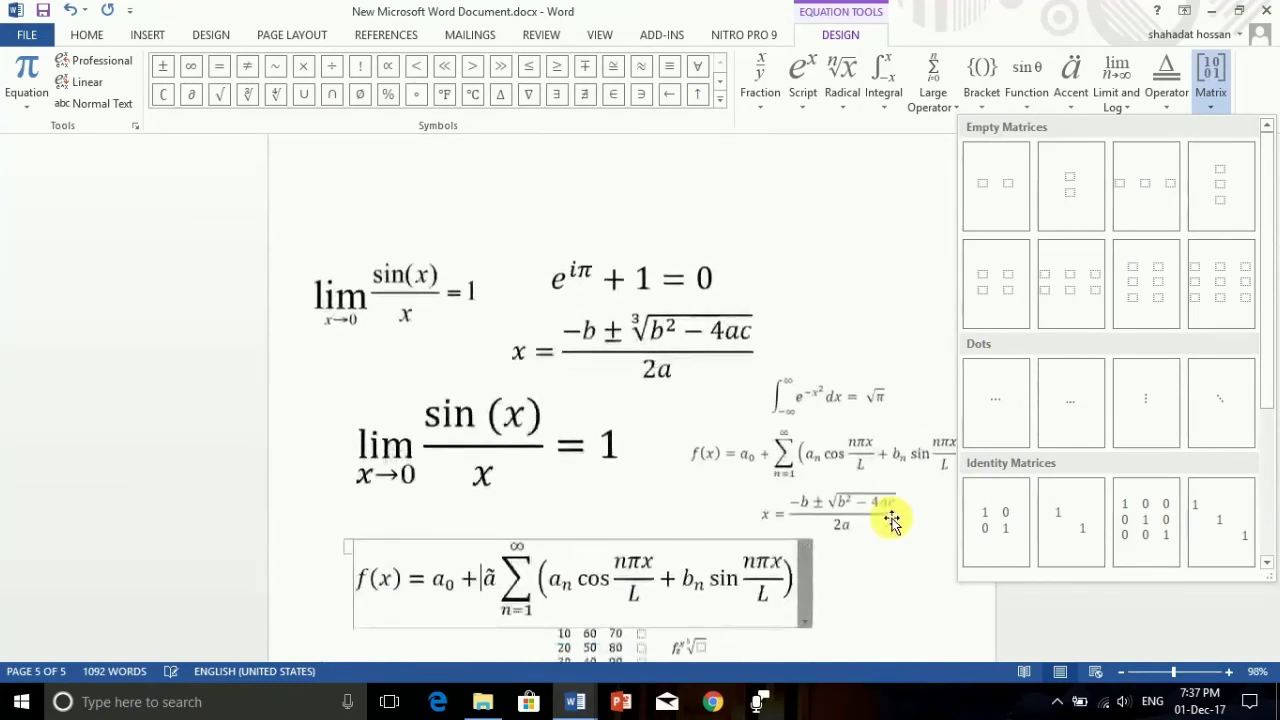
pyautogui.click(851, 175)
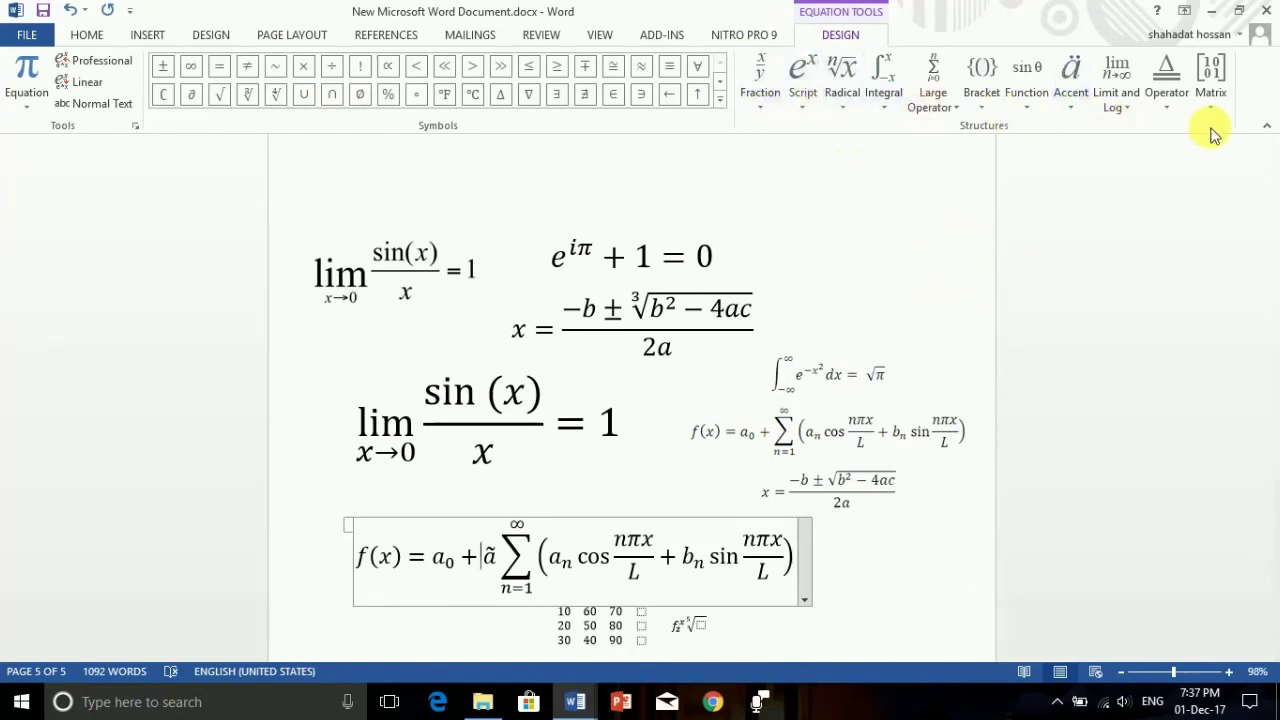
pyautogui.scroll(-2, 1000, 340)
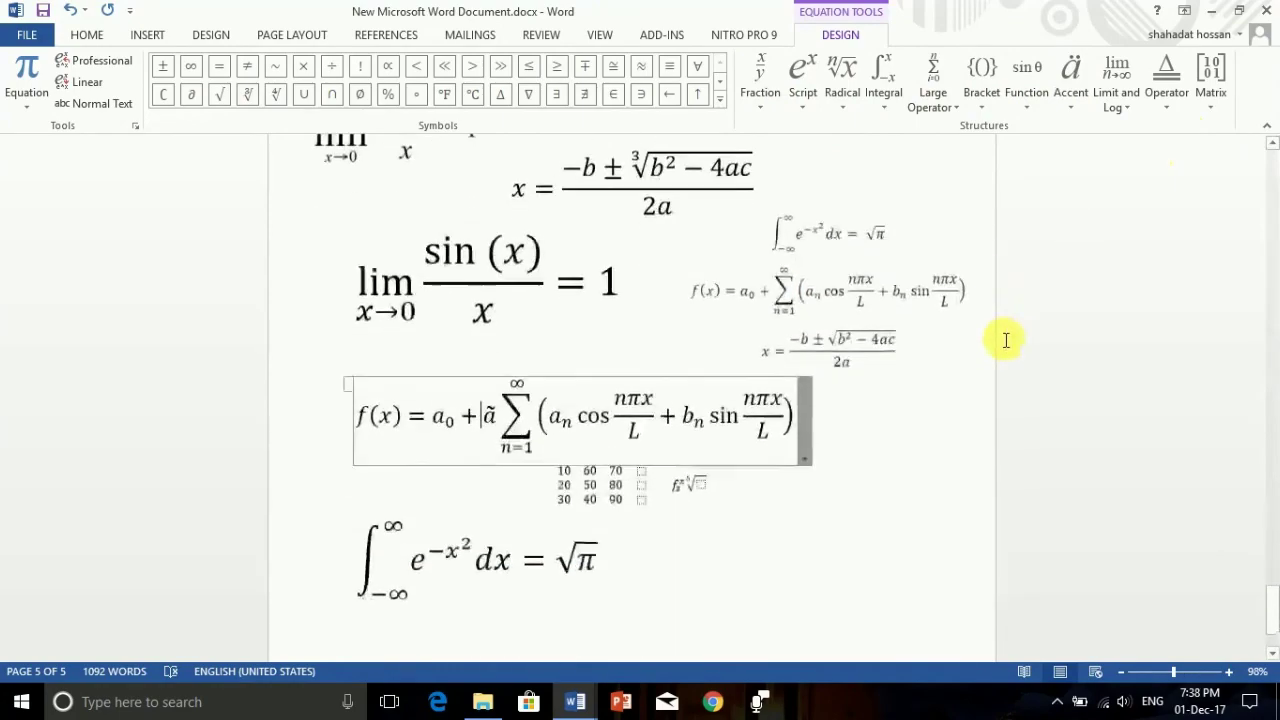
pyautogui.scroll(-2, 955, 316)
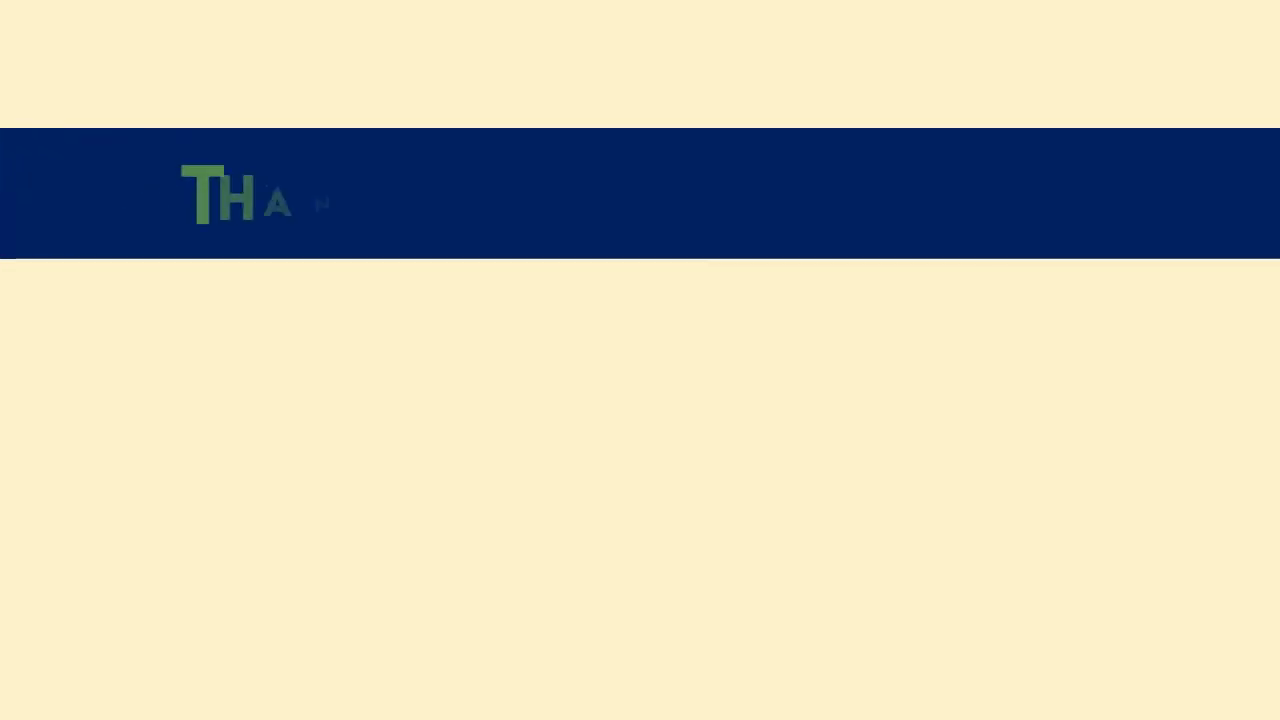